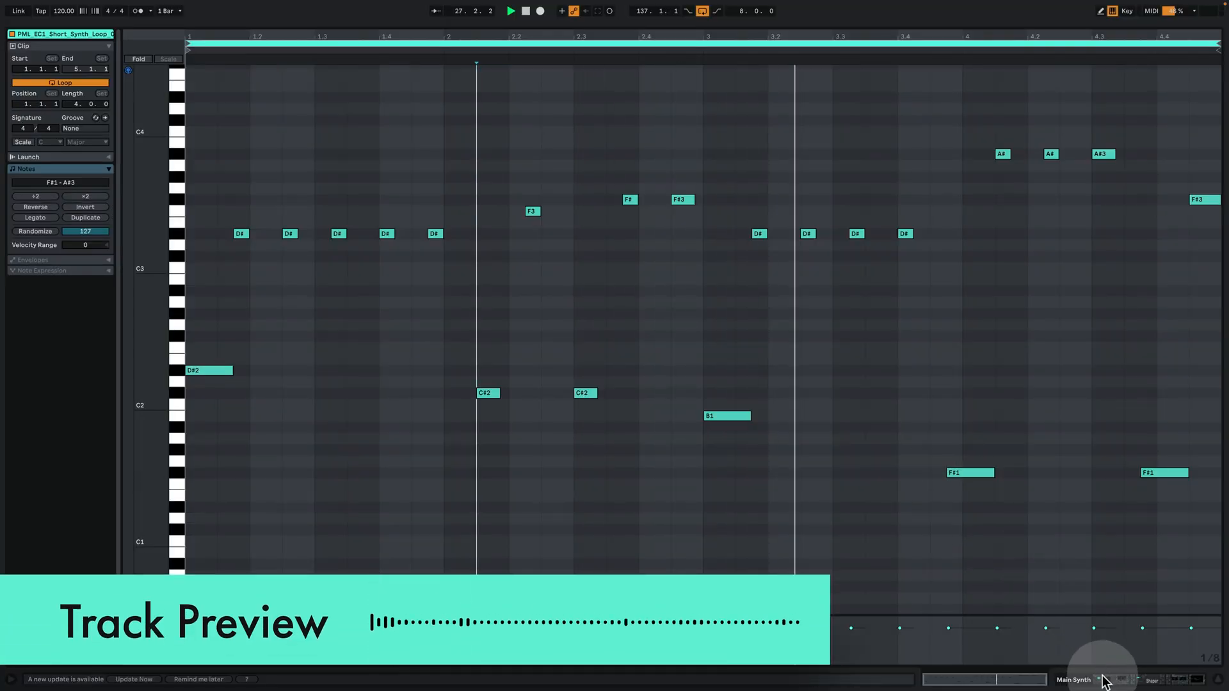
Return from the Main Synth clip's notes to its devices and unfold the Lead Analog 2 track to show its automation.
left_click(1103, 678)
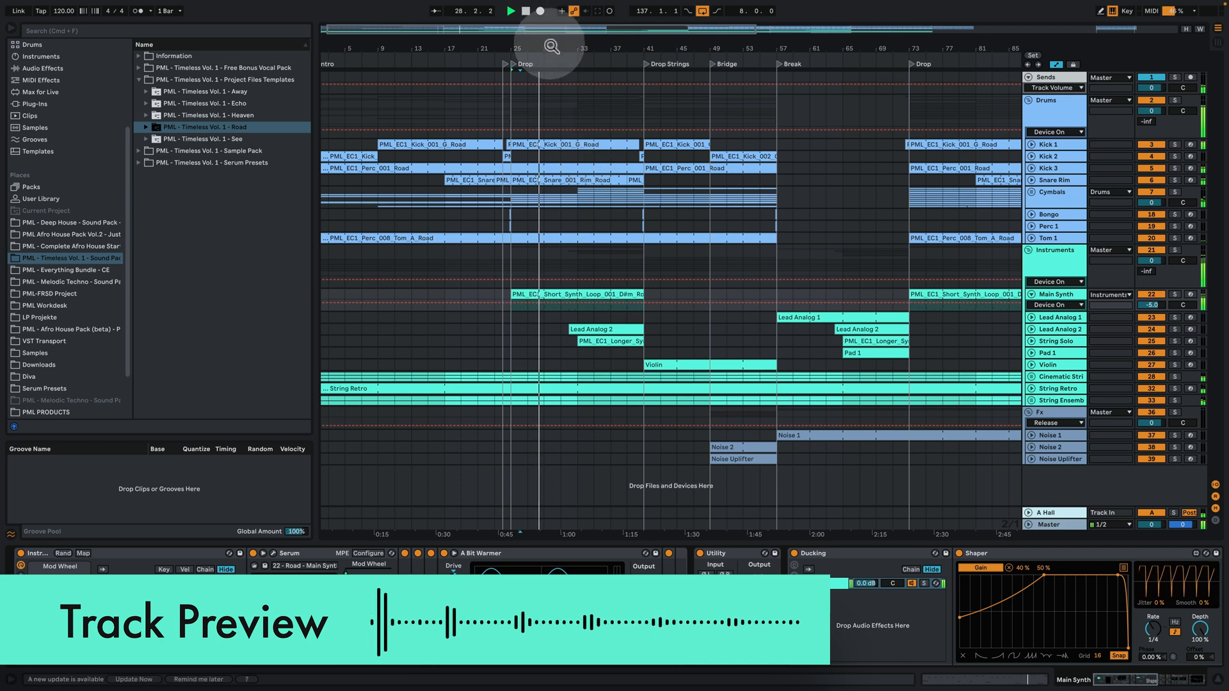
left_click_drag(551, 46, 551, 33)
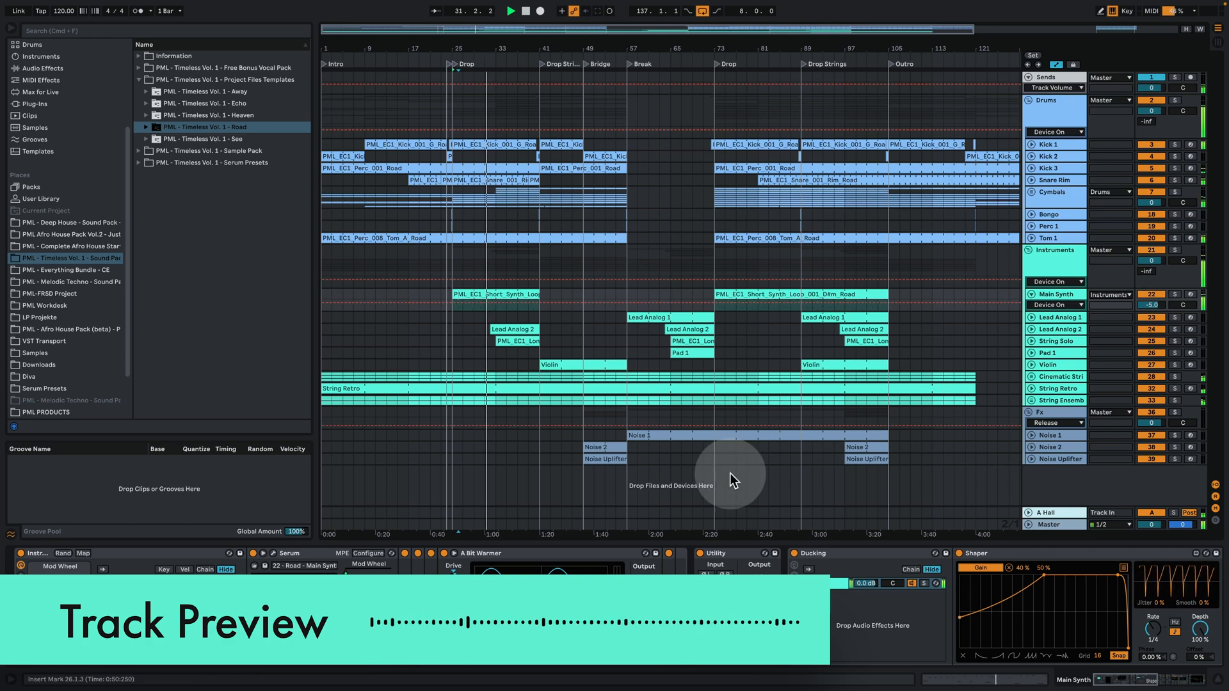
left_click(1040, 330)
left_click(1033, 330)
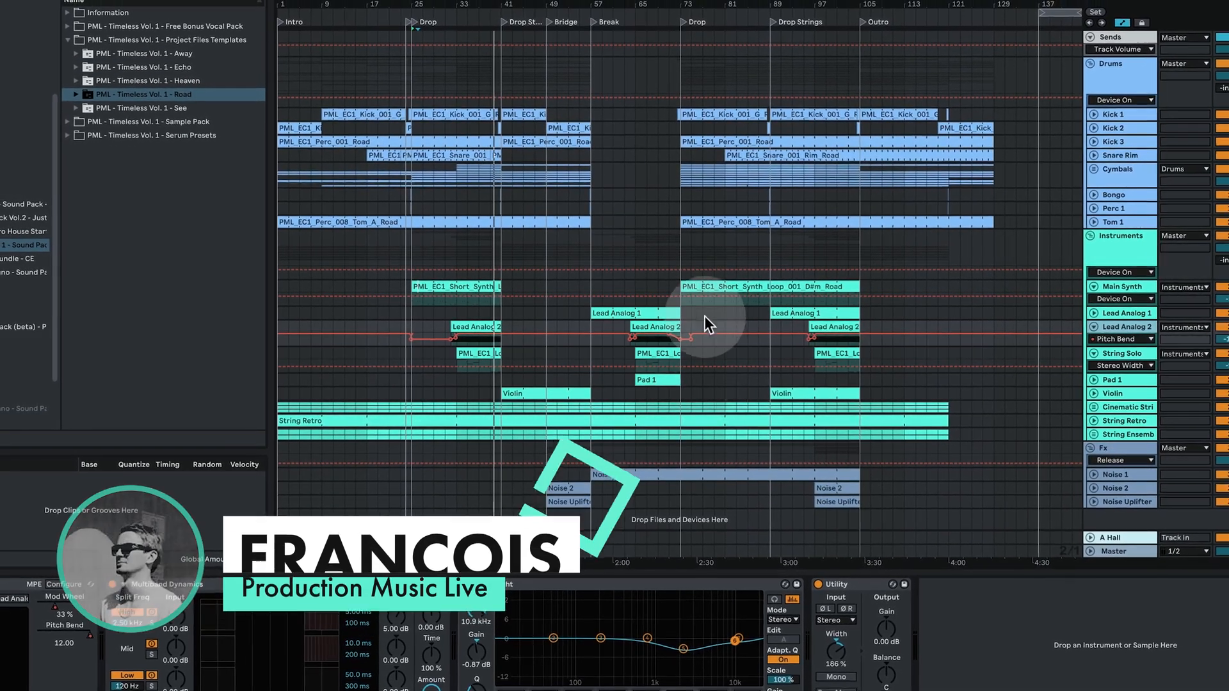
mouse_move(750, 378)
left_mouse_down()
mouse_move(738, 380)
mouse_move(735, 355)
mouse_move(764, 366)
left_mouse_up()
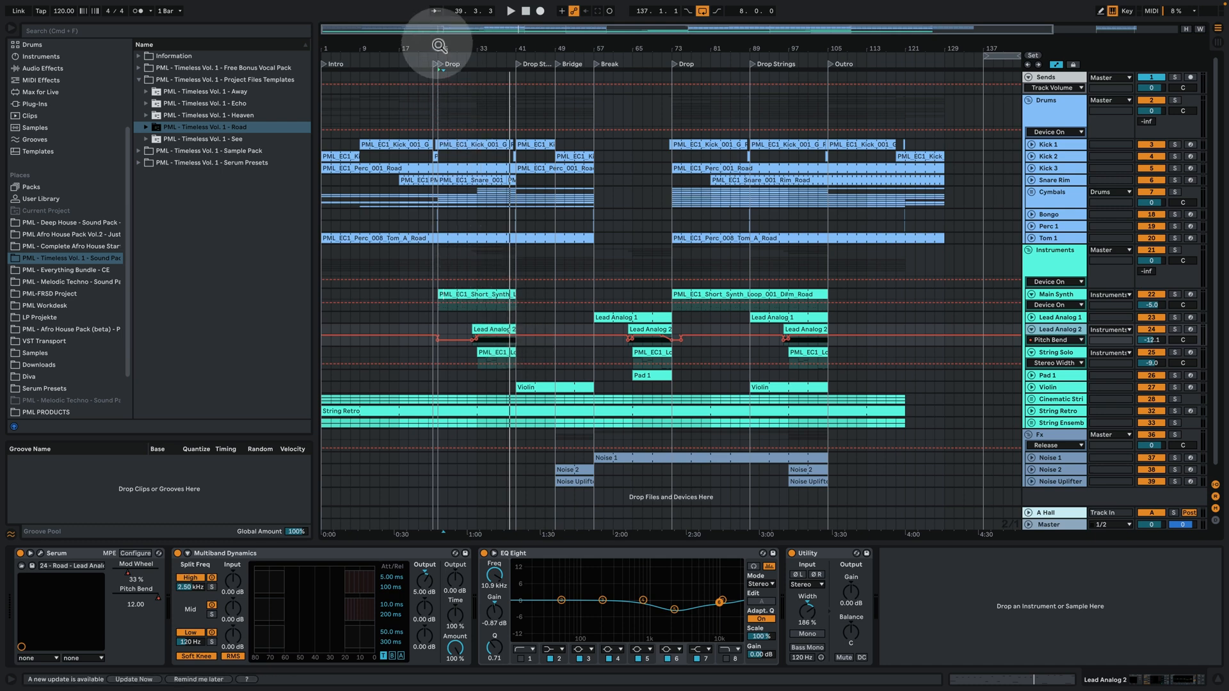
left_click_drag(438, 46, 439, 56)
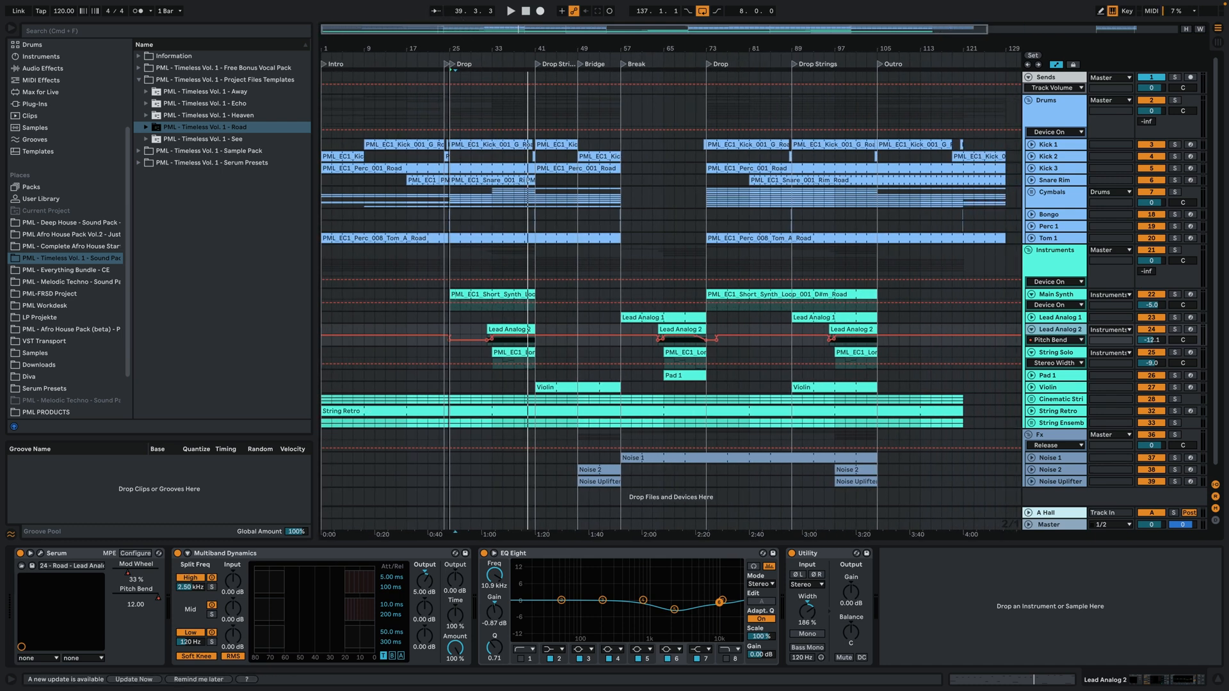
Play the arrangement from the Intro at bar 1 and fold the Drums group.
left_click(322, 101)
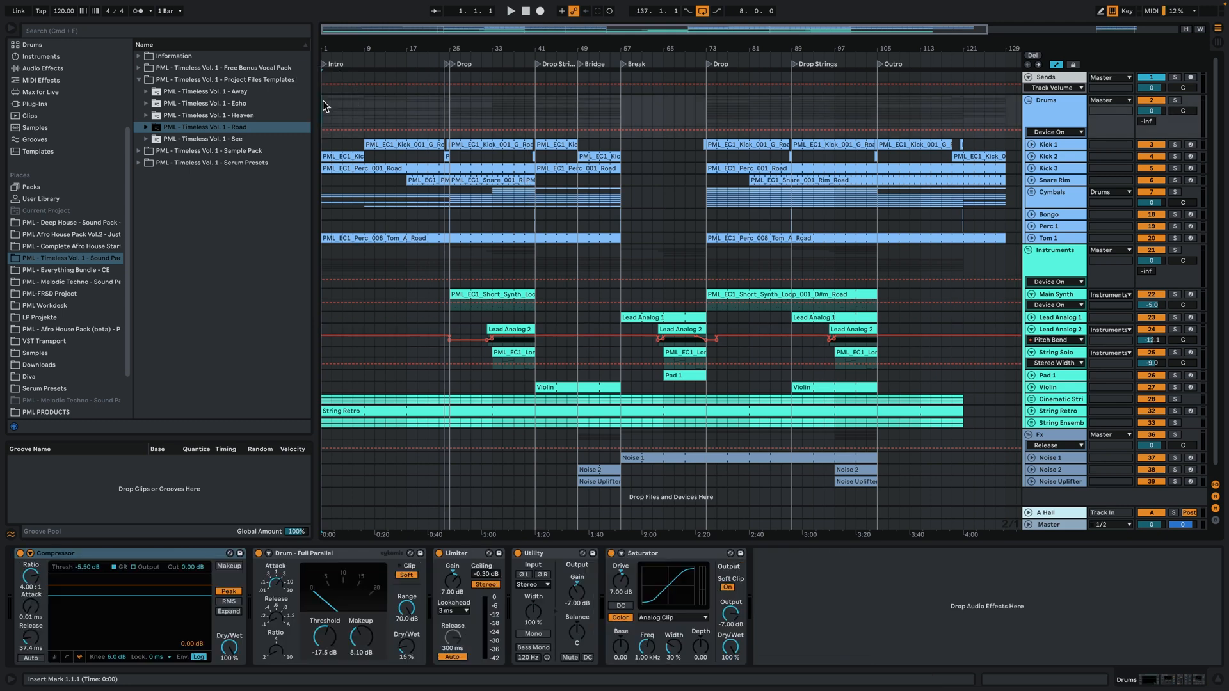
key("space")
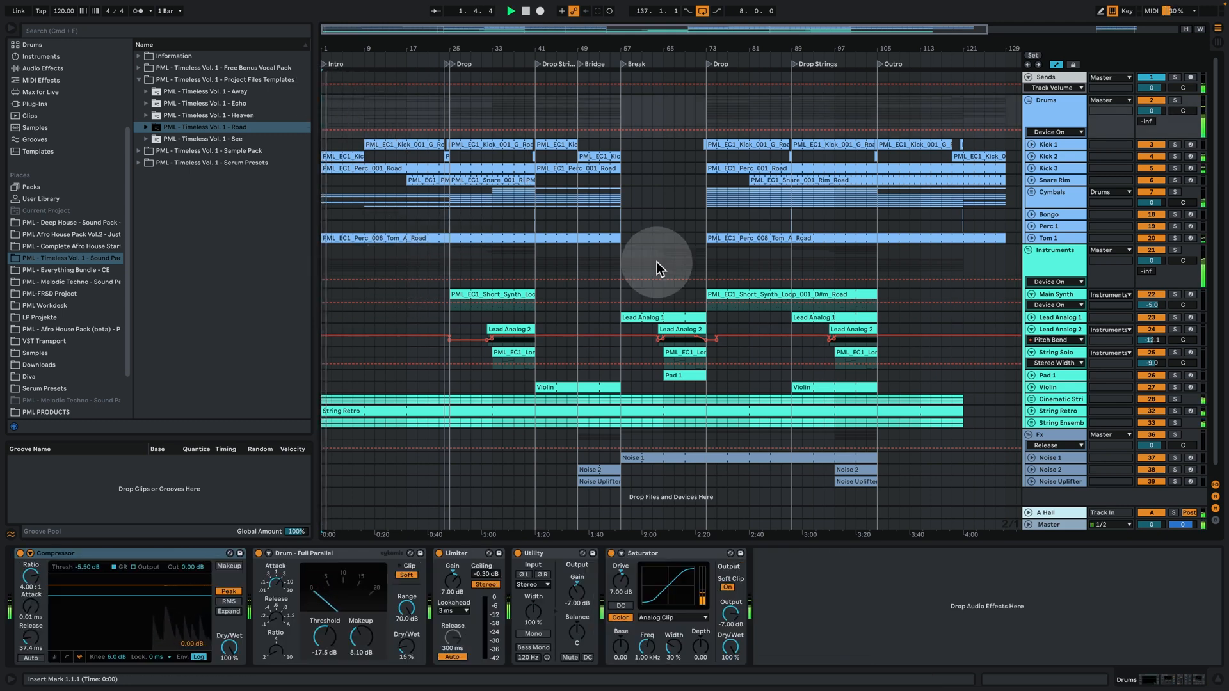
left_click(1029, 101)
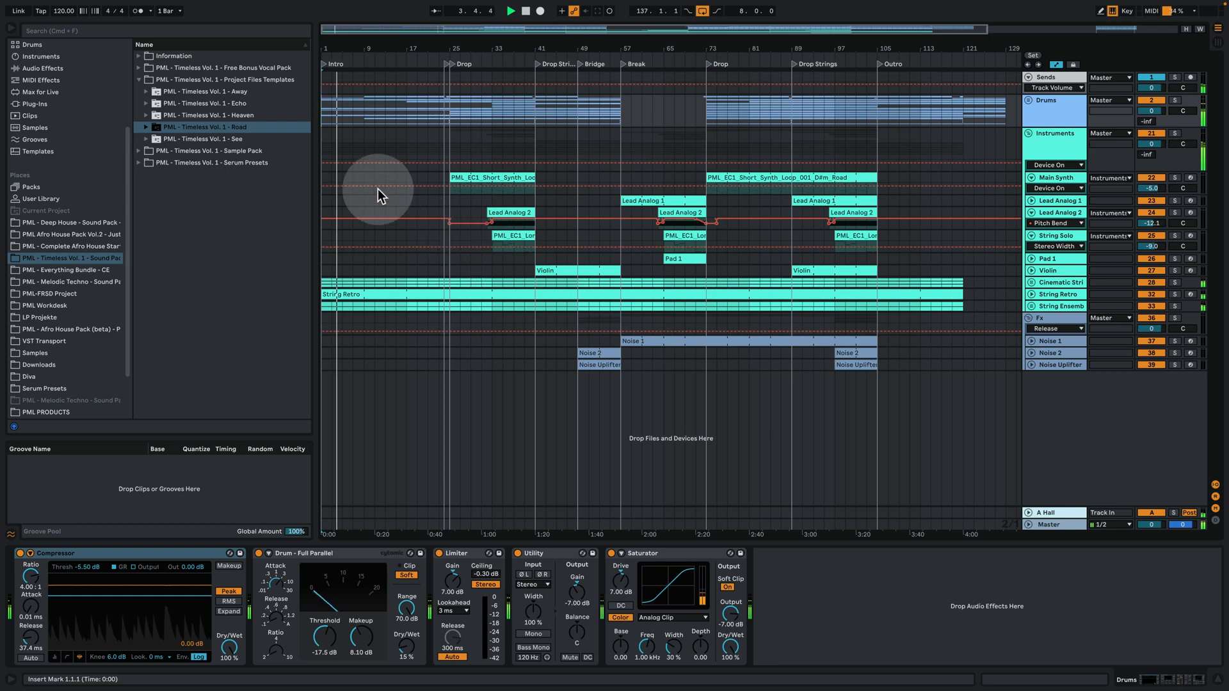
Play the arrangement from bar 9 and unfold the Drums group.
left_click(365, 138)
key("space")
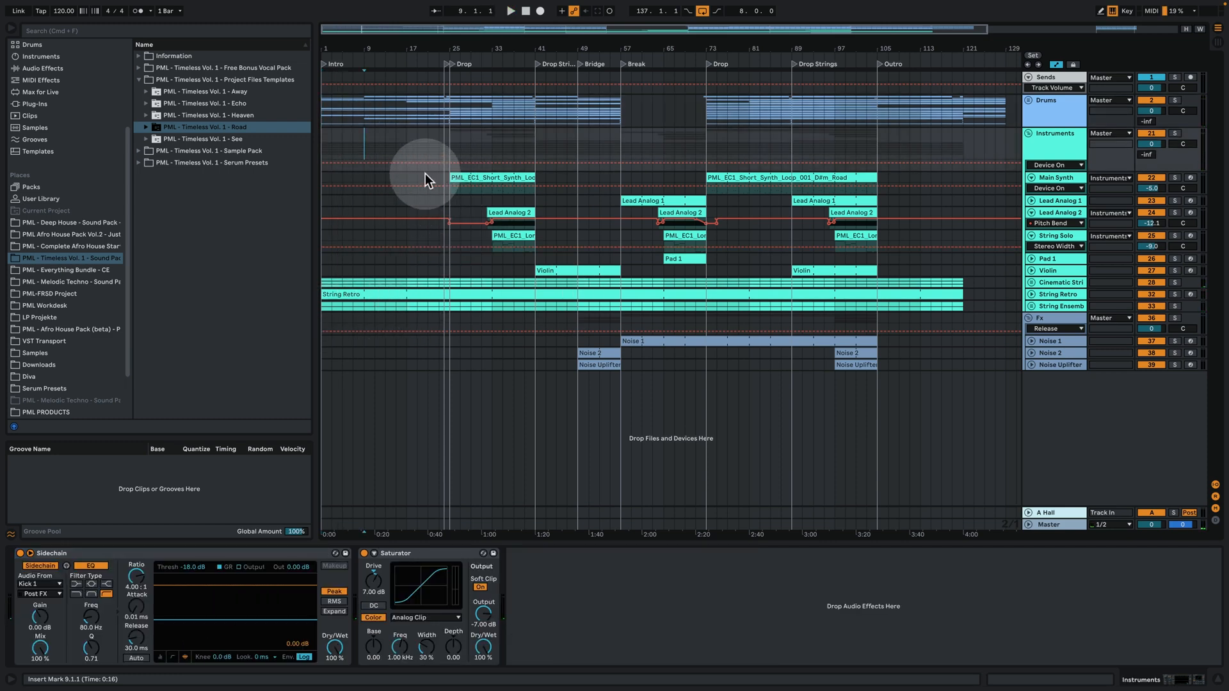
key("space")
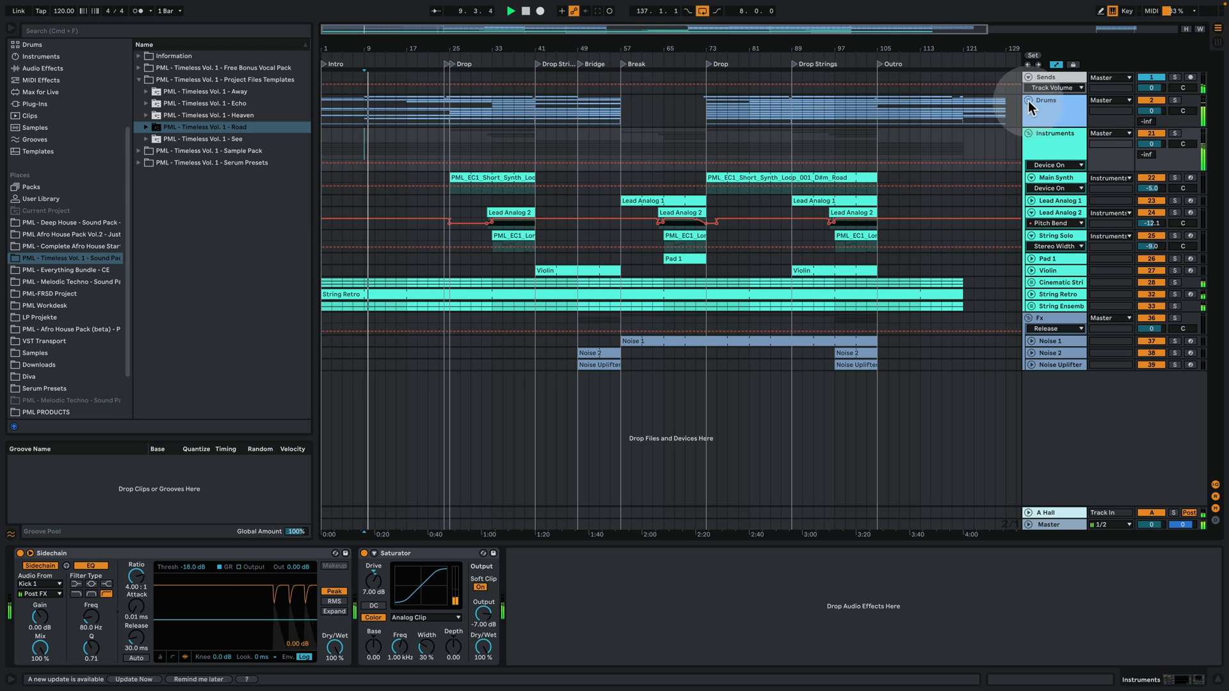
left_click(1028, 100)
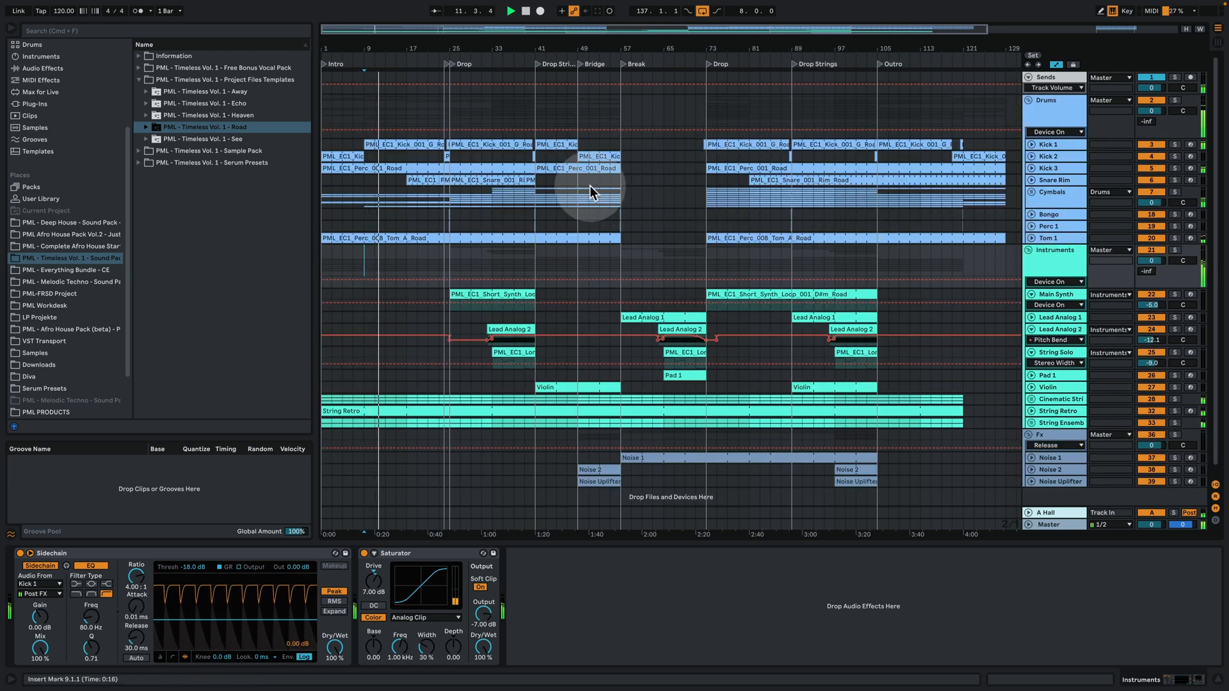
Play the arrangement from bar 17 and show the Main Synth track's devices.
left_click(408, 213)
key("space")
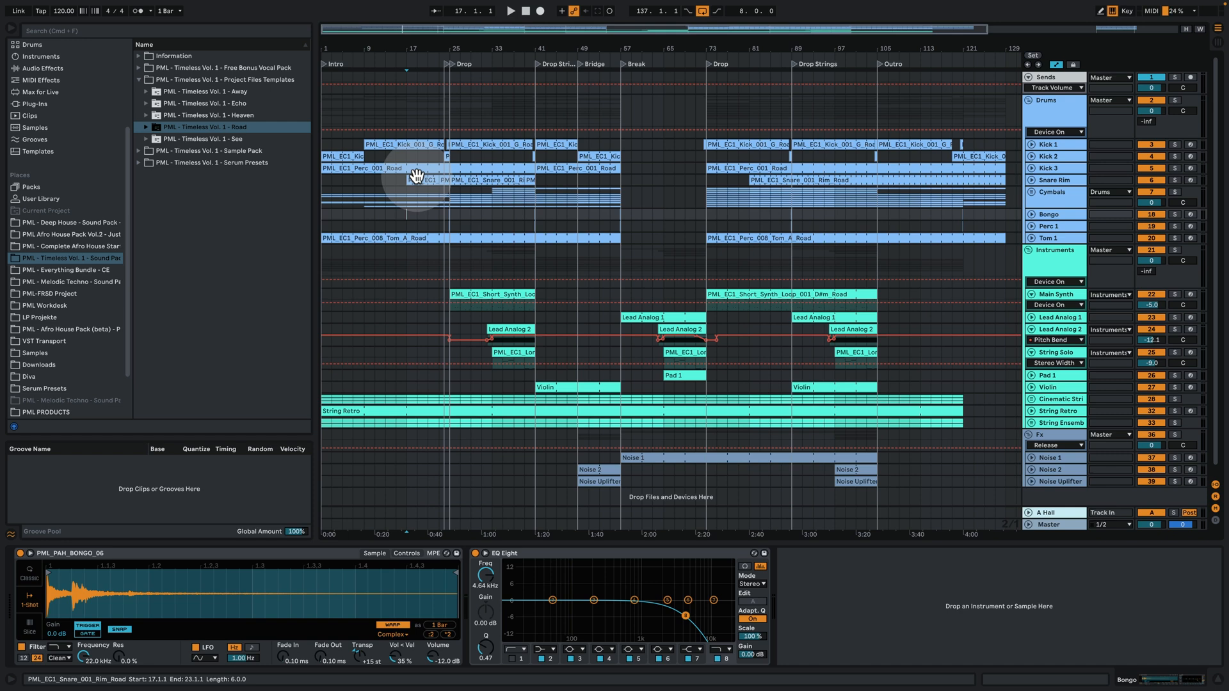
key("space")
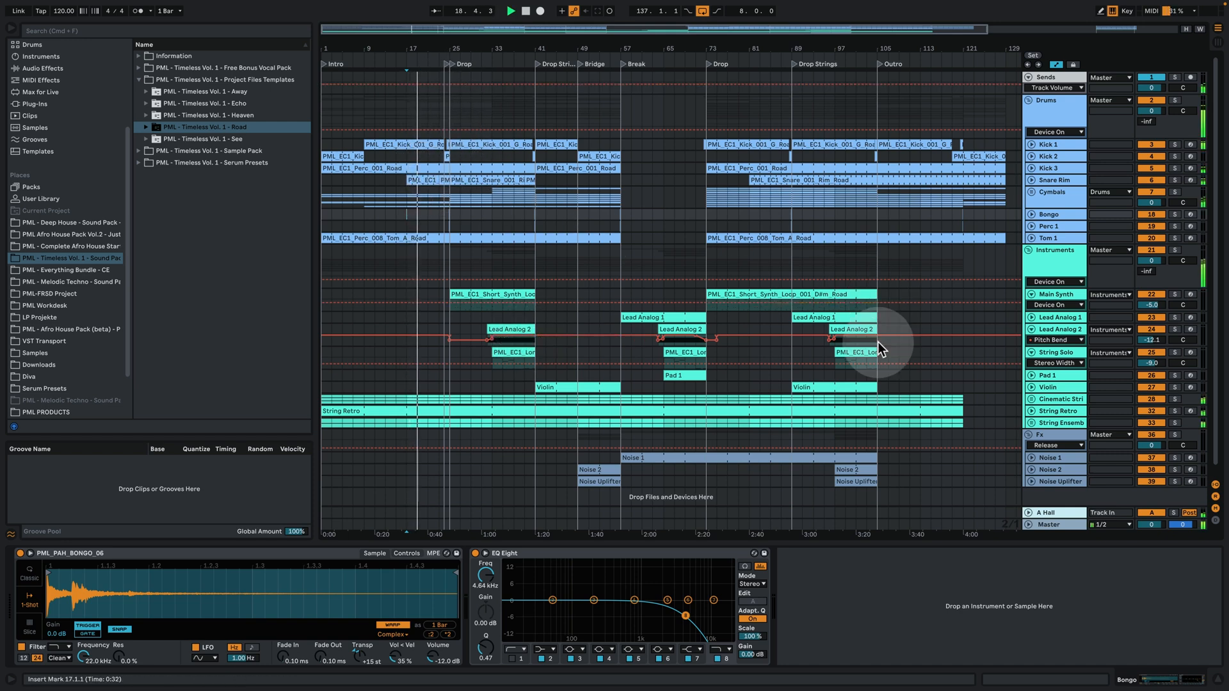
left_click(1081, 292)
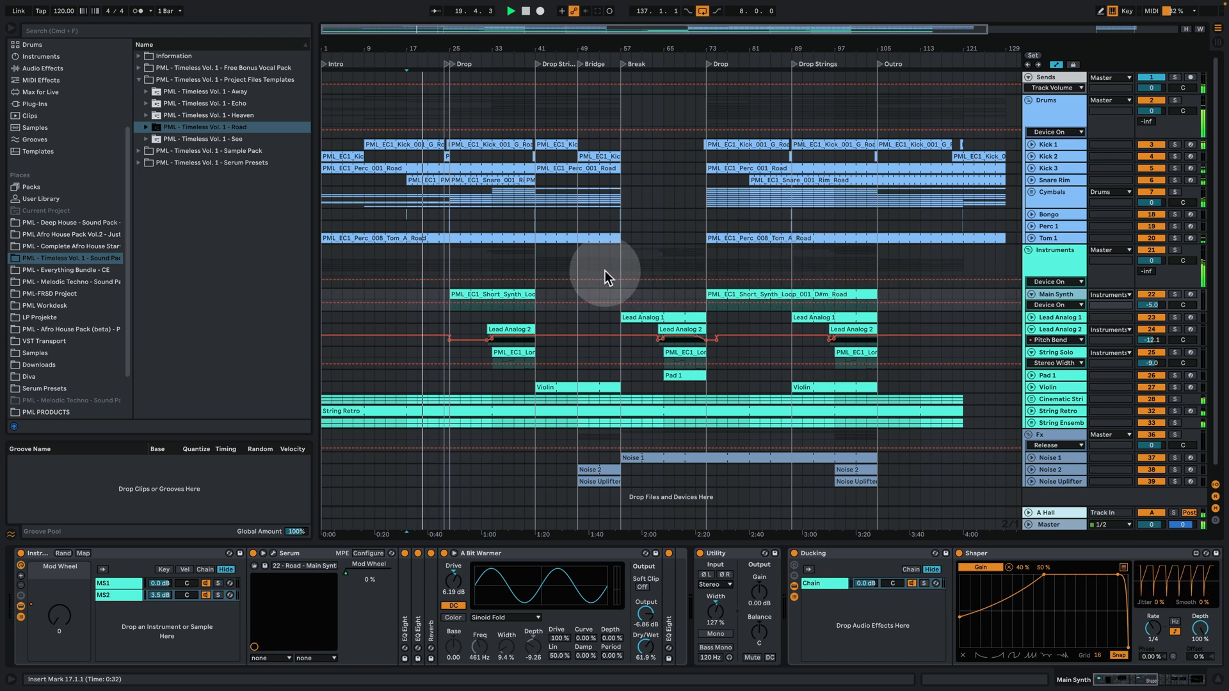
key("space")
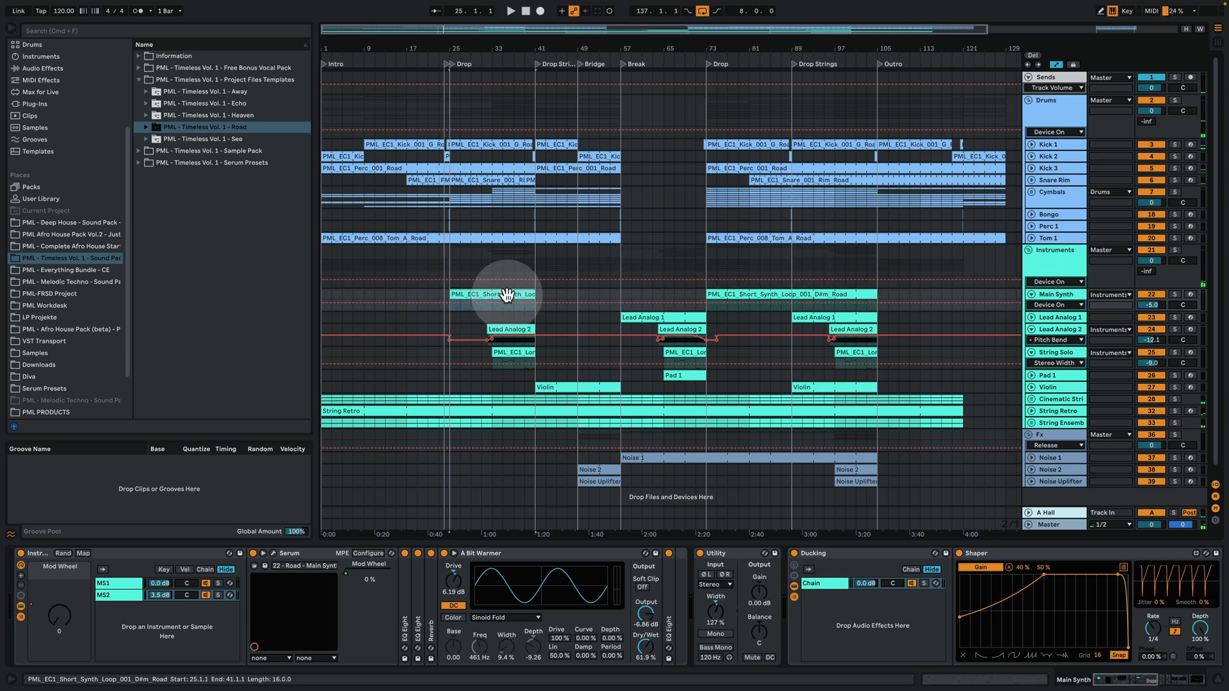
Play the first Drop from bar 25, view the notes of its Main Synth clip, and return to the track's devices.
left_click(482, 64)
key("space")
left_click(485, 294)
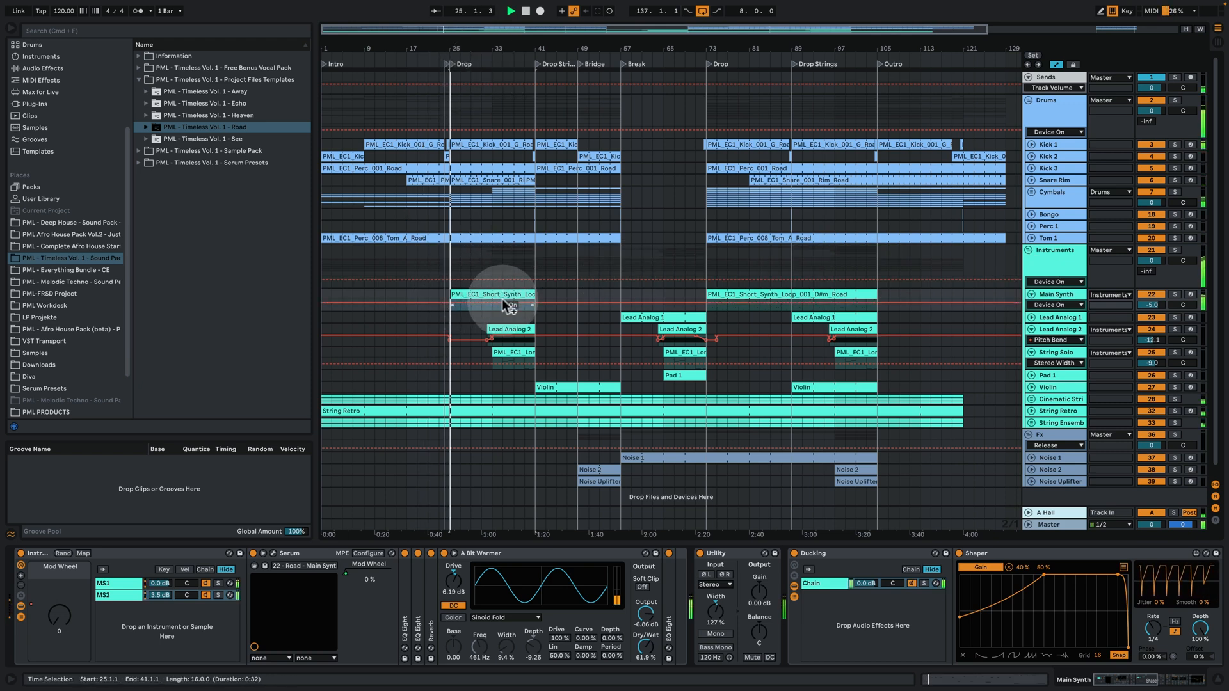
double_click(485, 294)
left_click(429, 351)
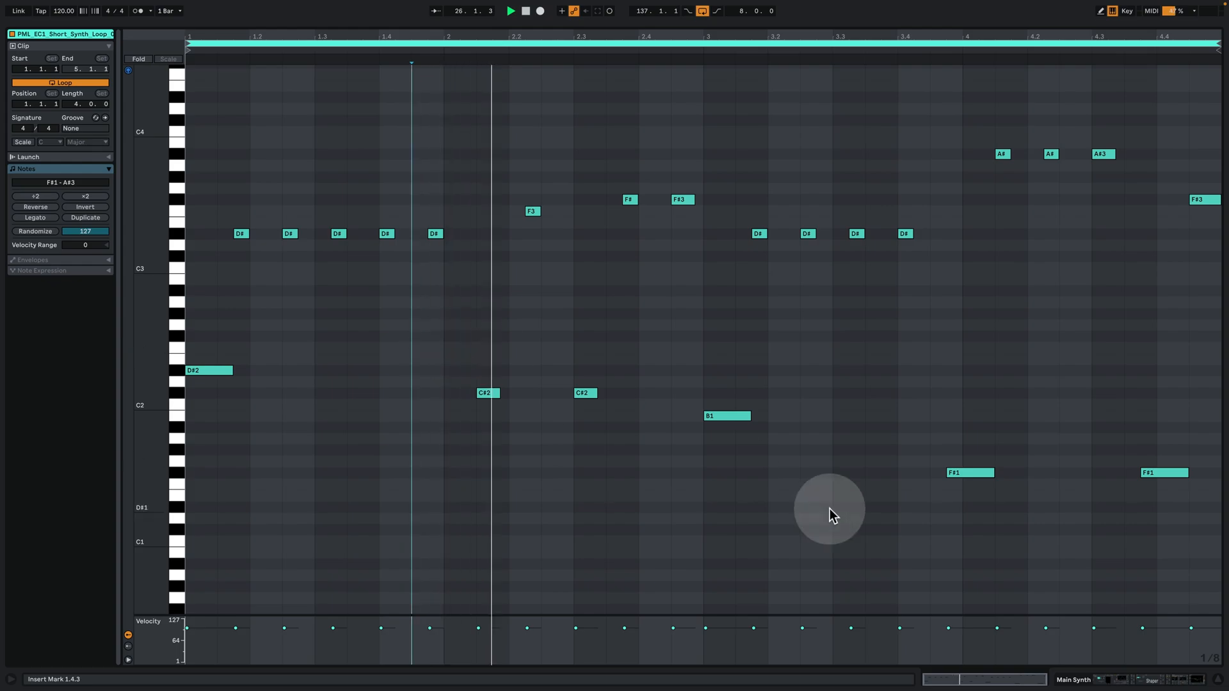
left_click(1121, 688)
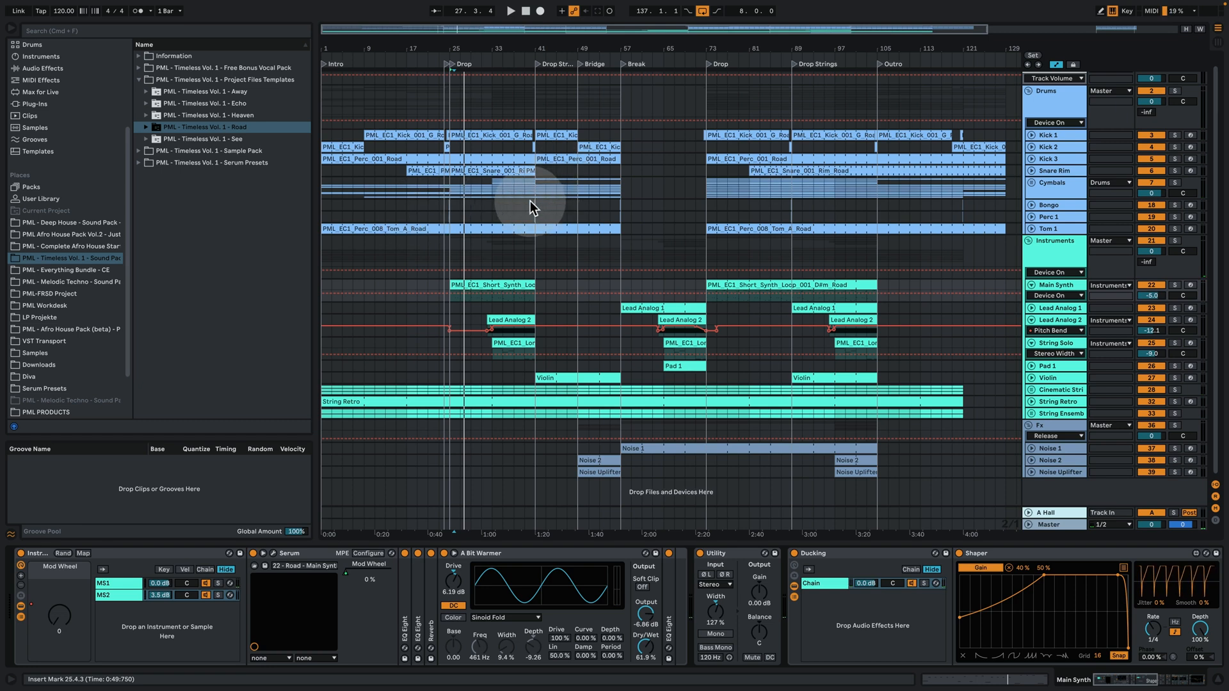
Play the Drop Strings section from bar 41, then unfold the Violin track and show its devices.
left_click(536, 248)
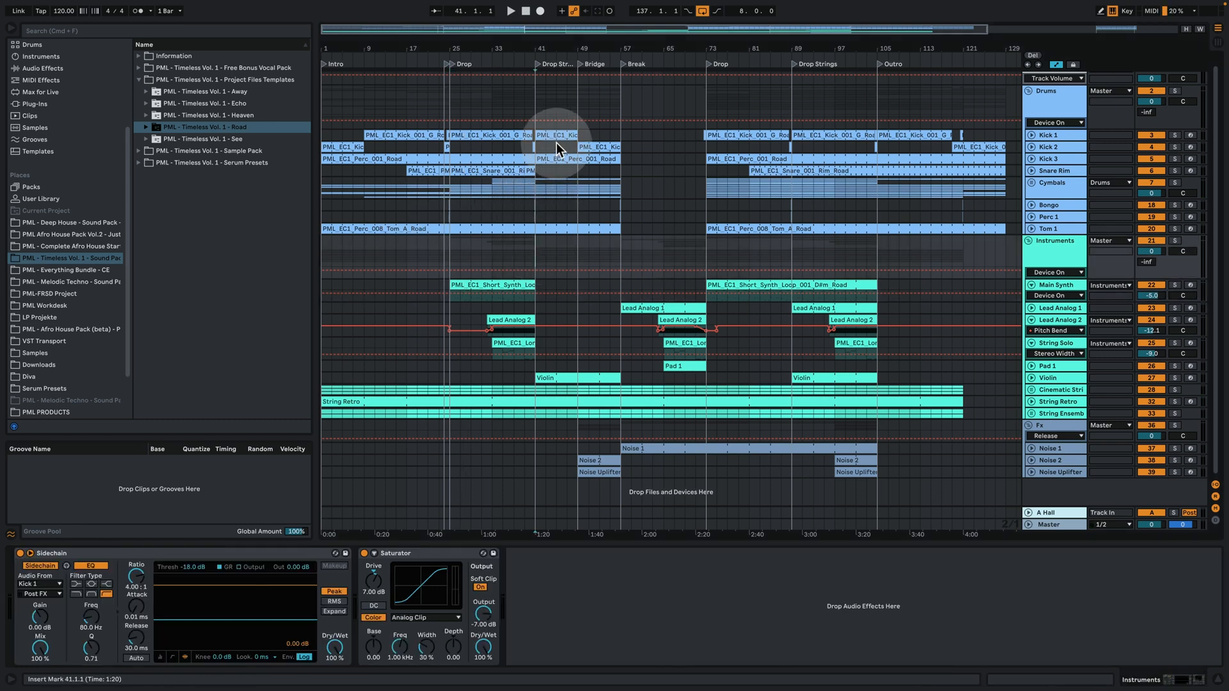
key("space")
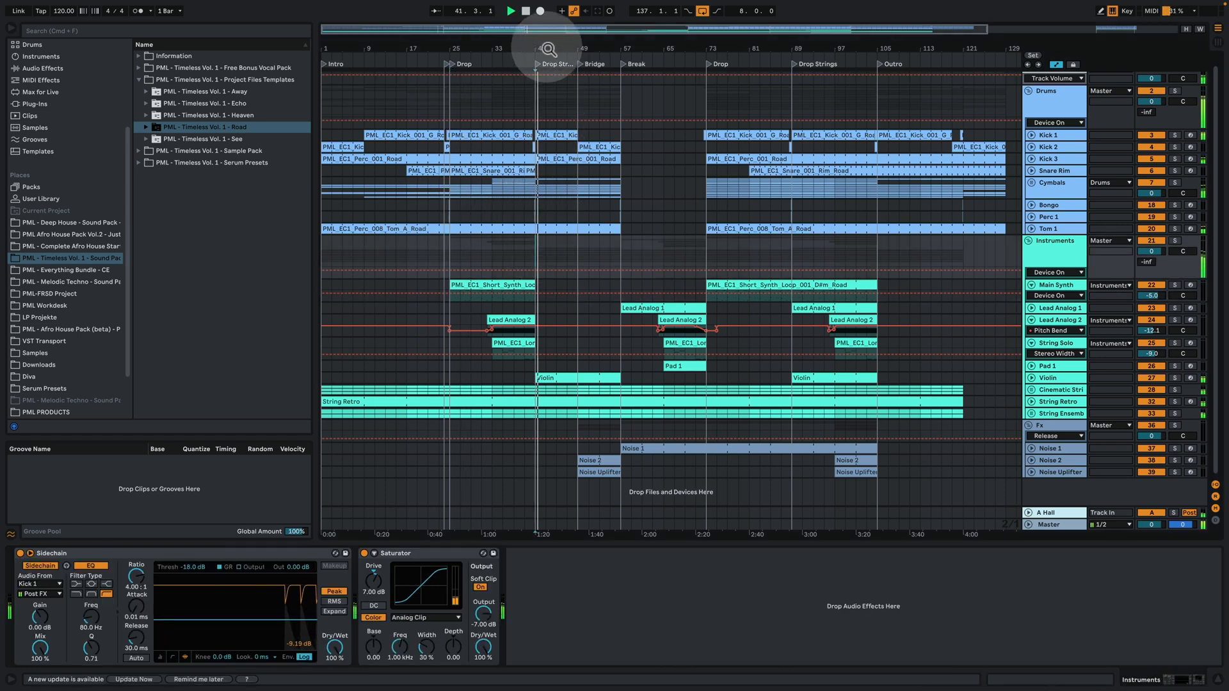
left_click_drag(549, 49, 550, 105)
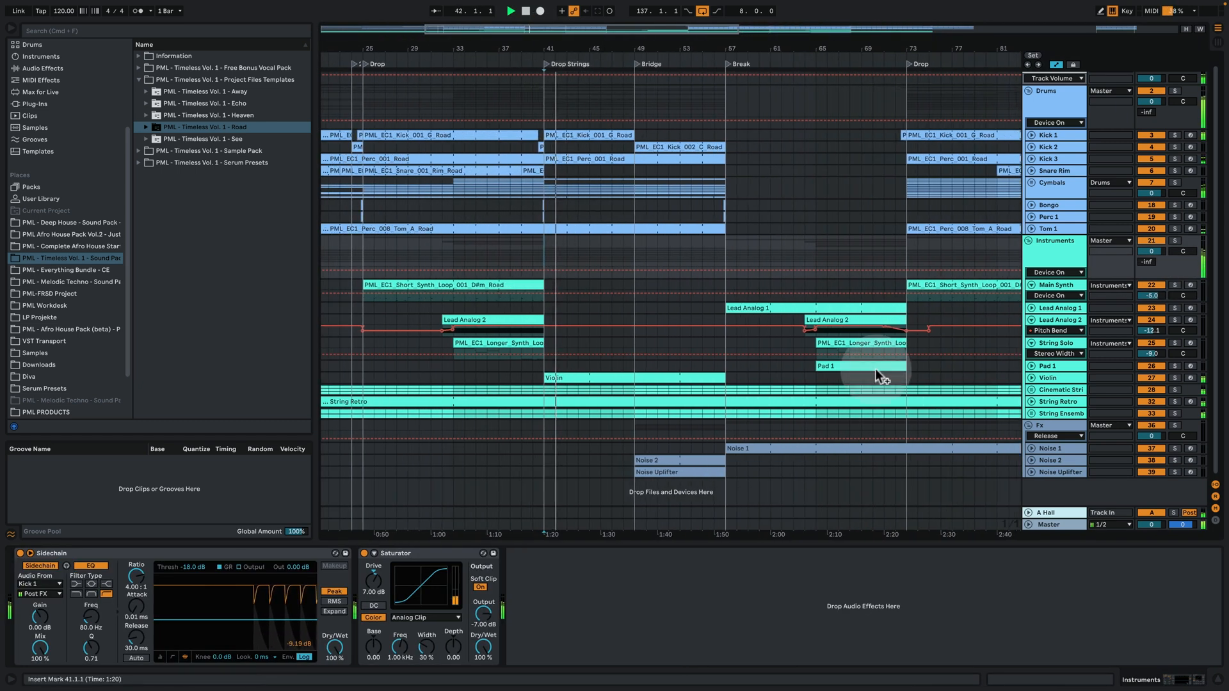
left_click(1030, 377)
left_click(1075, 379)
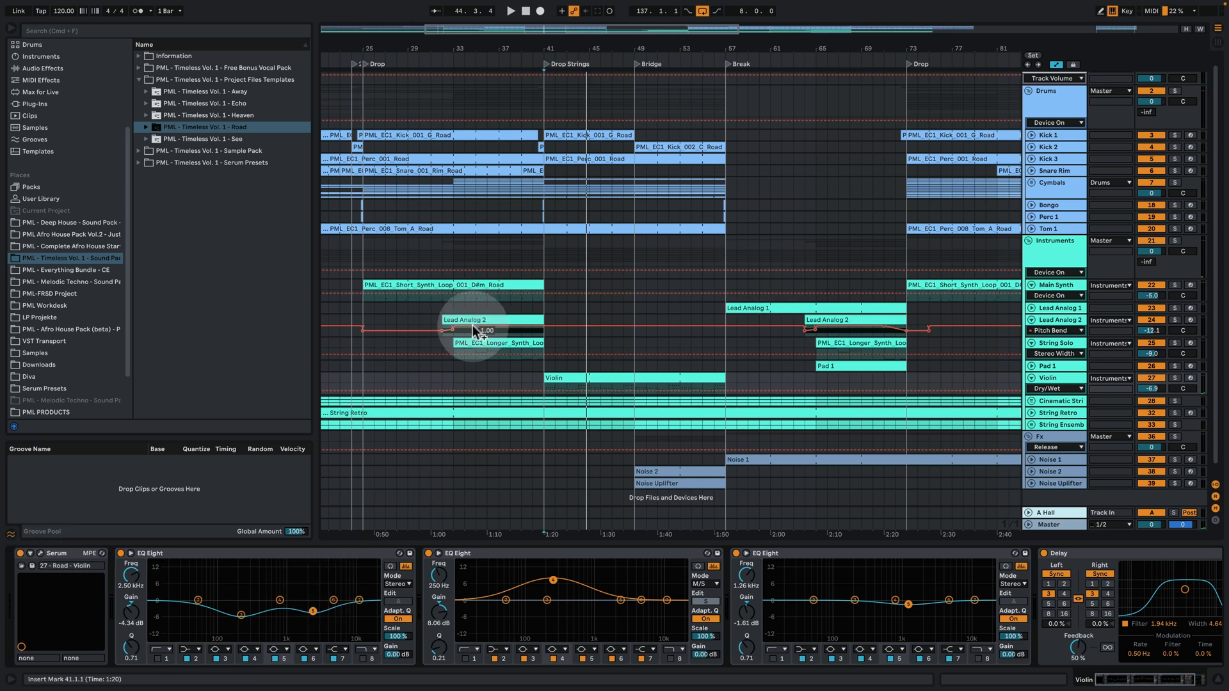
Play the Bridge section from bar 49 and stop playback.
left_click(636, 251)
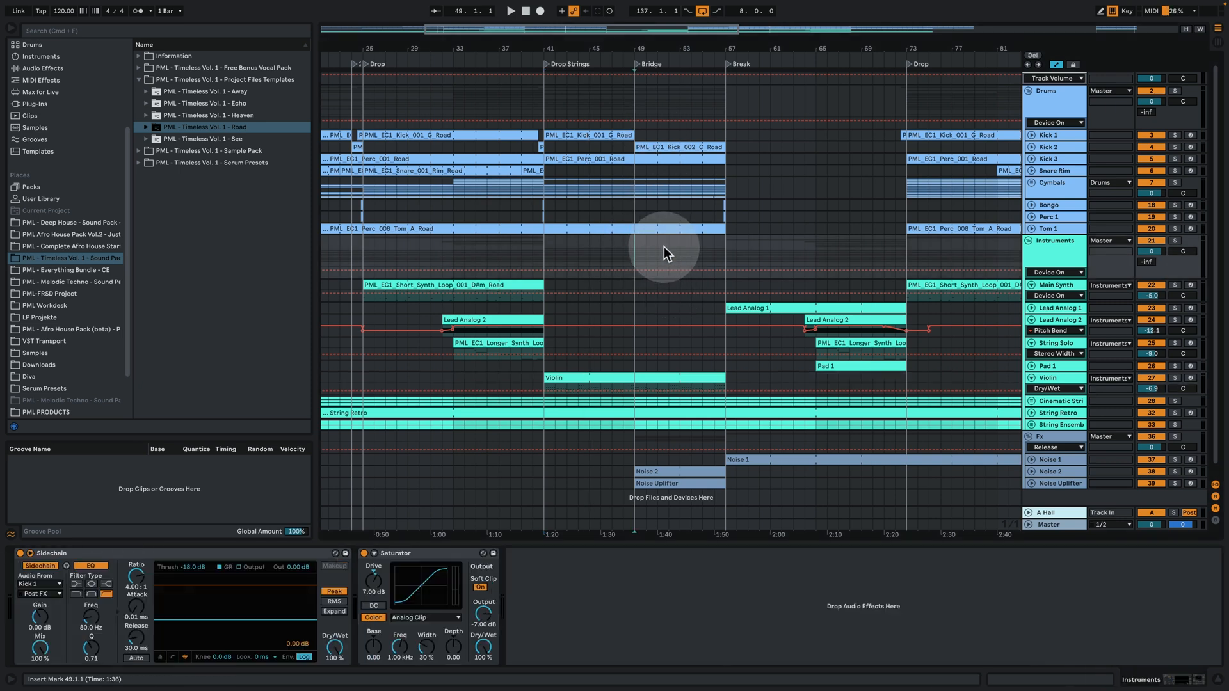
key("space")
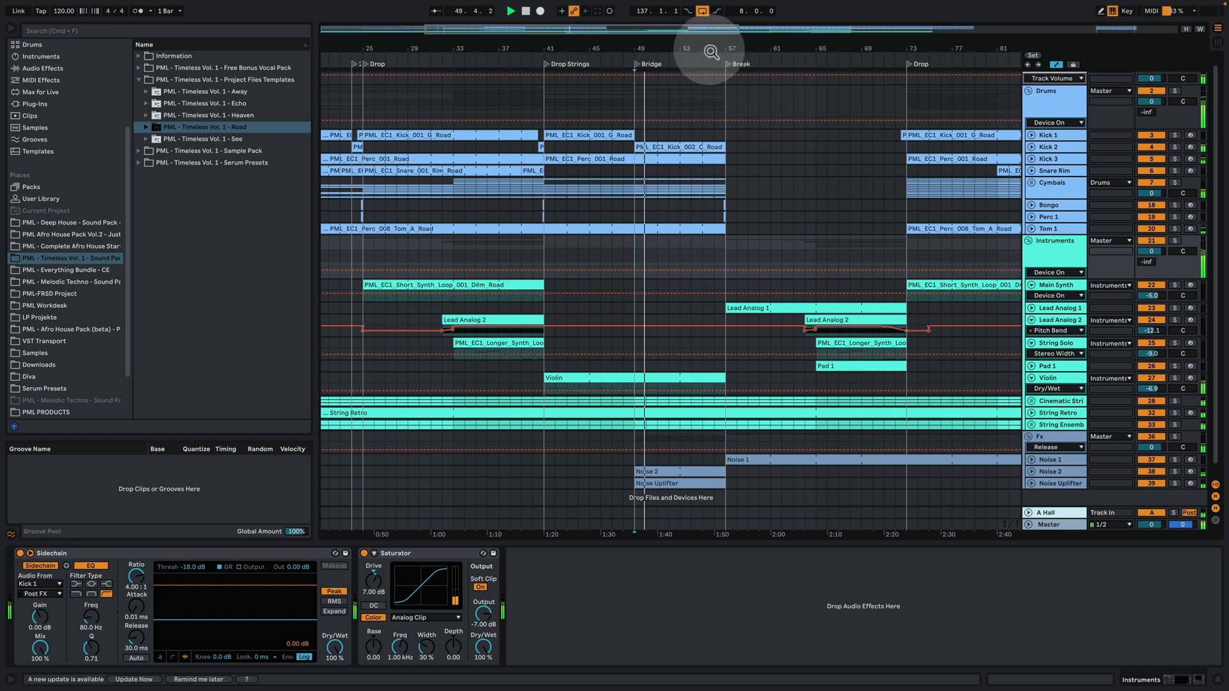
left_click_drag(711, 52, 707, 35)
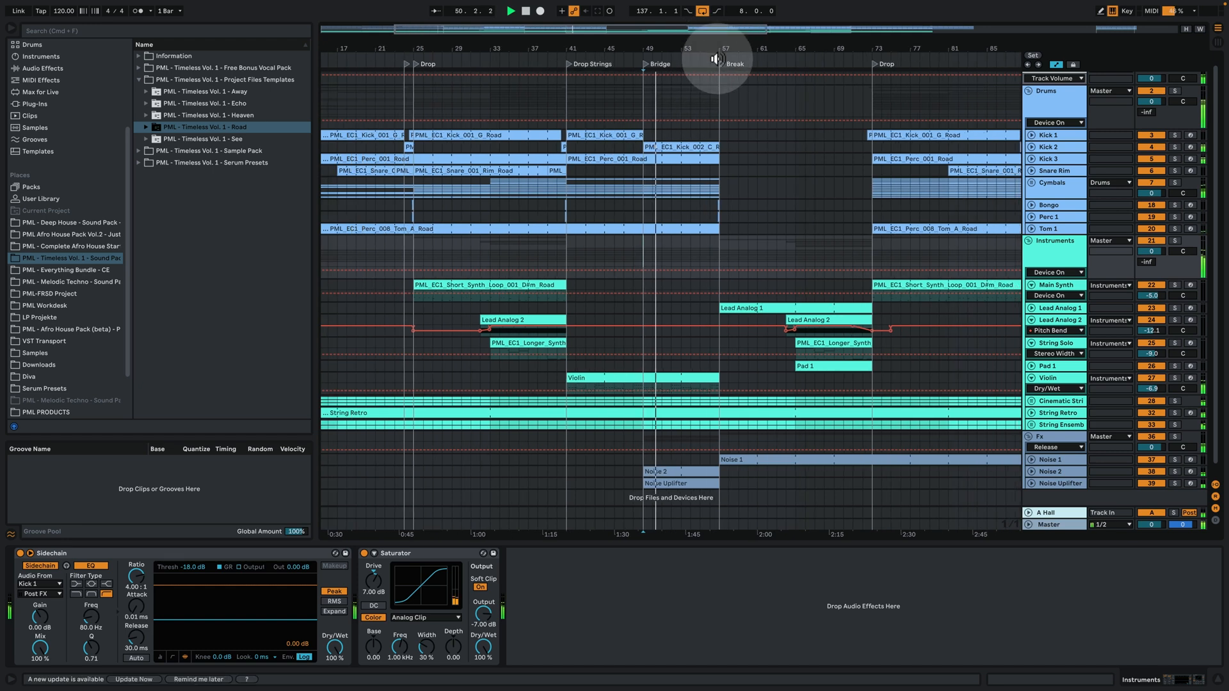
key("space")
Play the Break from bar 57, unfolding the Lead Analog 1 track and showing its devices.
left_click(719, 96)
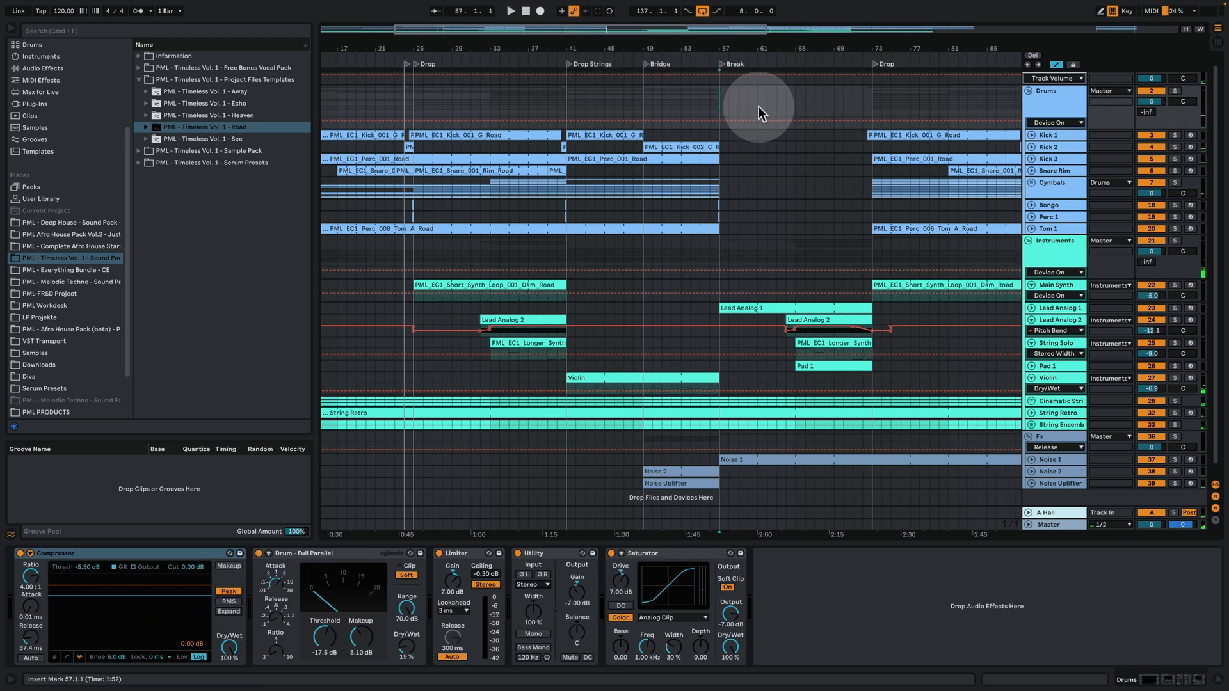
key("space")
left_click(1031, 308)
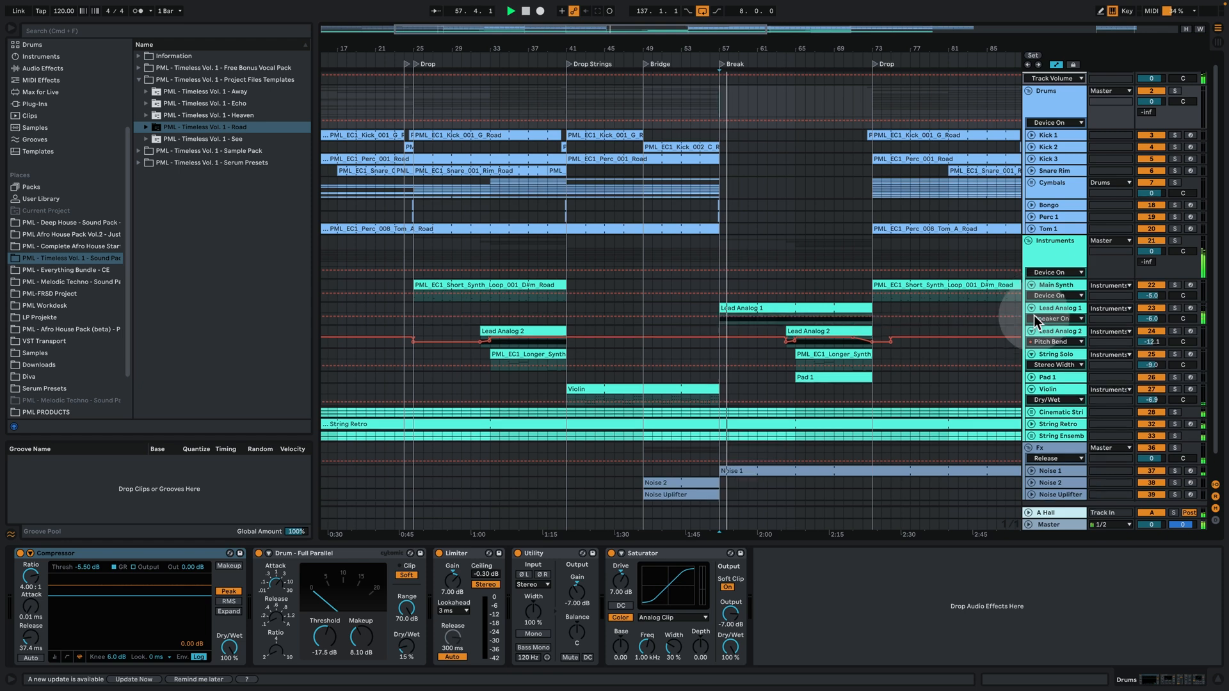
left_click(1069, 307)
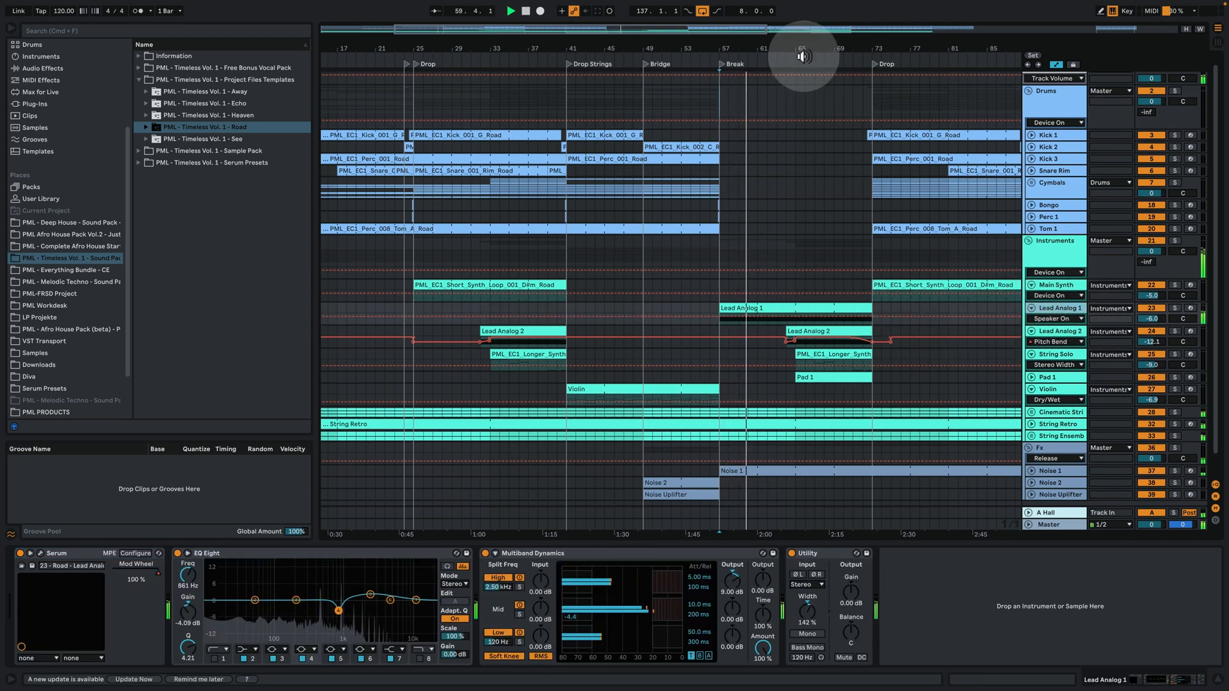
key("space")
Select the Lead Analog 2 clip in the Break and play from its start at bar 64.
left_click_drag(795, 47, 751, 318)
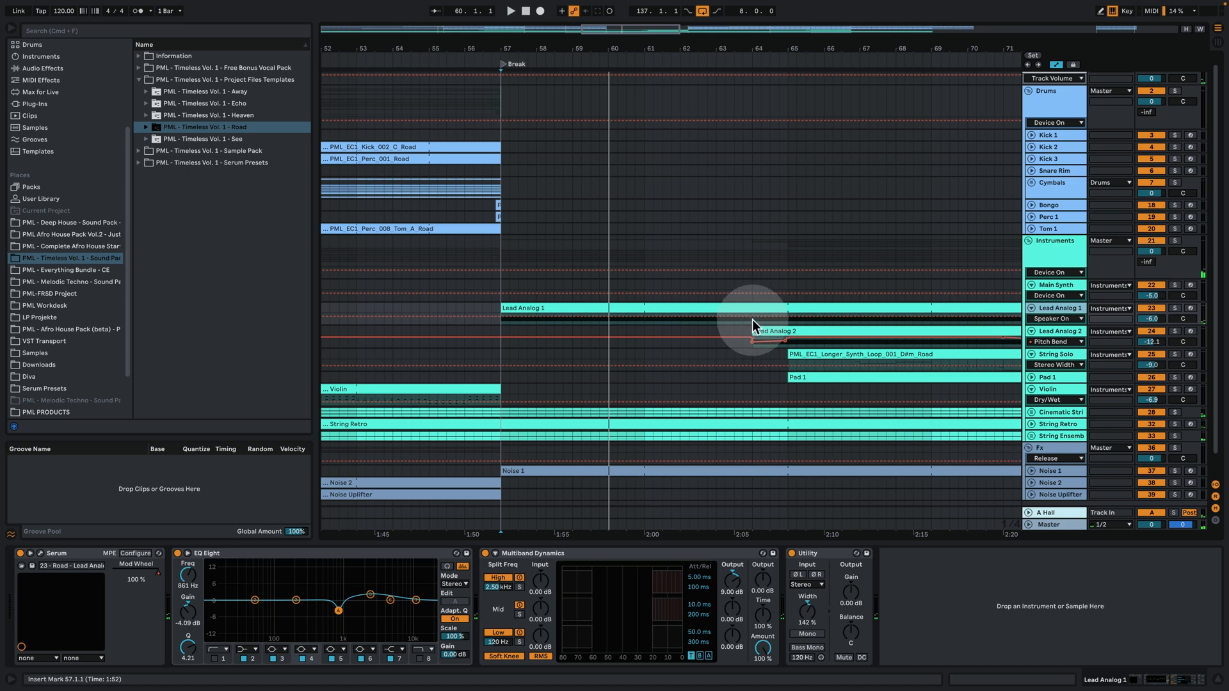
left_click(754, 353)
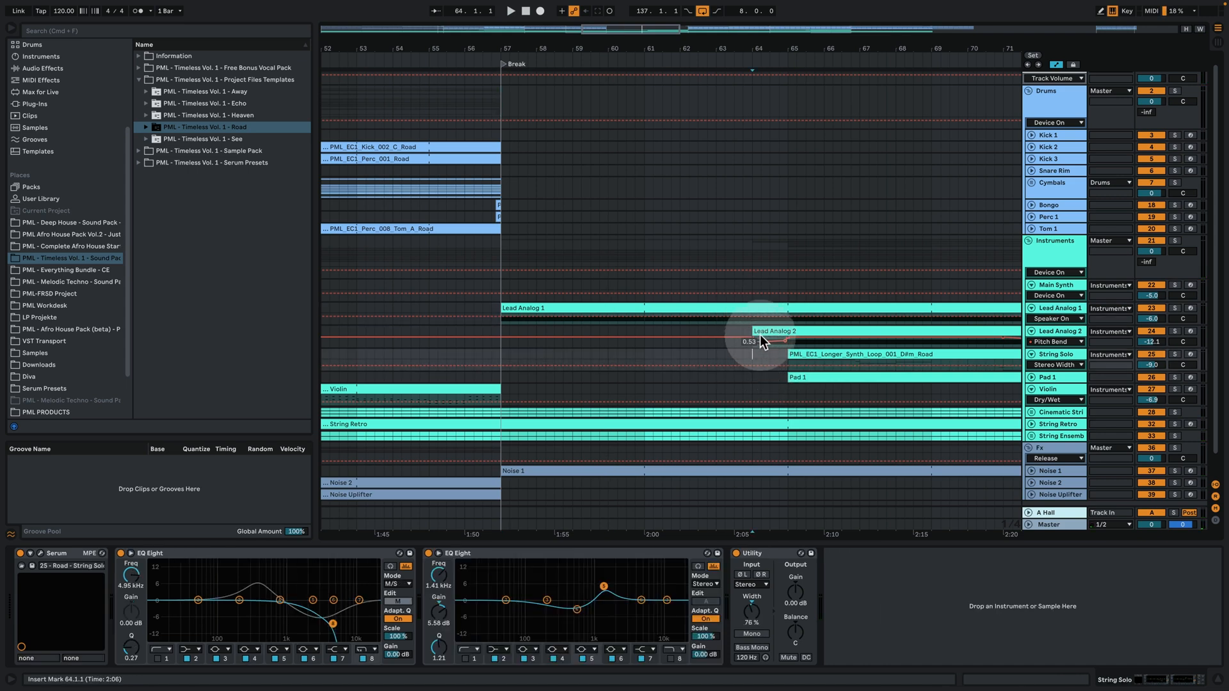
left_click(763, 332)
key("space")
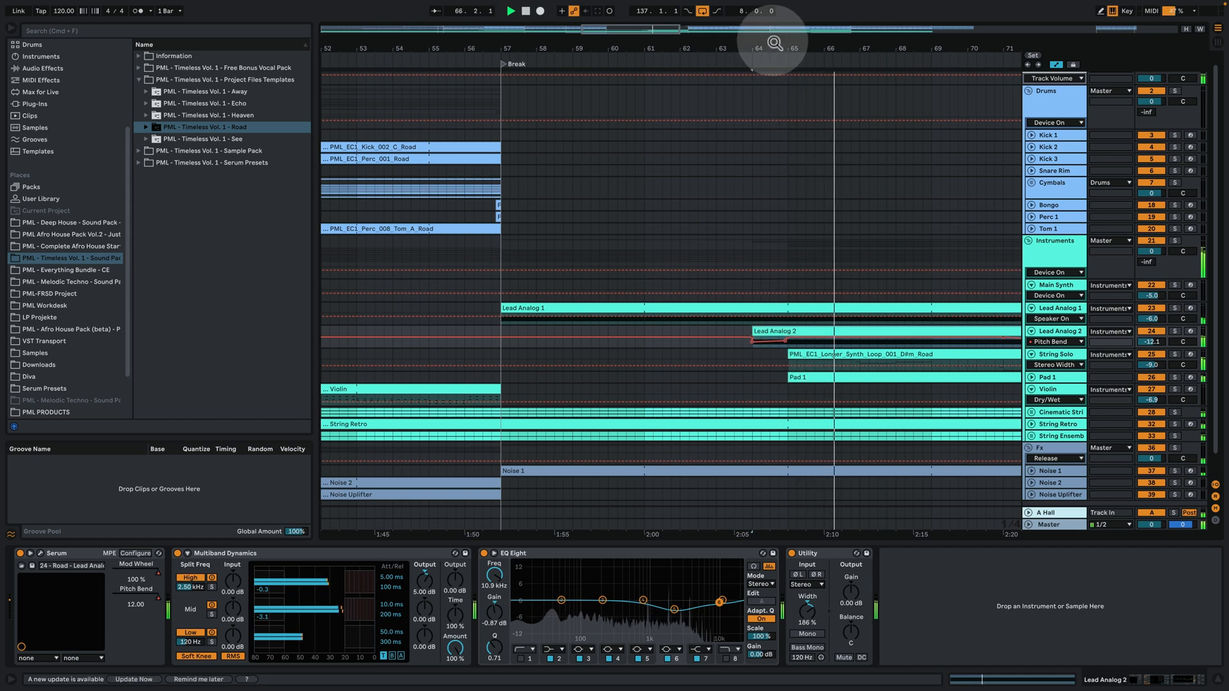
left_click_drag(771, 47, 777, 113)
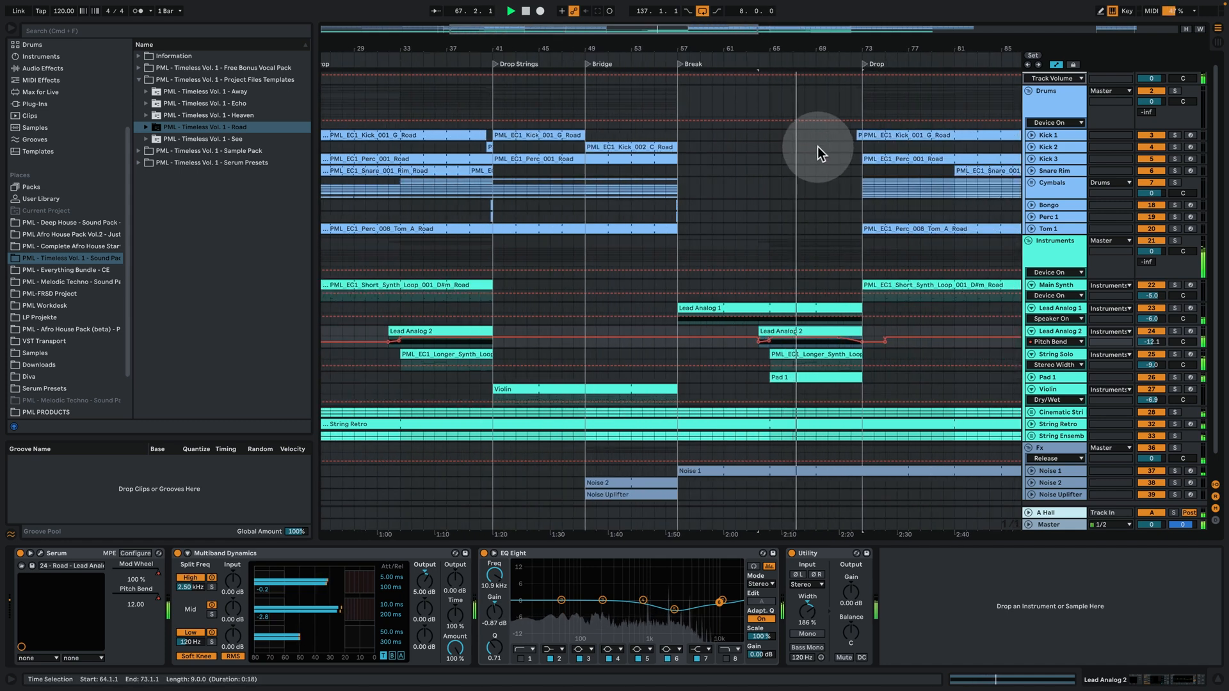
Unfold the Kick 1 track, view the notes of the short clip just before the second Drop, and return to its devices.
left_click_drag(883, 50, 883, 96)
left_click(1031, 135)
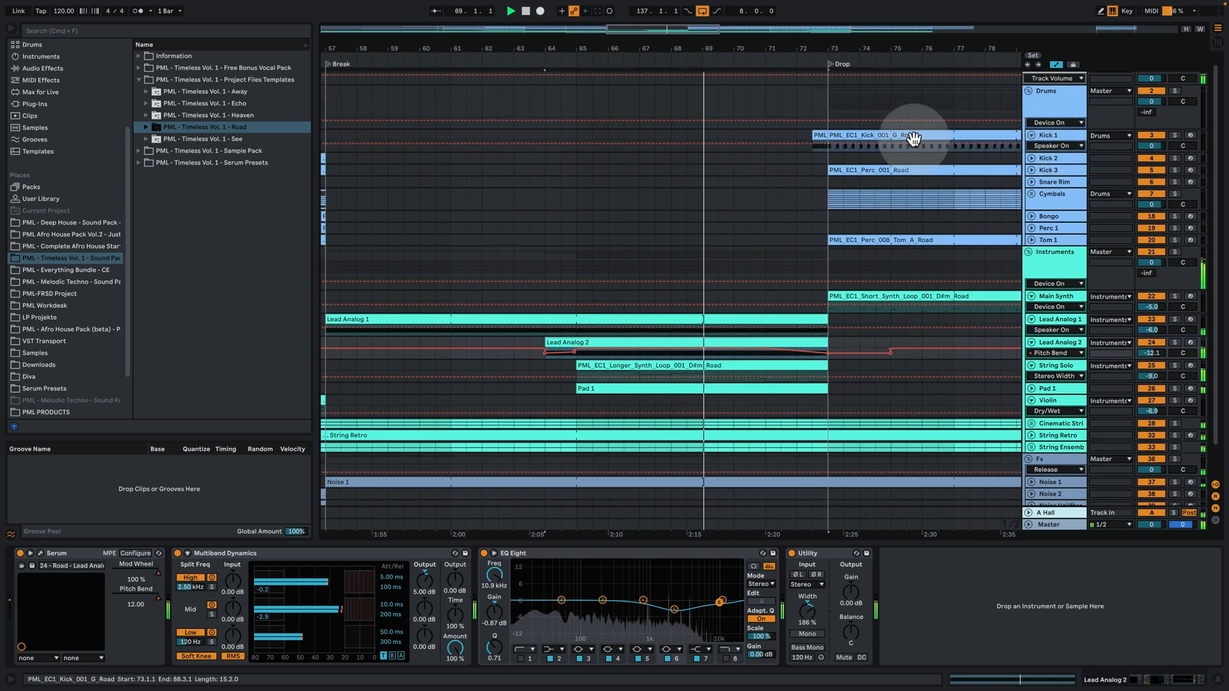
double_click(819, 134)
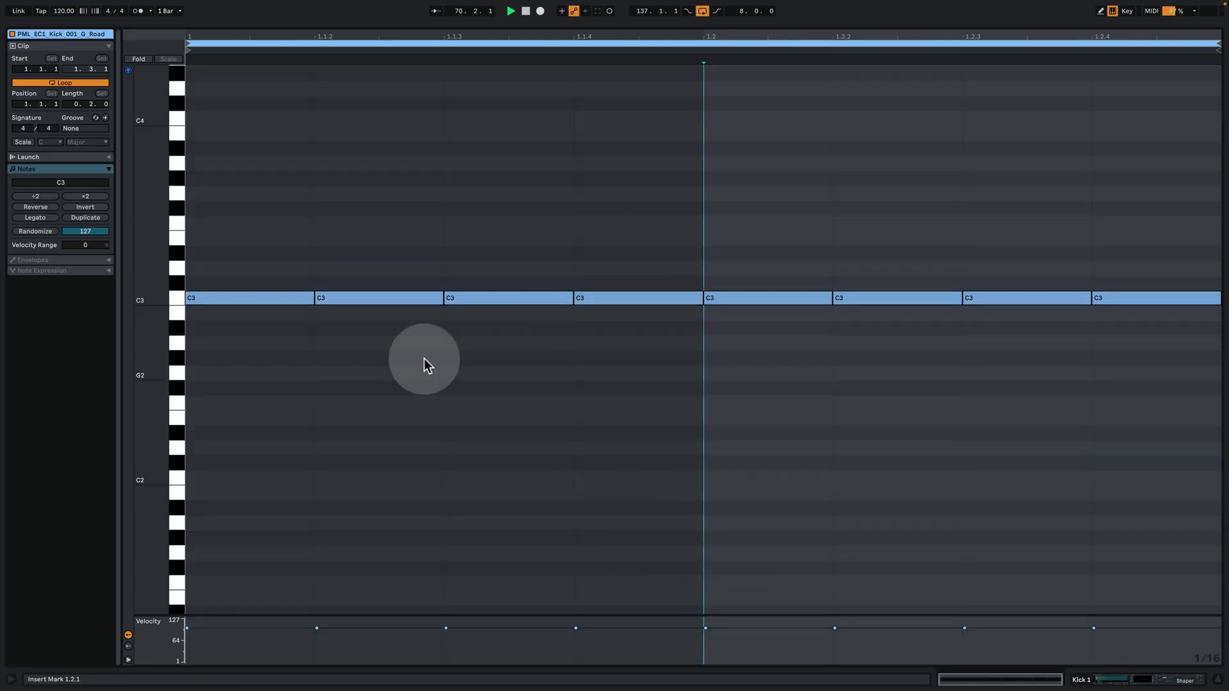
left_click(1119, 679)
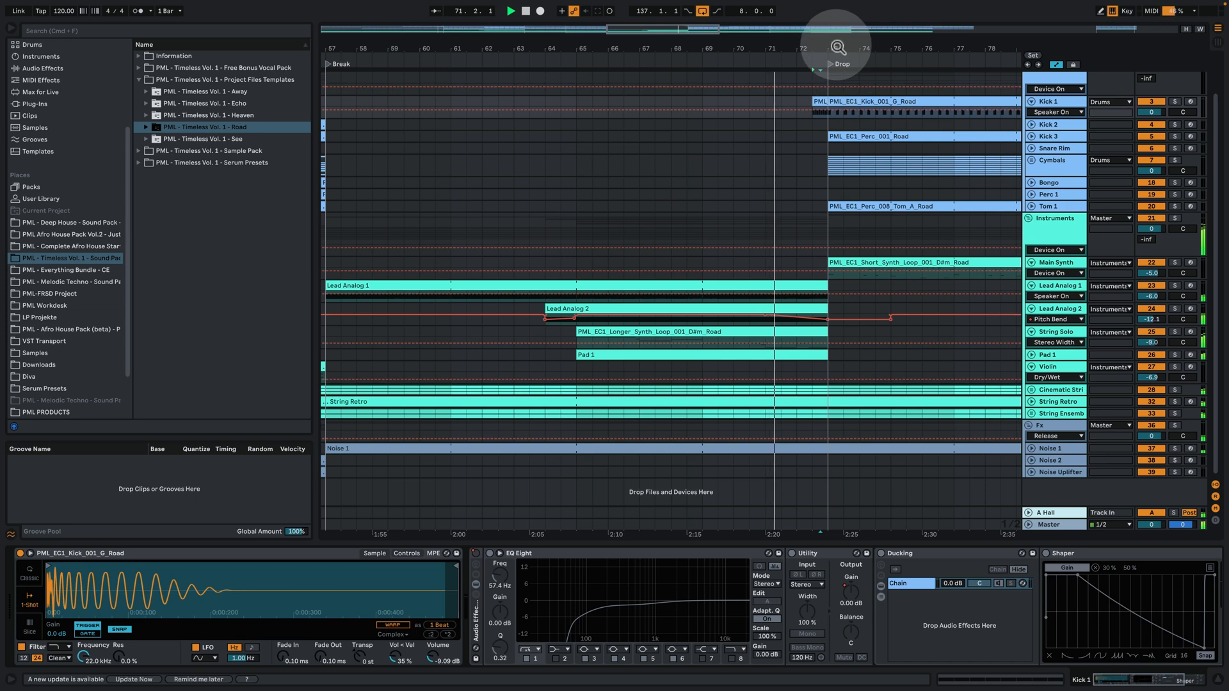
Unfold the Cymbals group and play the second Drop Strings section from bar 89.
mouse_move(839, 47)
left_mouse_down()
mouse_move(663, 44)
mouse_move(650, 23)
mouse_move(647, 47)
mouse_move(660, 48)
mouse_move(618, 33)
mouse_move(618, 20)
mouse_move(661, 39)
mouse_move(661, 26)
left_mouse_up()
left_click(1029, 161)
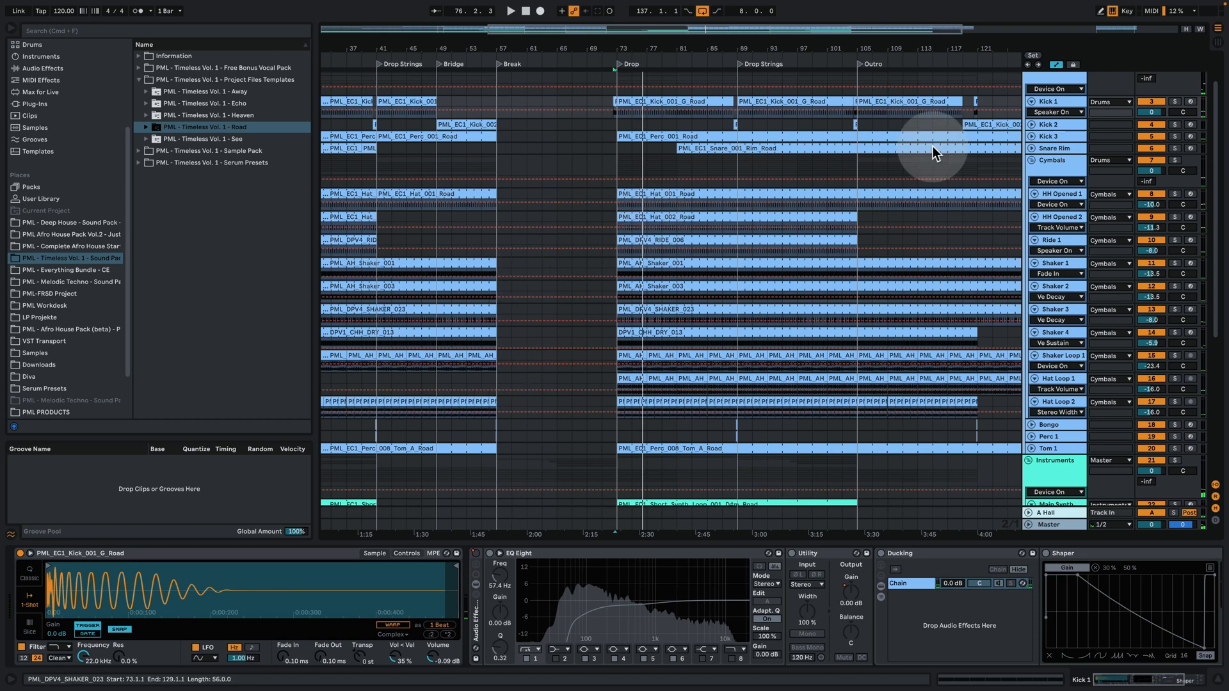
left_click(740, 62)
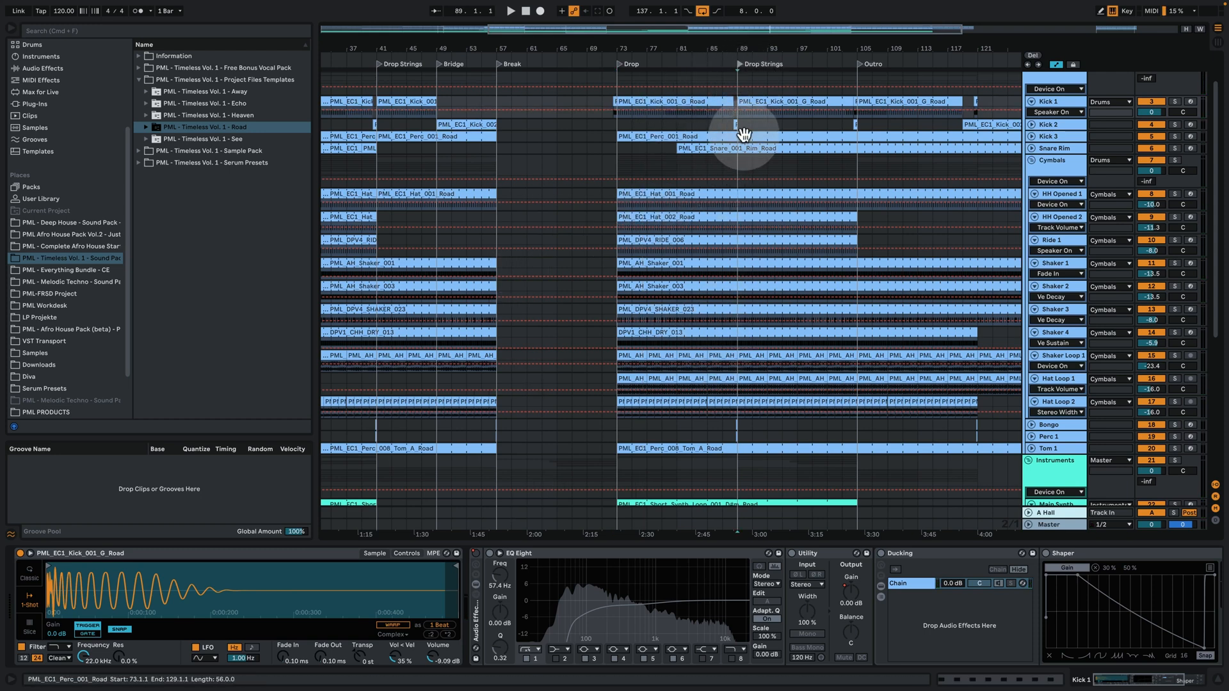
key("space")
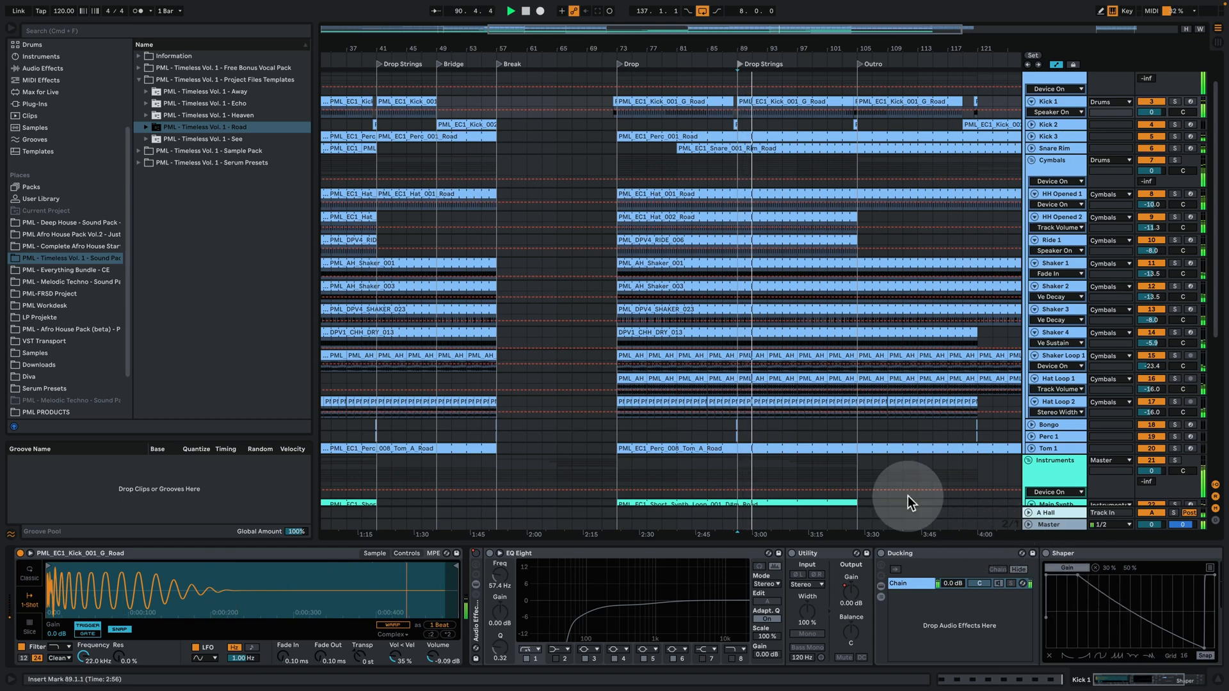
View the whole arrangement during playback and show the devices of the Main Synth track and the Instruments group.
left_click(1216, 682)
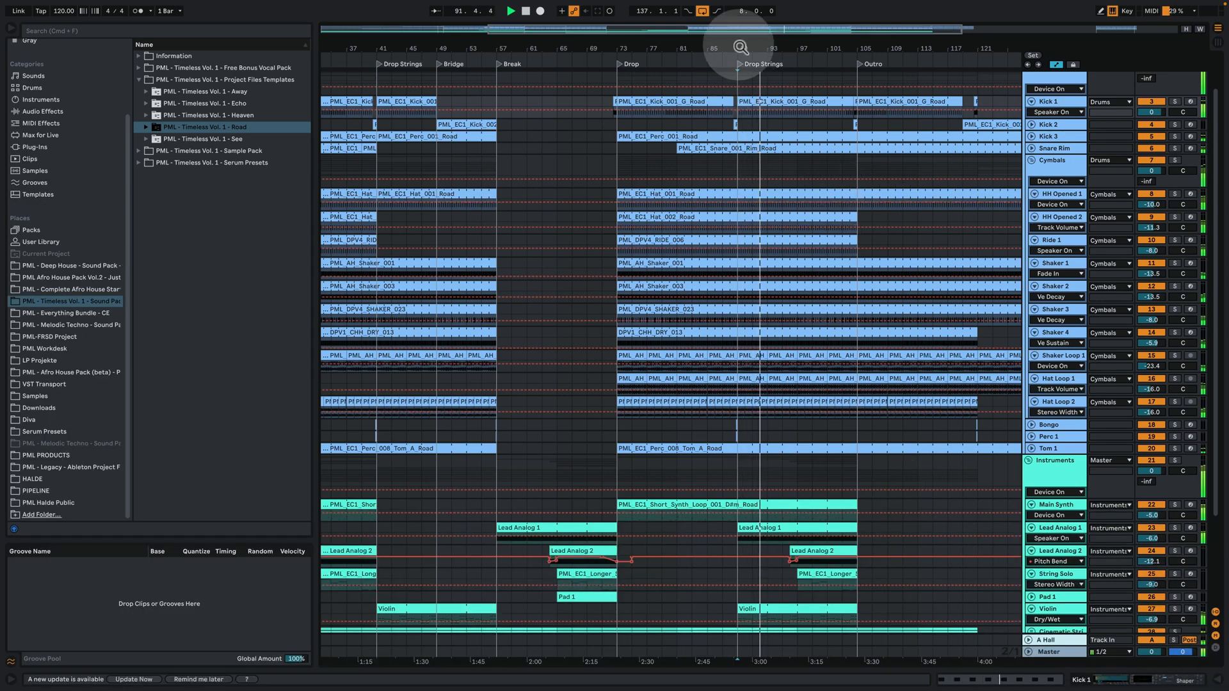
left_click_drag(727, 45, 691, 35)
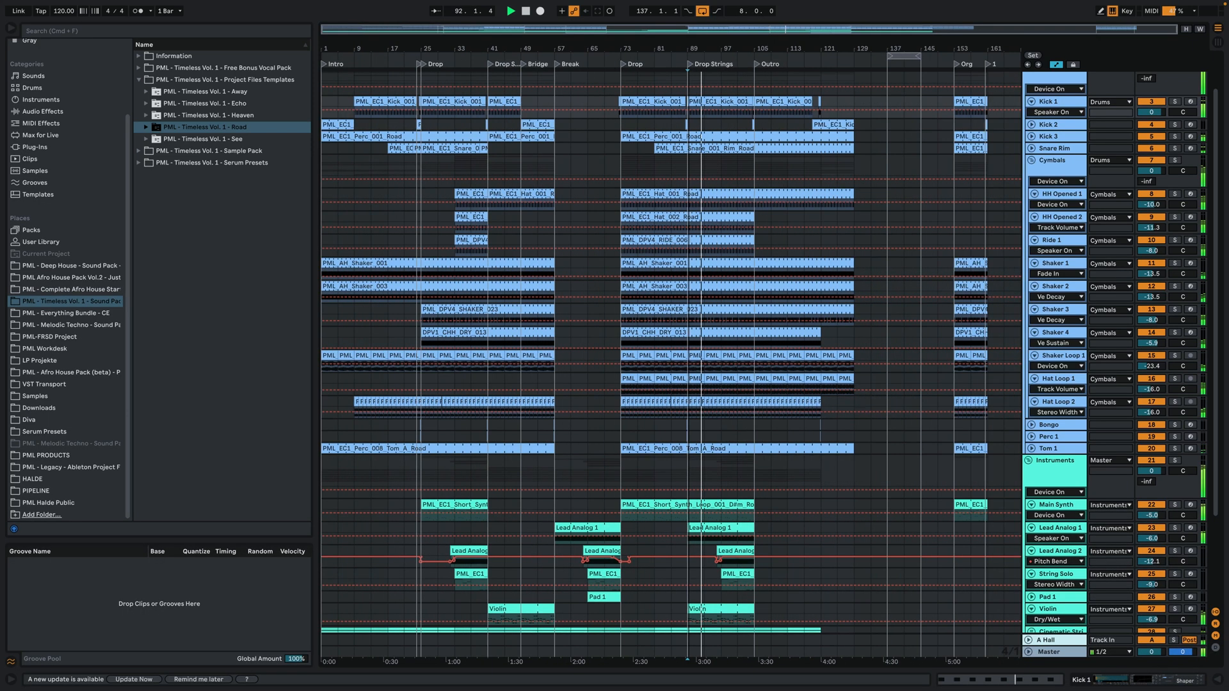
double_click(1049, 502)
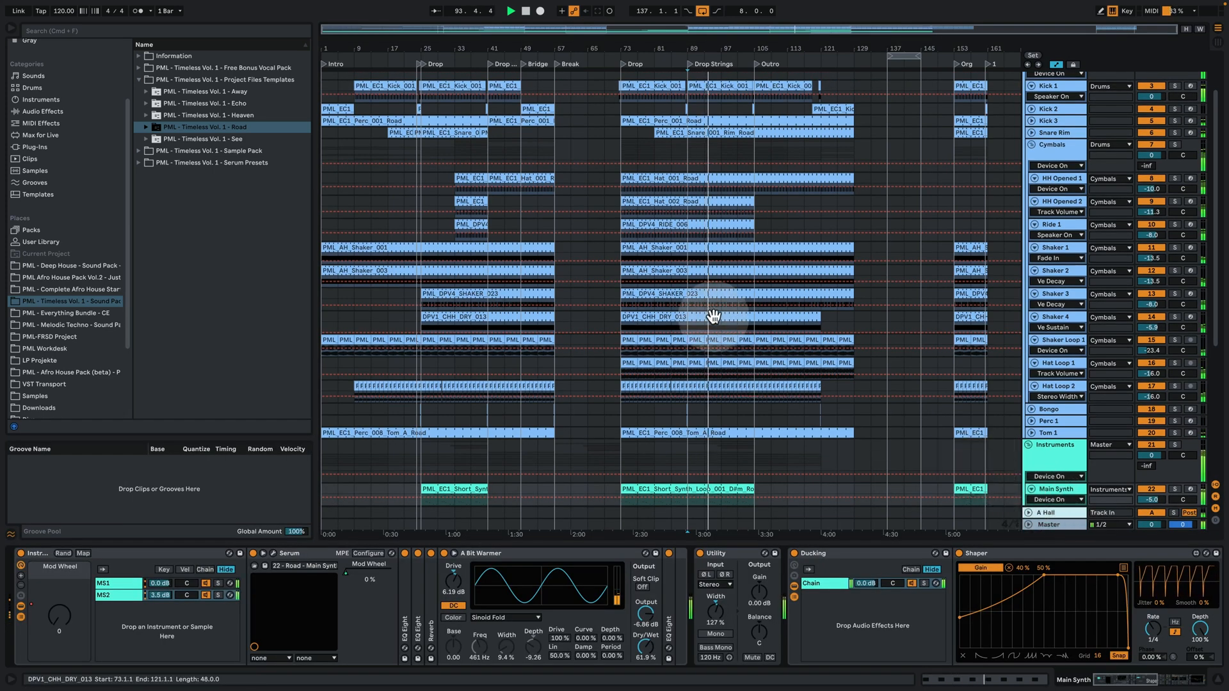
scroll(749, 355, "down", 5)
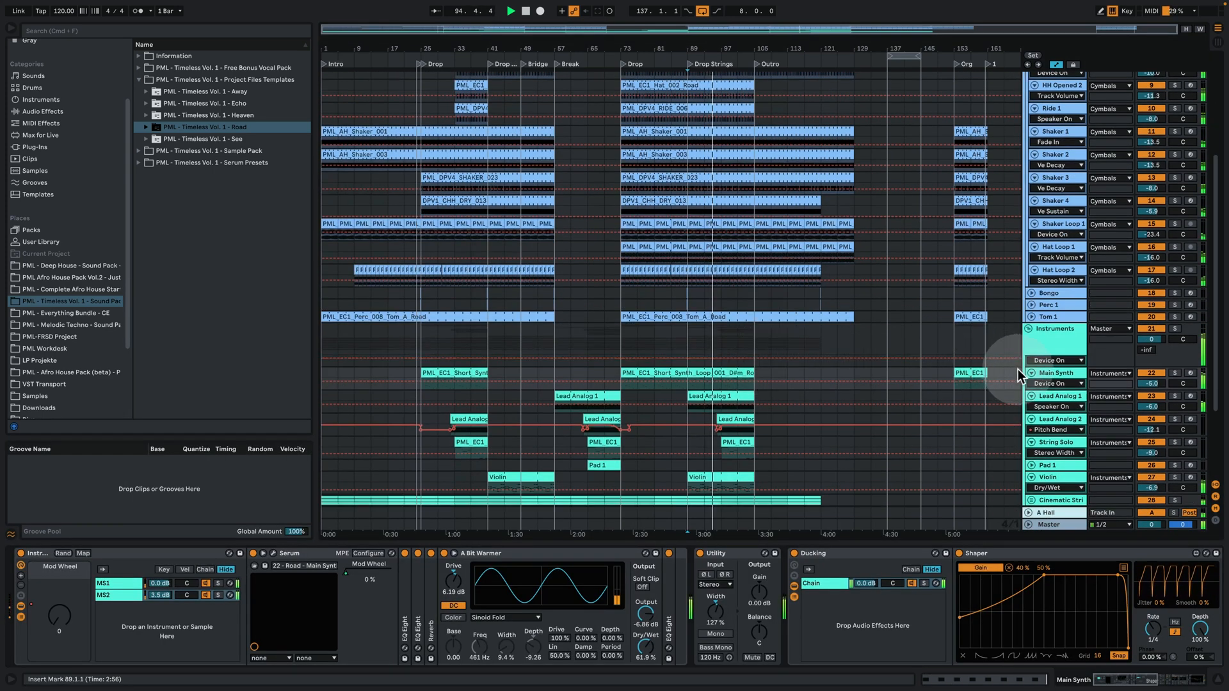
left_click(1041, 340)
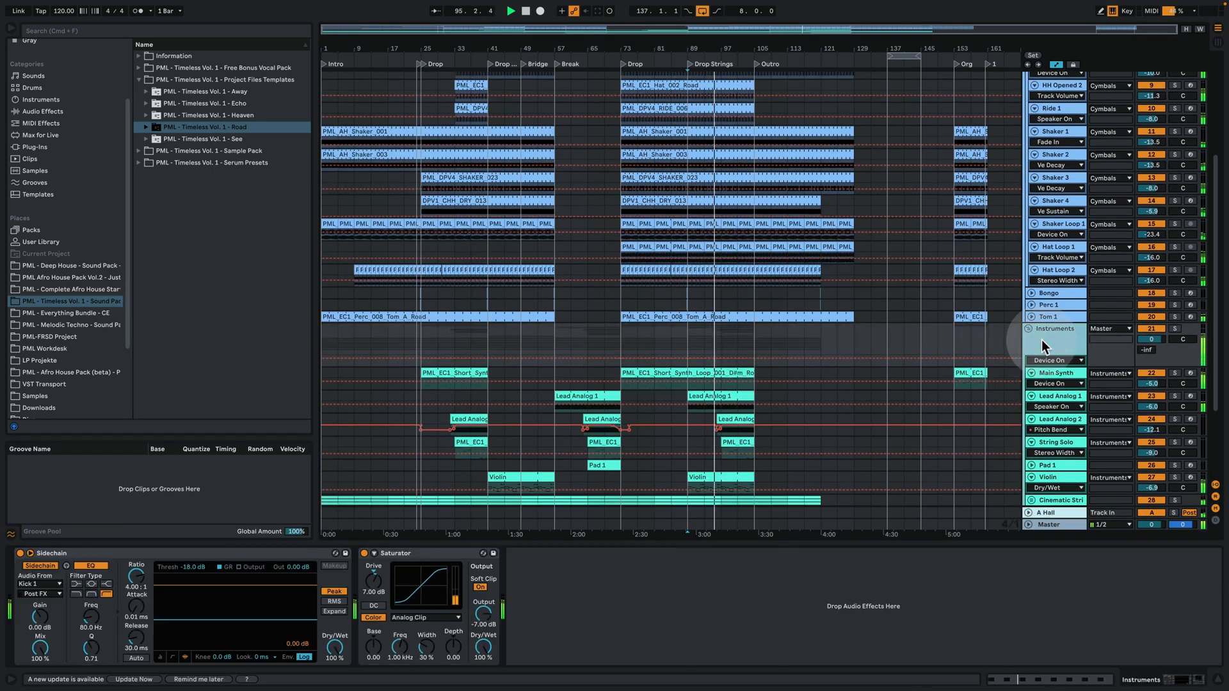
left_click(1057, 371)
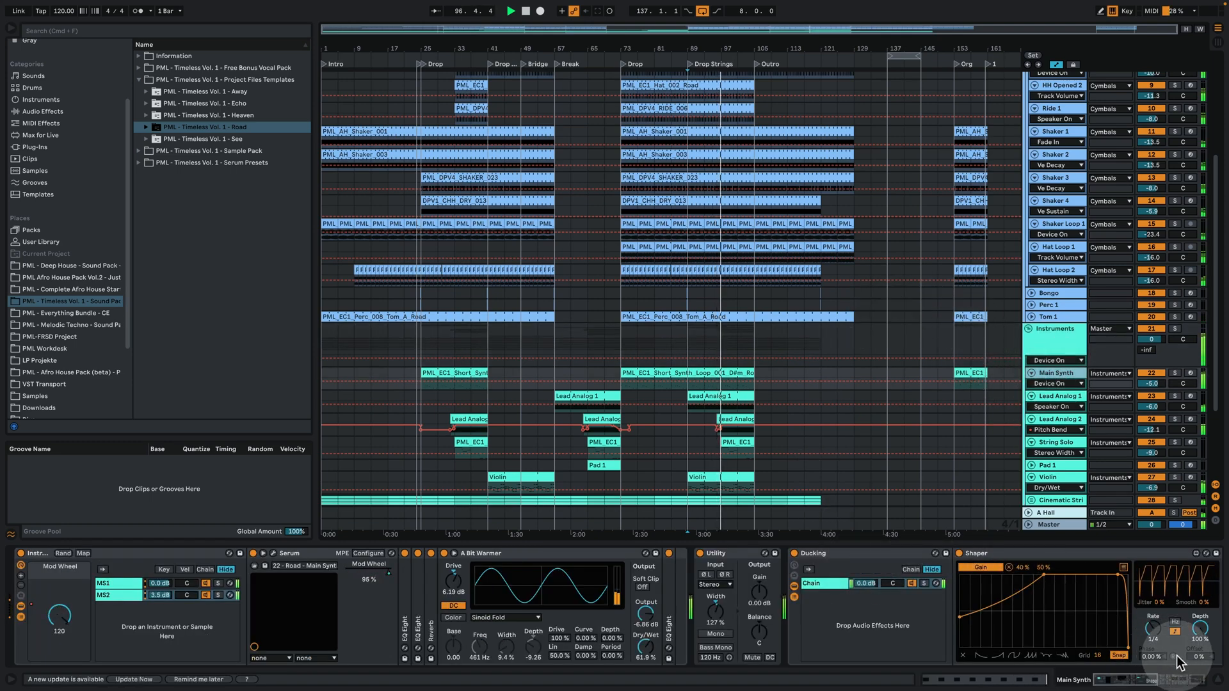
Switch to Safari to show the Trombone Bass Melodic Techno tutorial on YouTube, then hide it to return to Ableton Live.
key("super+alt+l")
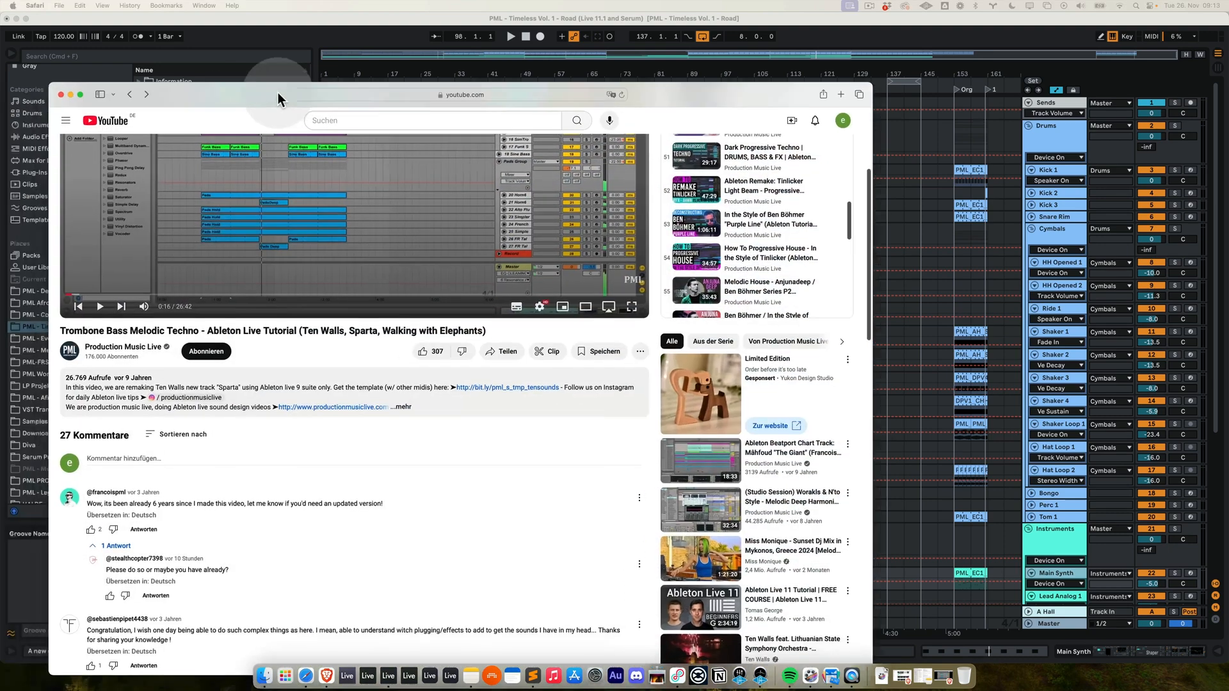
left_click_drag(278, 92, 382, 60)
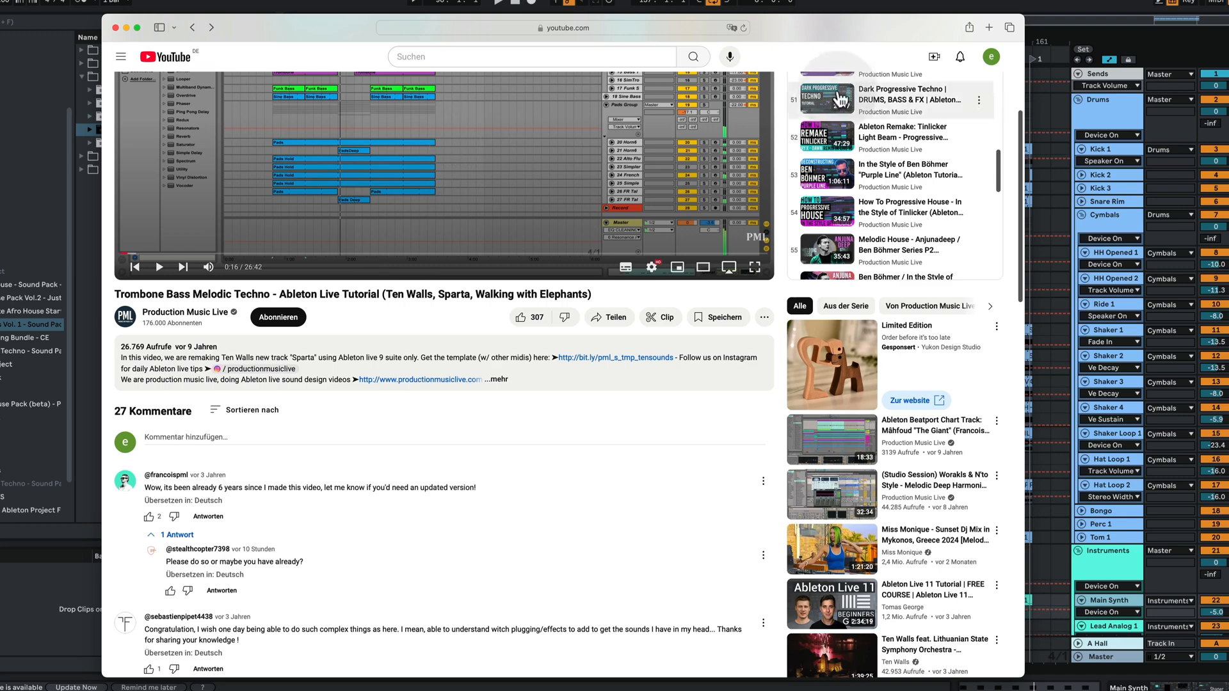
left_click_drag(853, 37, 16, 73)
key("super+h")
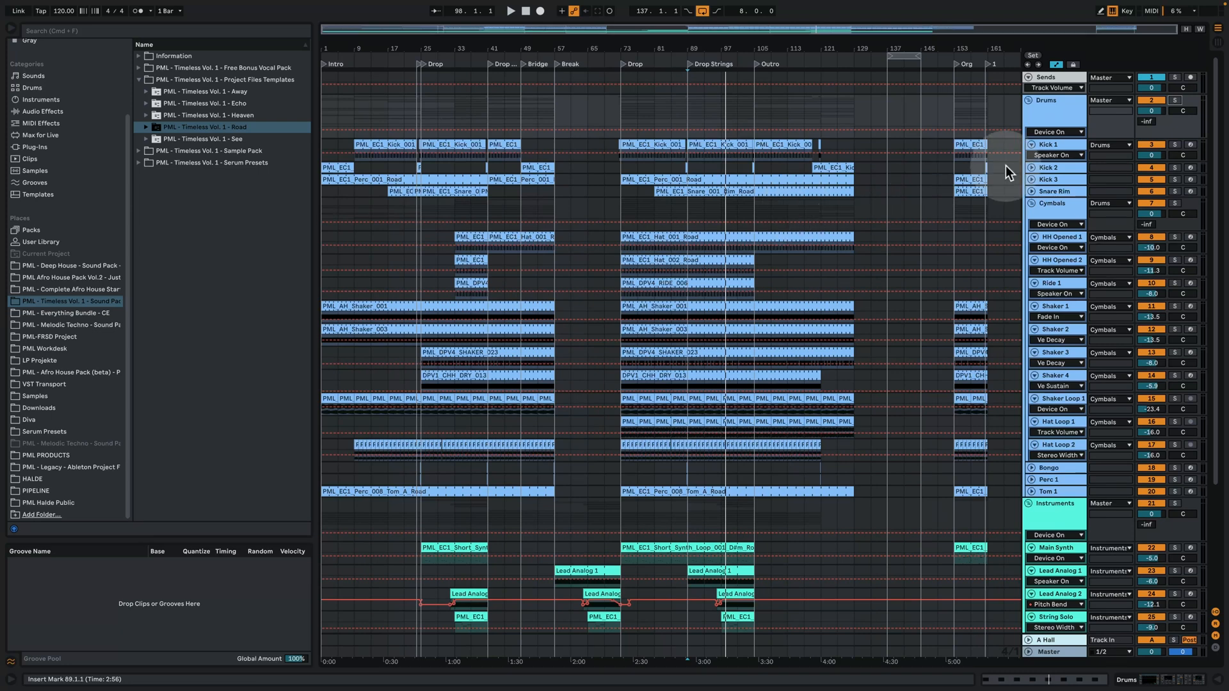
Solo the Drums group and play it from bar 73, bar 25 and bar 33.
left_click(1175, 101)
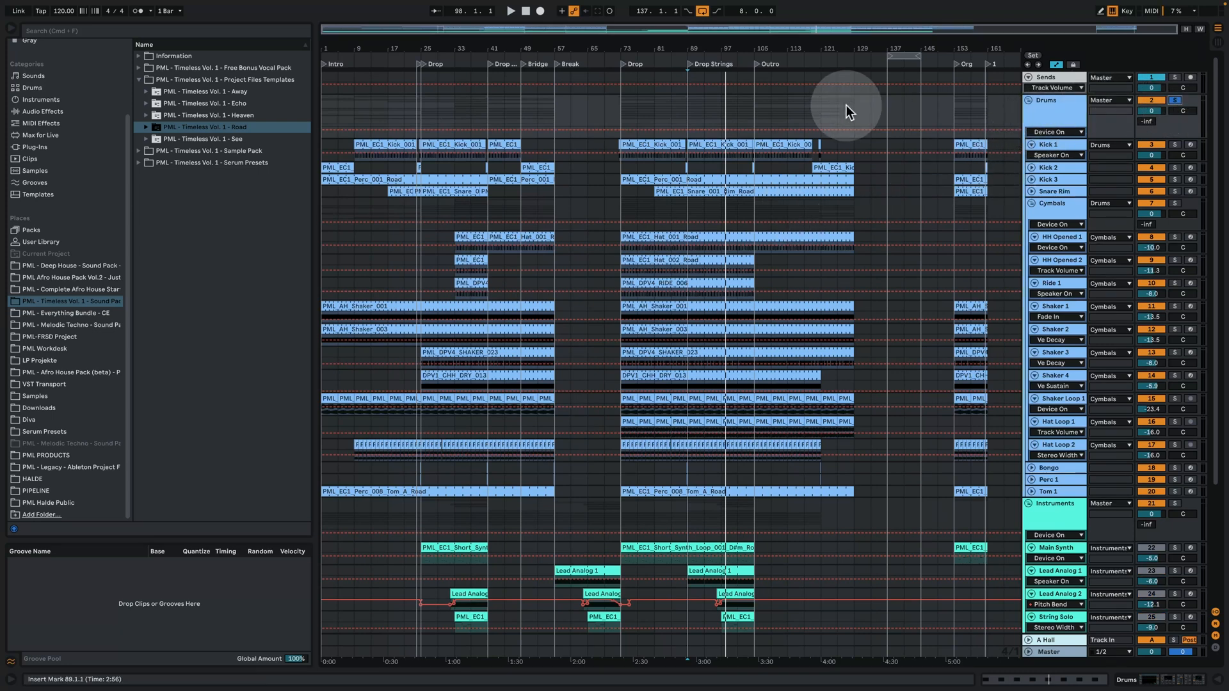
left_click(620, 101)
key("space")
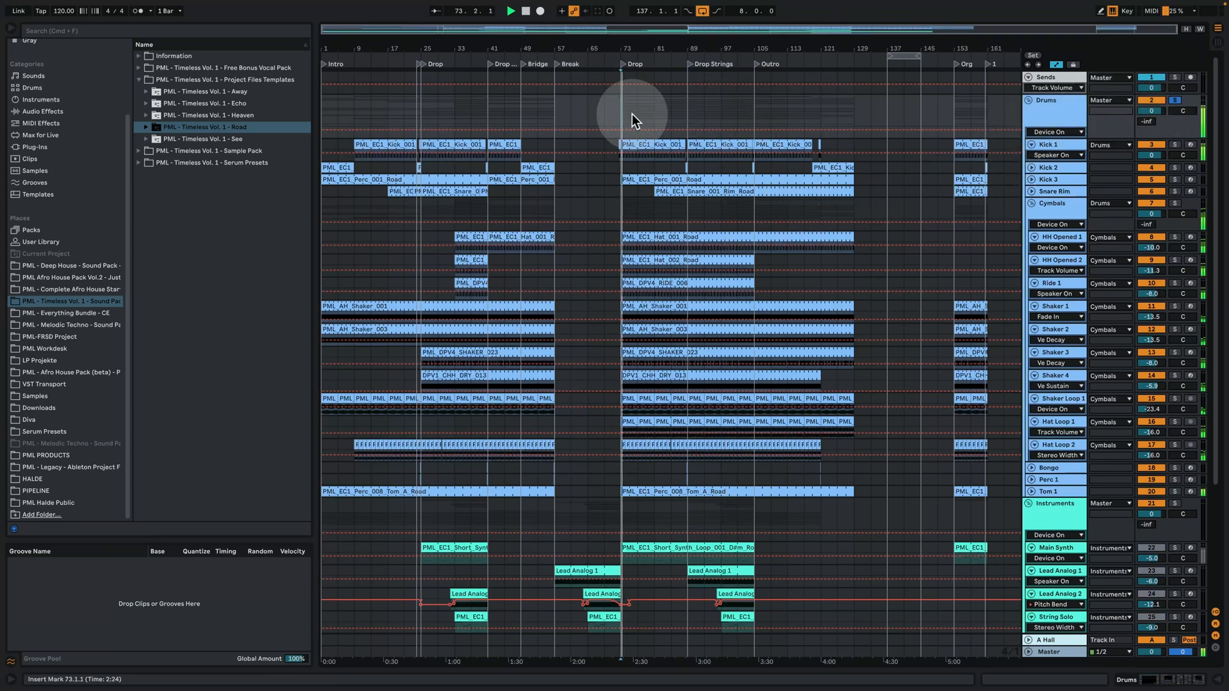
left_click(421, 102)
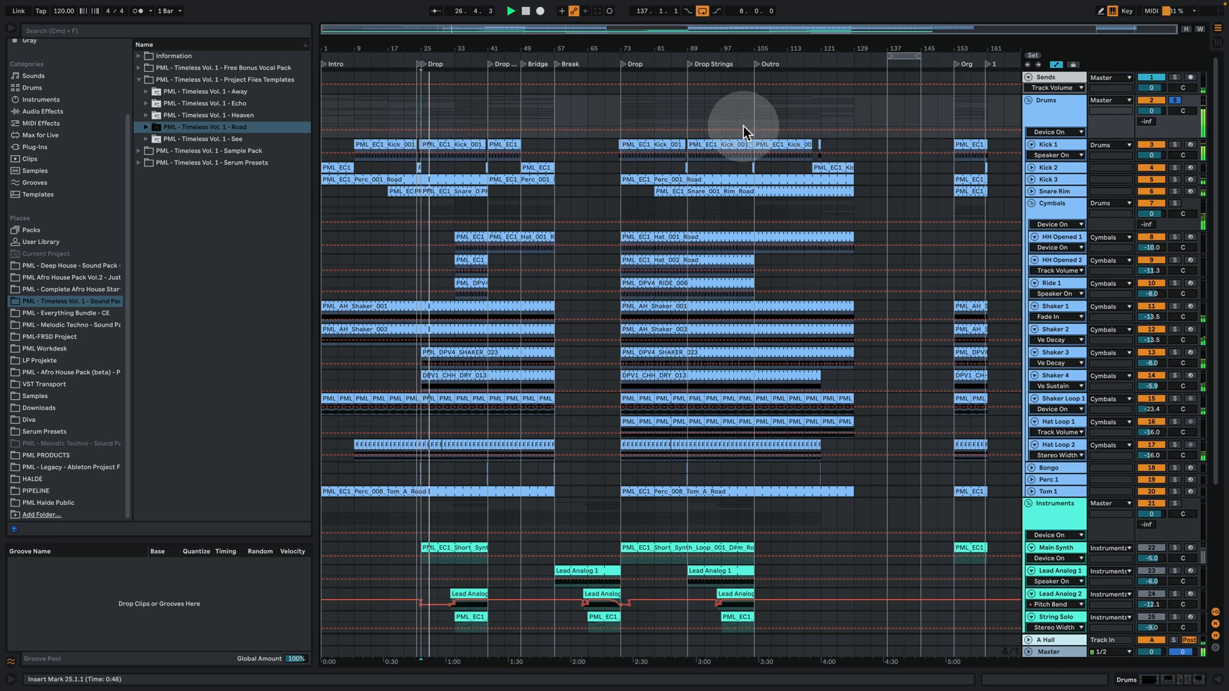
left_click(456, 102)
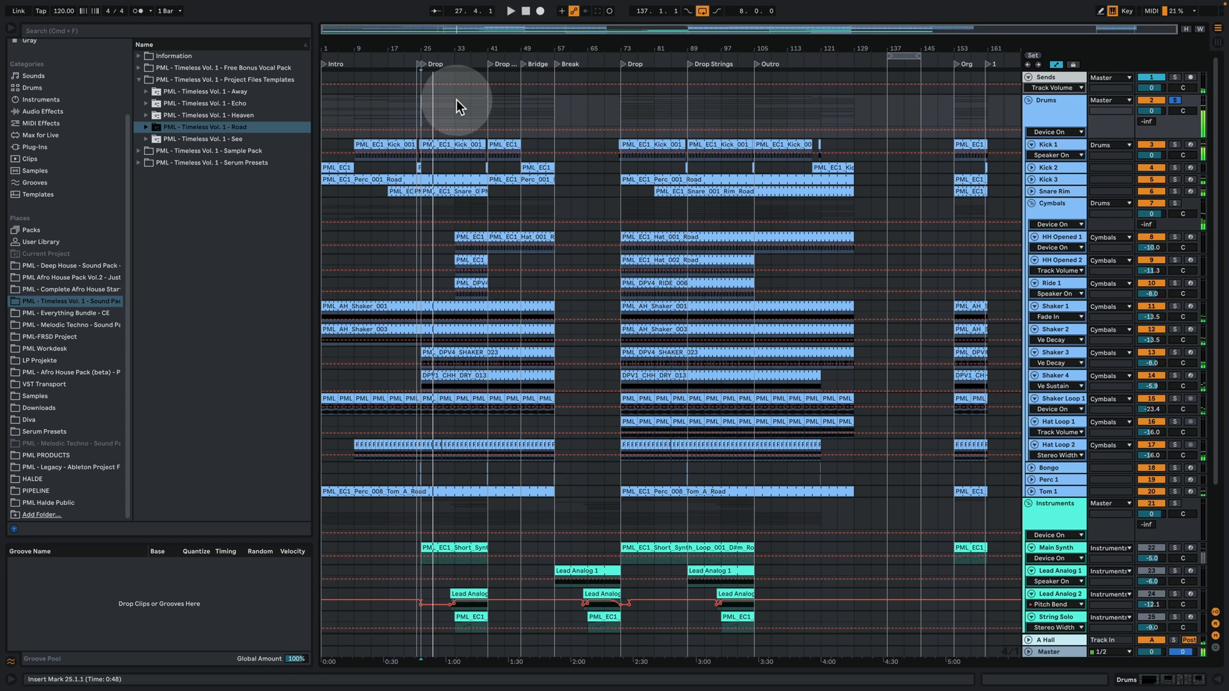
key("space")
key("space")
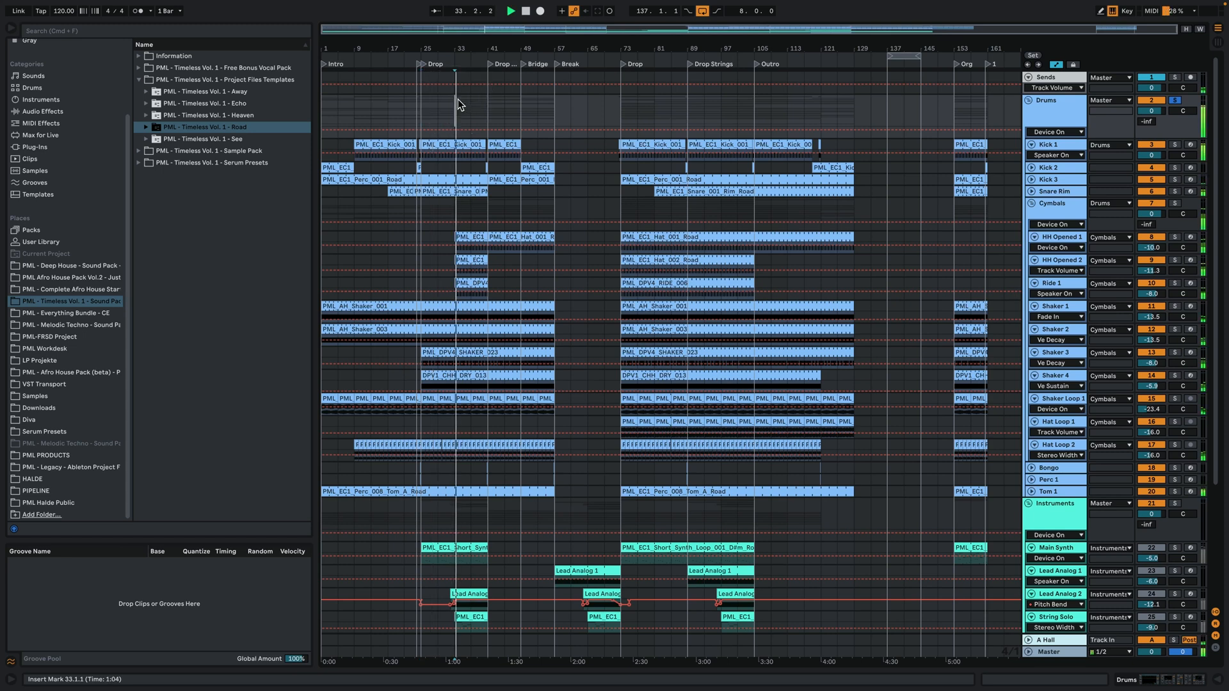
Mute and unmute the HH Opened 2 track during playback, and show its devices.
left_click(1151, 261)
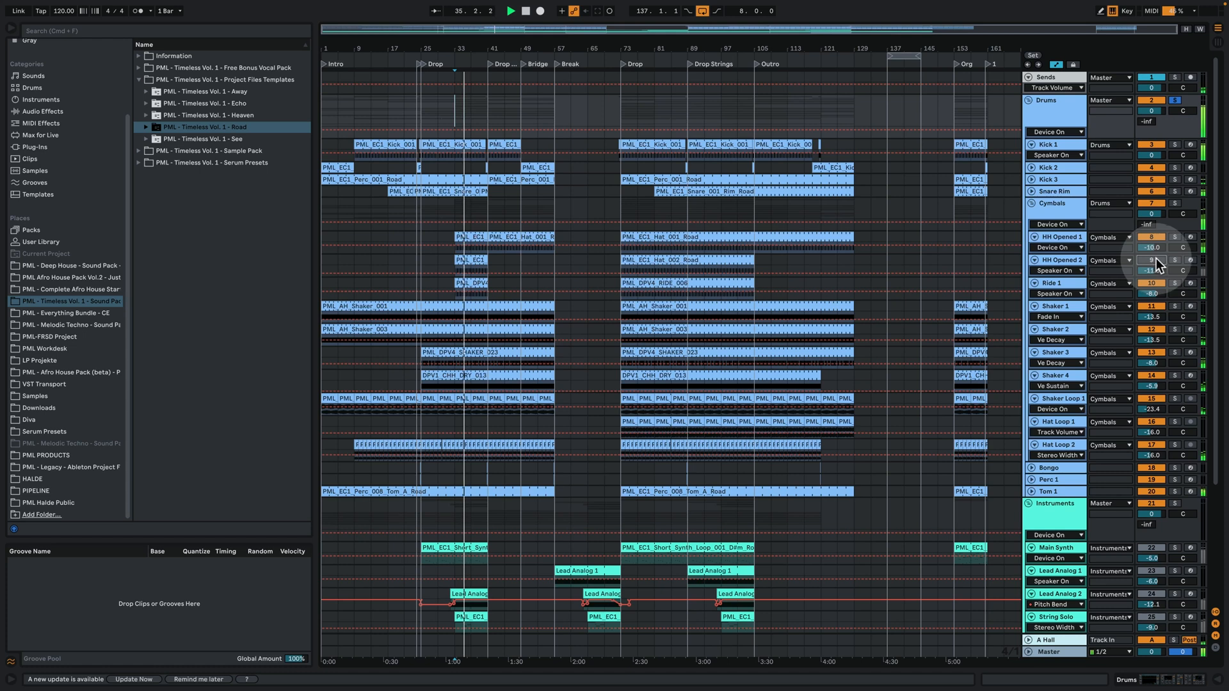
left_click(1151, 261)
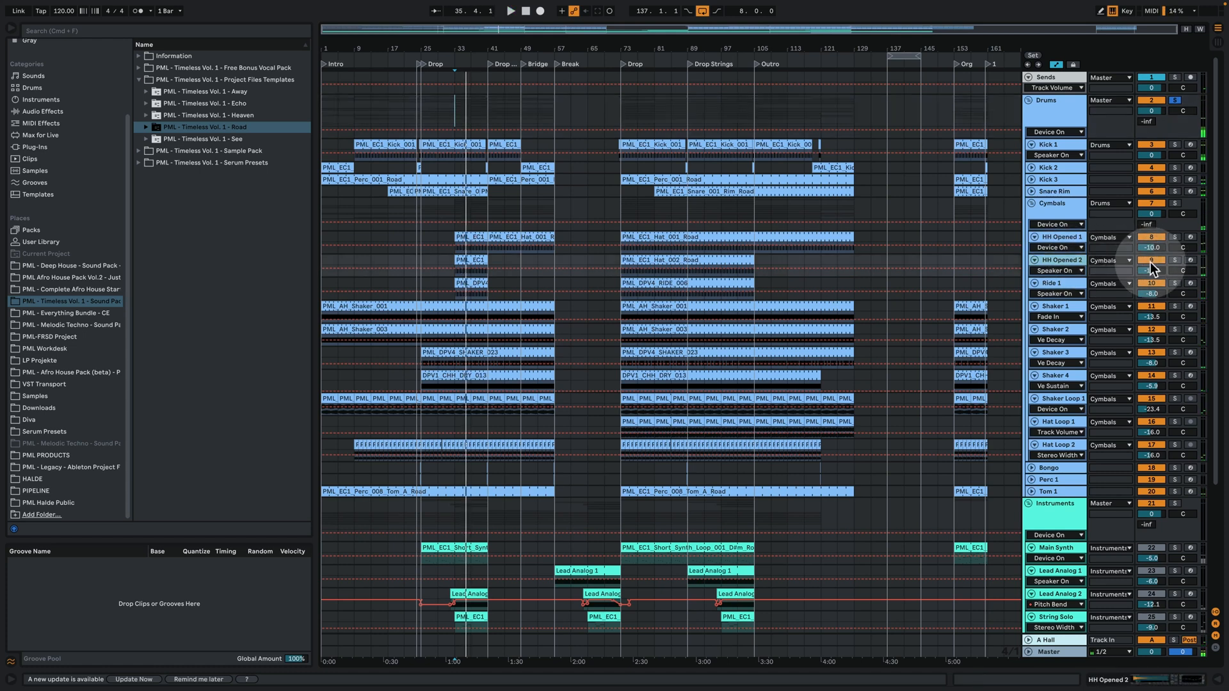
double_click(1050, 260)
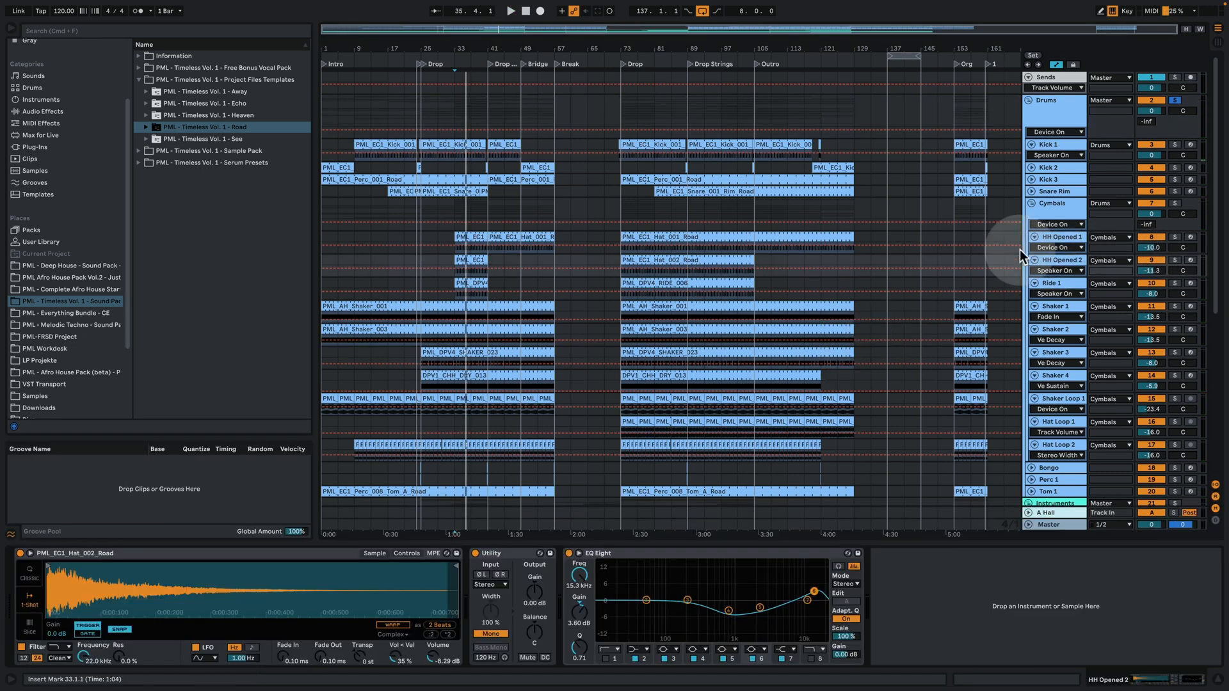
Replay the drums from the HH Opened 2 clip at bar 33, switching that track off and on to compare, and stop.
left_click(1154, 268)
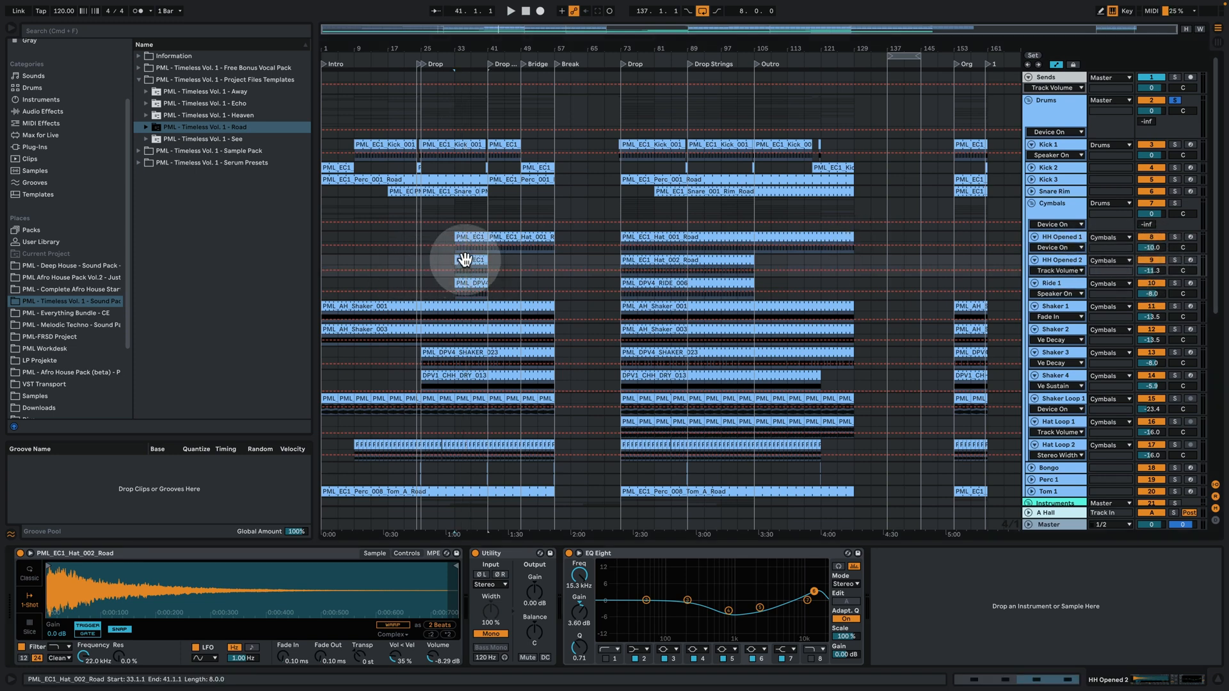
key("space")
left_click(1161, 259)
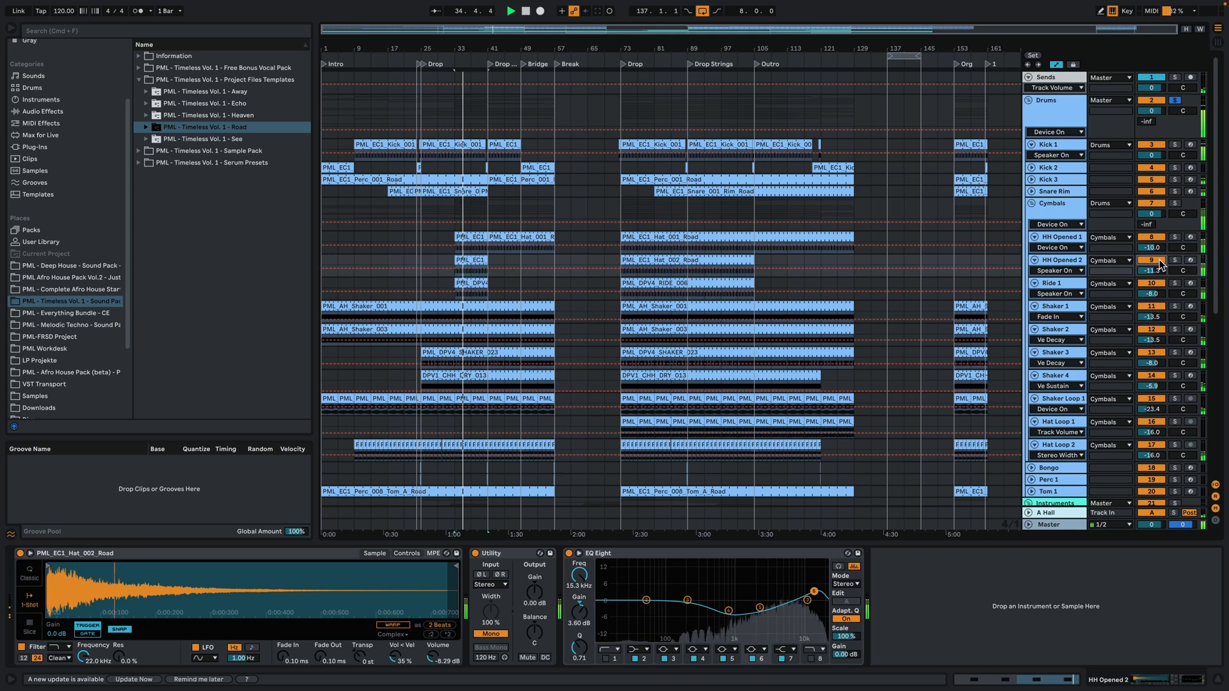
left_click(1158, 261)
key("space")
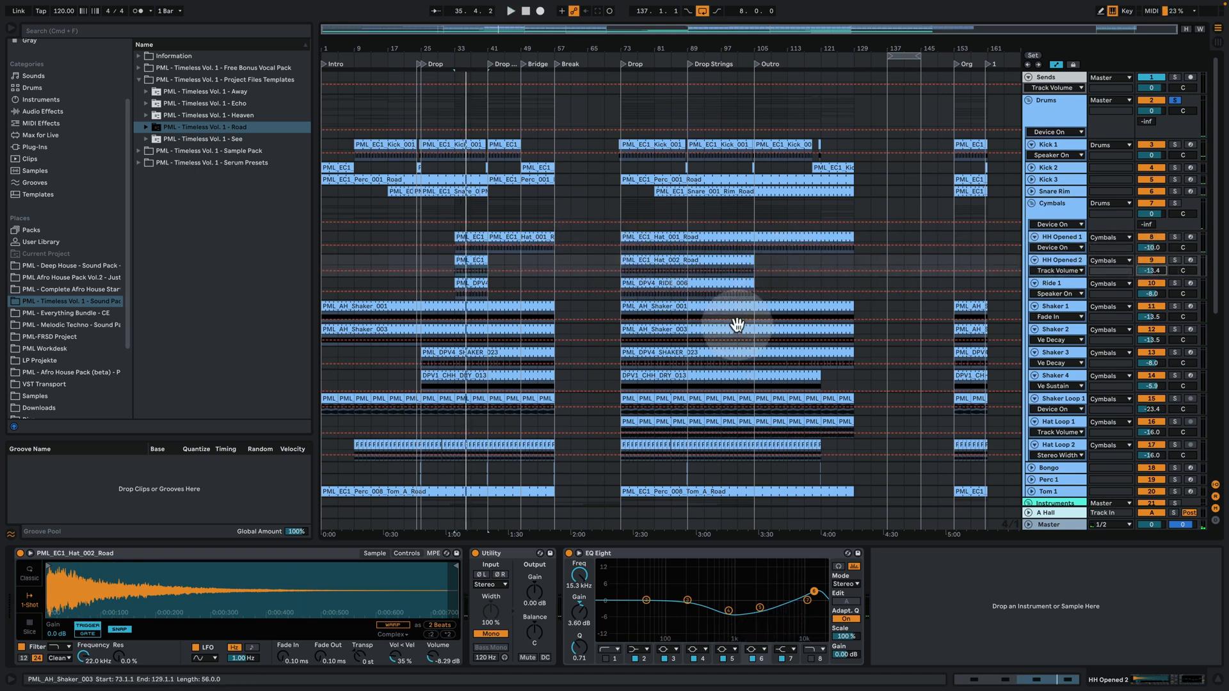
Solo the Instruments group and play it from the Drop at bar 25, then stop and show the Cinematic Strings devices.
scroll(733, 329, "down", 3)
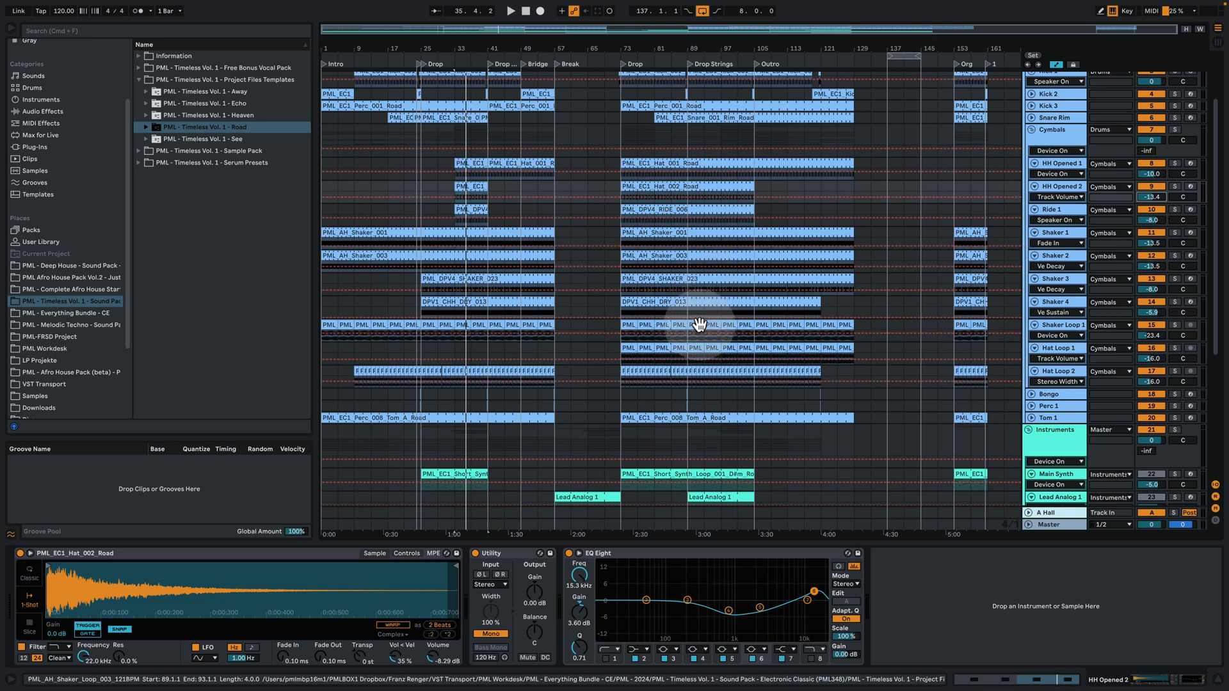
scroll(736, 313, "down", 6)
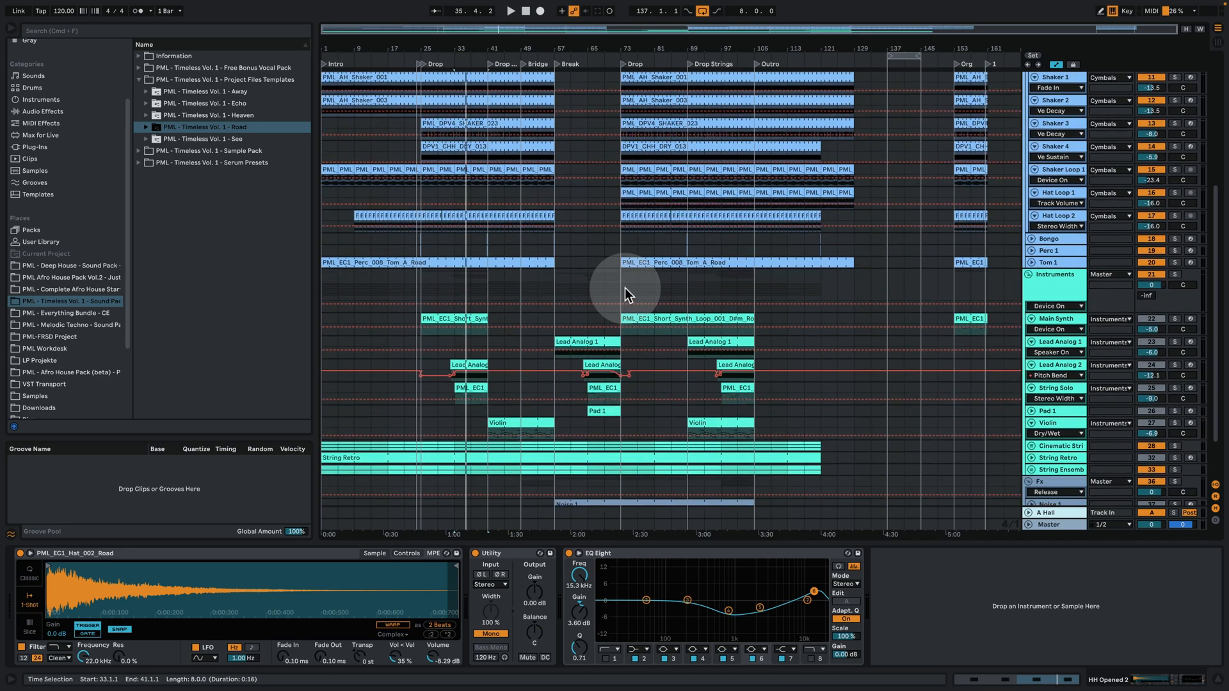
scroll(832, 345, "down", 2)
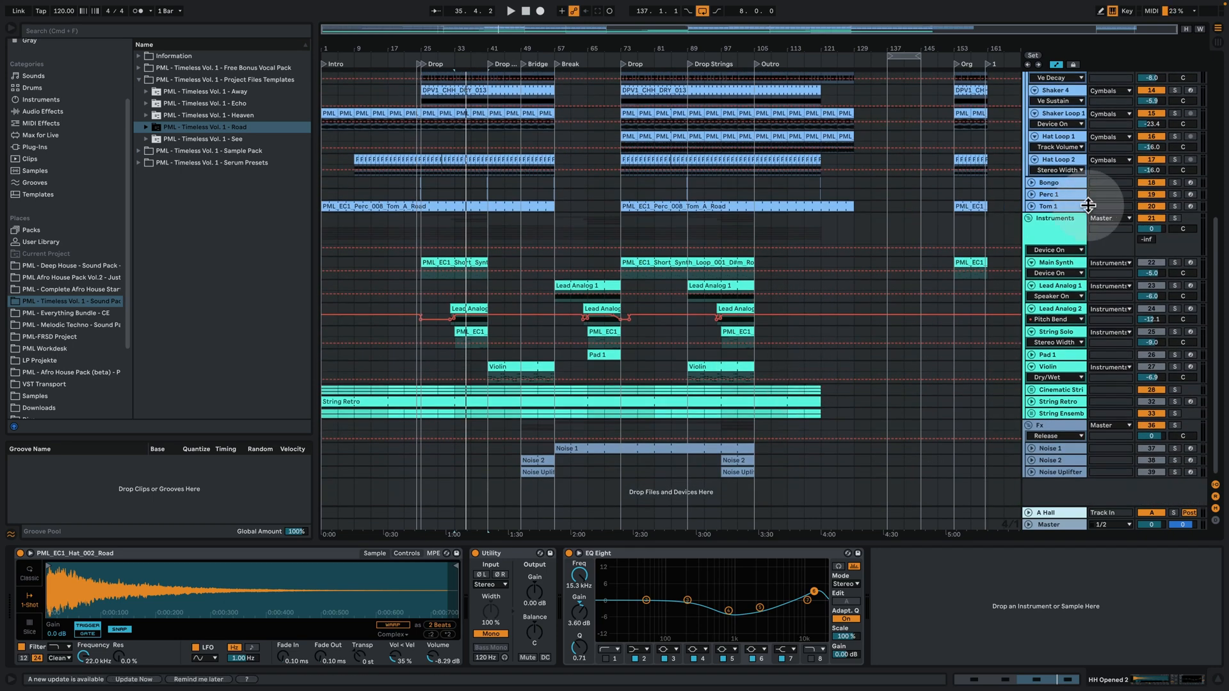
left_click(418, 237)
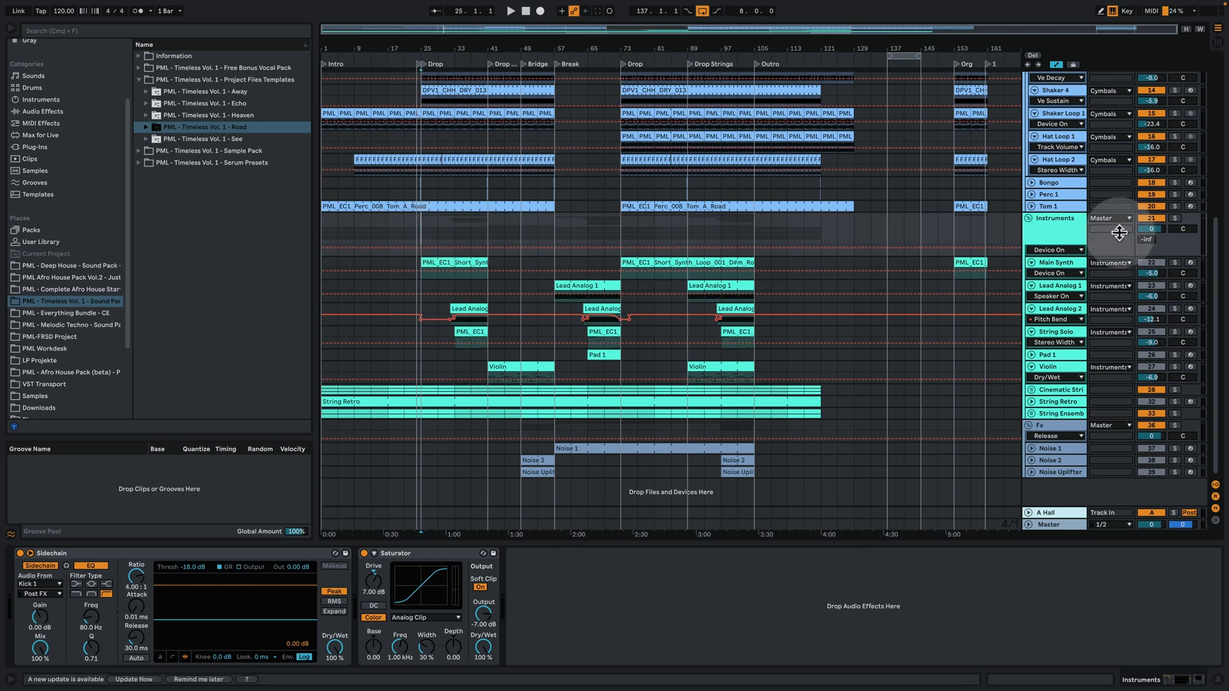
left_click(1173, 218)
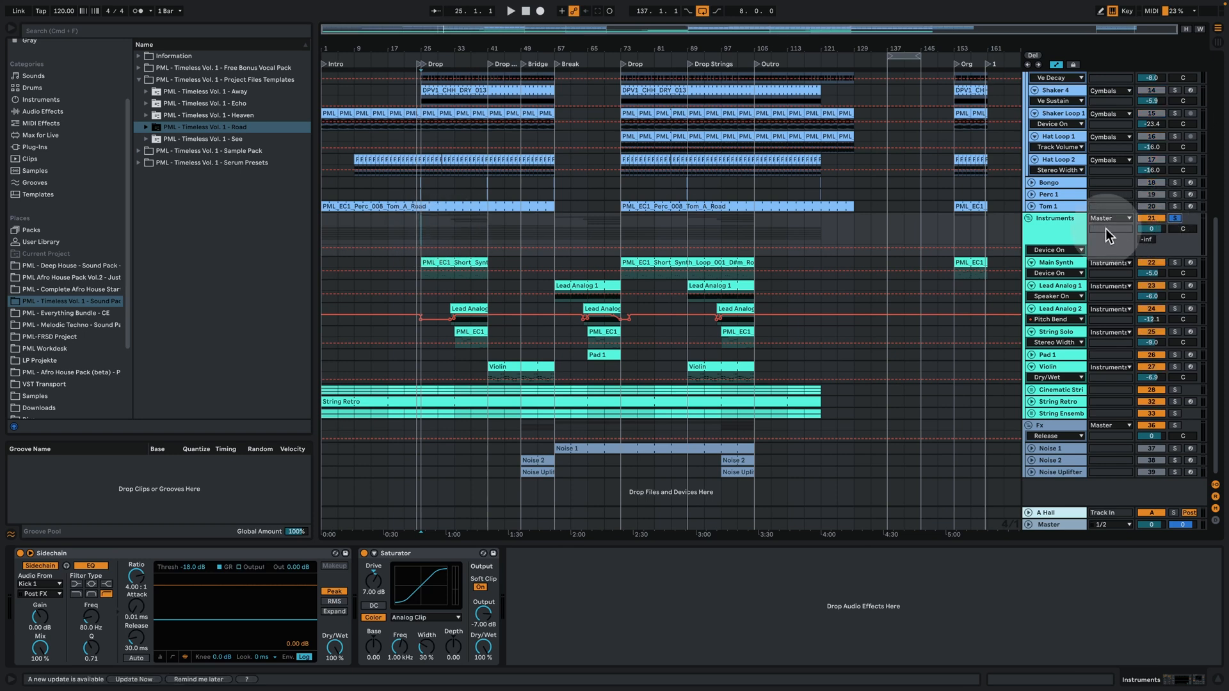
key("space")
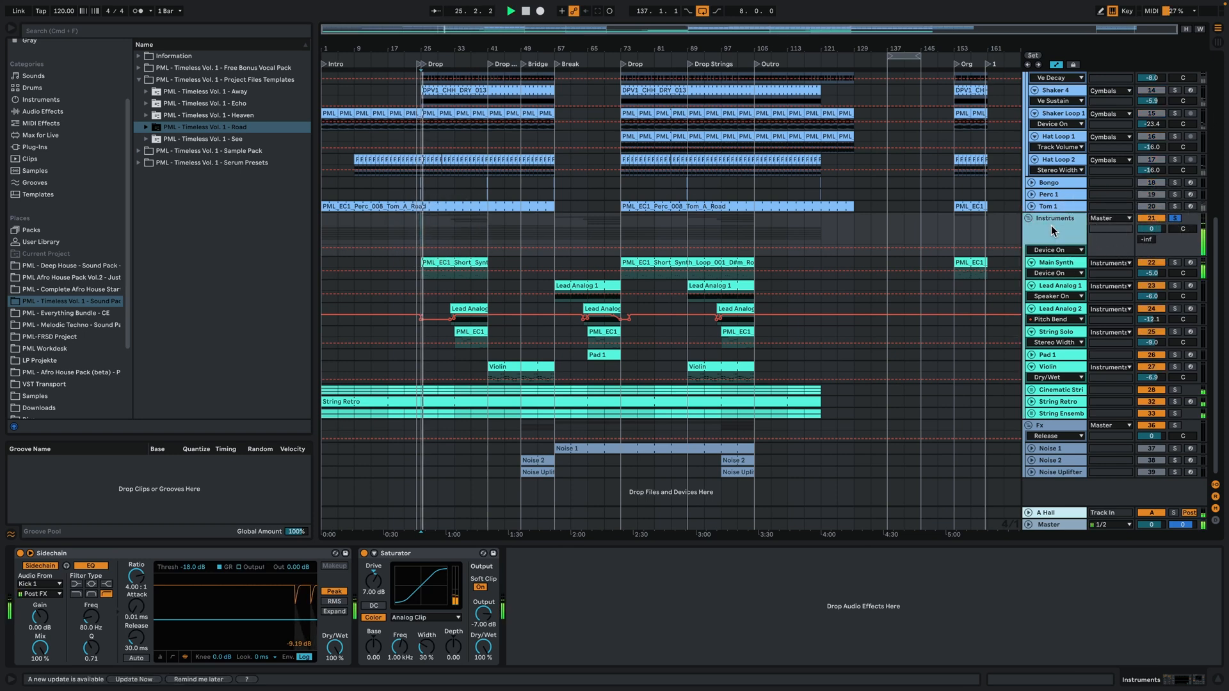
left_click(399, 337)
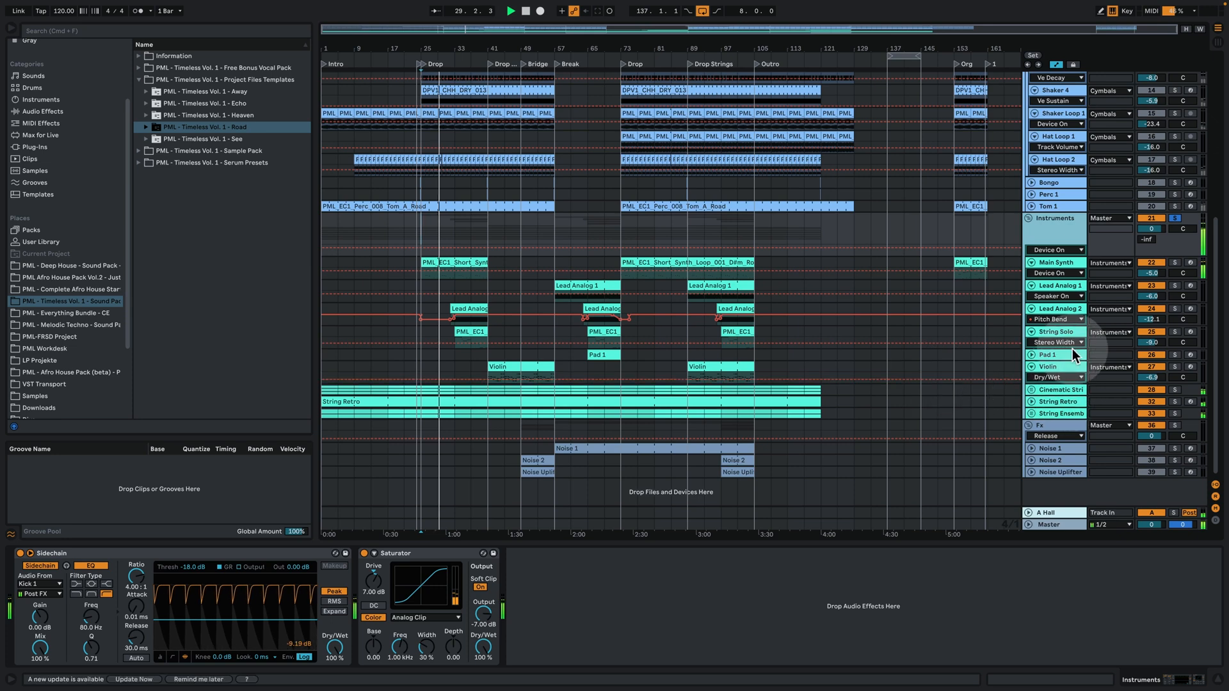
key("space")
left_click(1064, 391)
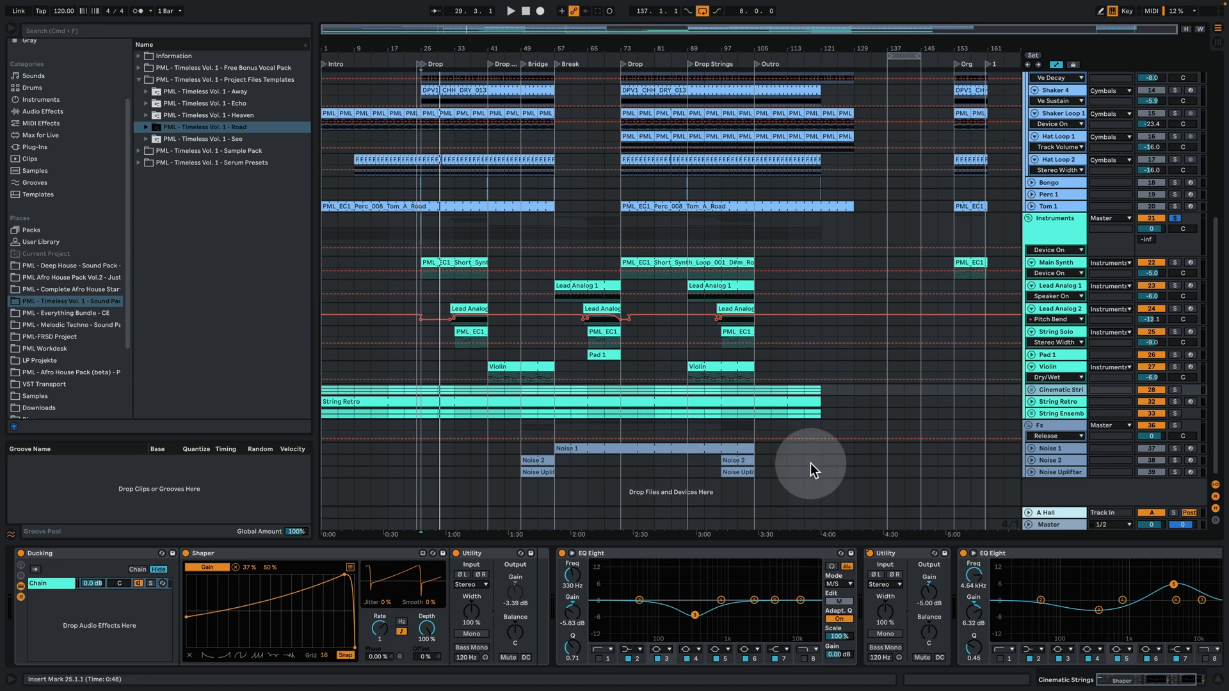
Solo the Fx group, play it from the Bridge at bar 49, and unfold the Noise Uplifter and Noise 2 tracks.
left_click(1082, 424)
left_click(526, 432)
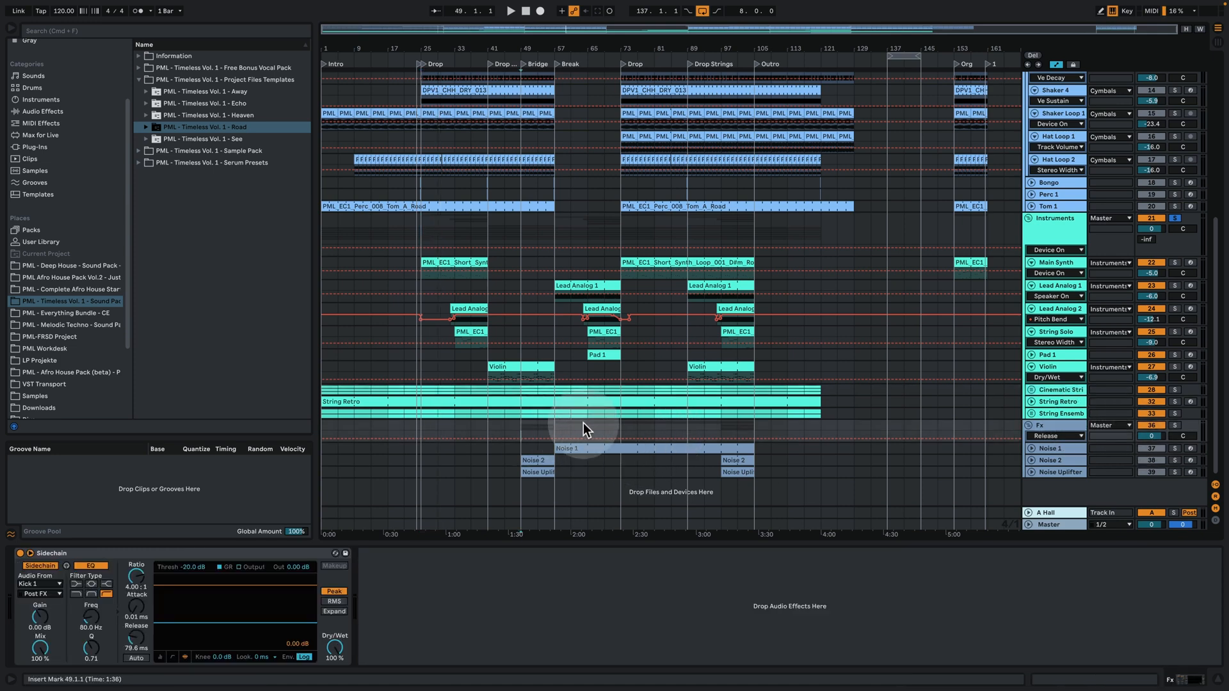
left_click(1175, 425)
key("space")
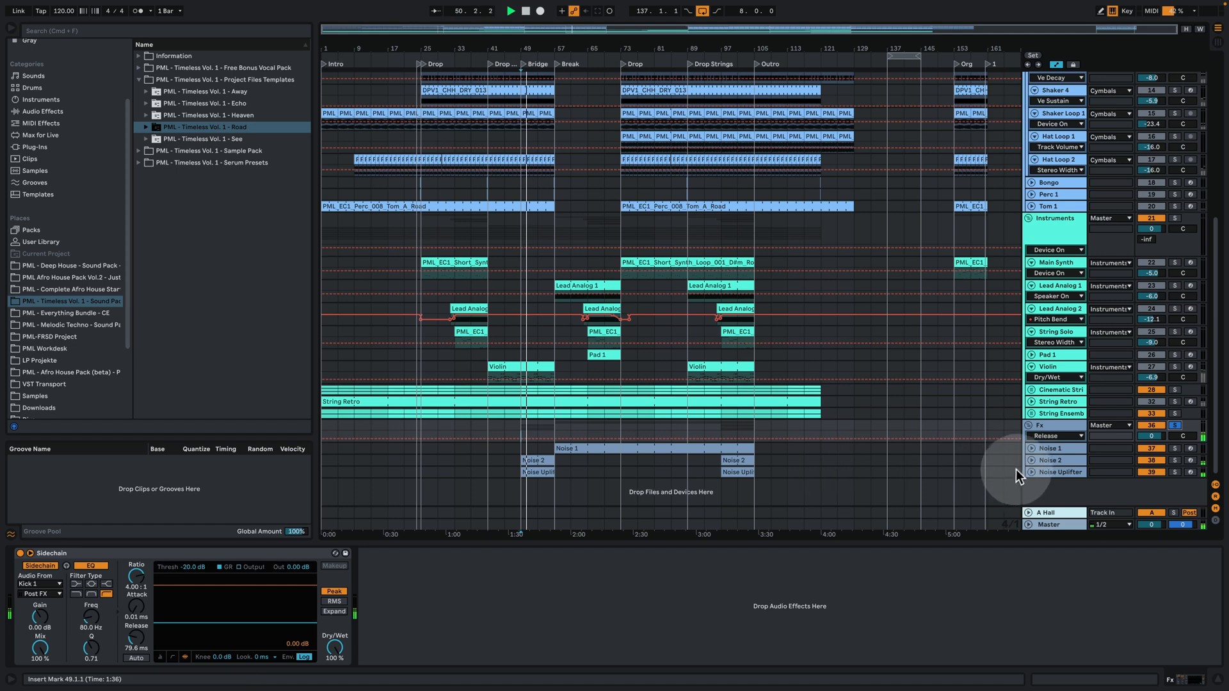
left_click(1031, 471)
key("space")
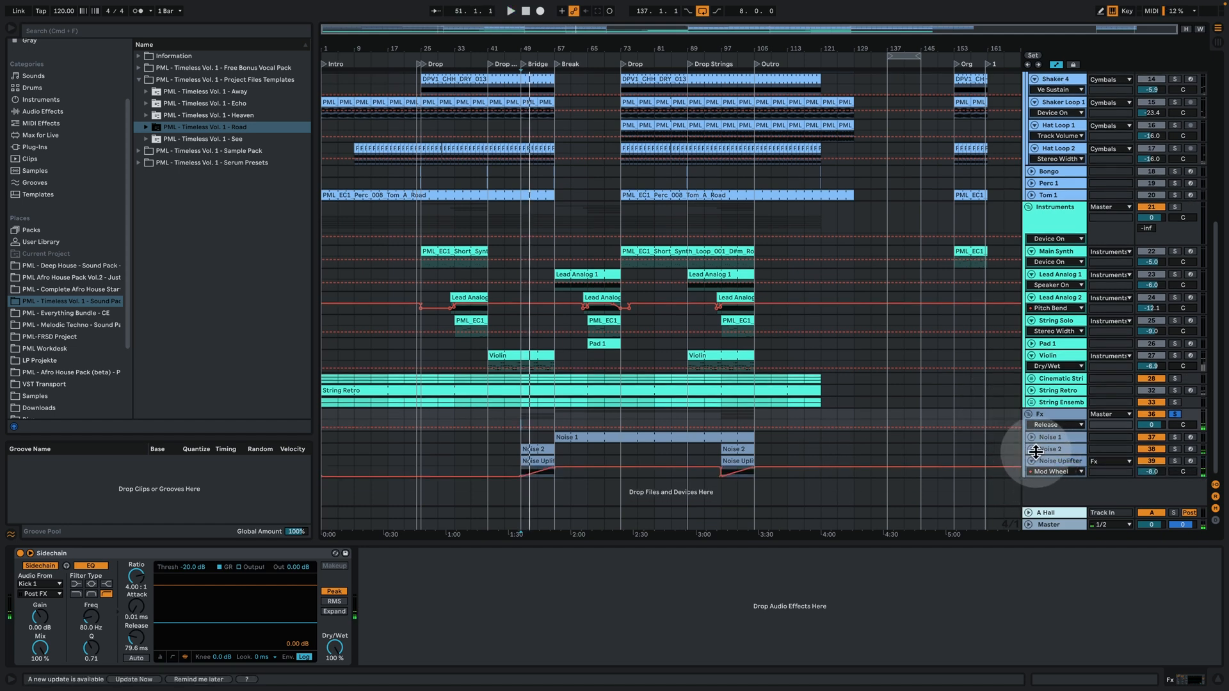
left_click(1031, 449)
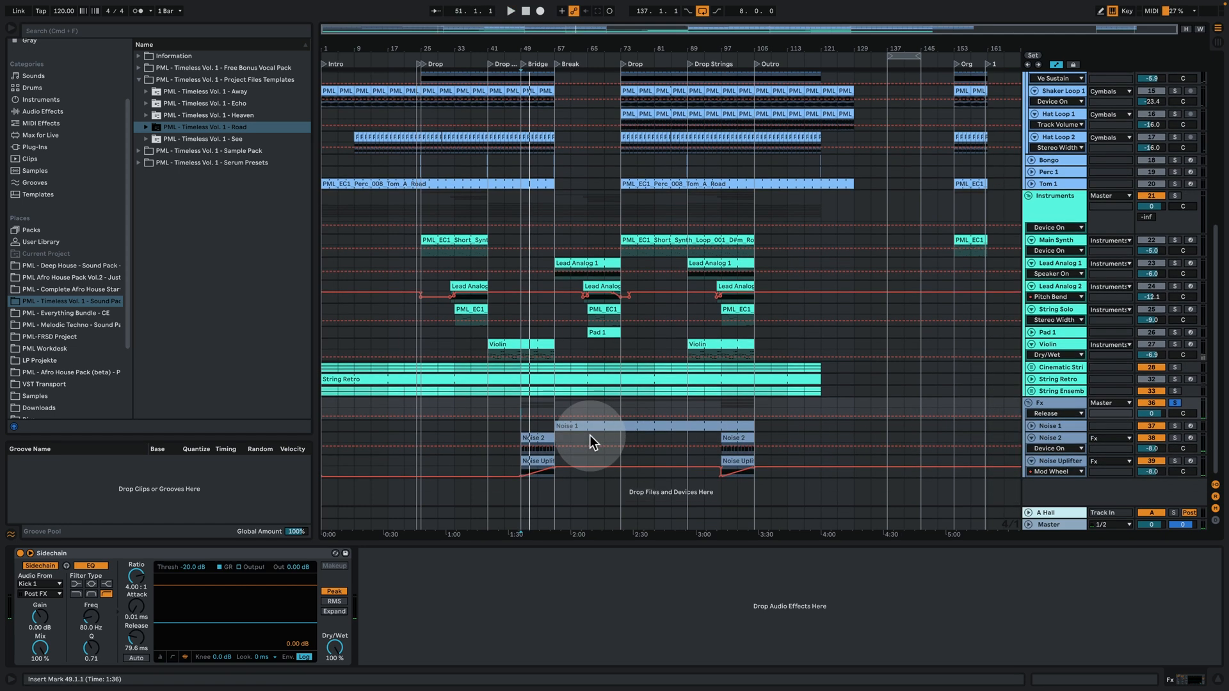
Solo the Noise 2 track, play it from the Bridge at bar 49, and stop.
left_click(537, 435)
left_click(1175, 437)
key("space")
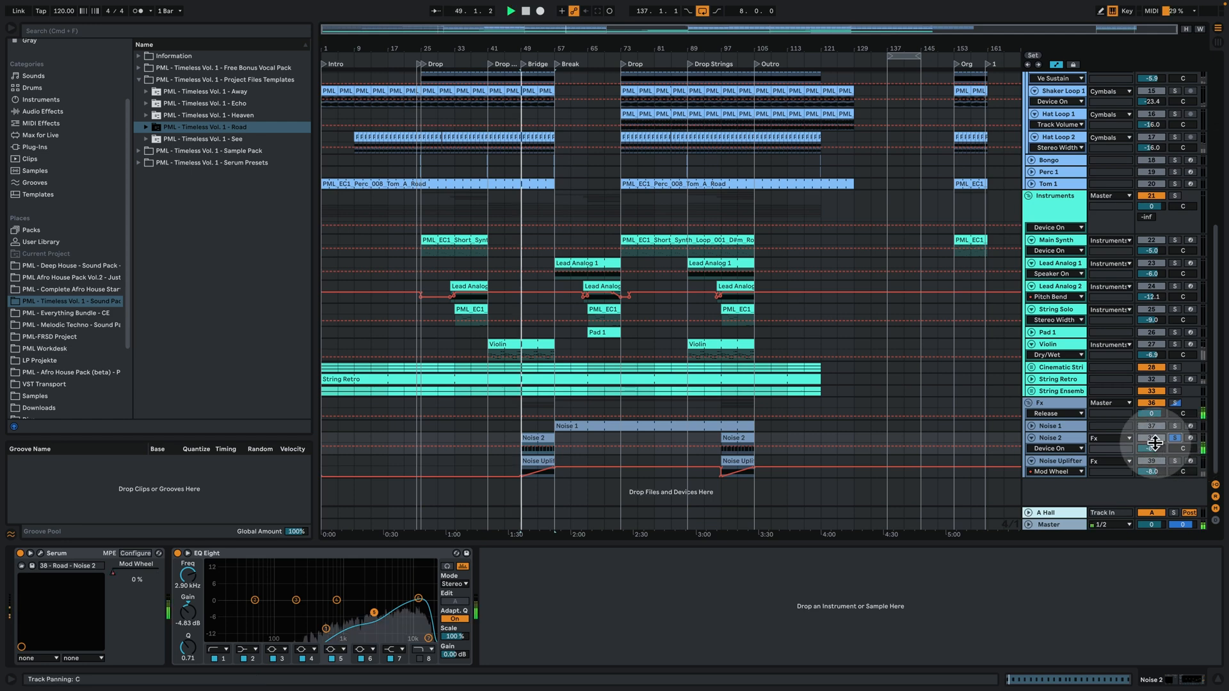
key("space")
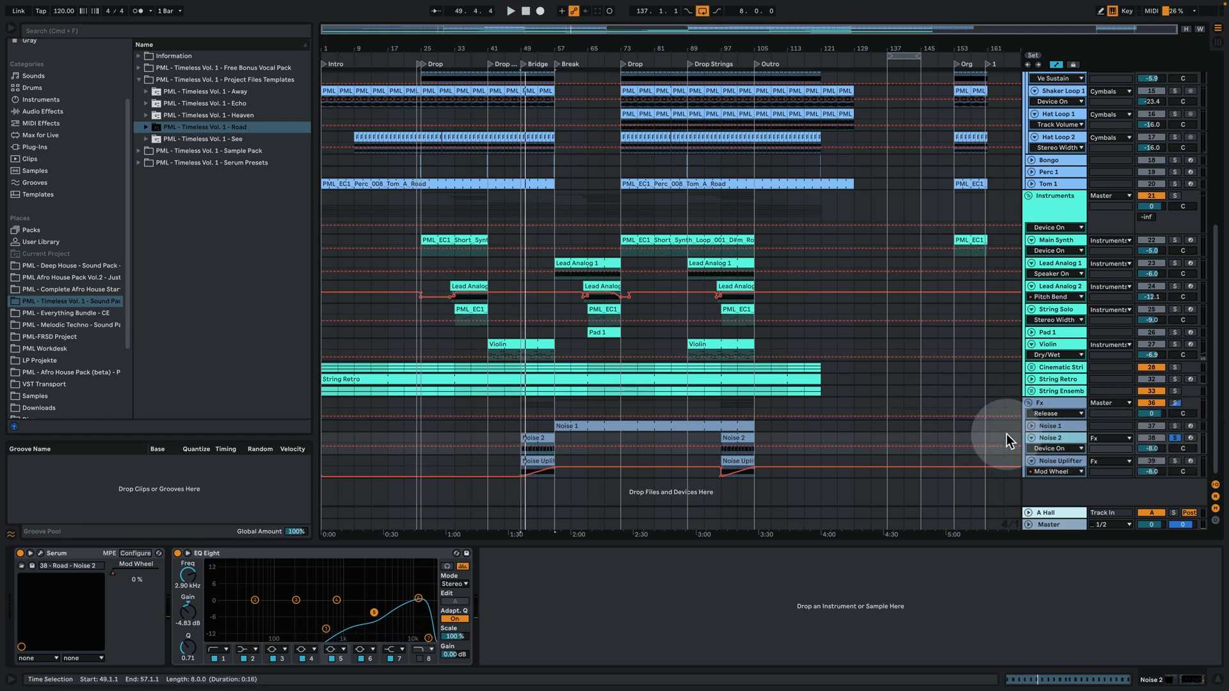
Solo the Noise 1 track, unfold it, and play it from the Break at bar 57, then stop and clear the solo.
left_click(608, 424)
left_click(985, 436)
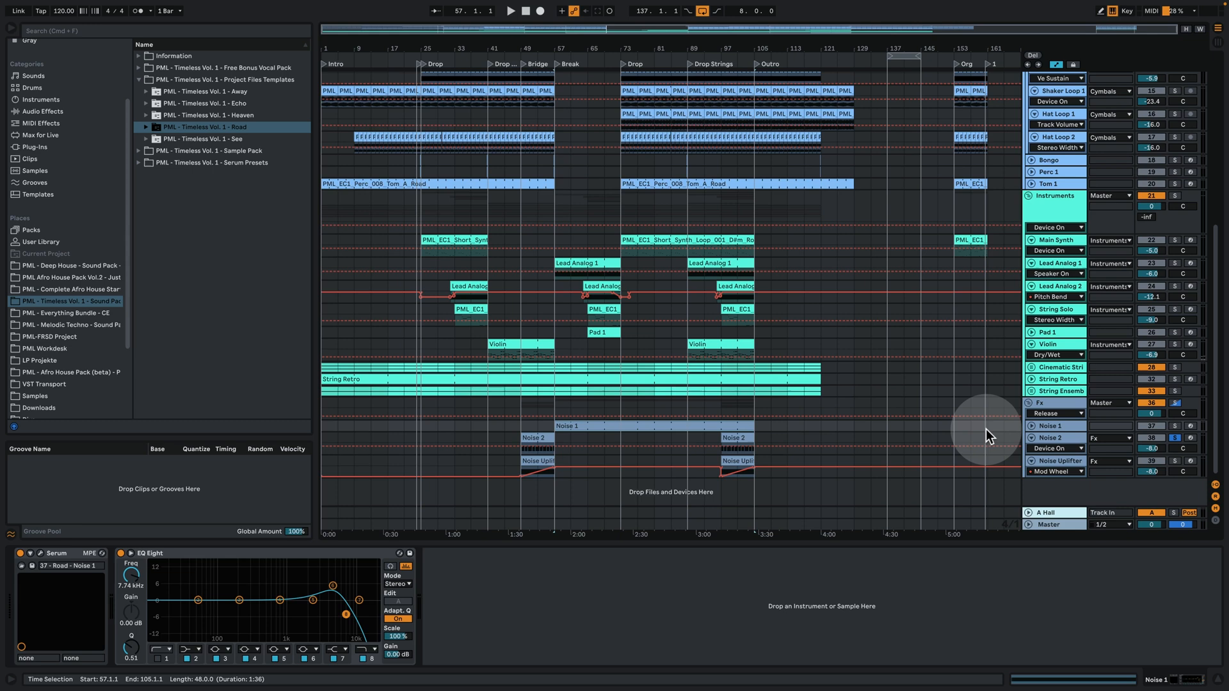
left_click(1175, 426)
left_click(1030, 426)
key("space")
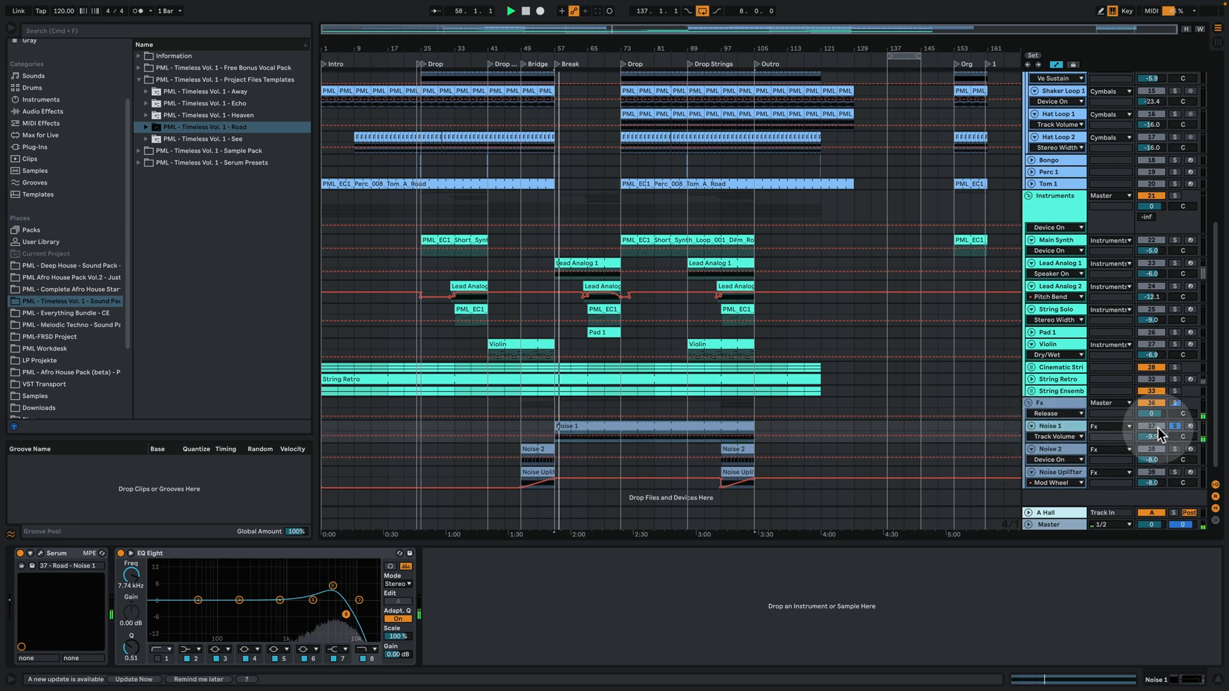
left_click(1175, 427)
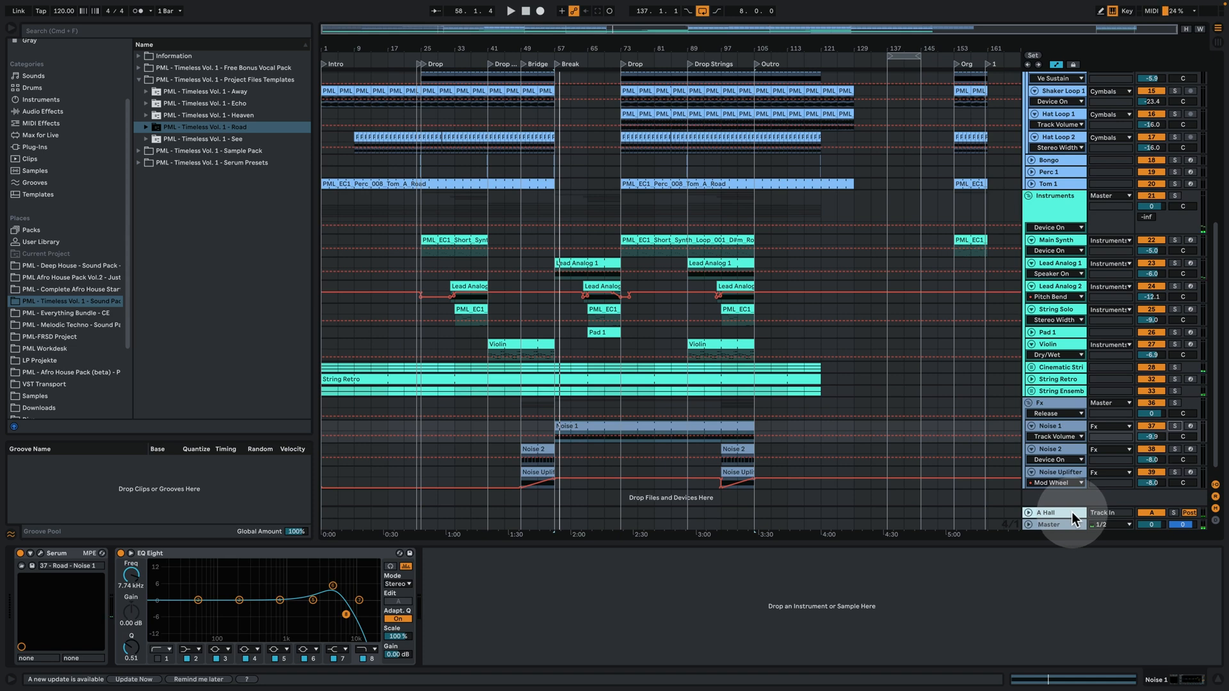
Show the devices on the A Hall return track, then those on the Sends track.
left_click(1071, 512)
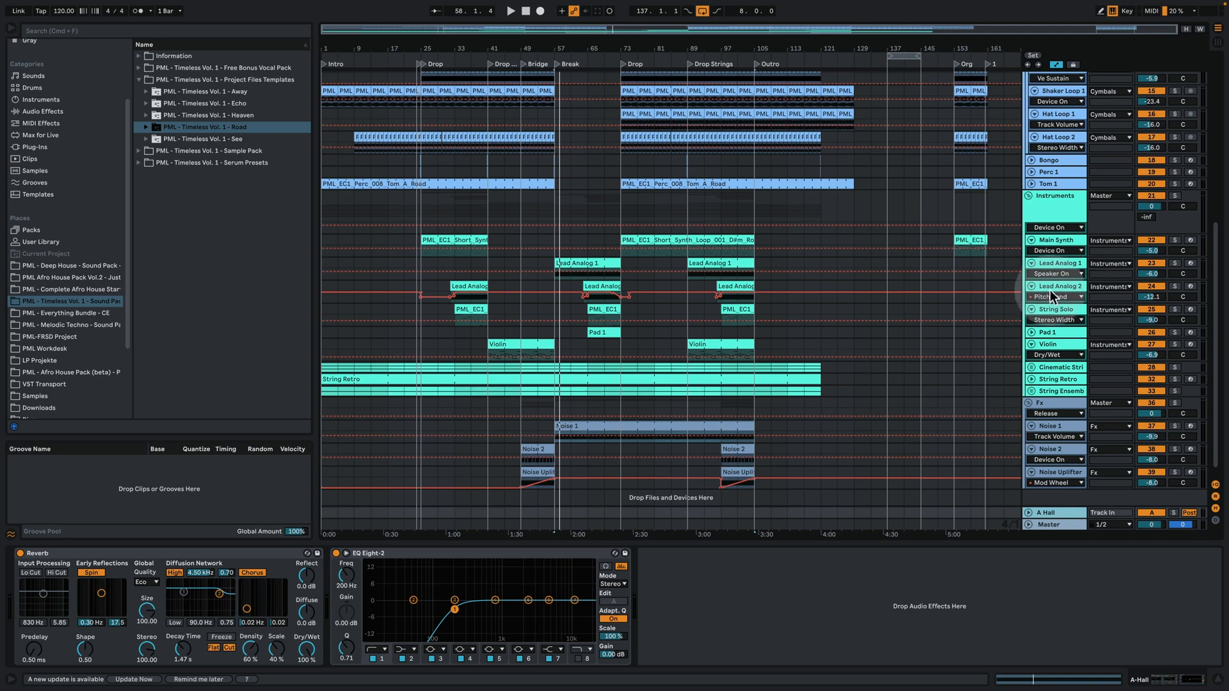
scroll(976, 275, "up", 10)
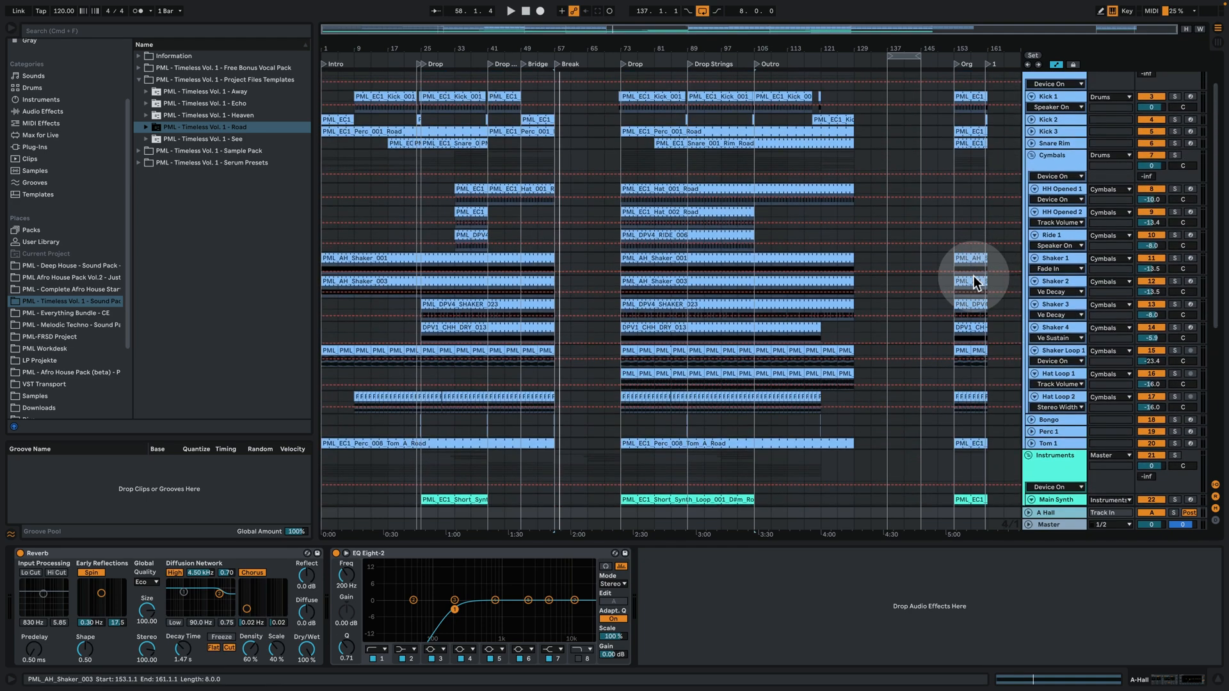
scroll(973, 282, "up", 2)
left_click(1058, 76)
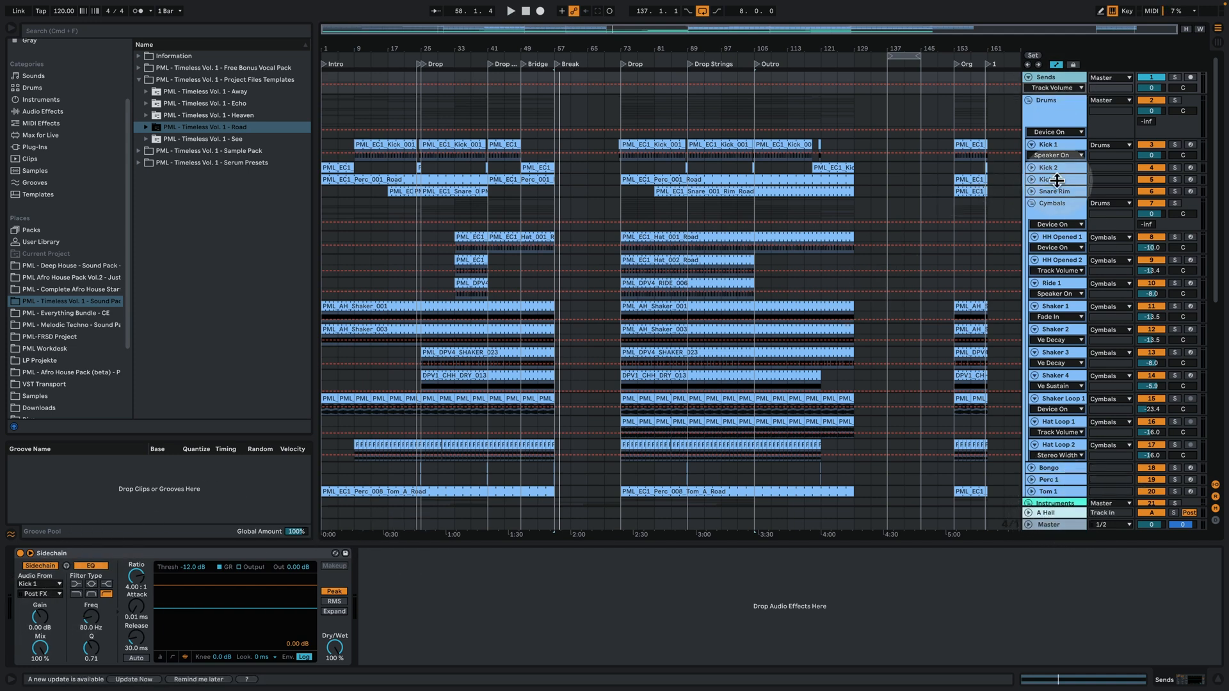
Show the Master track's device chain, hiding and reopening it once, then hide the device view.
left_click(1054, 525)
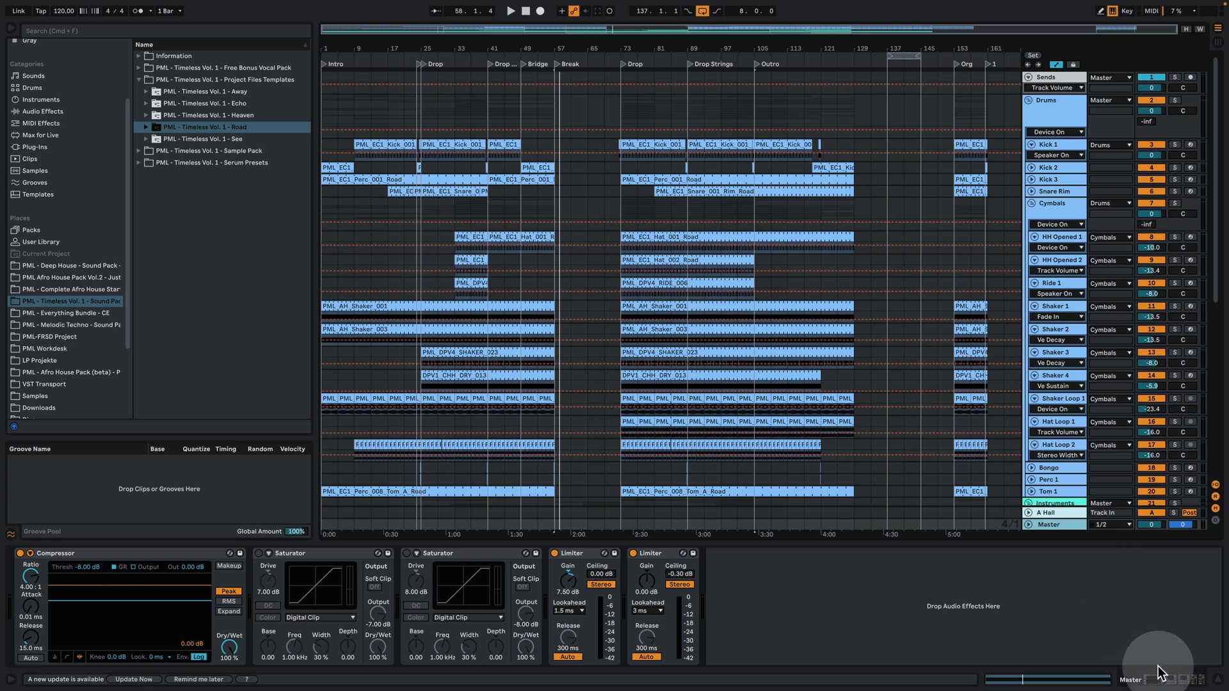
left_click(1220, 683)
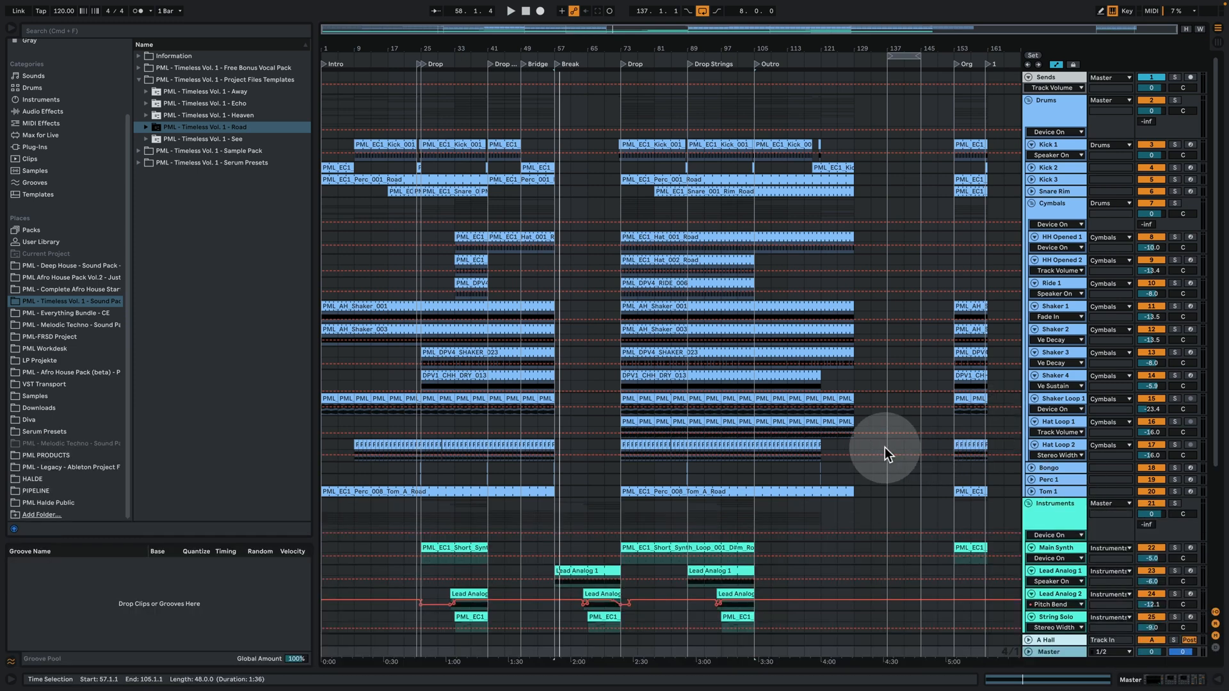
double_click(1047, 651)
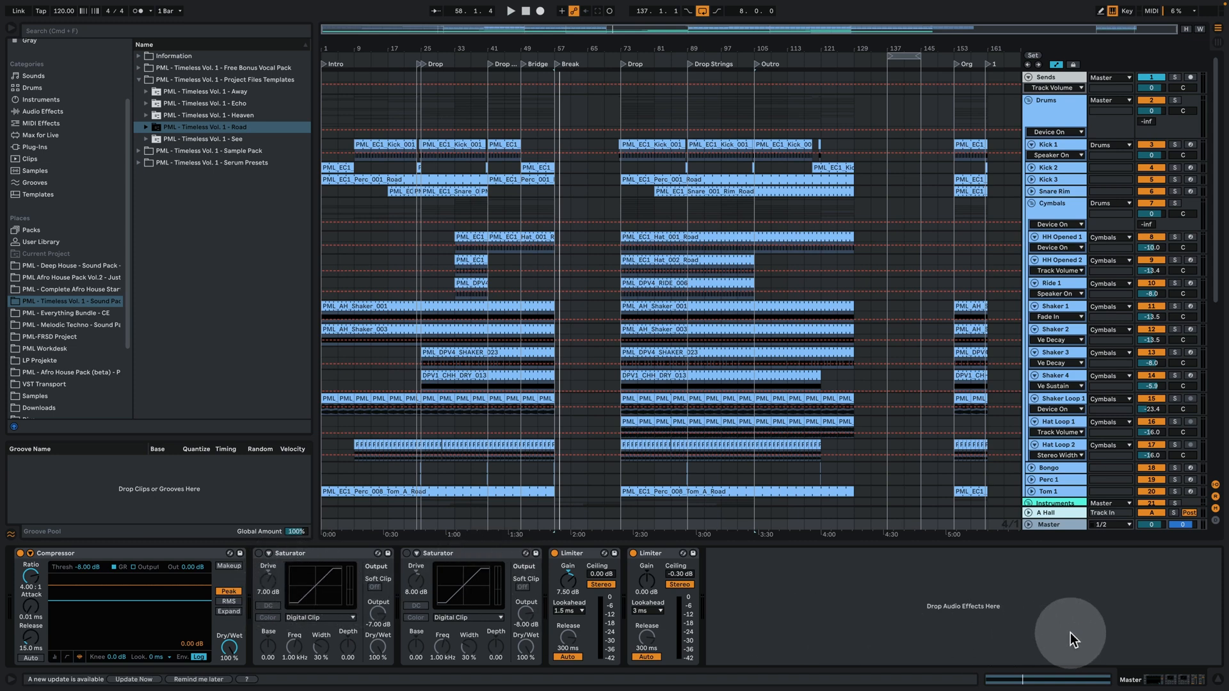
left_click(1219, 680)
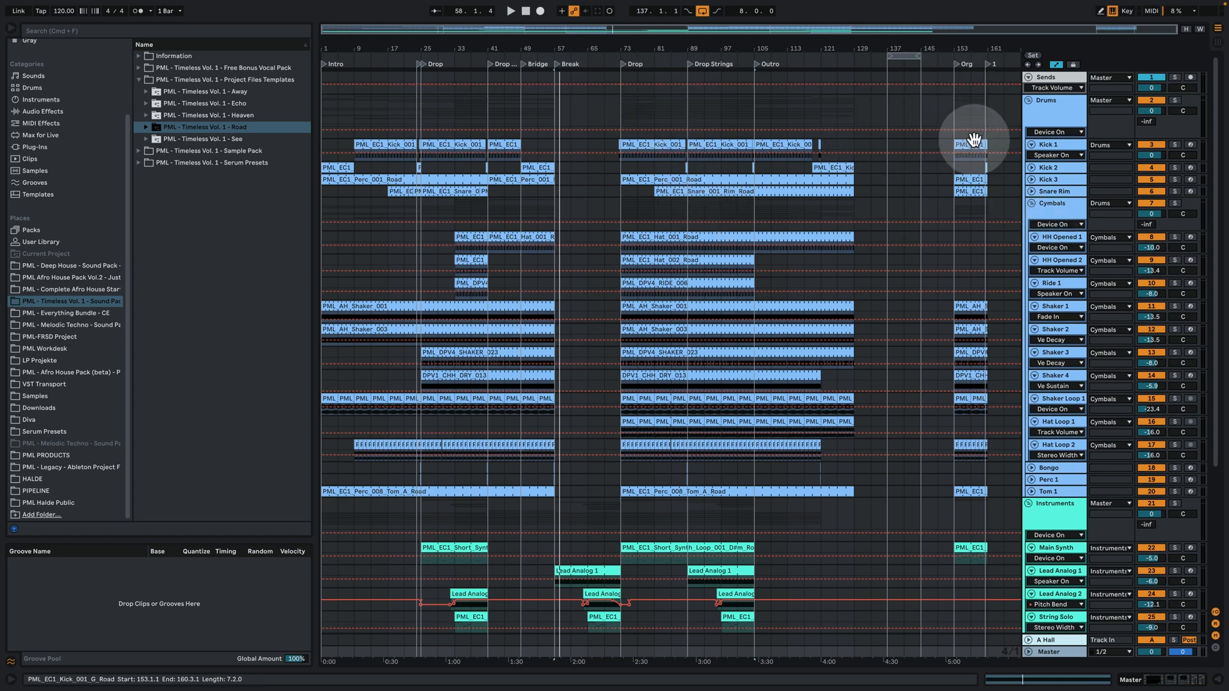
Copy the Kick 1 clip from bar 153 to bar 137, play from there, and stop.
left_click_drag(972, 142, 905, 145)
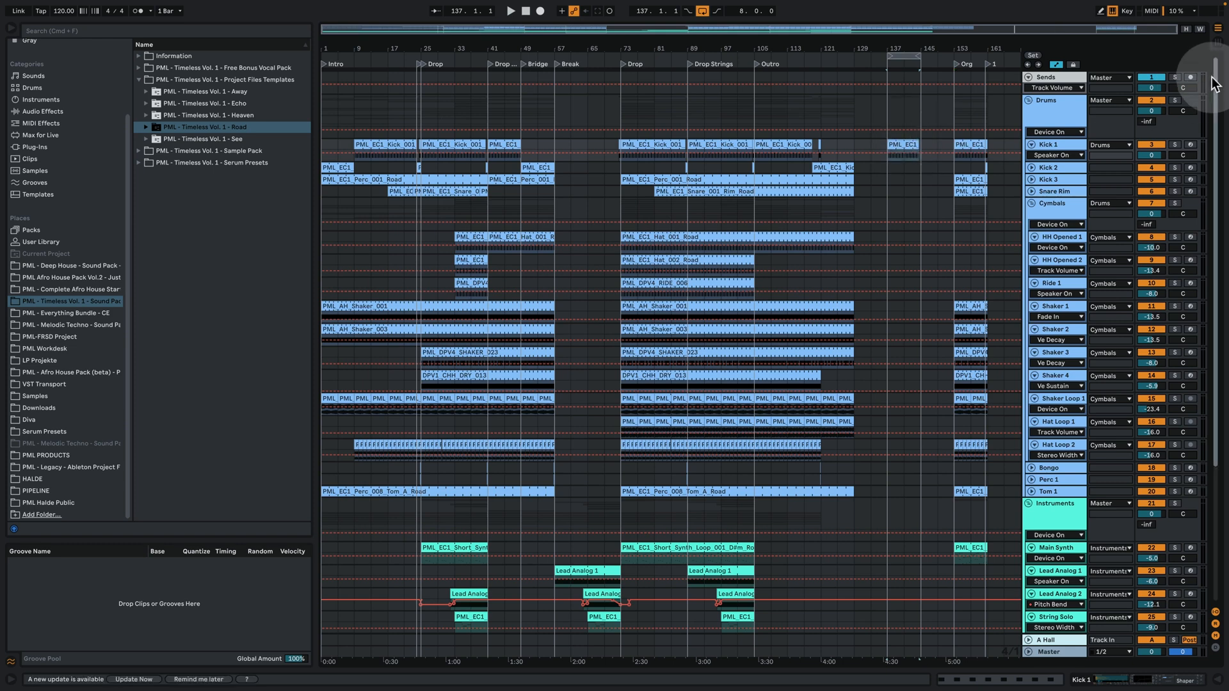
left_click(890, 105)
key("space")
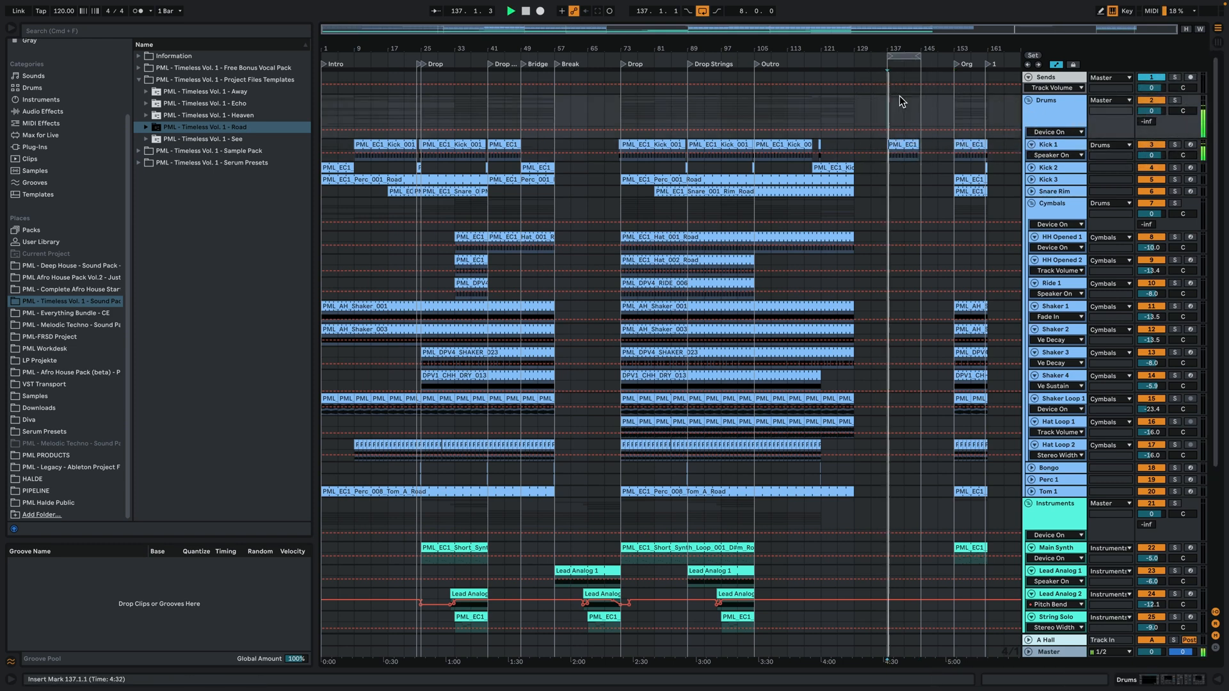
key("space")
Show the Kick 1 track's devices and replay the kick from bar 137, then stop.
double_click(1065, 143)
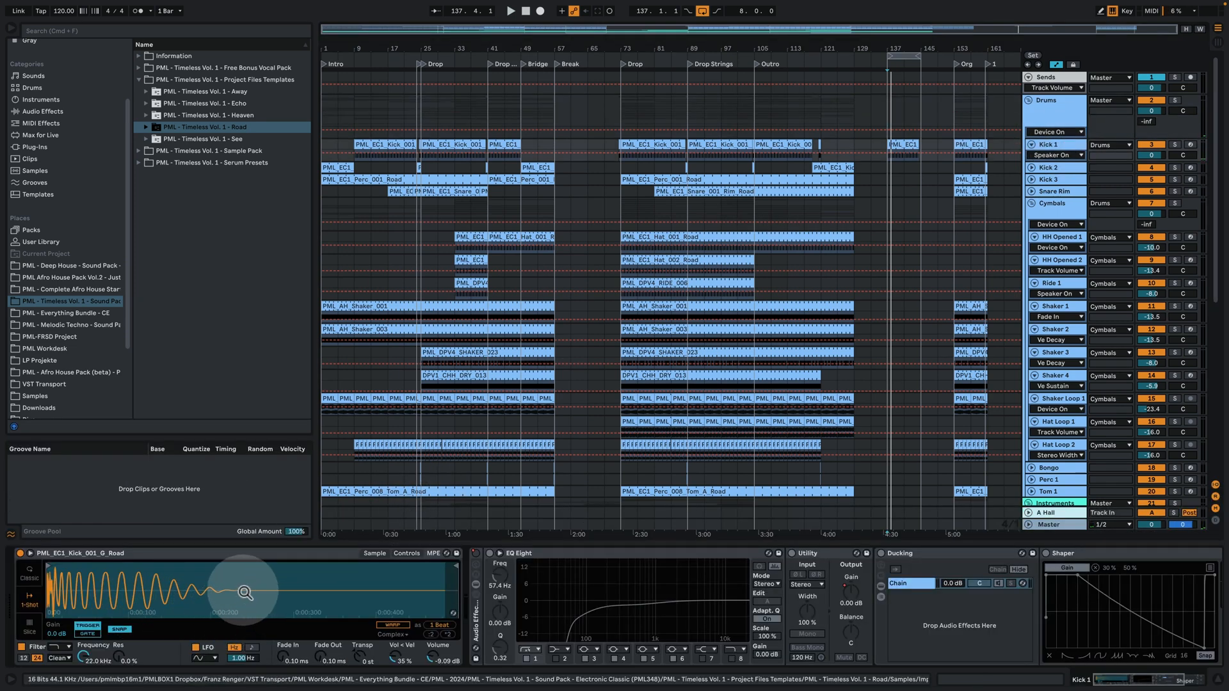
key("space")
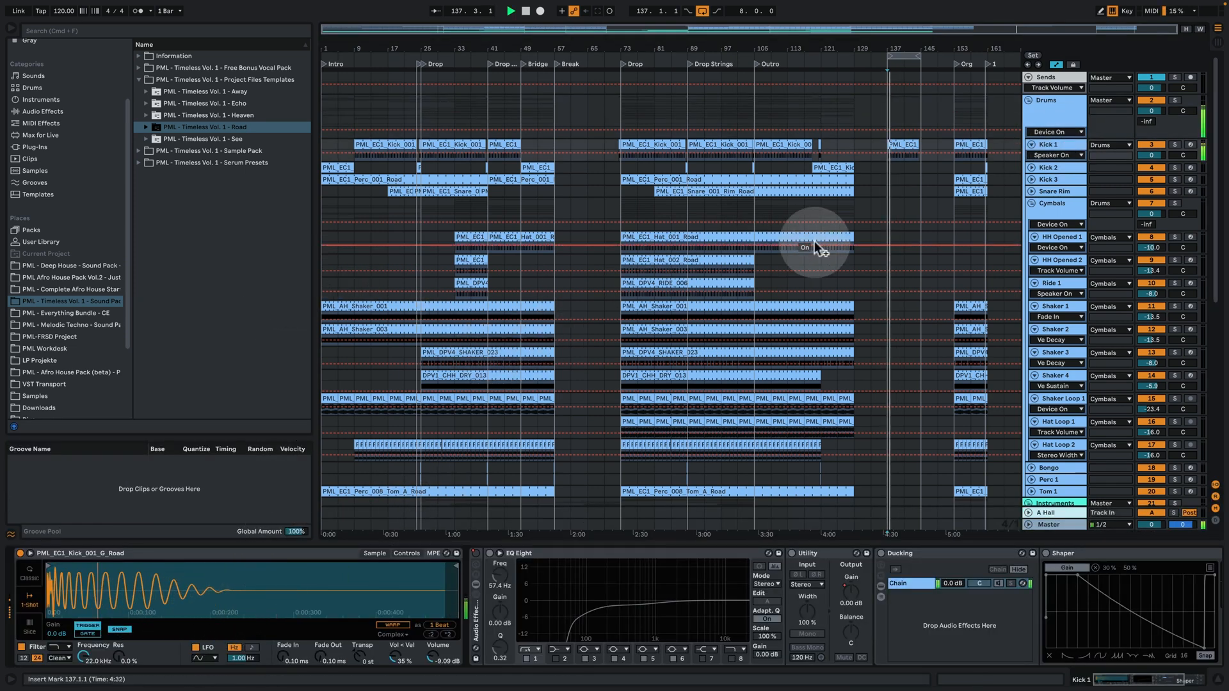
key("space")
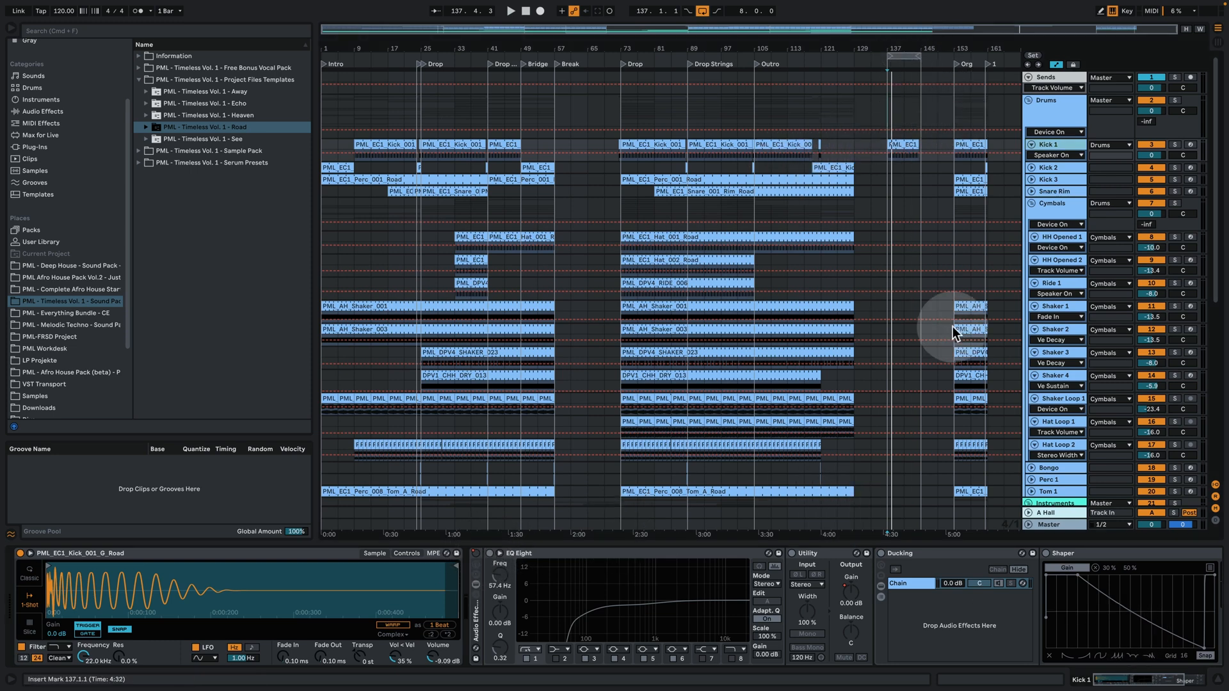
Unfold Tom 1, copy 8 bars of its clip from bar 73 to bar 137, and audition the kick with the tom.
scroll(942, 348, "down", 2)
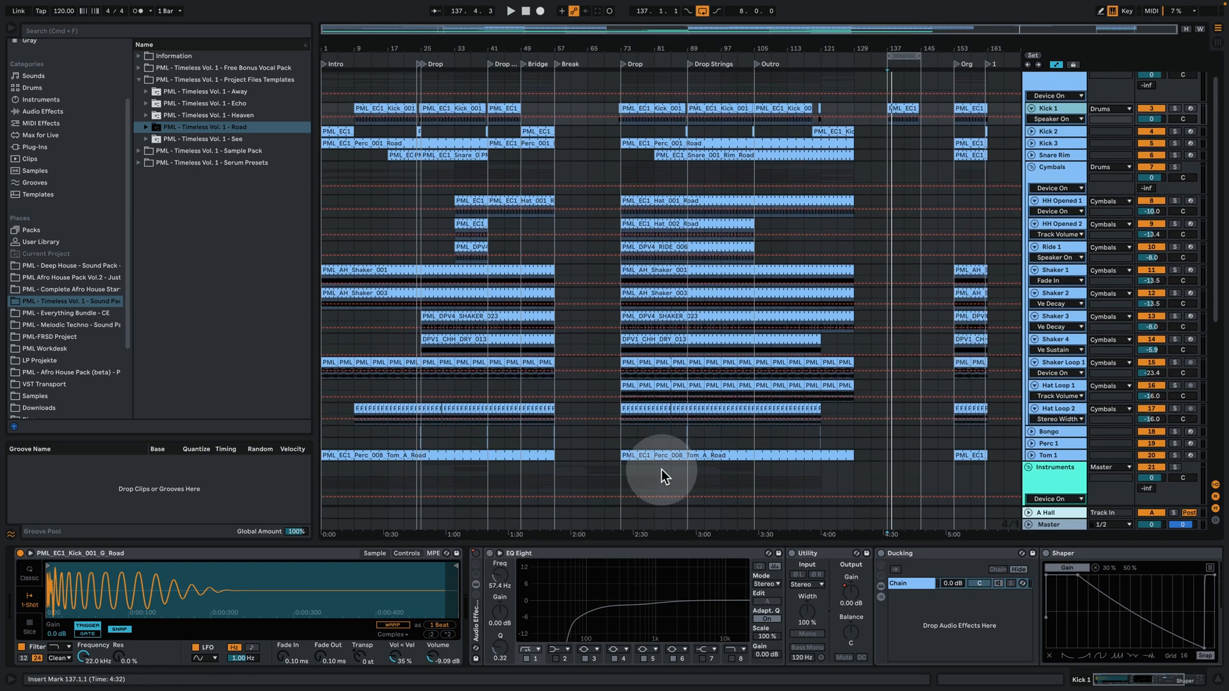
left_click(1032, 454)
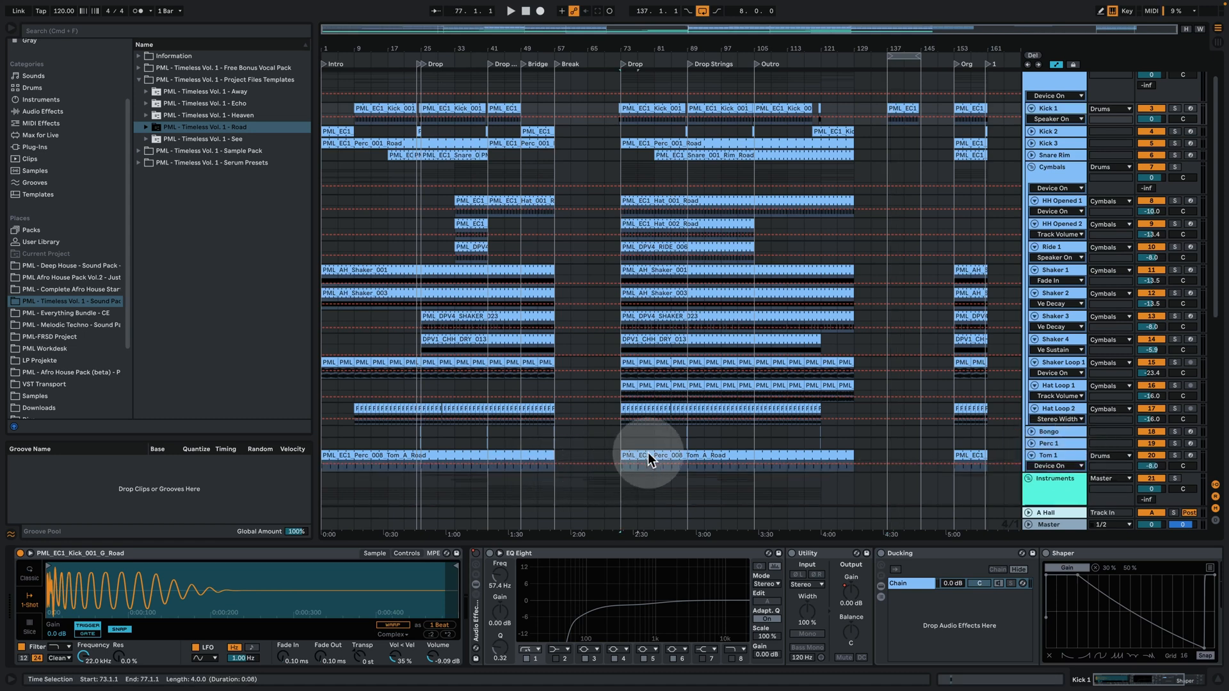
left_click_drag(640, 456, 906, 452)
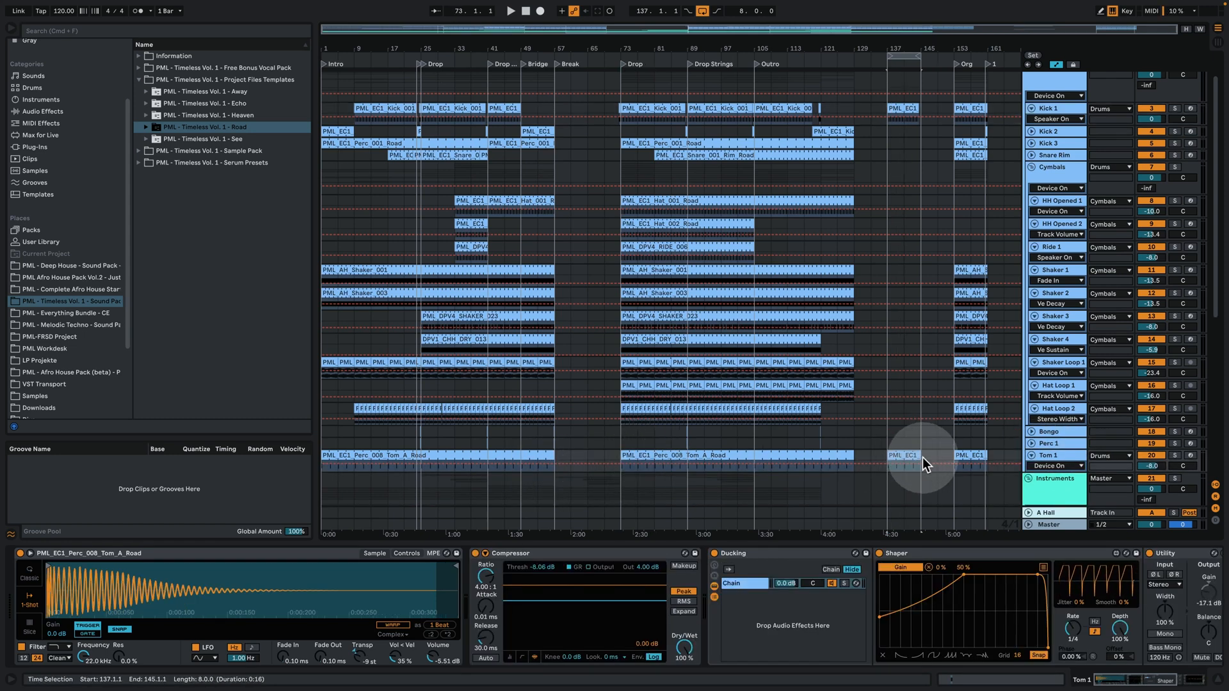
key("space")
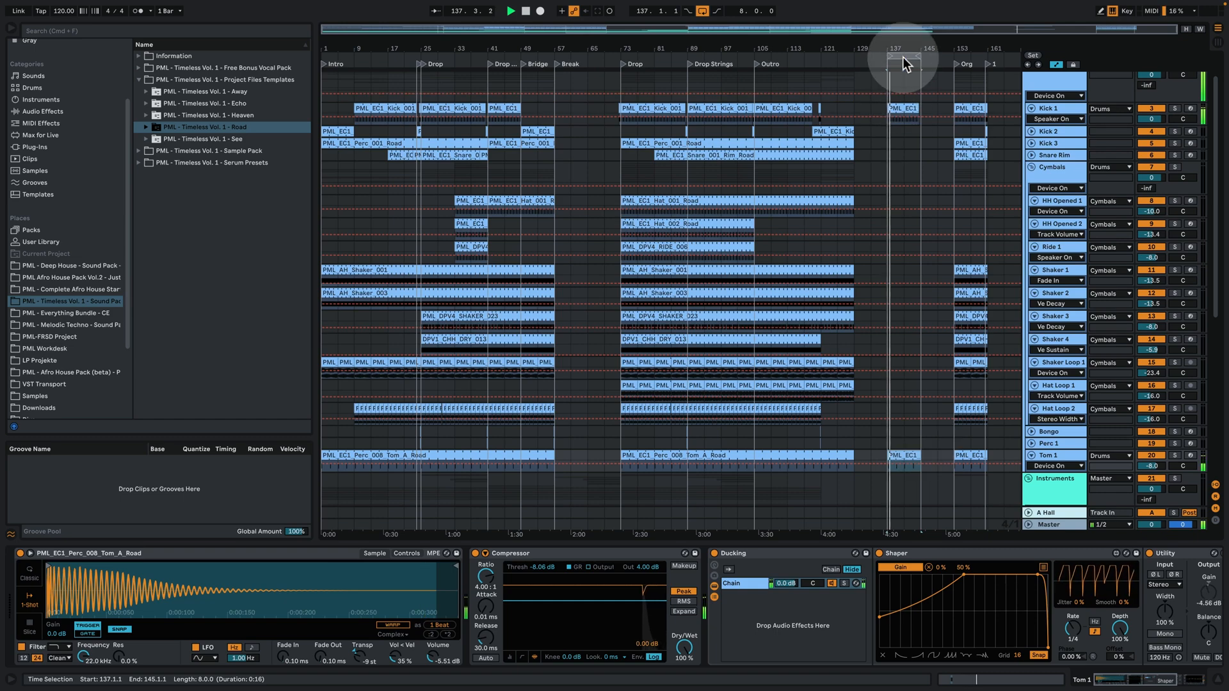
key("space")
Unfold the Kick 3 track, replay the kick and tom from bar 137, and stop.
left_click_drag(903, 56, 870, 70)
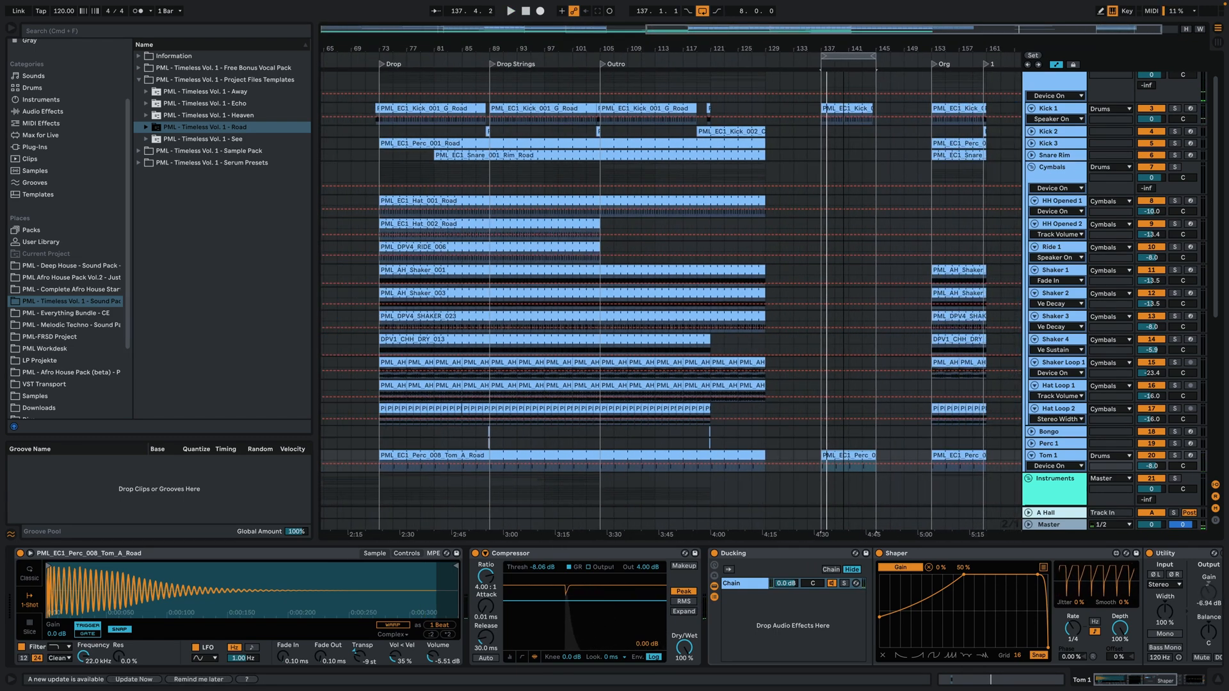
left_click(1031, 142)
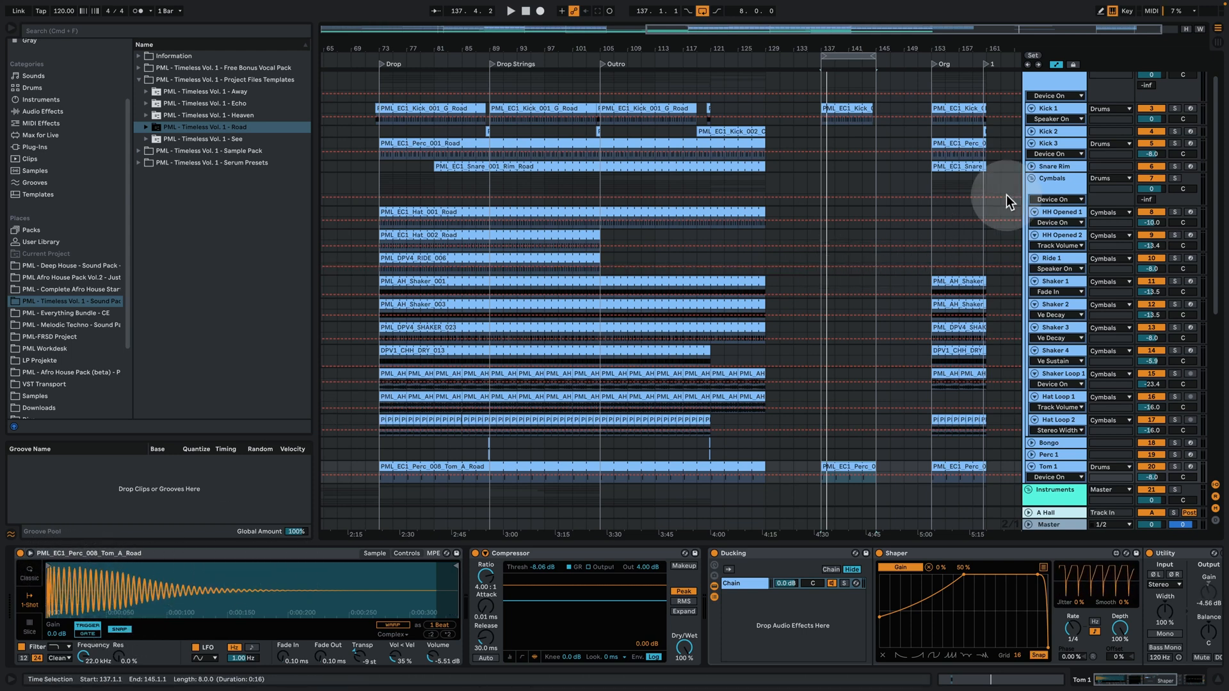
key("space")
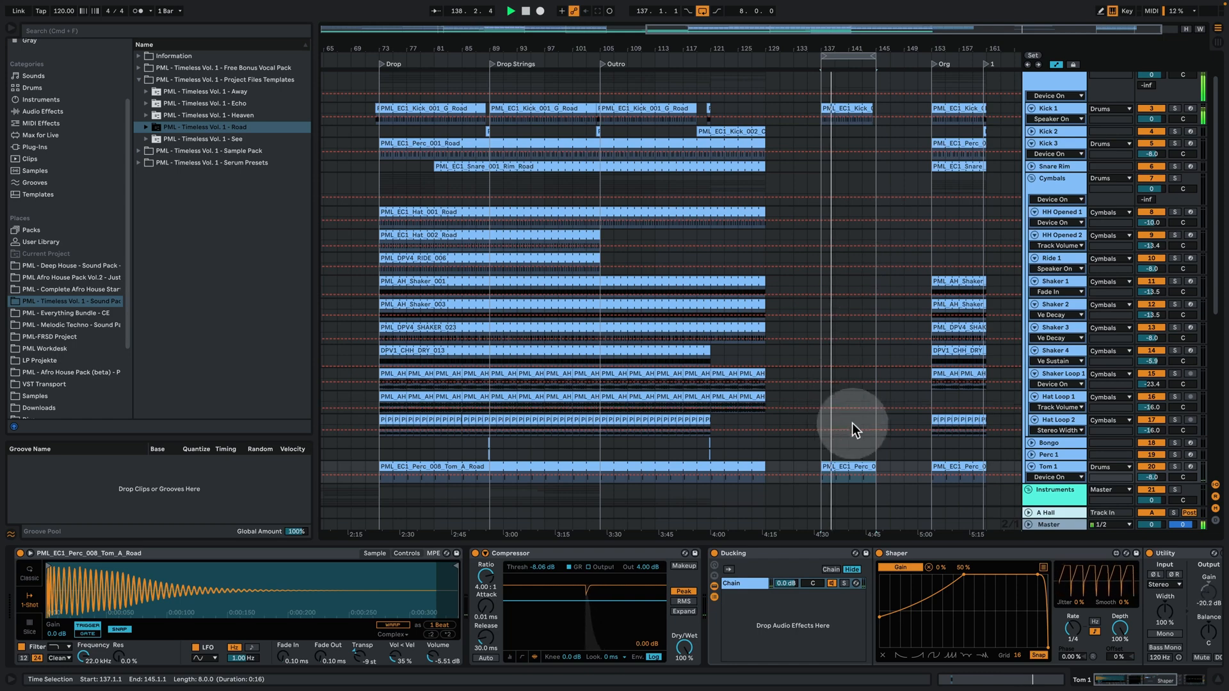
left_click_drag(858, 49, 822, 107)
key("space")
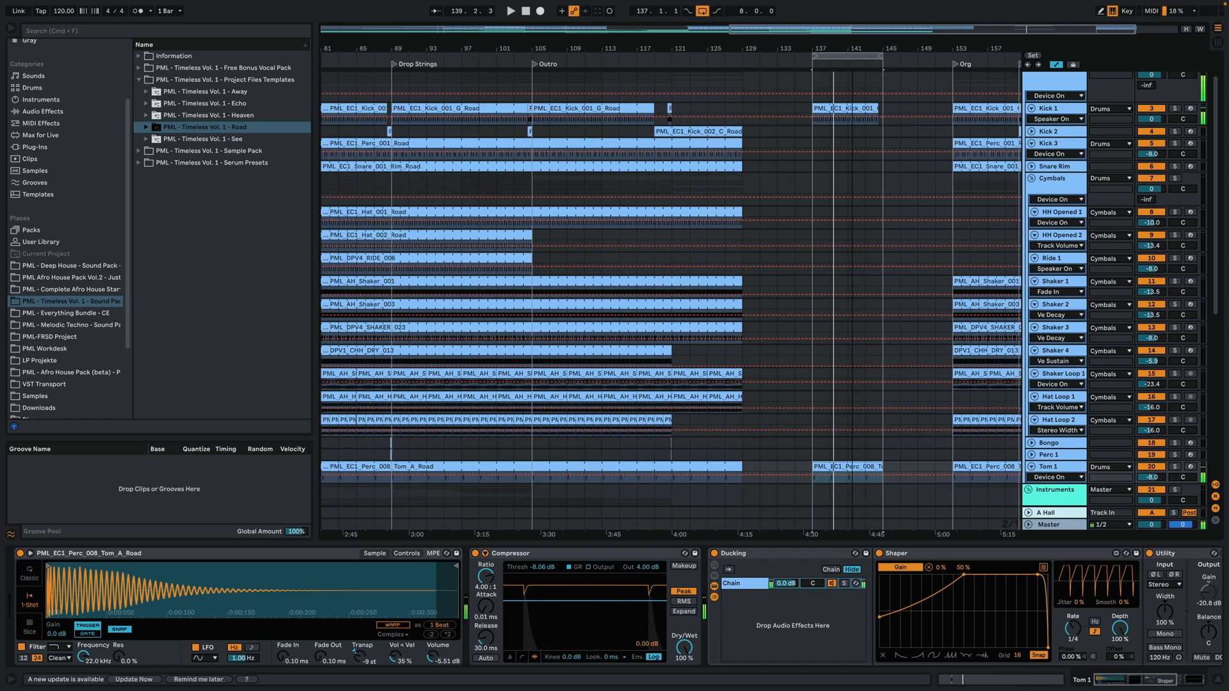
Open the notes of the Kick 1 and Tom 1 clips at bar 137 and set the tom's note grid to 1/16.
double_click(822, 107)
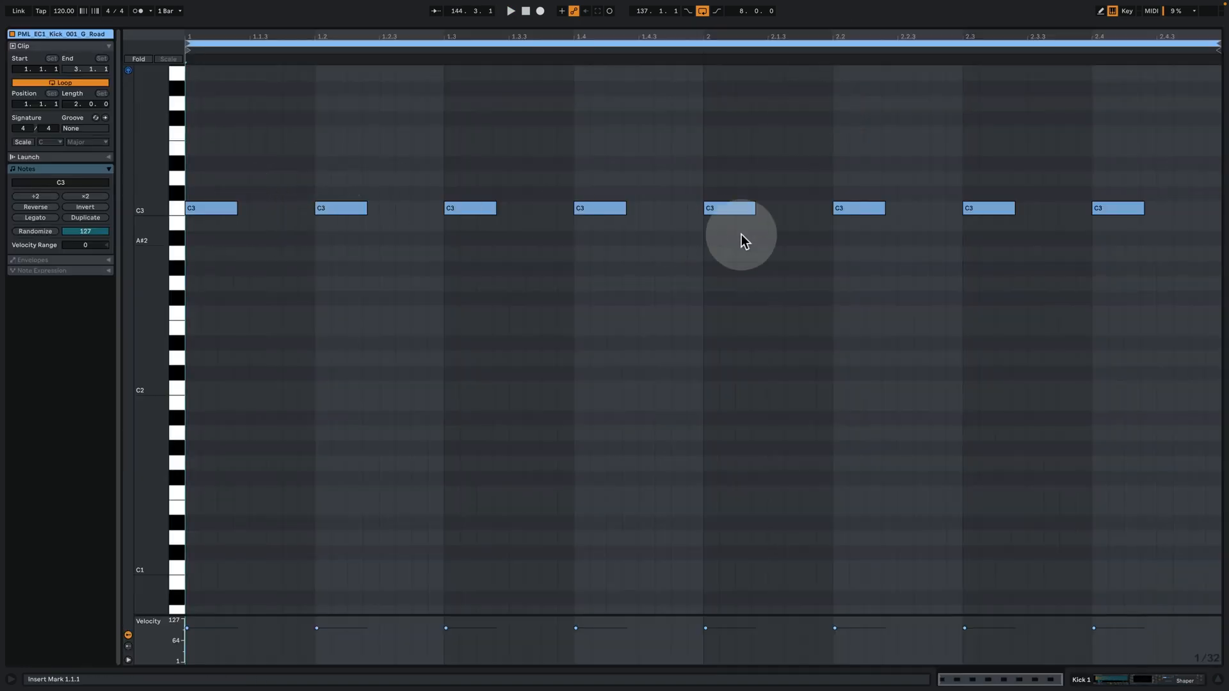
left_click(1148, 678)
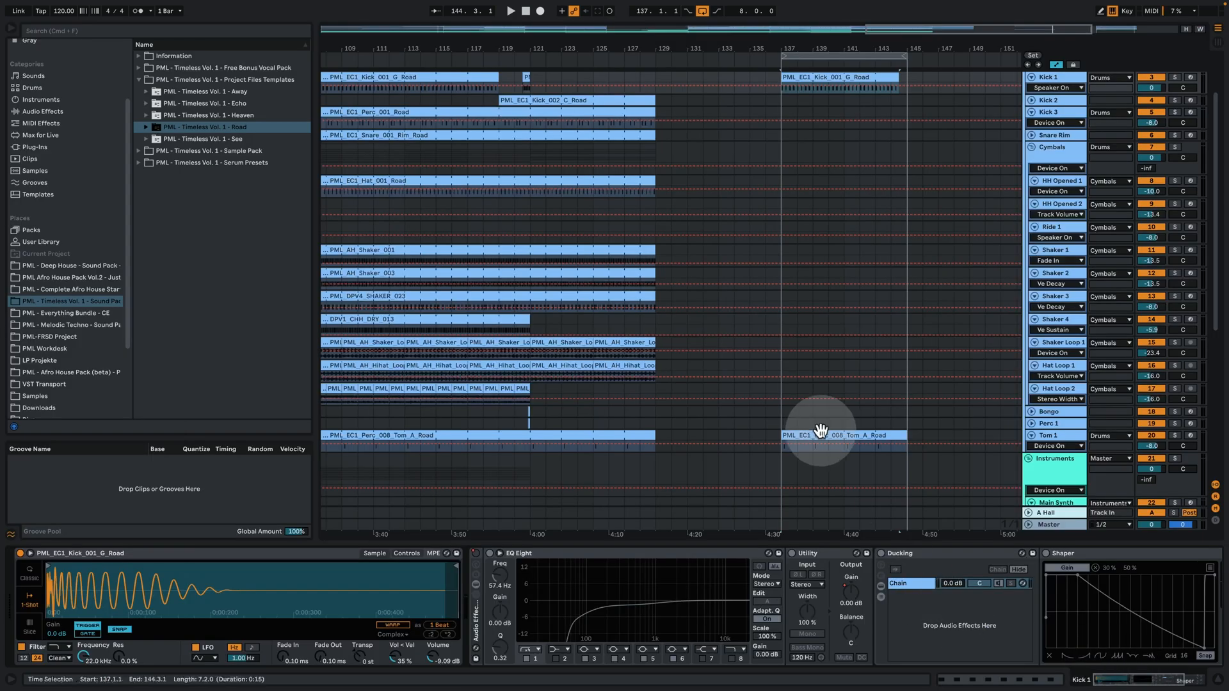
double_click(819, 430)
left_click(371, 220)
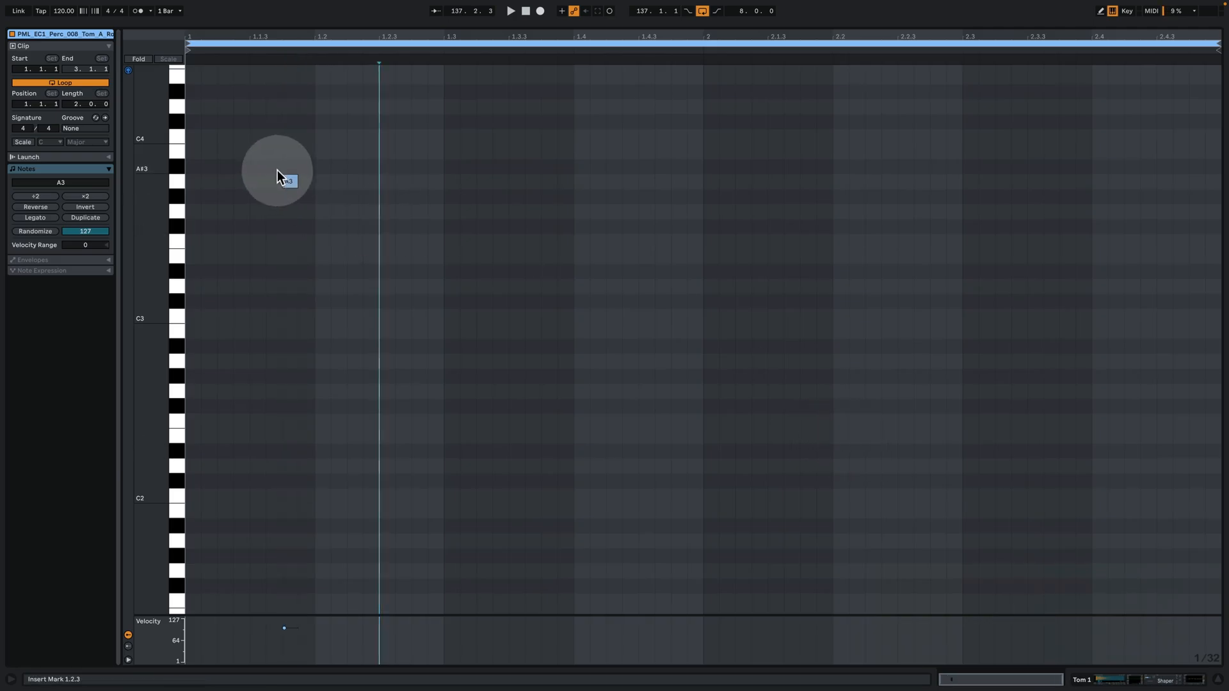
right_click(322, 263)
left_click(409, 425)
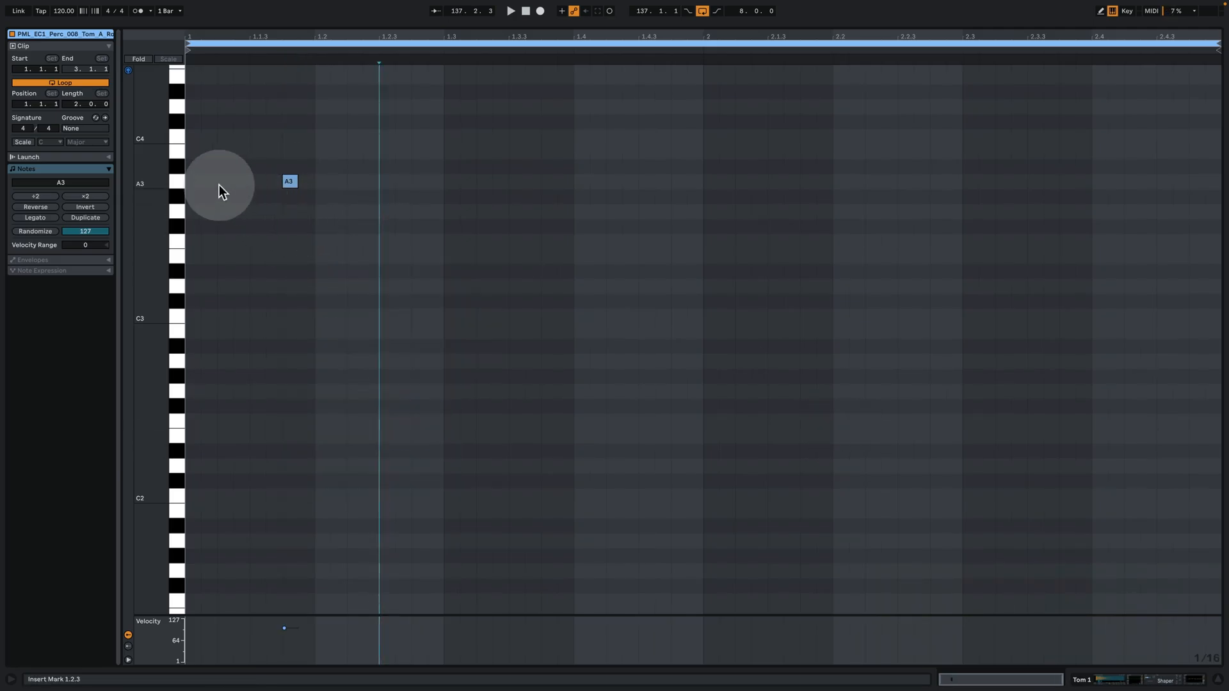
Play the tom clip with its notes in view, stop, and return to the arrangement with the Tom 1 devices.
key("space")
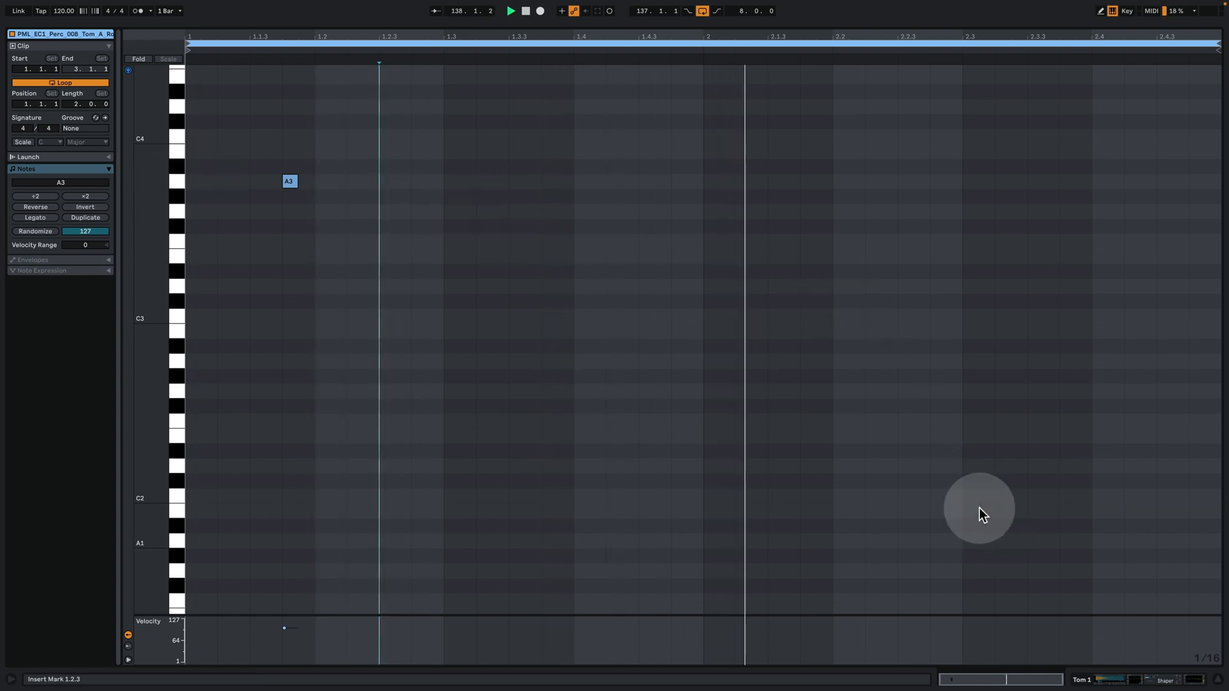
key("space")
left_click(1196, 672)
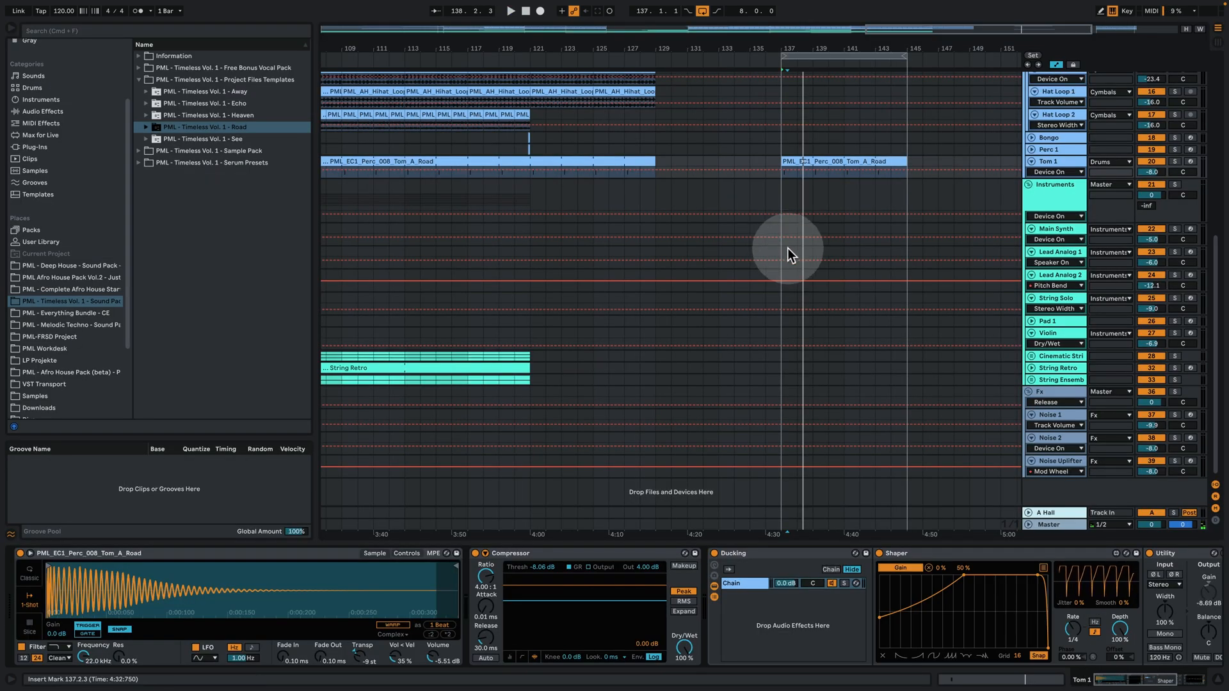
Copy the two-beat Kick 1 clip from bar 120.3 to 144.3, completing the eight-bar kick loop, and play it from bar 137.
scroll(803, 269, "up", 5)
scroll(816, 287, "up", 8)
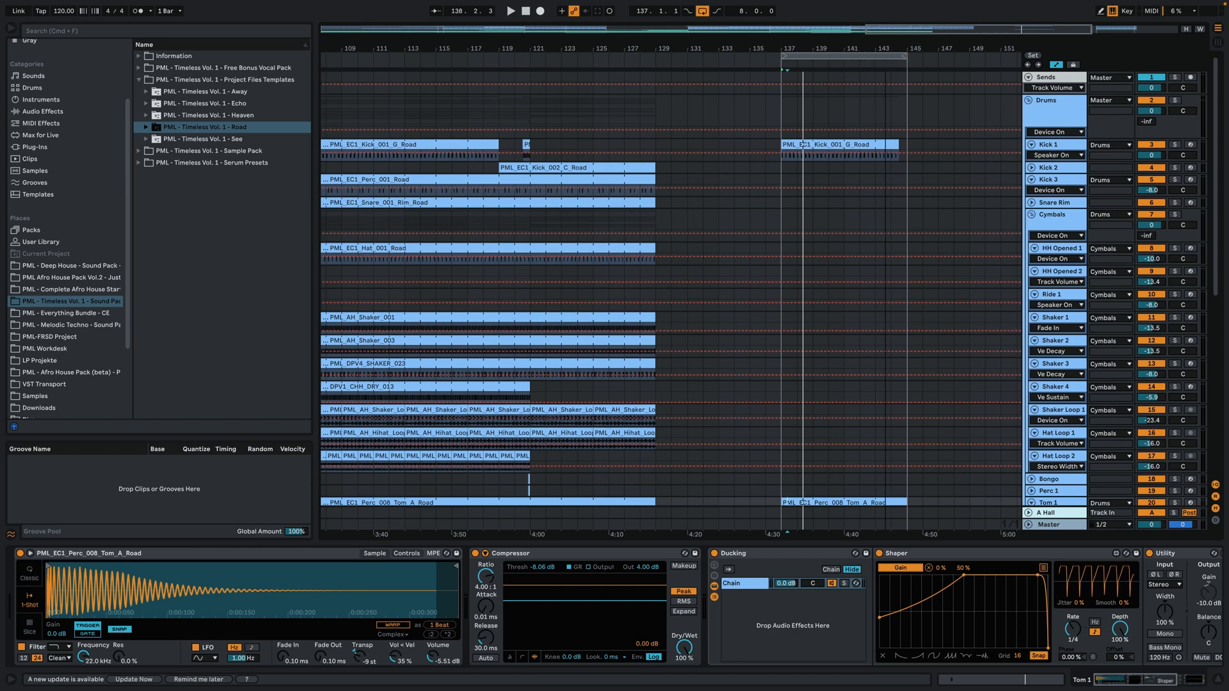
key("minus")
left_click(633, 144)
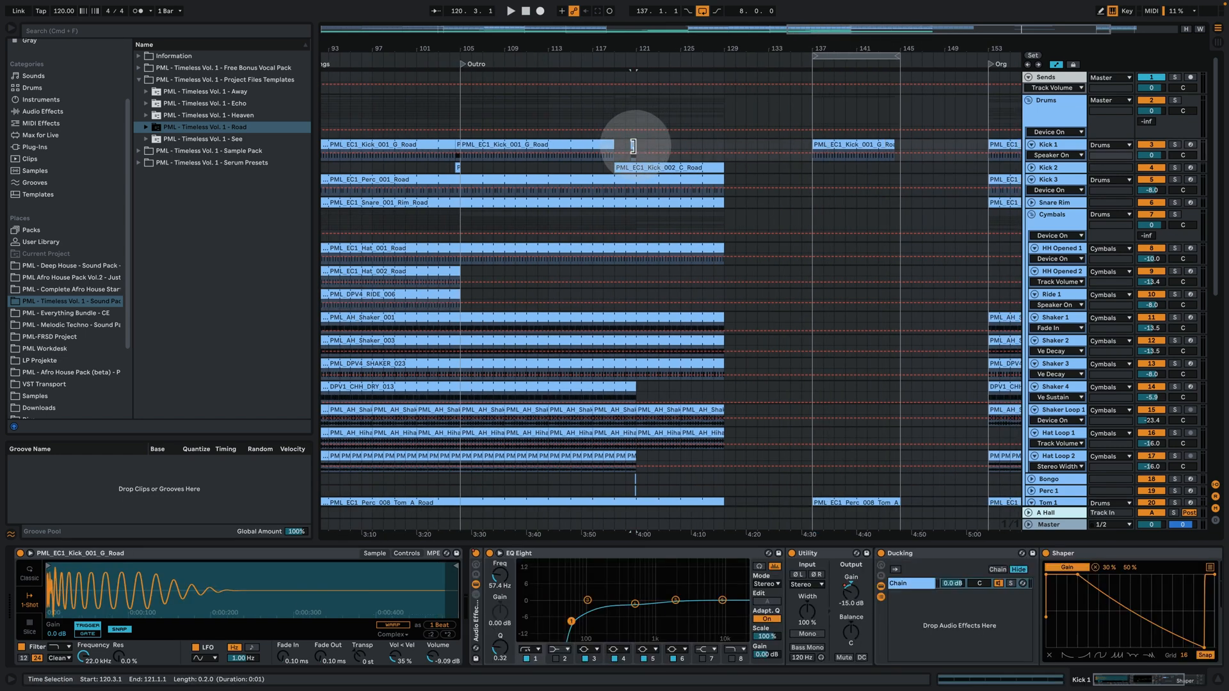
left_click_drag(632, 144, 899, 148)
left_click_drag(899, 46, 885, 142)
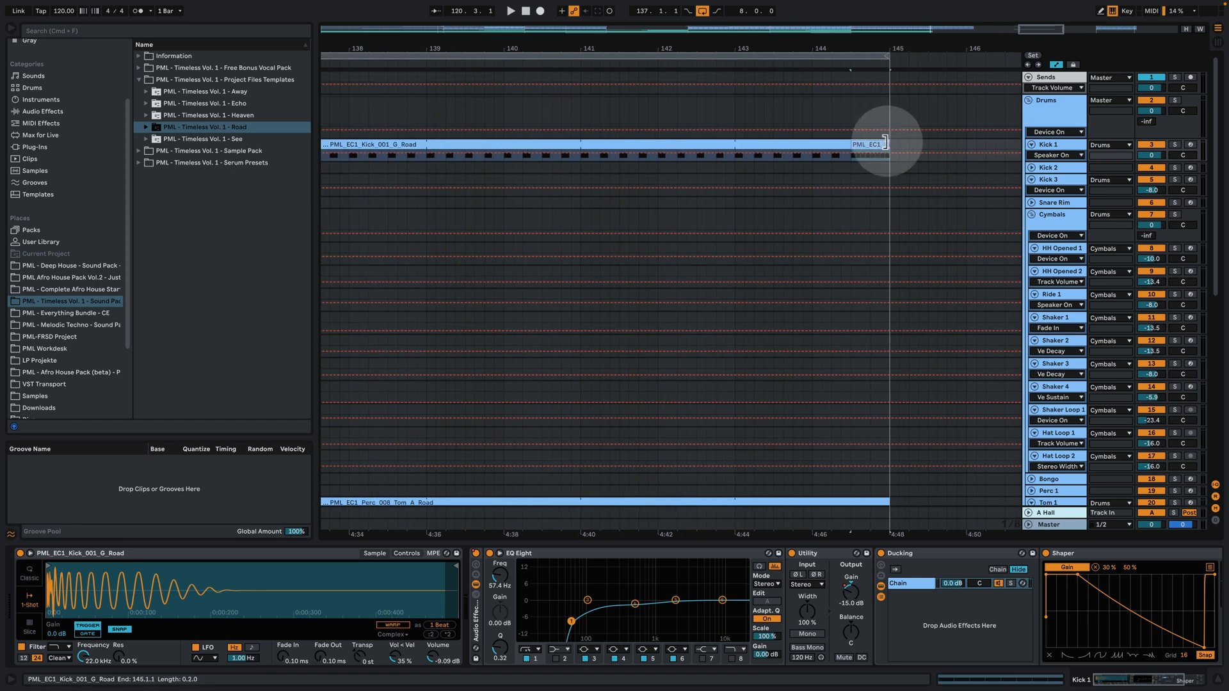
key("space")
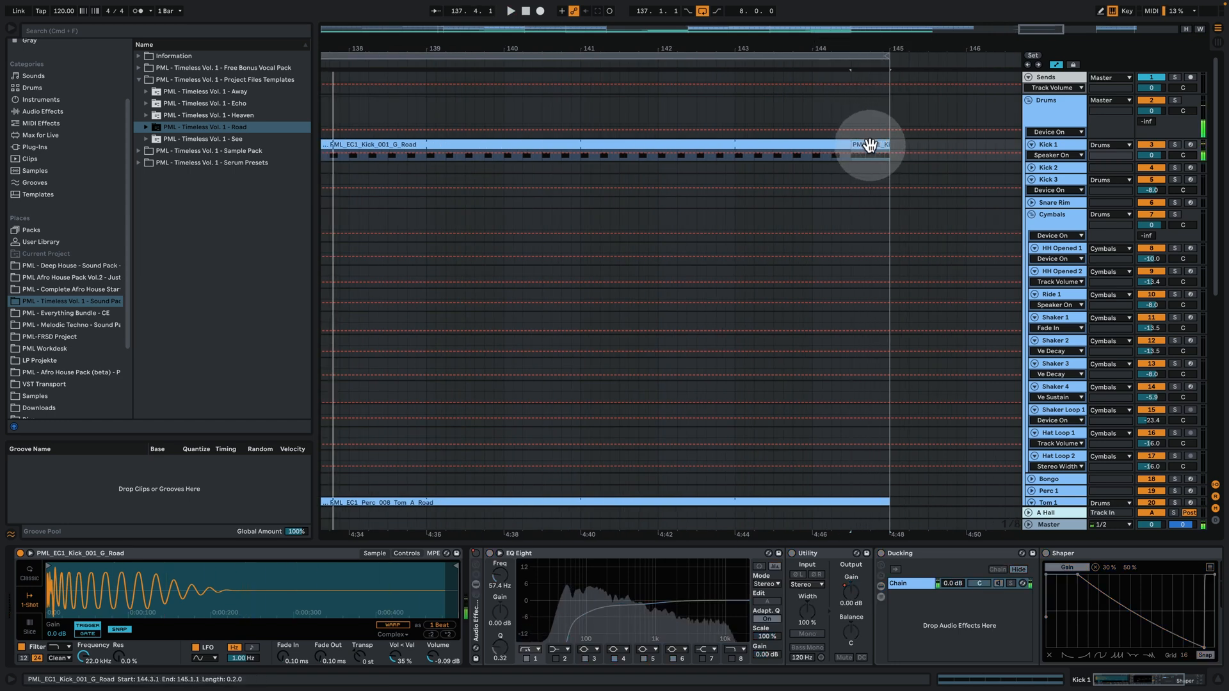
Examine the notes of the two-beat Kick 1 clip at bar 144.3 at closer zoom, and return to the arrangement with the Kick 1 devices.
double_click(869, 145)
left_click(813, 224)
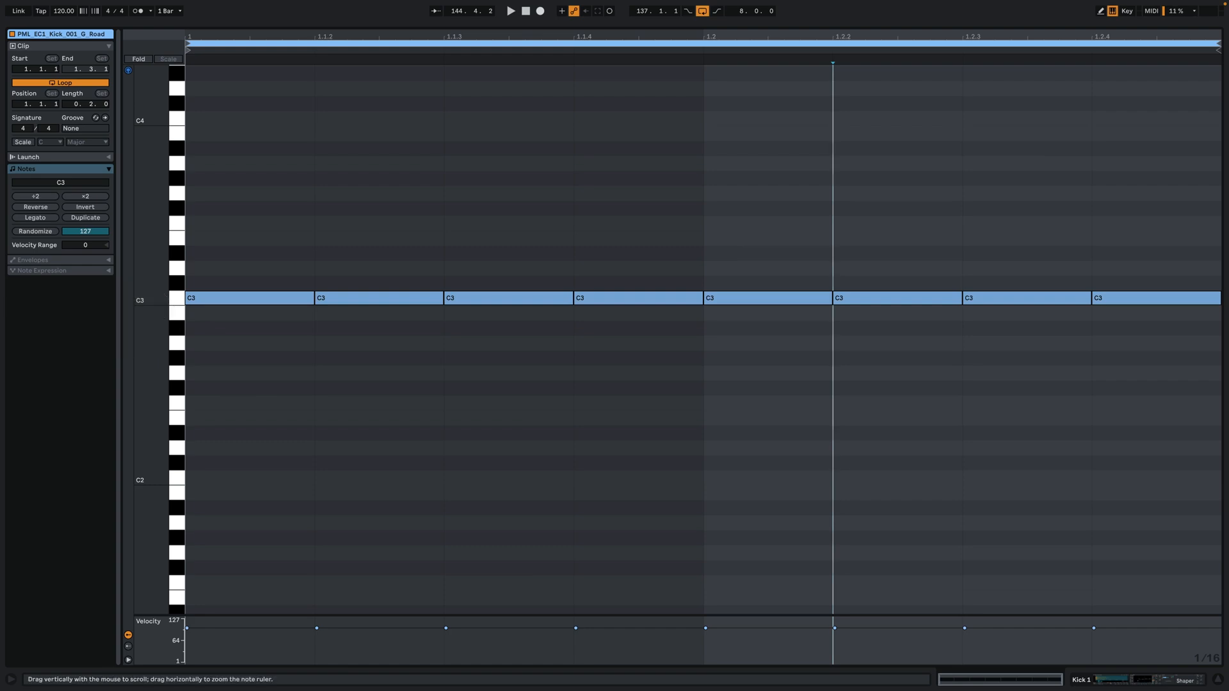
left_click_drag(142, 320, 157, 320)
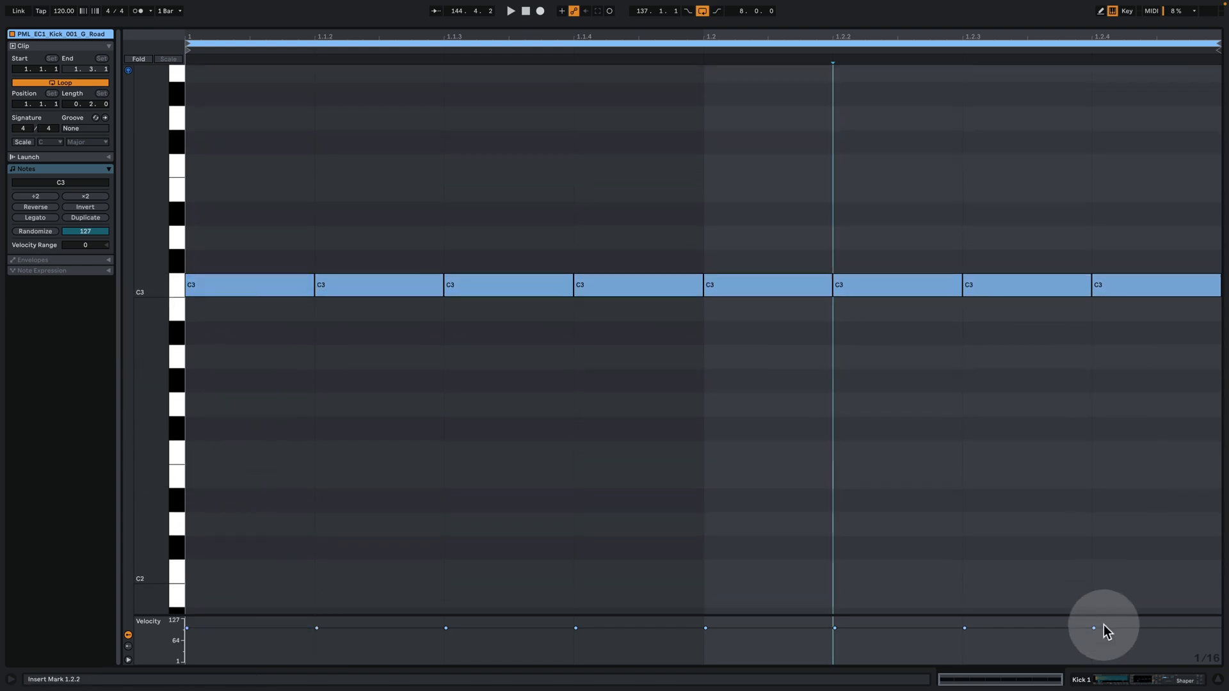
left_click(1126, 677)
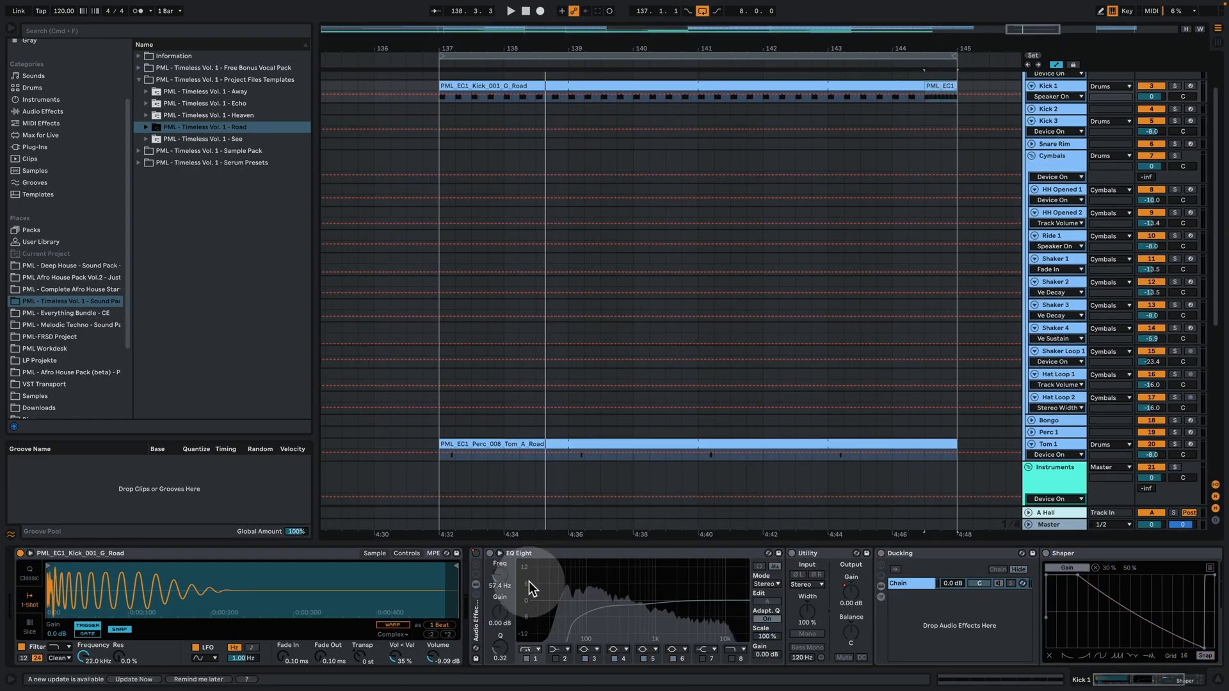
Play the end of the kick loop around bar 144, and stop.
left_click(858, 224)
key("space")
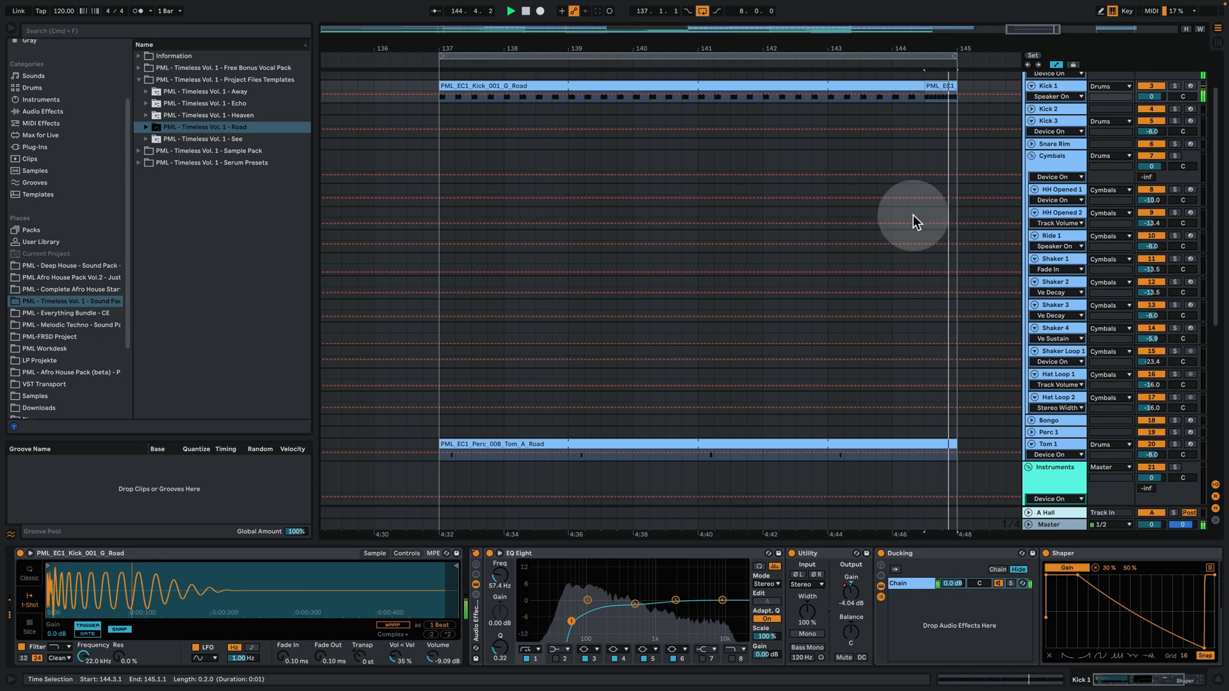
key("space")
Copy the eight-bar Kick 3 clip from bar 153 to bar 137, in line with the Kick 1 loop.
left_click_drag(790, 49, 796, 136)
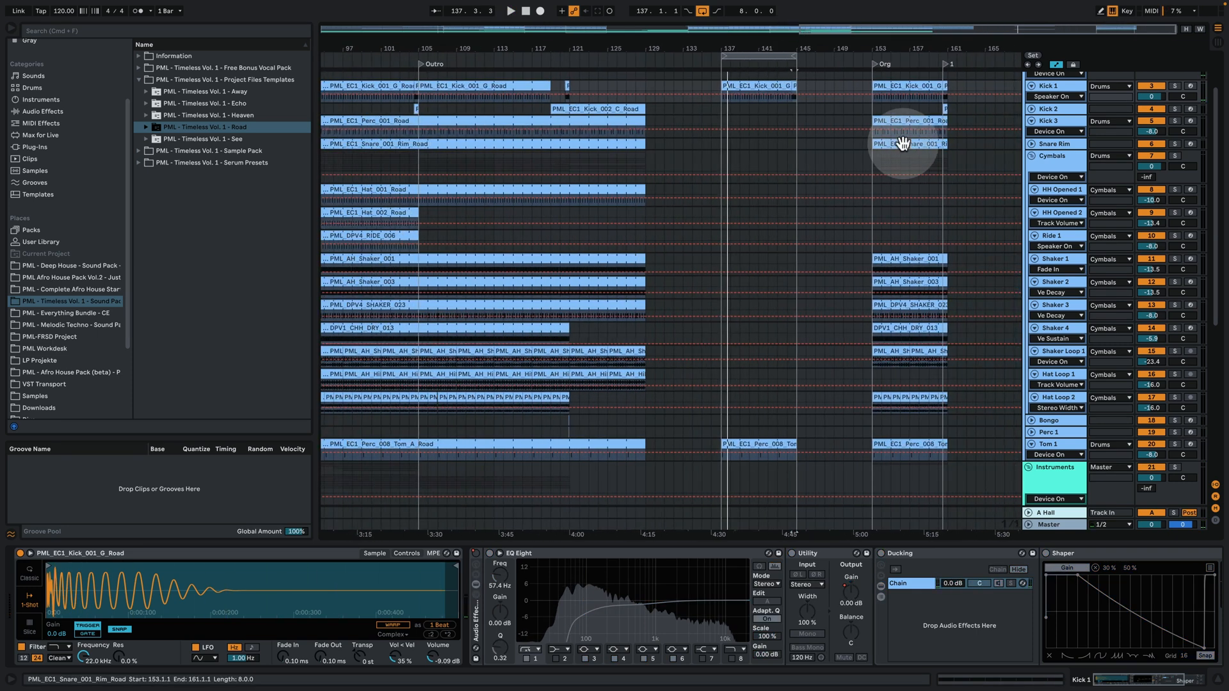
left_click(917, 120)
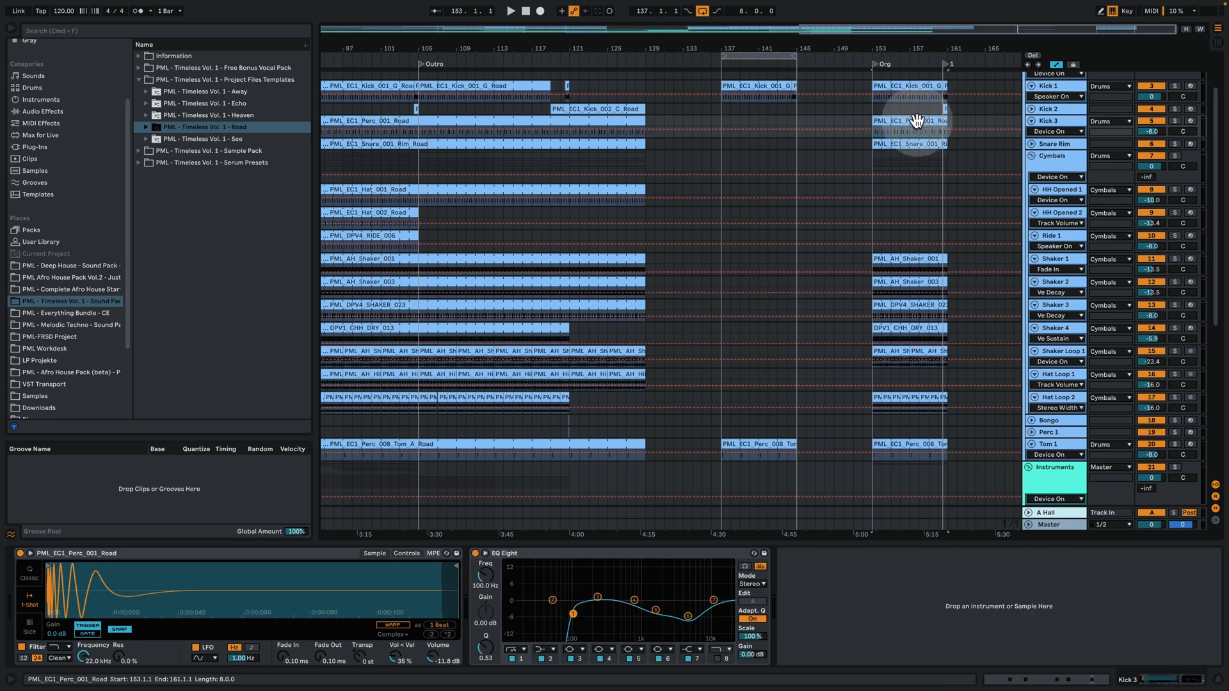
left_click_drag(916, 120, 766, 120)
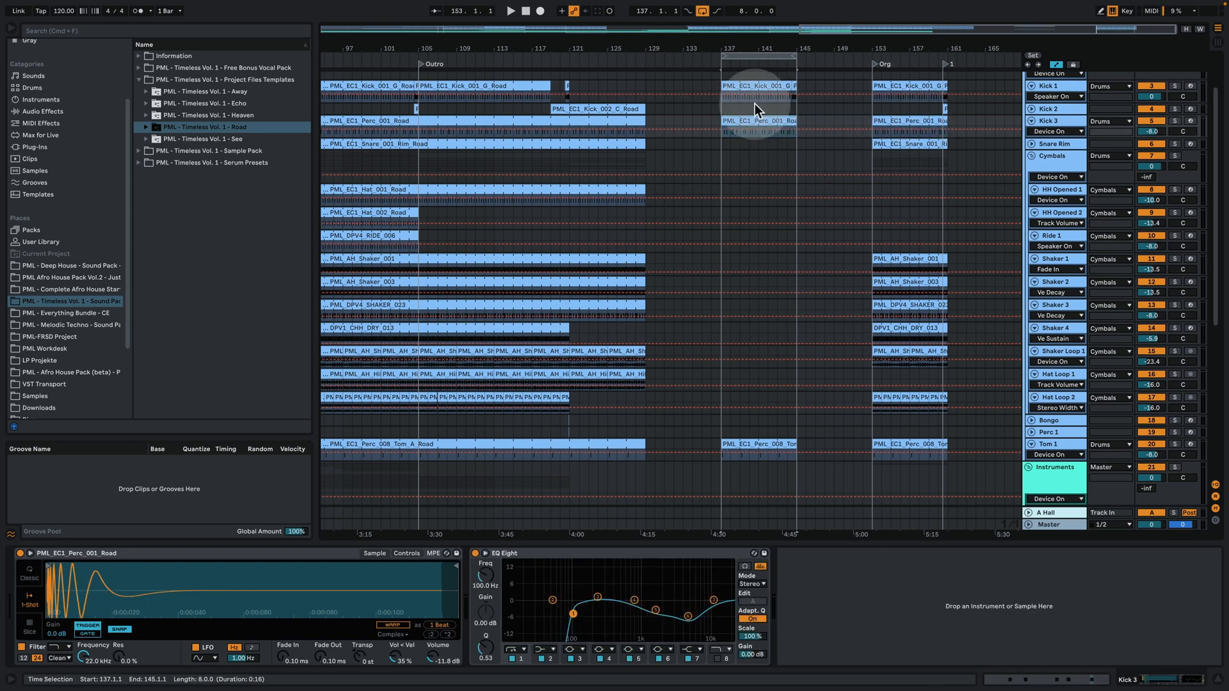
left_click_drag(721, 48, 721, 96)
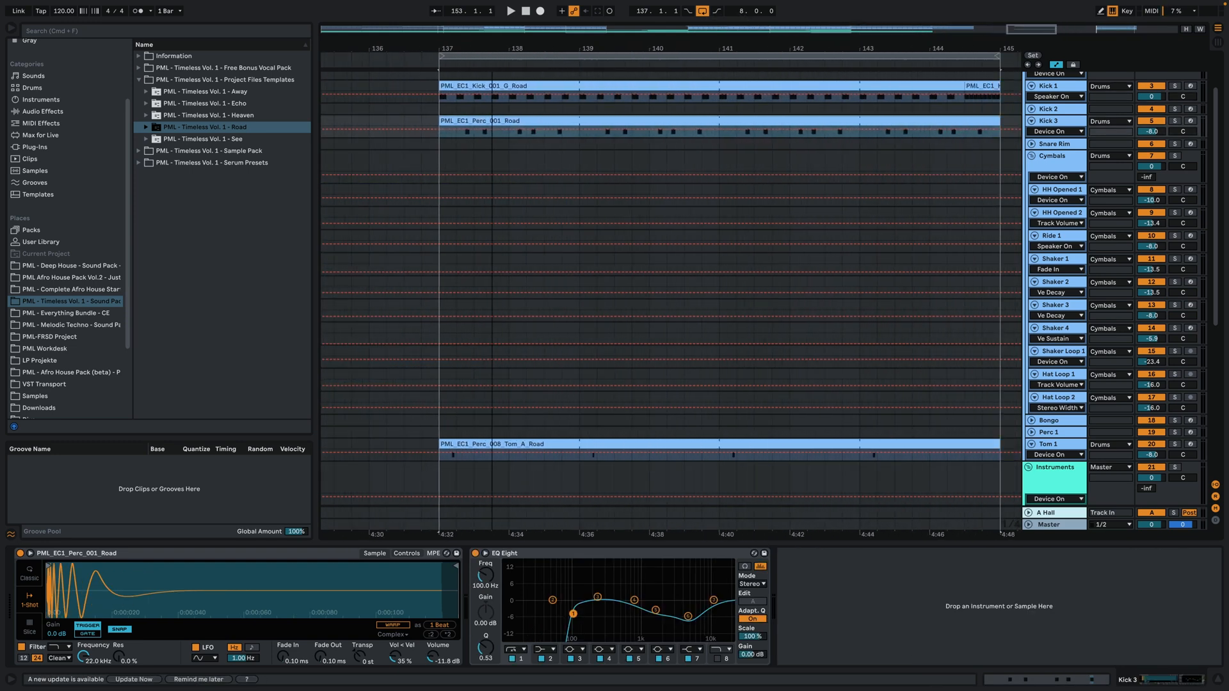
left_click(497, 170)
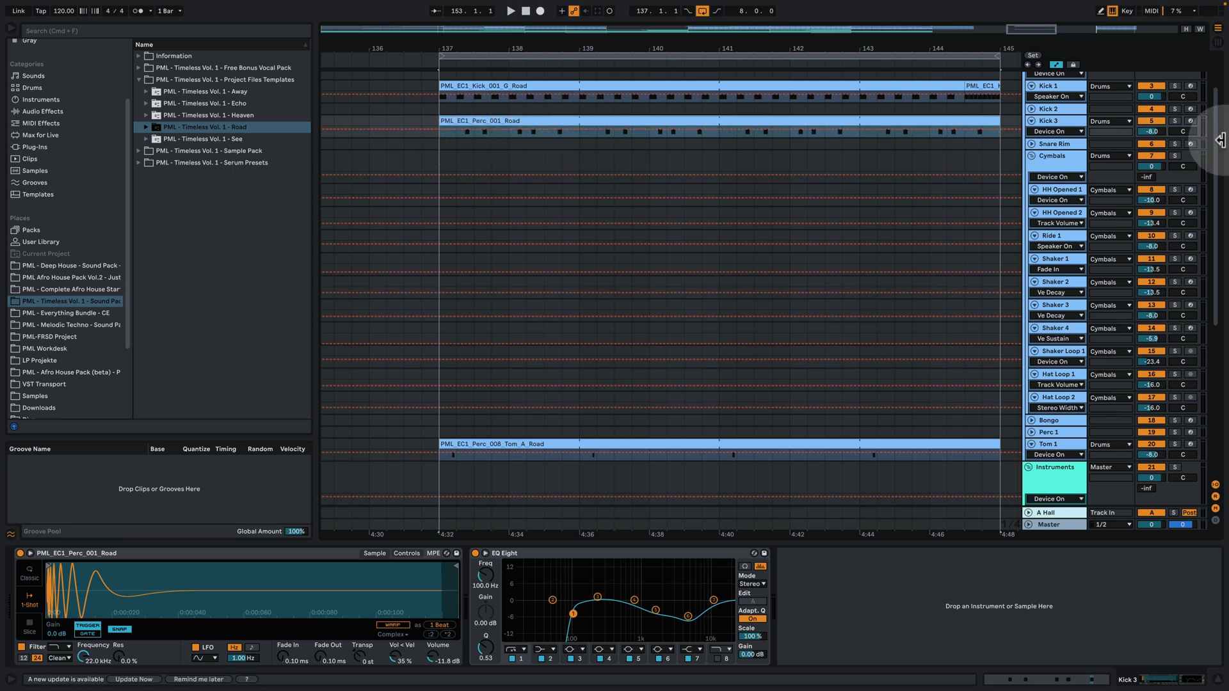
Solo the Kick 3 track, play its clip from bar 137, and stop.
left_click(1175, 120)
left_click(412, 129)
key("space")
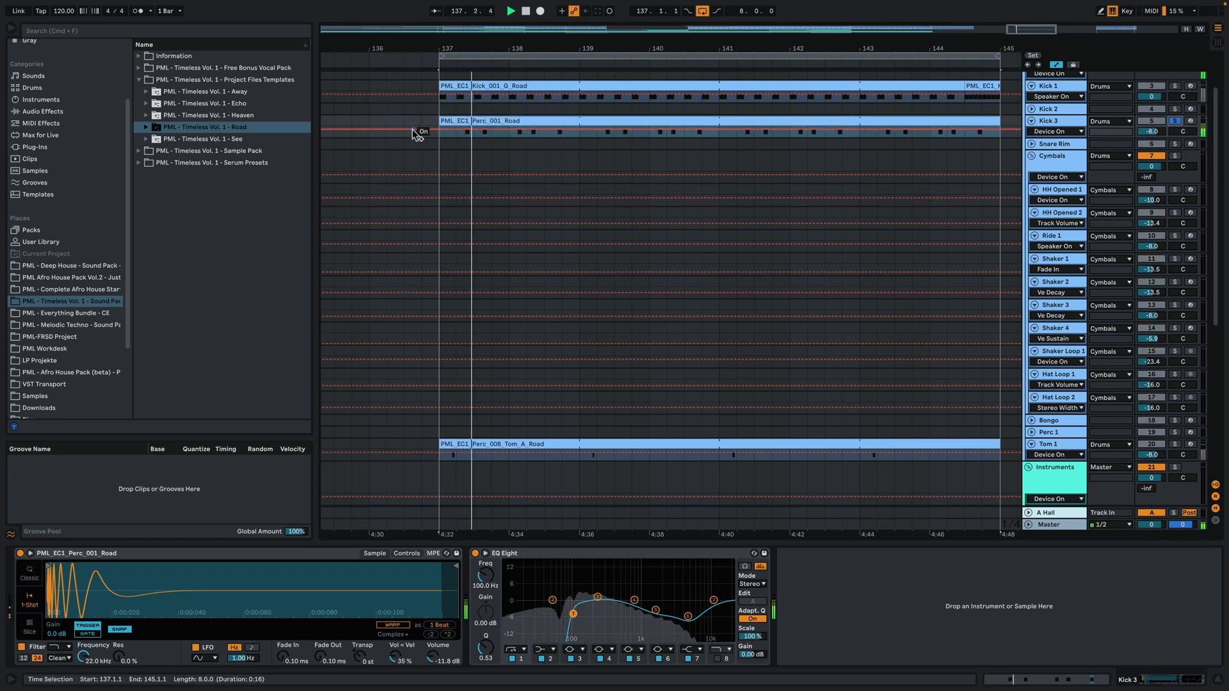
left_click(554, 128)
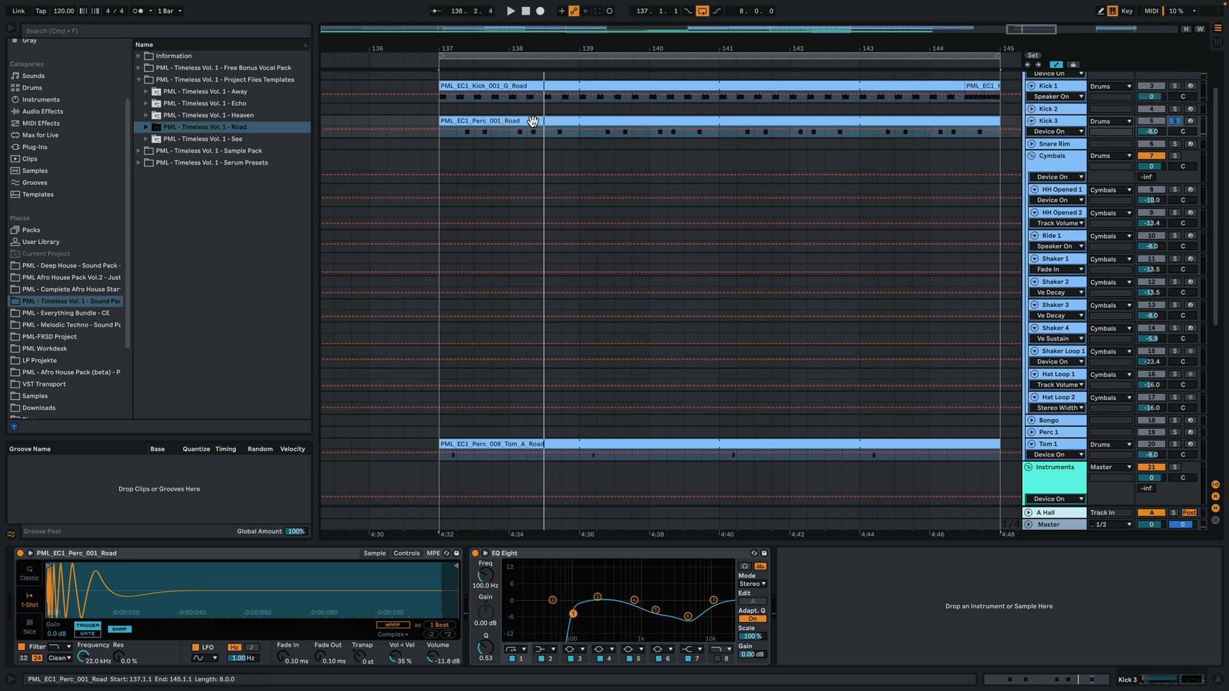
Solo Kick 1 together with Kick 3 and play both from bar 137.
left_click(1173, 120)
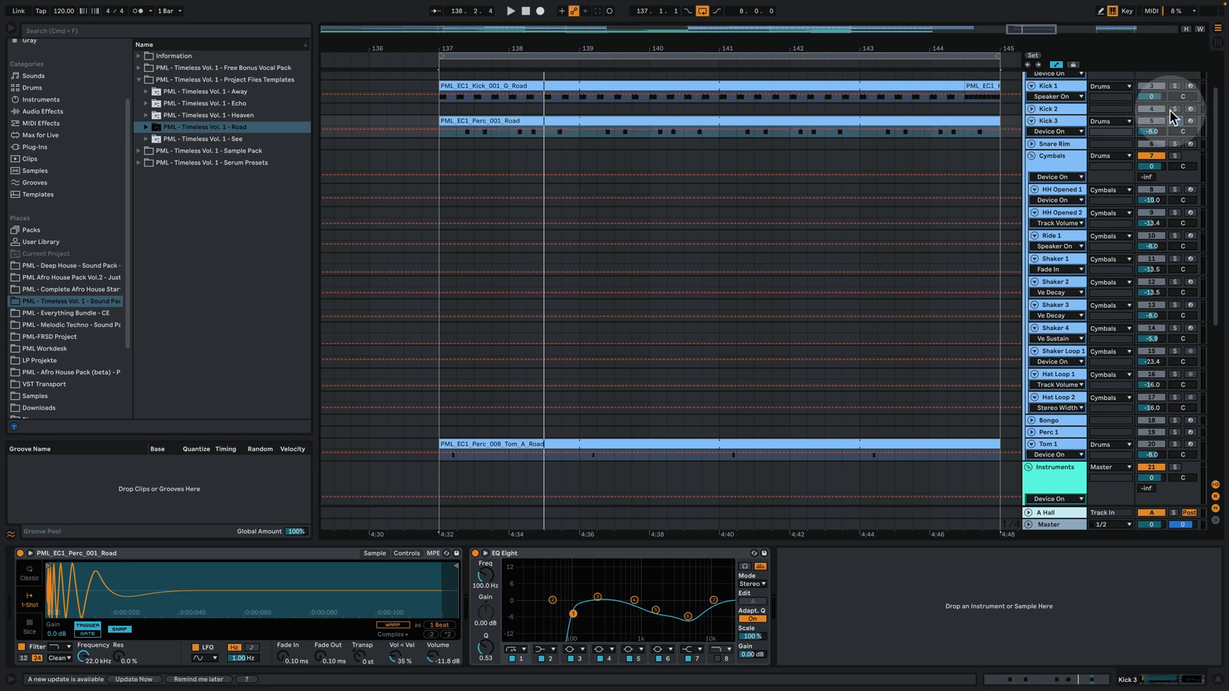
left_click(1174, 85)
key("space")
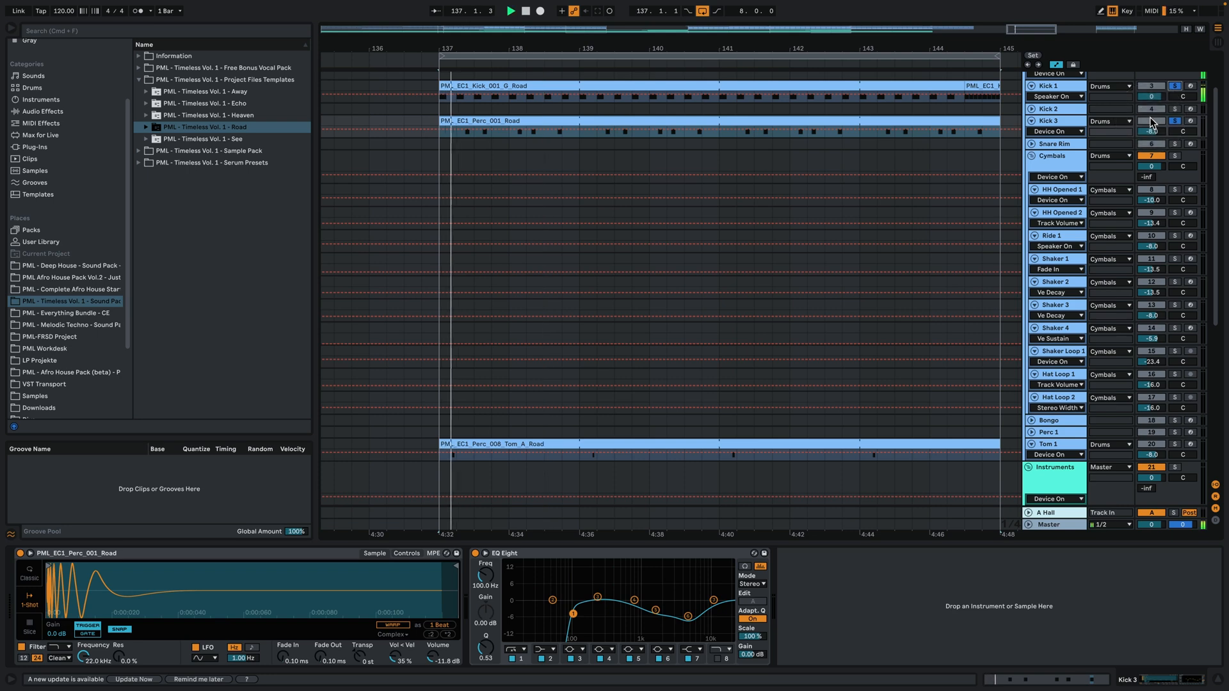
Open the notes of the Kick 3 clip during playback, stop, and return to the arrangement with the Kick 3 devices.
double_click(537, 128)
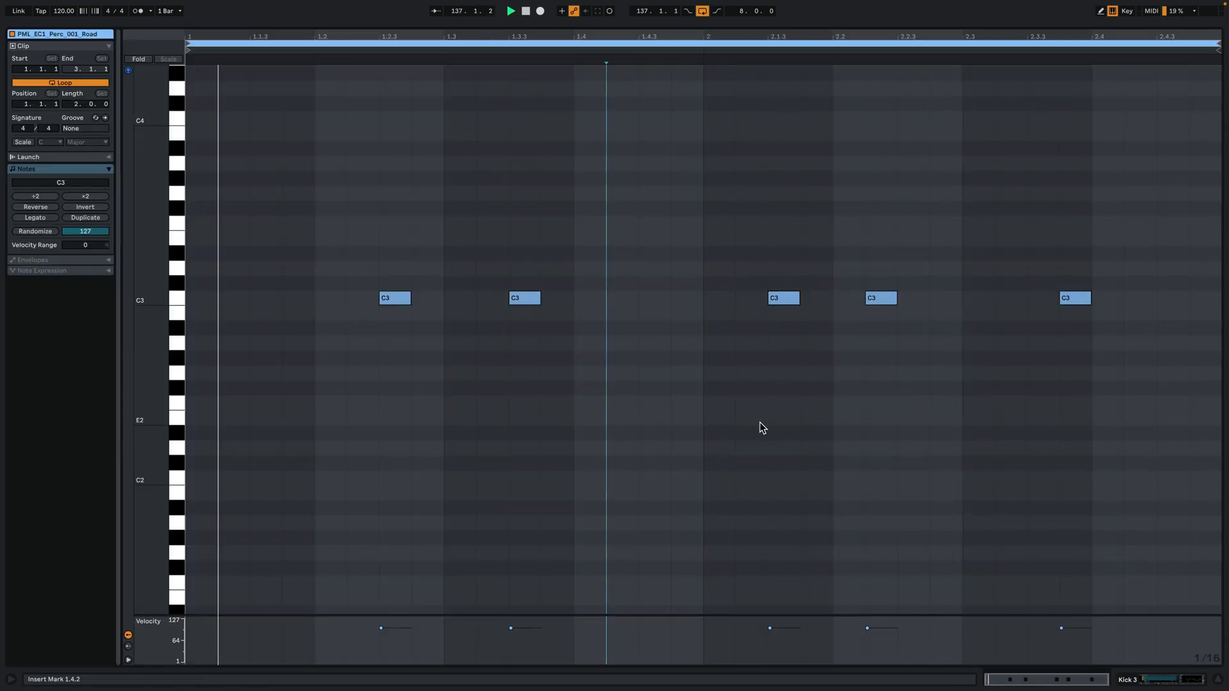
left_click(747, 397)
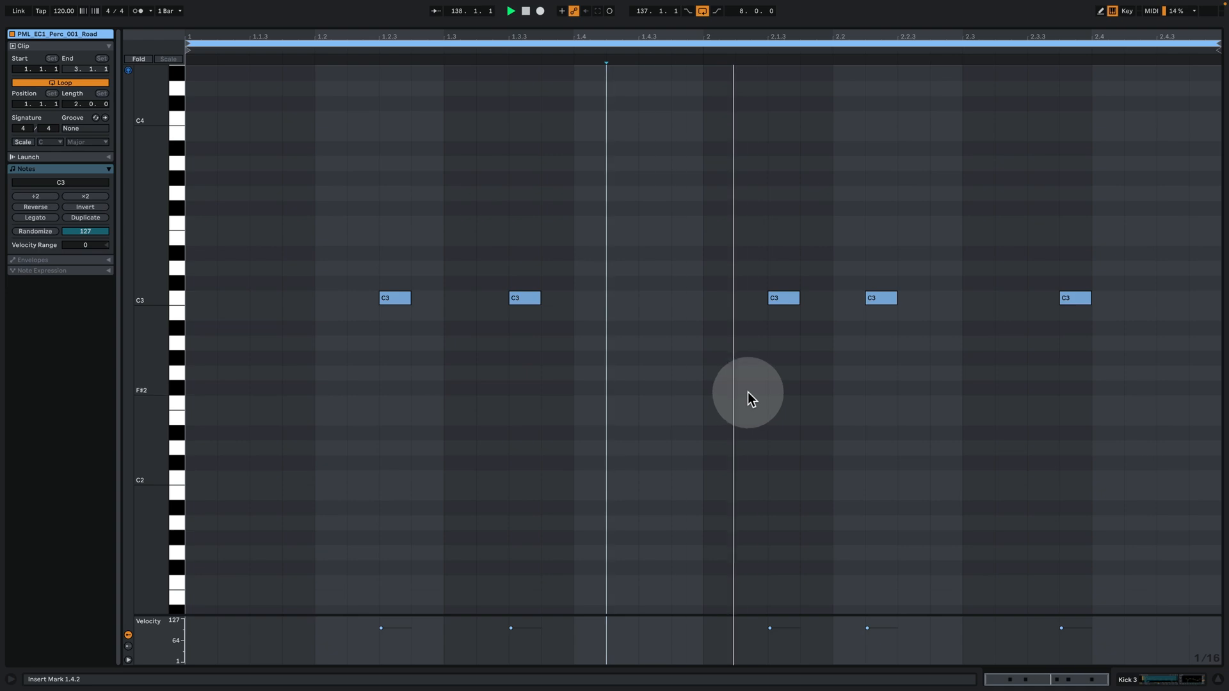
key("space")
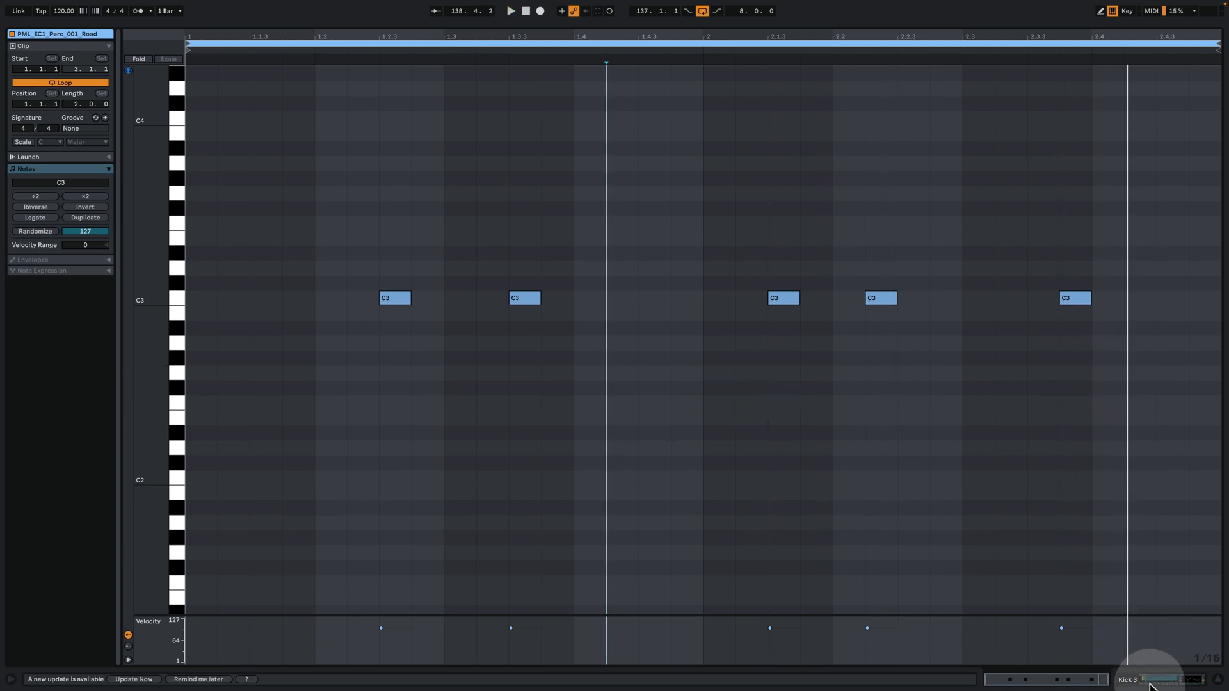
left_click(1149, 680)
Add Tom 1 to the soloed kick tracks and play the combined pattern from bar 137.
scroll(954, 211, "down", 1)
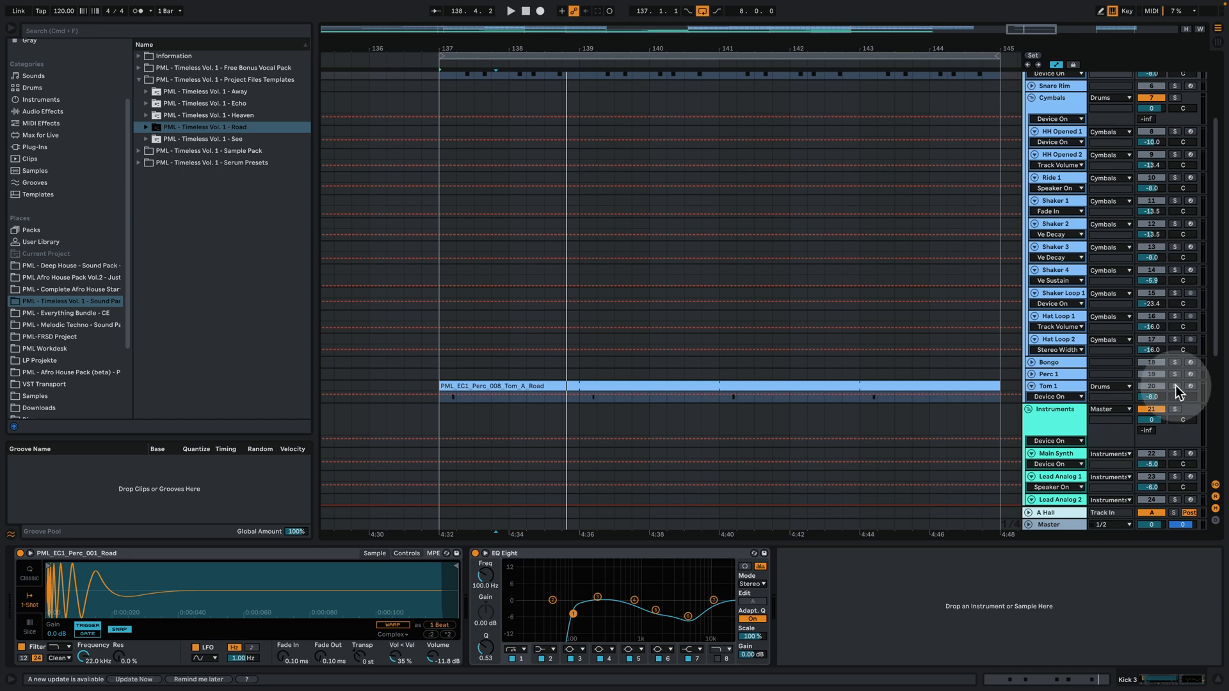
left_click(1175, 386)
key("space")
scroll(531, 231, "up", 8)
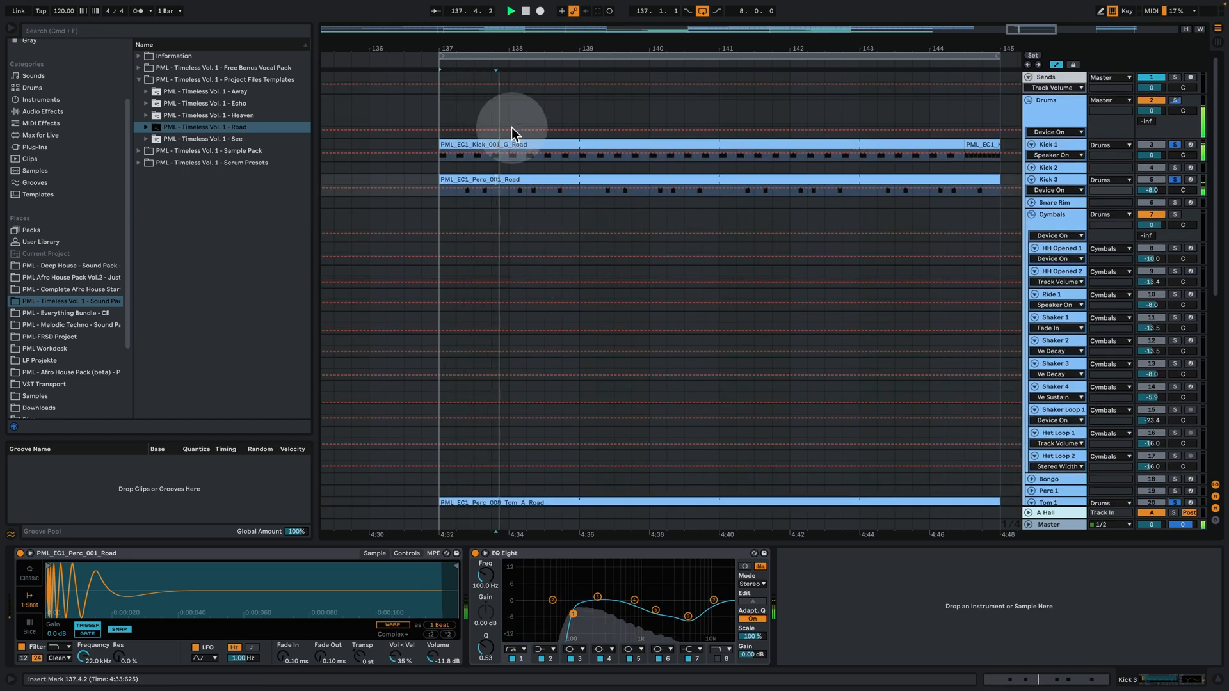
scroll(517, 232, "down", 5)
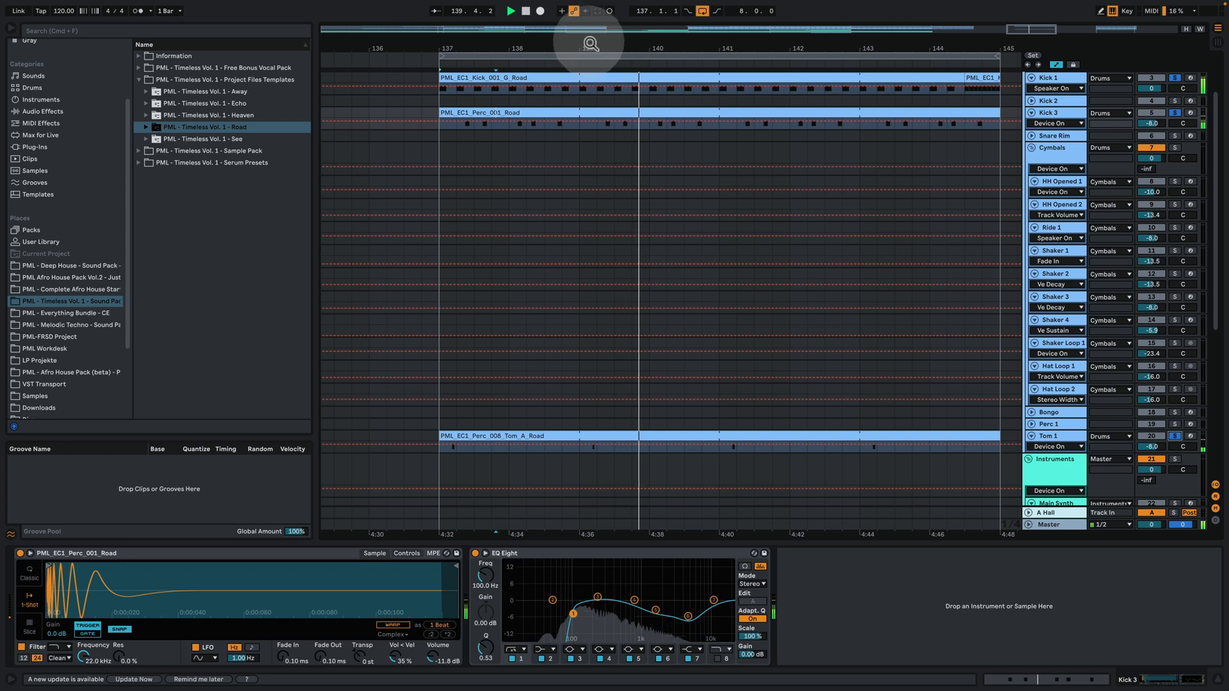
Copy the Snare Rim clip from bar 153 to bar 137, then unfold and solo the Snare Rim track.
left_click_drag(590, 44, 585, 17)
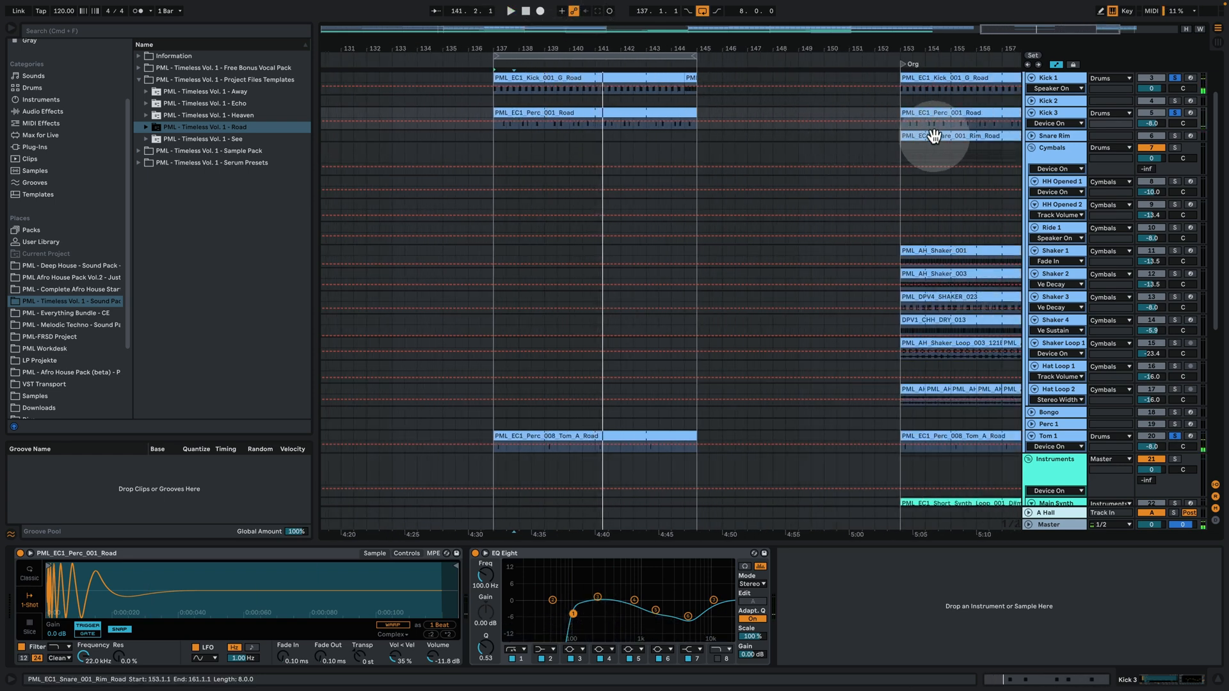
left_click(956, 135)
left_click_drag(956, 136, 549, 133)
left_click(1031, 135)
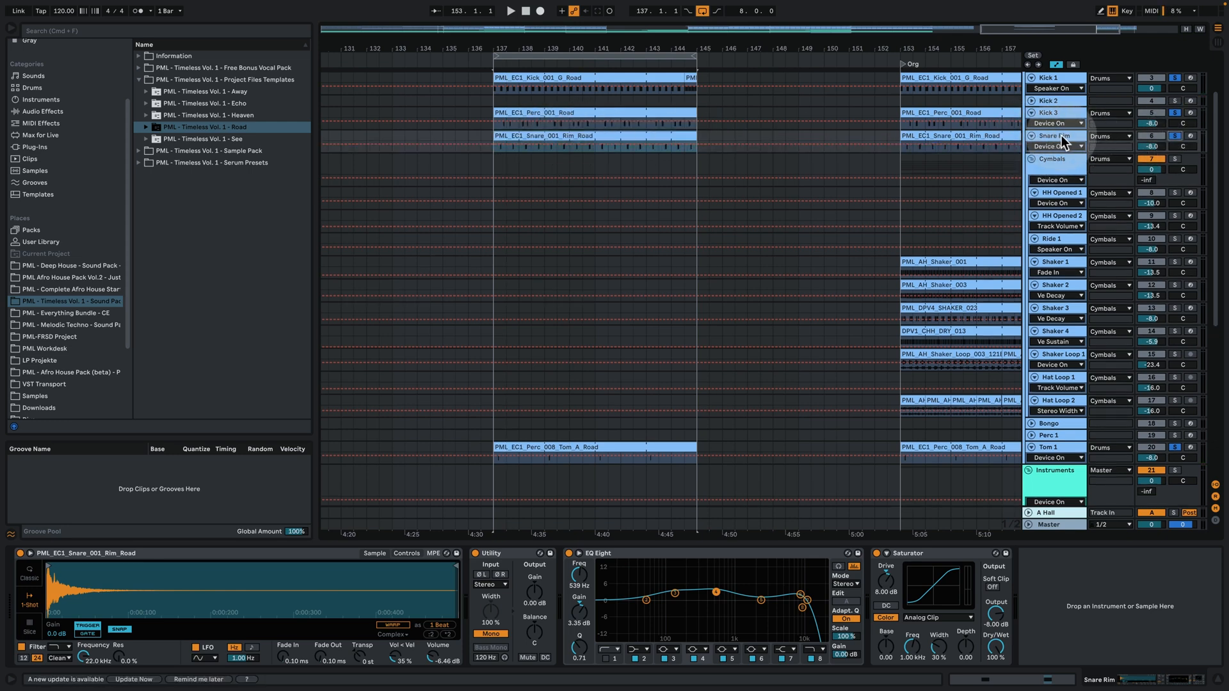
Play the soloed kicks, tom and snare rim together from bar 137, and stop.
left_click(966, 136)
key("space")
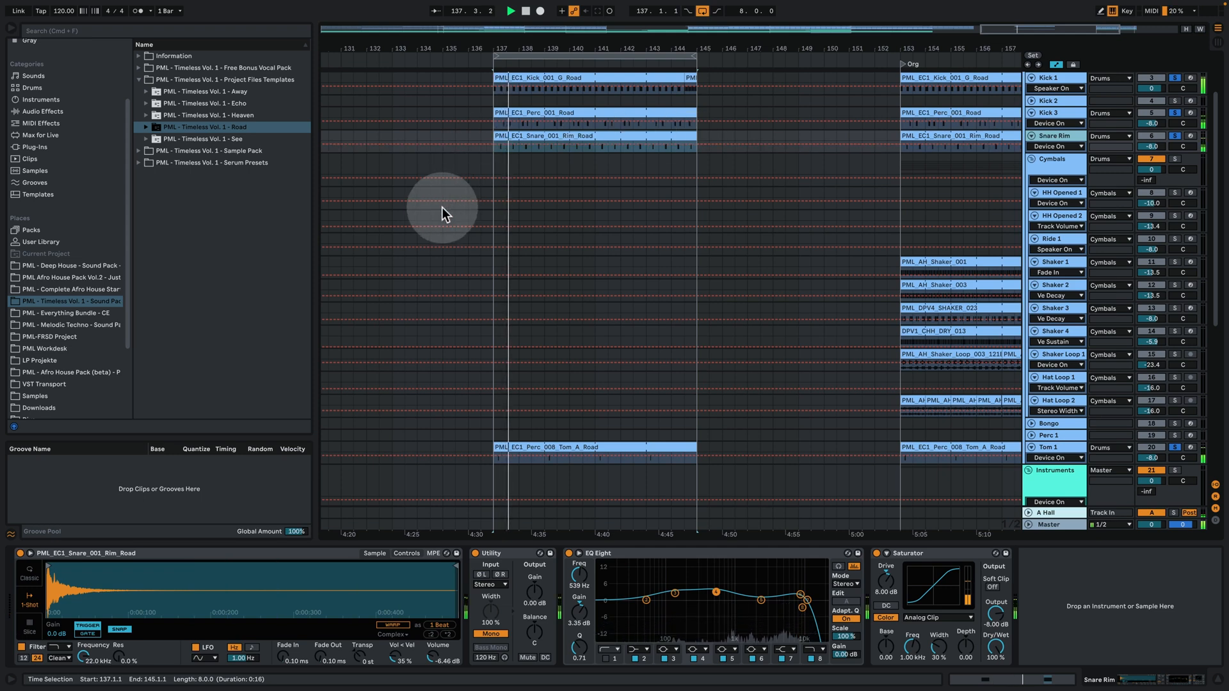
left_click(465, 200)
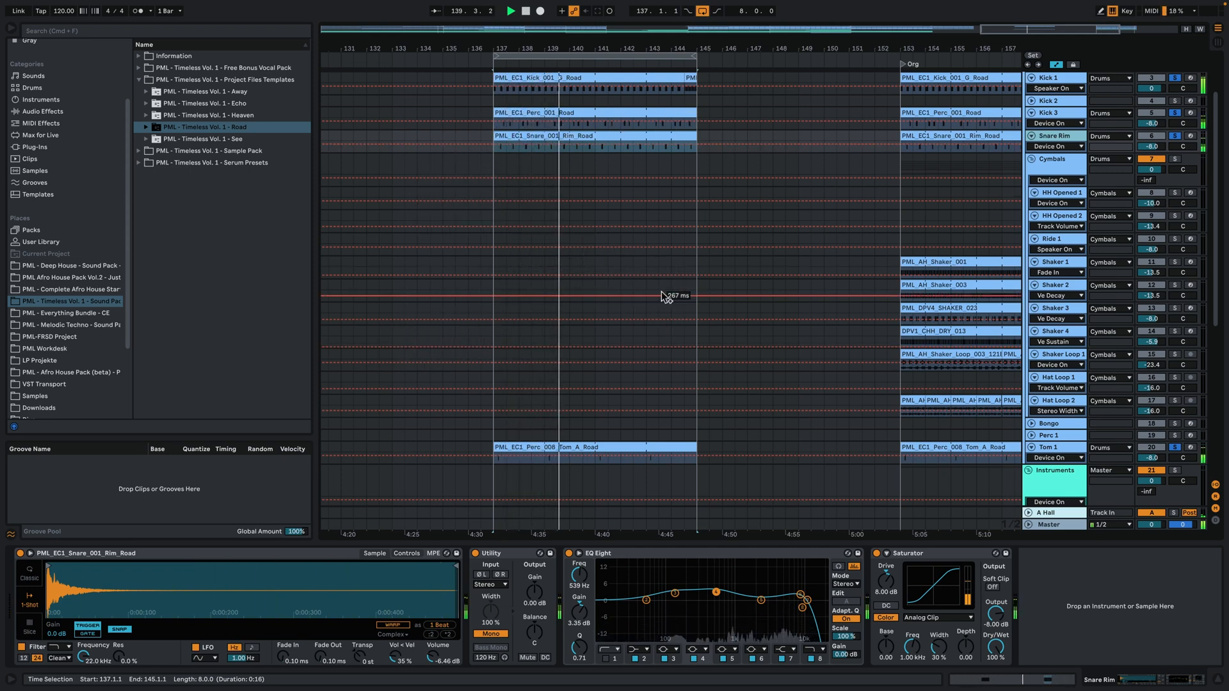
key("space")
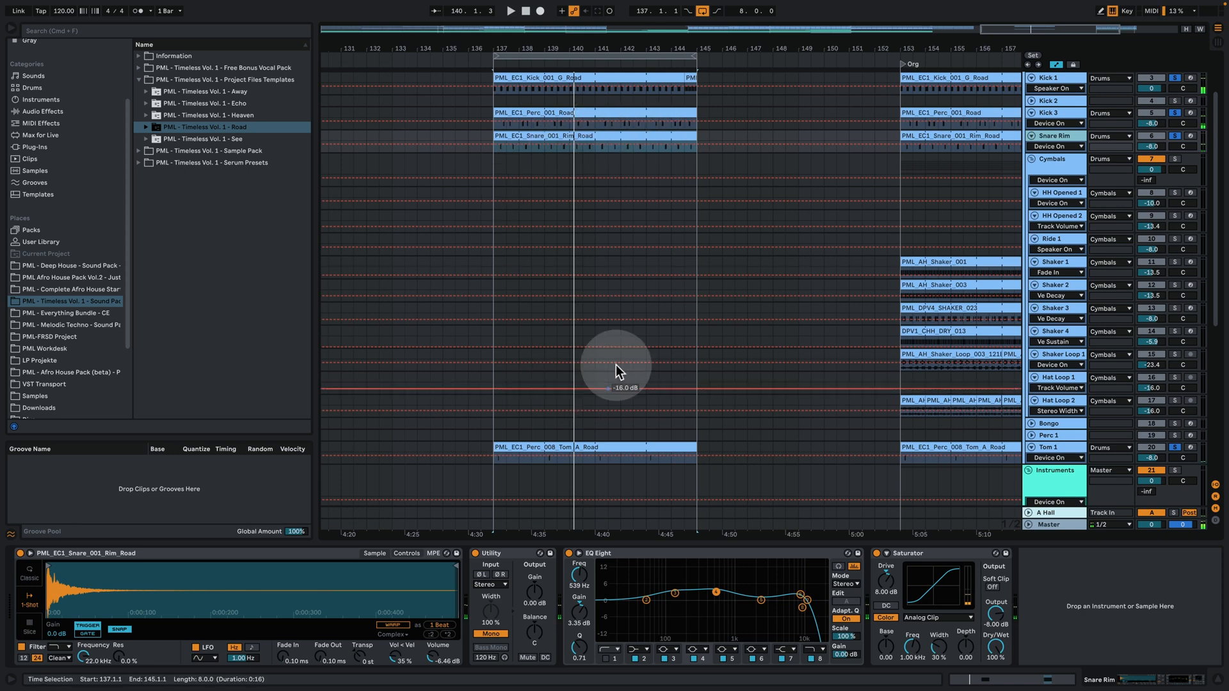
left_click(589, 247)
Expand the PML - Timeless Vol. 1 - Sample Pack folder and its Loops folder in the browser to view the loop categories.
left_click(177, 186)
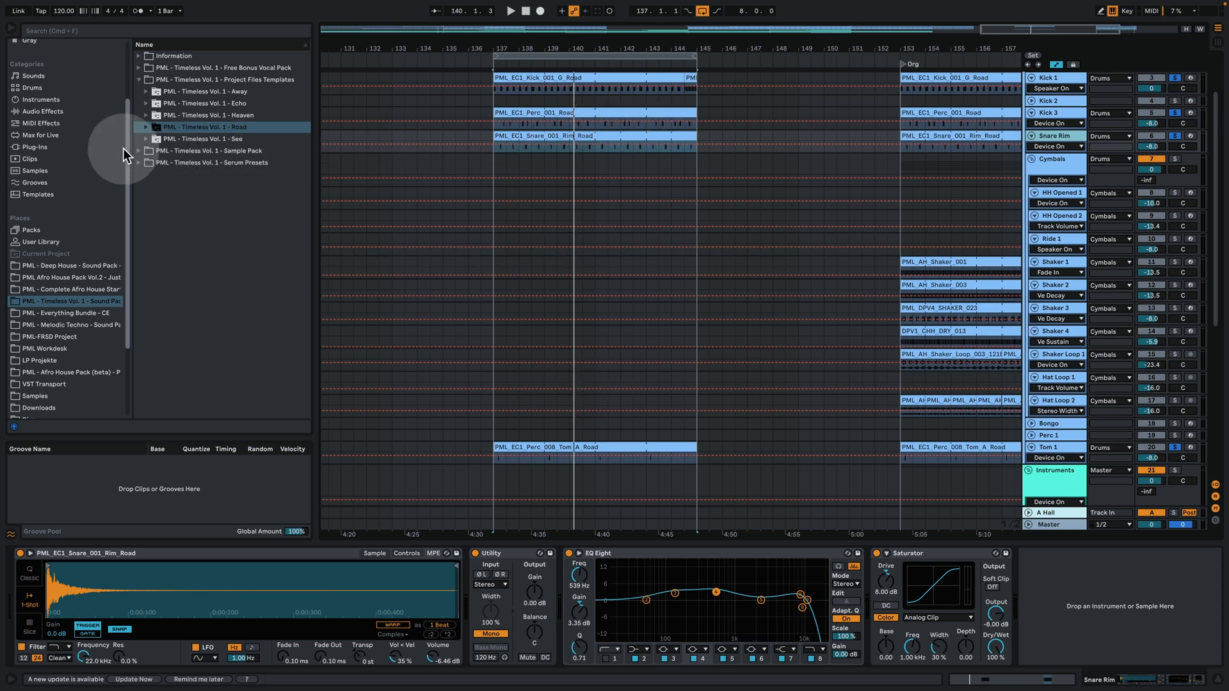
left_click(153, 150)
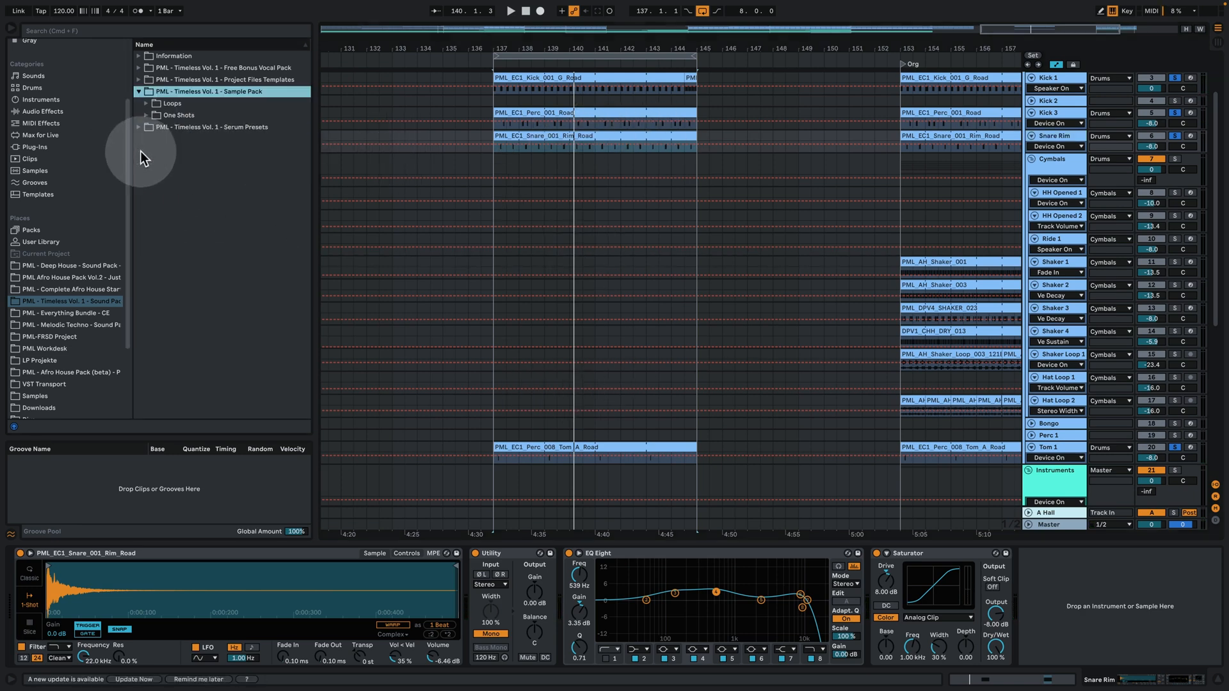
left_click(146, 104)
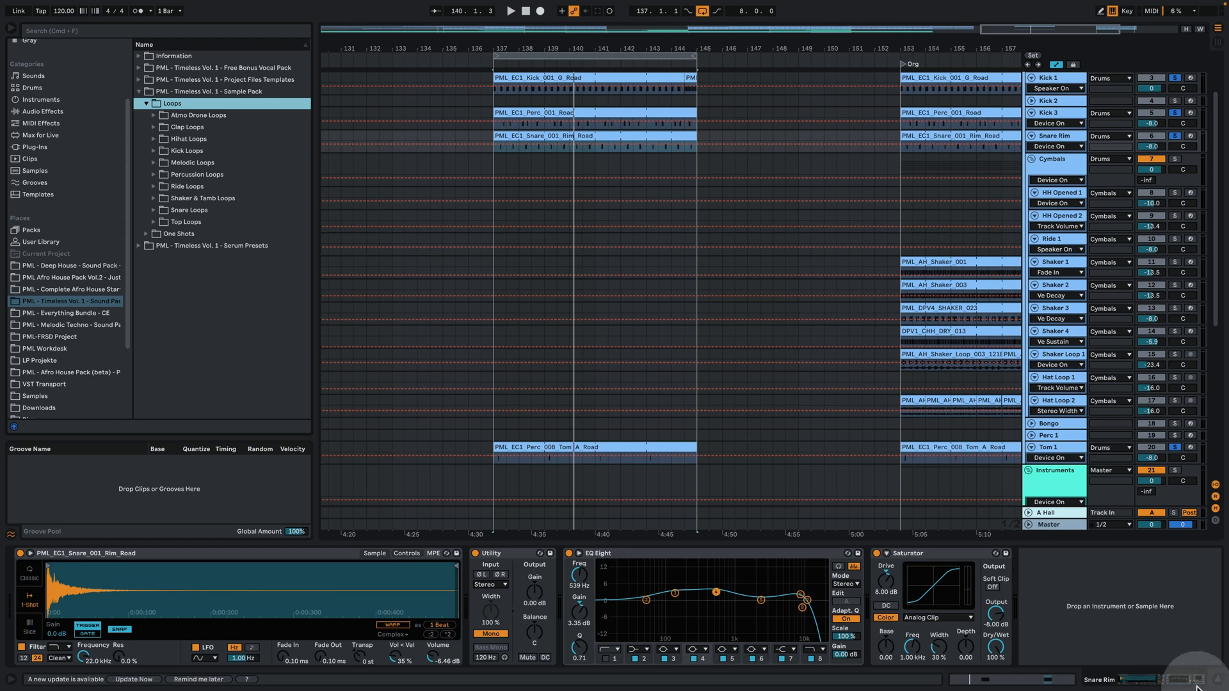
Copy the short synth loop clip on Main Synth from bar 153 to bar 137 and solo the Main Synth track.
left_click(1216, 682)
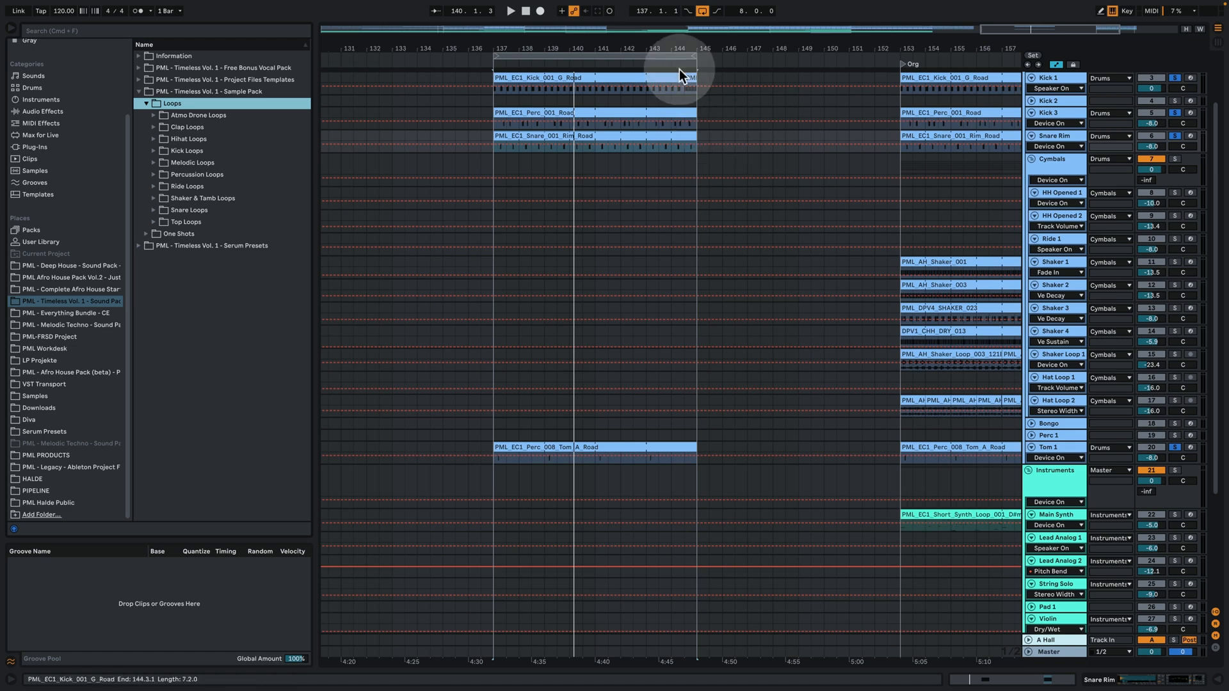
left_click_drag(928, 514, 539, 526)
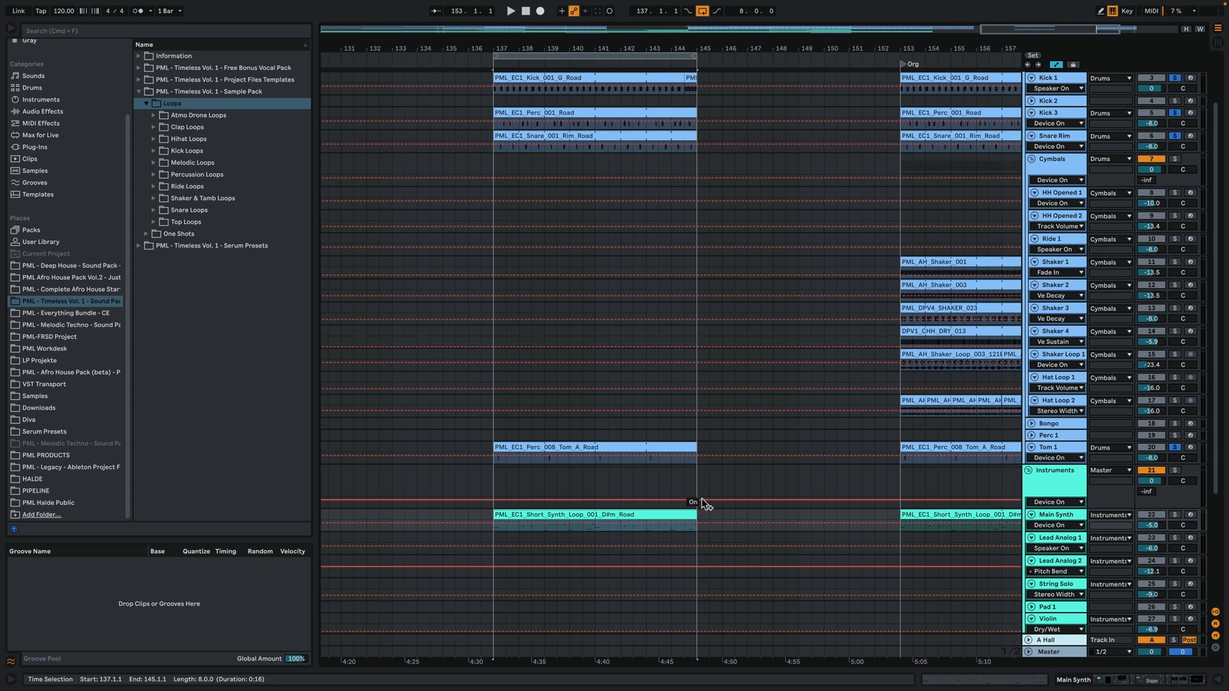
left_click(926, 569)
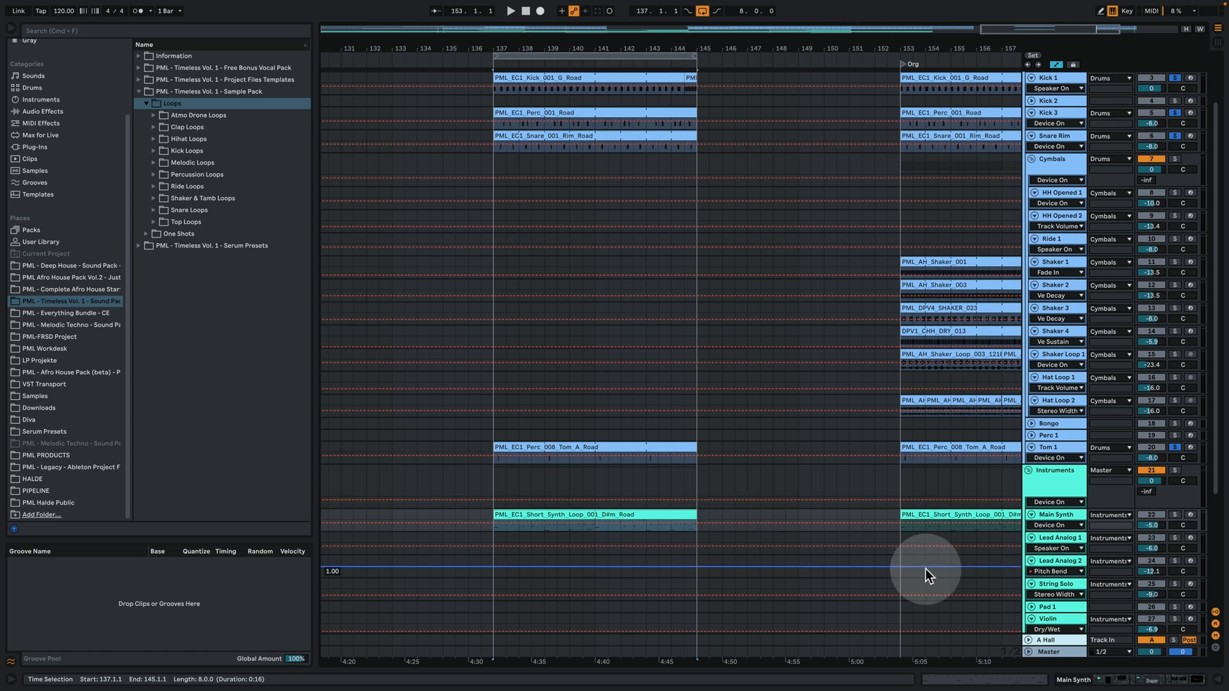
left_click(996, 523)
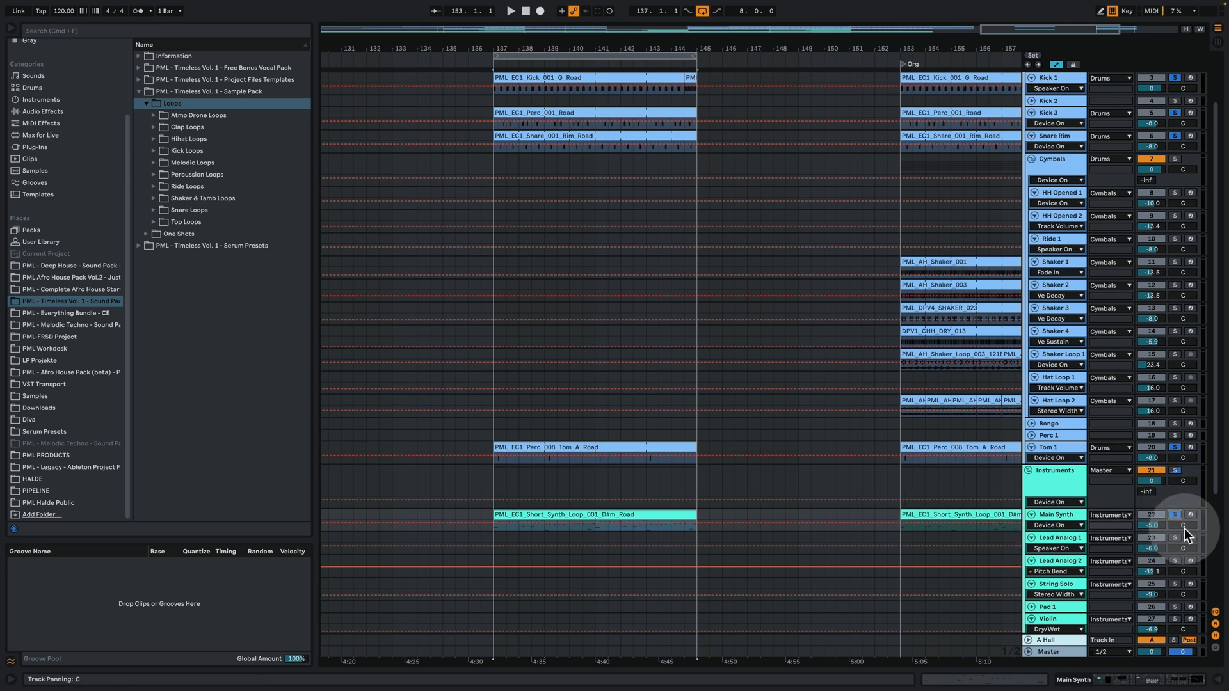
Play the Main Synth clip with its notes open and enlarged, stop, and return to the arrangement with the Main Synth devices.
double_click(556, 516)
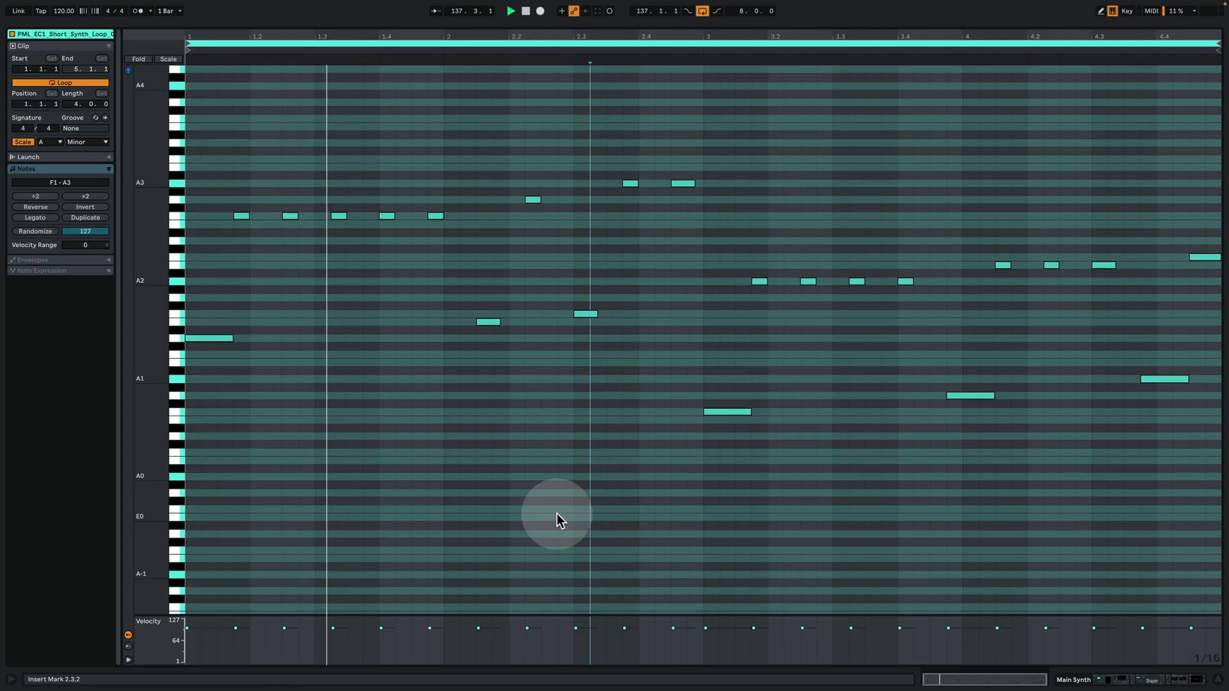
left_click(222, 338)
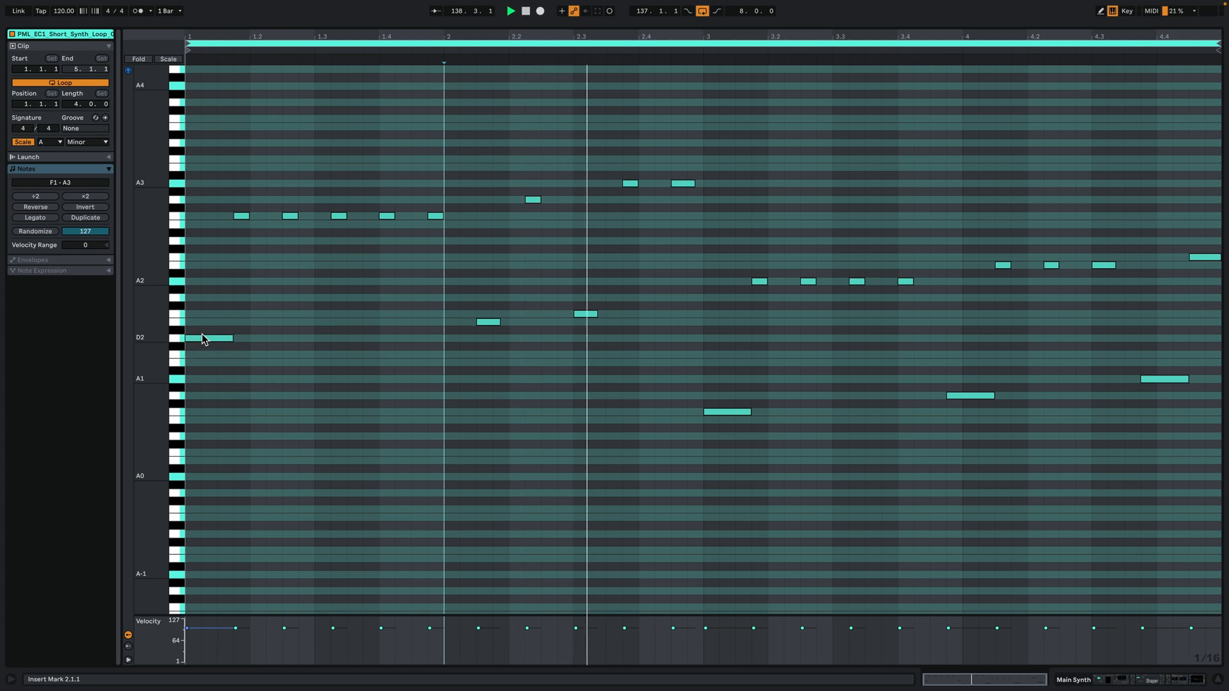
left_click(238, 267)
left_click_drag(138, 268, 168, 272)
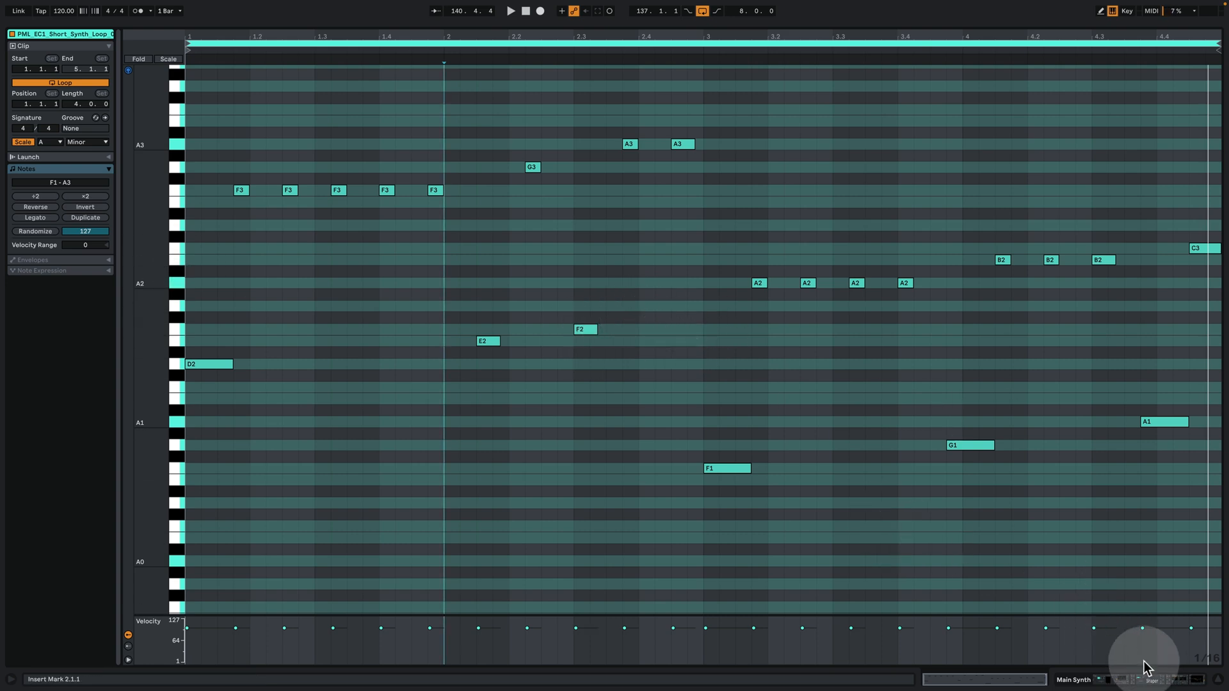
left_click(1146, 679)
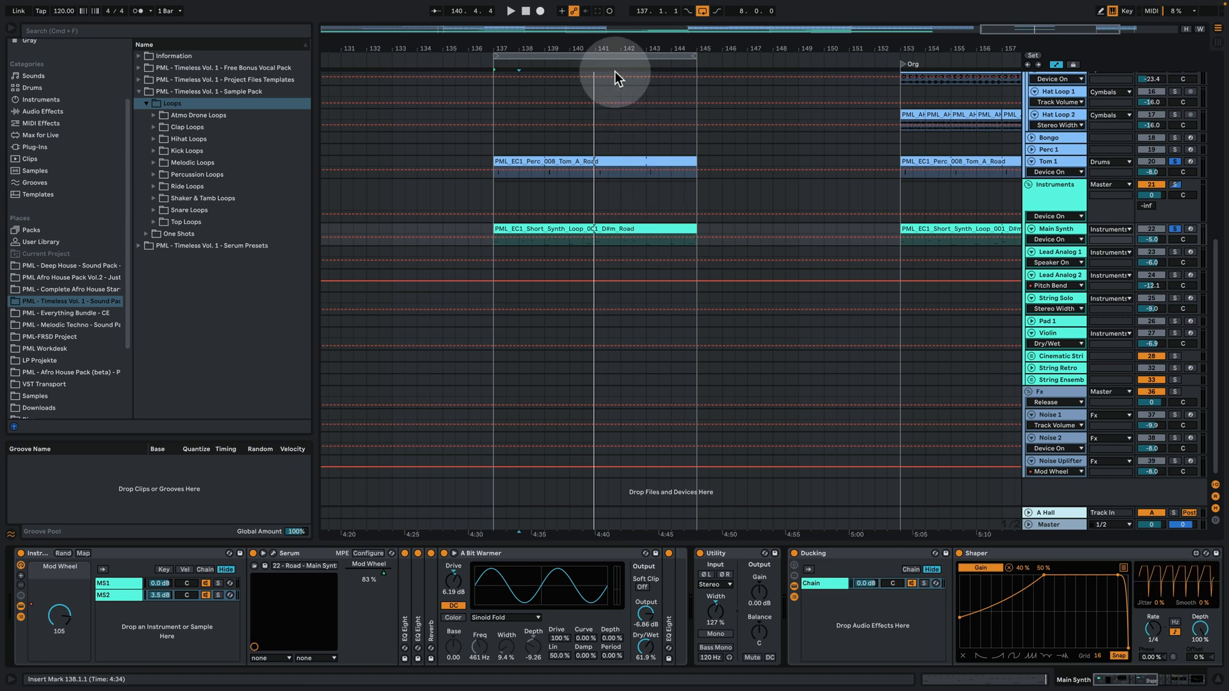
Enlarge the Main Synth track in the arrangement so the notes of its clip at bar 137 are shown.
left_click_drag(551, 50, 828, 52)
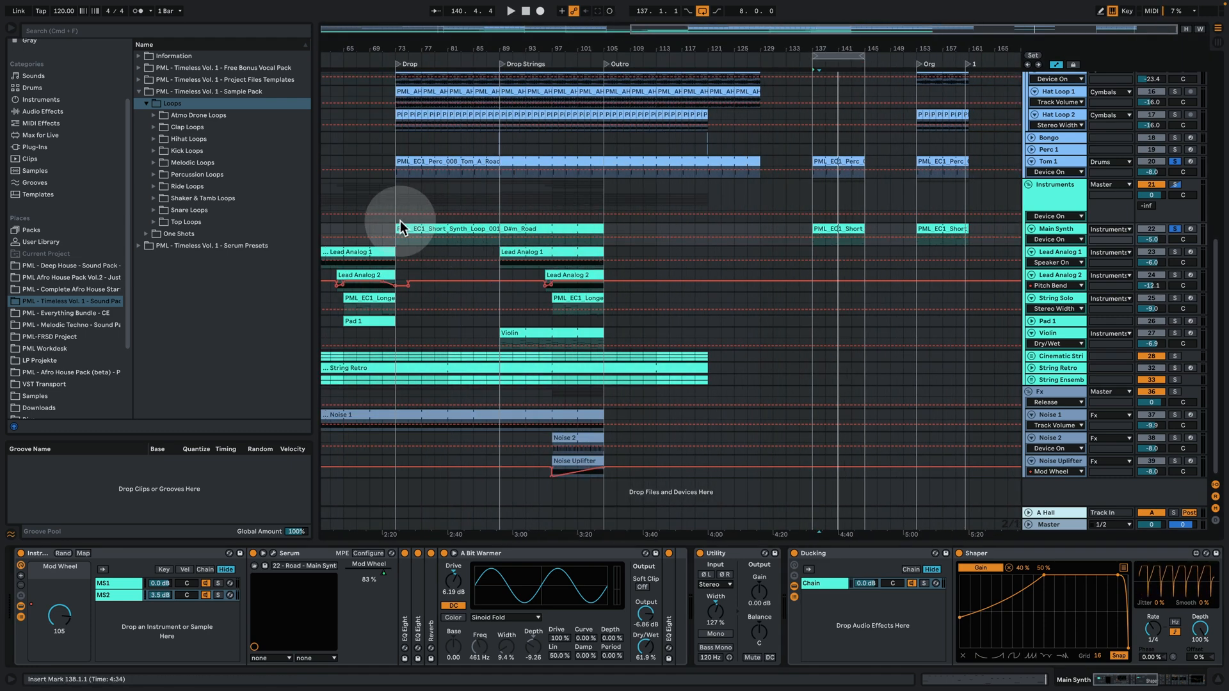
left_click_drag(384, 222, 503, 226)
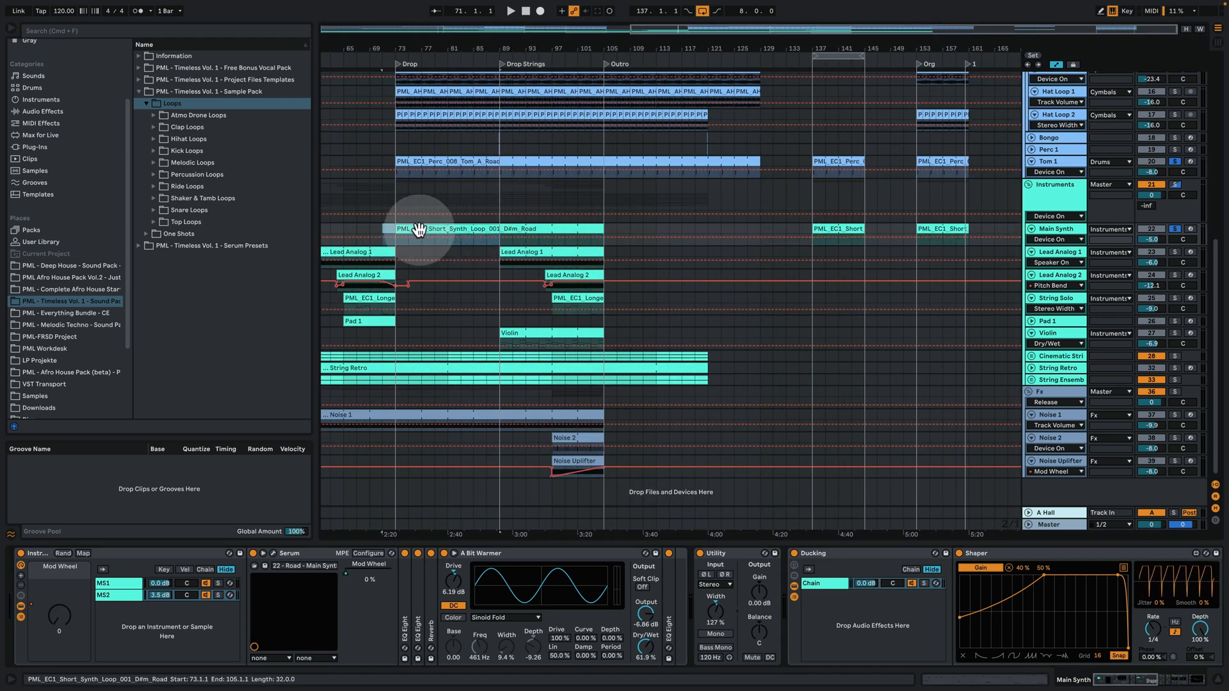
left_click_drag(418, 229, 832, 234)
left_click_drag(912, 229, 860, 229)
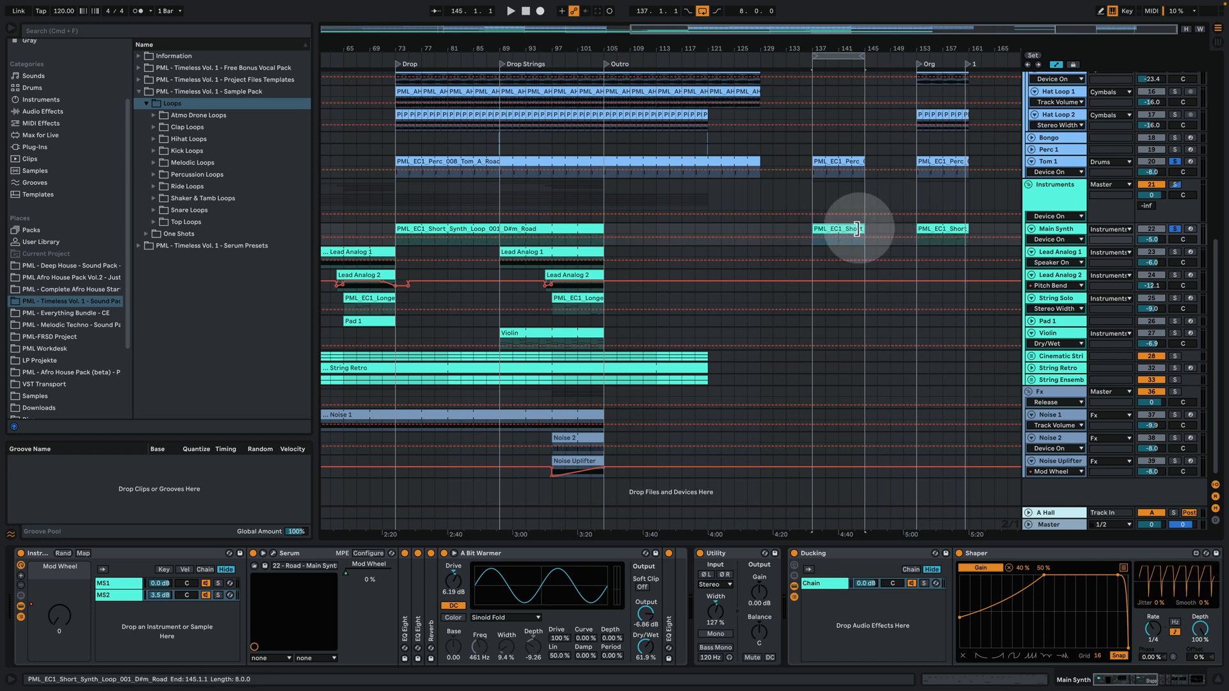
left_click_drag(848, 47, 719, 138)
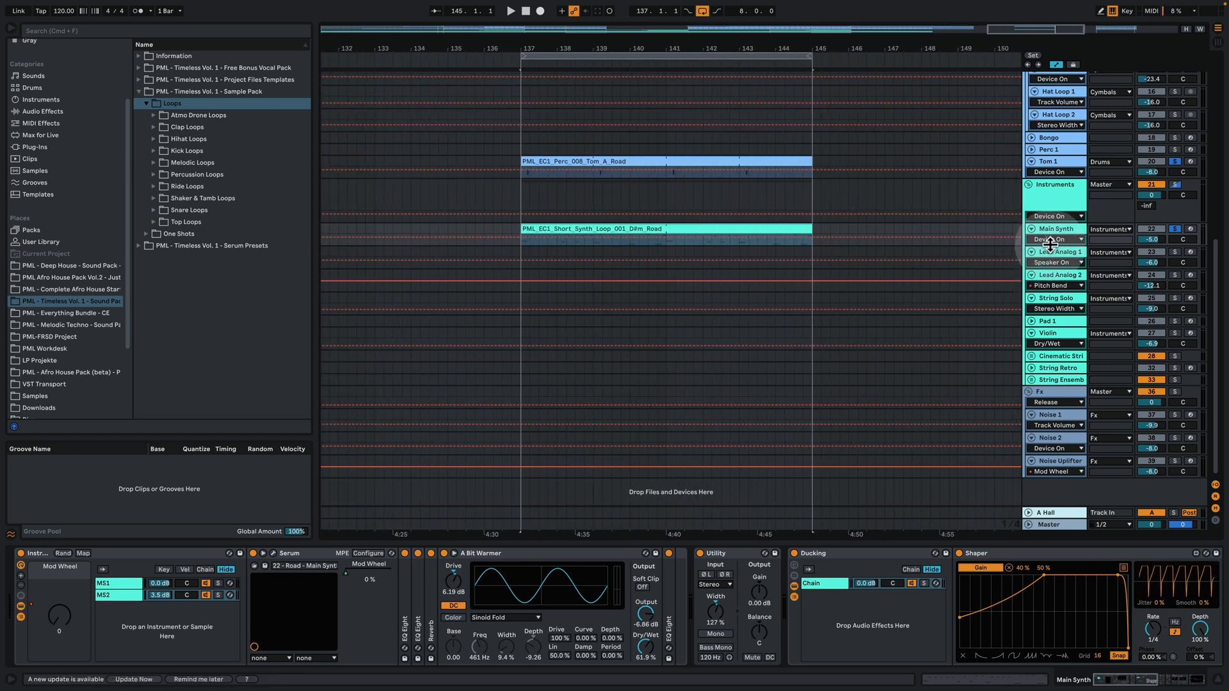
left_click_drag(1045, 245, 1045, 288)
left_click(617, 229)
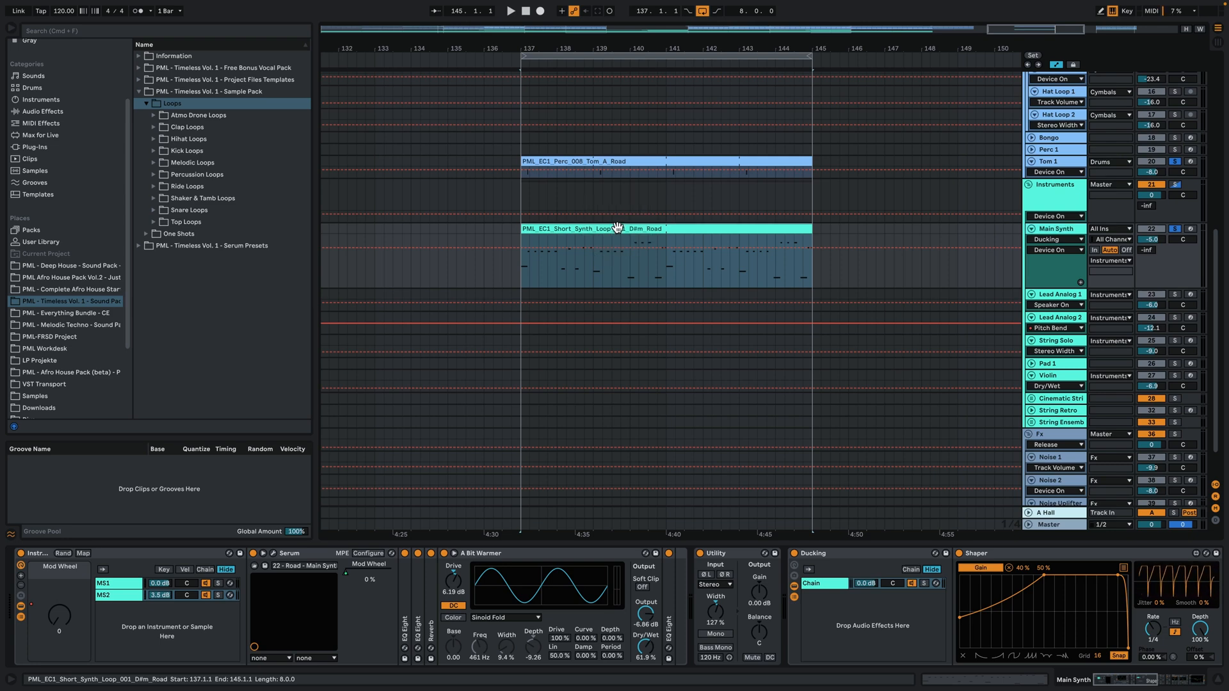
Play the Main Synth clip with its notes open, stop, and enlarge the piano roll rows until note names show.
key("space")
double_click(617, 228)
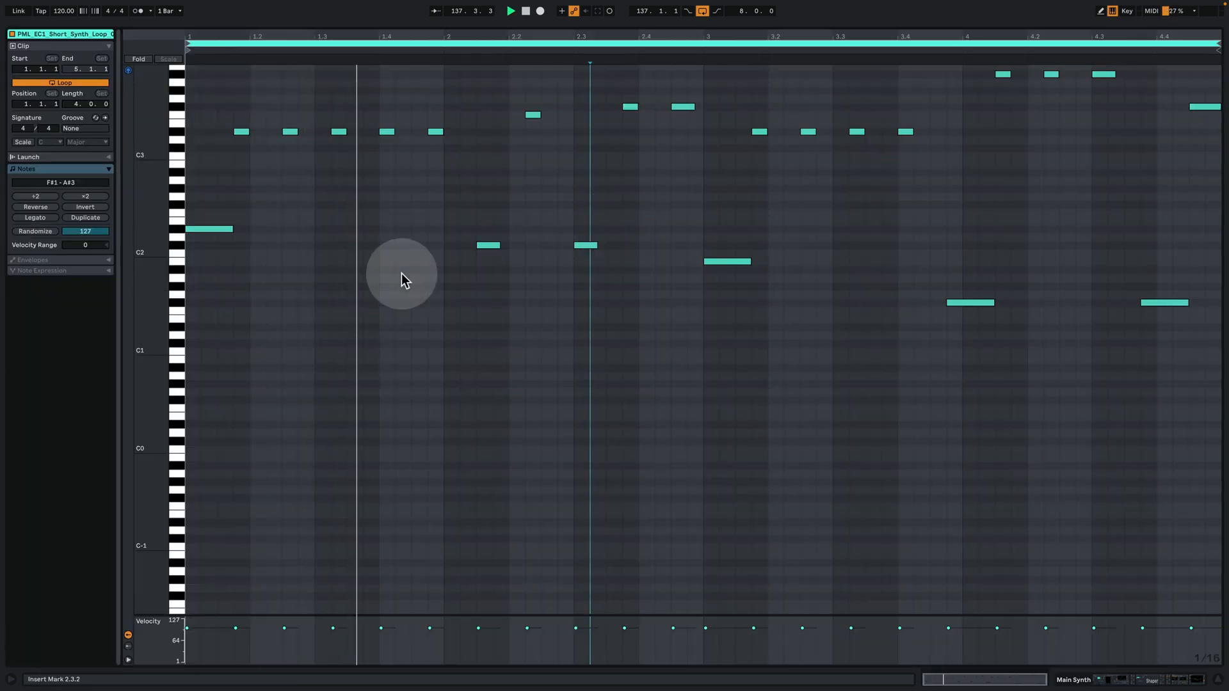
left_click(363, 329)
scroll(442, 377, "up", 3)
left_click_drag(145, 311, 179, 371)
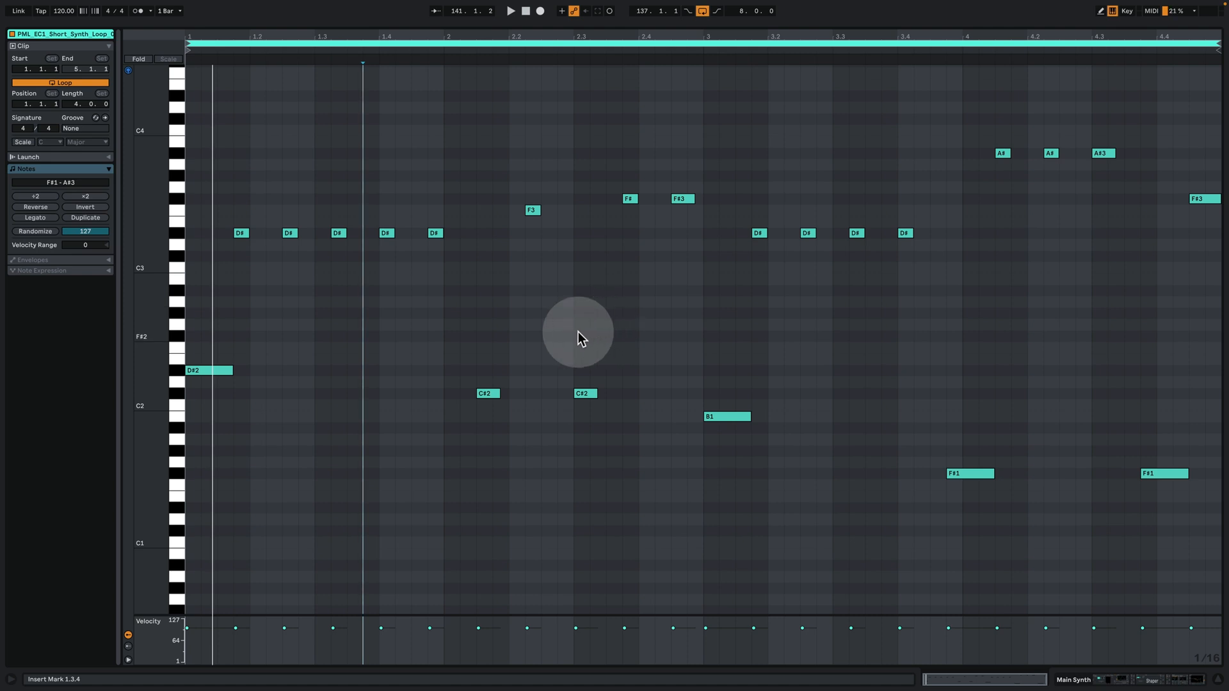
Select the first D#2 bass note of the clip to examine the bass line, and return to the Main Synth devices.
left_click(263, 433)
left_click(228, 370)
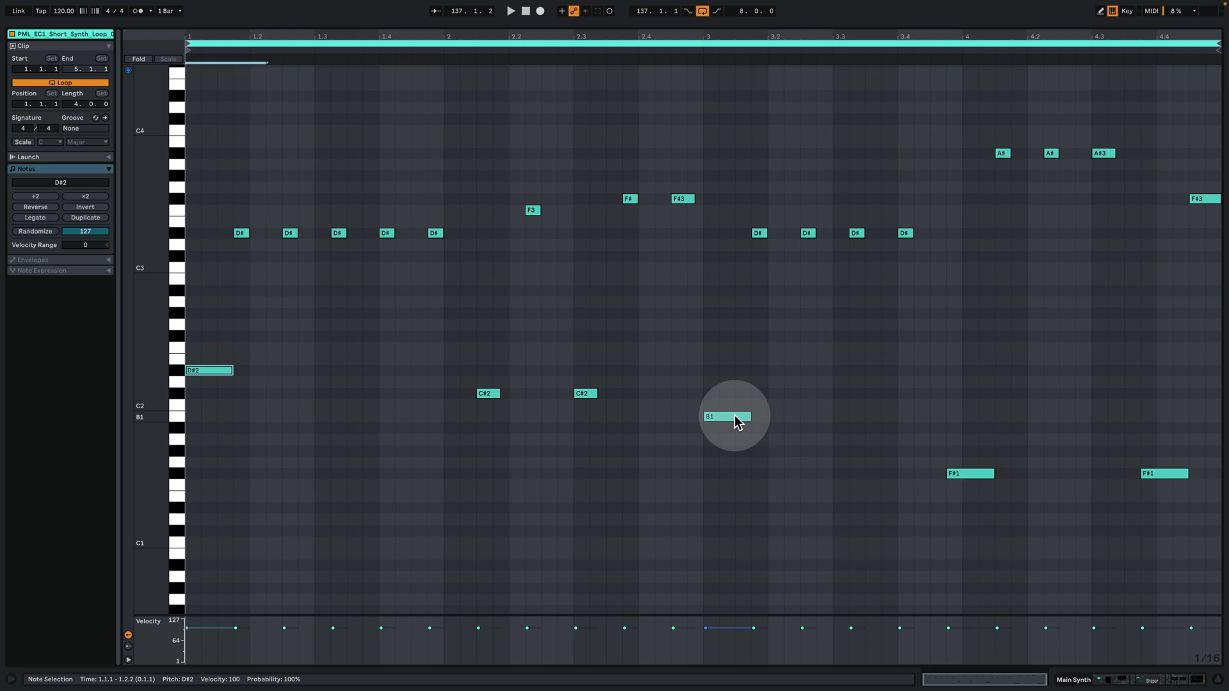
left_click(1141, 684)
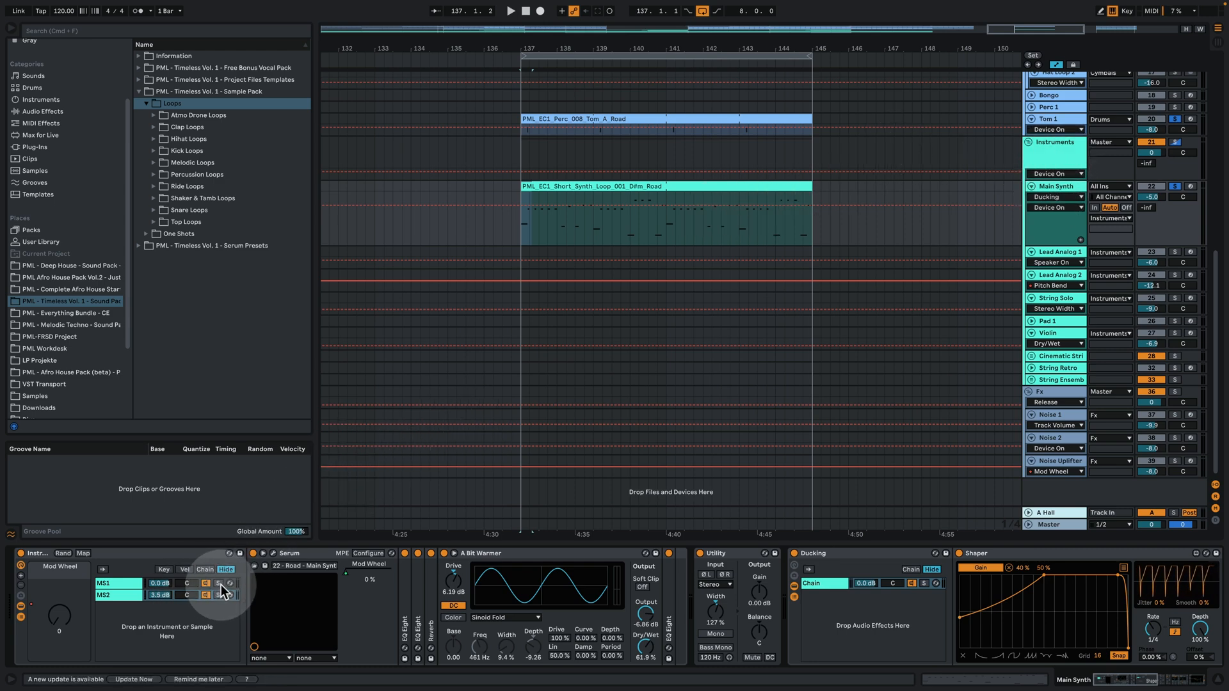
Open the Serum instrument of the MS1 chain, move its window away from the clips, and solo the chain.
left_click(108, 583)
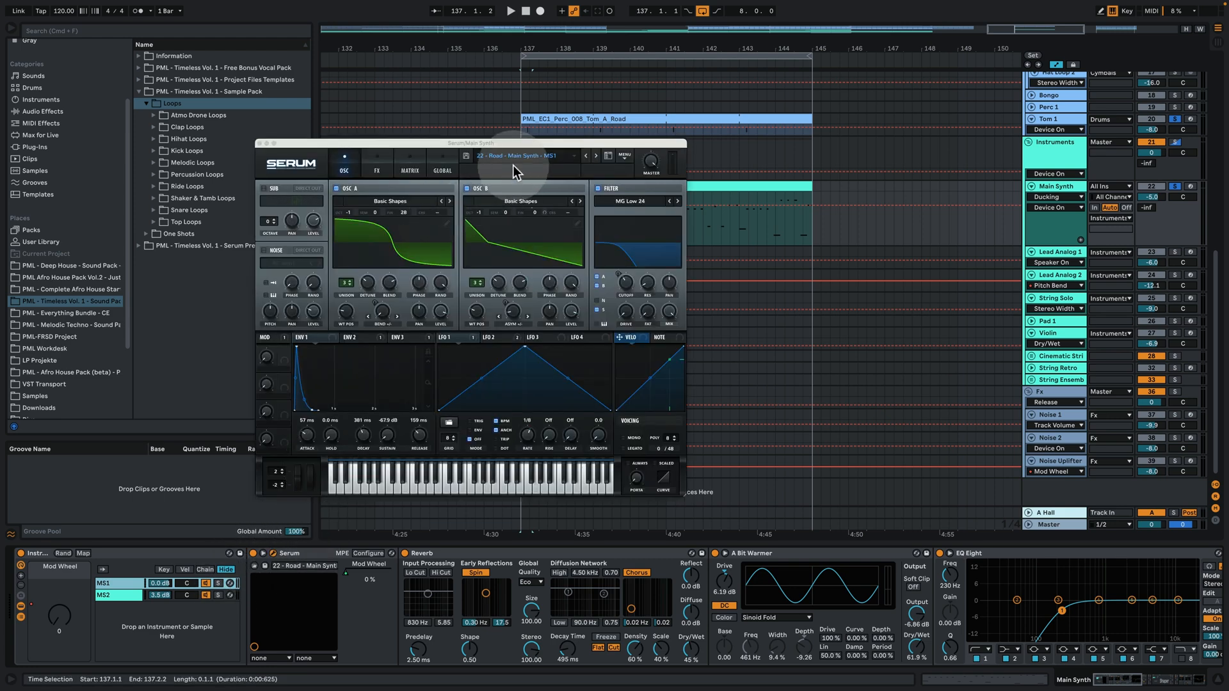
left_click_drag(505, 142, 343, 106)
left_click(226, 584)
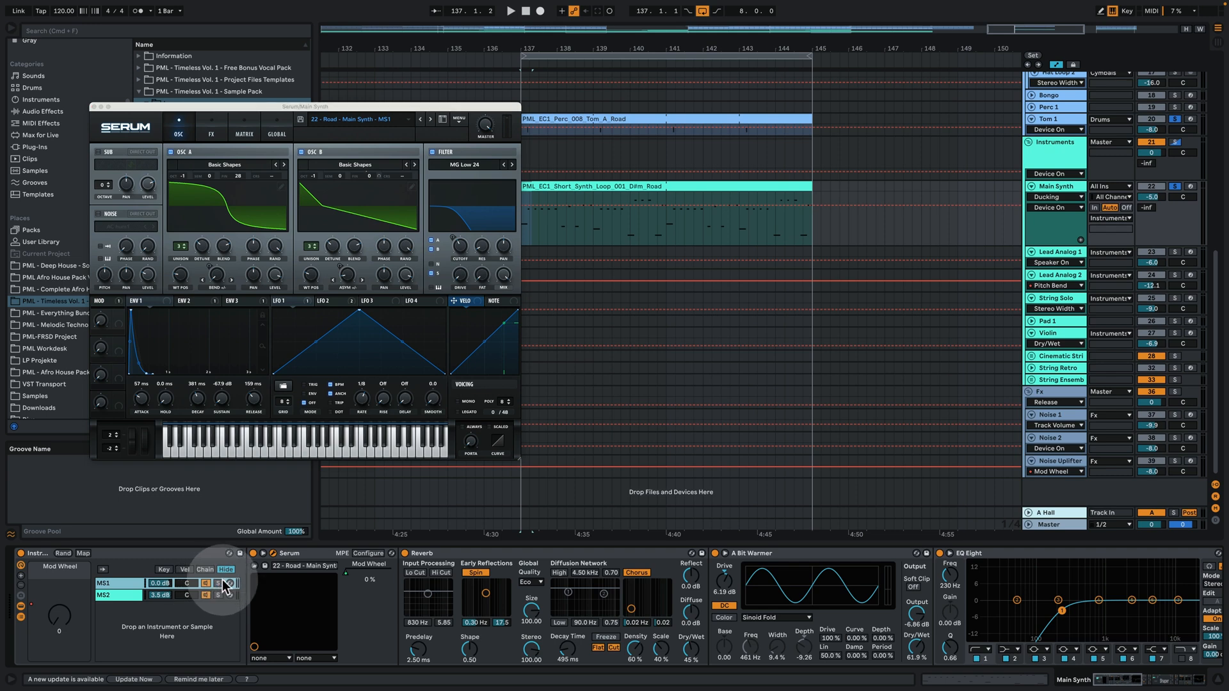
Play the soloed MS1 chain from bar 137 with its Serum window open, and stop.
left_click(380, 115)
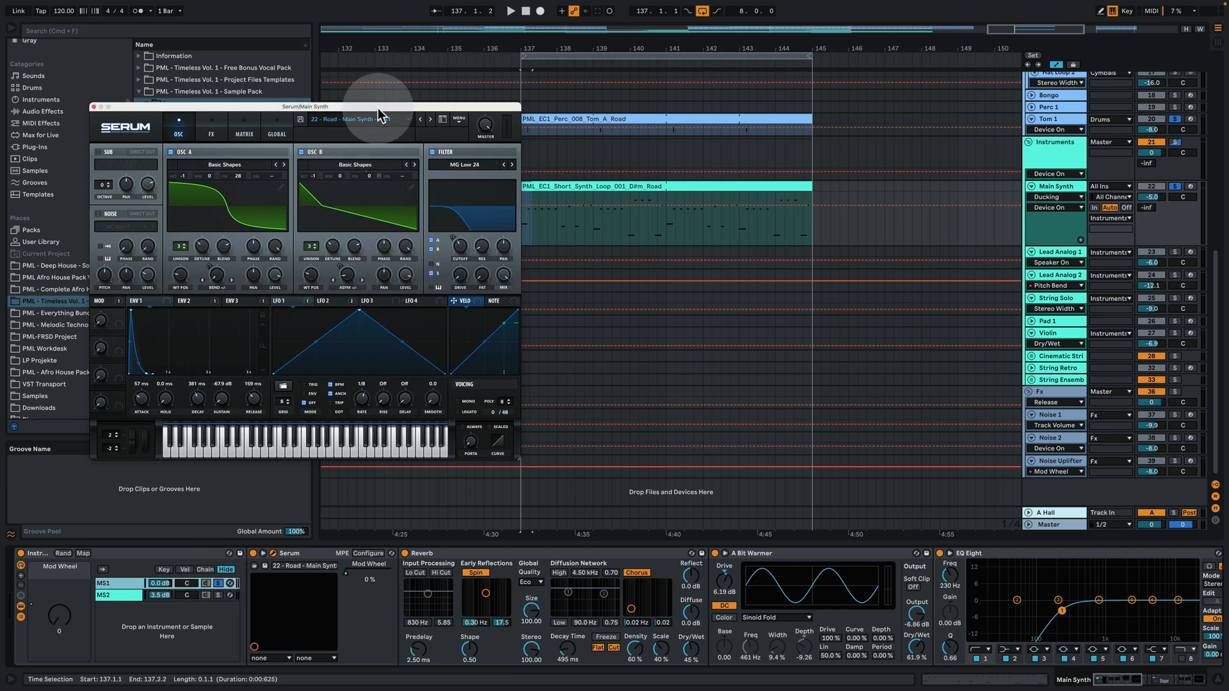
key("space")
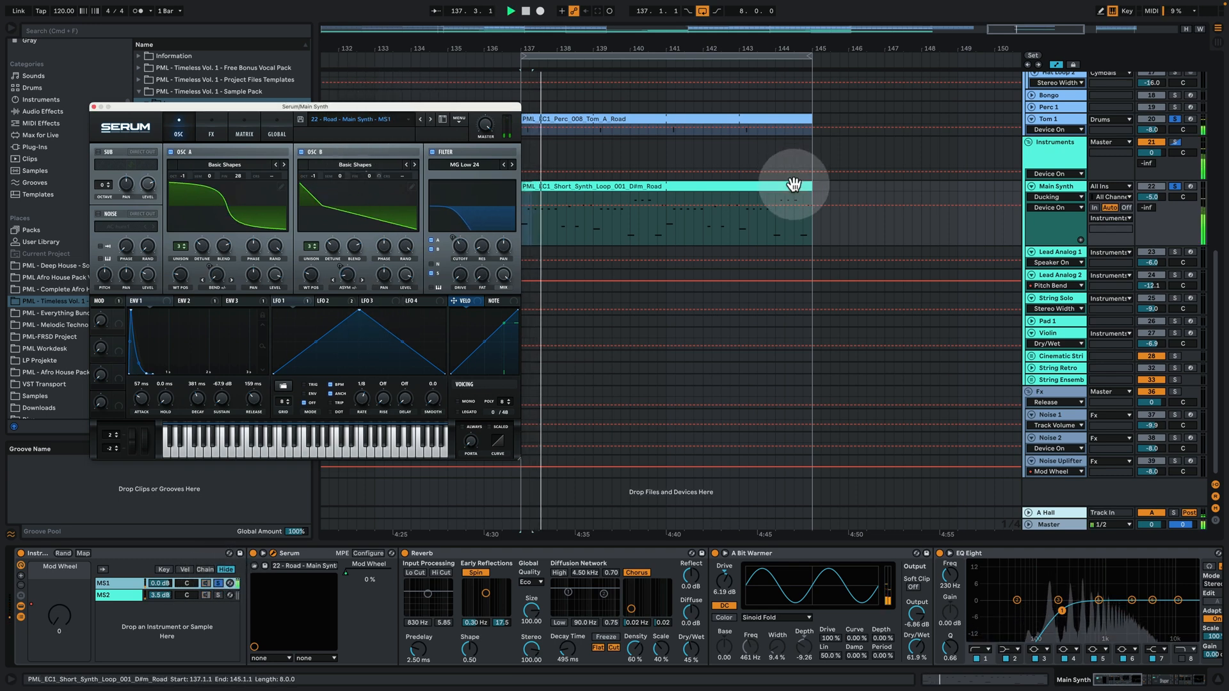
left_click(1159, 199)
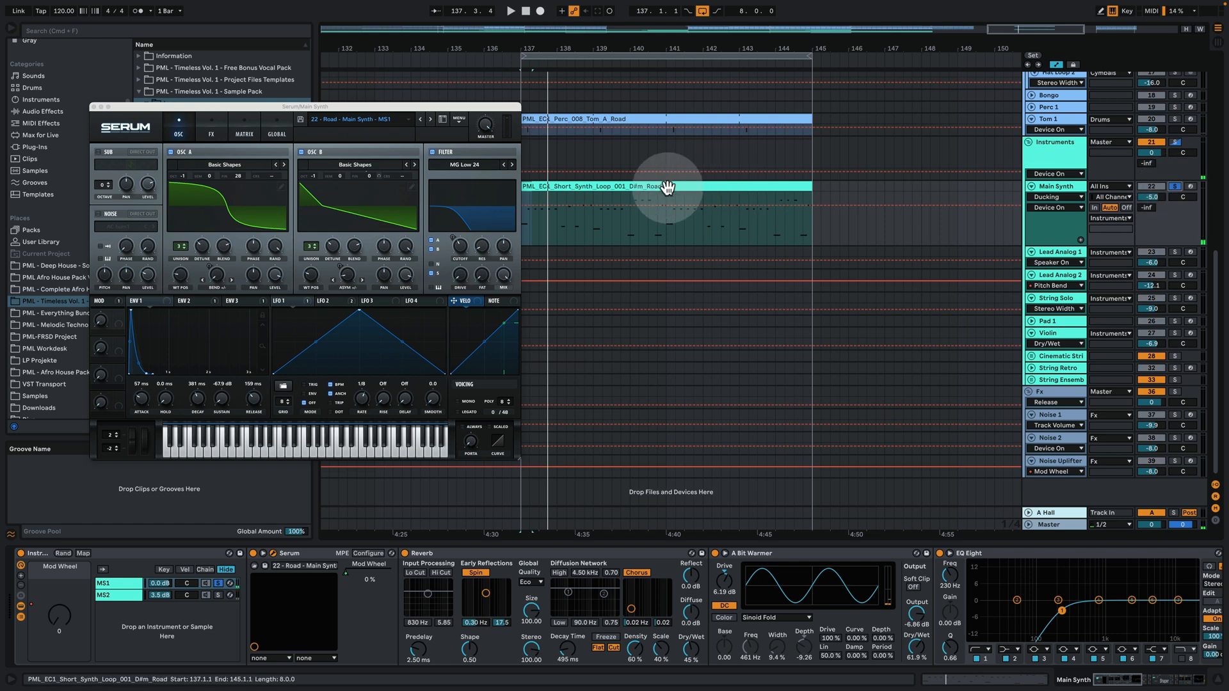
left_click_drag(470, 107, 453, 100)
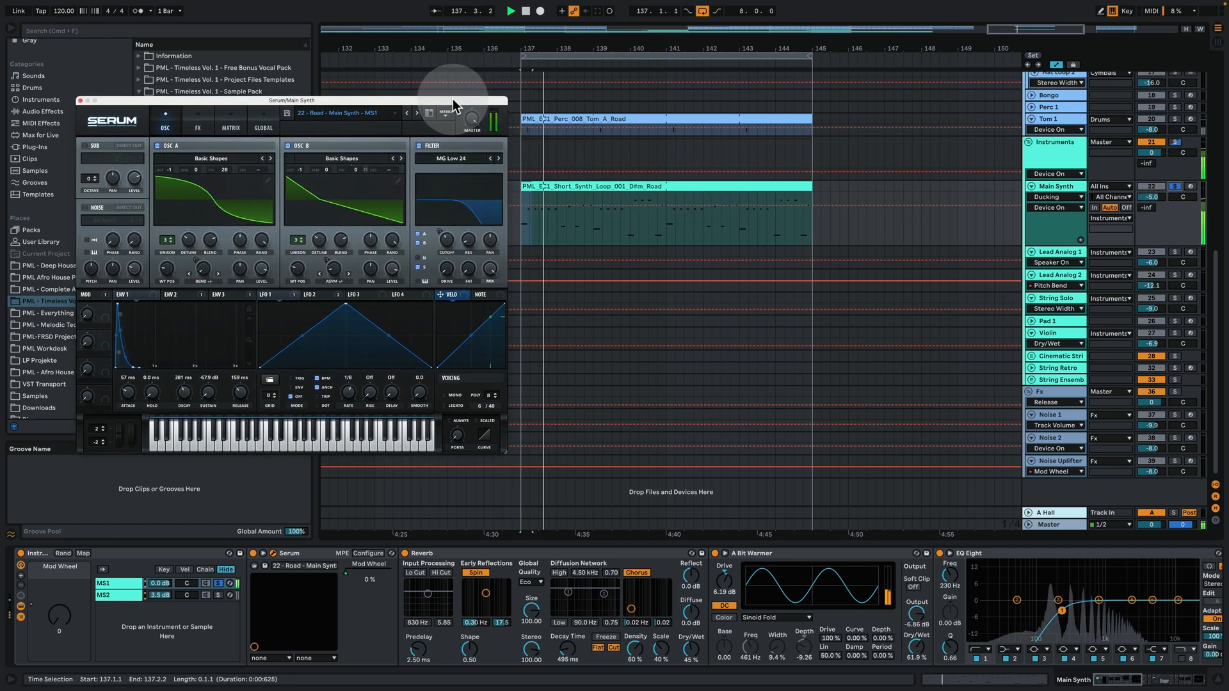
left_click(284, 158)
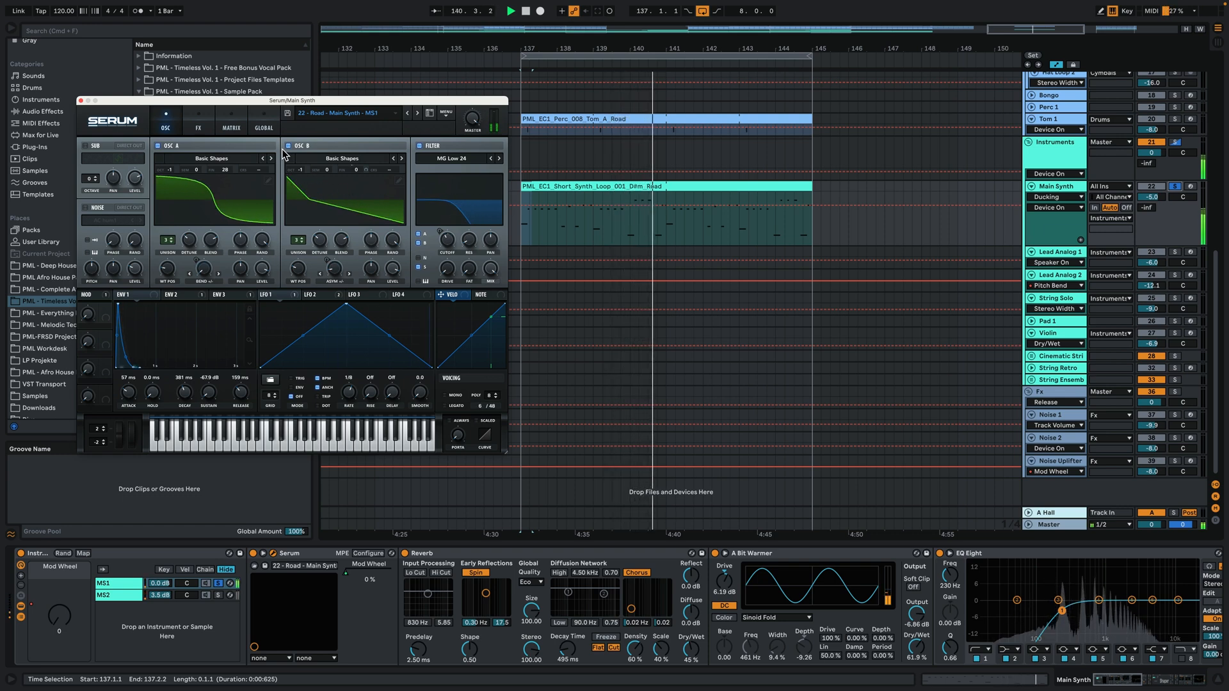
key("space")
Look at the warp mode lists of oscillators A and B in Serum, closing each without changing the mode.
left_click(241, 238)
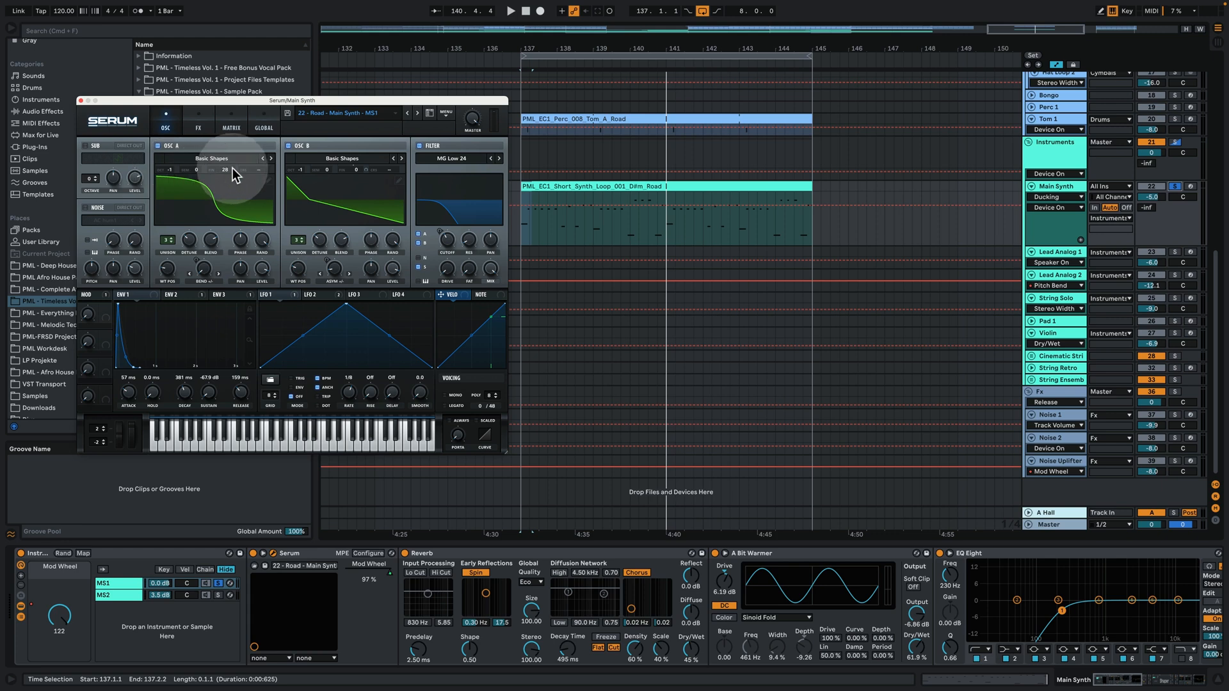
left_click(210, 282)
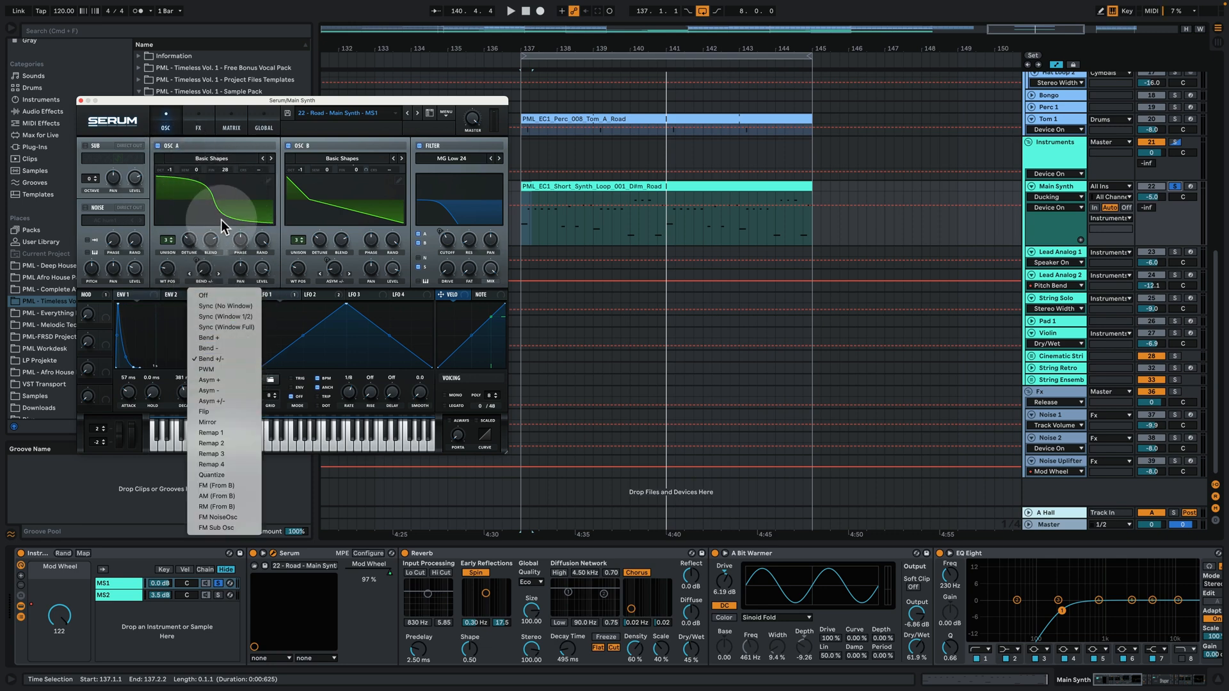
left_click(338, 102)
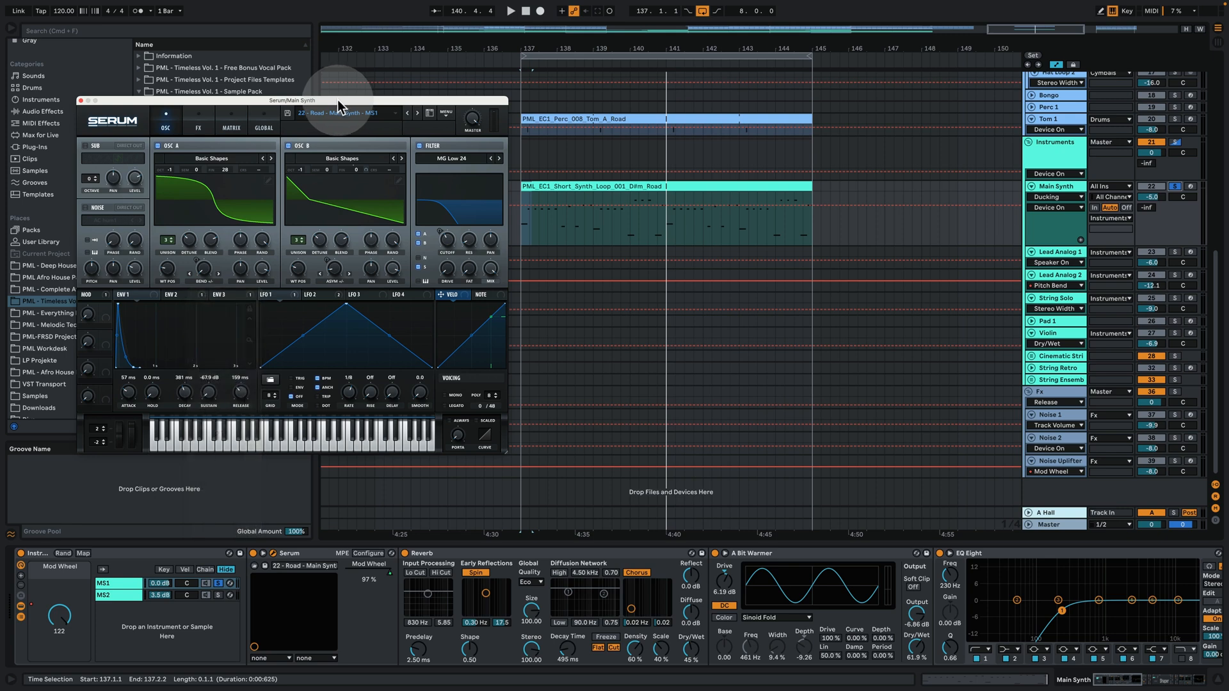
left_click(343, 284)
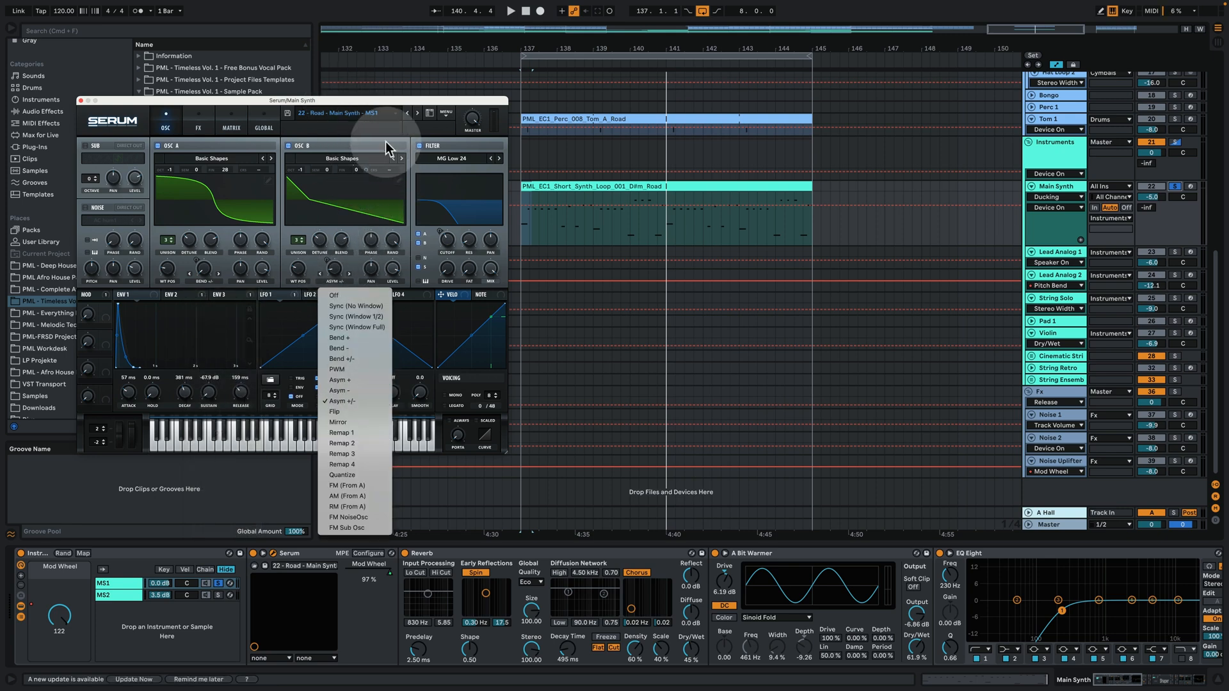
left_click(382, 105)
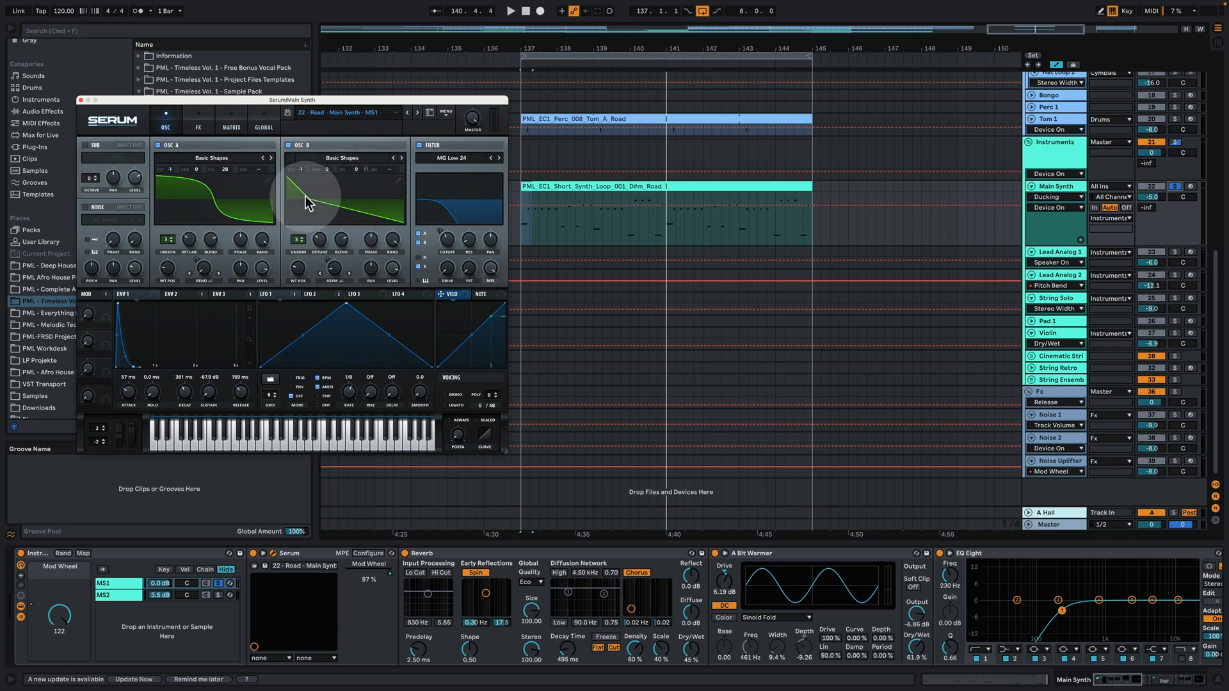
Check the unison detune and blend values of oscillators A and B in Serum.
left_click(326, 242)
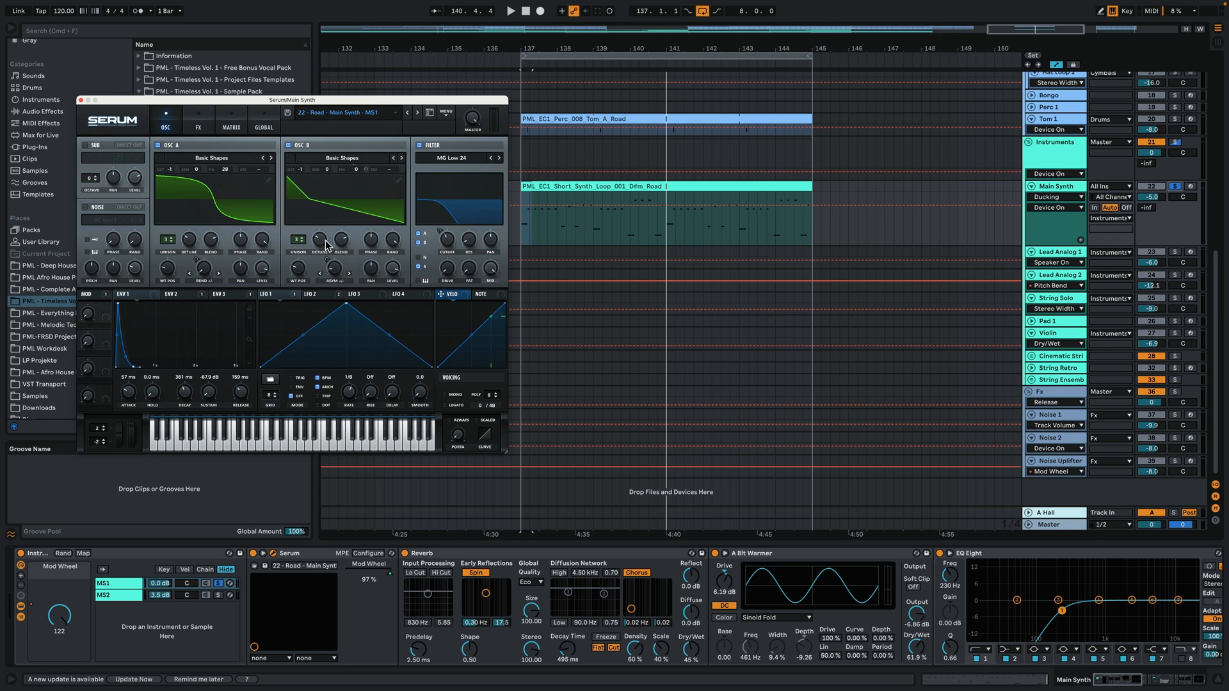
left_click(191, 242)
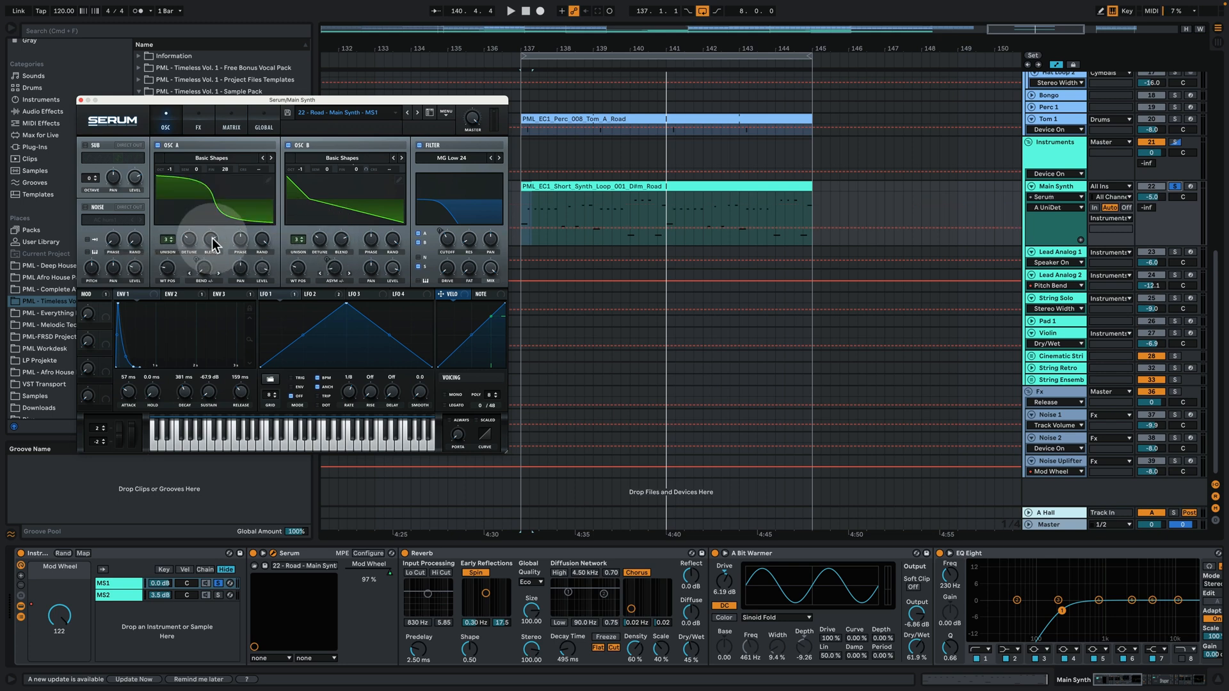
left_click(344, 243)
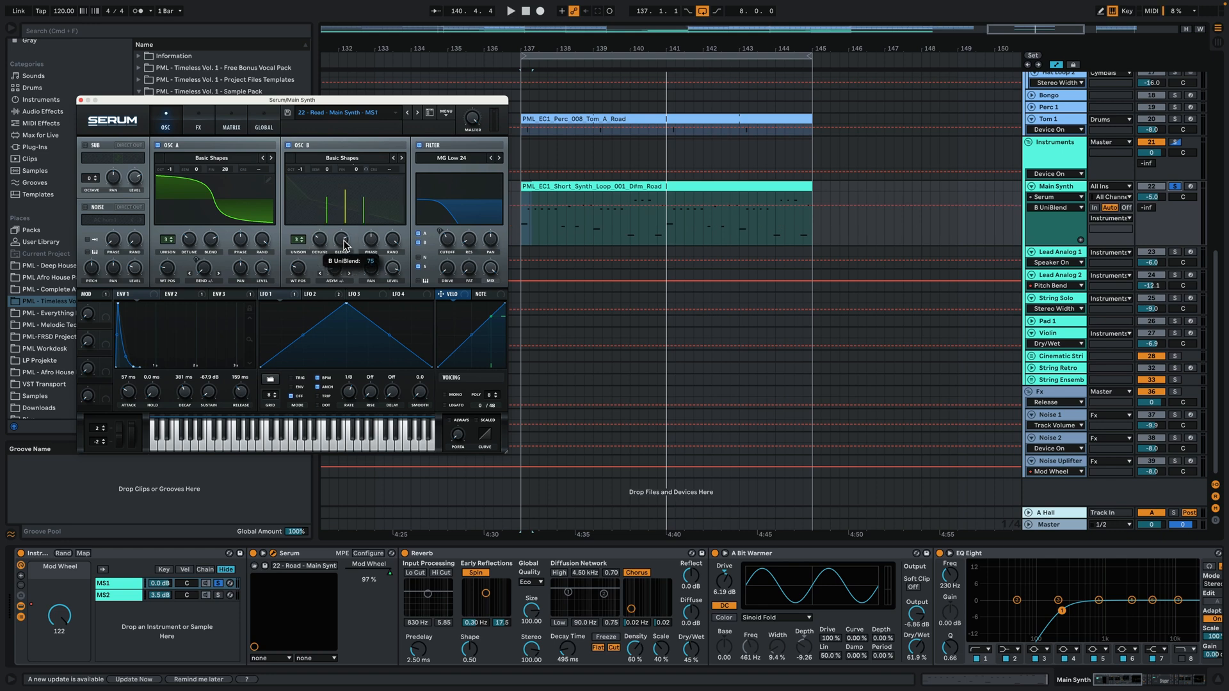
left_click(209, 244)
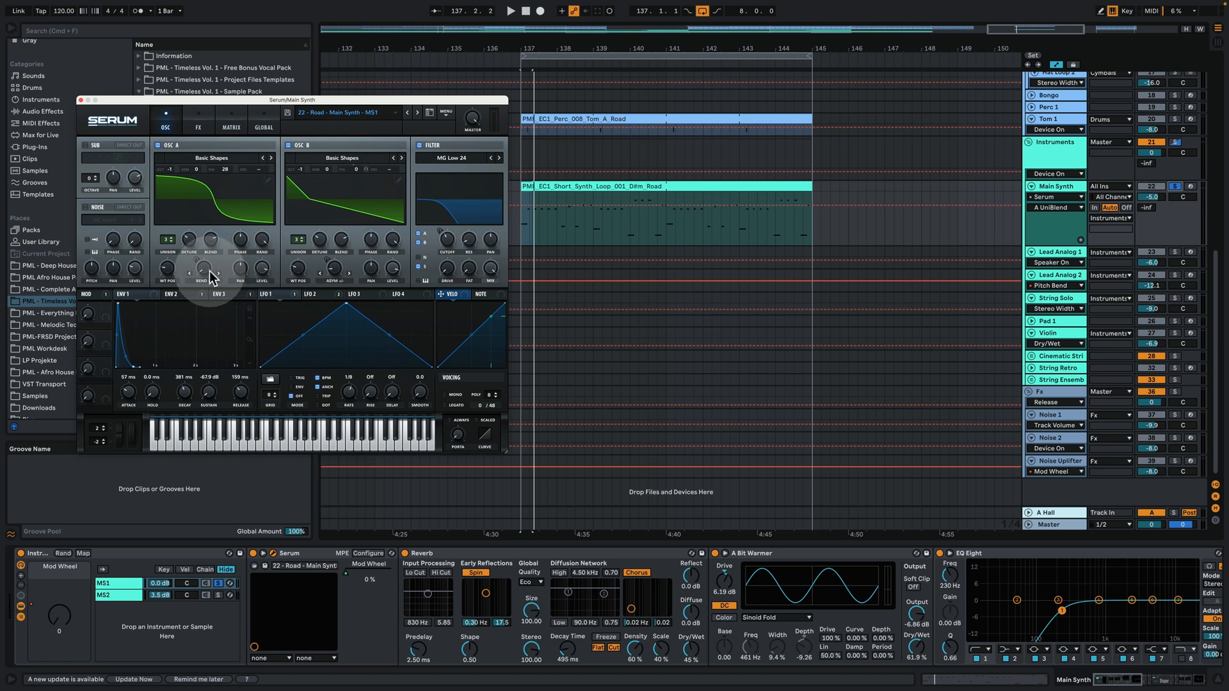
Check which modulator is assigned to oscillator B's warp amount, play the soloed MS1 sound, and stop.
mouse_move(332, 270)
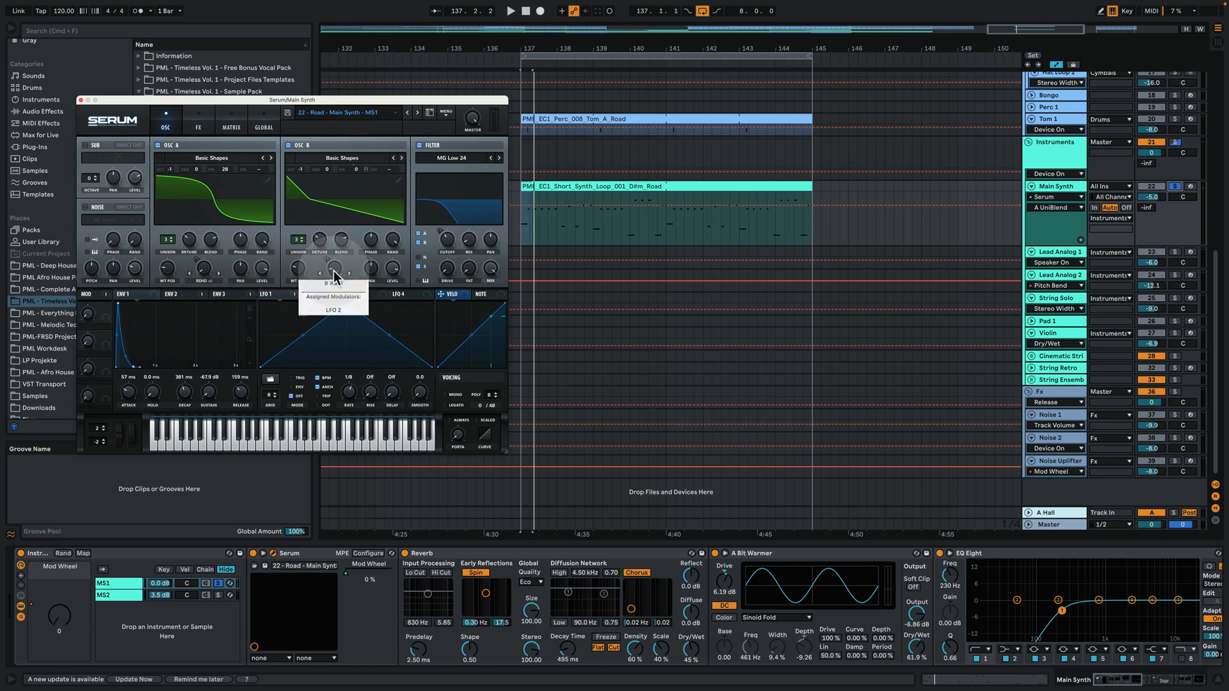
key("space")
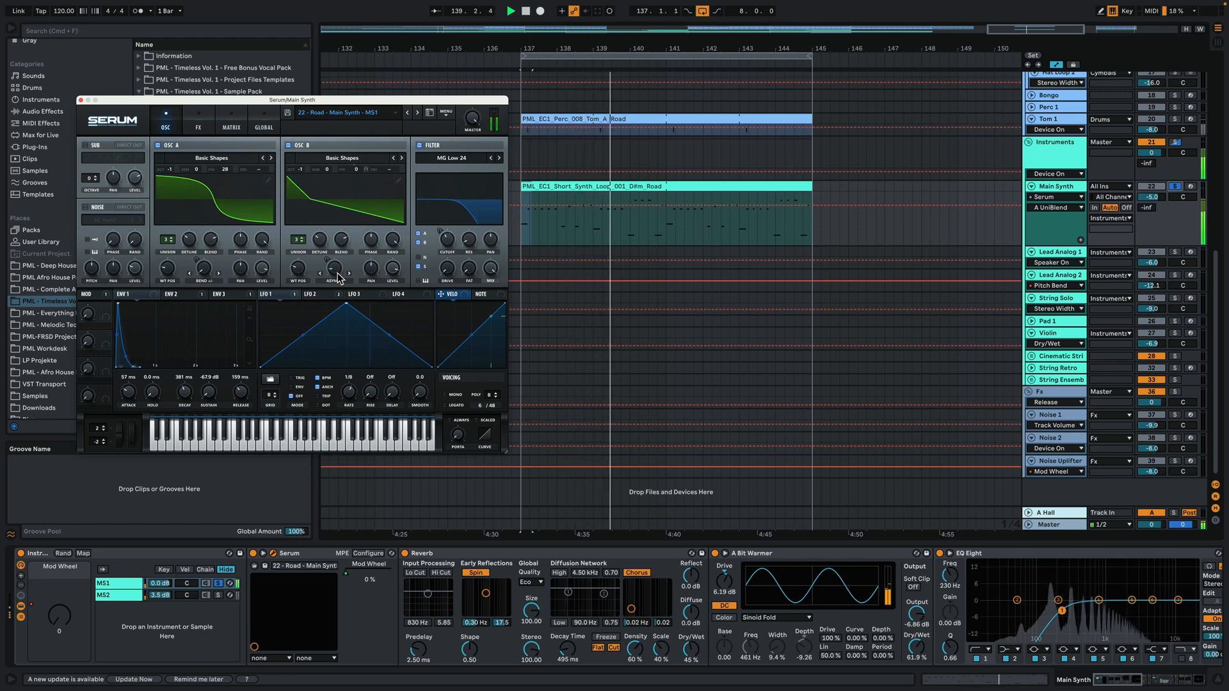
key("space")
View the Sidechain compressor on the Instruments group, return to the Main Synth devices, and replay the synth from bar 137.
left_click(1050, 154)
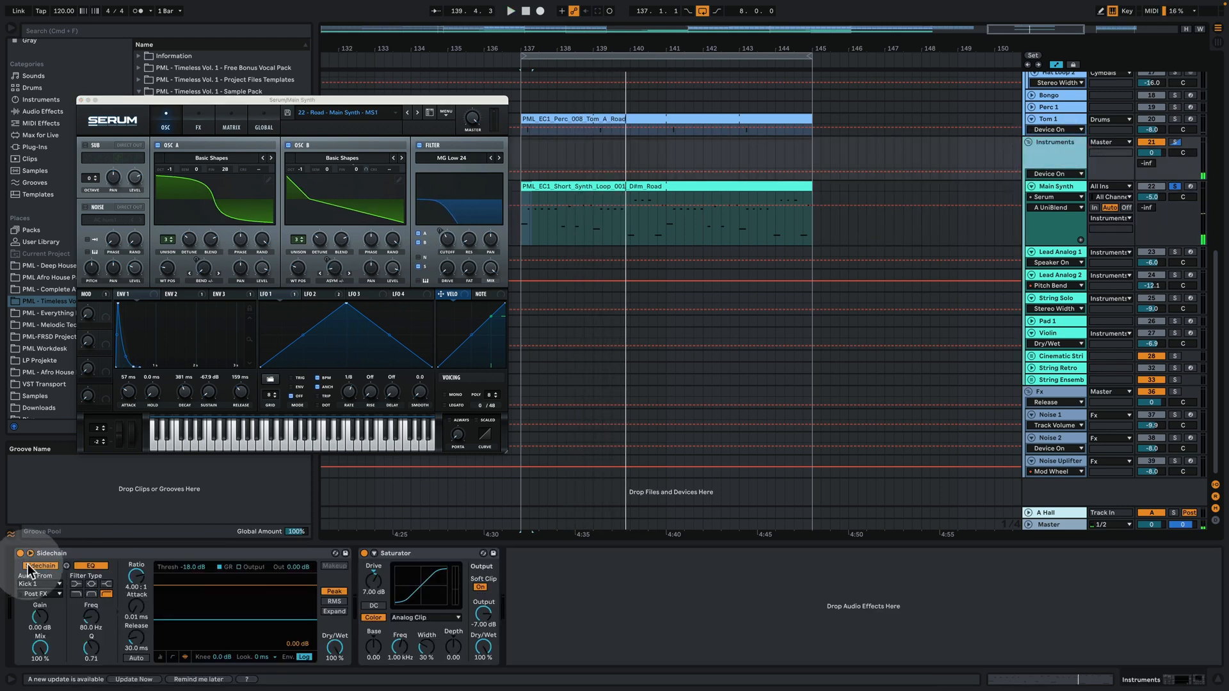
left_click(1065, 186)
key("space")
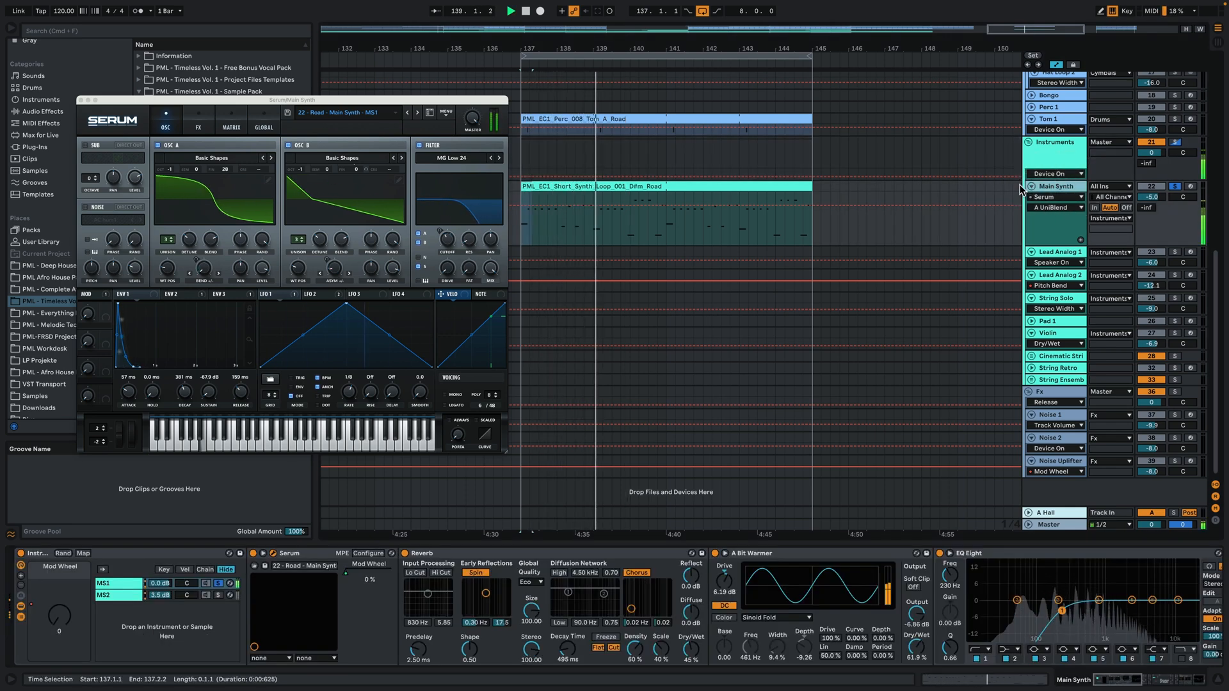
key("space")
View Envelope 1, Envelope 2, LFO 1 and LFO 2 in Serum, leaving the LFO 2 curve displayed.
left_click(131, 294)
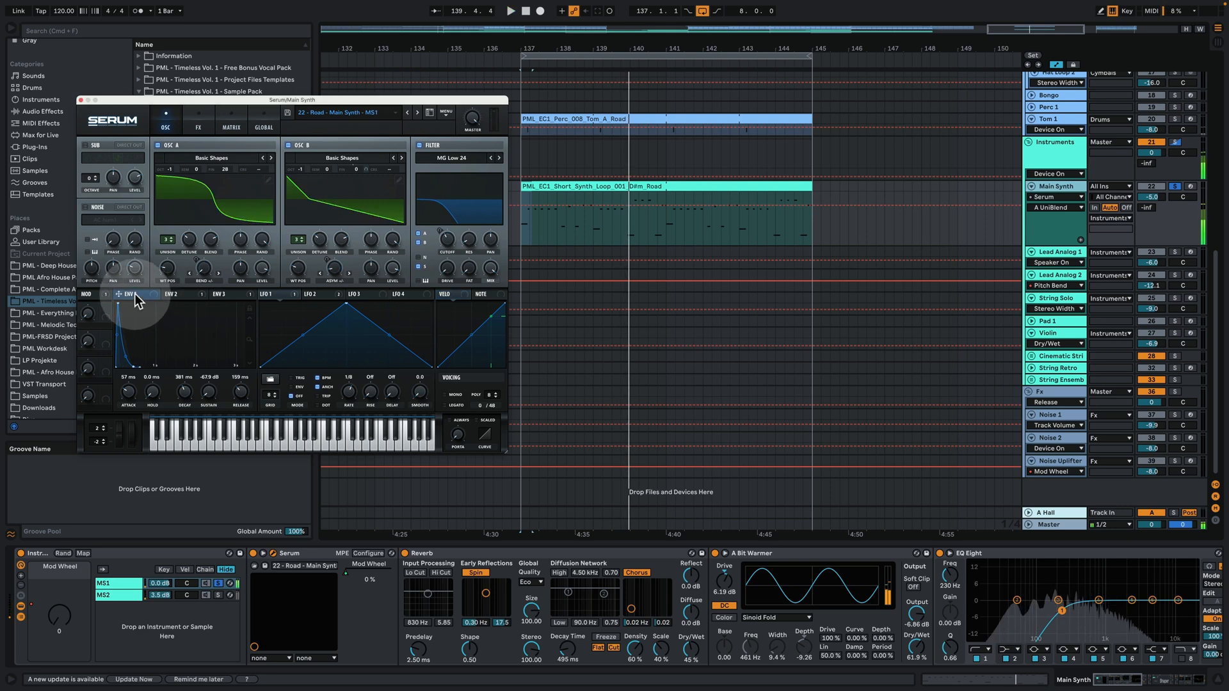
left_click(180, 295)
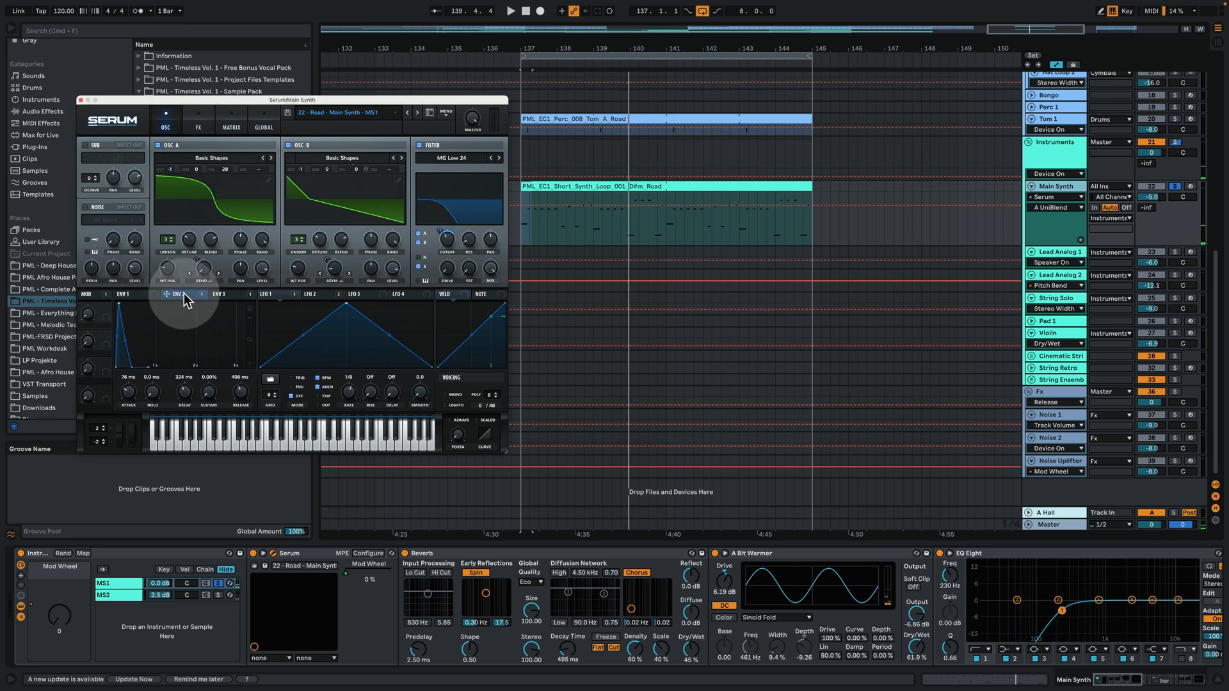
left_click(286, 293)
left_click(315, 295)
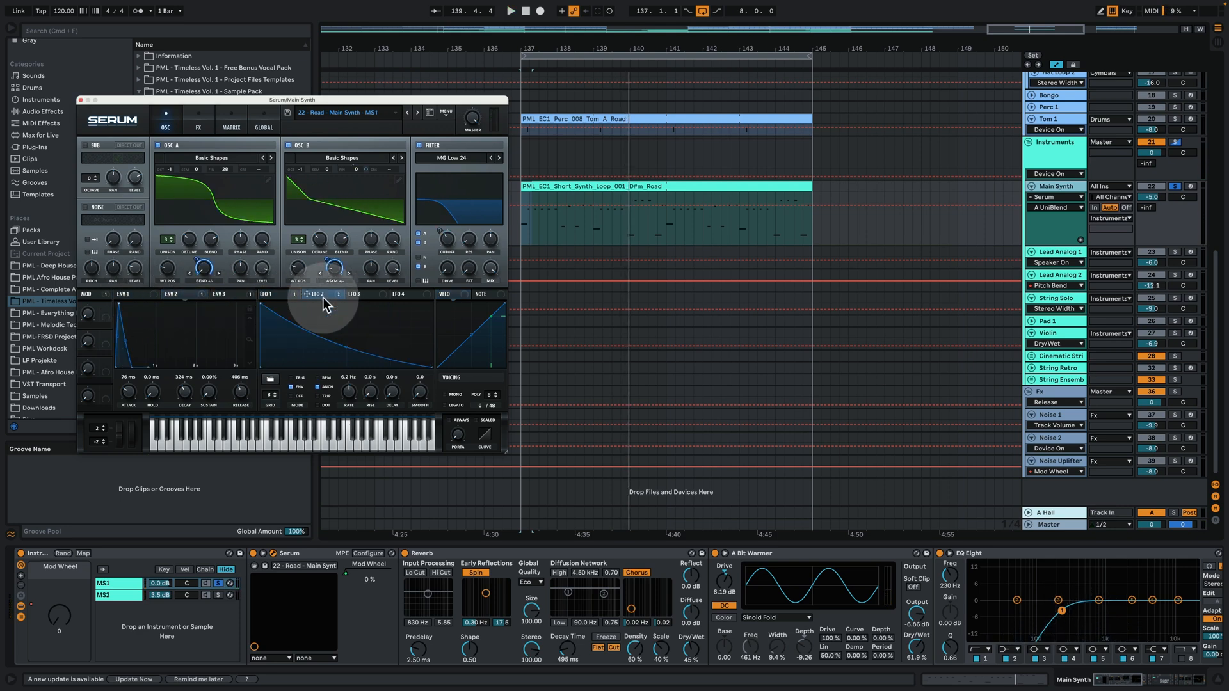
left_click_drag(325, 295, 200, 249)
Play the soloed MS1 sound with LFO 2 displayed, stop, and open Serum's modulation matrix.
key("space")
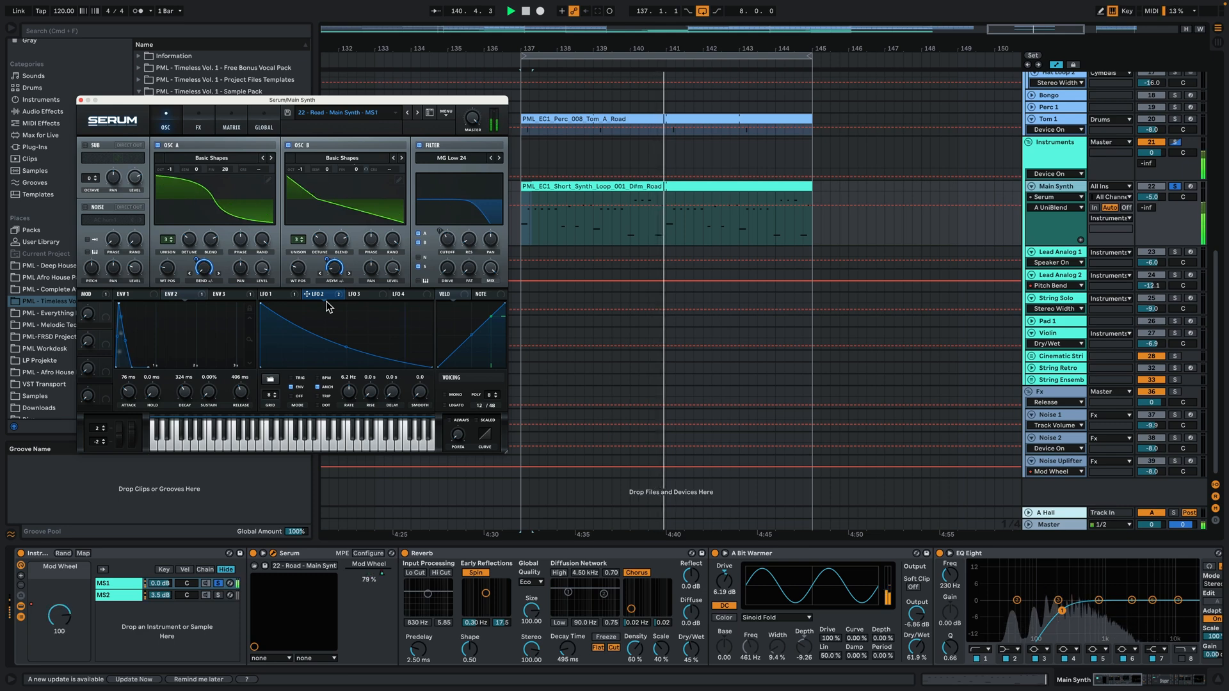
key("space")
left_click(265, 125)
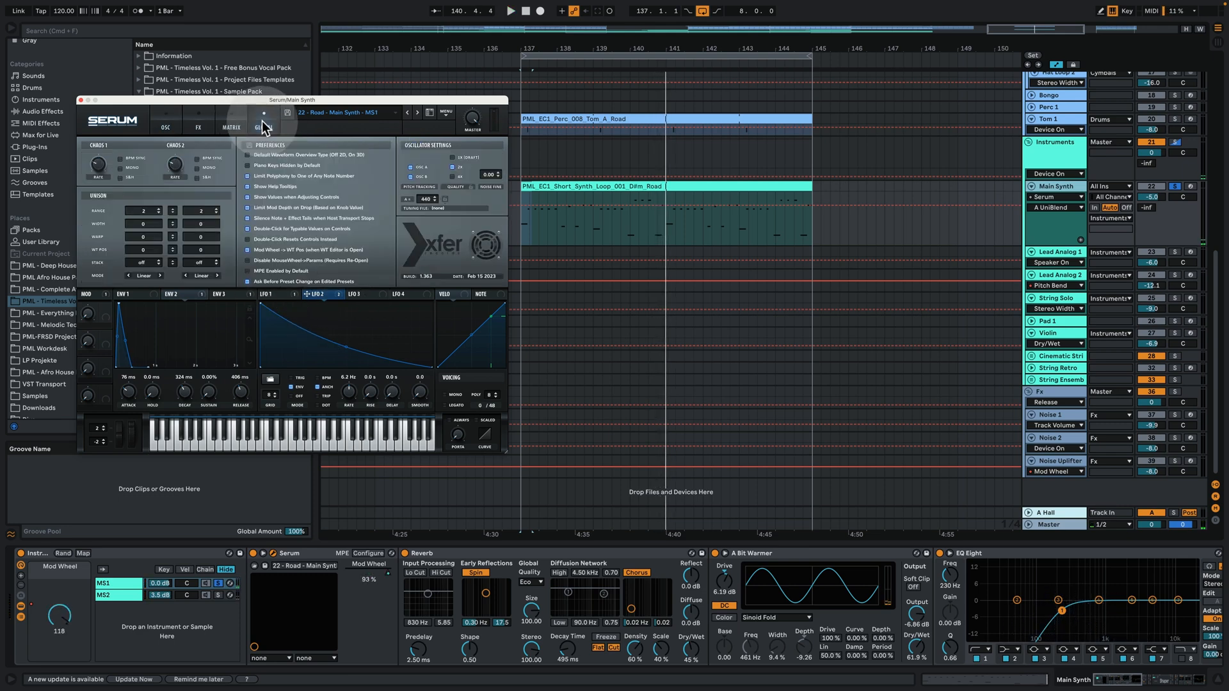
left_click(233, 126)
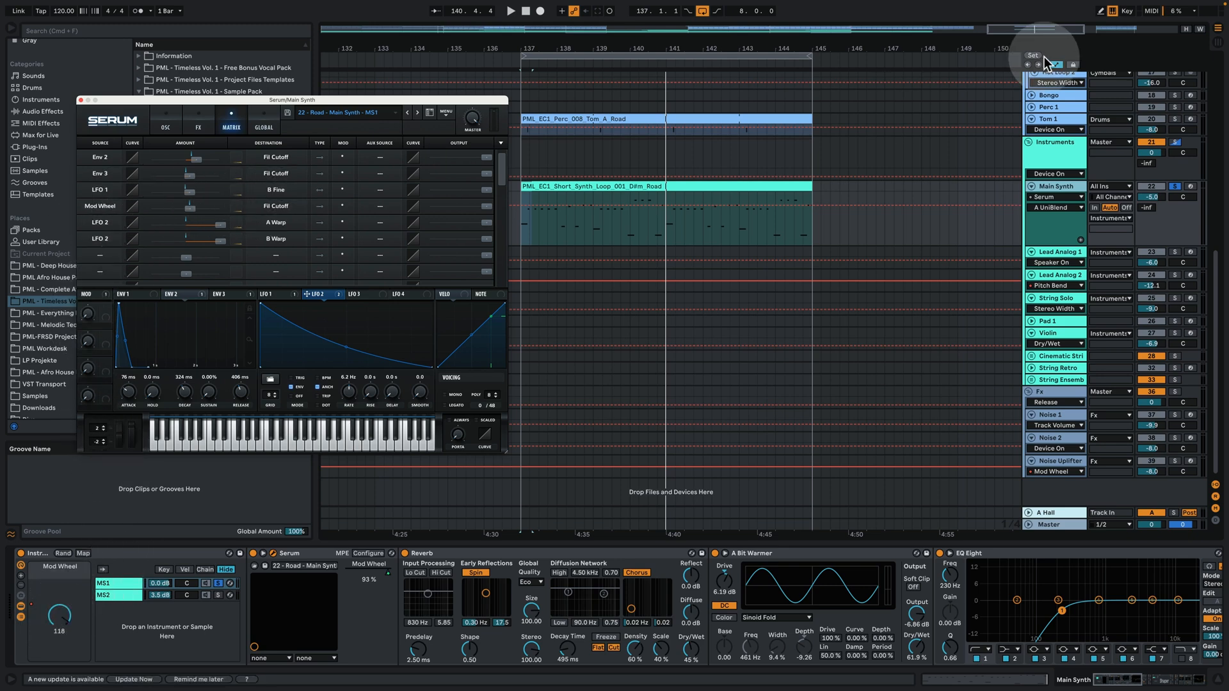
Show the Mod Wheel macro's automation on the Main Synth track, and compare Serum's oscillator page with its modulation matrix.
left_click(64, 615)
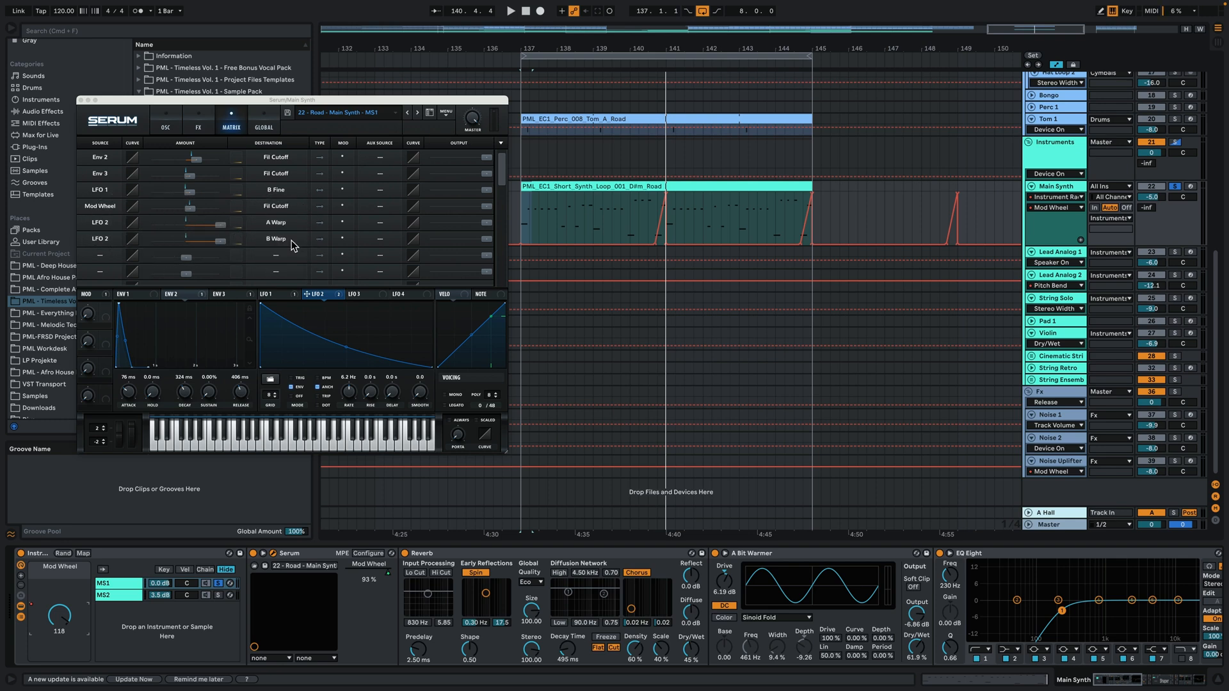
left_click(165, 126)
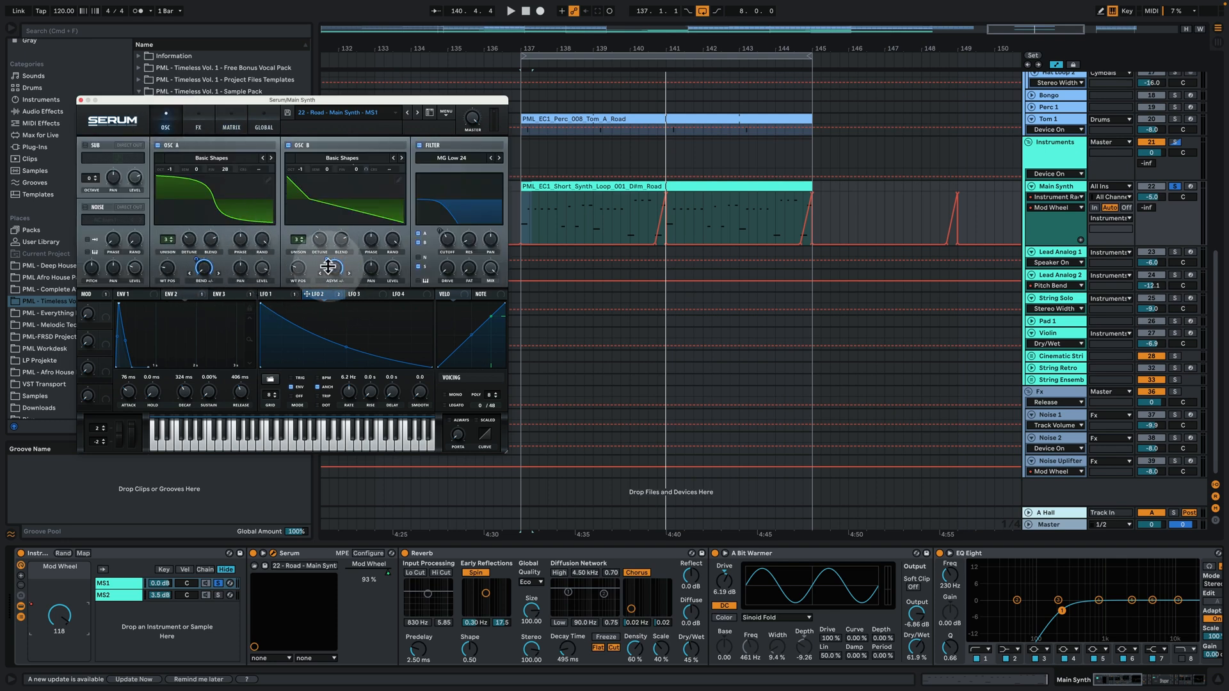
left_click(235, 119)
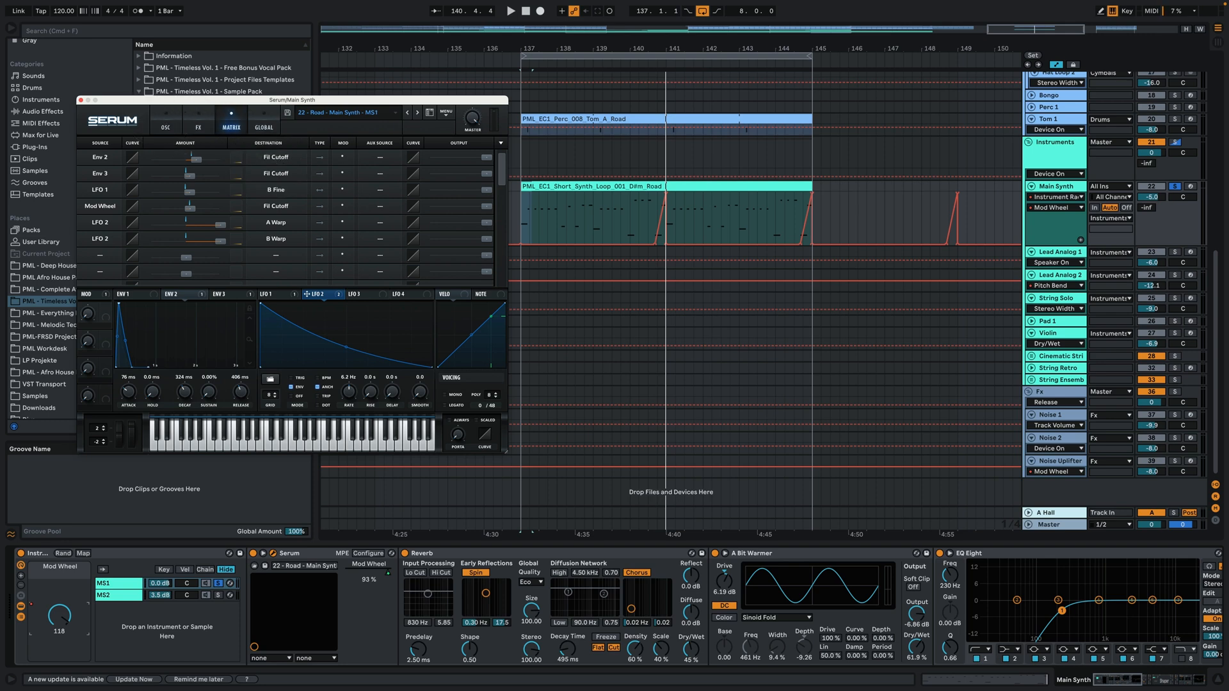
View Envelope 2 in the modulation matrix, return to Serum's oscillators, and display Envelope 1's settings.
left_click(184, 295)
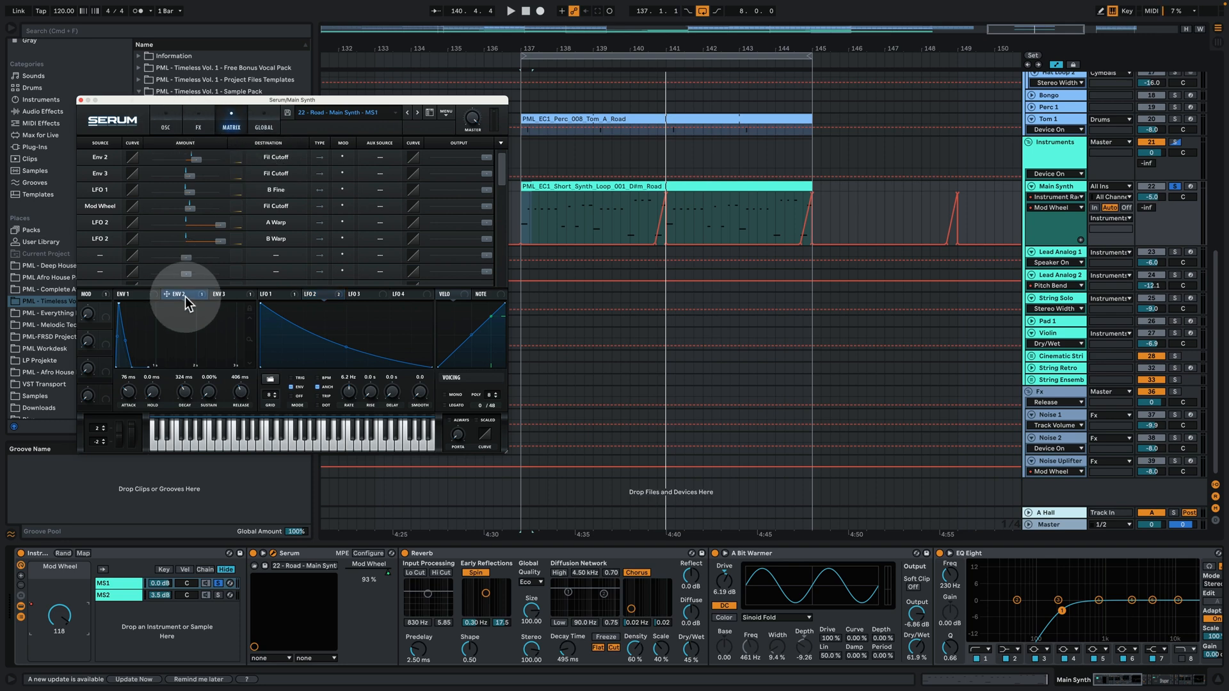
left_click(168, 122)
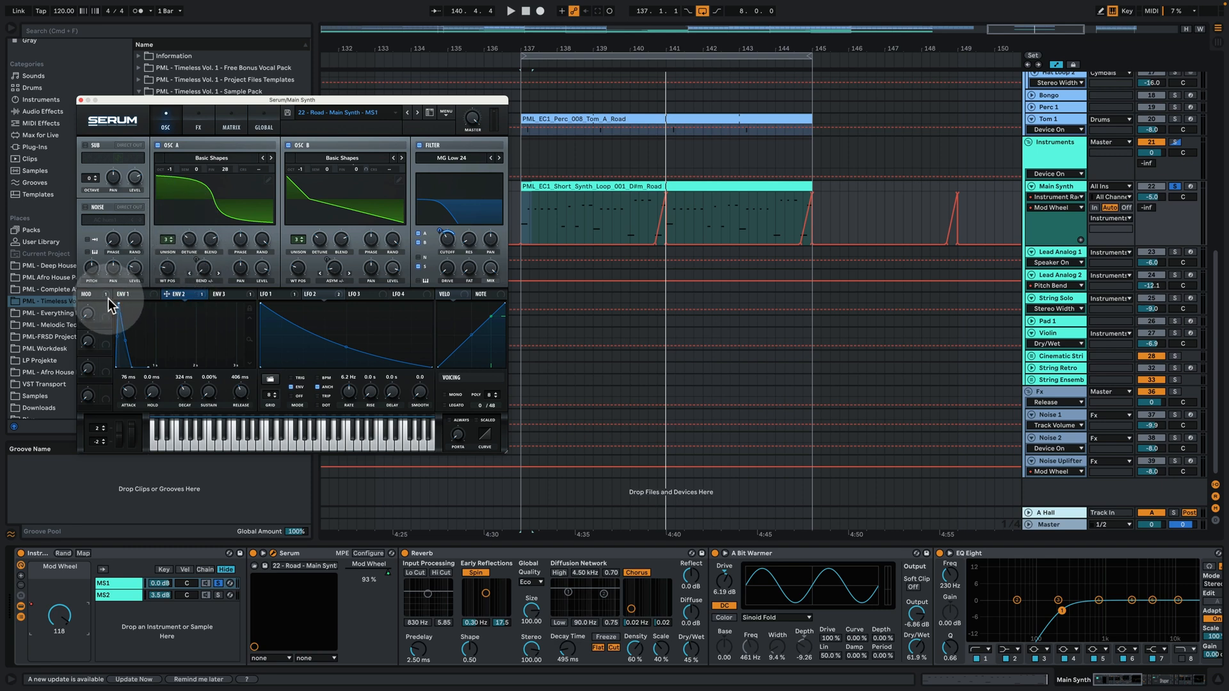
left_click(130, 295)
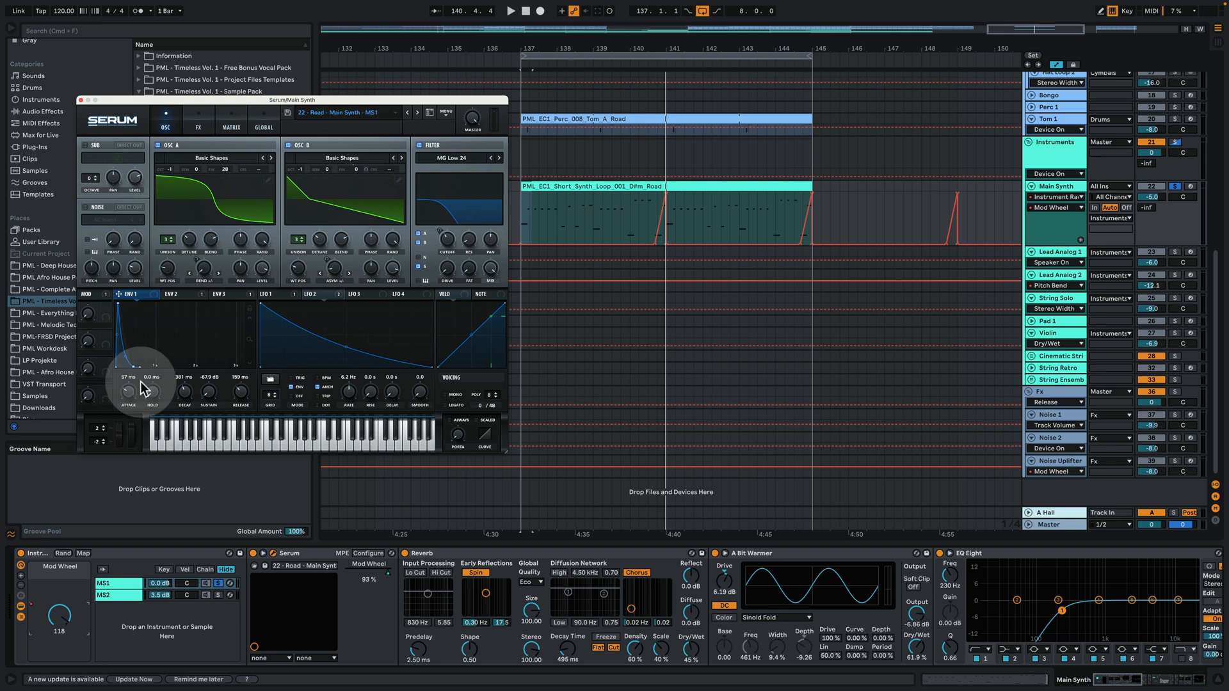
Play the soloed MS1 sound while reviewing Serum's effects rack from the EQ down to the distortion.
key("space")
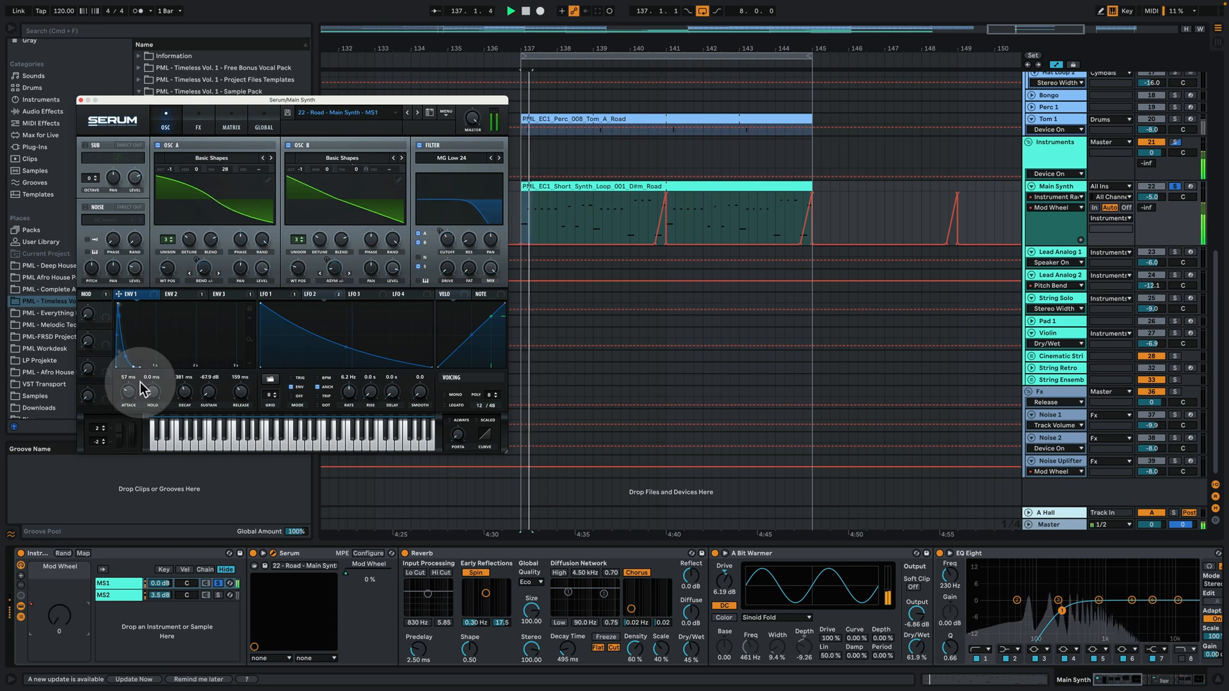
left_click(198, 126)
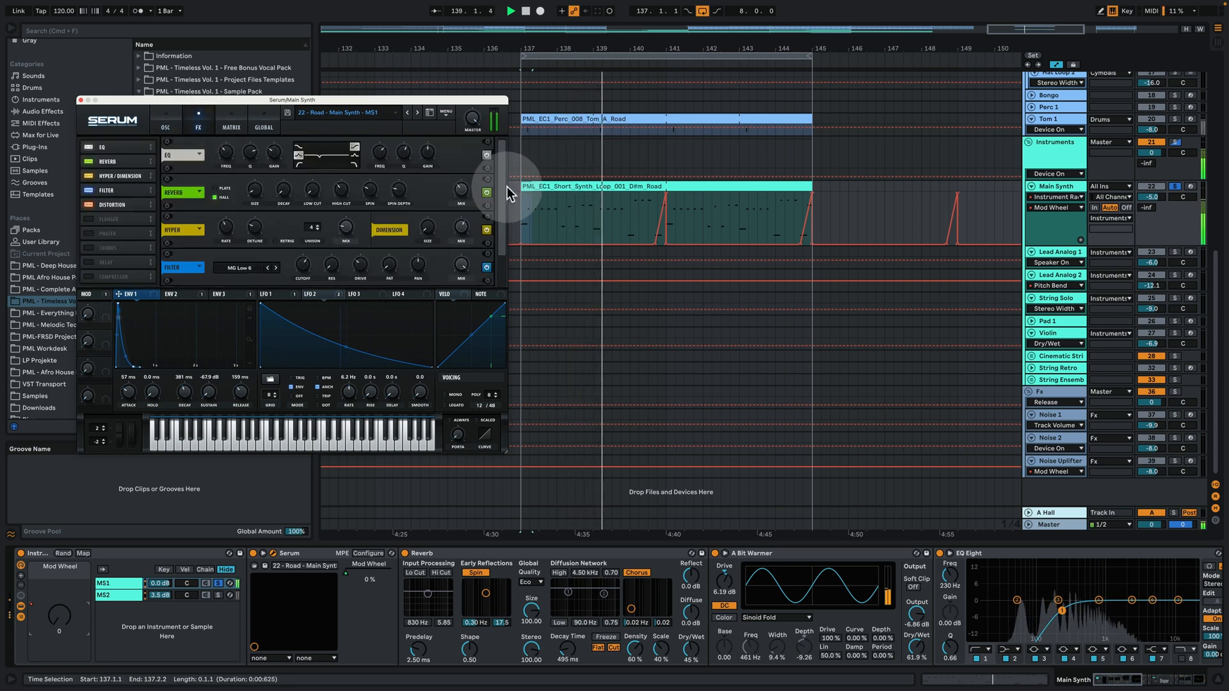
left_click_drag(504, 187, 502, 215)
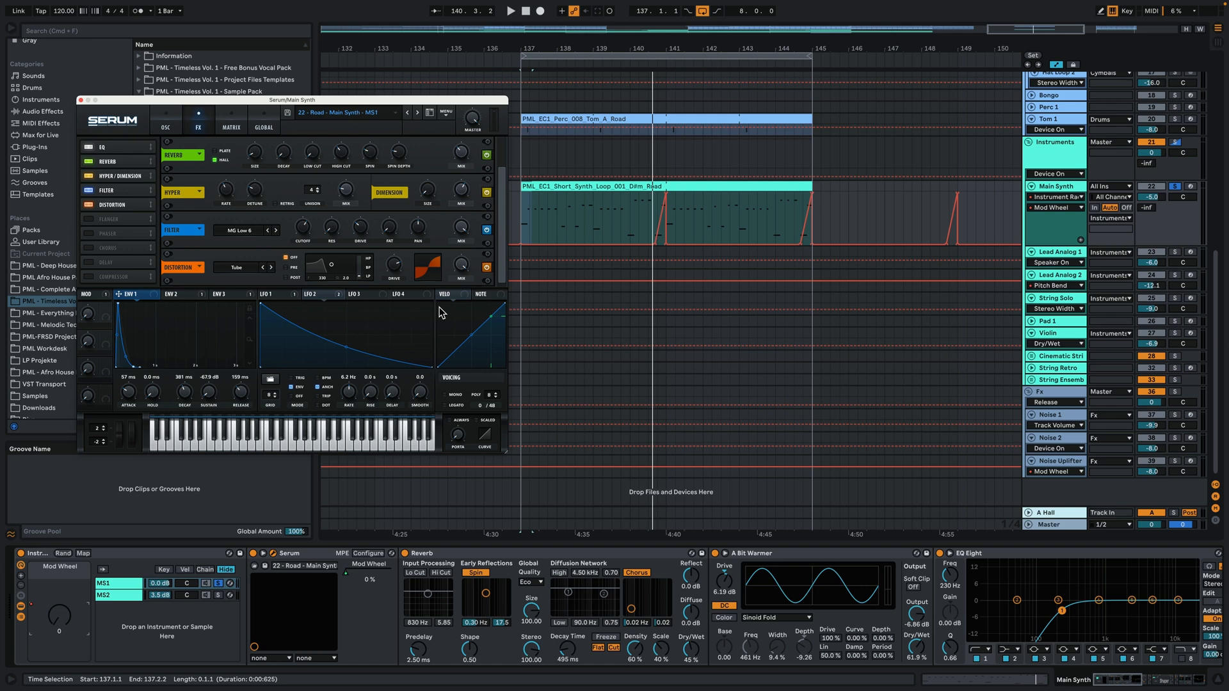
scroll(499, 212, "up", 2)
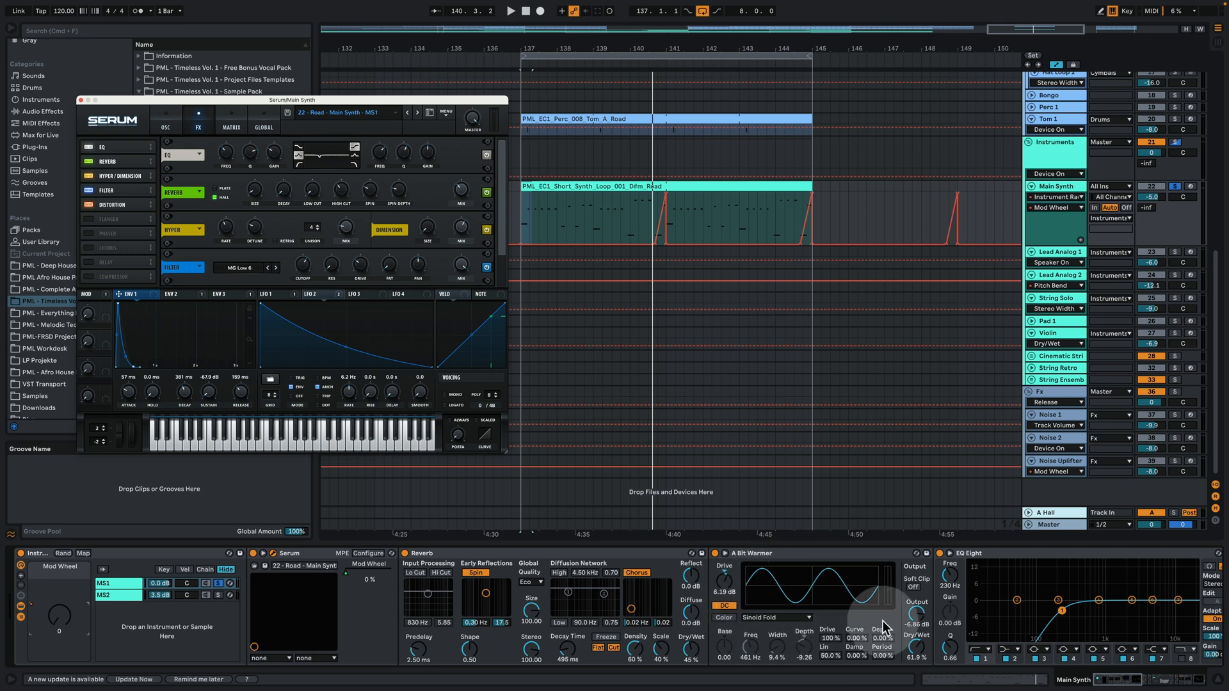
View the EQ Eight, Utility, Ducking and Shaper devices further along the Main Synth chain, and return to the instrument rack.
left_click(1124, 682)
left_click(1124, 682)
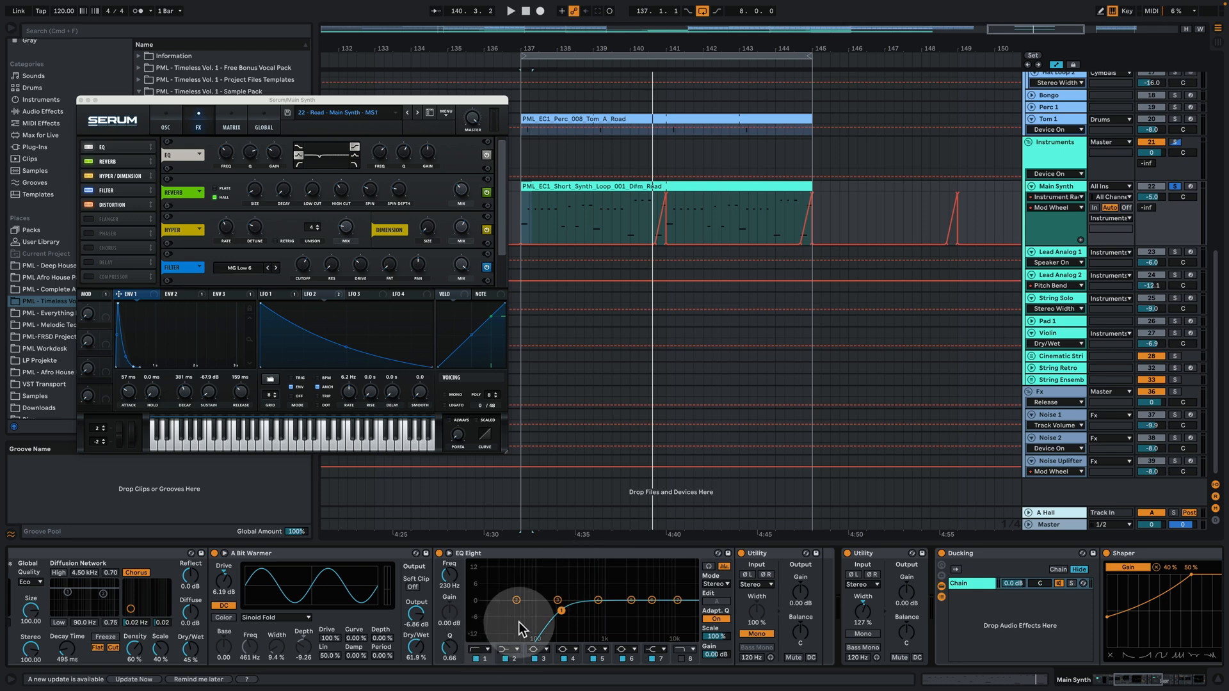
left_click(1098, 678)
left_click(1098, 682)
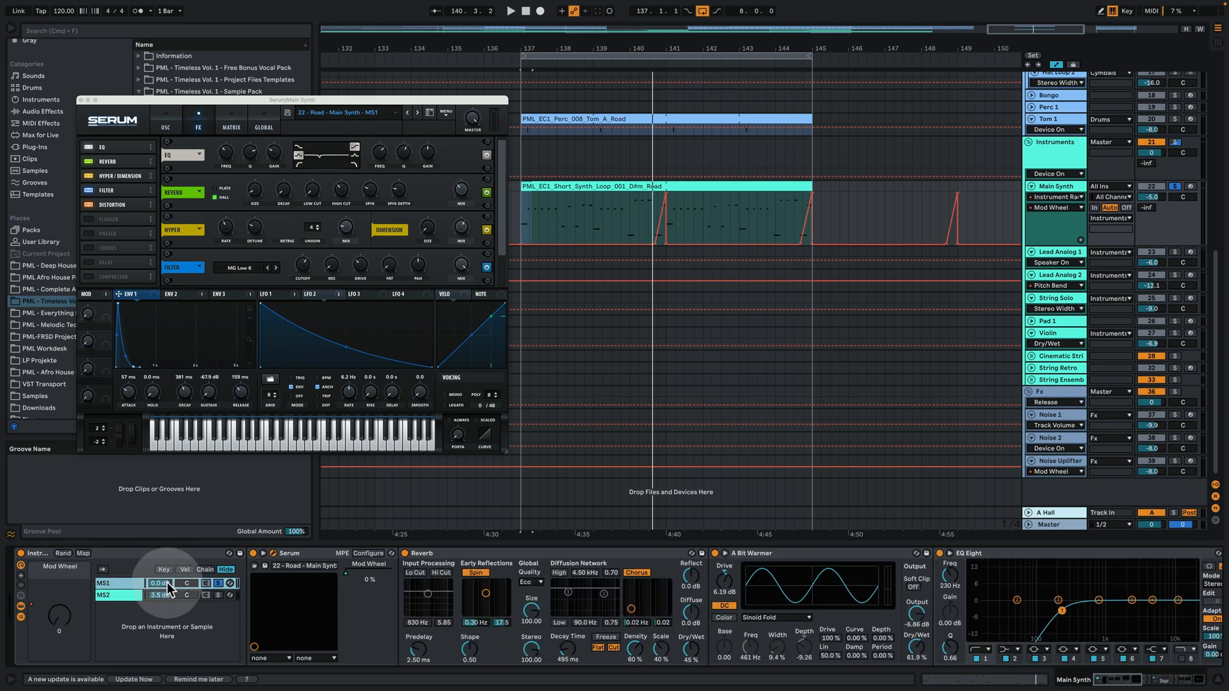
Display Serum's oscillators for MS1, play the sound from bar 137, and stop.
left_click(166, 124)
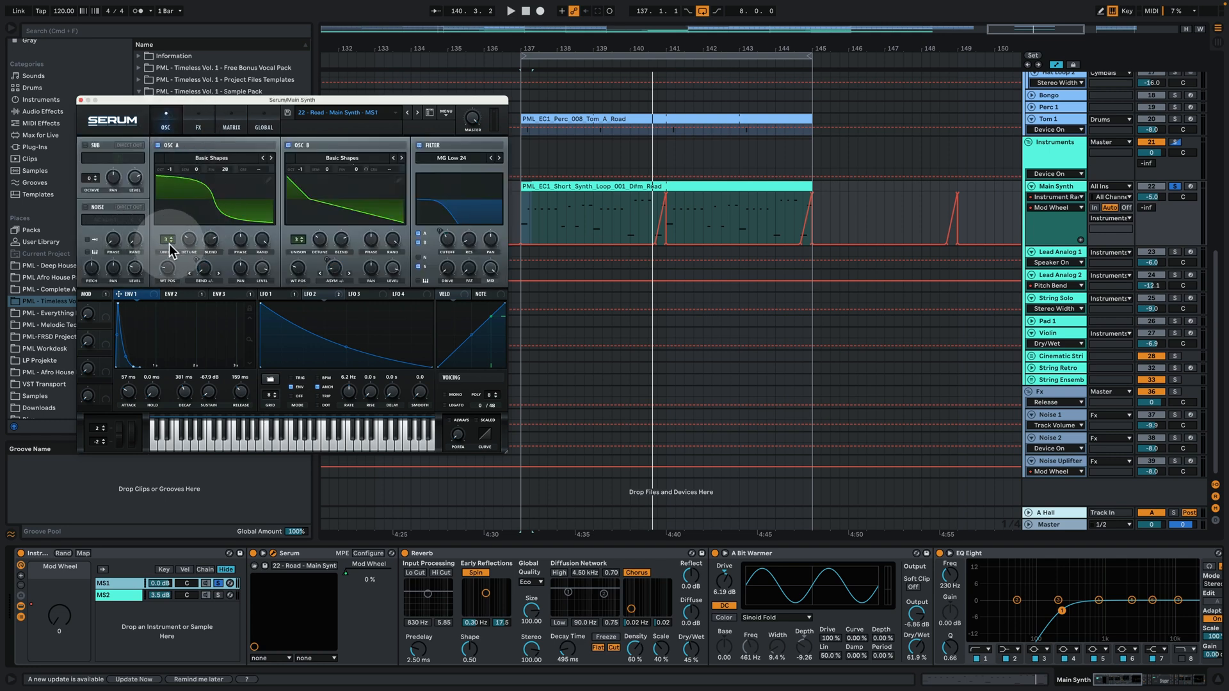
key("space")
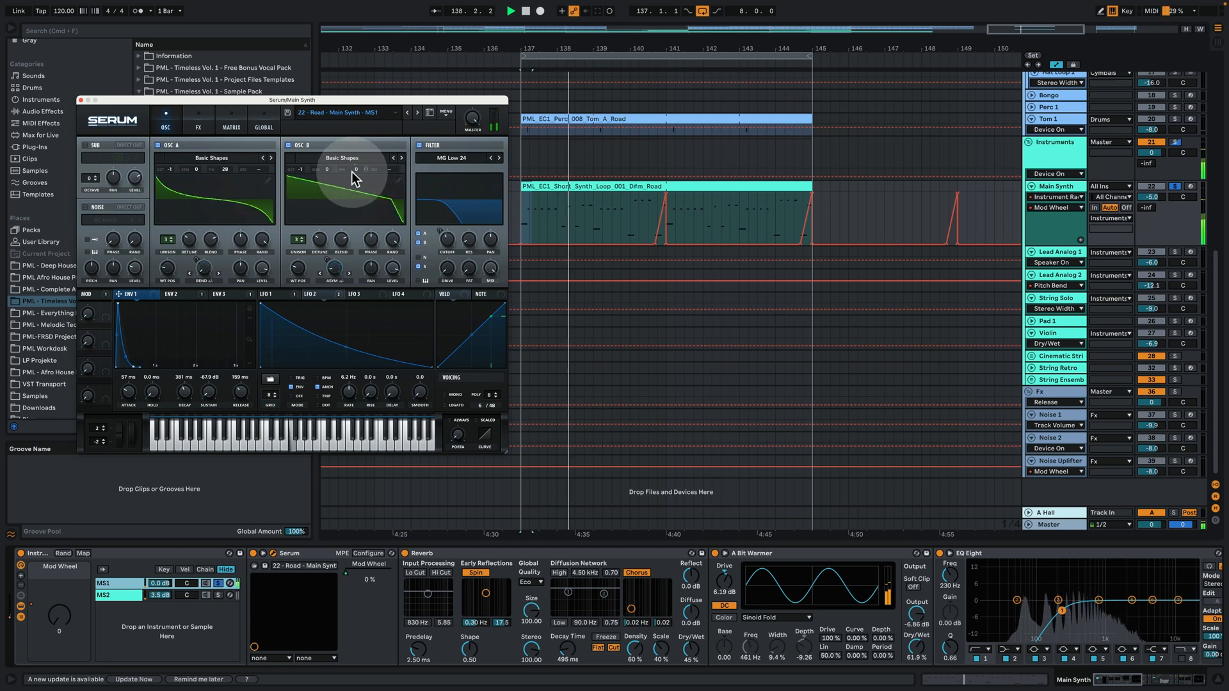
key("space")
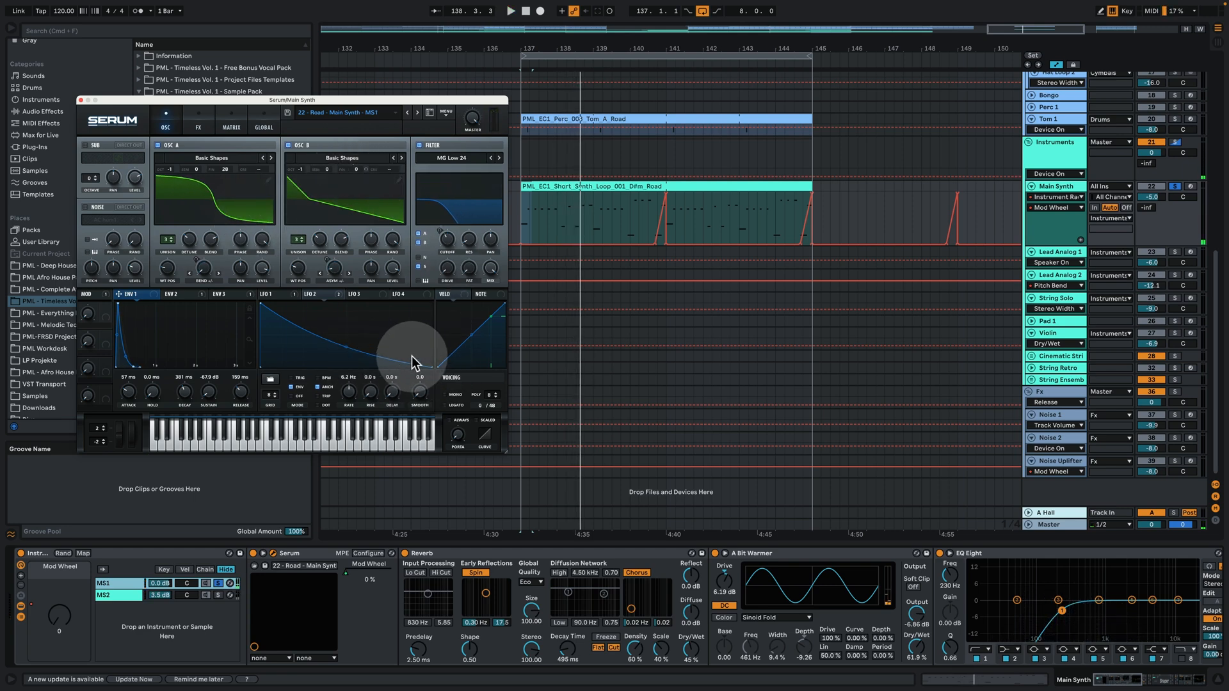
left_click(521, 344)
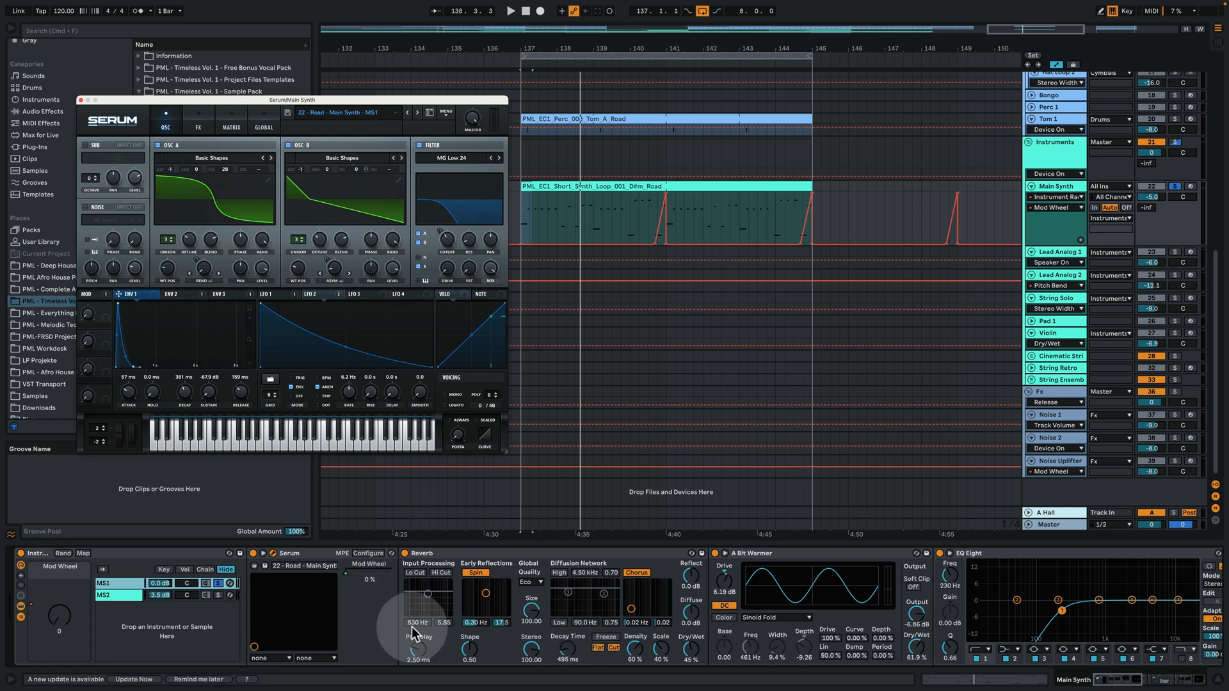
Point out the reverb's Decay control in Serum's effects, and return to the oscillator page.
left_click(198, 122)
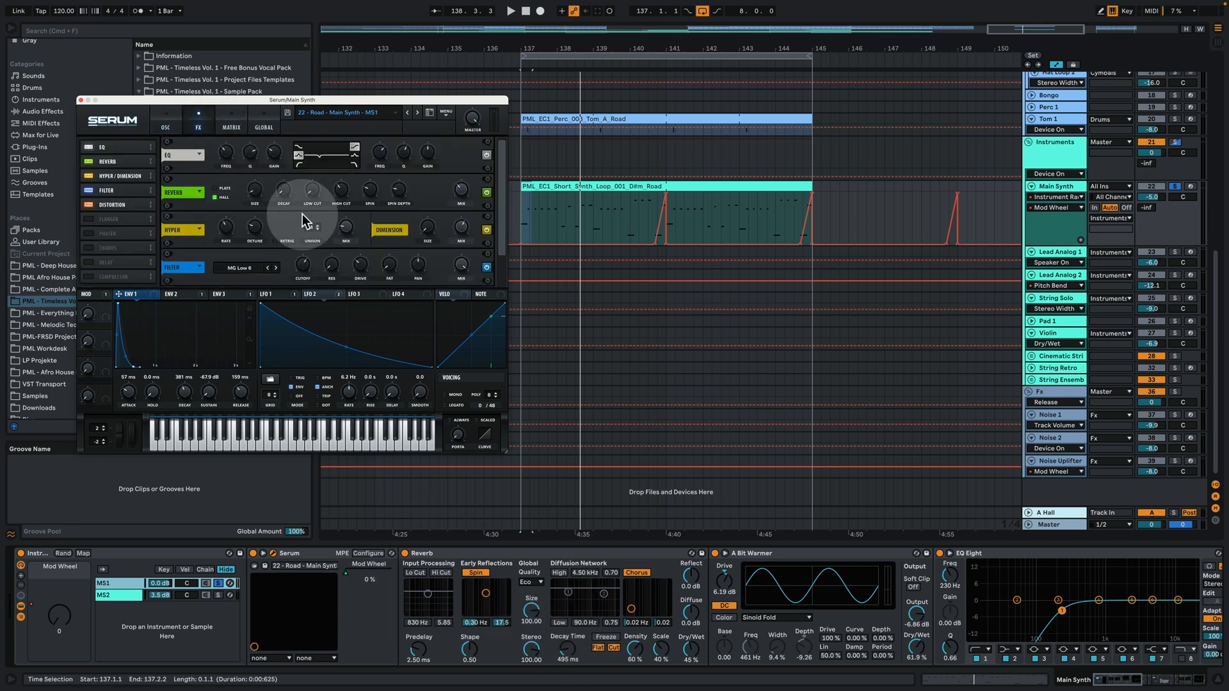
left_click(282, 203)
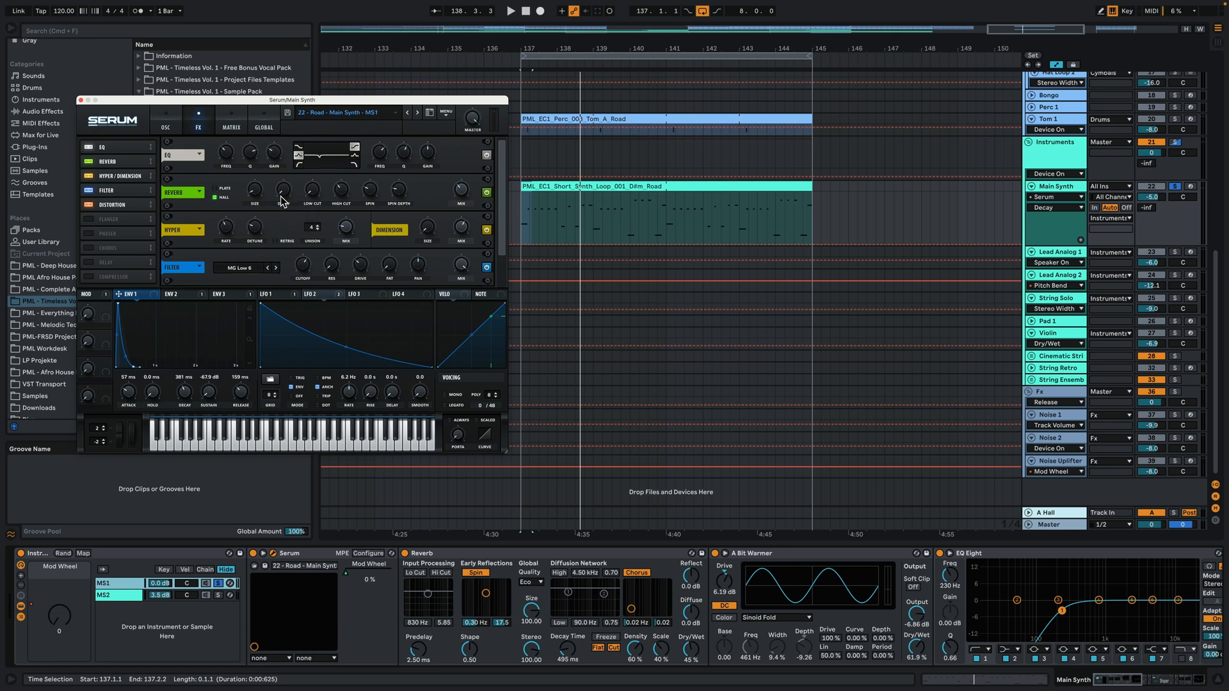
left_click(281, 203)
left_click(281, 201)
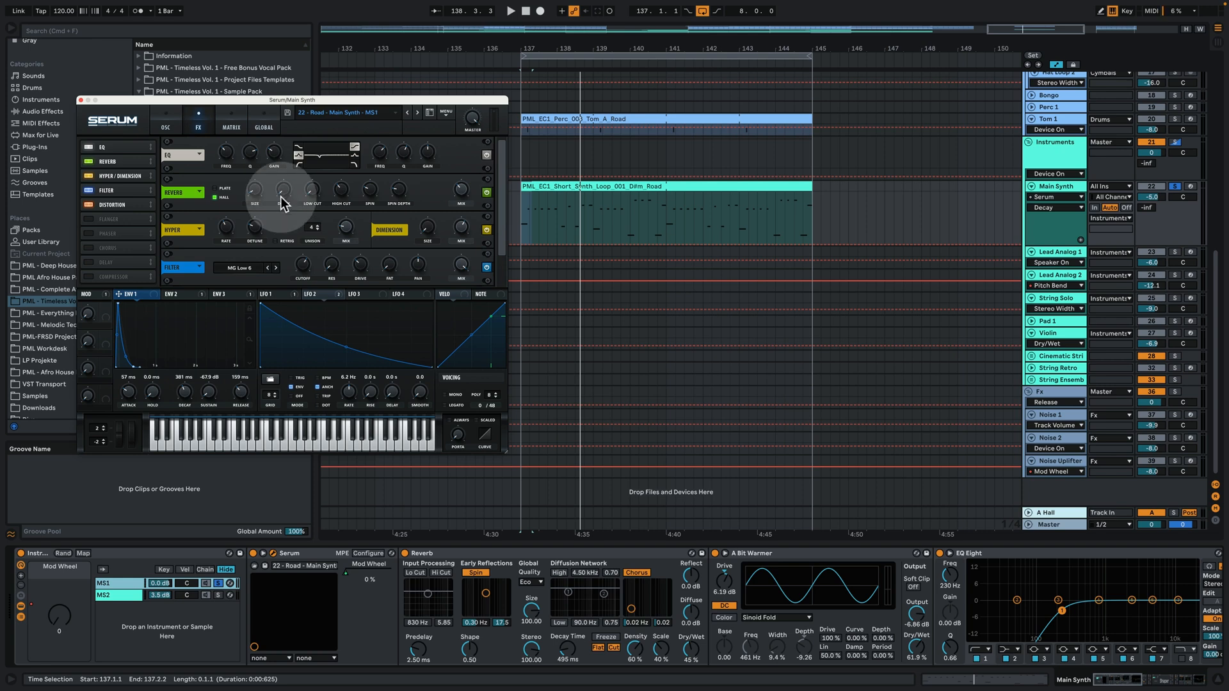
left_click(168, 125)
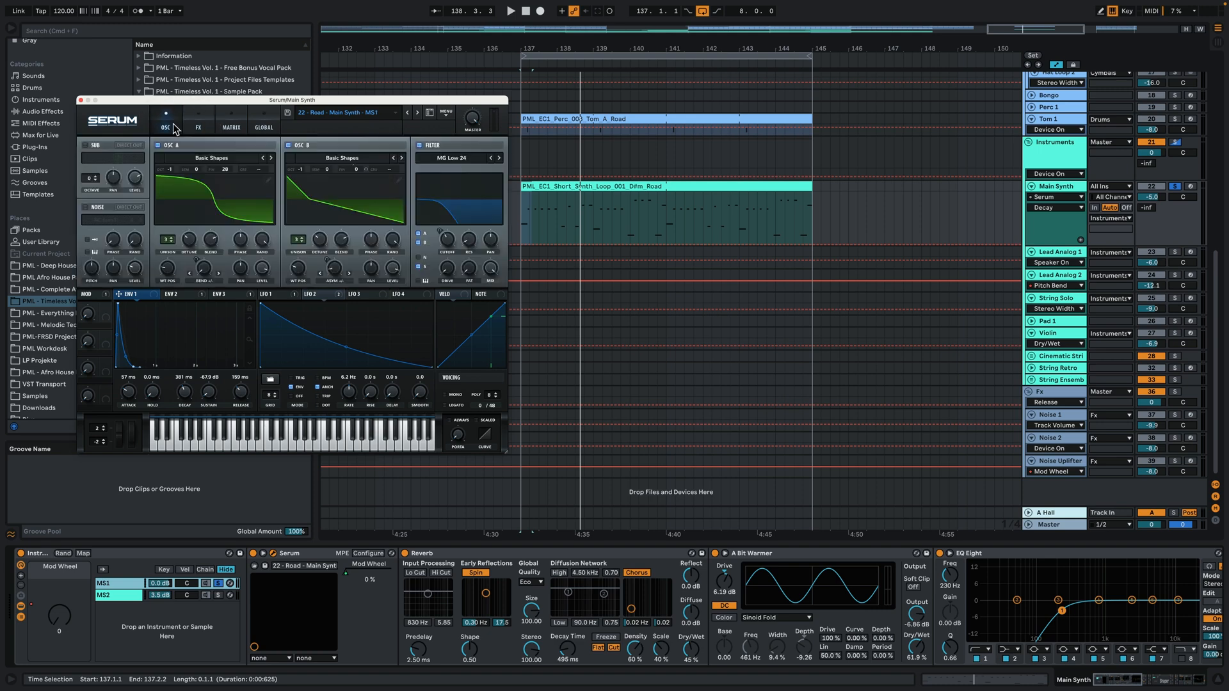
Close the MS1 Serum window, and solo and select the MS2 chain in the Main Synth rack.
left_click(80, 100)
left_click(217, 596)
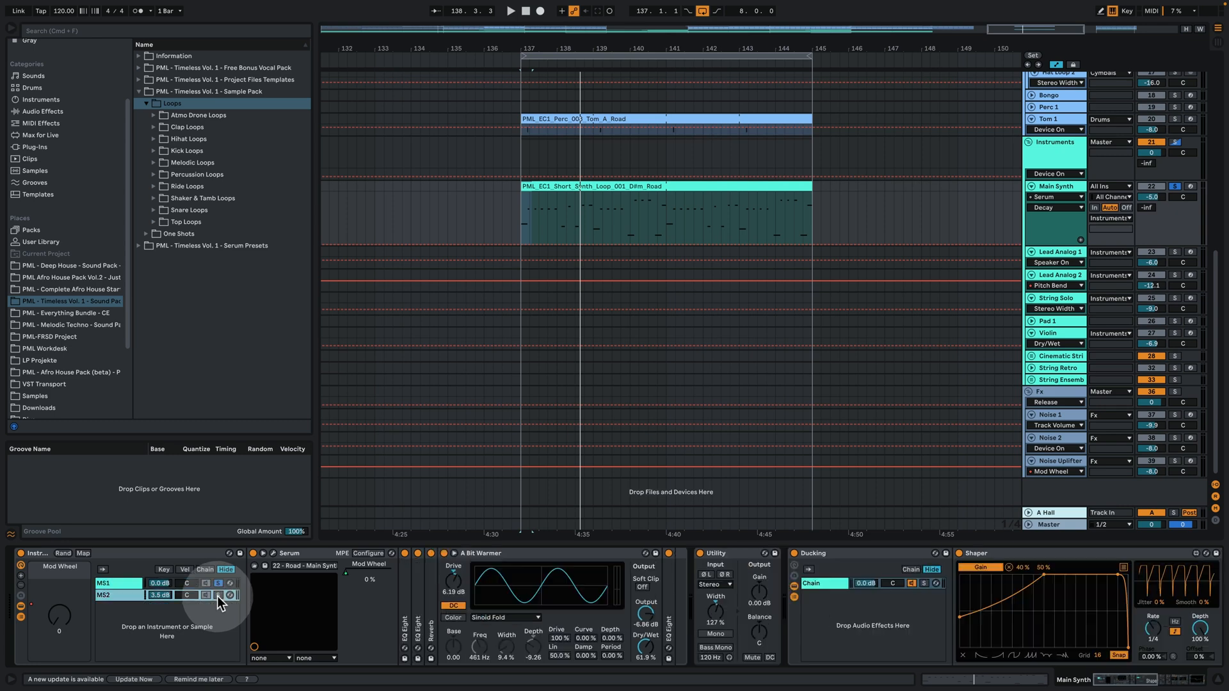
left_click(107, 594)
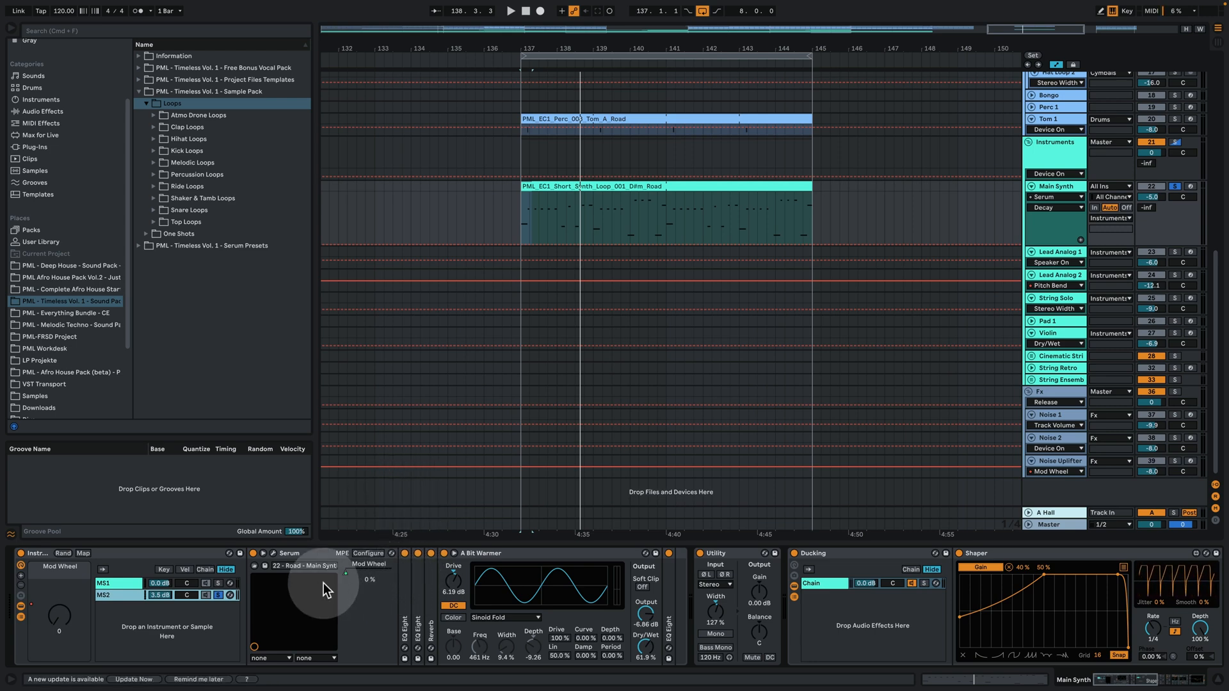
Play the soloed MS2 chain, open its Serum window, stop, and move the window clear of the synth clip.
key("space")
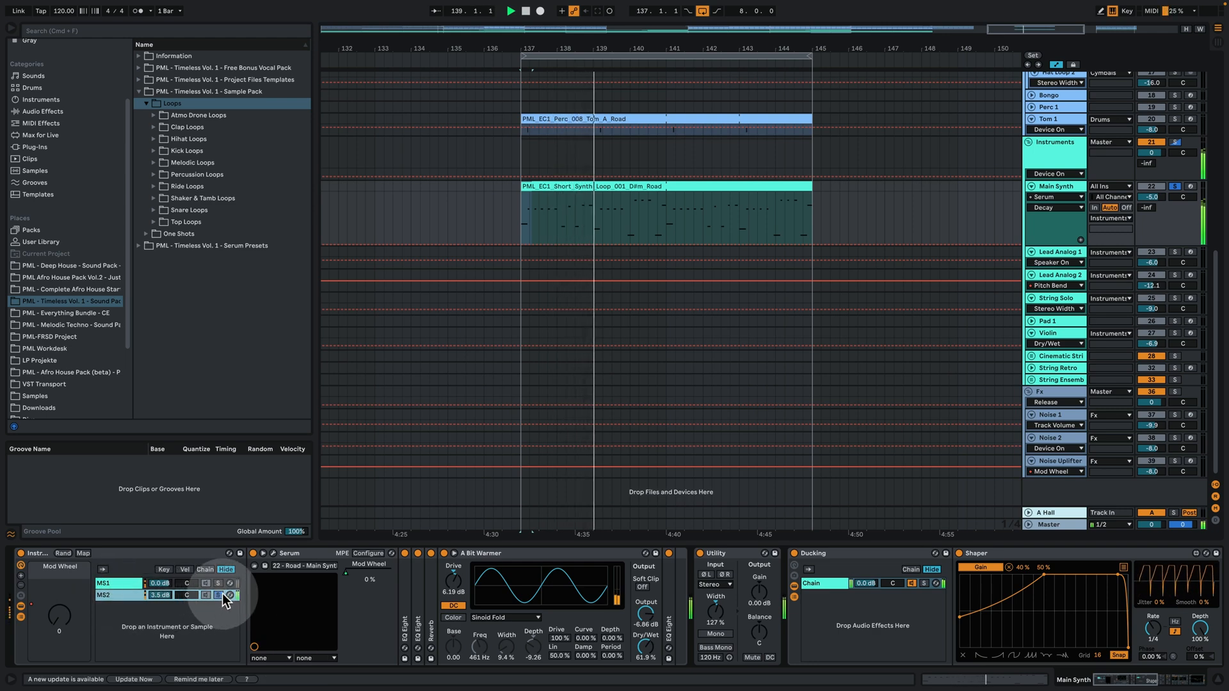
left_click(275, 553)
key("space")
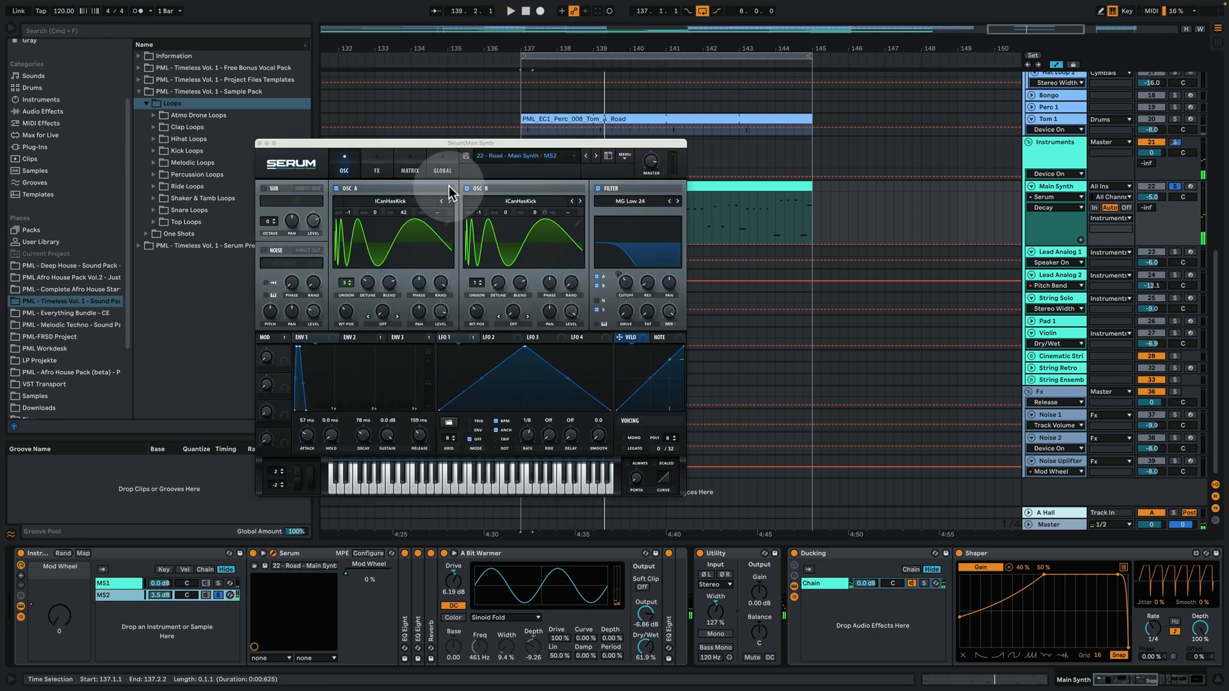
left_click_drag(462, 144, 292, 138)
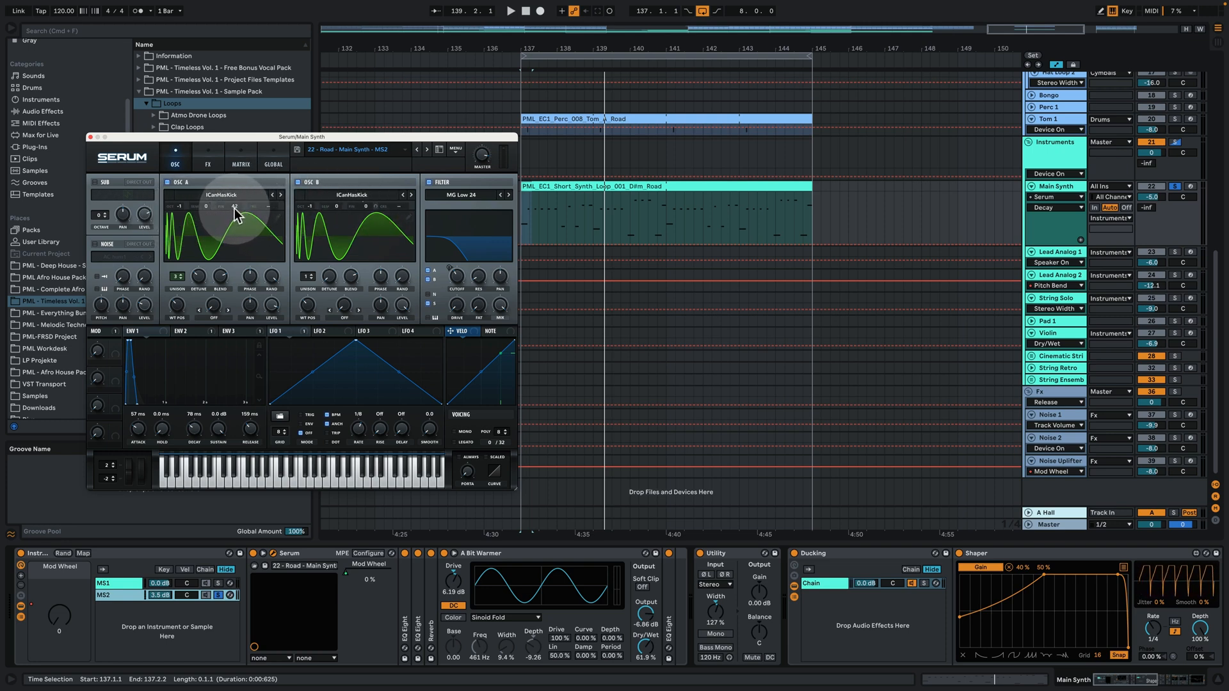
Play MS2 briefly and check which modulator is assigned to oscillator B's fine tuning.
key("space")
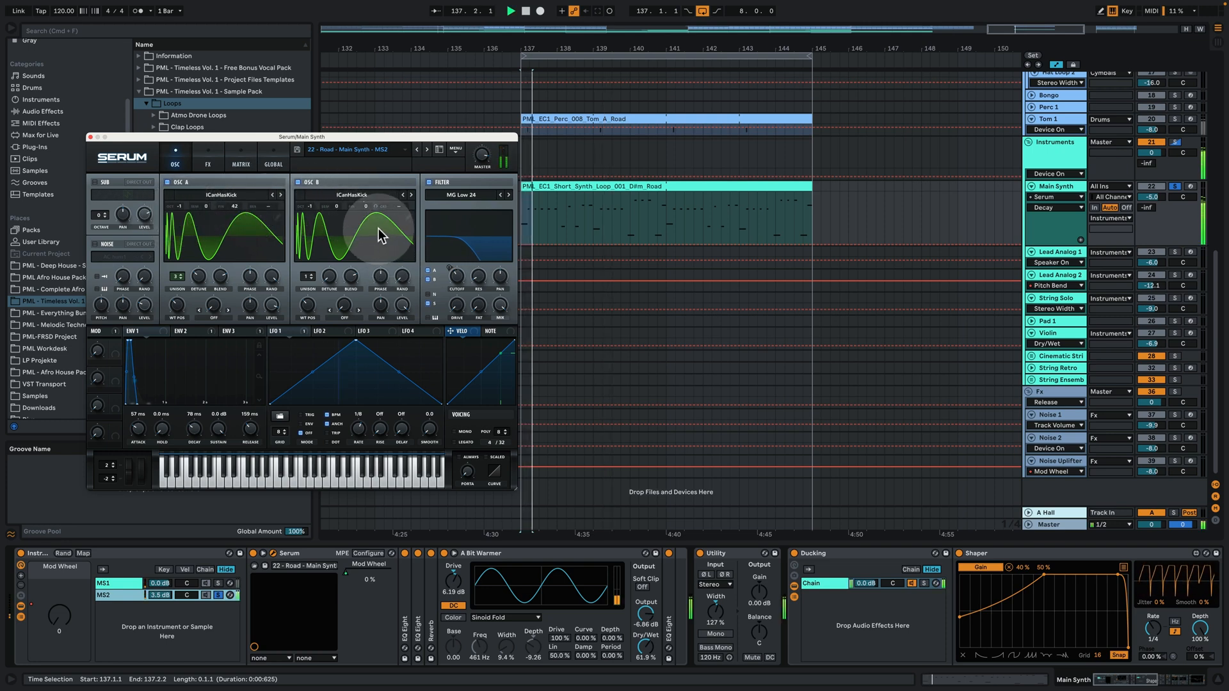
key("space")
right_click(366, 206)
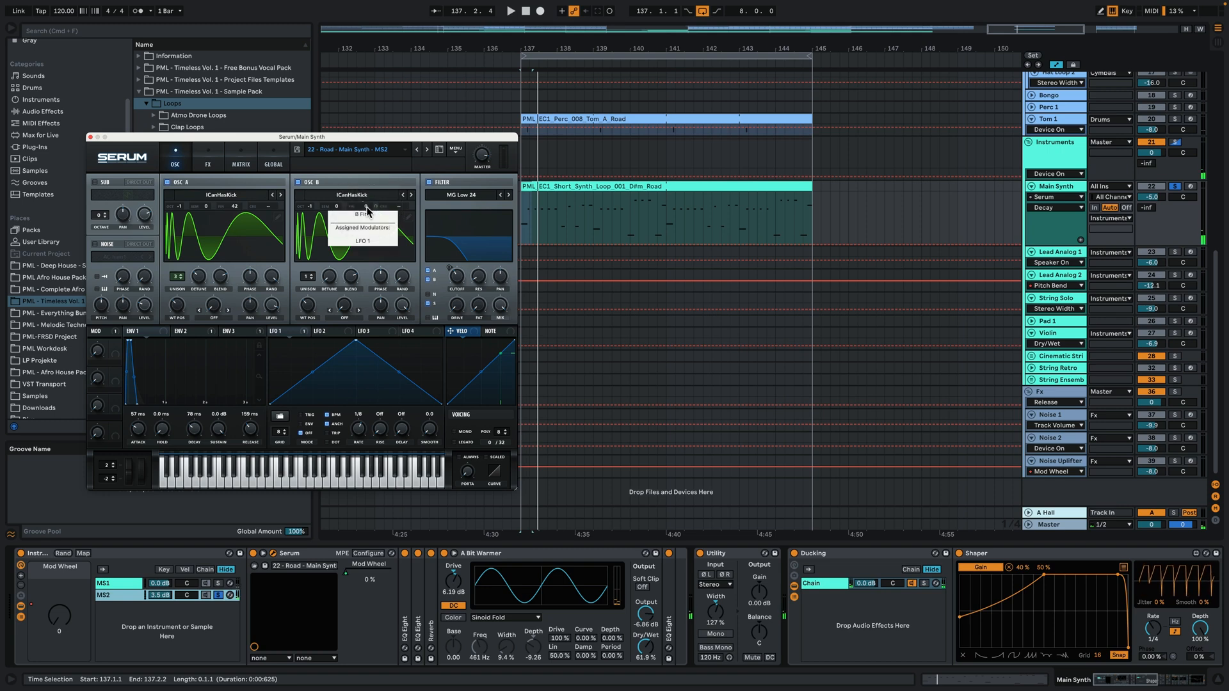
left_click(368, 212)
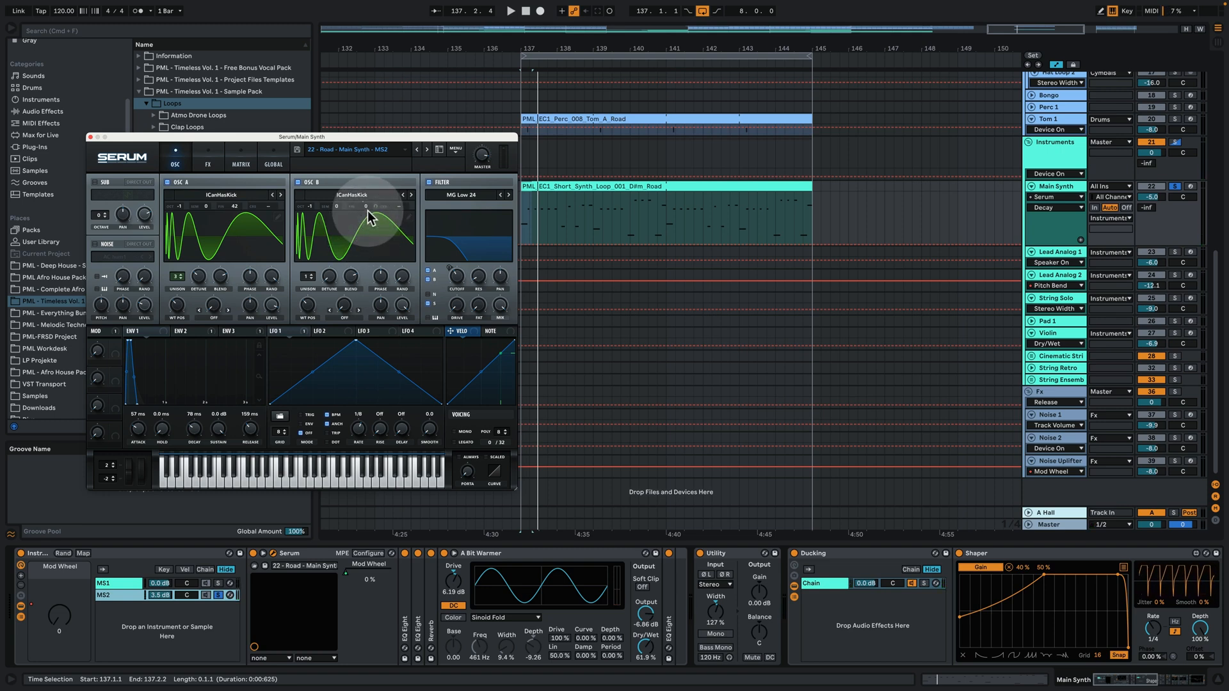
right_click(364, 206)
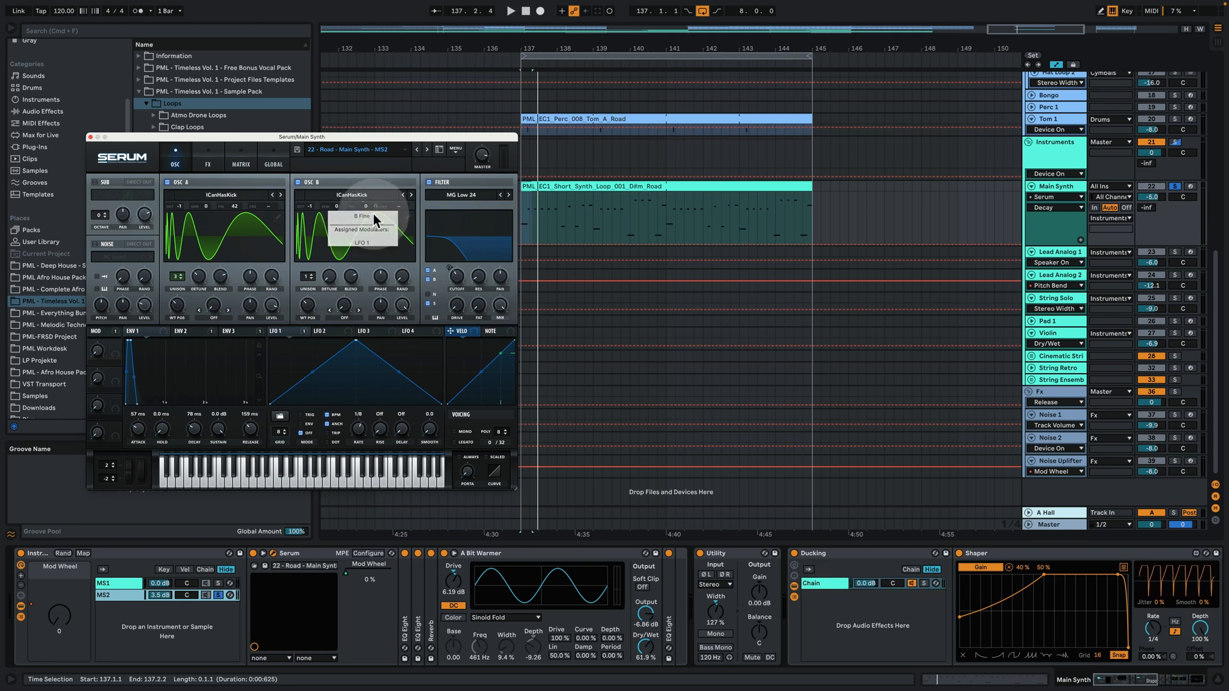
left_click(367, 206)
right_click(367, 205)
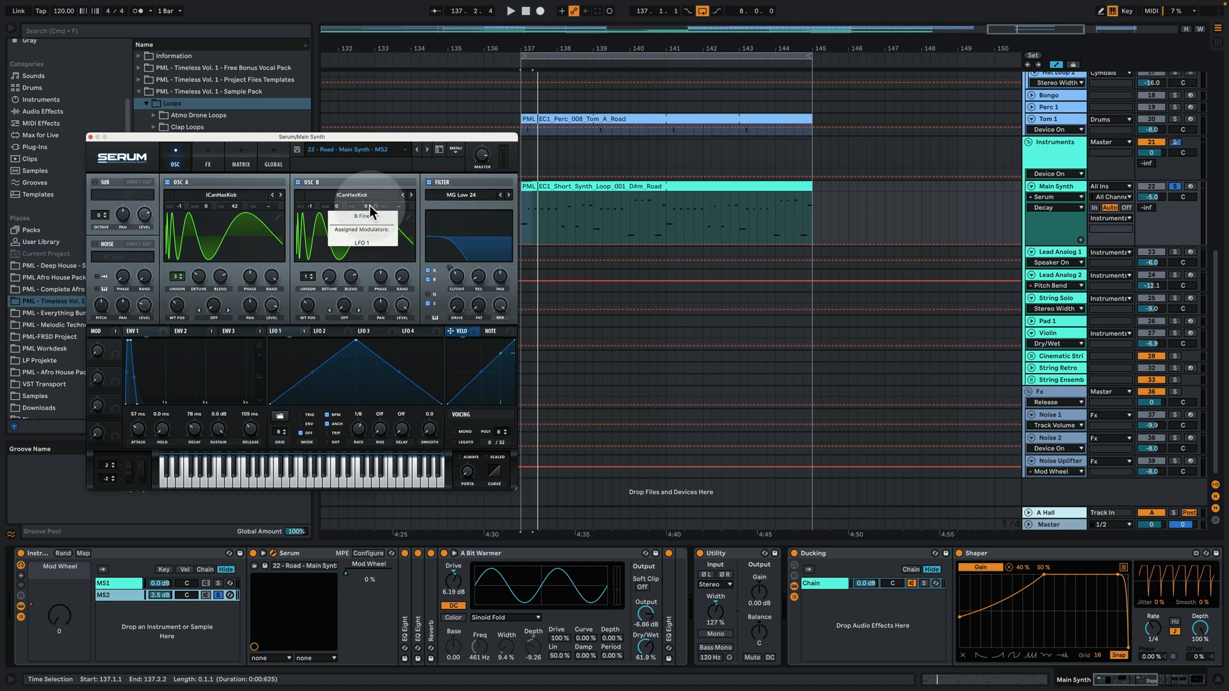
left_click(318, 254)
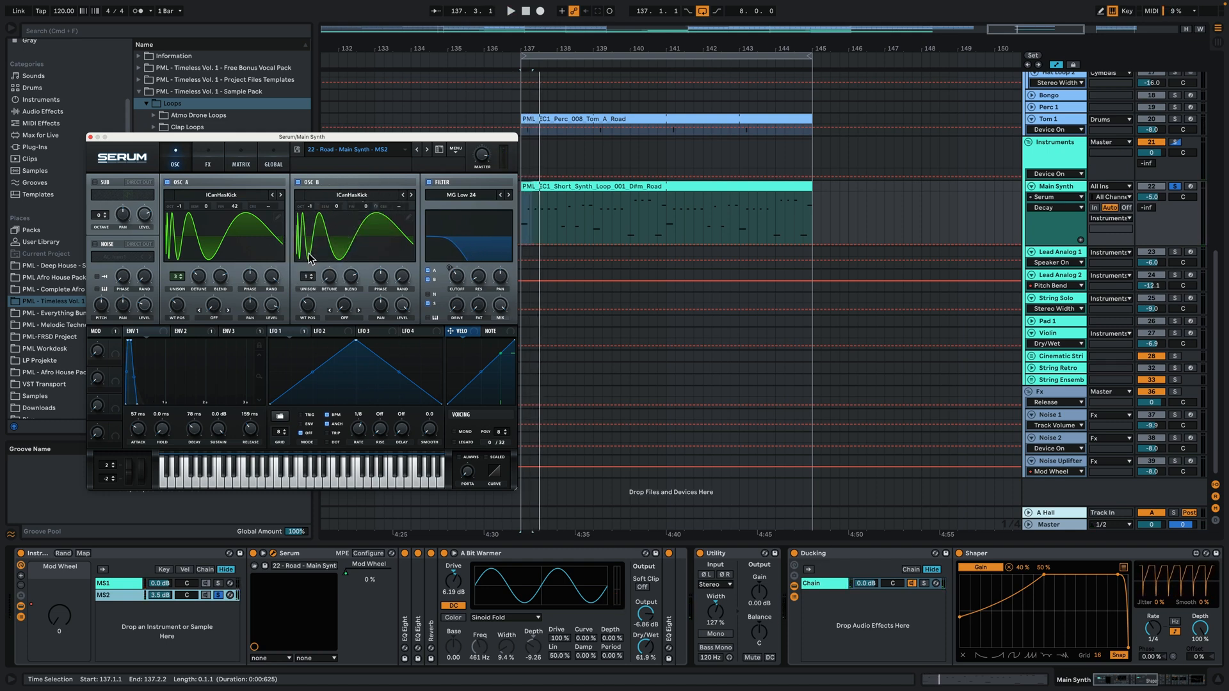
Examine MS2's modulation matrix and LFO 1 while playing the sound, stop, and display Envelope 2.
left_click(248, 160)
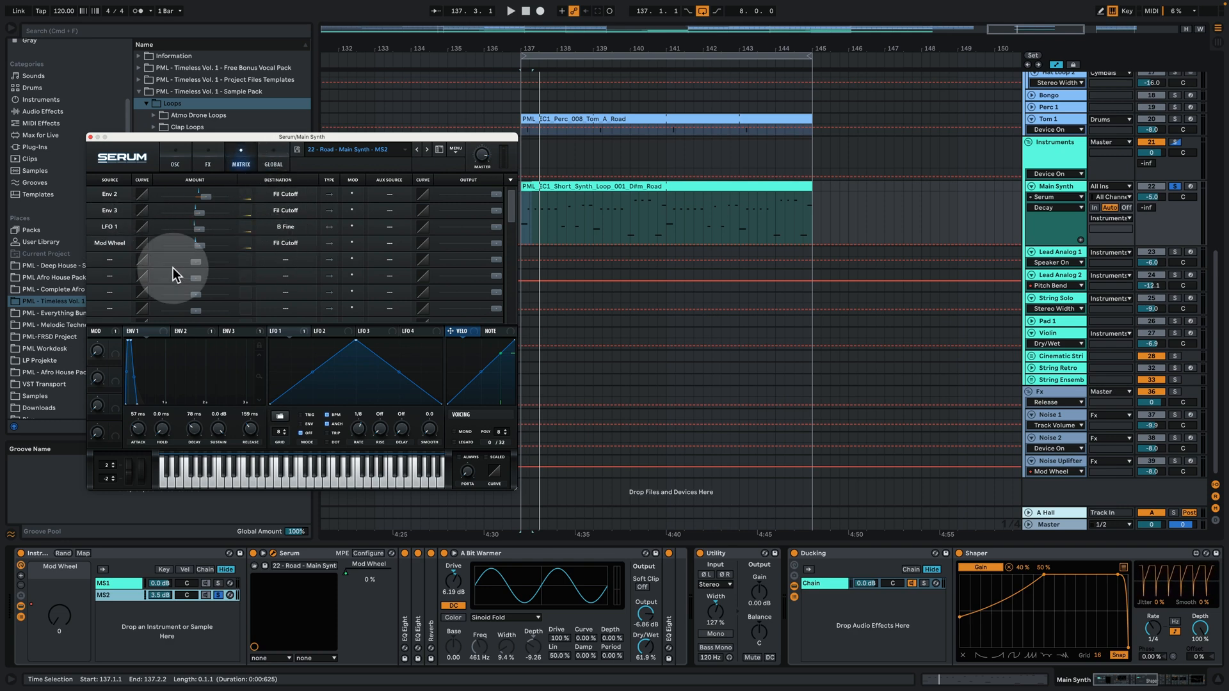
left_click_drag(274, 344, 203, 229)
key("space")
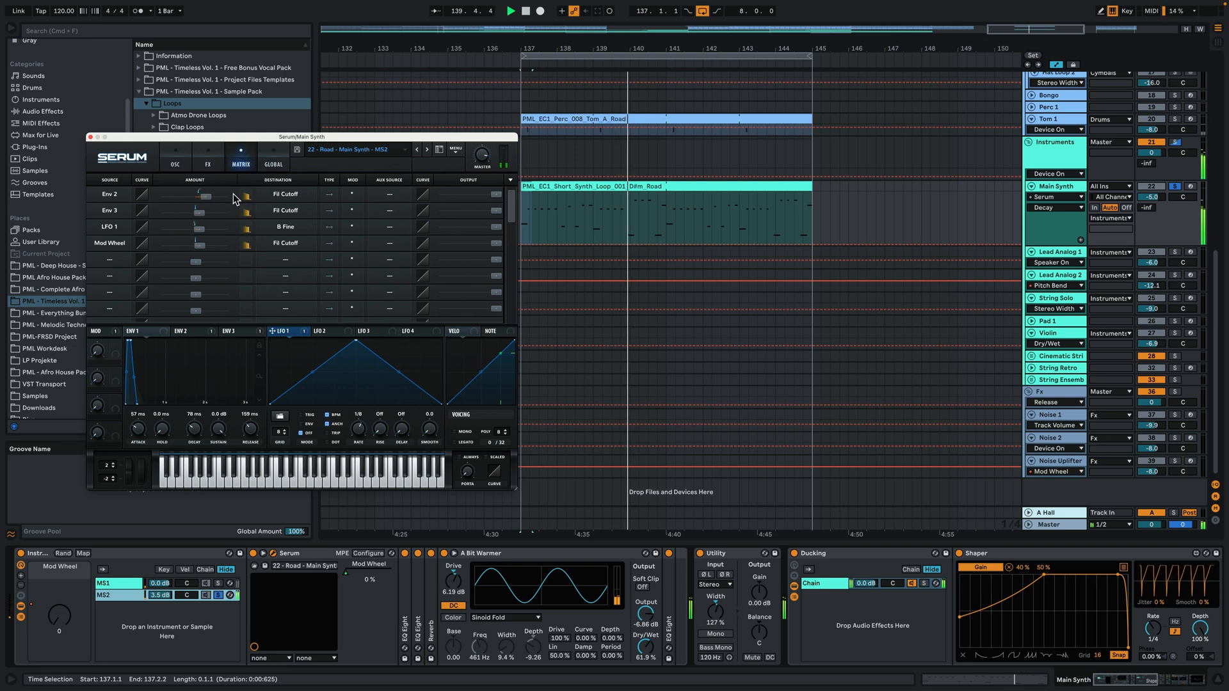
left_click_drag(233, 194, 134, 193)
key("space")
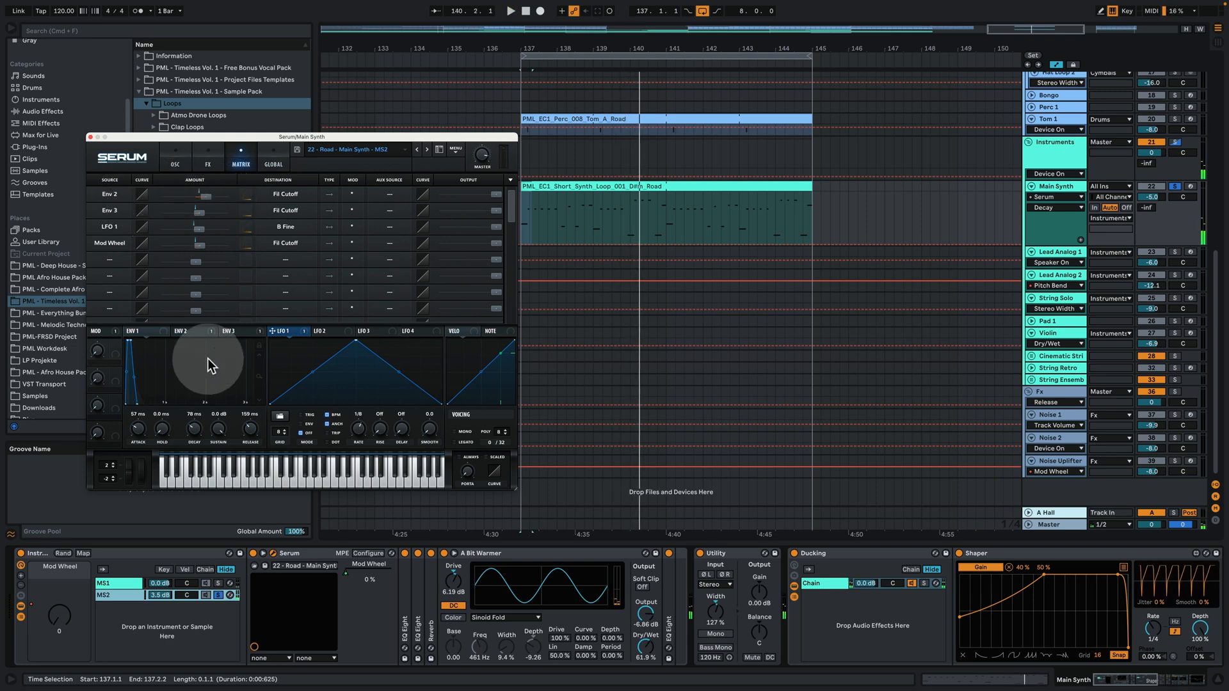
left_click(186, 331)
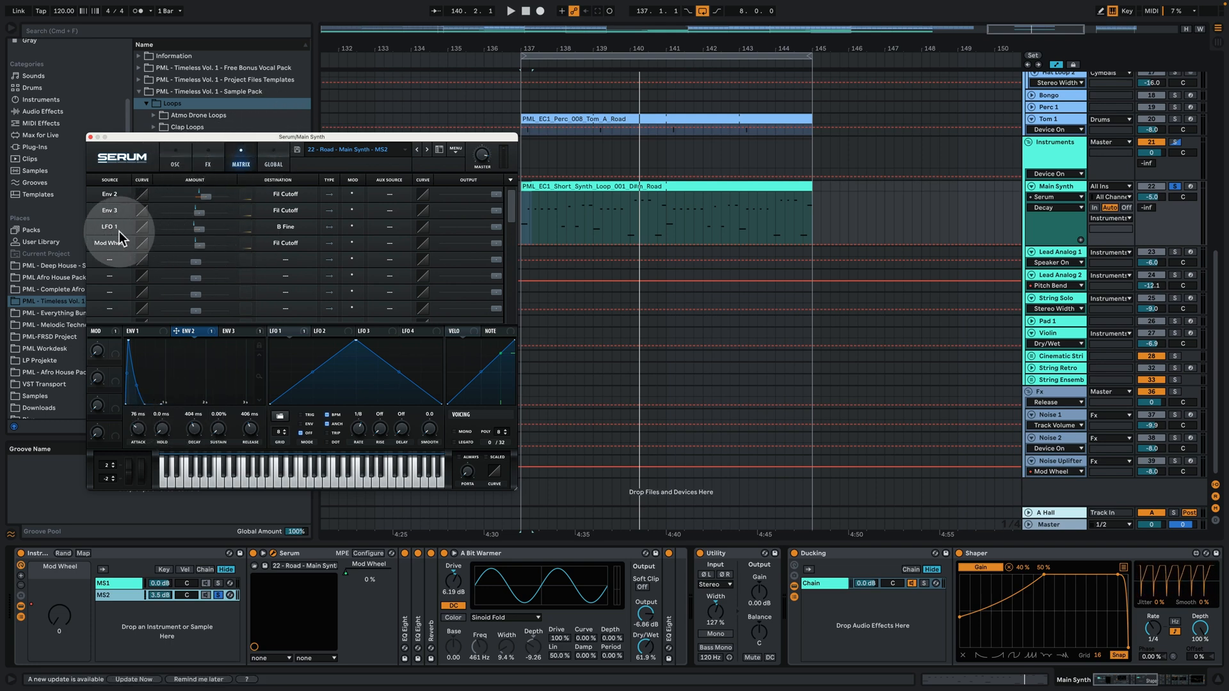
Display MS2's Envelope 3, play the sound with the oscillators shown, stop, and return to the modulation matrix.
left_click(233, 333)
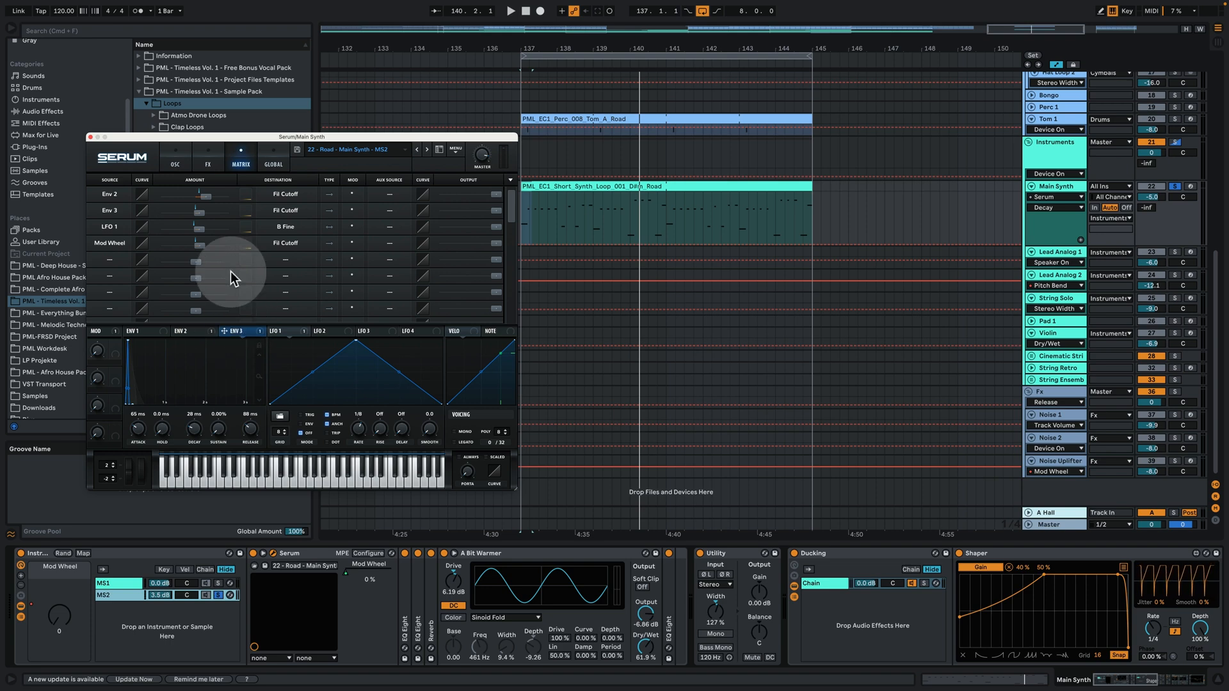
left_click(197, 164)
left_click(178, 160)
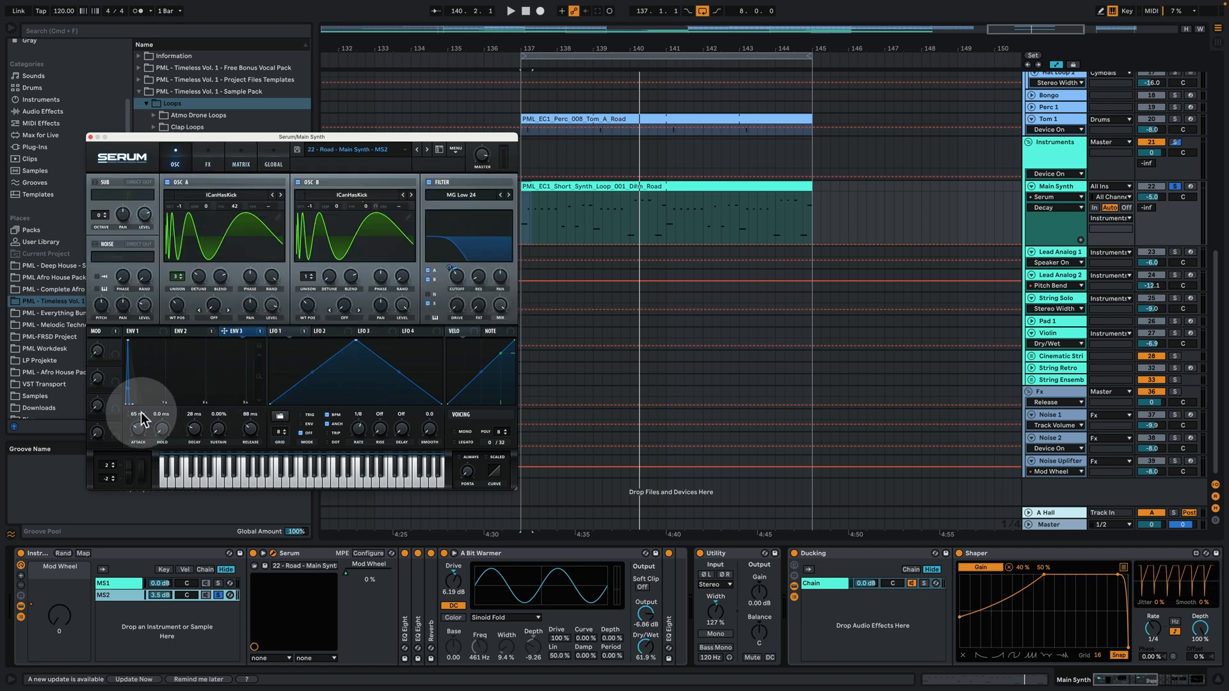
key("space")
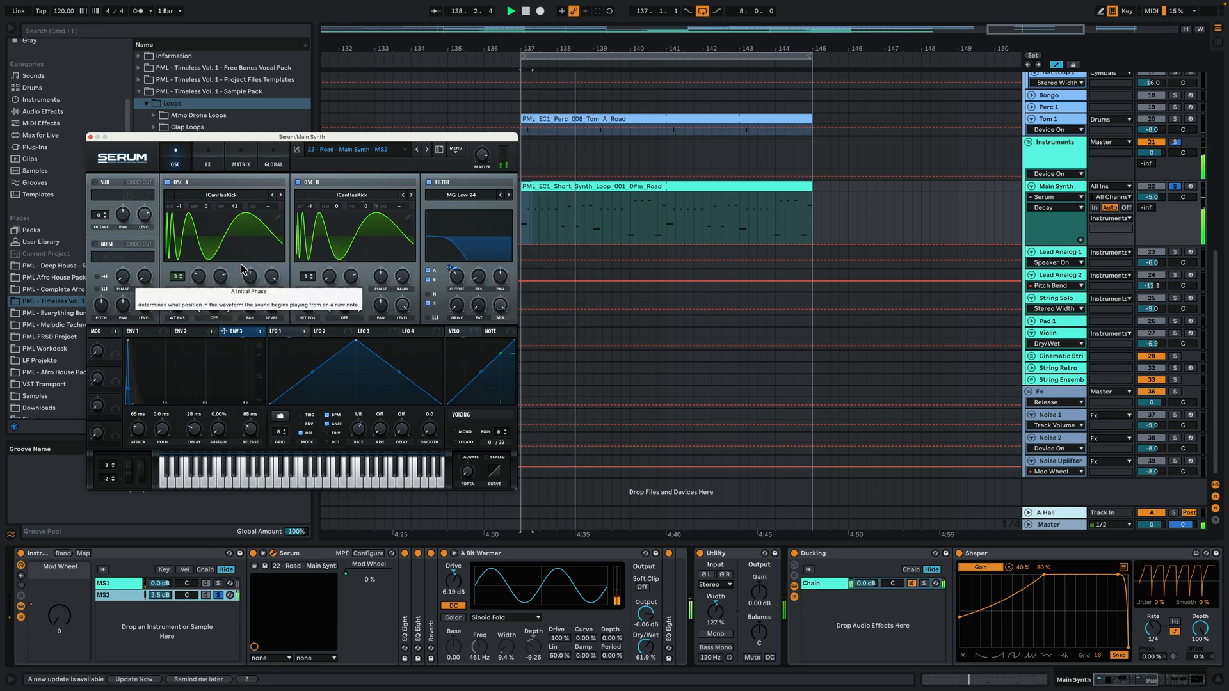
left_click(209, 161)
left_click(237, 160)
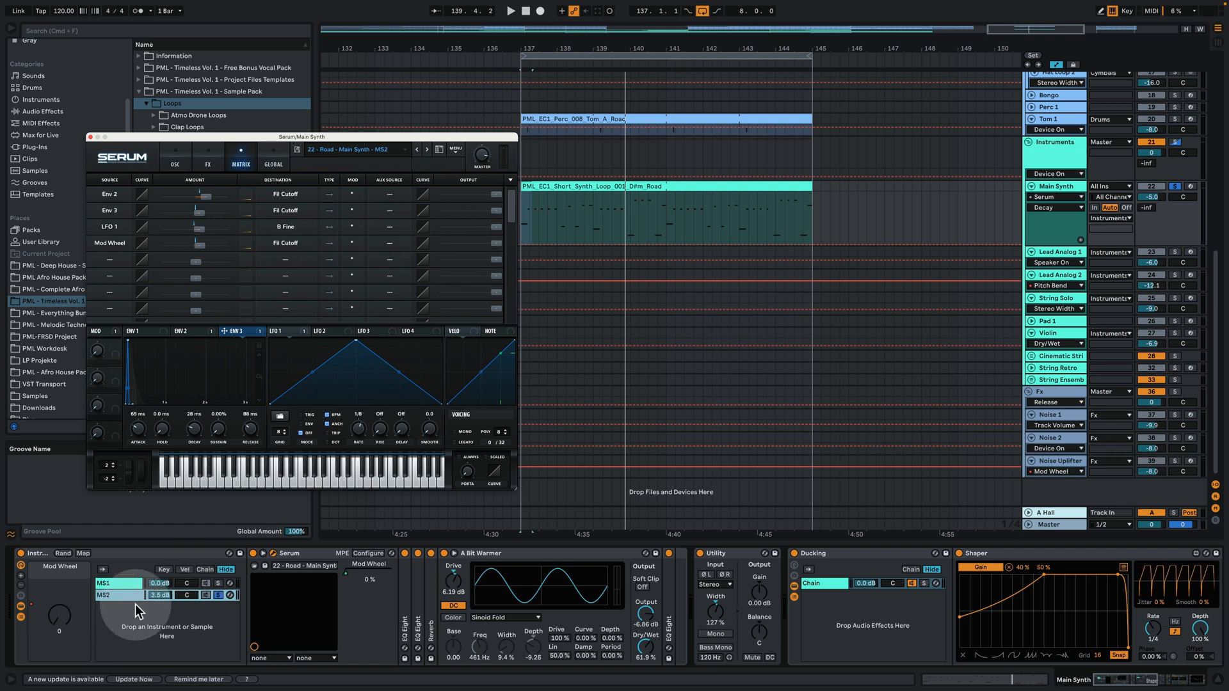
Show the Mod Wheel automation on the Main Synth track and play from bar 140.3 through the ramp into bar 141.
left_click(56, 618)
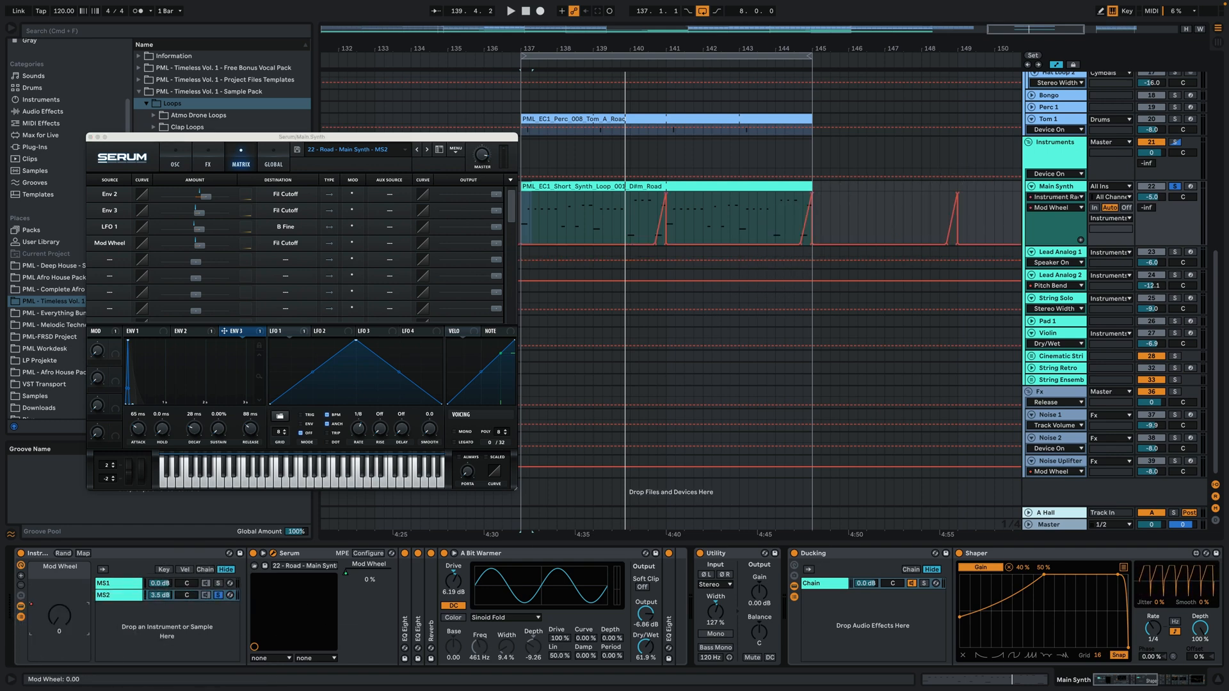
left_click(592, 234)
left_click(650, 214)
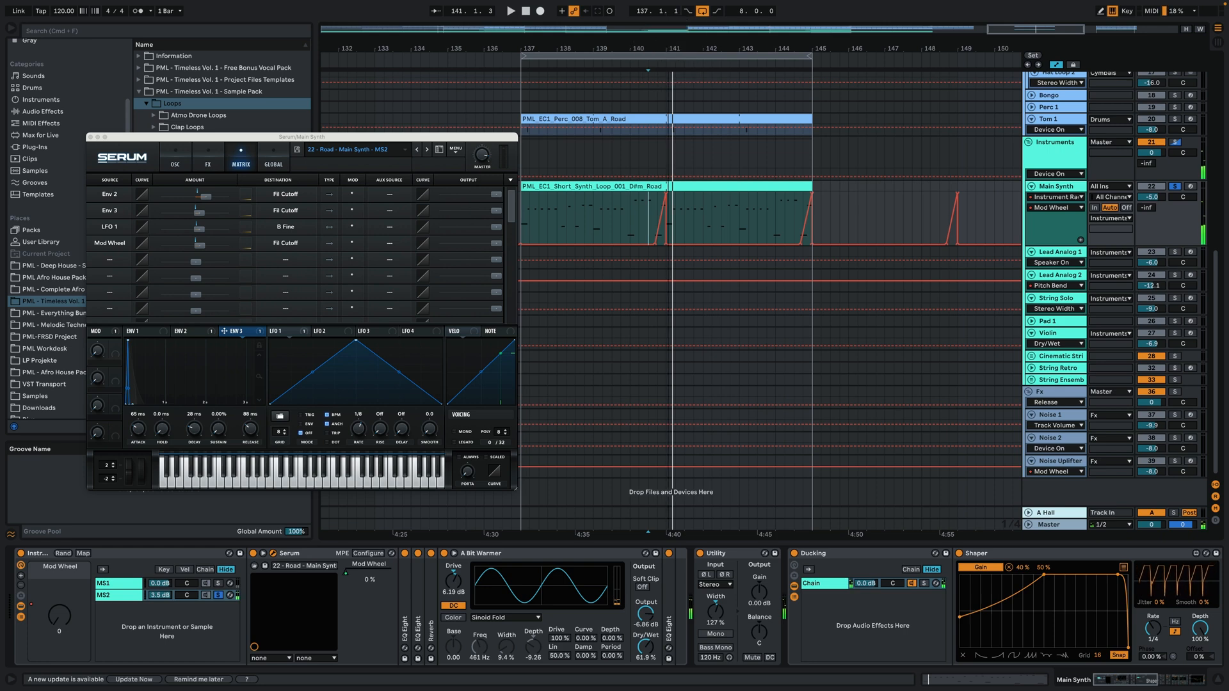
left_click_drag(671, 51, 666, 72)
left_click(645, 185)
key("space")
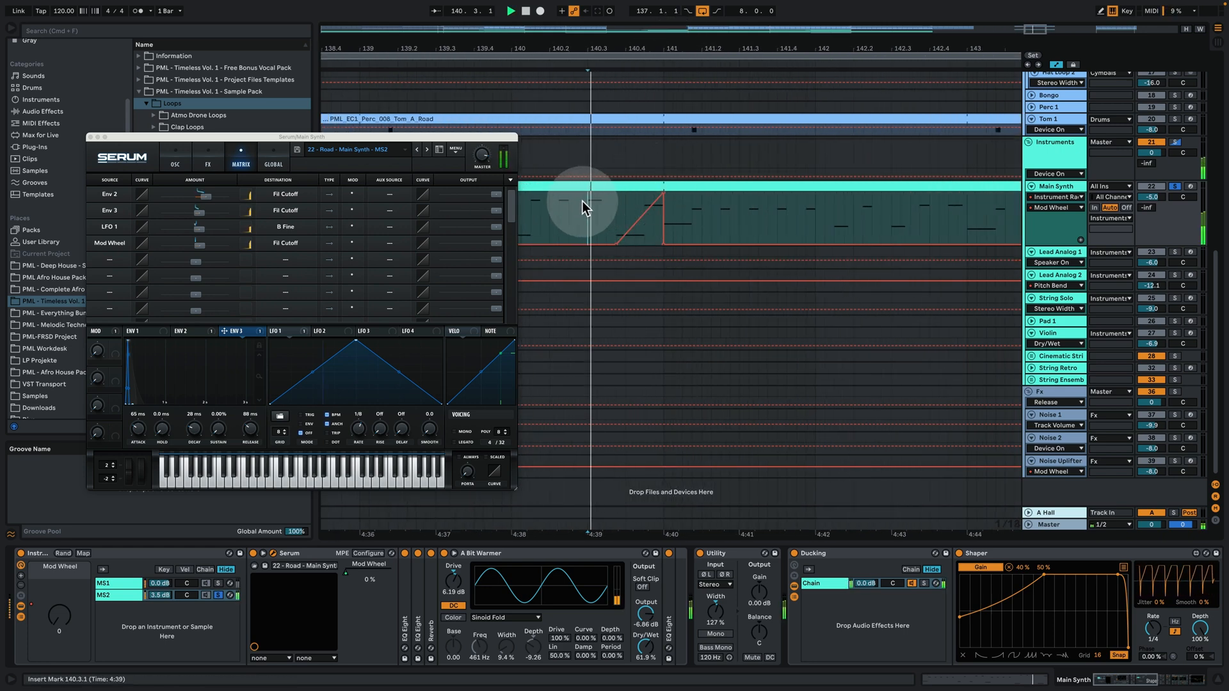
left_click(647, 186)
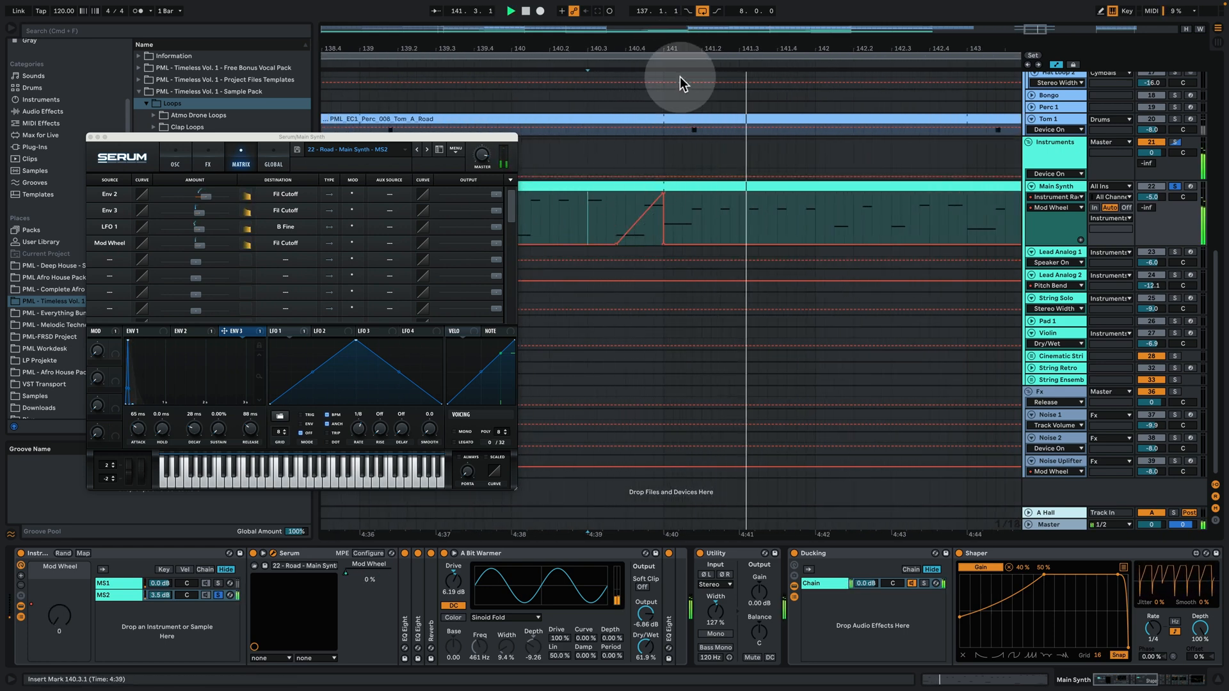
left_click_drag(683, 29, 741, 48)
key("space")
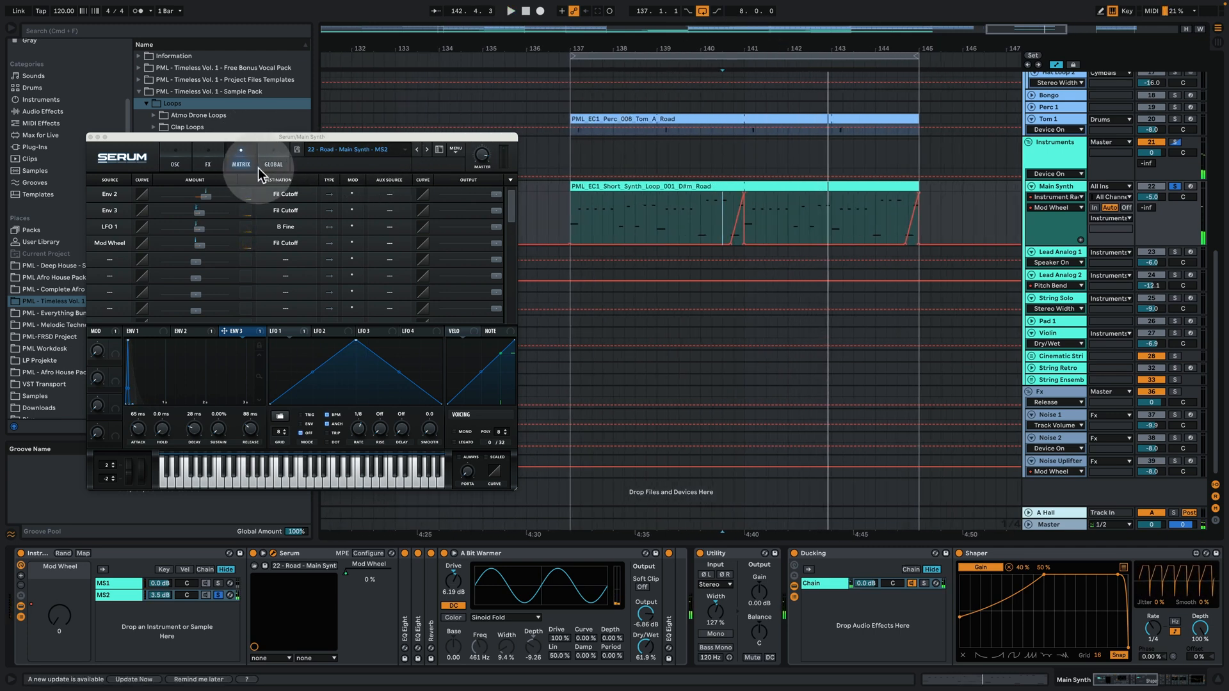
Examine MS2's EQ, Reverb and Hyper/Dimension effects, return to the oscillators, and play the sound briefly.
left_click(208, 164)
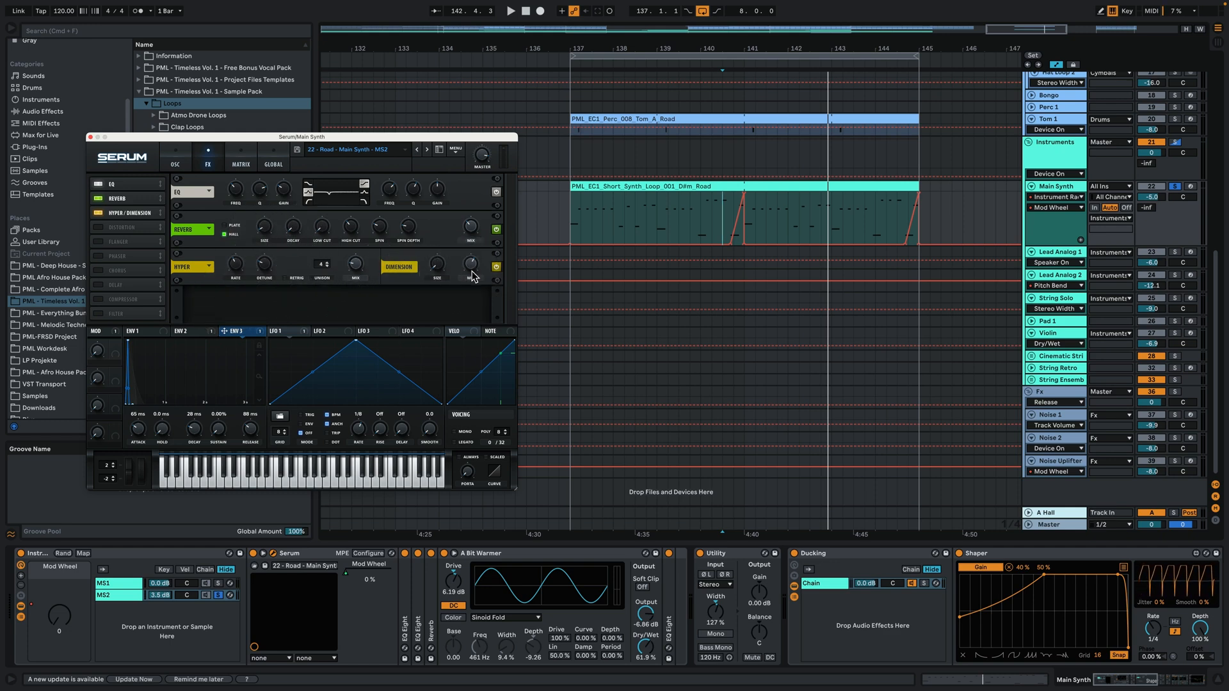
left_click(175, 159)
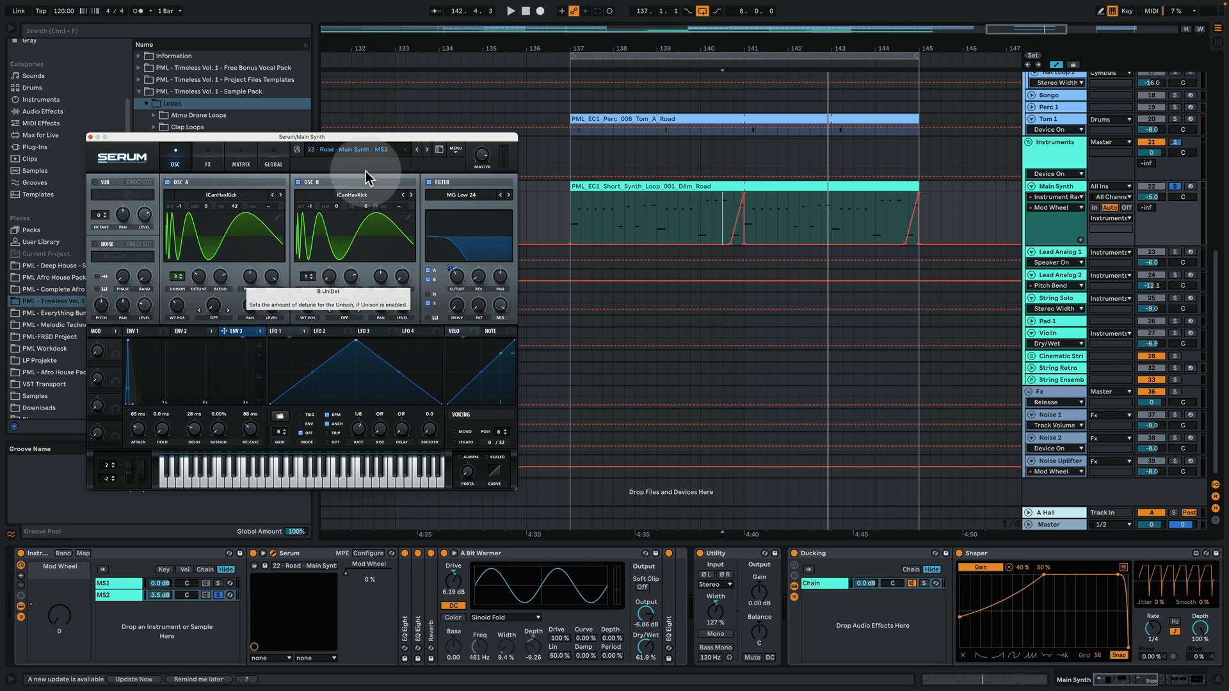
key("space")
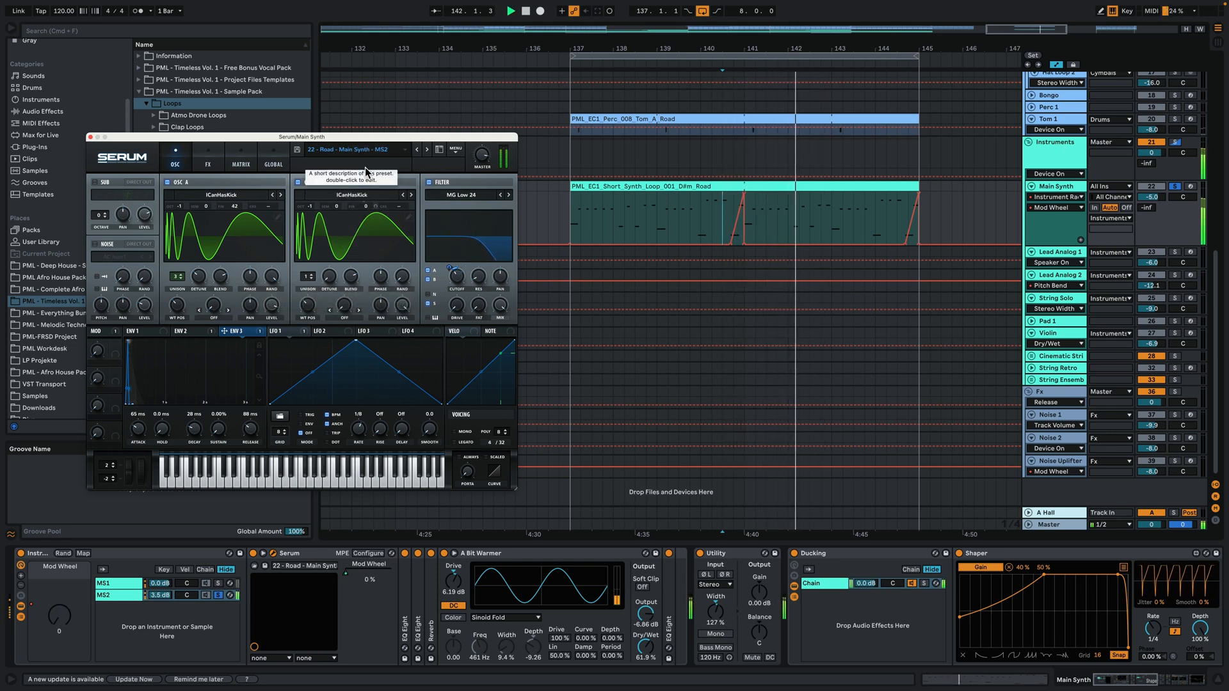
left_click(374, 159)
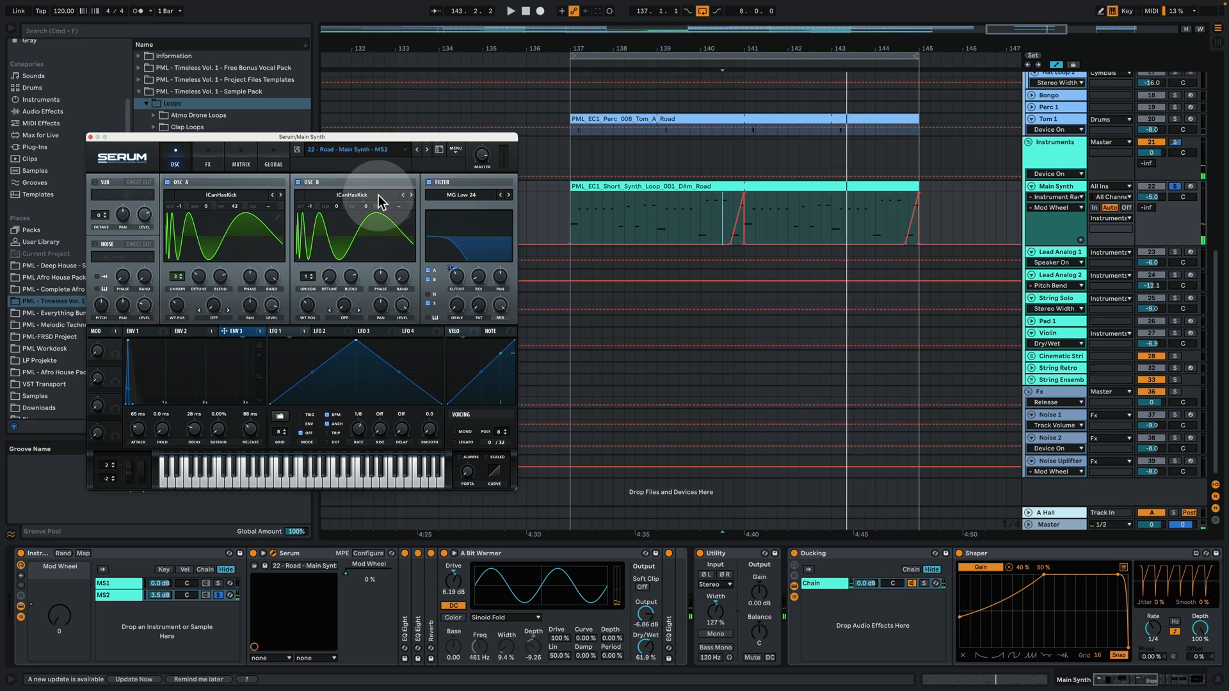
Unfold the two EQ Eight devices and the Reverb that follow Serum in the MS2 chain.
left_click(400, 600)
double_click(405, 605)
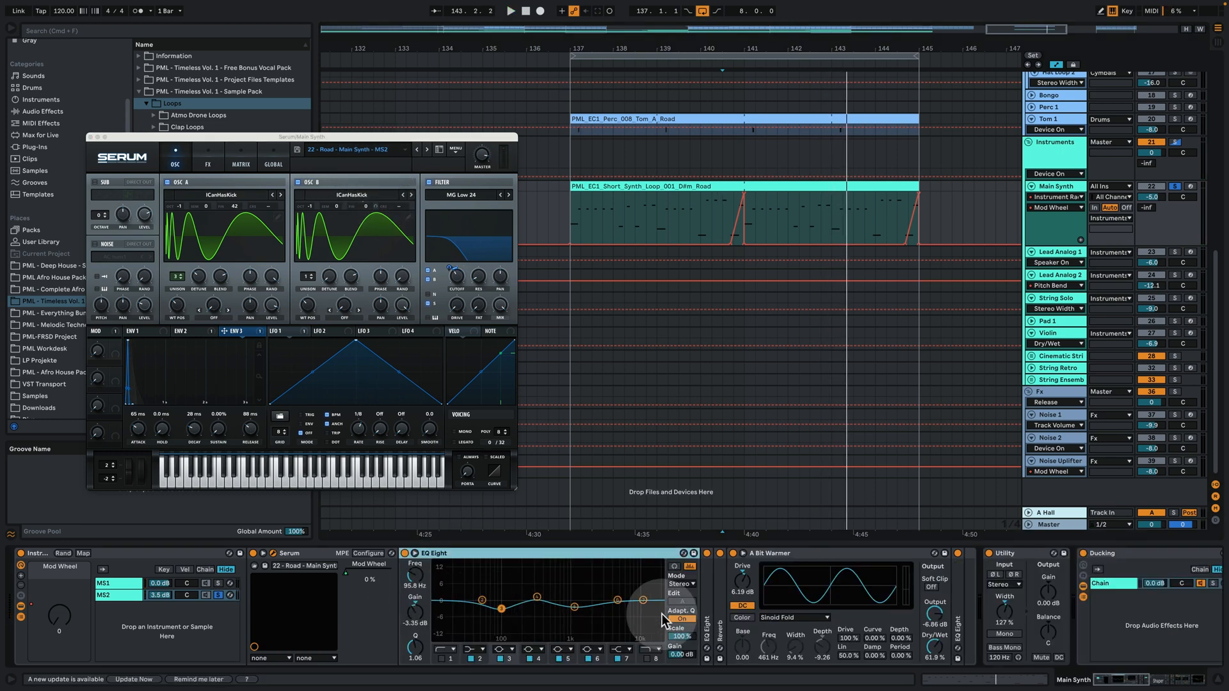
double_click(709, 611)
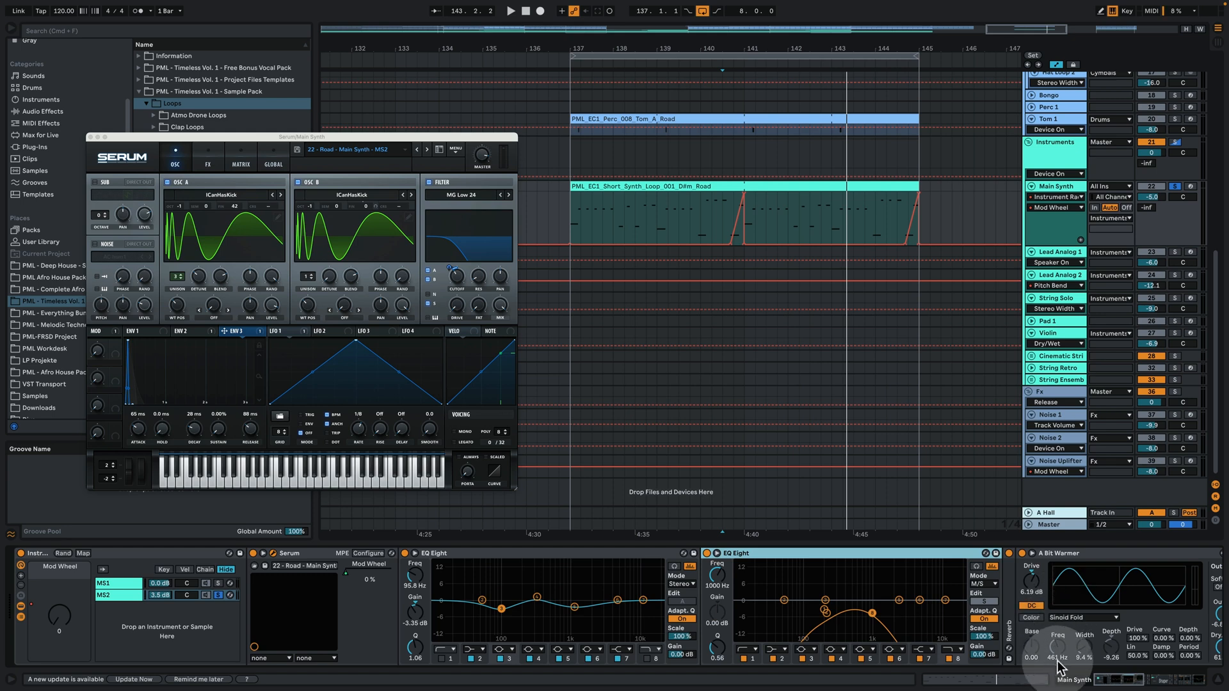
left_click(861, 457)
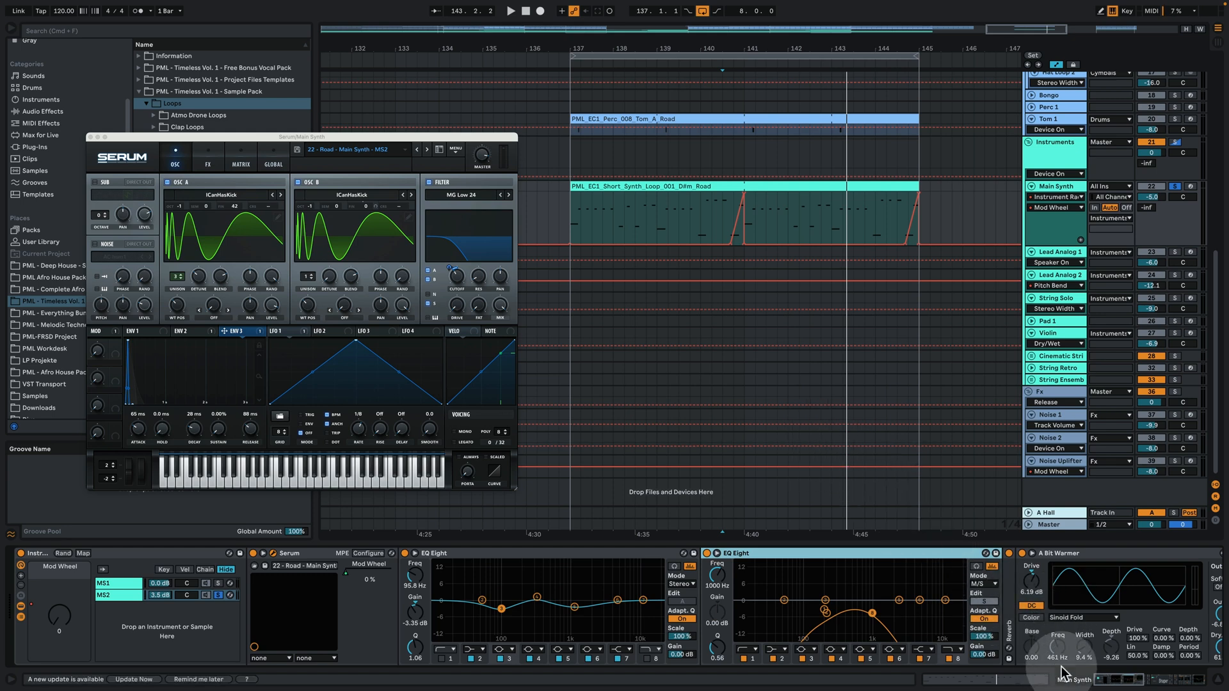
scroll(1102, 682, "right", 10)
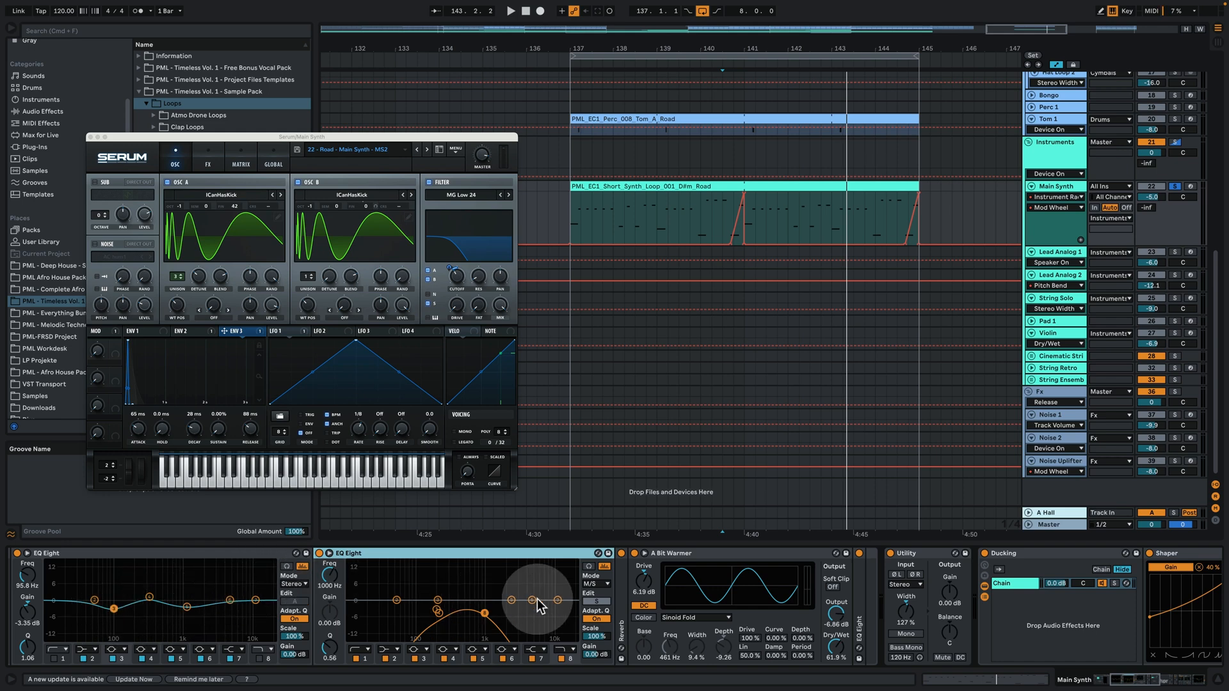
double_click(622, 601)
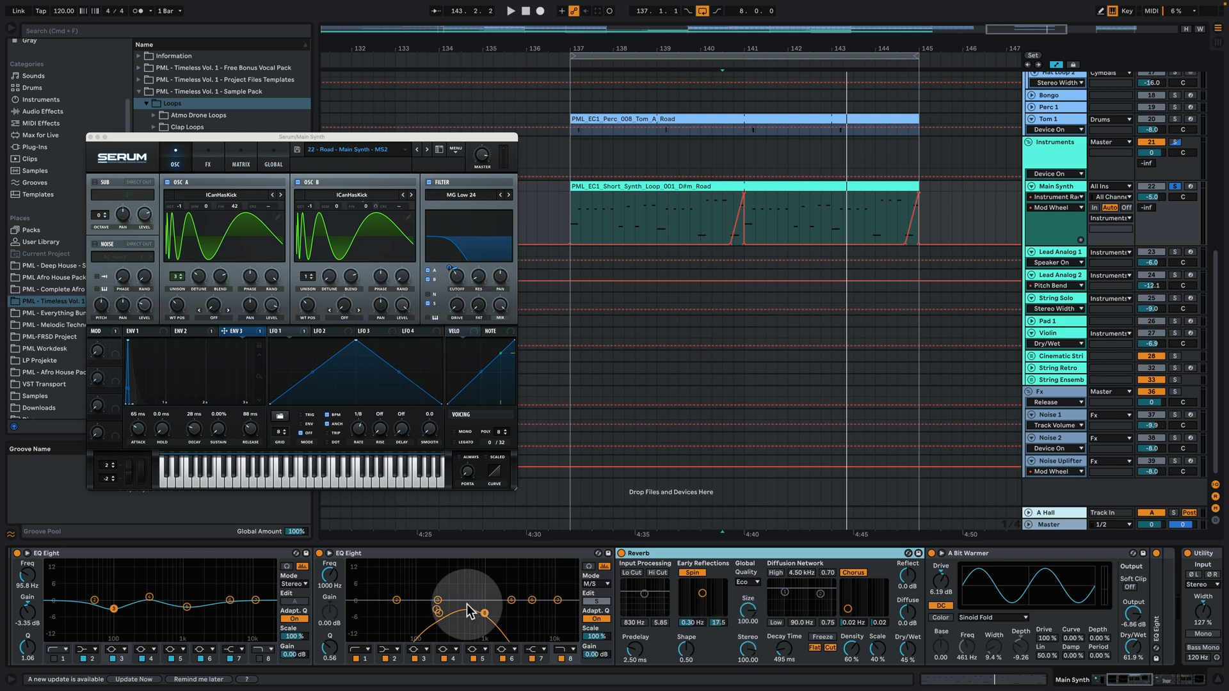
Compare the MS2 sound with the M/S-mode EQ Eight bypassed and active during playback, leaving it active.
left_click(320, 553)
key("space")
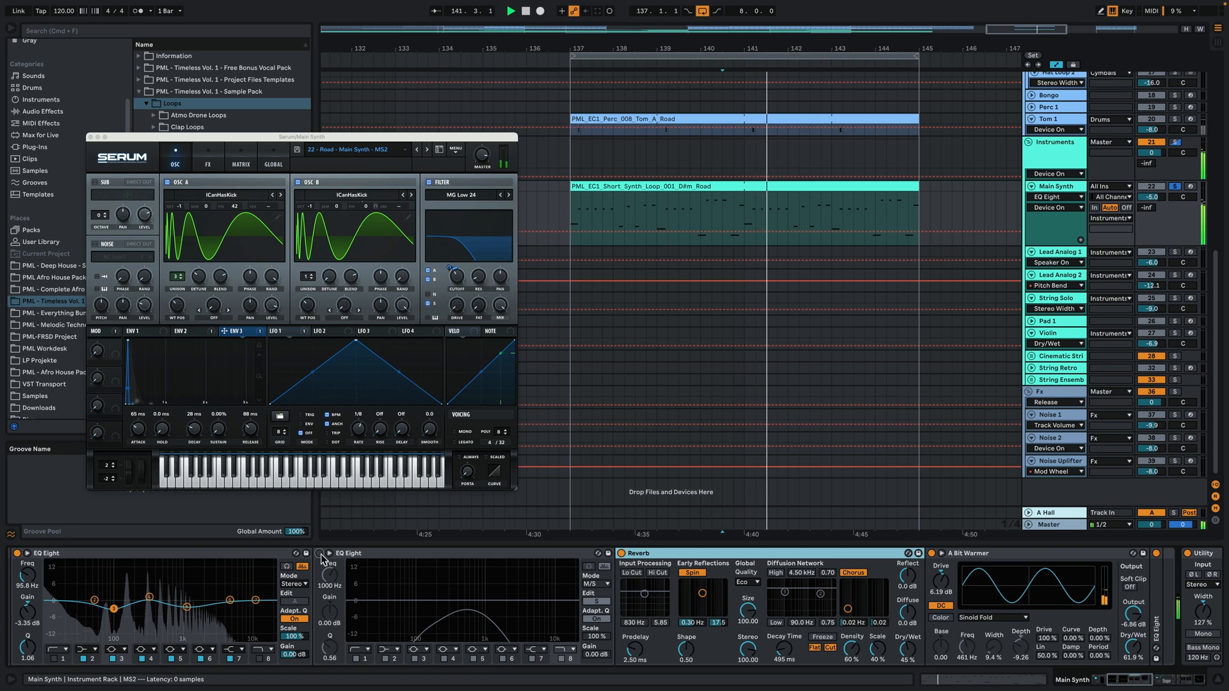
left_click(319, 554)
left_click(319, 553)
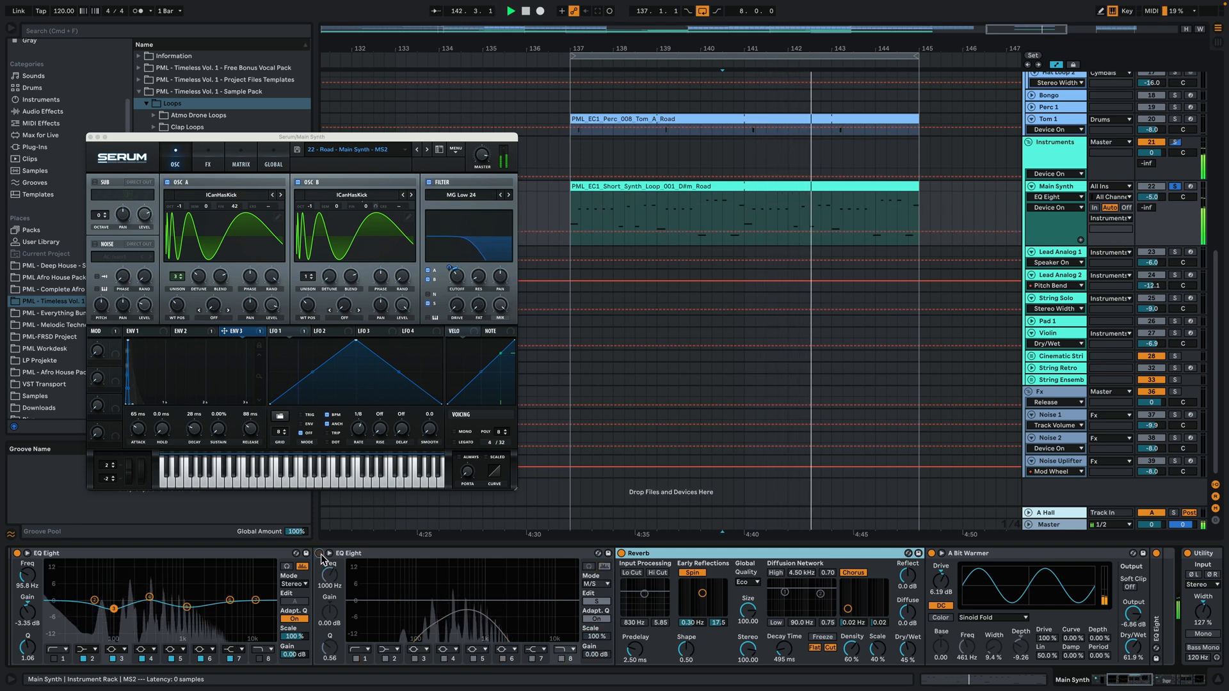
left_click(320, 553)
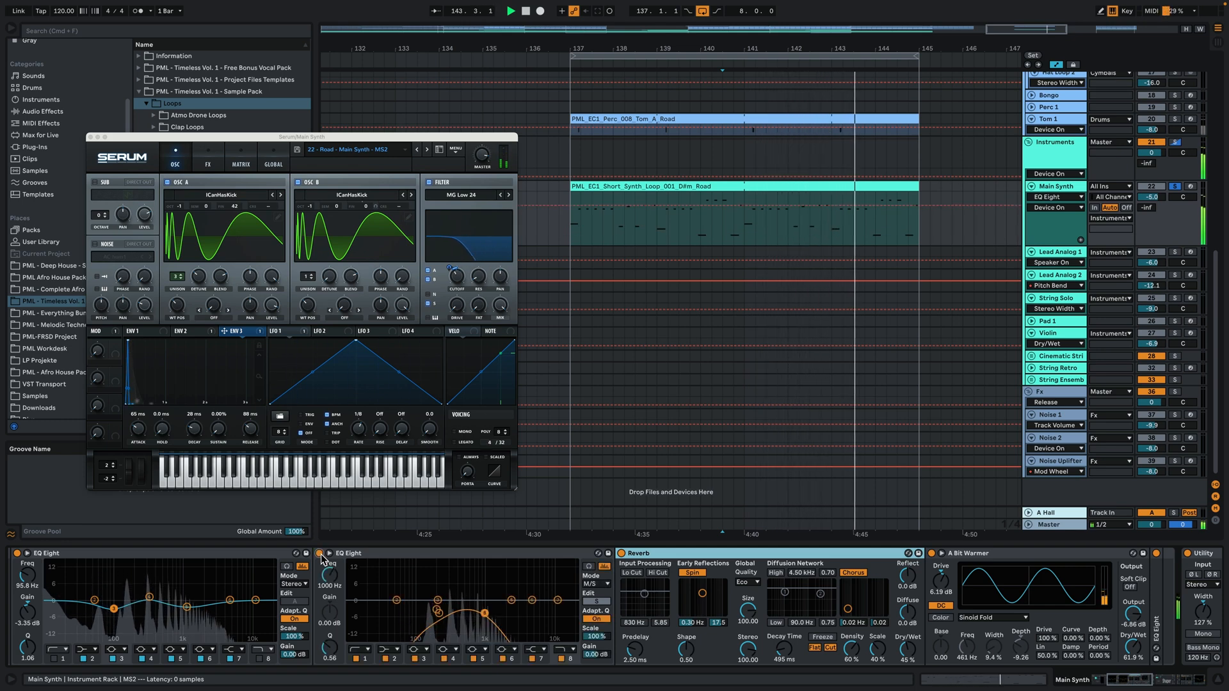
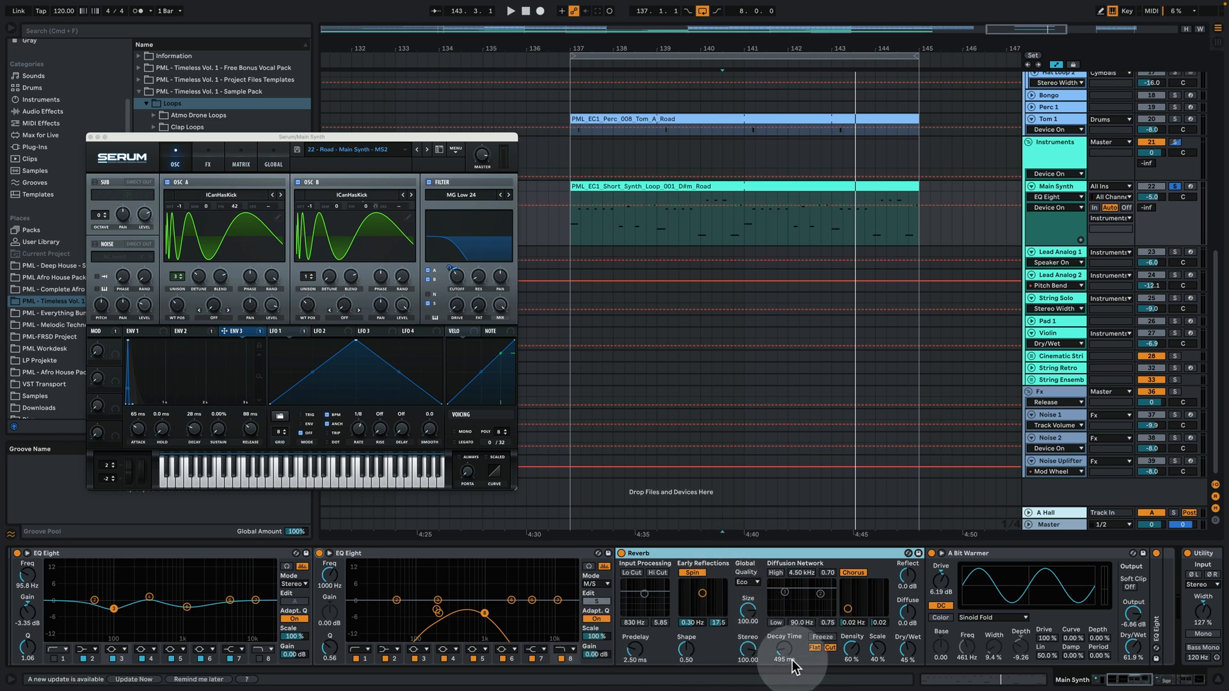
Unfold the EQ Eight after A Bit Warmer and bring the last devices of the Main Synth chain into view.
scroll(1087, 640, "right", 6)
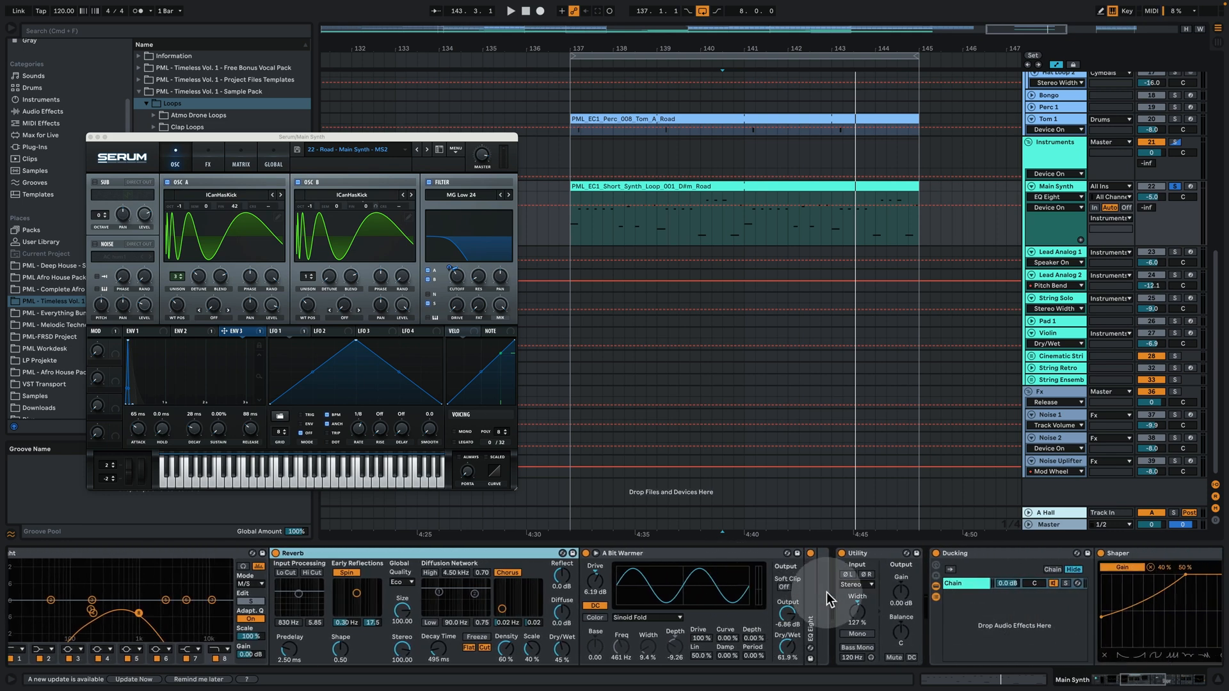
double_click(811, 601)
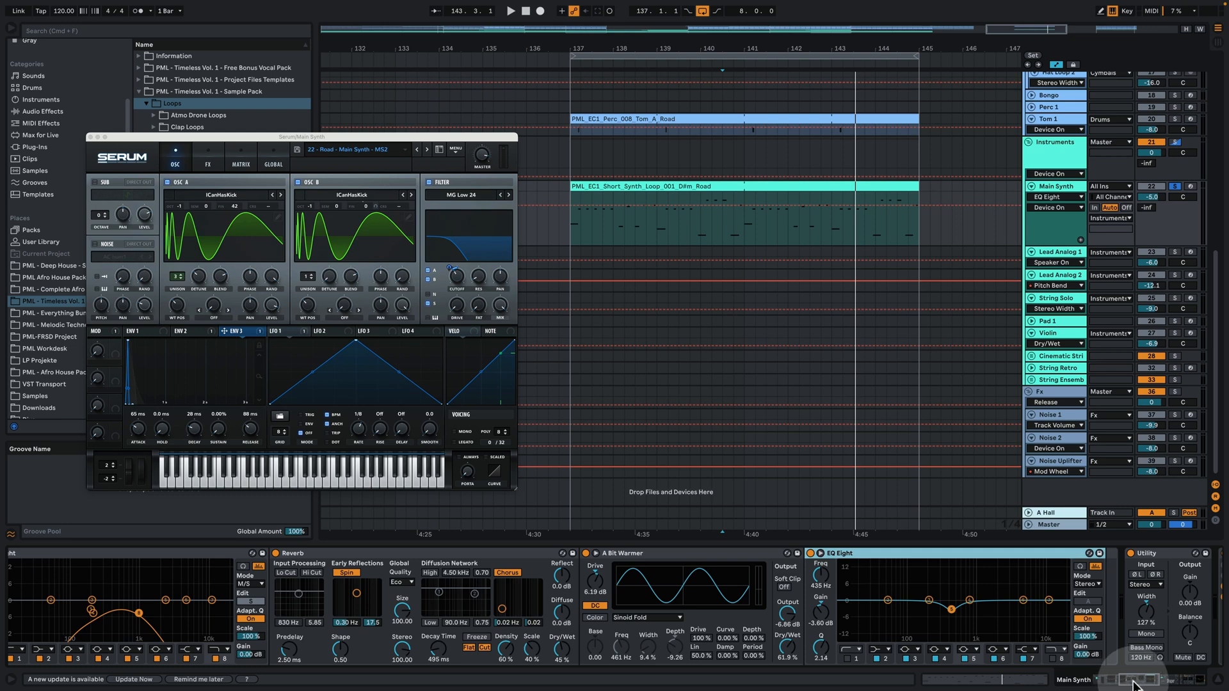
left_click_drag(1133, 684, 1185, 682)
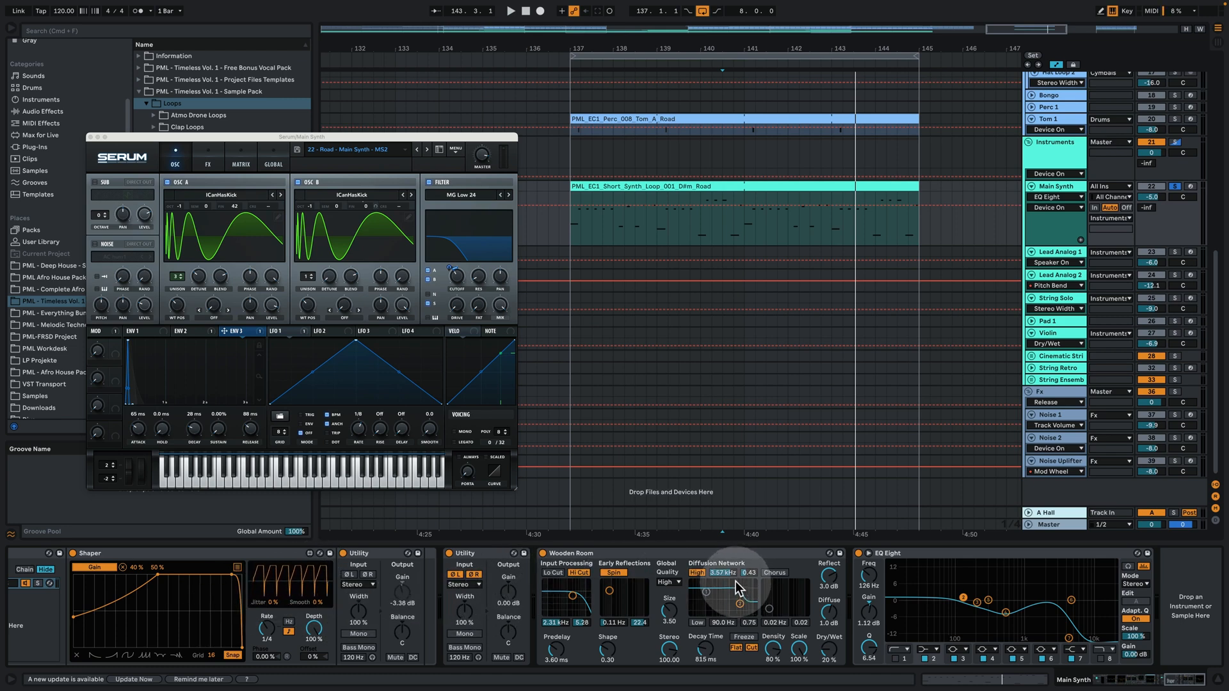
left_click(725, 626)
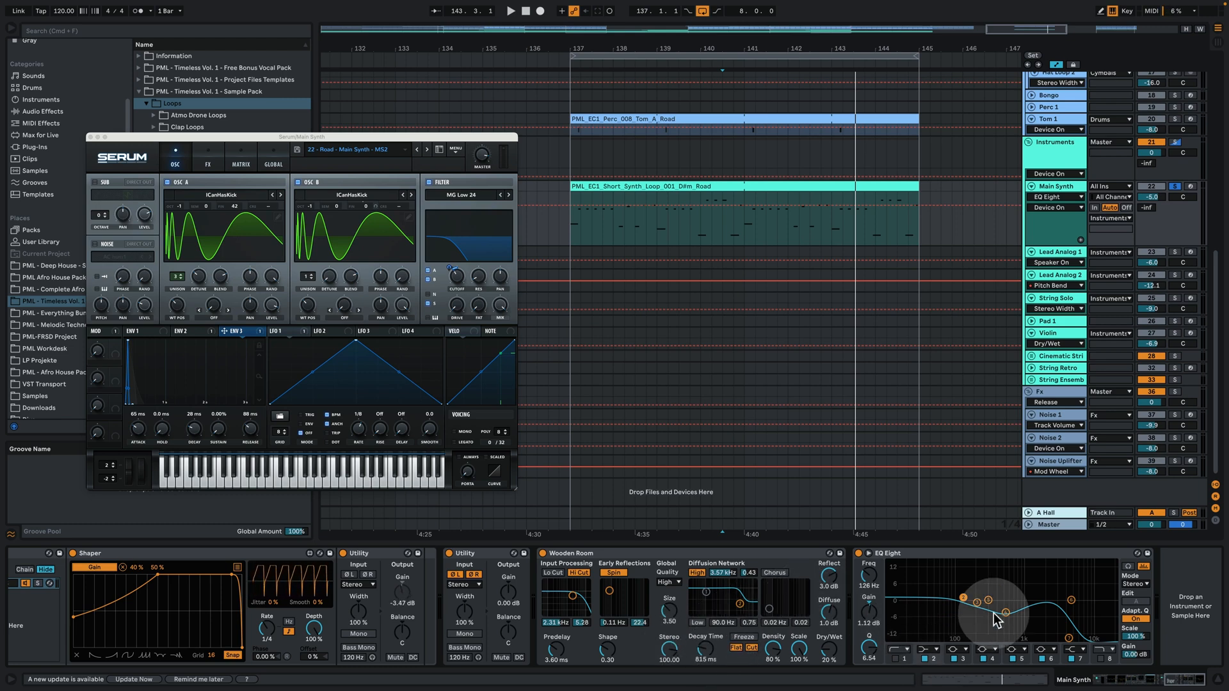
Compare the soloed MS2 sound with the final EQ Eight after Wooden Room bypassed and active, then stop.
left_click(859, 555)
key("space")
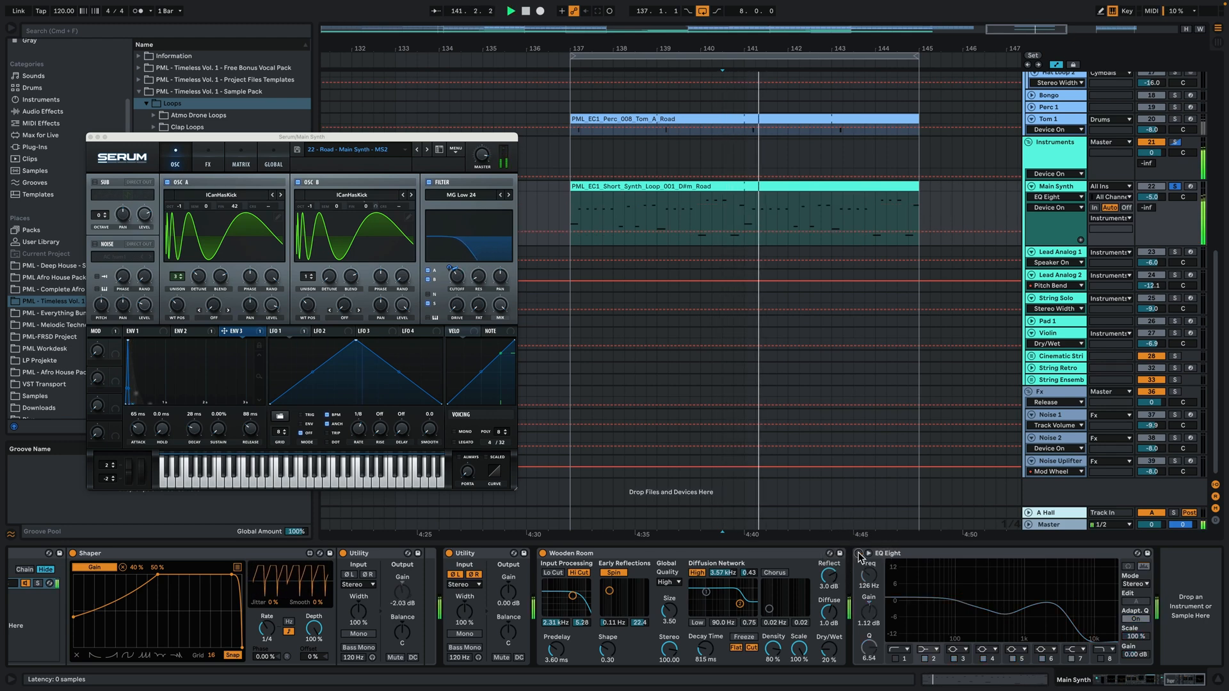
left_click(859, 554)
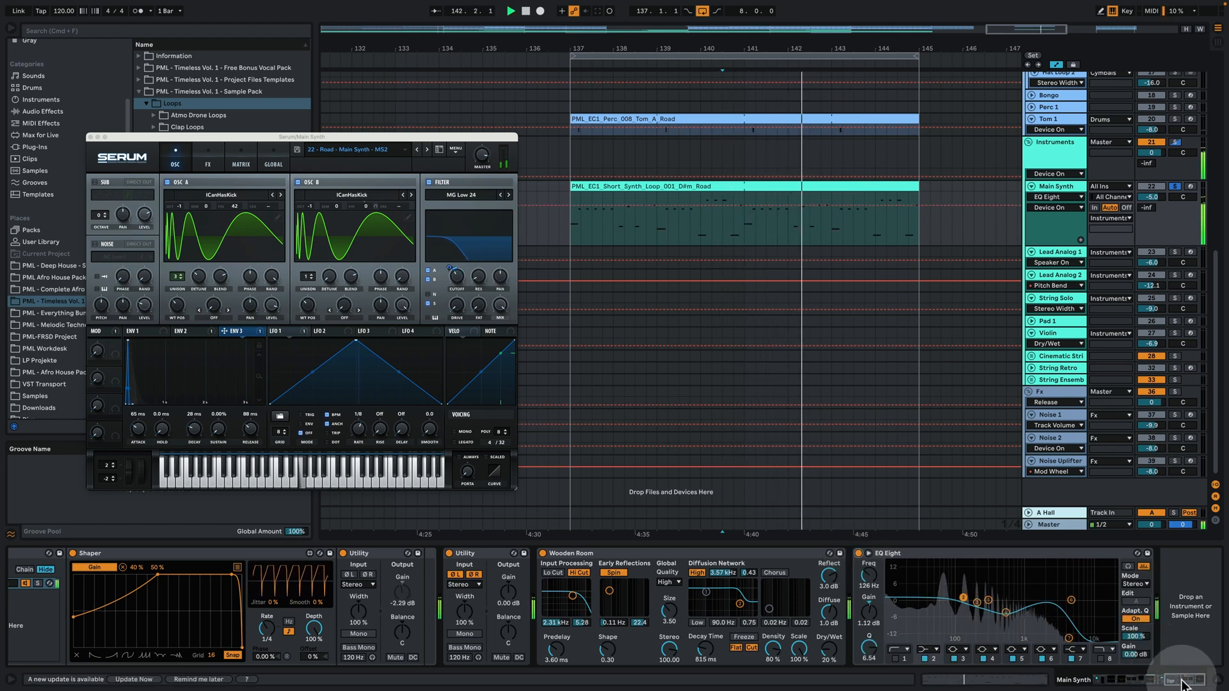
key("space")
Unsolo the MS2 chain and compare the combined MS1 and MS2 sound with the final EQ Eight bypassed and active.
left_click_drag(1180, 679, 1055, 682)
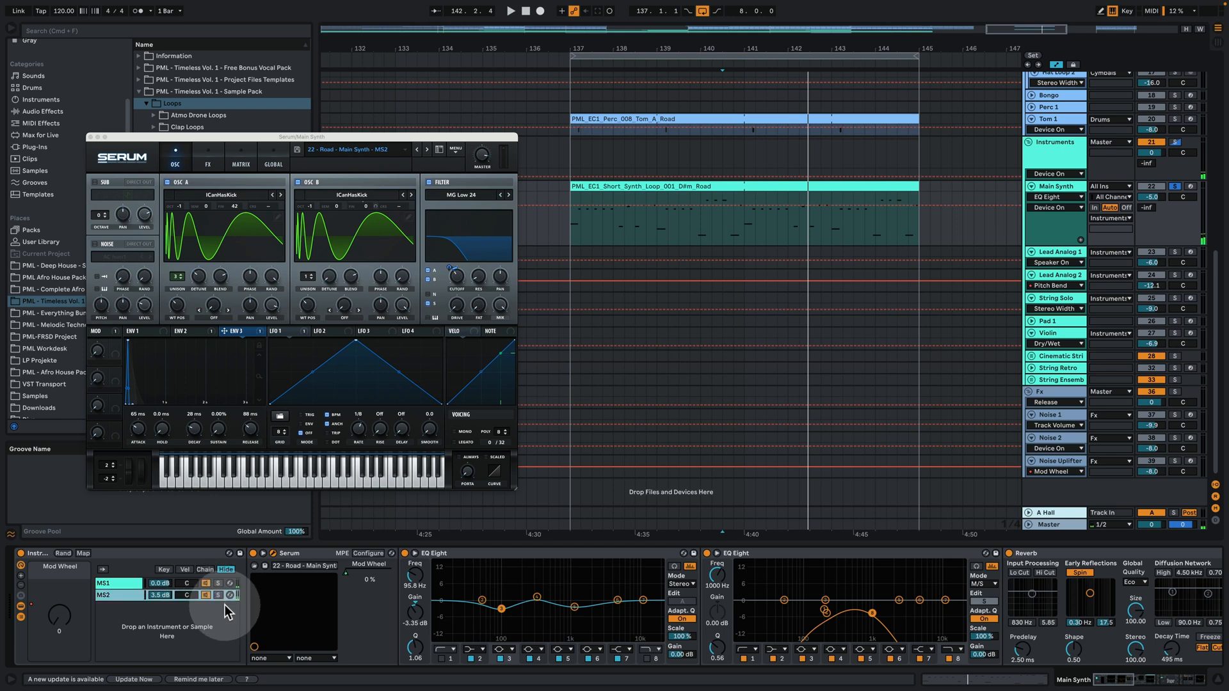
left_click_drag(1114, 680, 1184, 679)
key("space")
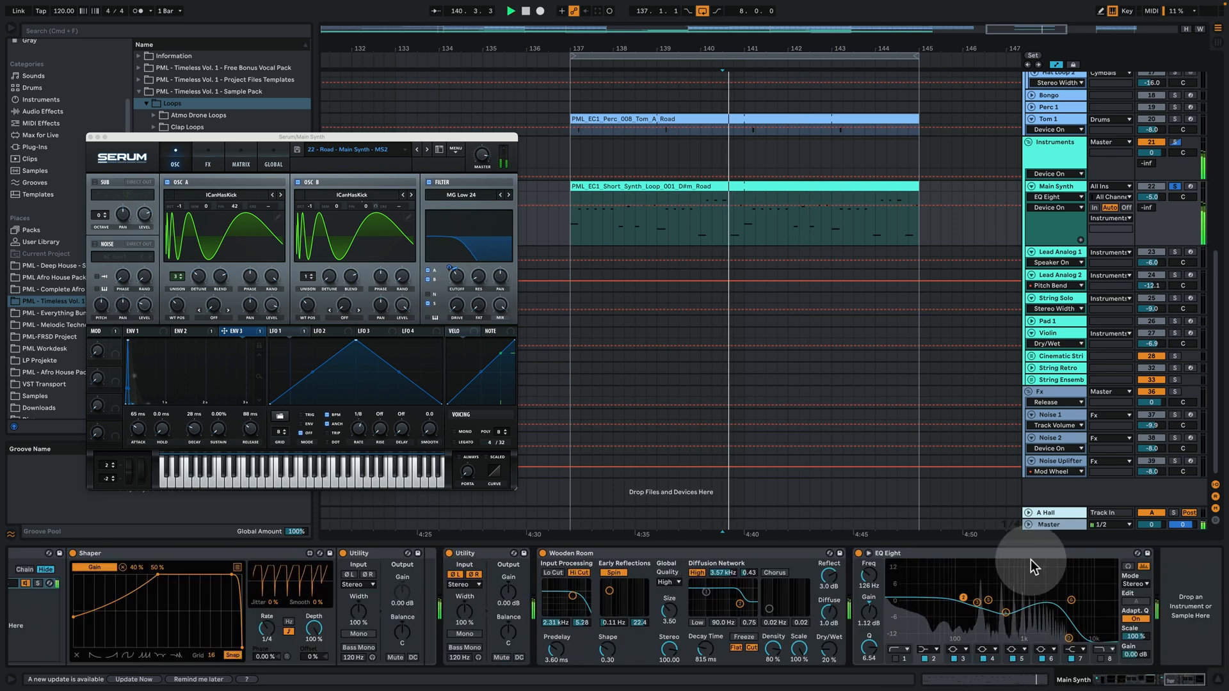
left_click(858, 554)
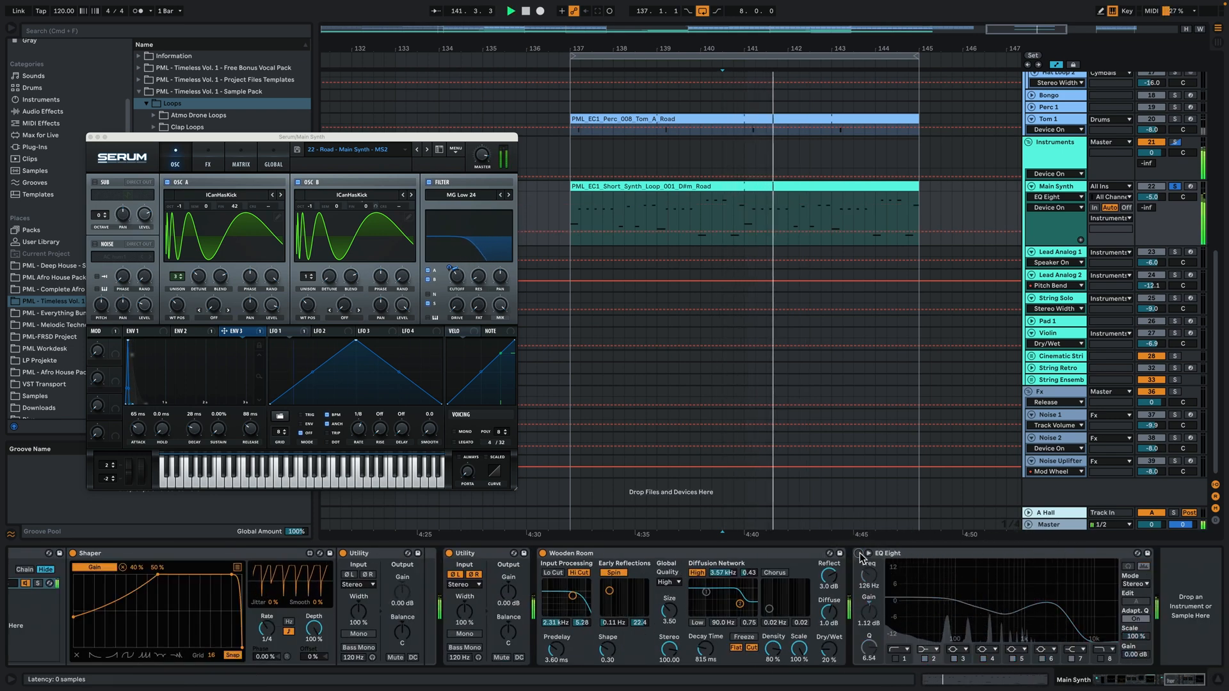
left_click(859, 554)
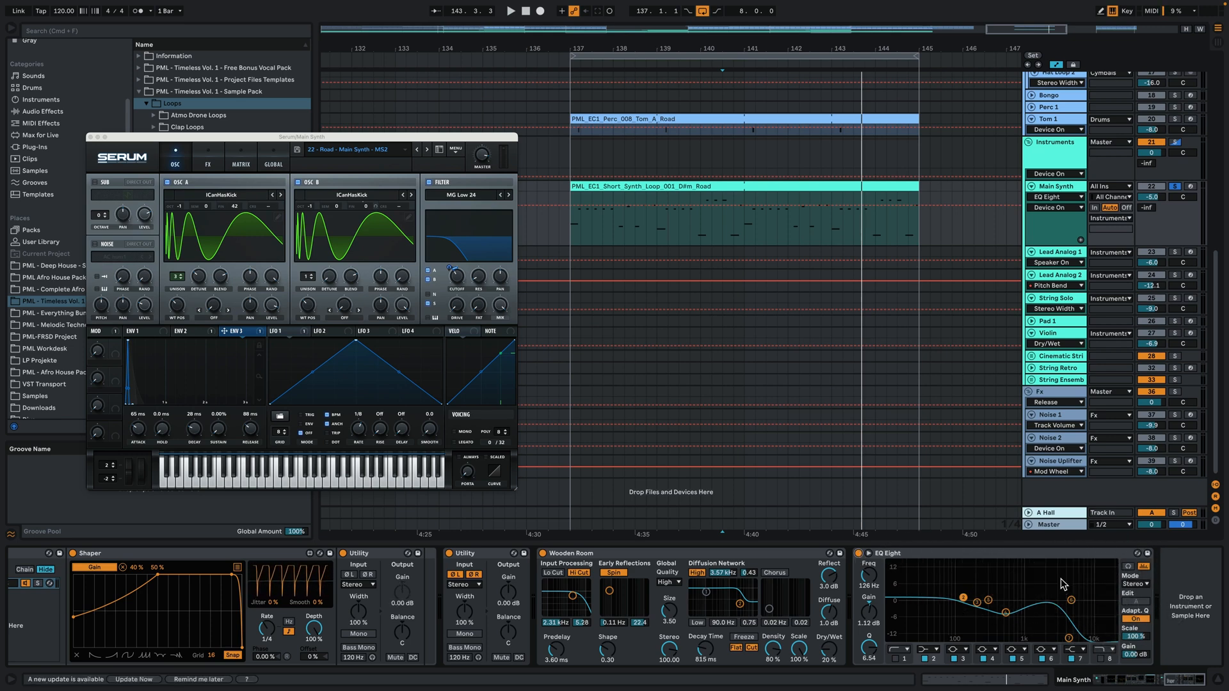
Close the MS2 Serum window, unsolo the Main Synth track, and play the full groove with the device view hidden.
left_click(91, 137)
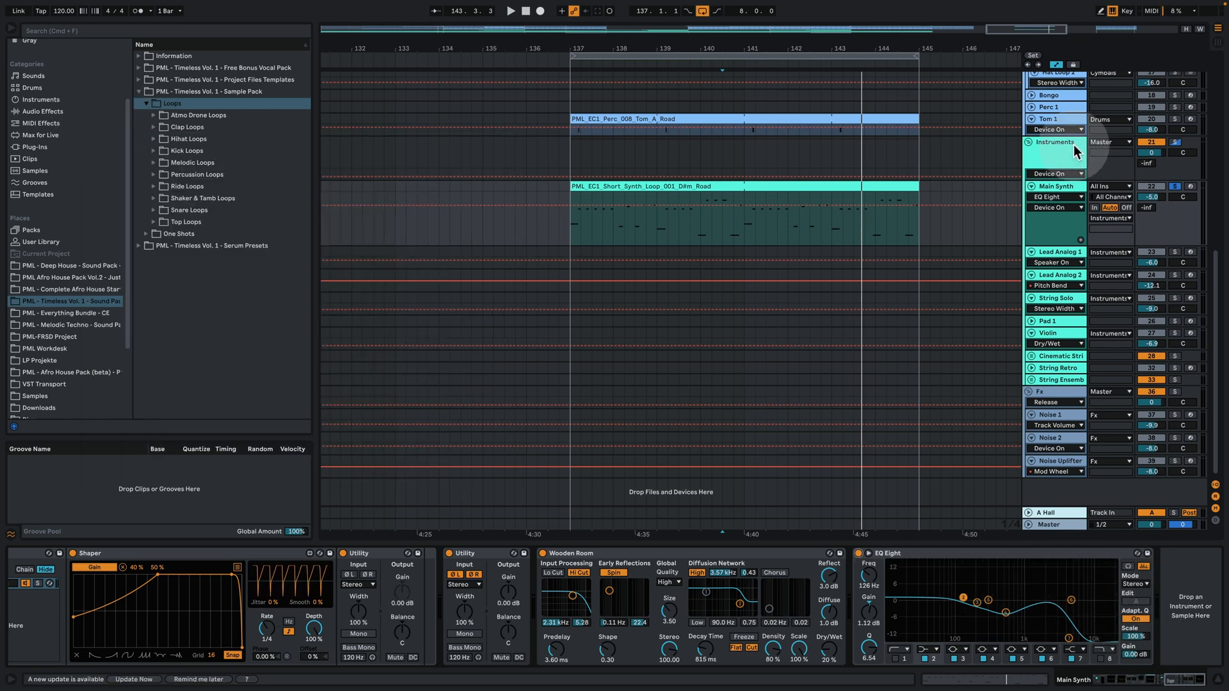
left_click(1177, 186)
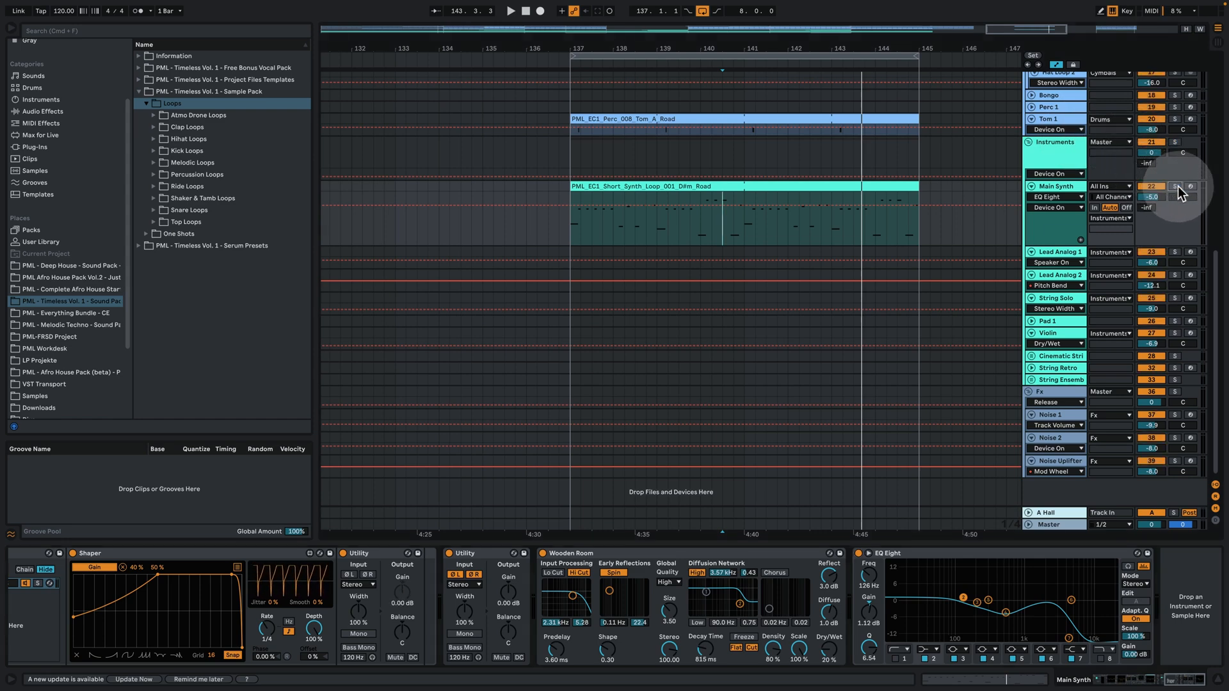
key("space")
left_click(842, 377)
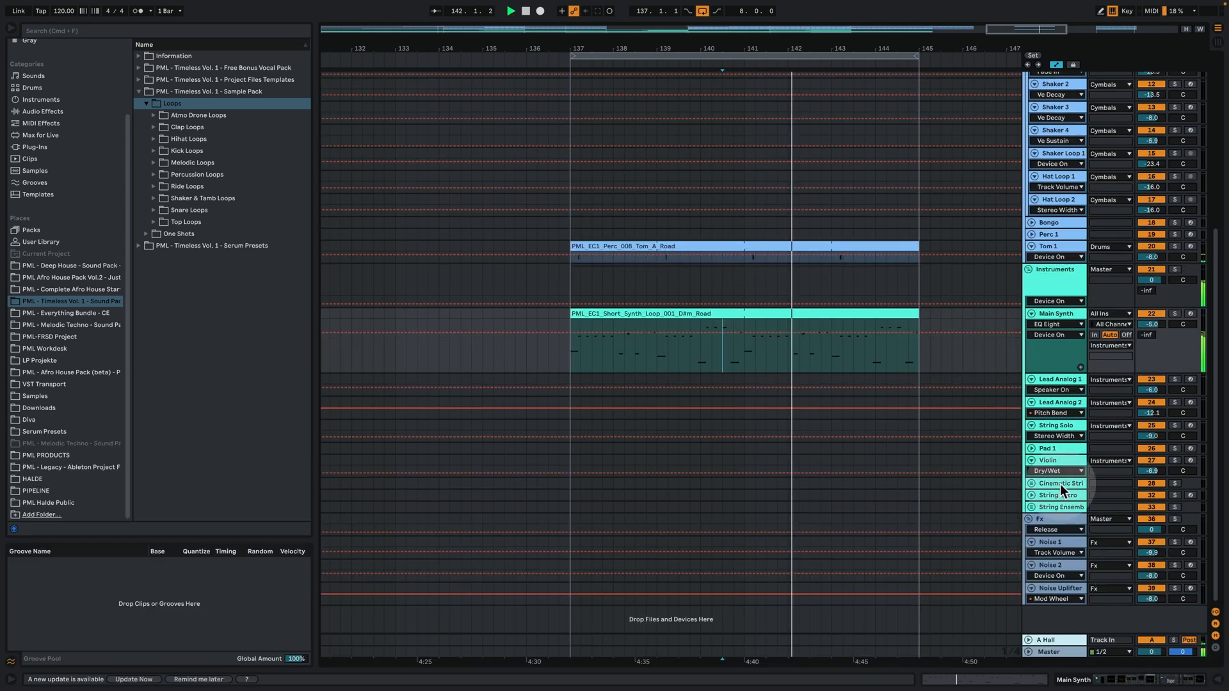
Show the Instruments group's Sidechain and Saturator devices and hide the device view again while the groove plays.
key("ctrl+alt+l")
left_click(768, 133)
scroll(799, 278, "up", 5)
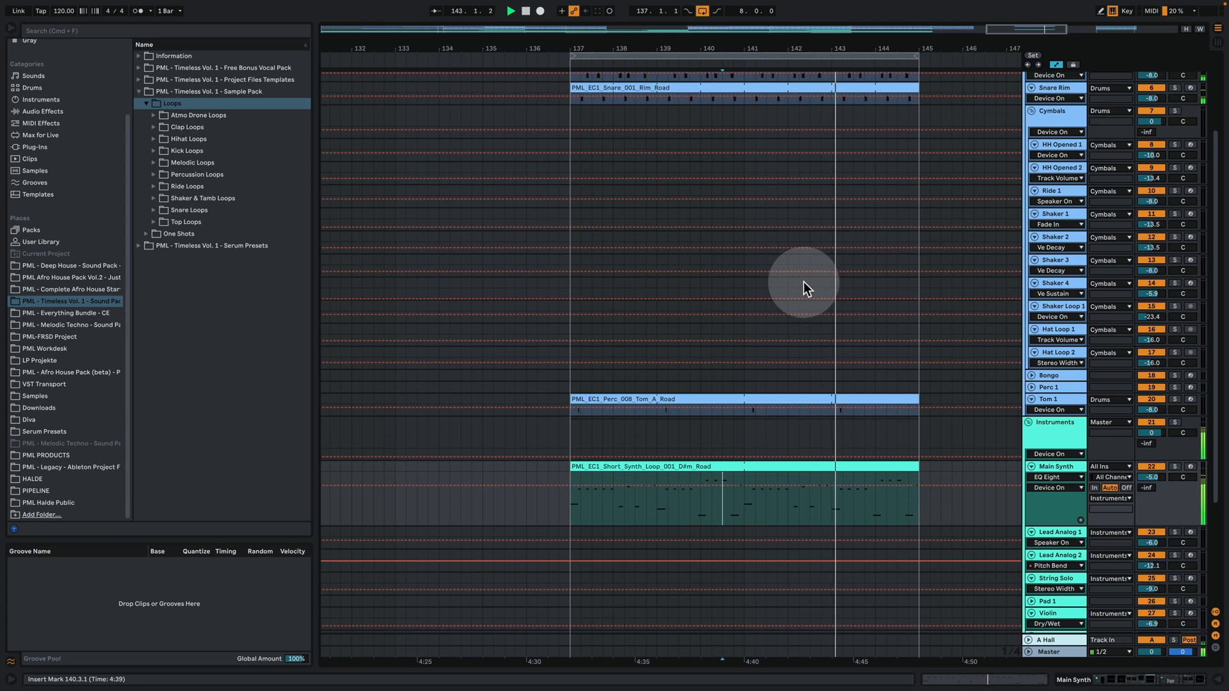
double_click(1042, 421)
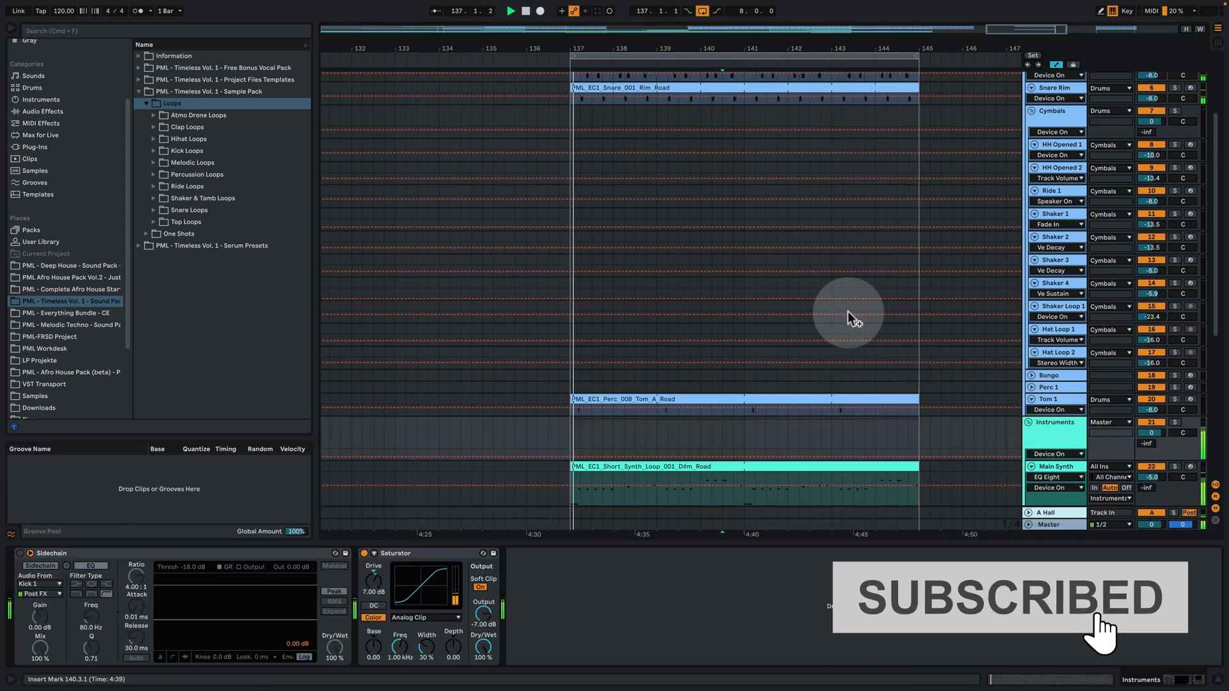
key("super+alt+l")
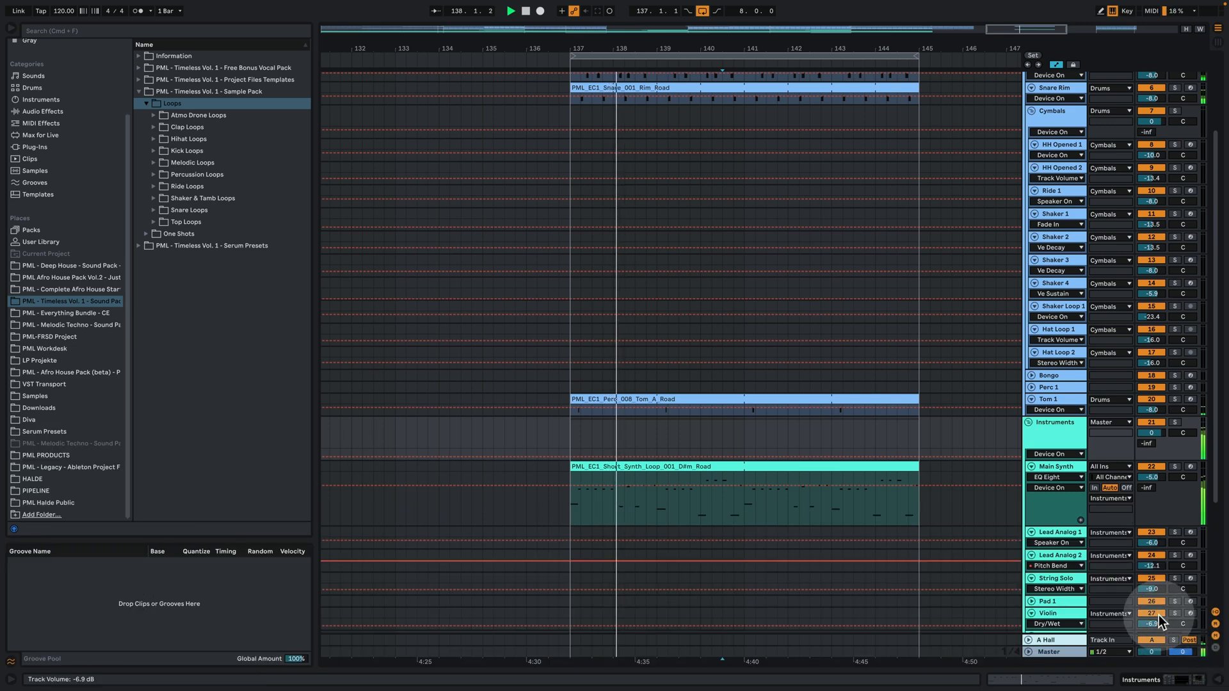
Stop the groove and play the soloed Shaker 1 track from its original clip at bar 153.
left_click_drag(712, 48, 554, 26)
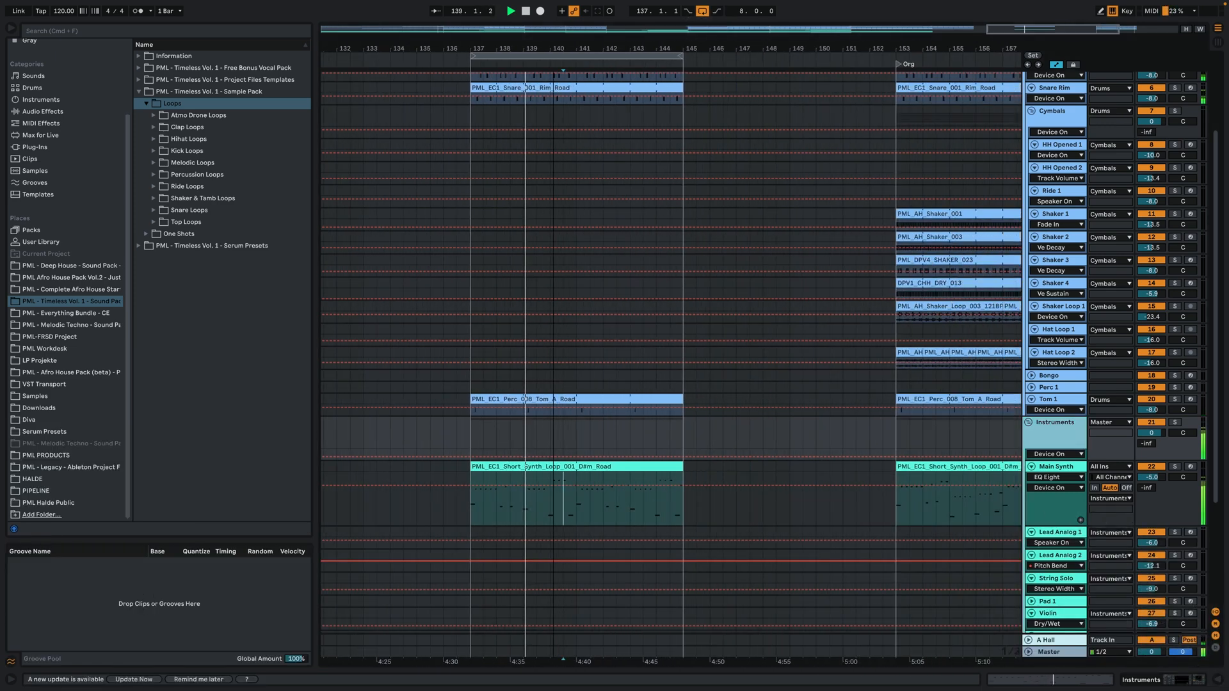
left_click(616, 137)
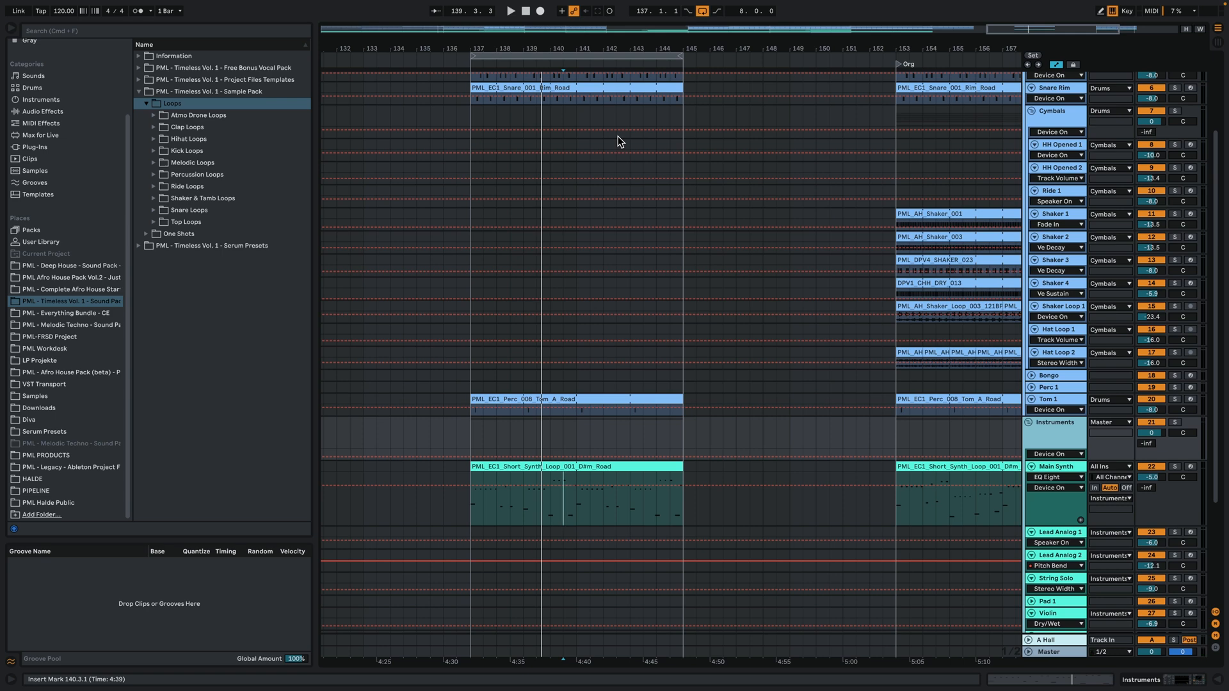
left_click(616, 71)
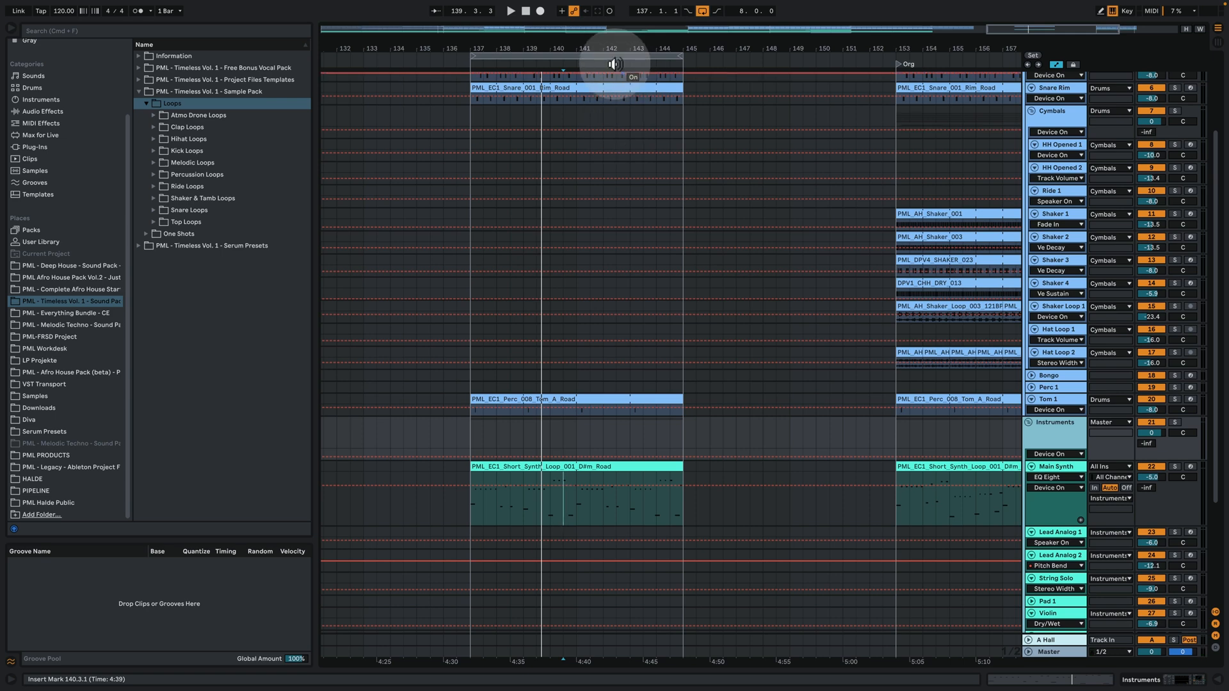
left_click_drag(605, 51, 766, 47)
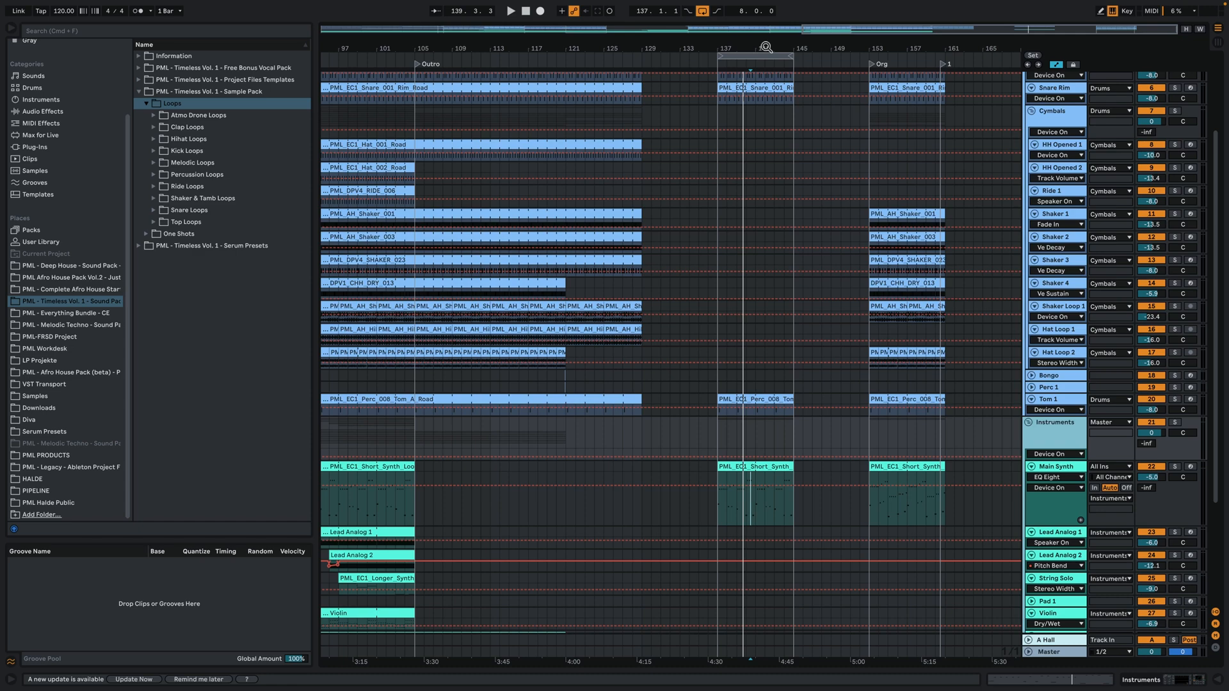
left_click_drag(781, 48, 823, 39)
left_click(933, 221)
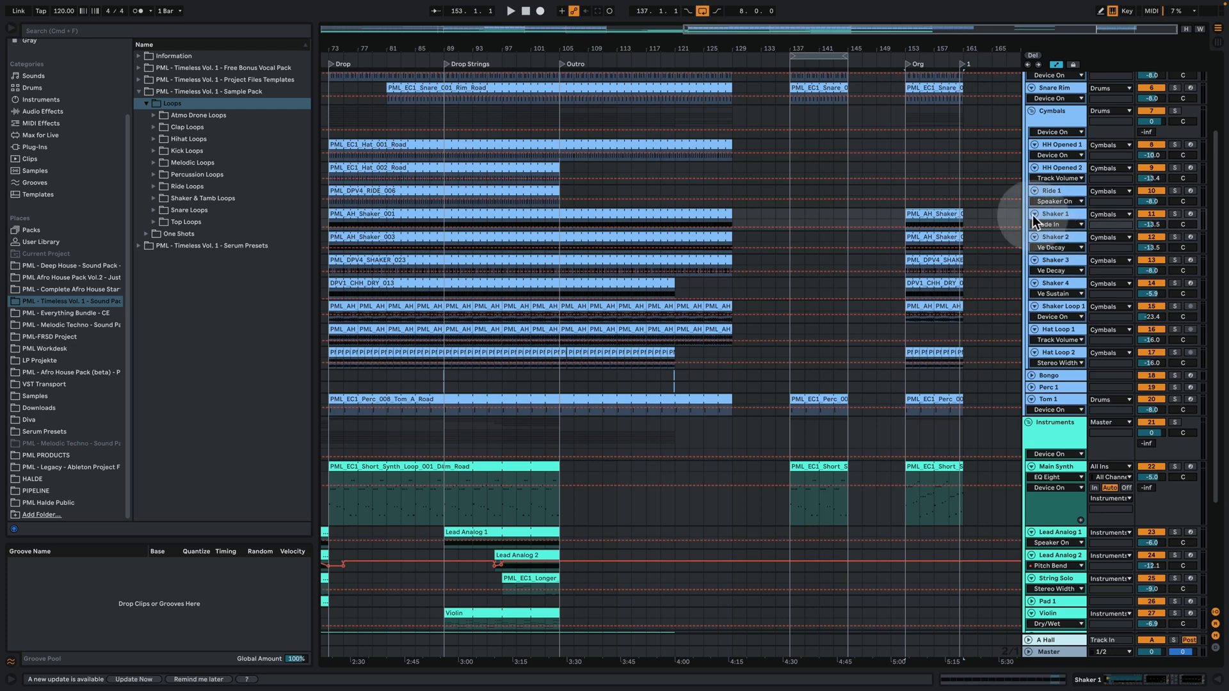
key("space")
left_click(1176, 213)
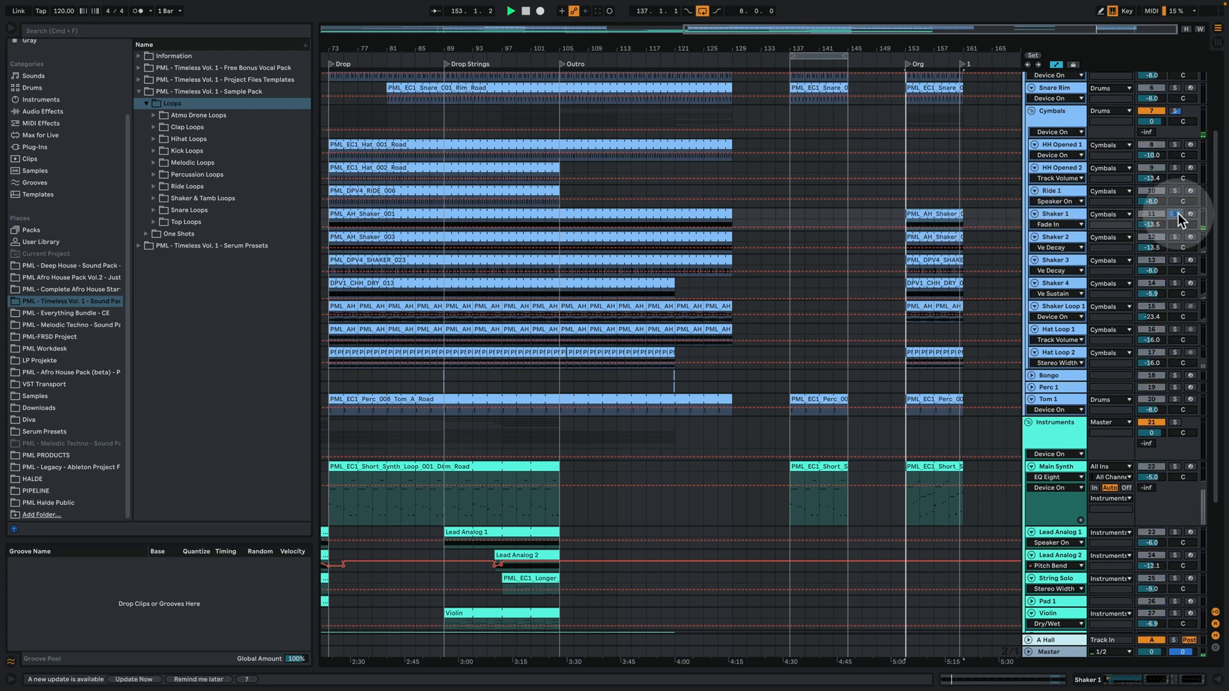
Open the PML_AH_Shaker_001 clip and examine its C3 note pattern and velocities.
double_click(932, 213)
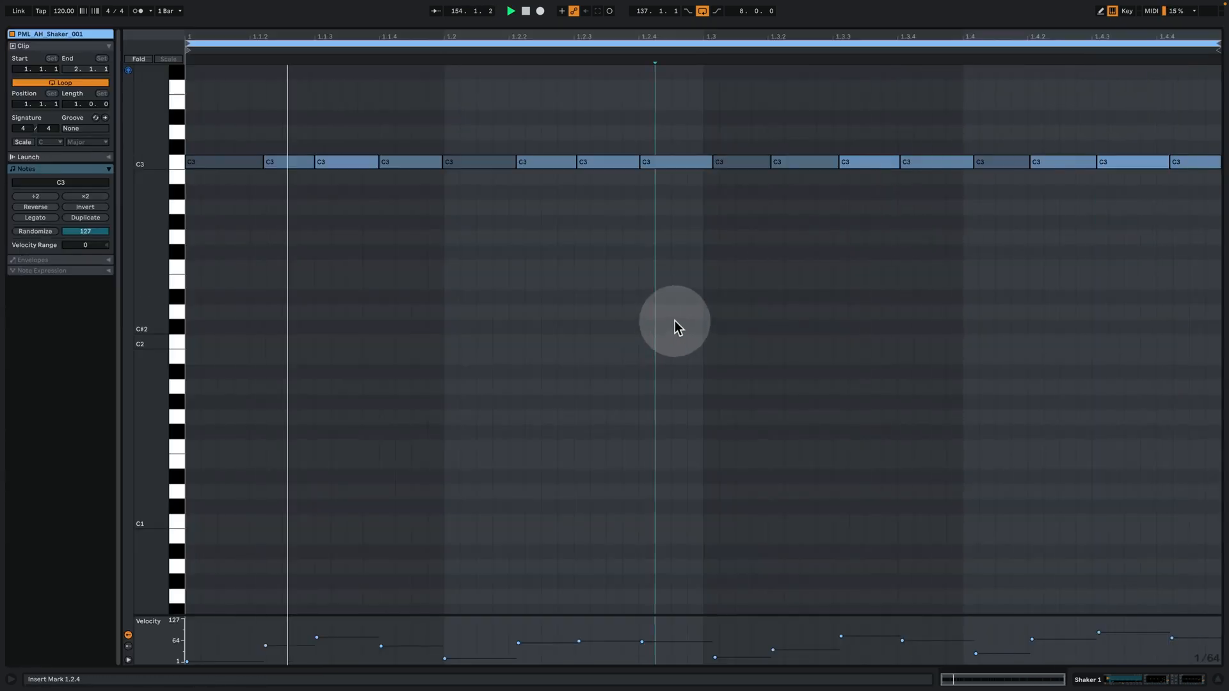
key("space")
left_click(316, 638)
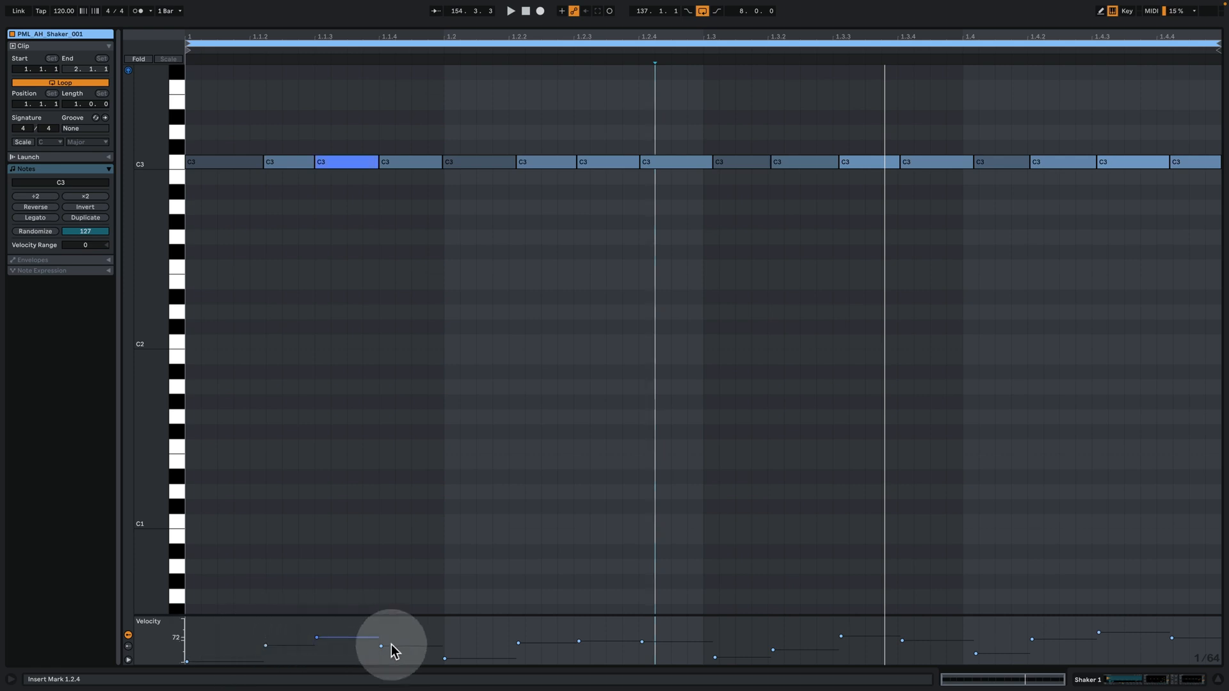
left_click(752, 276)
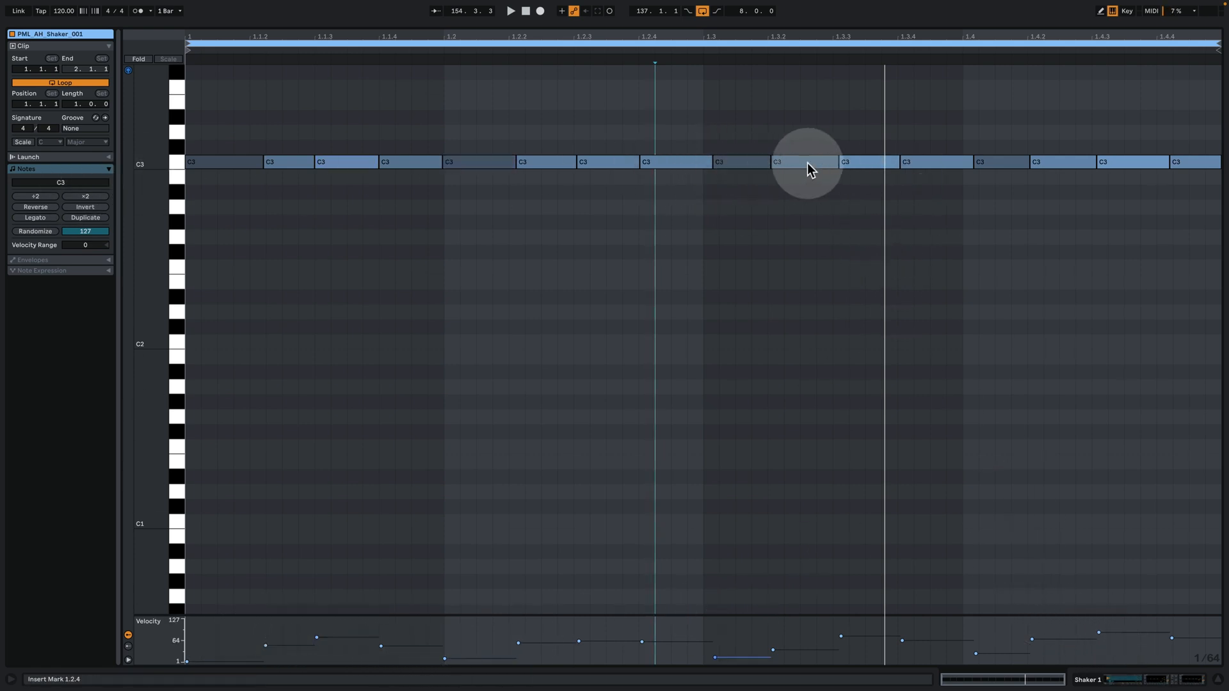
Copy the PML_AH_Shaker_001 clip from bar 153 to bar 137 on Shaker 1 and play it unsoloed with the groove.
left_click(1146, 679)
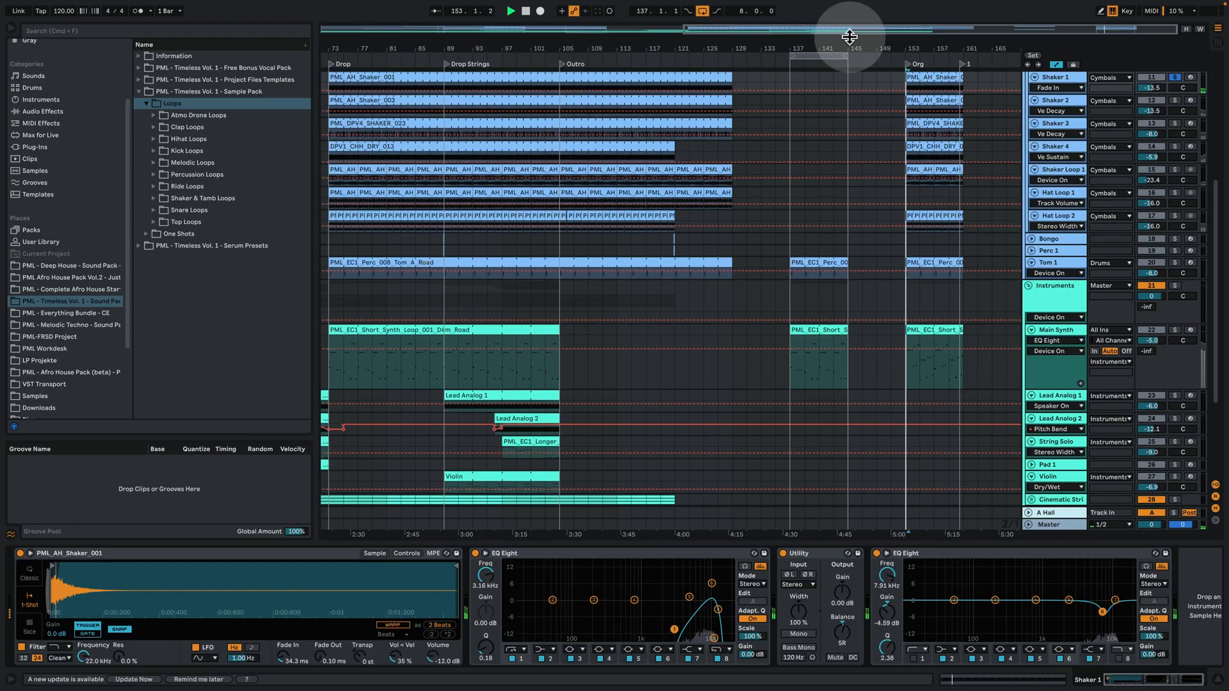
left_click(913, 170)
key("space")
left_click_drag(939, 190, 824, 191)
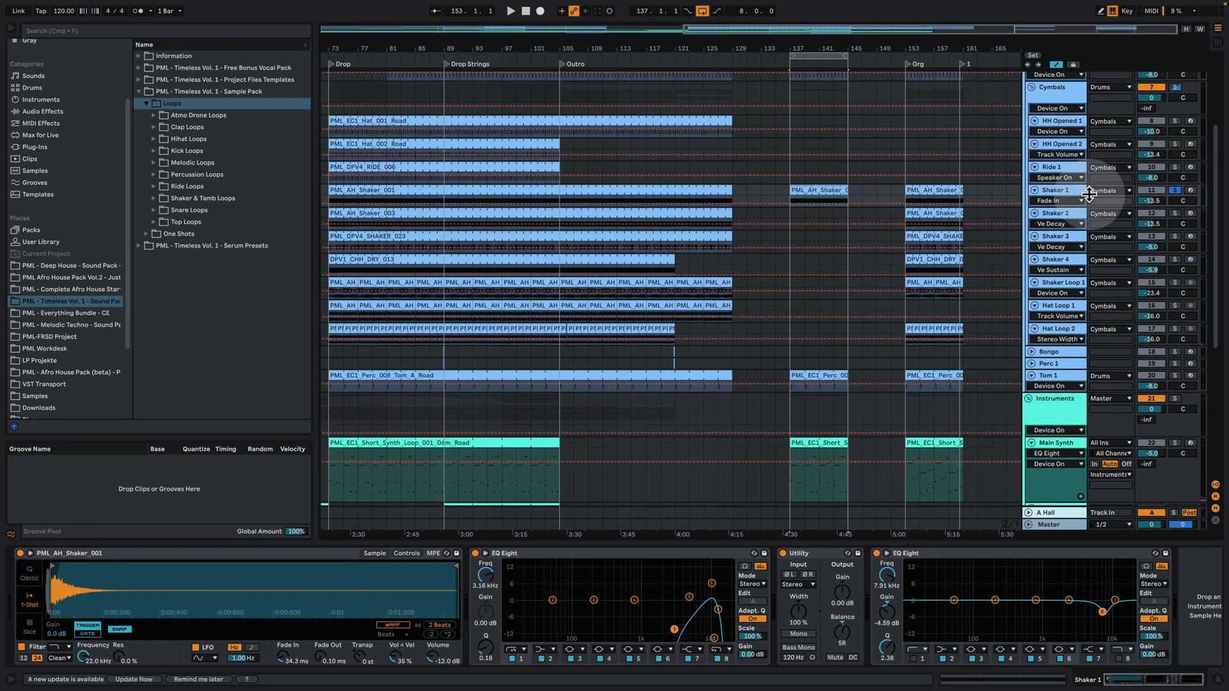
left_click(1175, 190)
key("space")
Copy the PML_AH_Shaker_003 clip from bar 153 to bar 137 on the Shaker 2 track.
left_click(940, 211)
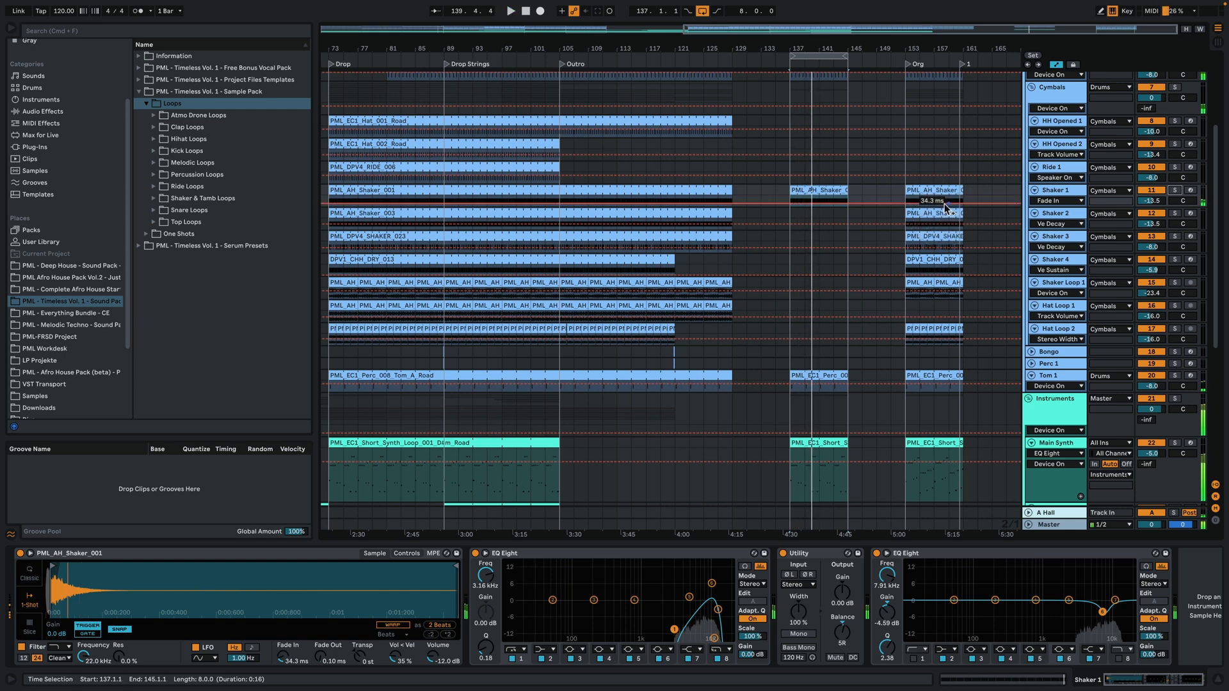
left_click(946, 214)
left_click_drag(936, 219, 824, 218)
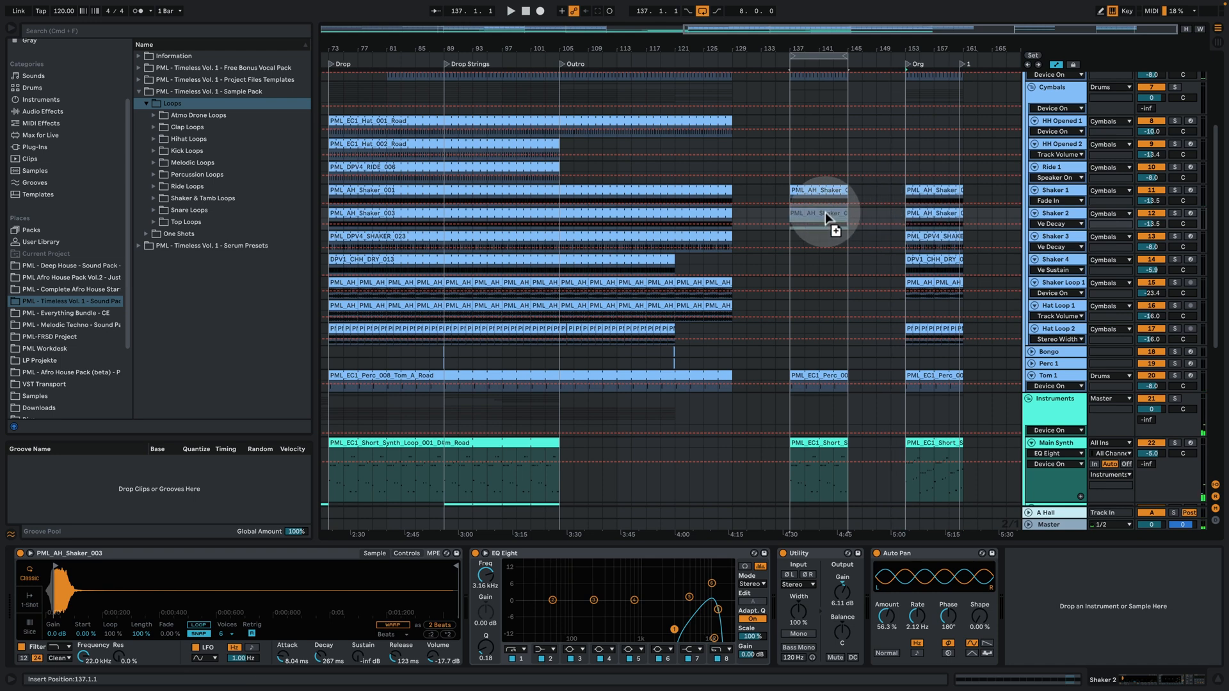
Solo Shaker 2 to review its notes and velocities, and unsolo it to hear it within the groove.
left_click(1175, 213)
double_click(816, 217)
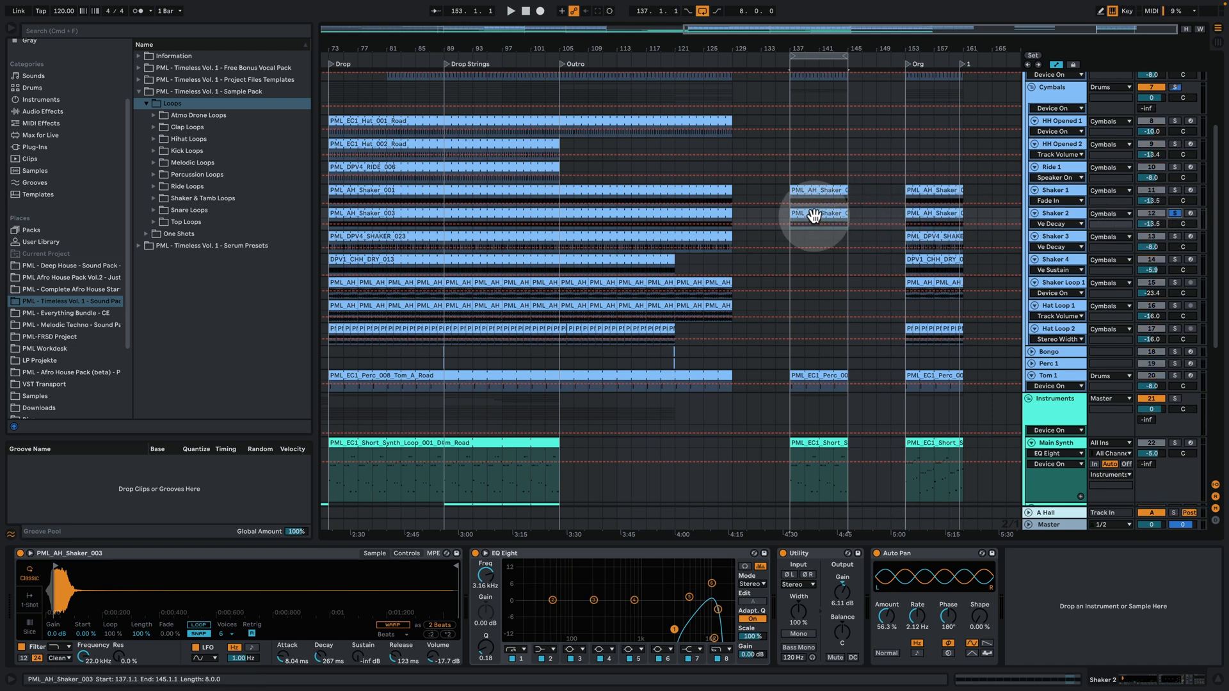
left_click(449, 261)
key("space")
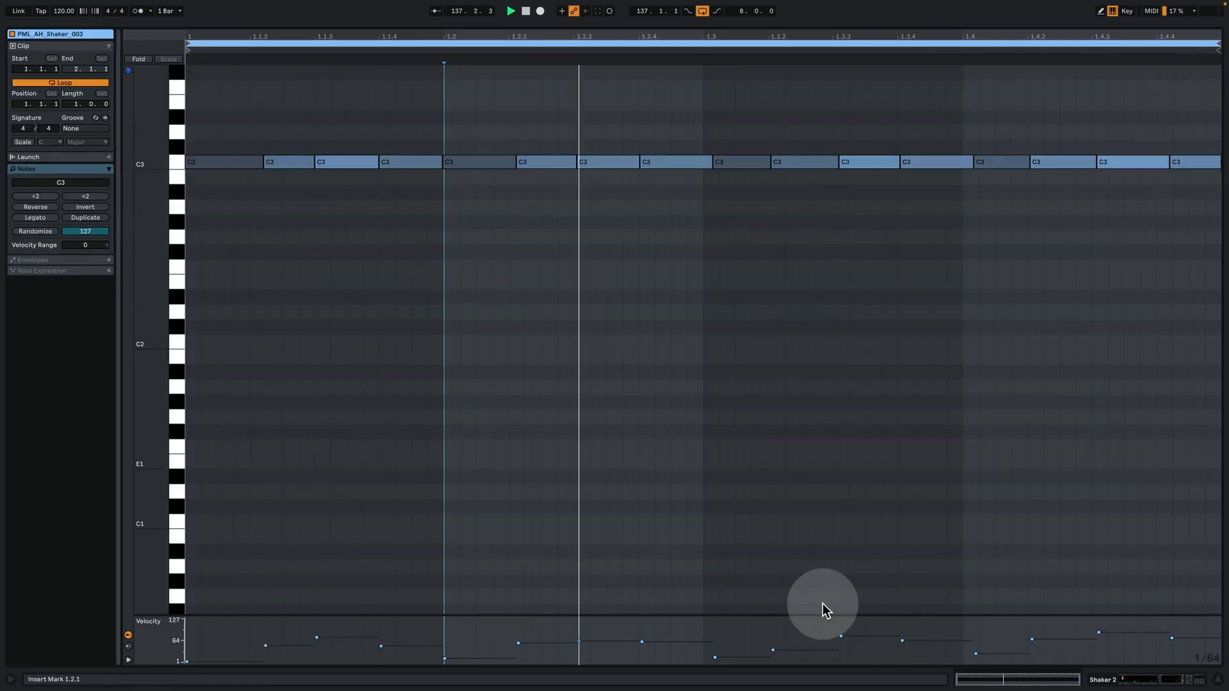
left_click(1152, 680)
scroll(898, 293, "up", 4)
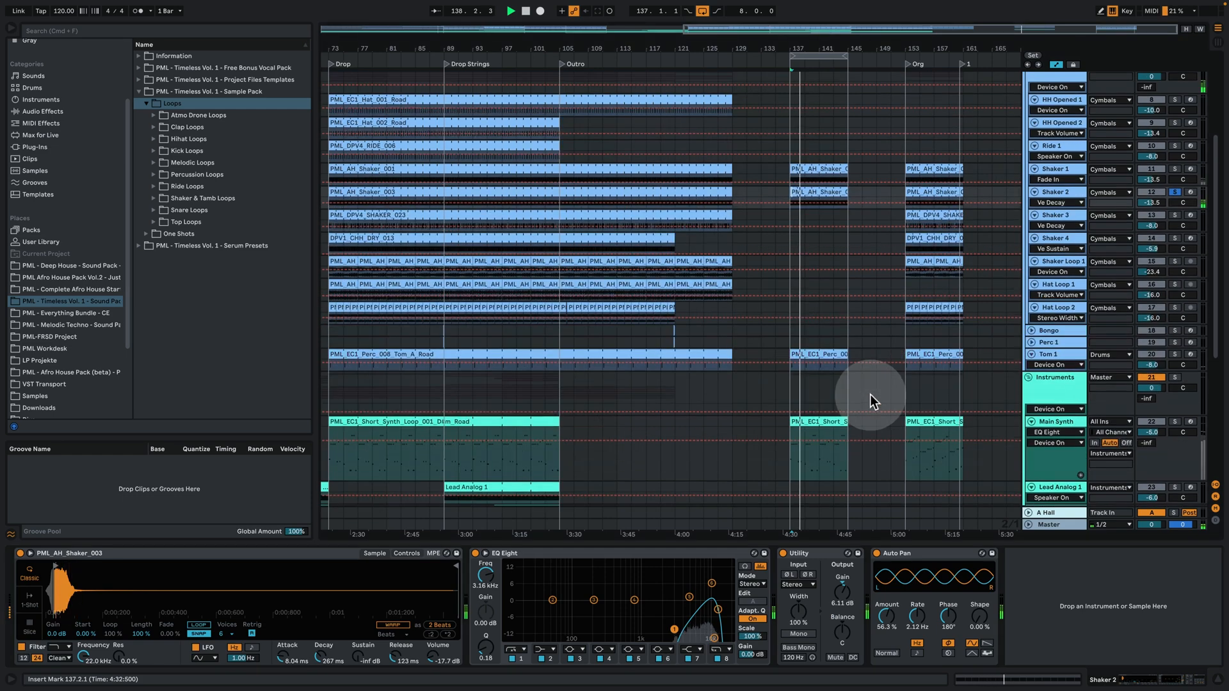
key("space")
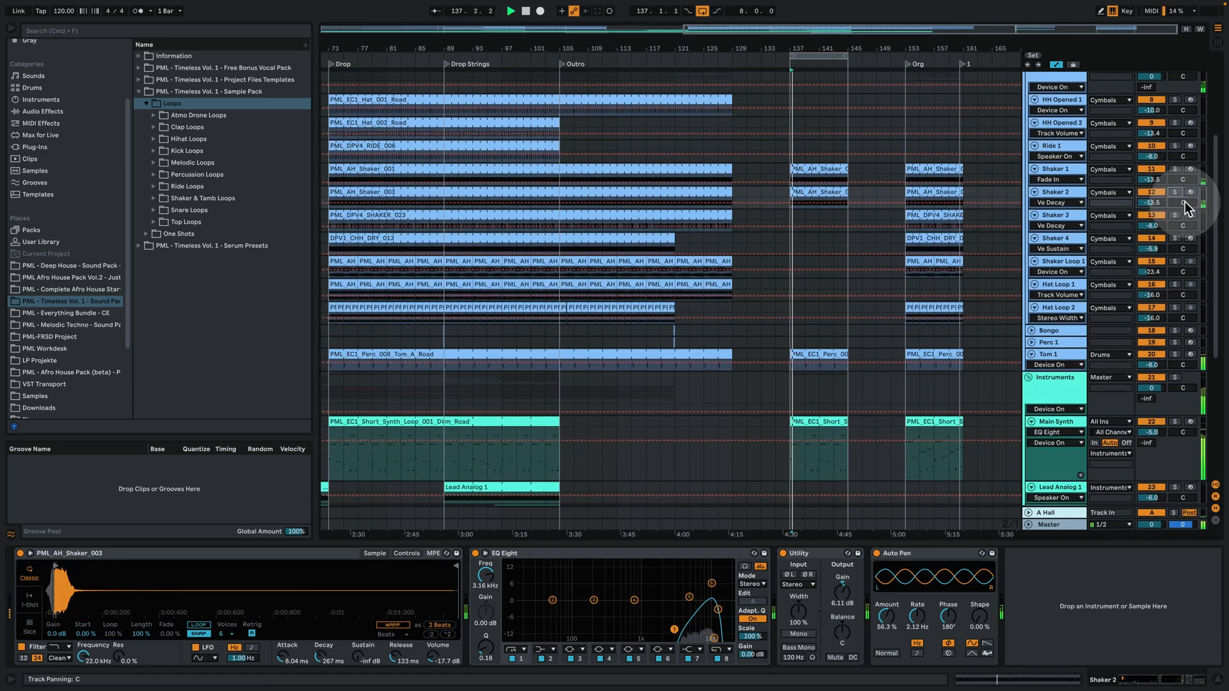
Copy the PML_DPV4_SHAKER_023 clip from bar 153 to bar 137 on Shaker 3 and play the track soloed.
left_click_drag(832, 43, 736, 42)
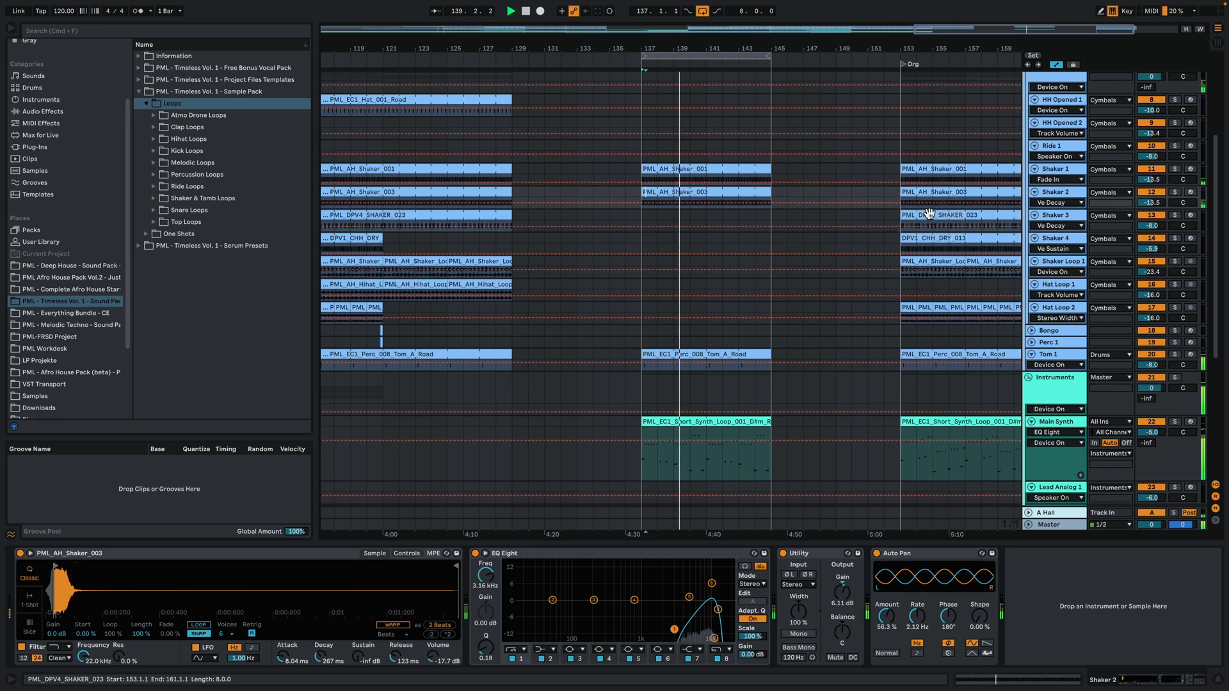
left_click(955, 218)
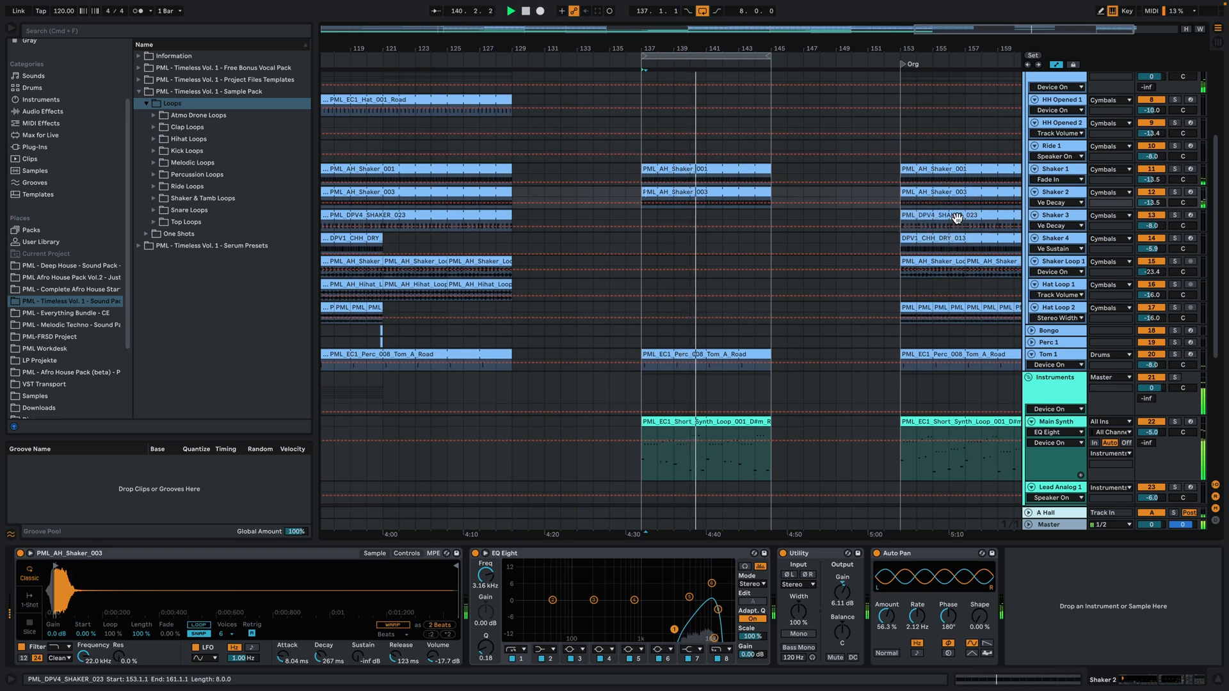
left_click_drag(956, 218, 698, 220)
left_click(1174, 215)
key("space")
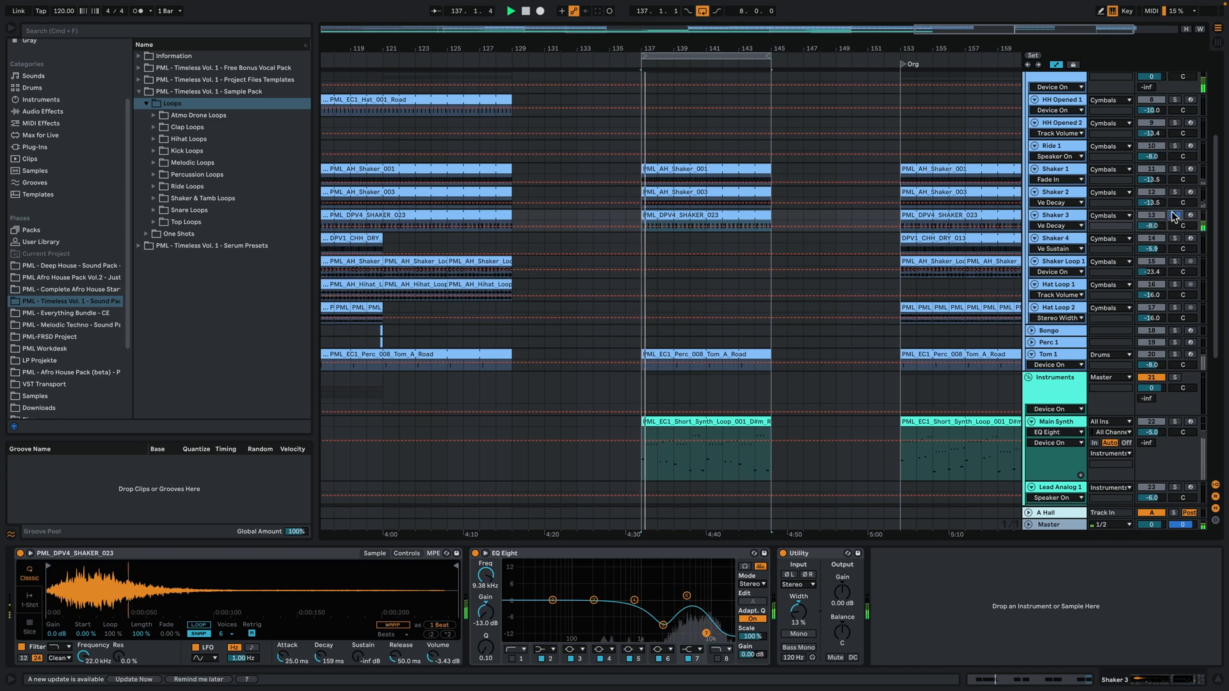
Examine the note pattern and velocities of the PML_DPV4_SHAKER_023 clip and return to the arrangement.
double_click(691, 214)
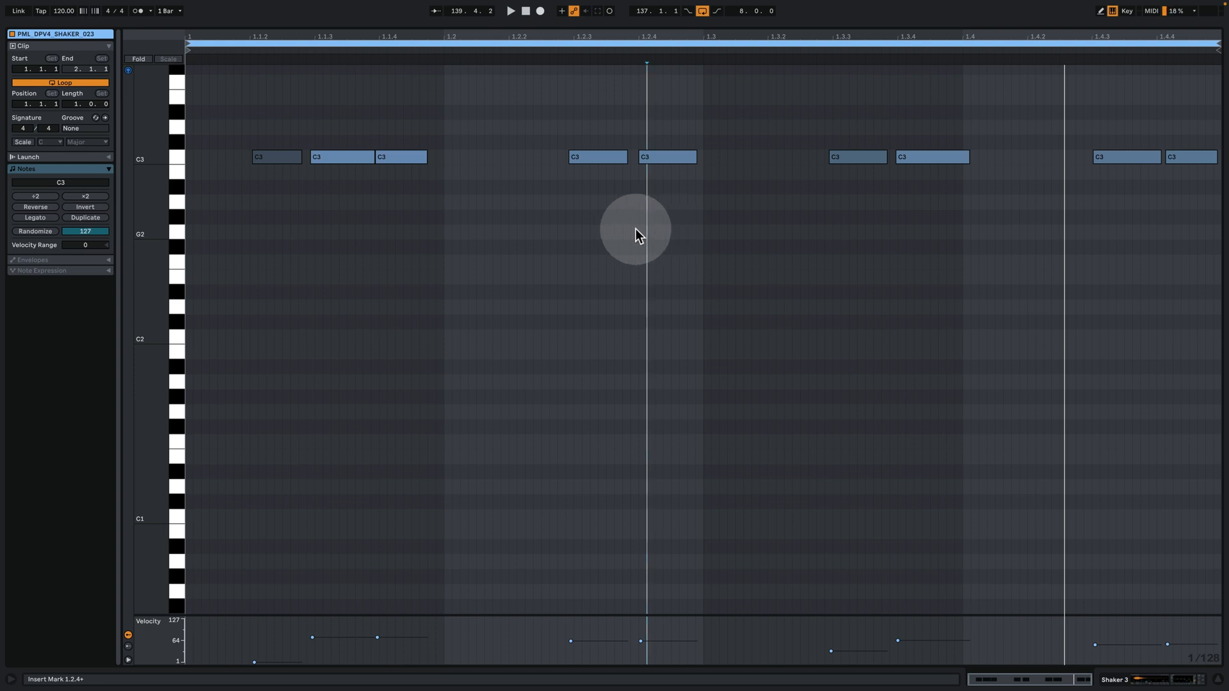
left_click(225, 173)
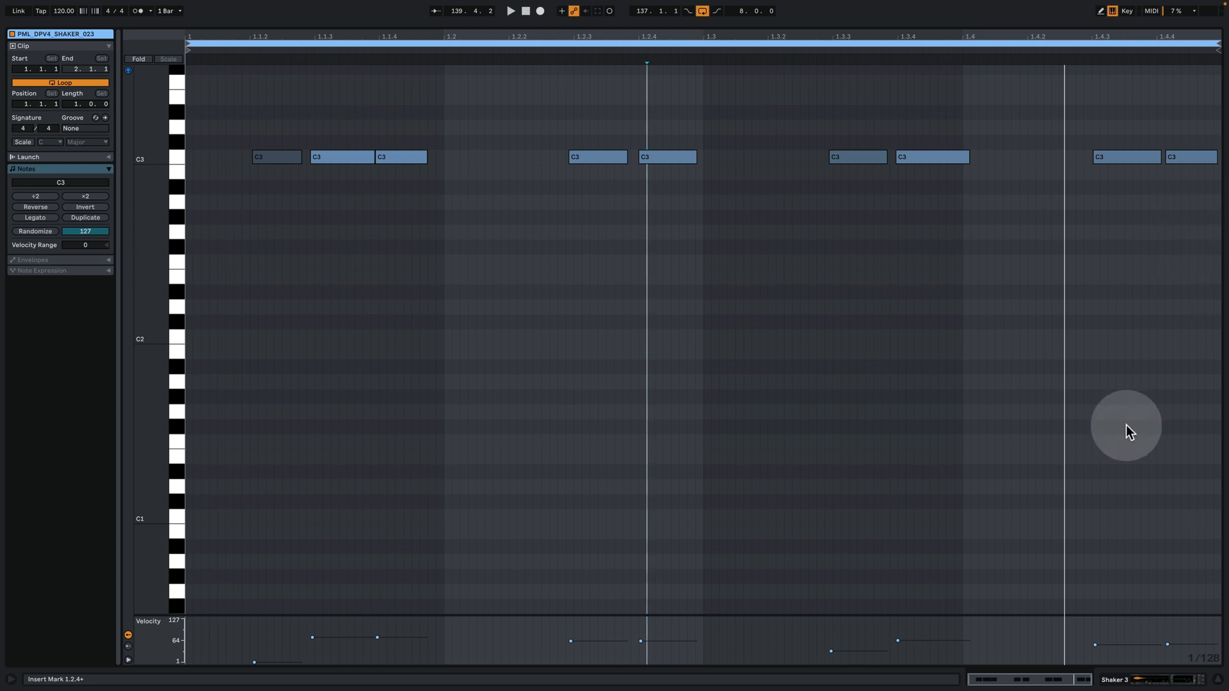
left_click(1140, 680)
Copy the DPV1_CHH_DRY_013 clip from bar 153 to bar 137 on Shaker 4 and play its notes soloed in the clip editor.
scroll(957, 208, "up", 2)
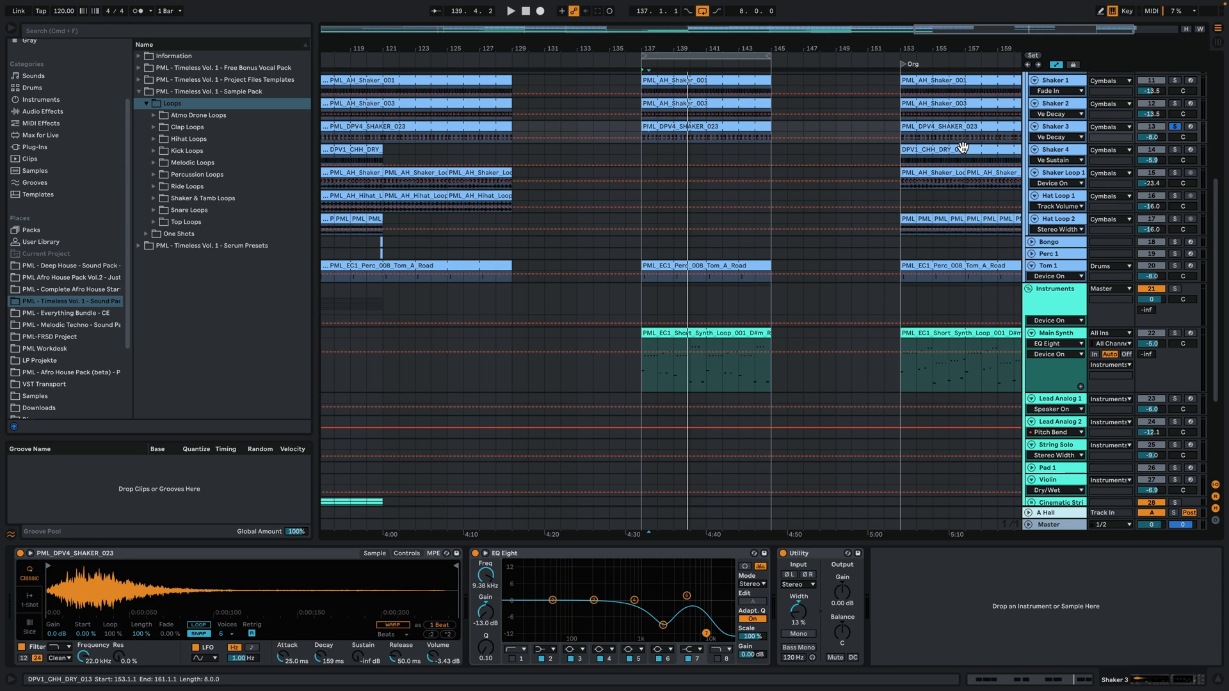
left_click_drag(963, 147, 707, 162)
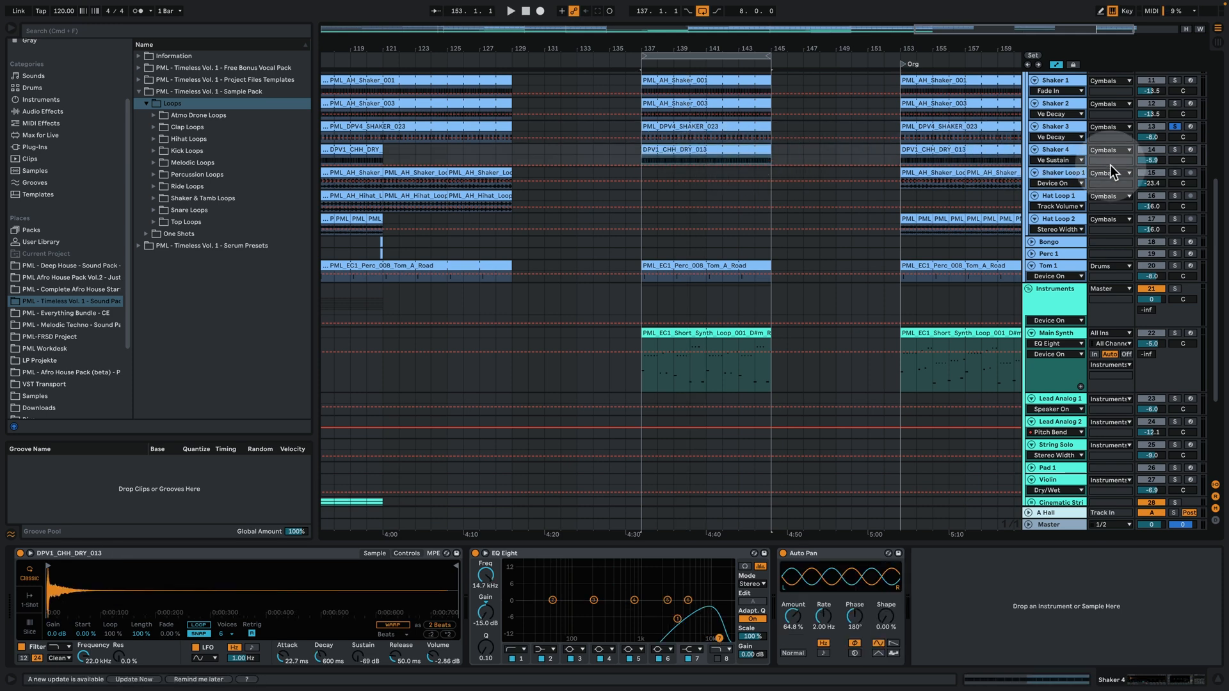
double_click(665, 146)
left_click(412, 275)
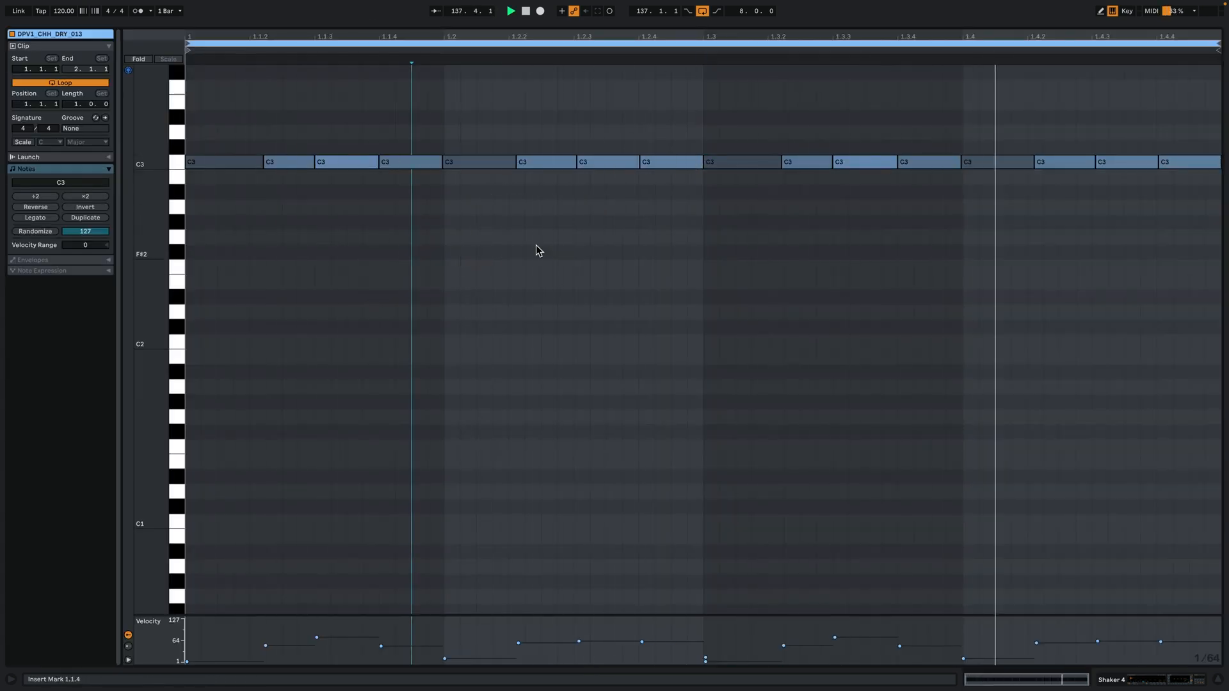
Examine Shaker 4's Auto Pan device and review the four layered shaker tracks in the arrangement.
left_click(1137, 680)
left_click(813, 624)
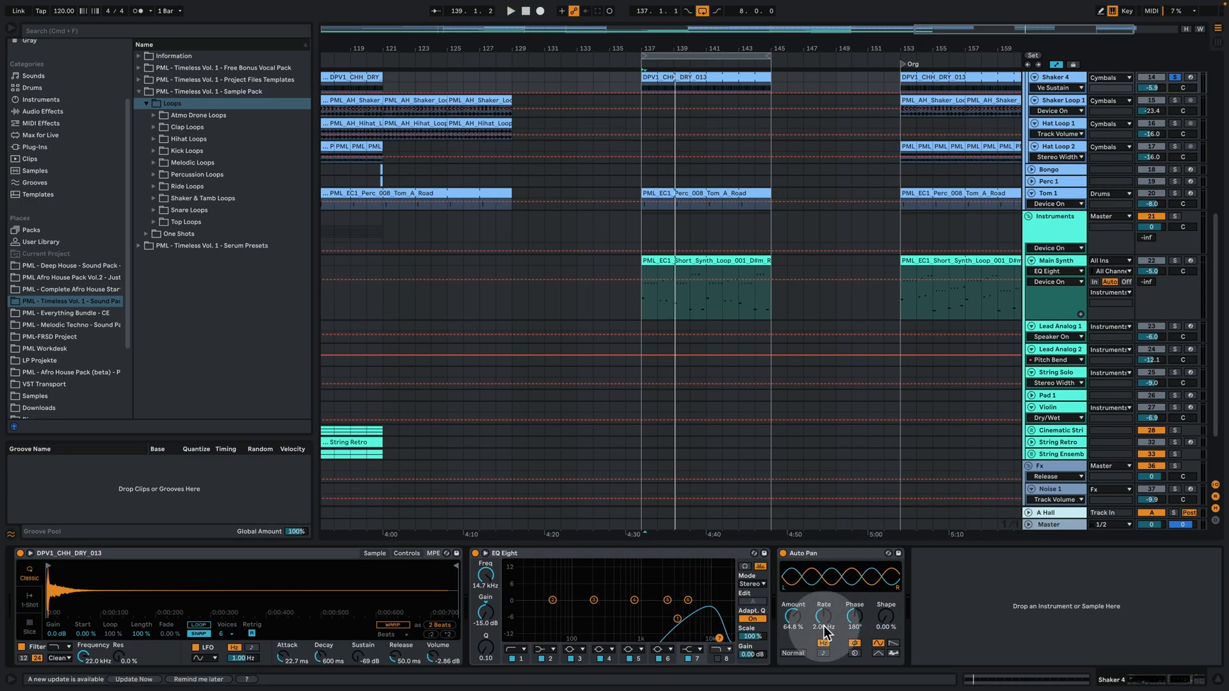
scroll(832, 384, "up", 3)
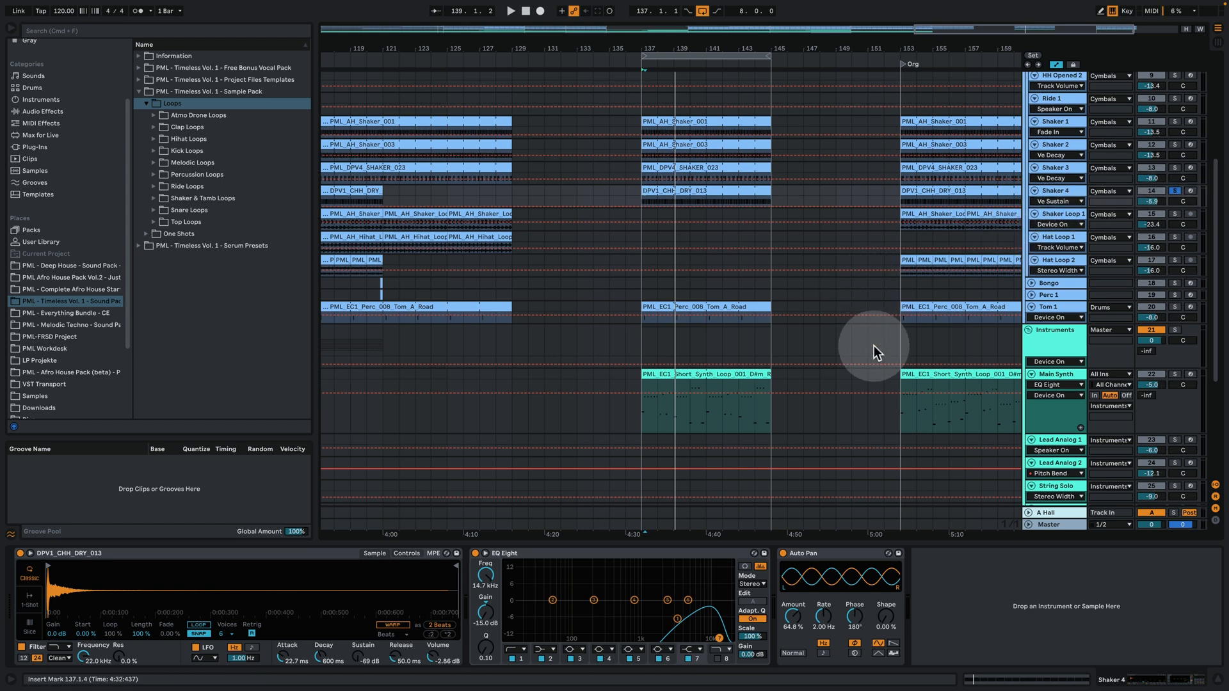
scroll(873, 345, "up", 5)
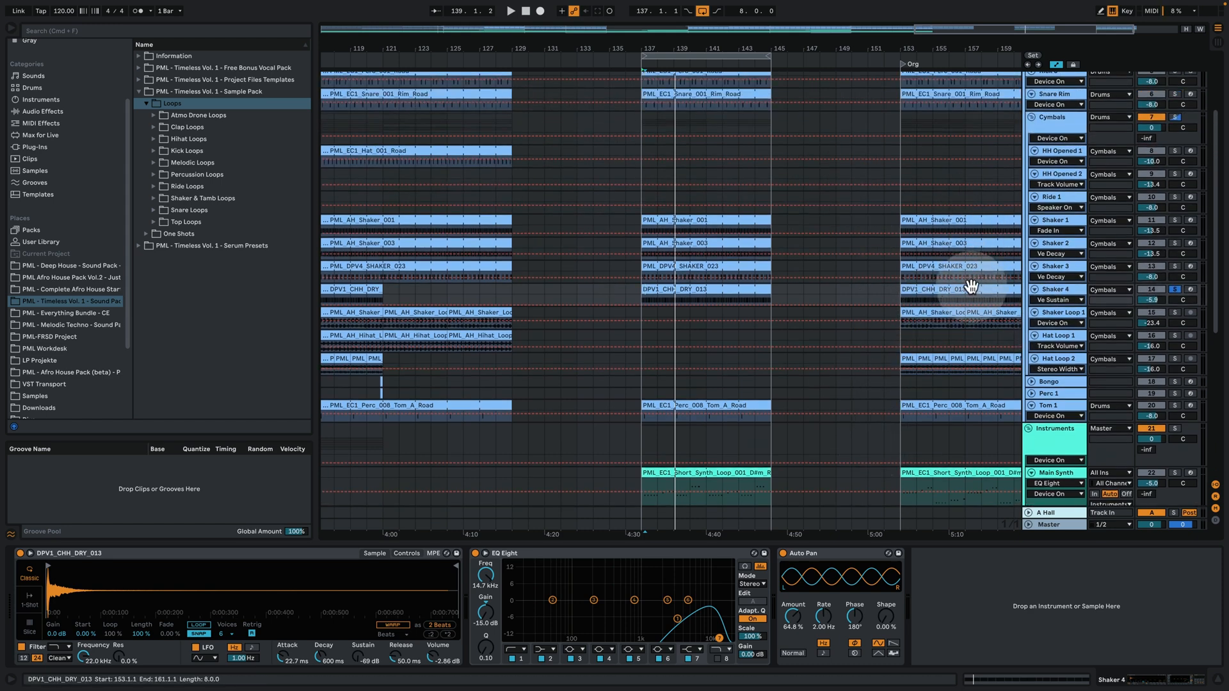
scroll(971, 286, "down", 6)
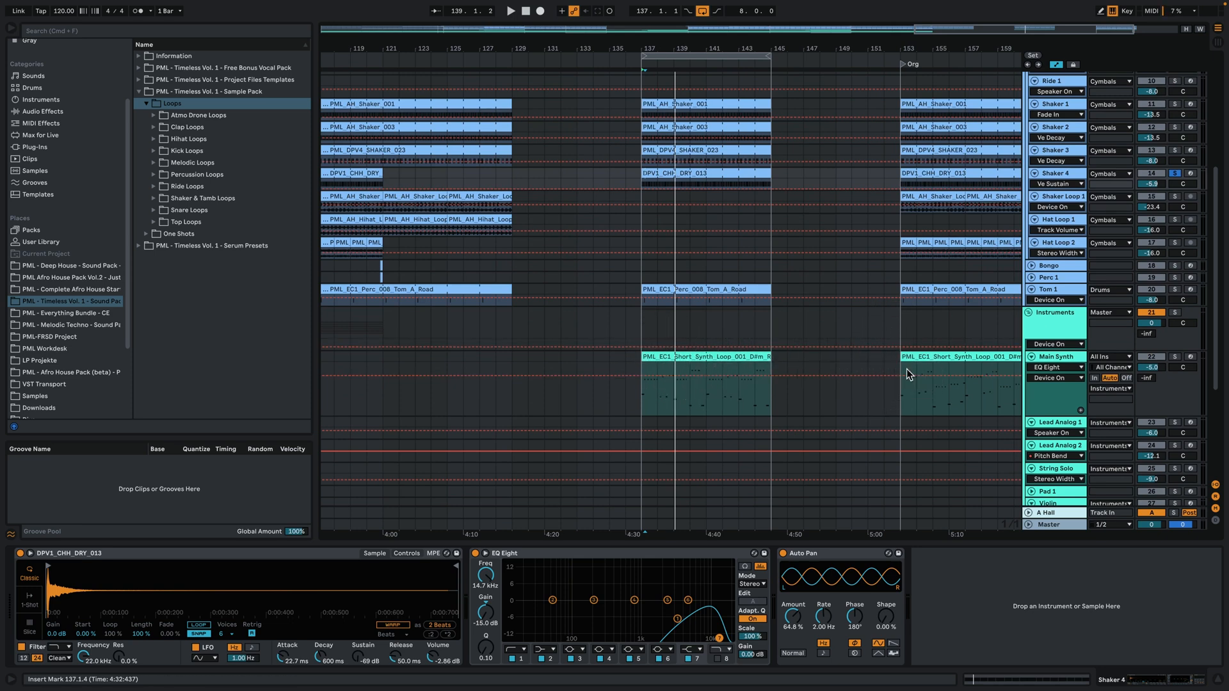
Unsolo Shaker 4, play the groove with all four shakers, stop, and show a wider stretch of the timeline.
left_click(1175, 173)
key("space")
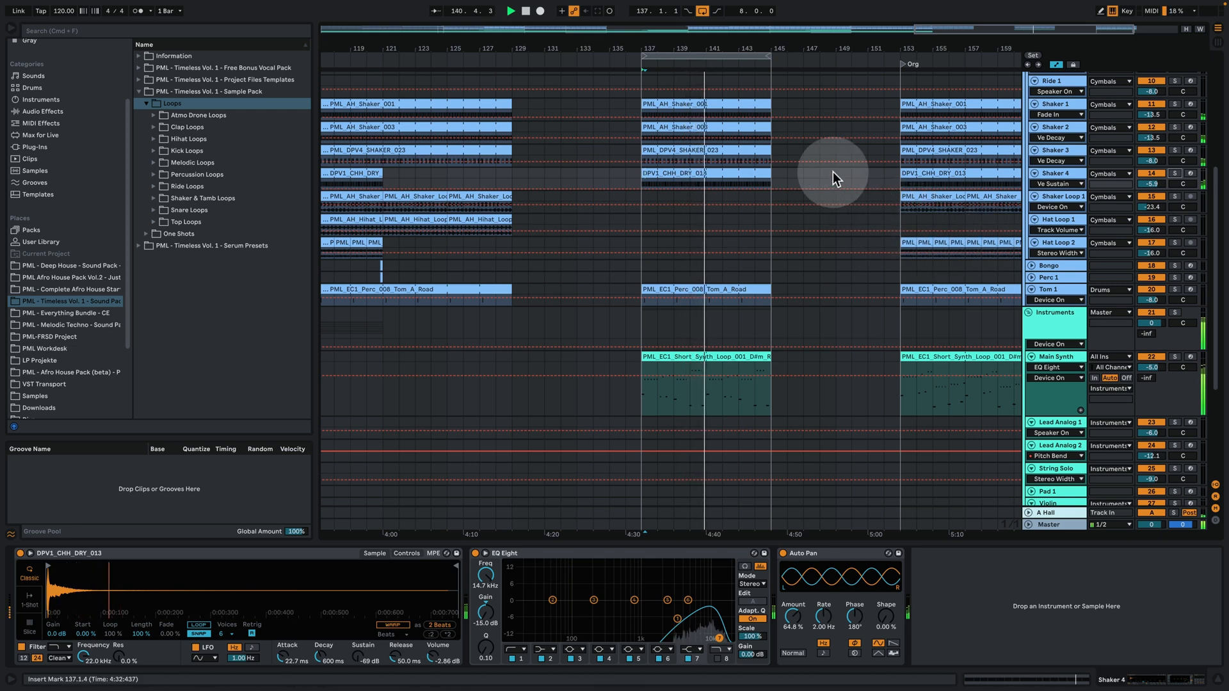
scroll(831, 244, "up", 2)
scroll(832, 248, "up", 3)
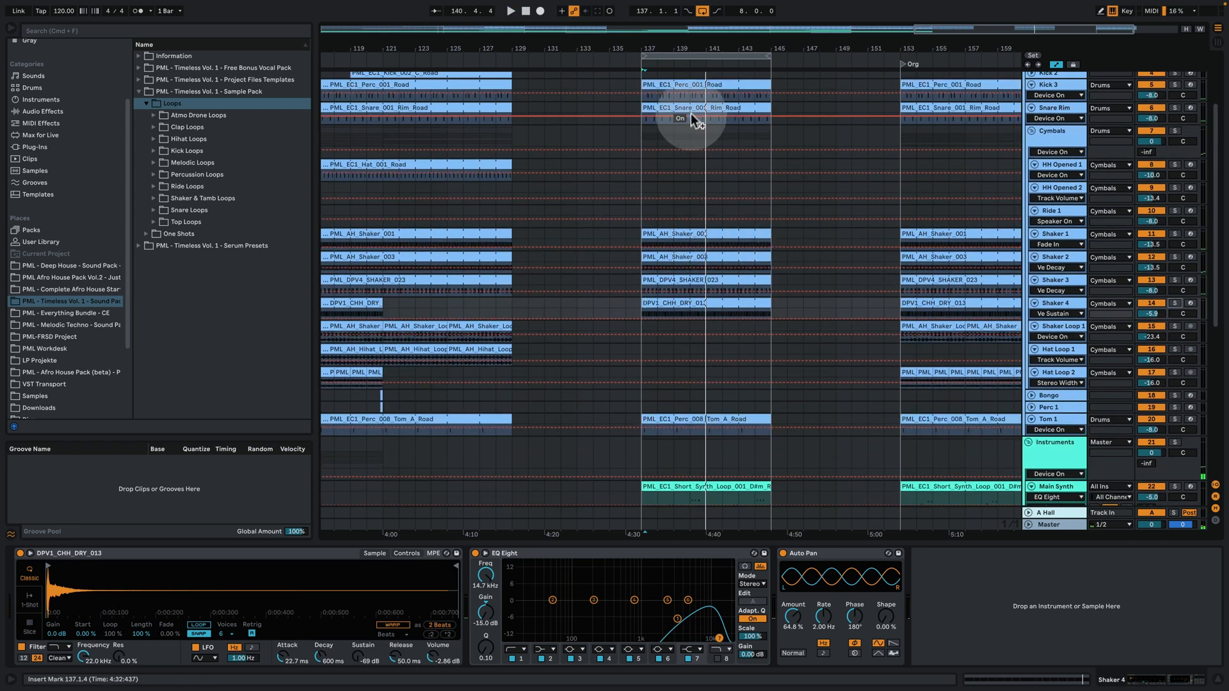
left_click_drag(707, 49, 762, 49)
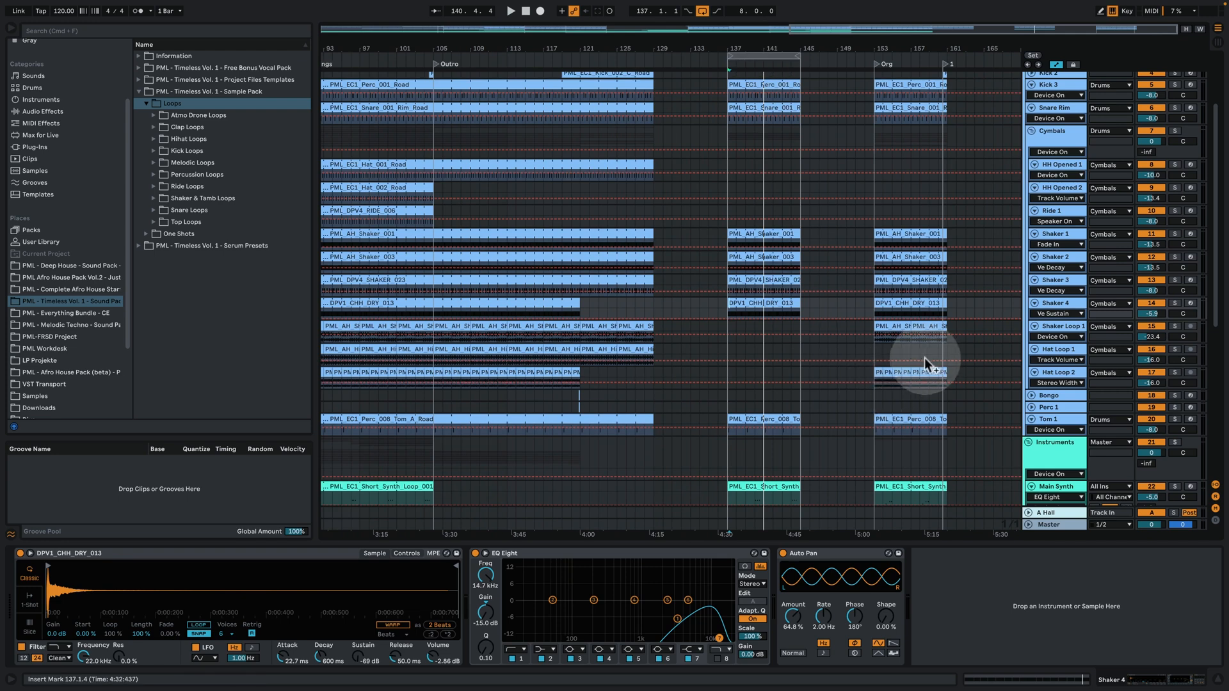
Copy the Hihat Loop 011 clips from bar 153 to bar 137 on Hat Loop 2 and play them soloed.
scroll(927, 378, "down", 2)
left_click_drag(964, 325, 745, 325)
left_click(1175, 326)
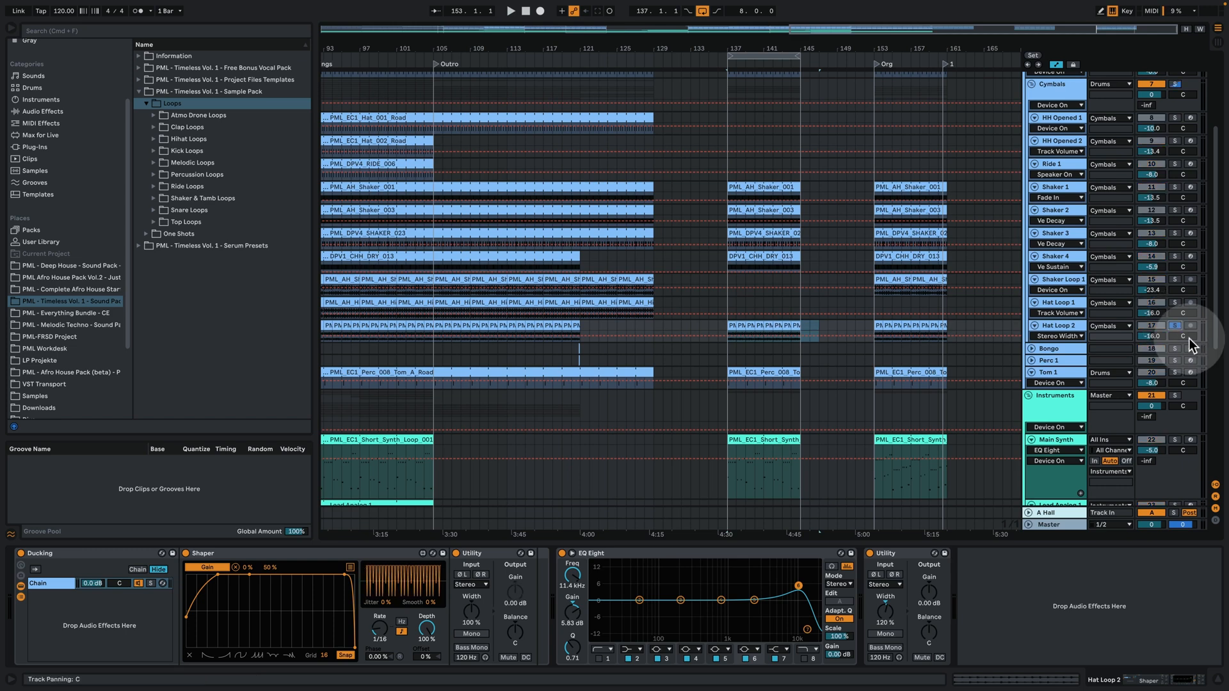
scroll(742, 41, "up", 3)
key("space")
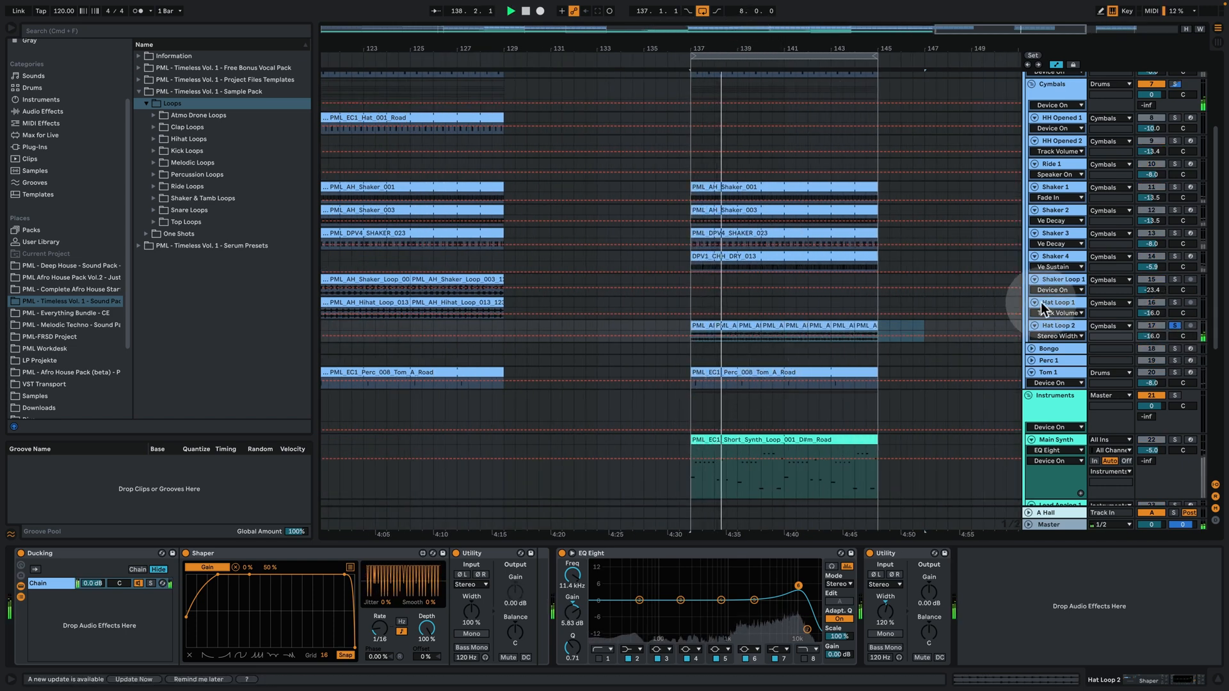
key("space")
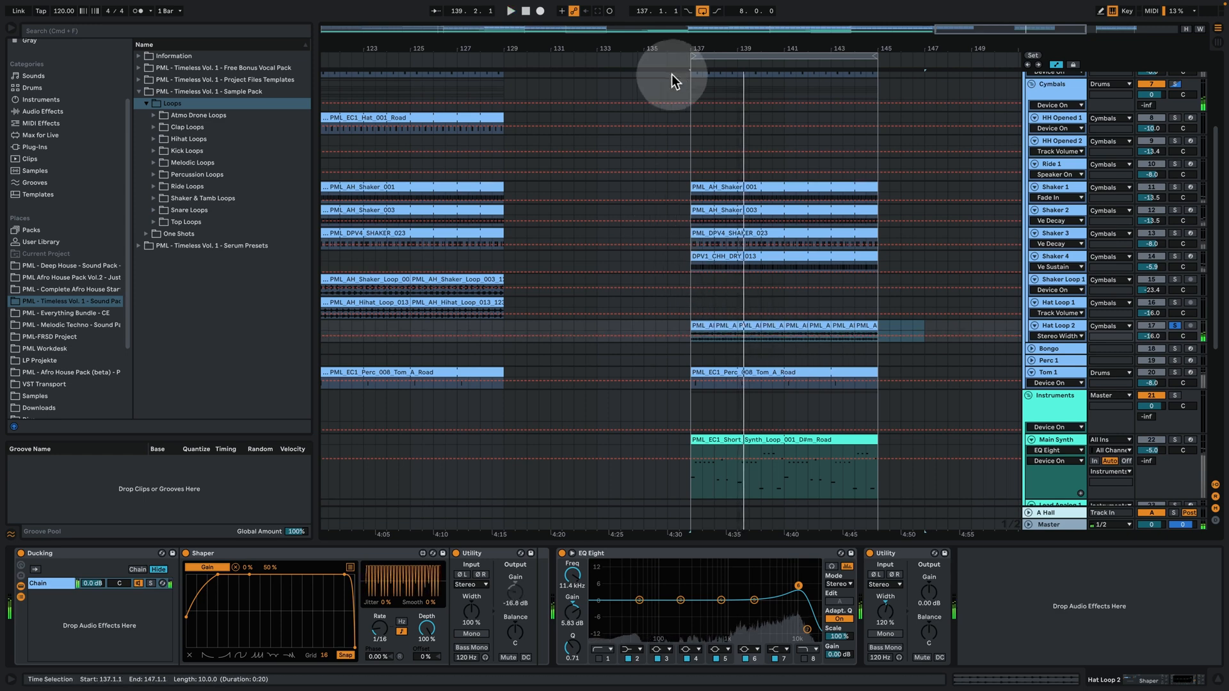
Expand the Timeless Vol. 1 Project Files Templates folder in the browser and select the Road project.
left_click_drag(708, 41, 562, 55)
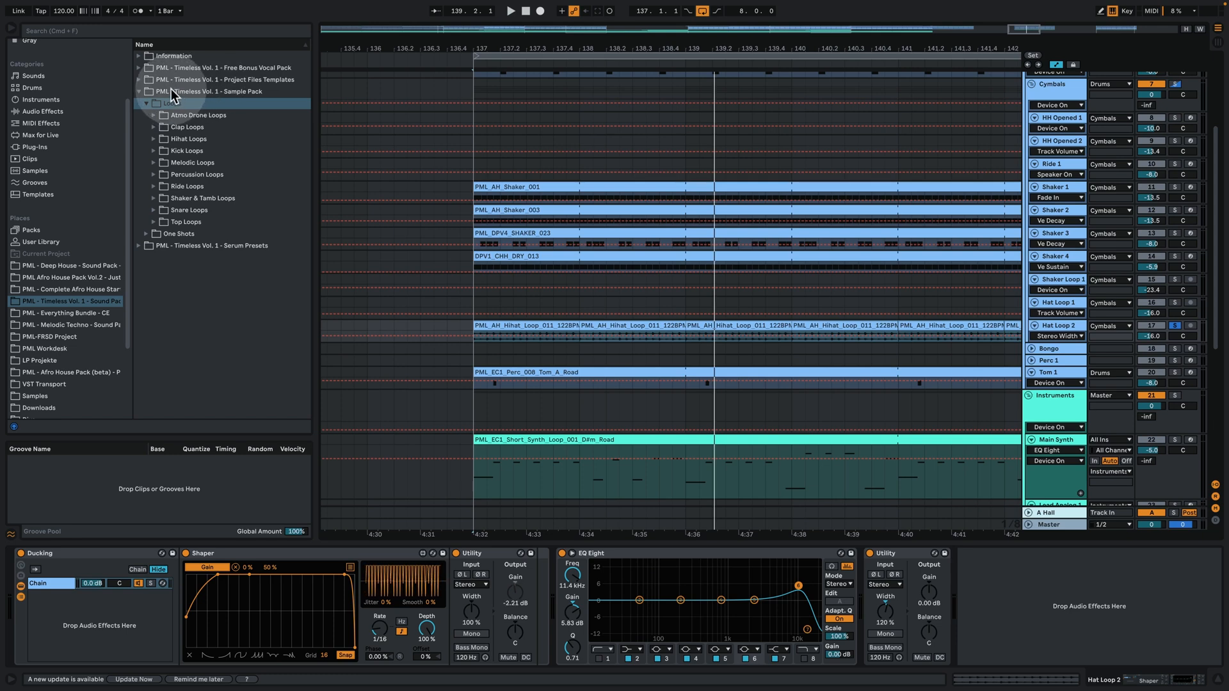
left_click(140, 80)
left_click(227, 127)
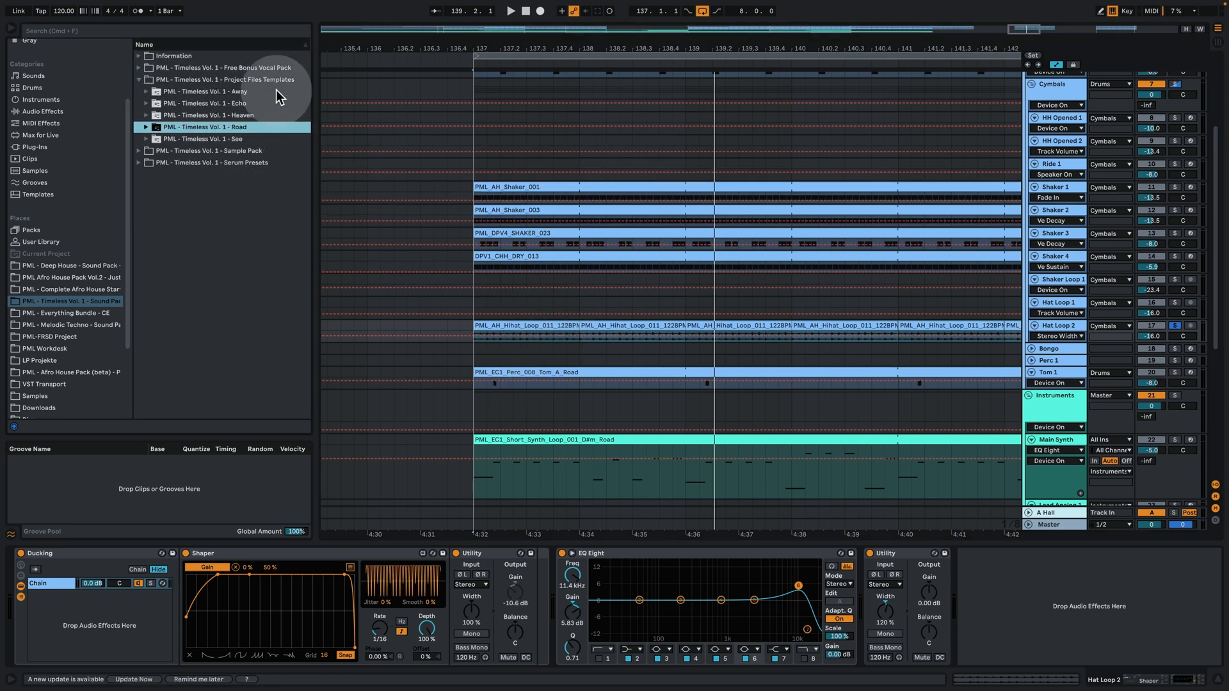
Play the groove with Hat Loop 2 unsoloed, show a wider stretch of the timeline, and stop.
left_click_drag(573, 57, 572, 48)
key("space")
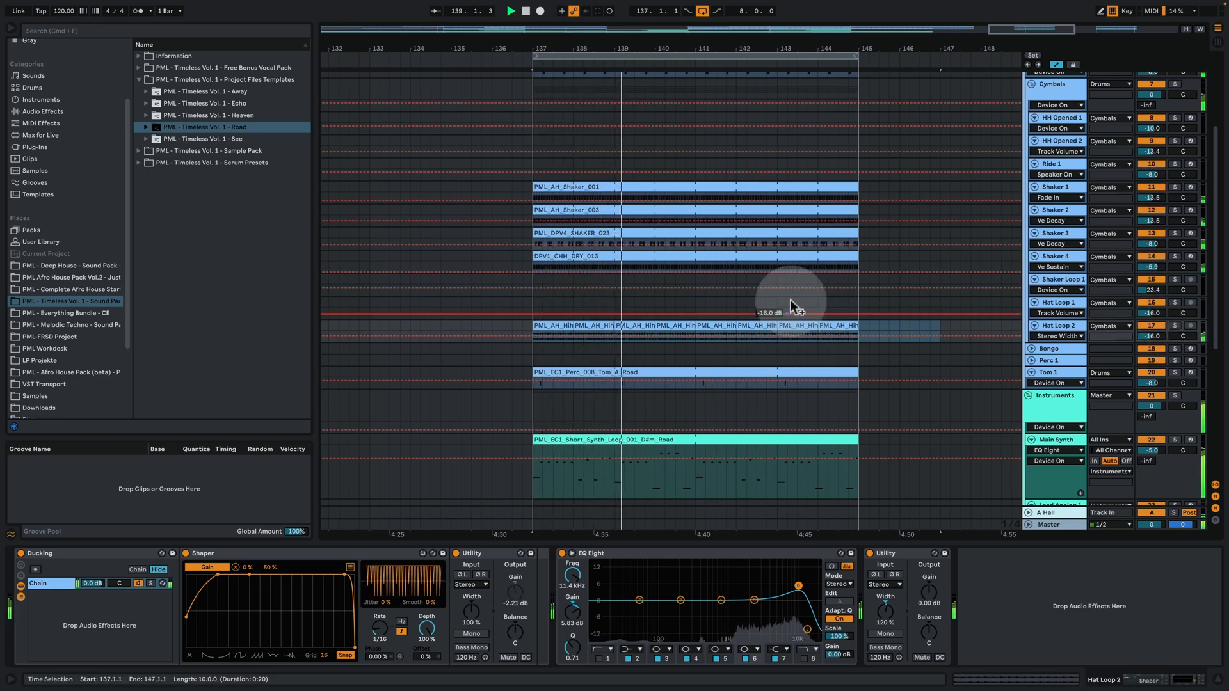
left_click_drag(672, 48, 673, 12)
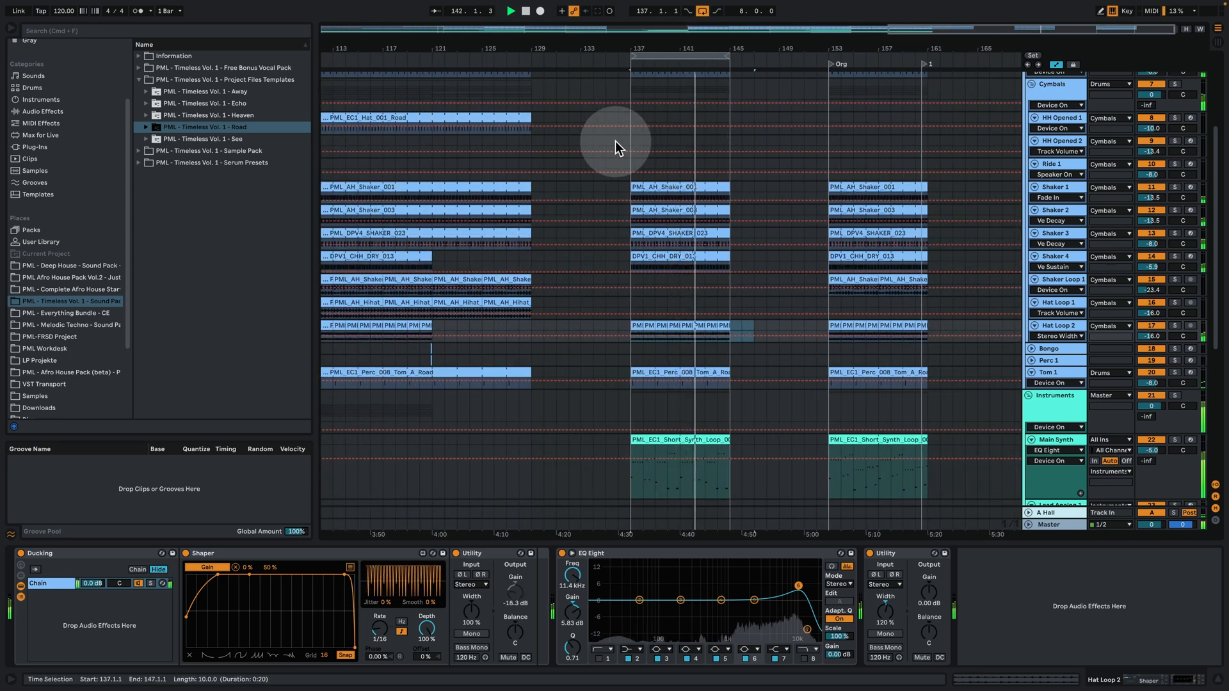
left_click_drag(672, 42, 672, 31)
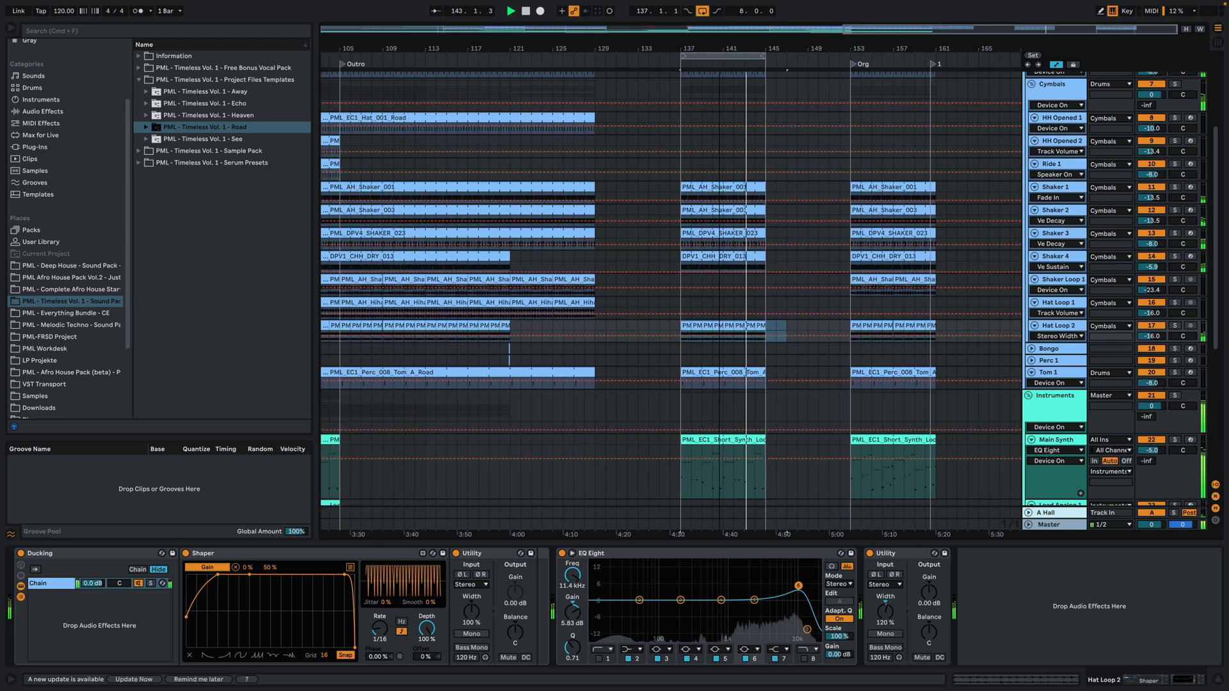
key("space")
Solo Shaker Loop 1, audition its PML_AH_Shaker_Loop_003 clip at bar 125, and copy that clip to bar 137.
left_click(582, 301)
left_click(579, 280)
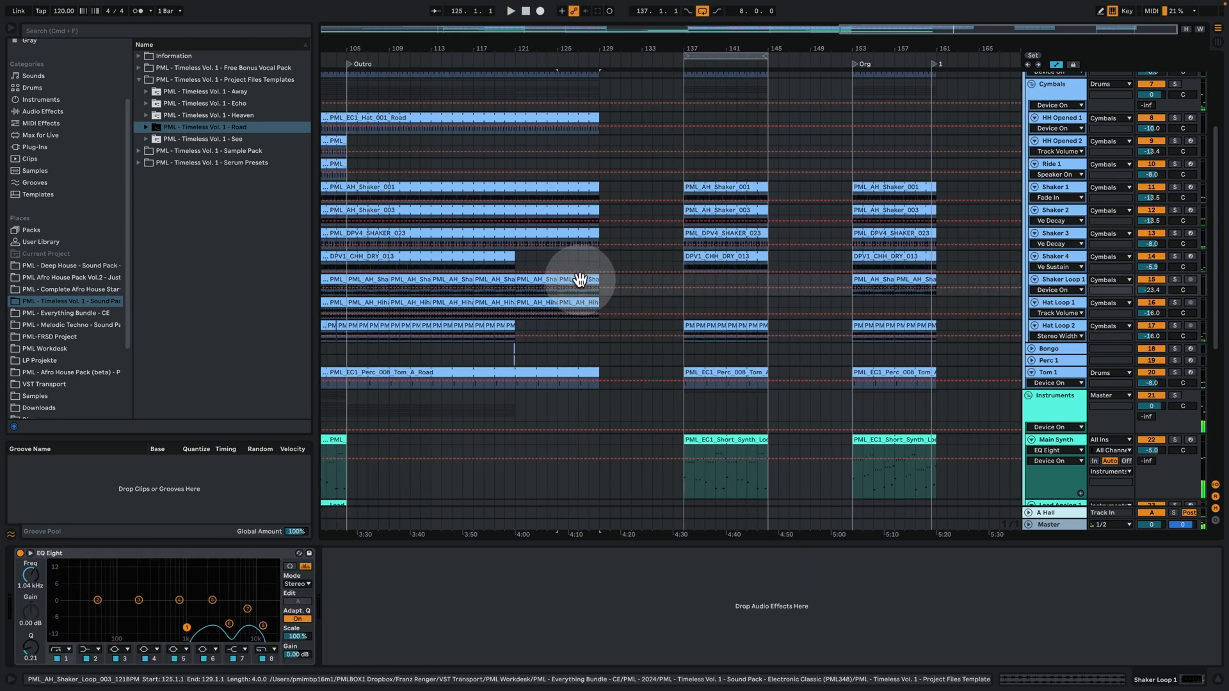
left_click(1174, 279)
key("space")
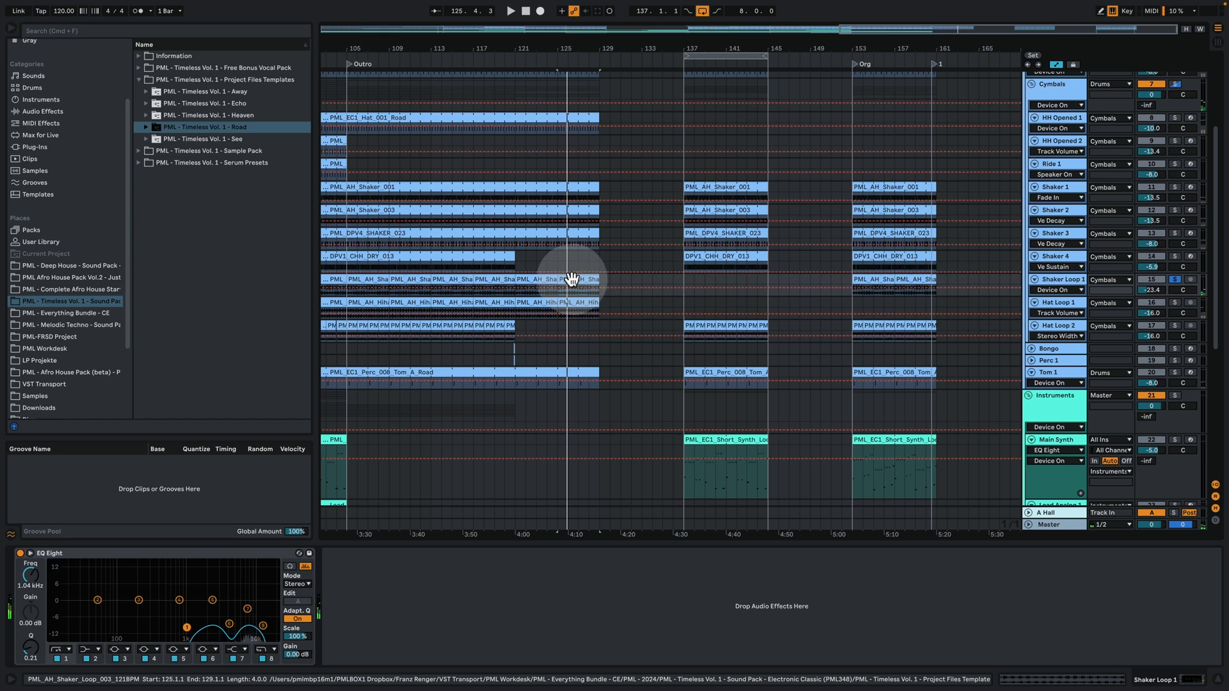
left_click_drag(571, 279, 702, 280)
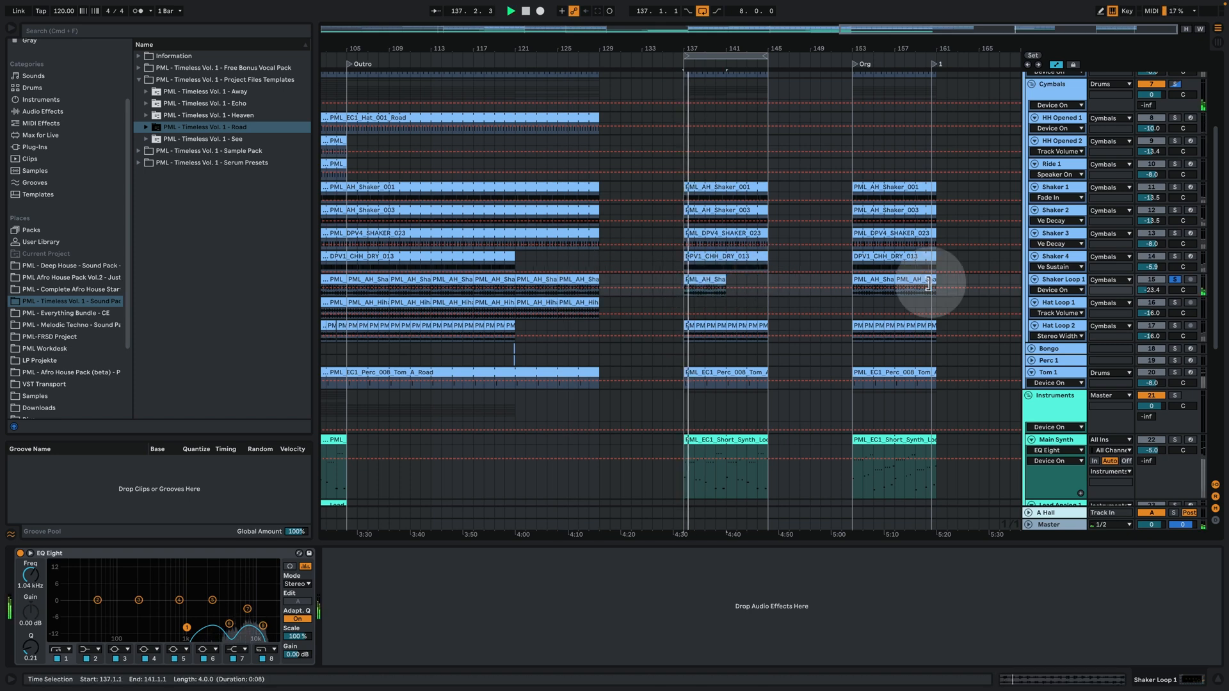
left_click(1175, 279)
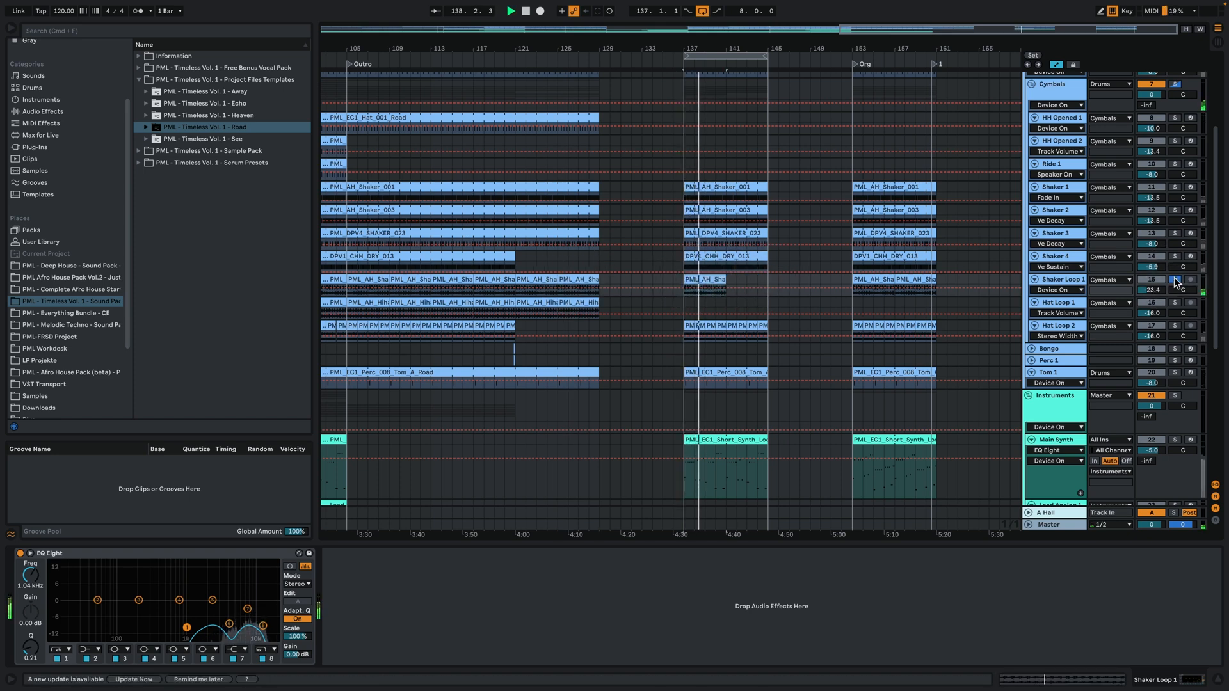
left_click(1053, 278)
Solo Hat Loop 1, audition its PML_AH_Hihat_Loop_013_123BPM clip at bar 121, and copy that clip to bar 137.
left_click(535, 302)
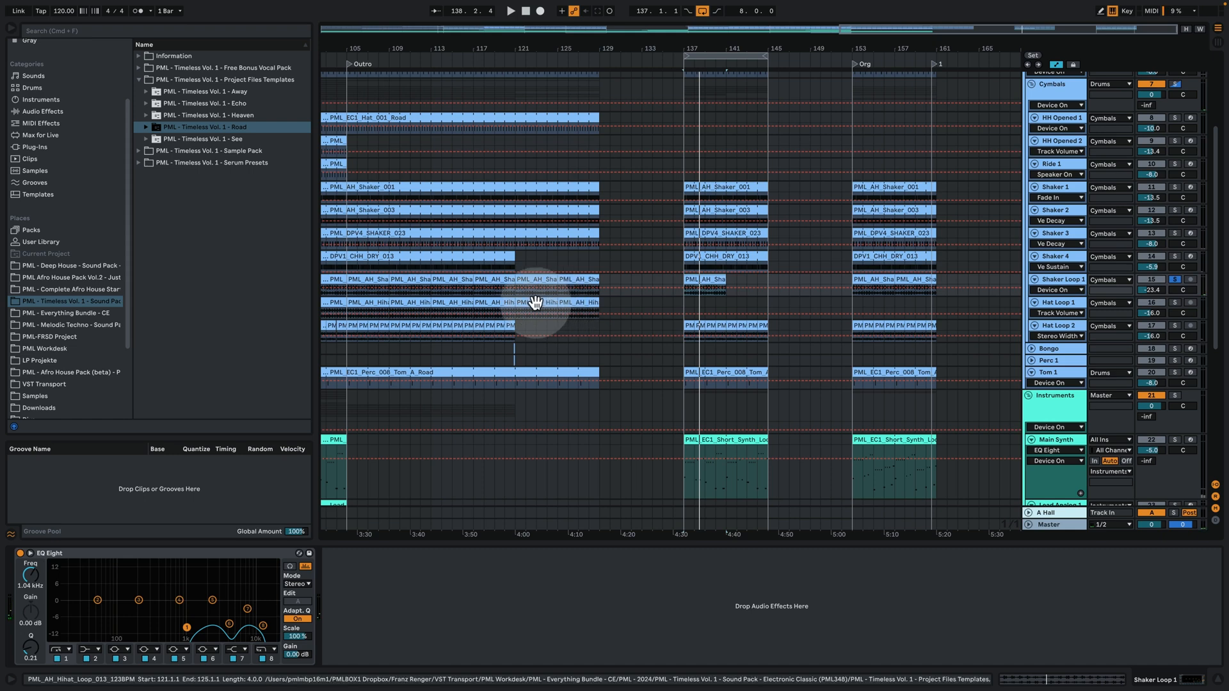
left_click(528, 304)
left_click(1154, 302)
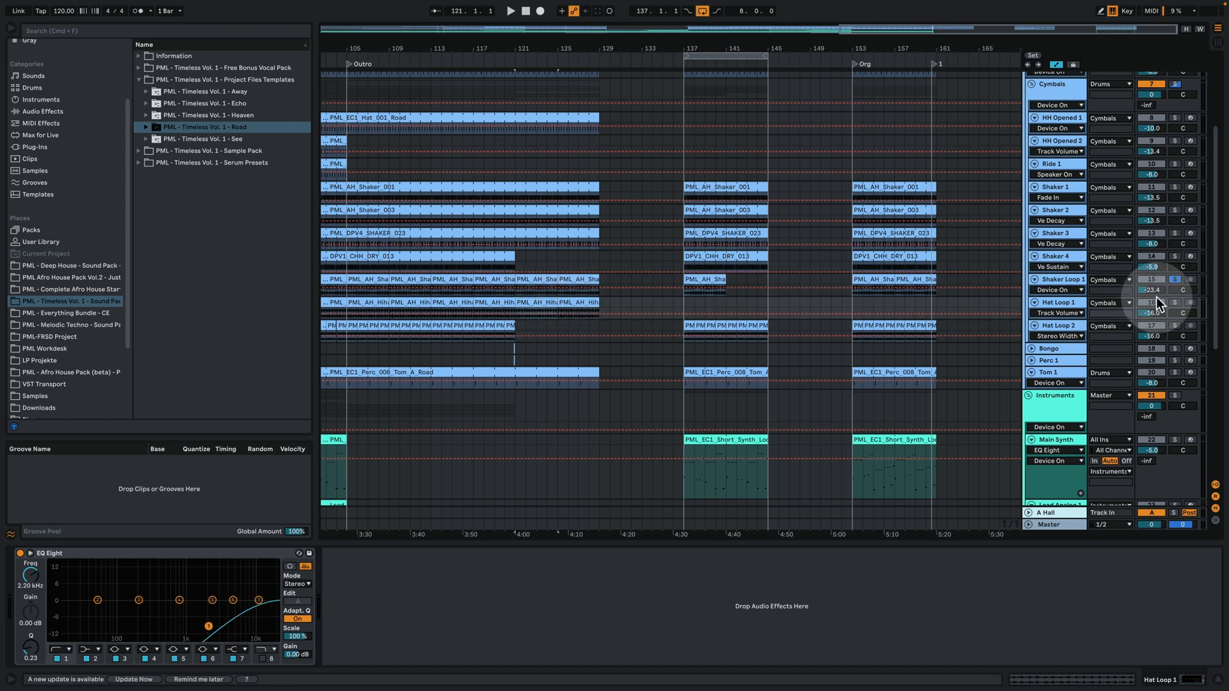
left_click(1186, 296)
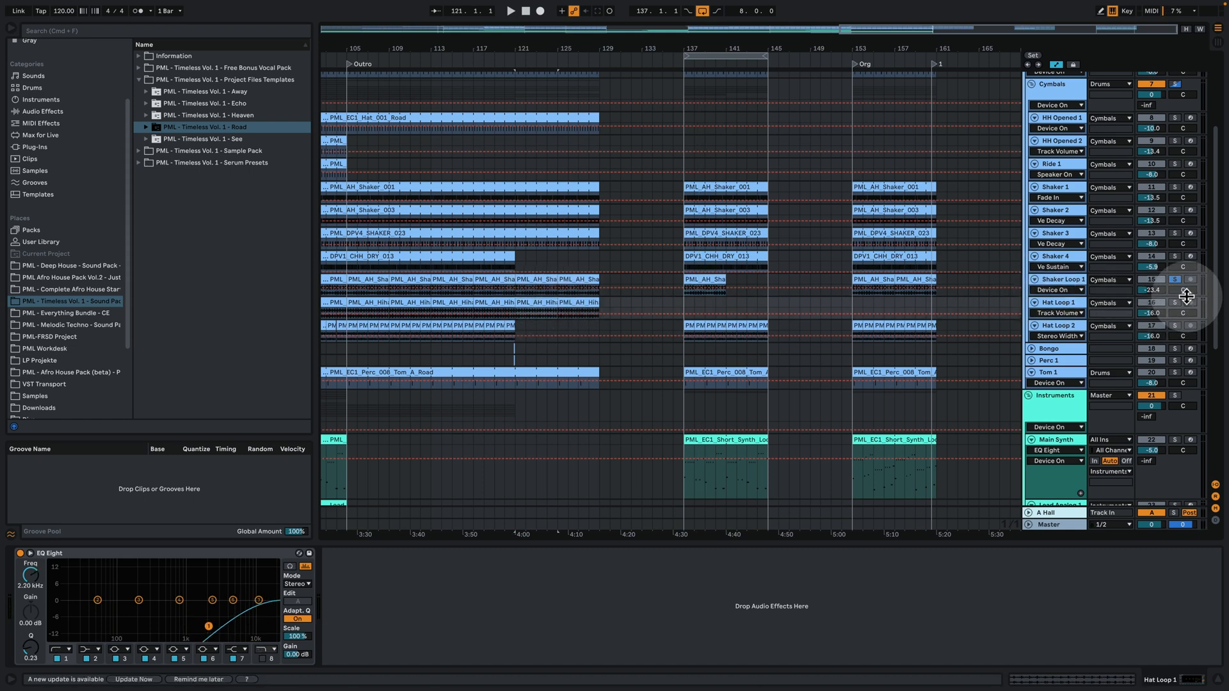
key("space")
left_click(532, 302)
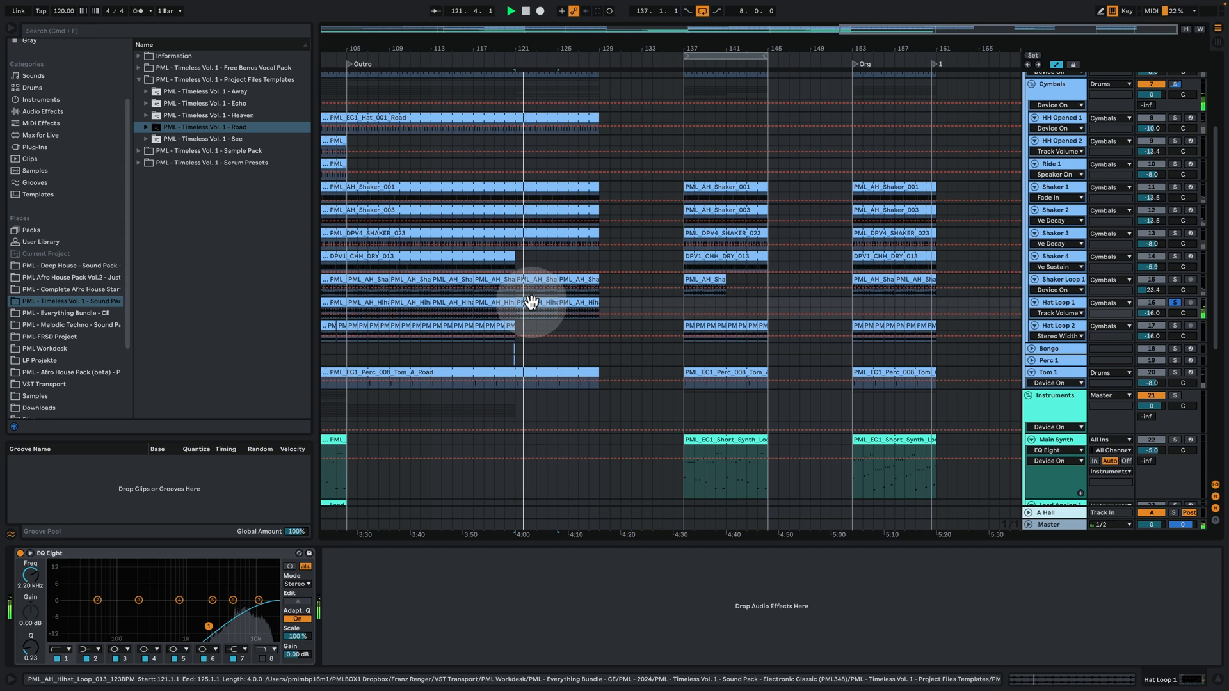
left_click_drag(531, 302, 702, 305)
key("space")
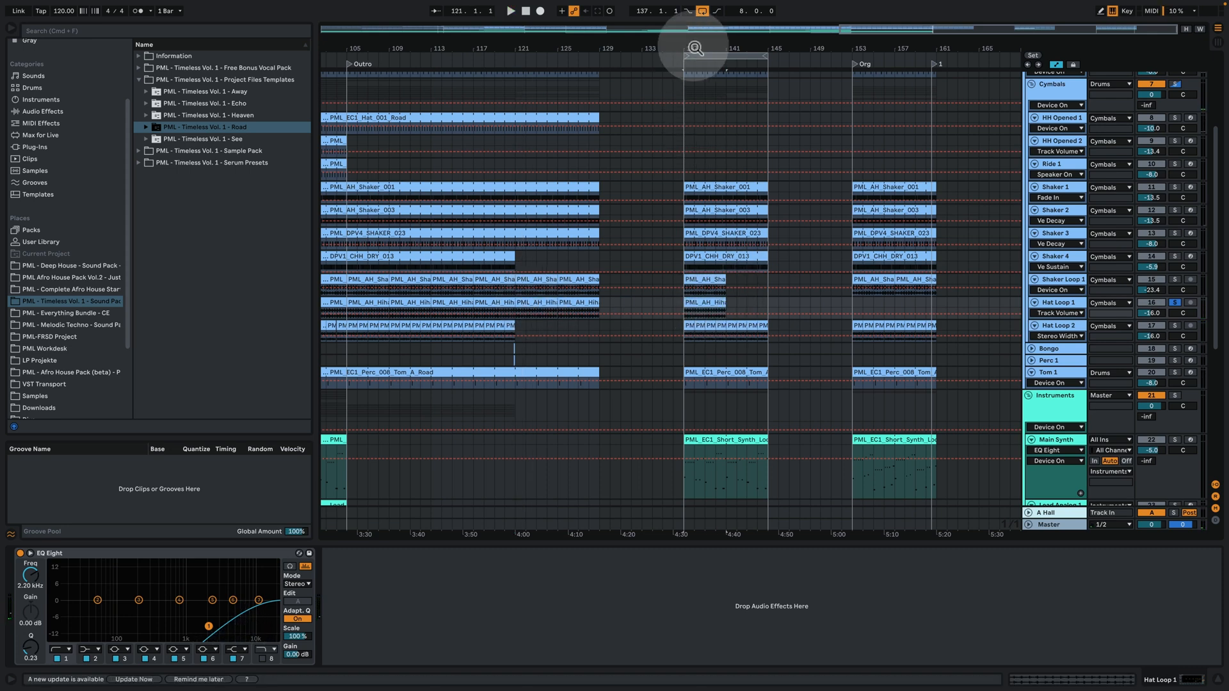
left_click_drag(695, 48, 776, 136)
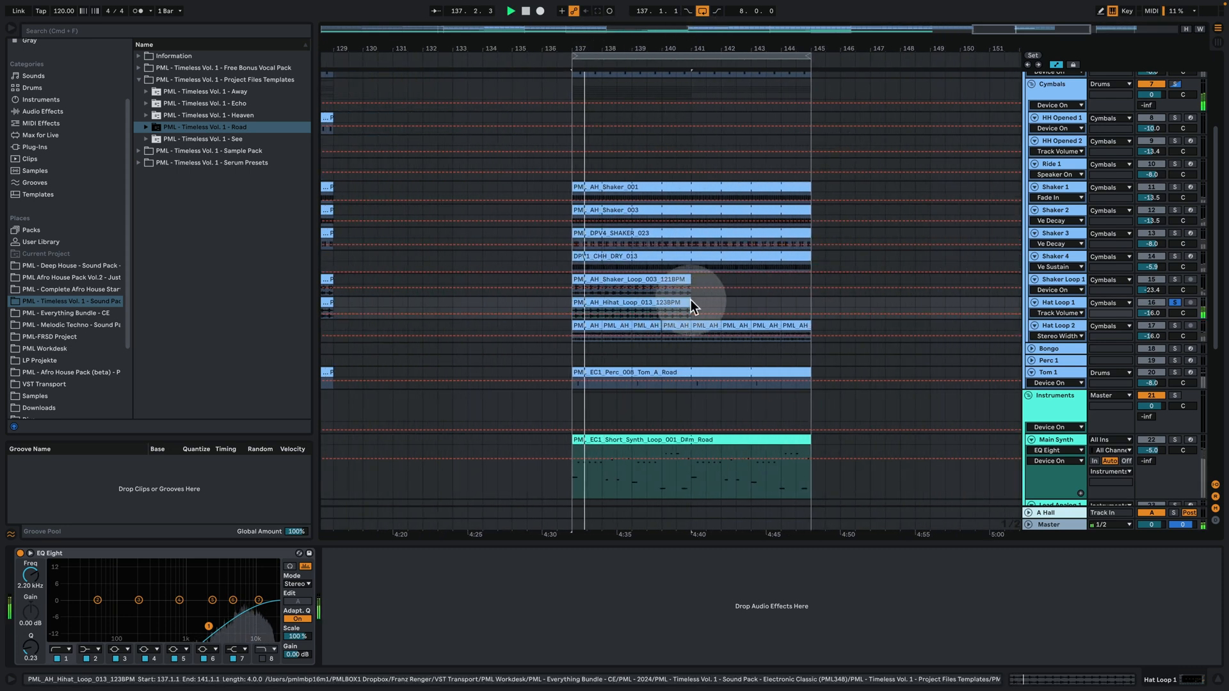
Duplicate the shaker and hihat loop clips at bar 137 to fill the section up to bar 145, and unsolo Hat Loop 1.
left_click_drag(690, 300, 798, 301)
left_click(663, 278)
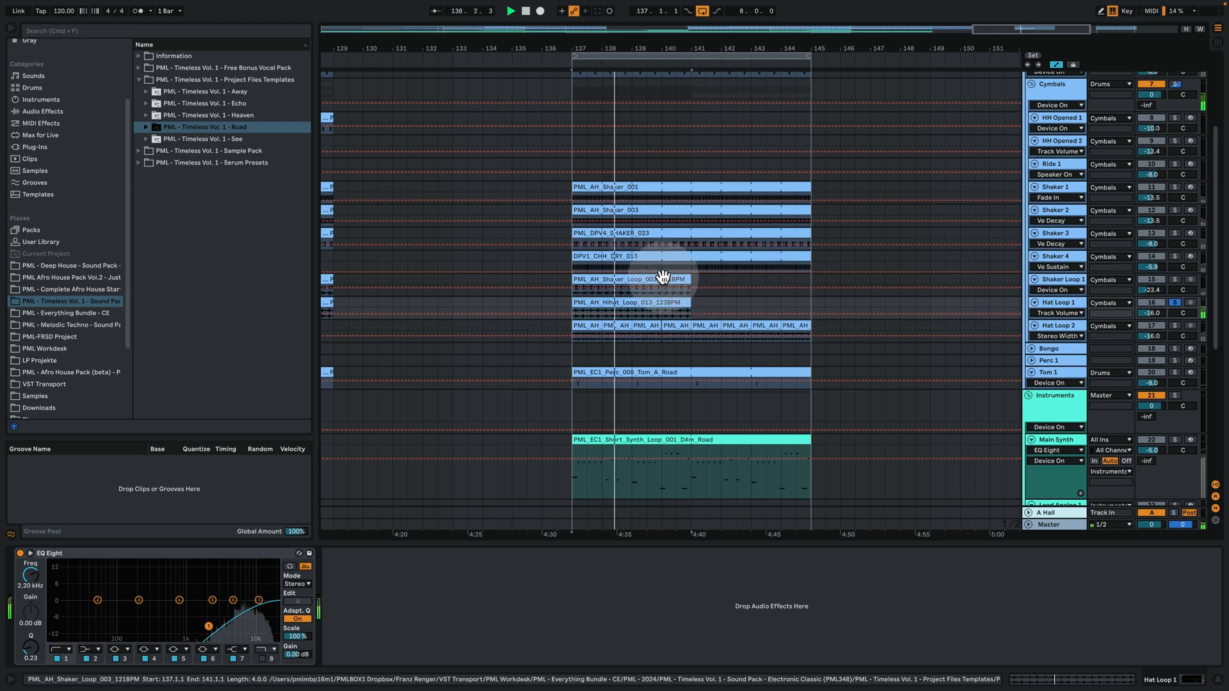
left_click(662, 301)
key("ctrl+d")
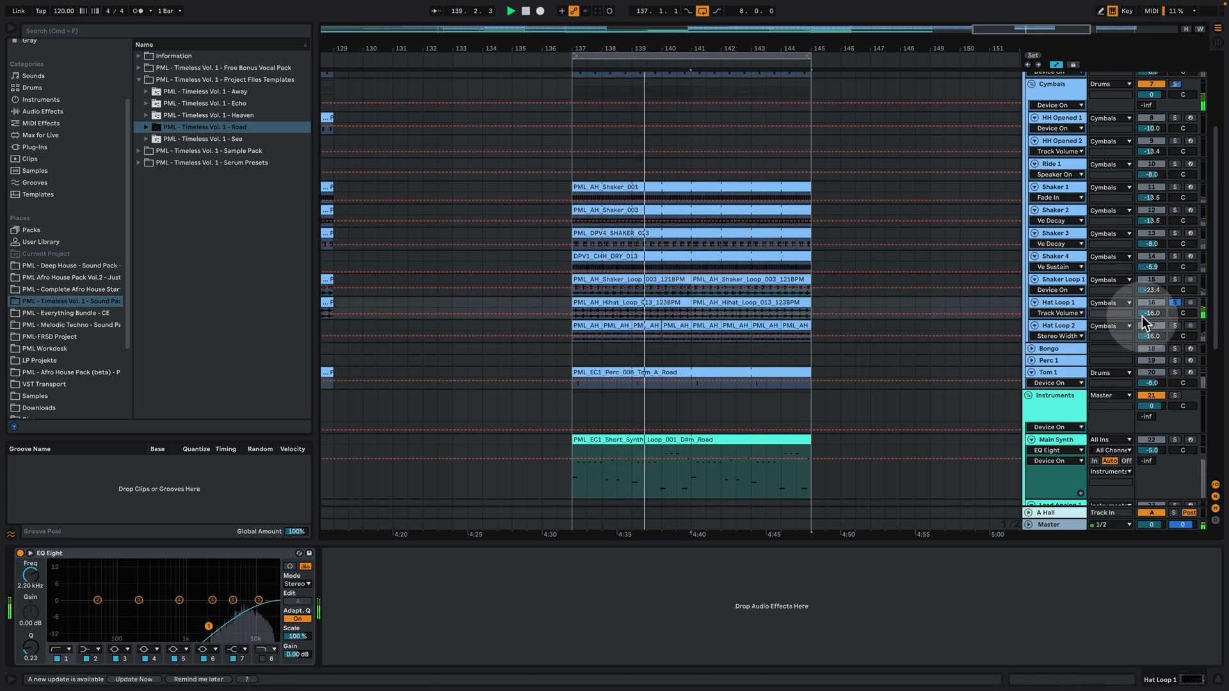
left_click(1175, 302)
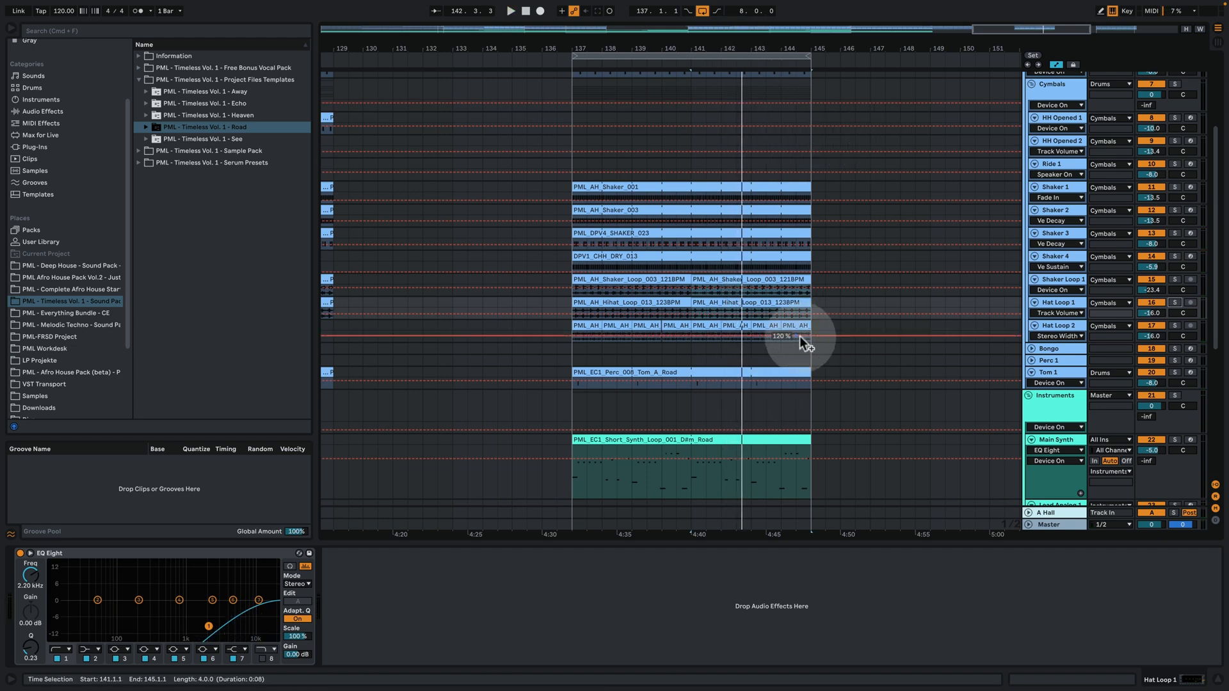
Play the groove from bar 137 with all shaker and hat loop layers together, and stop.
scroll(794, 346, "up", 3)
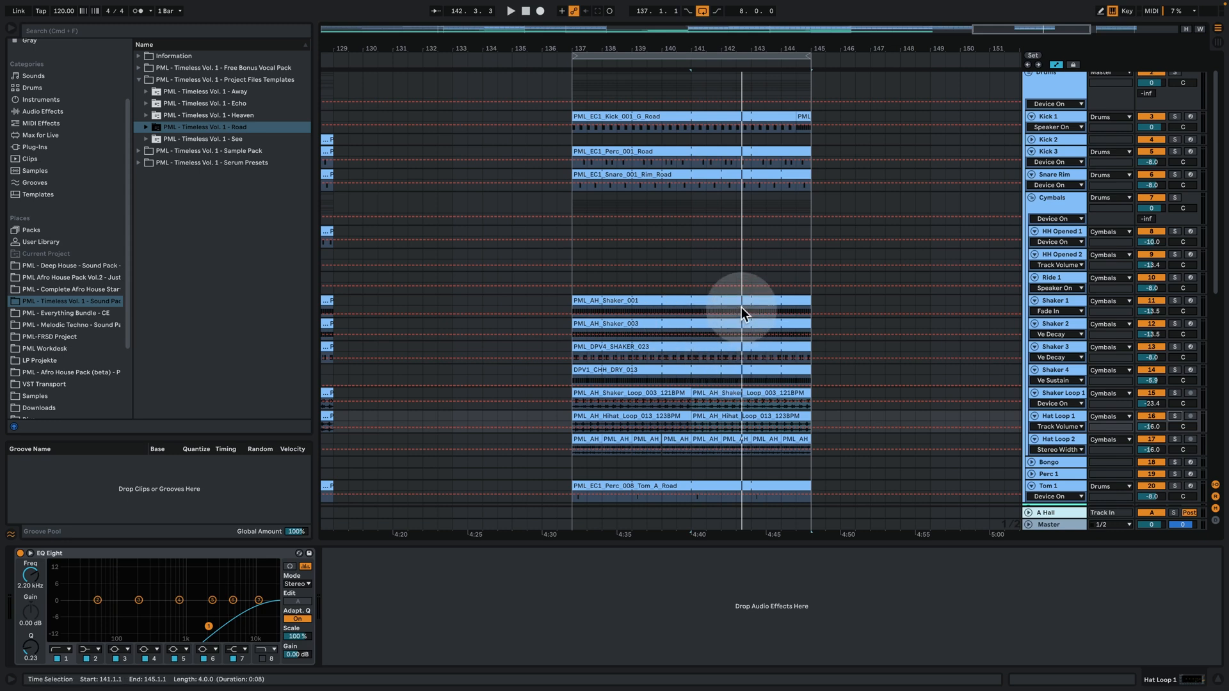
scroll(726, 338, "down", 3)
left_click_drag(684, 60, 693, 268)
key("space")
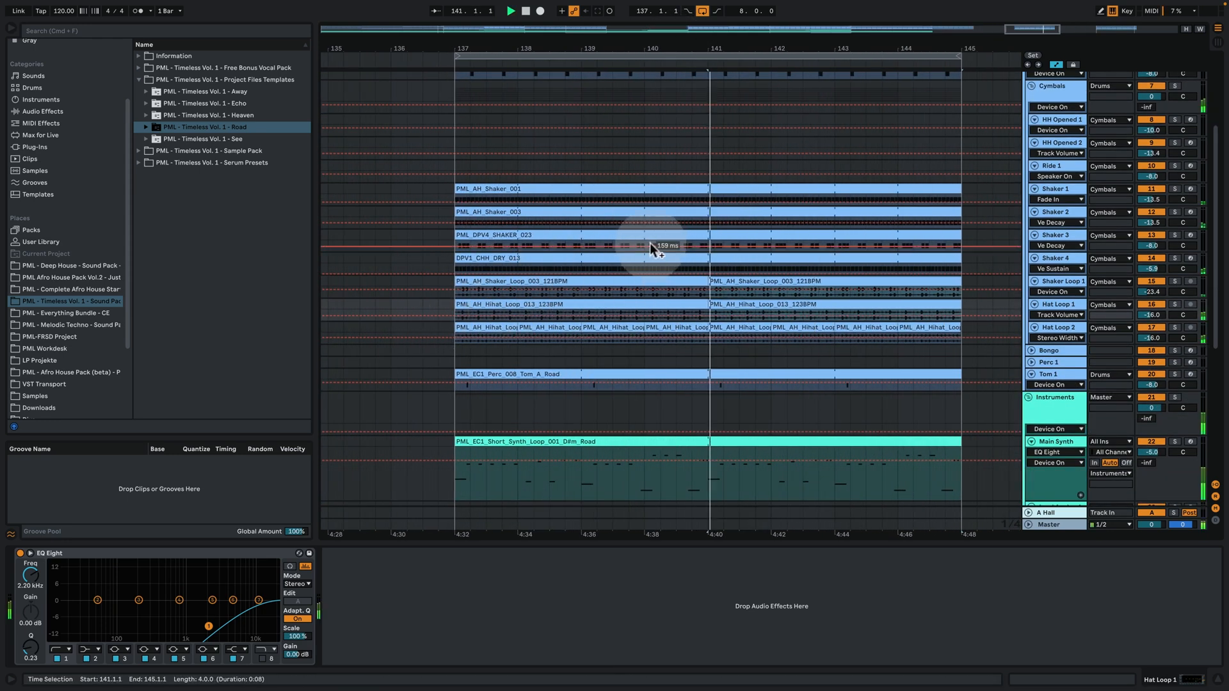
left_click_drag(643, 51, 774, 41)
scroll(697, 214, "up", 2)
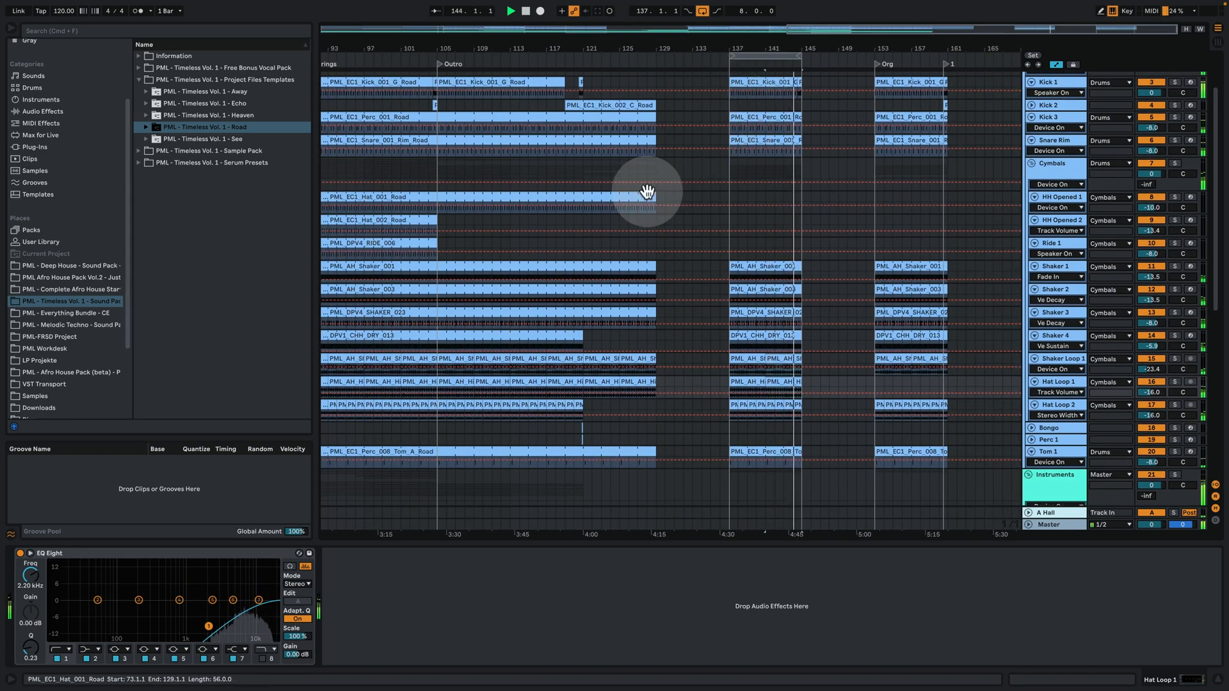
key("space")
Copy part of the PML_EC1_Hat_001_Road clip to bar 137 on HH Opened 1 and play its notes in the clip editor.
left_click(674, 195)
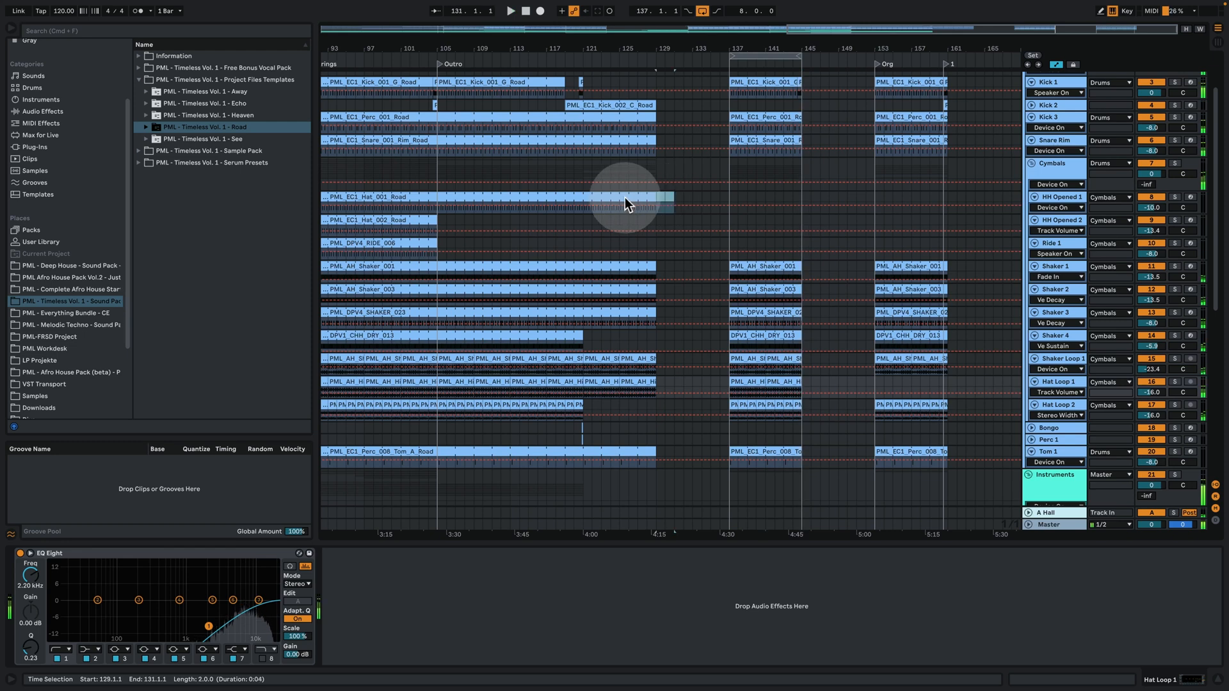
left_click_drag(567, 194, 778, 198)
double_click(771, 194)
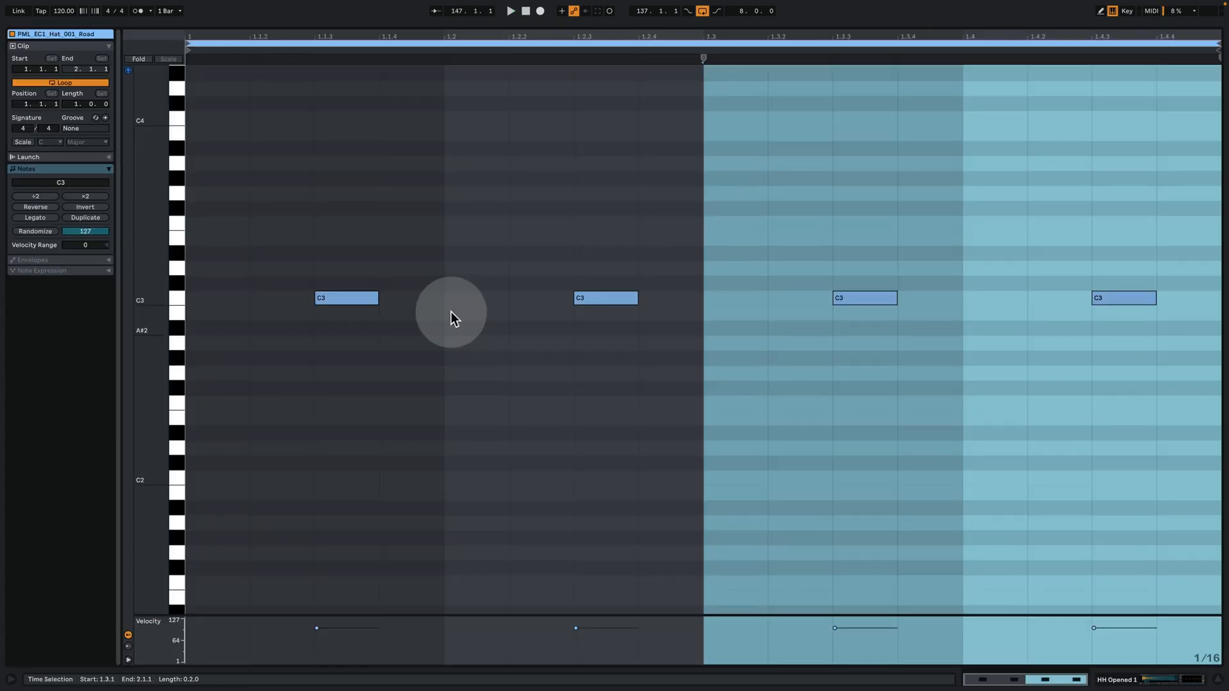
left_click(450, 314)
key("space")
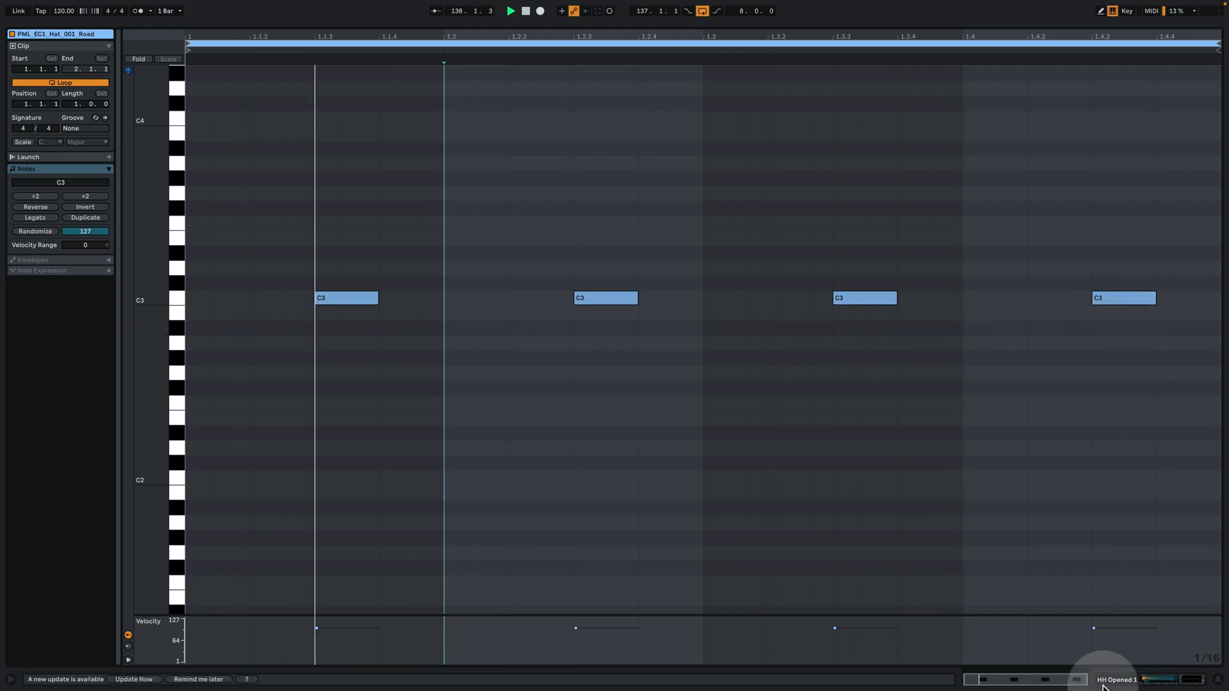
left_click(1144, 681)
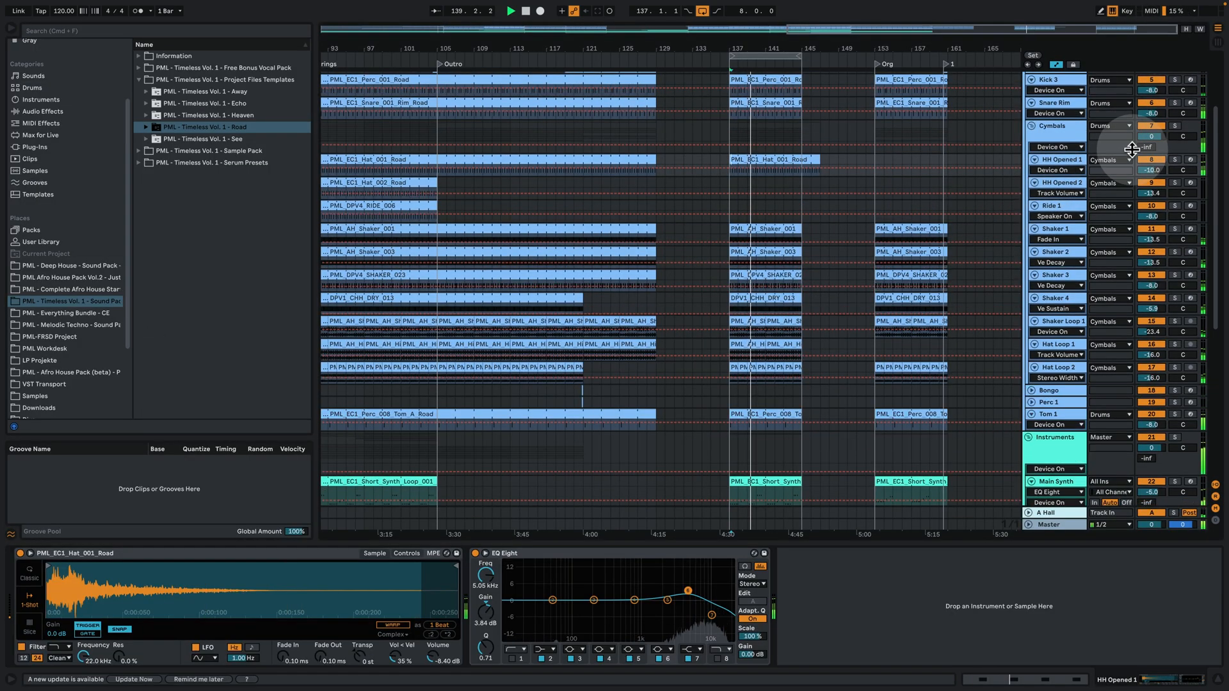
Play the HH Opened 1 hat soloed while examining its sample device, and unsolo the track.
left_click(1176, 159)
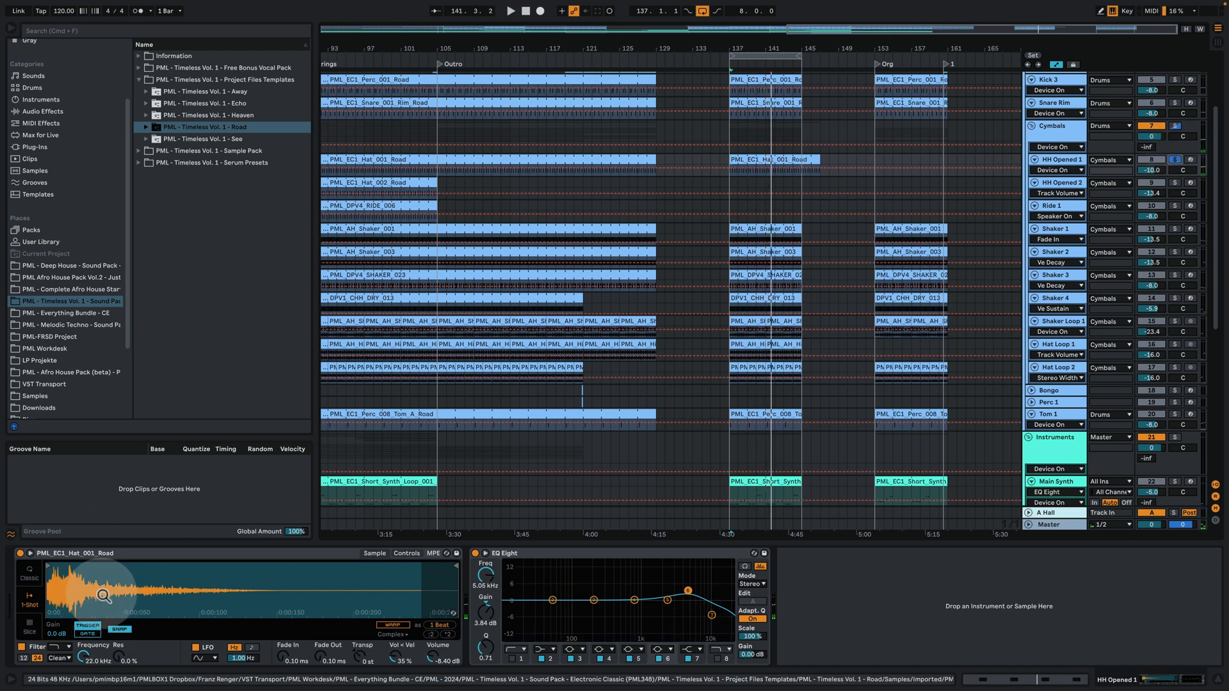
key("space")
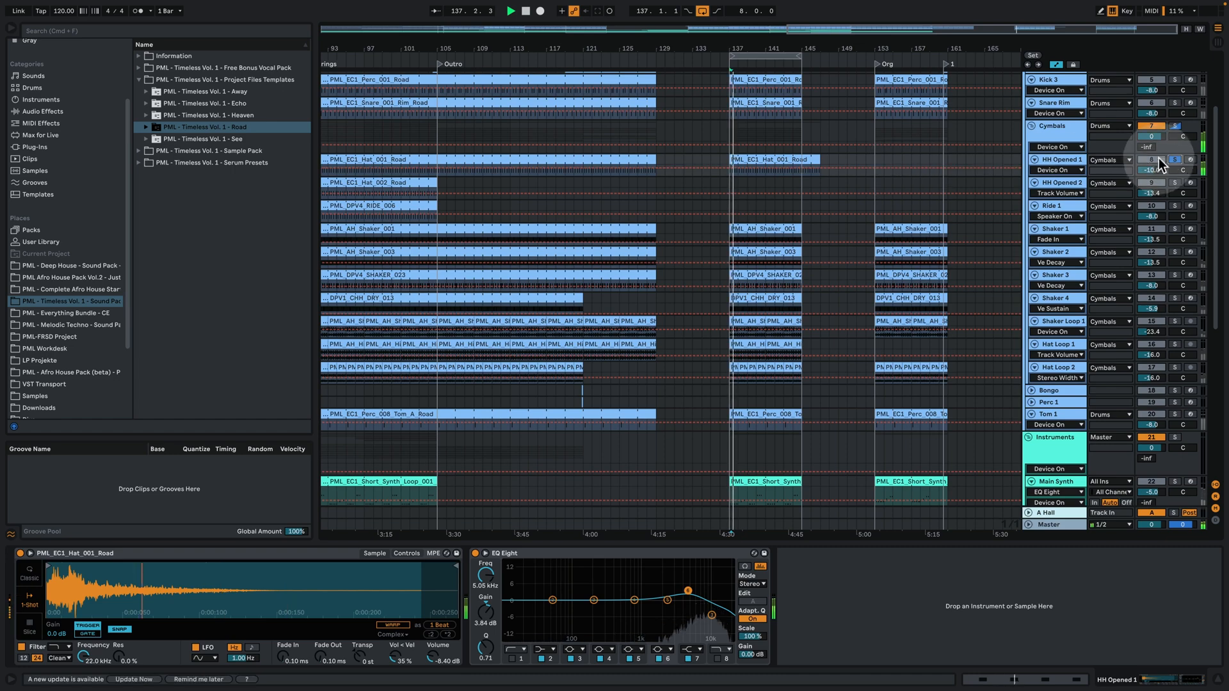
left_click(1173, 159)
Copy the PML_EC1_Hat_002_Road clip to bar 137 on HH Opened 2 and trim its end to bar 145.
left_click_drag(742, 40, 704, 19)
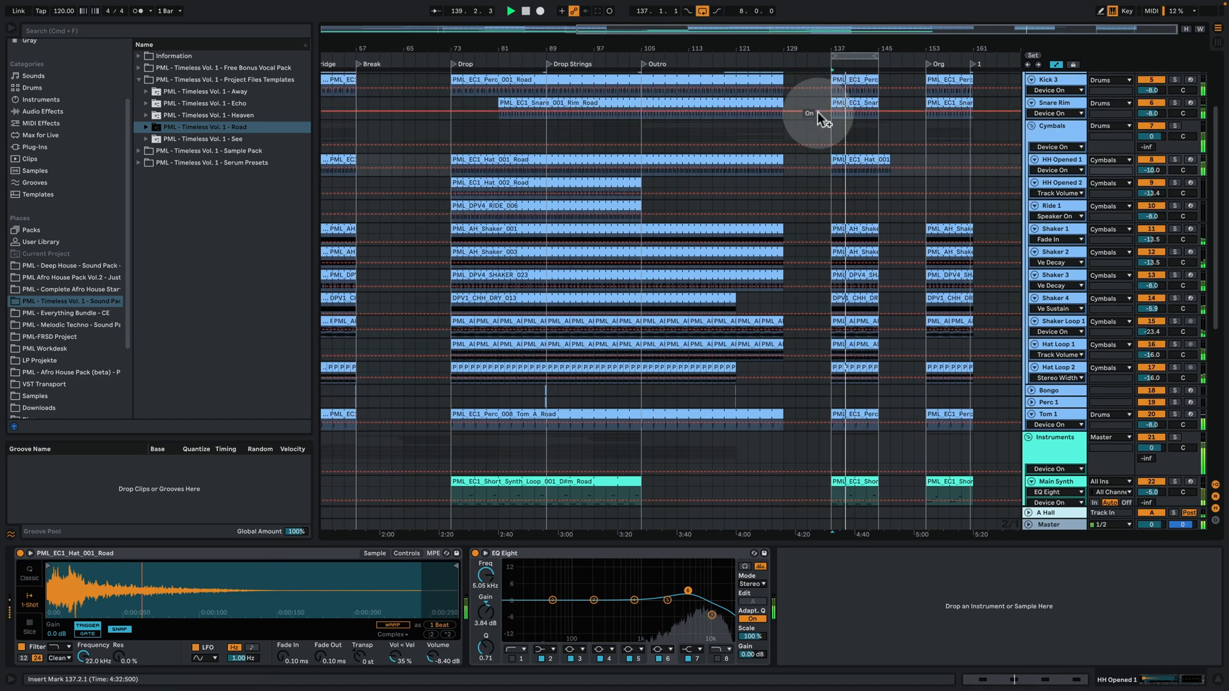
left_click_drag(653, 179, 844, 189)
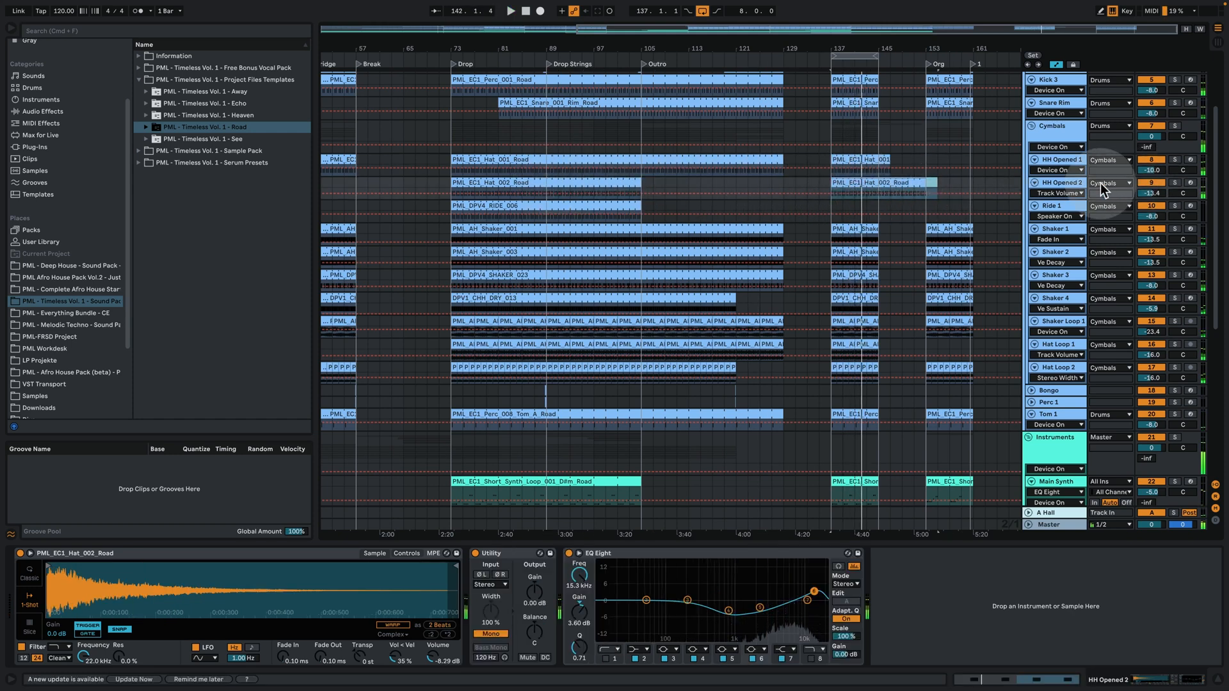
left_click_drag(858, 41, 753, 40)
left_click_drag(922, 187, 810, 179)
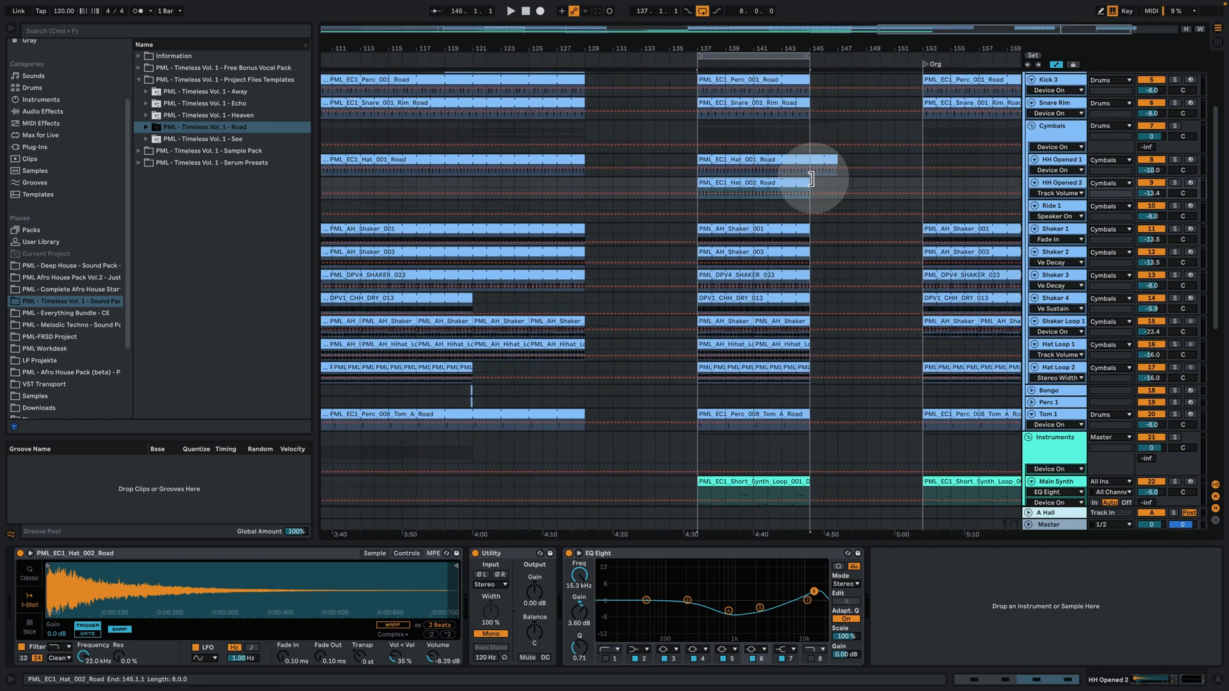
Solo HH Opened 2, play its hat pattern from bar 137, and stop.
left_click(1175, 183)
key("space")
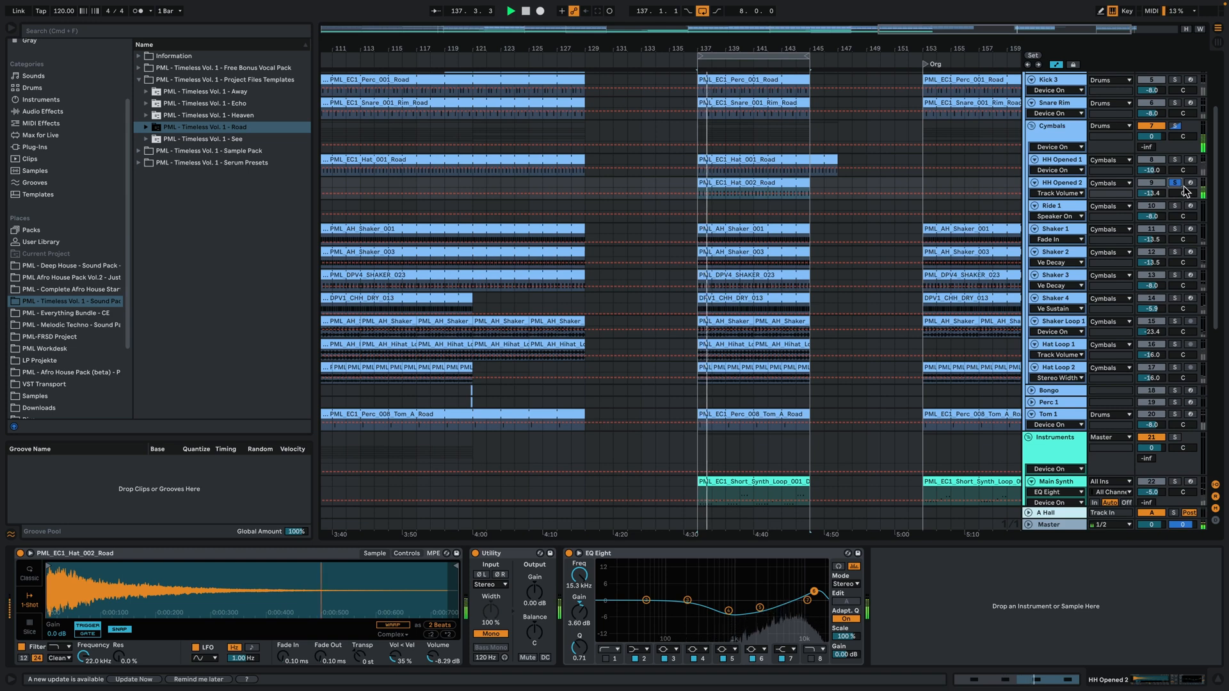
key("space")
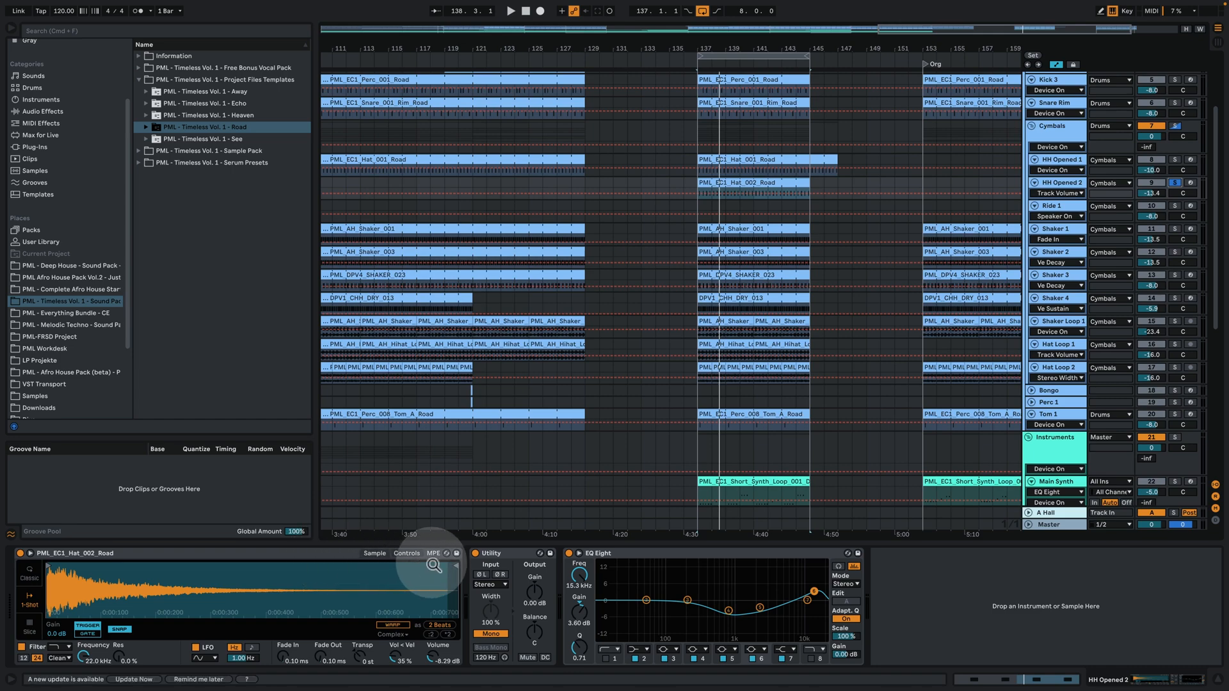
Copy the PML_DPV4_RIDE_006 clip from bar 73 to bar 137 on Ride 1 and trim its end to bar 145.
left_click_drag(783, 50, 783, 13)
left_click(452, 207)
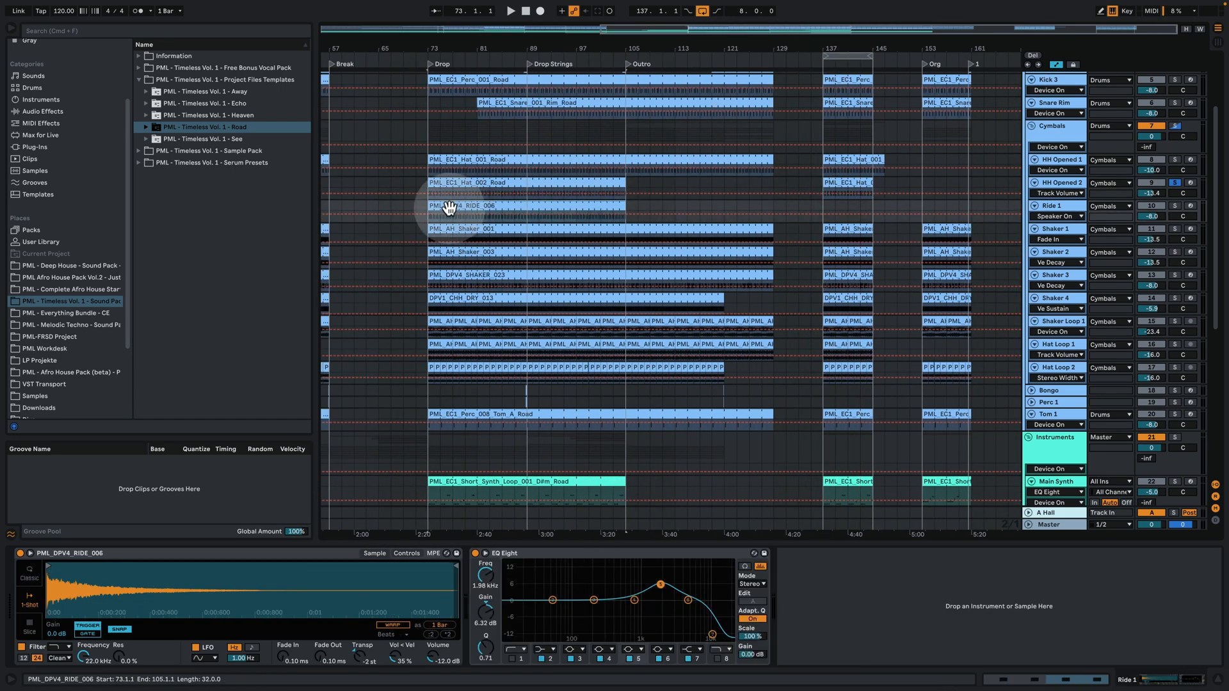
left_click_drag(450, 206, 846, 205)
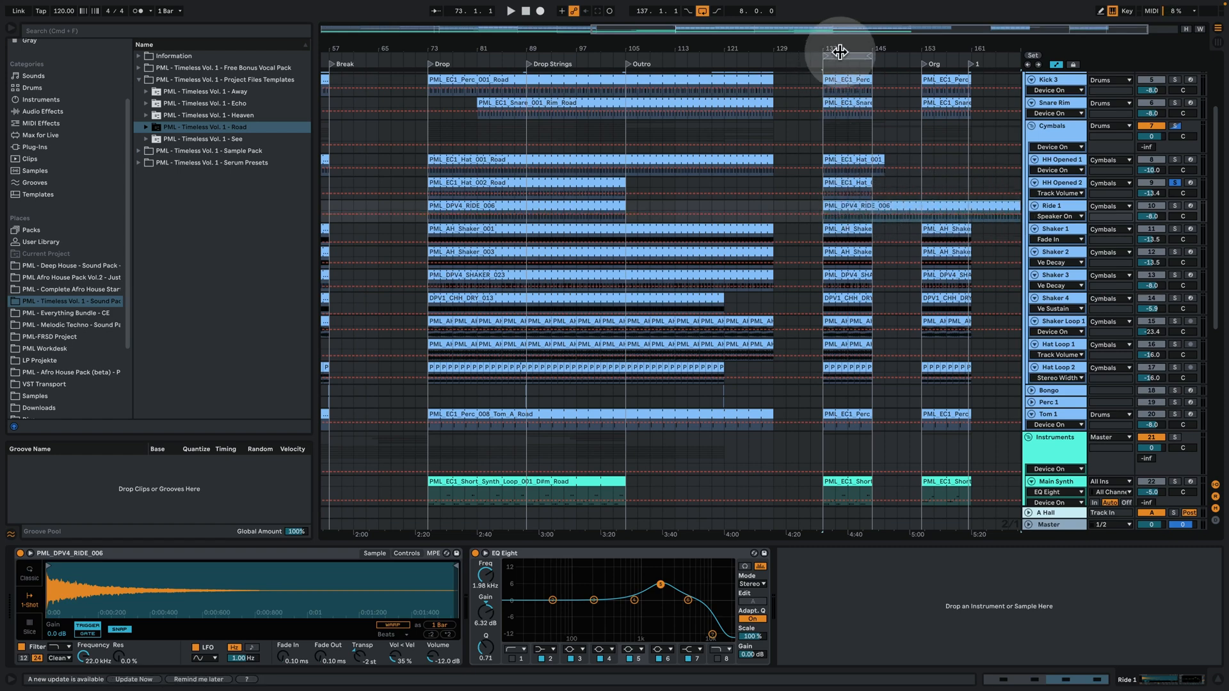
left_click_drag(839, 48, 755, 55)
left_click(979, 218)
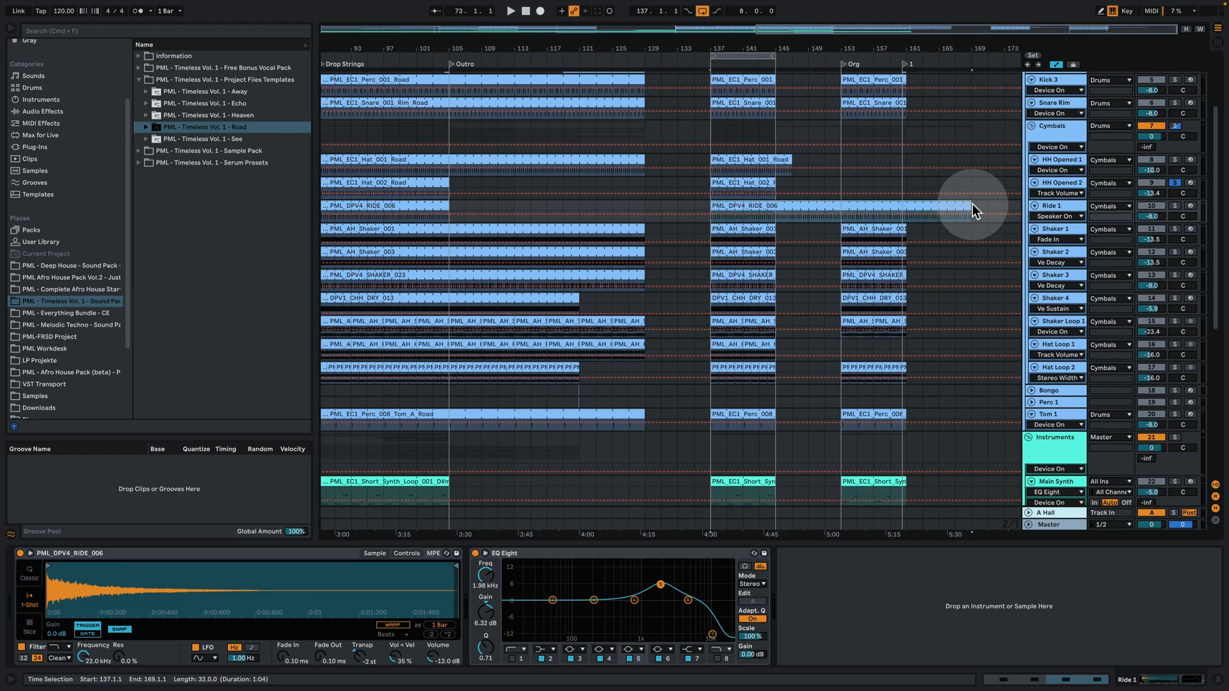
left_click_drag(973, 204, 776, 205)
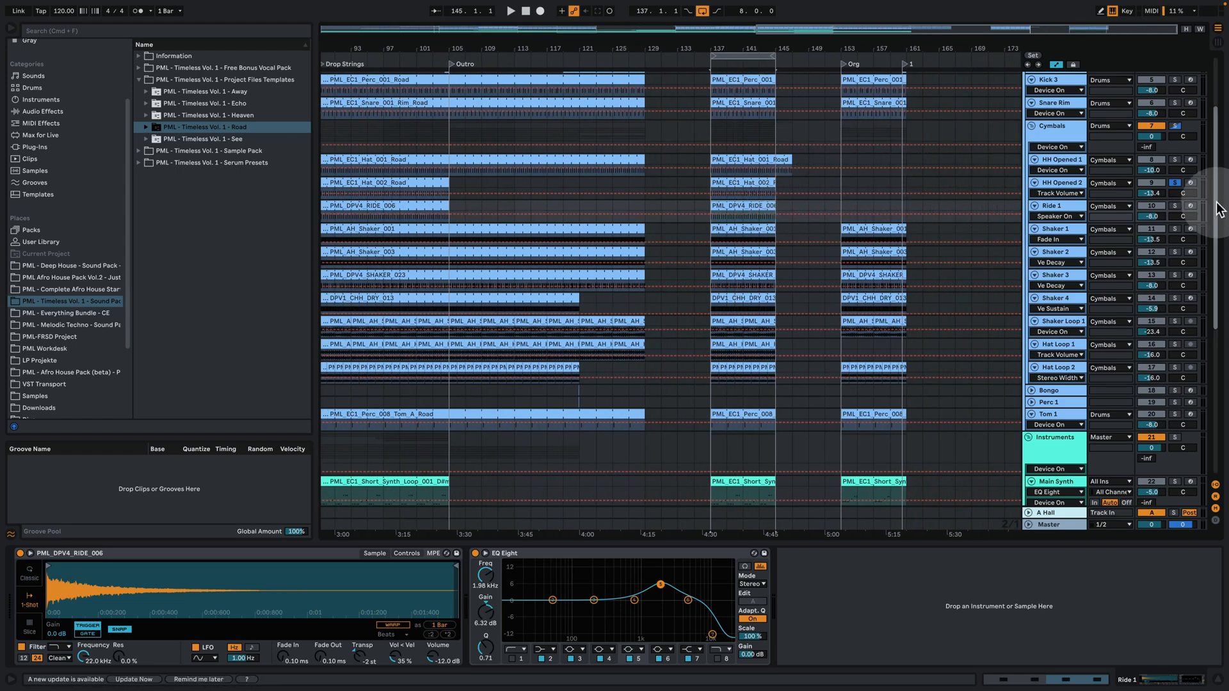
Solo Ride 1 and play its ride pattern from bar 137.
left_click(1175, 206)
key("space")
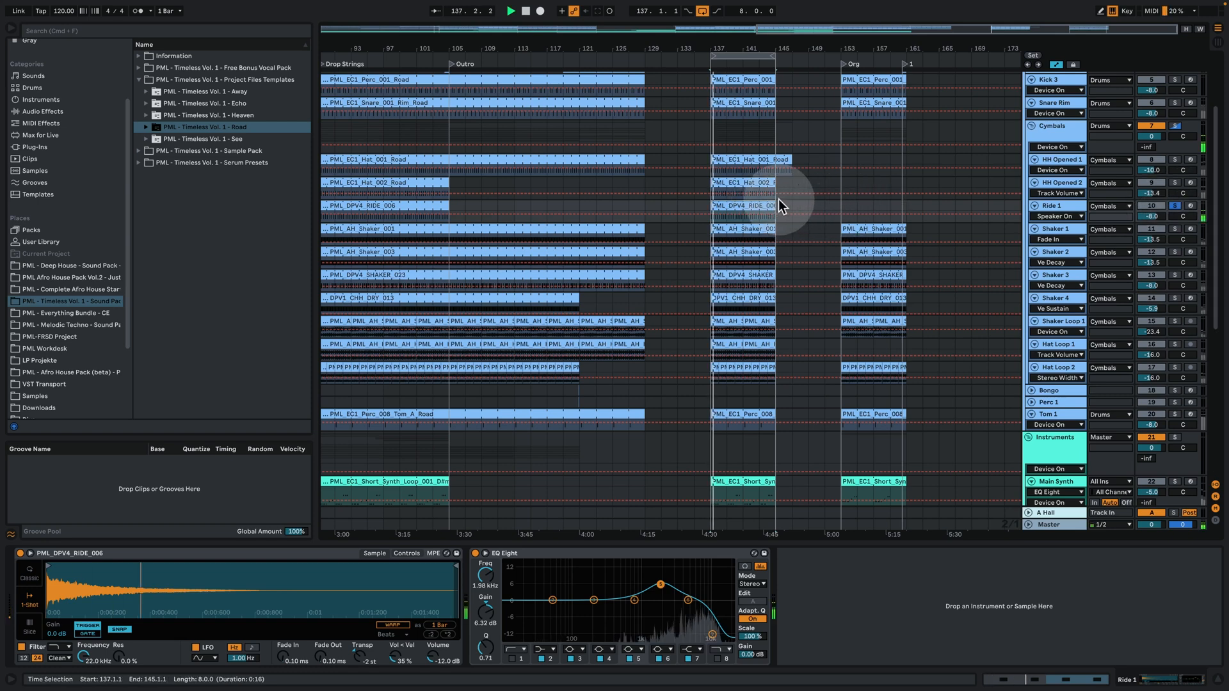
key("space")
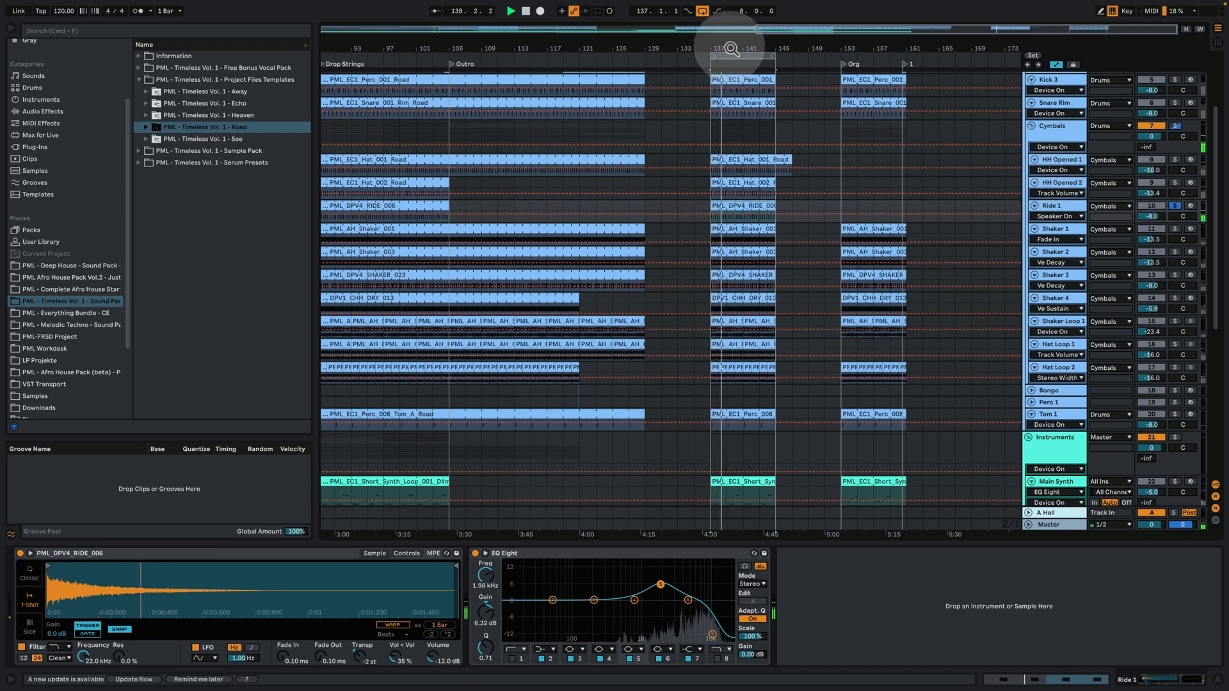
key("space")
Solo HH Opened 2 together with Ride 1, play both layers from bar 137, and stop.
left_click_drag(729, 49, 648, 125)
left_click(1174, 182)
key("space")
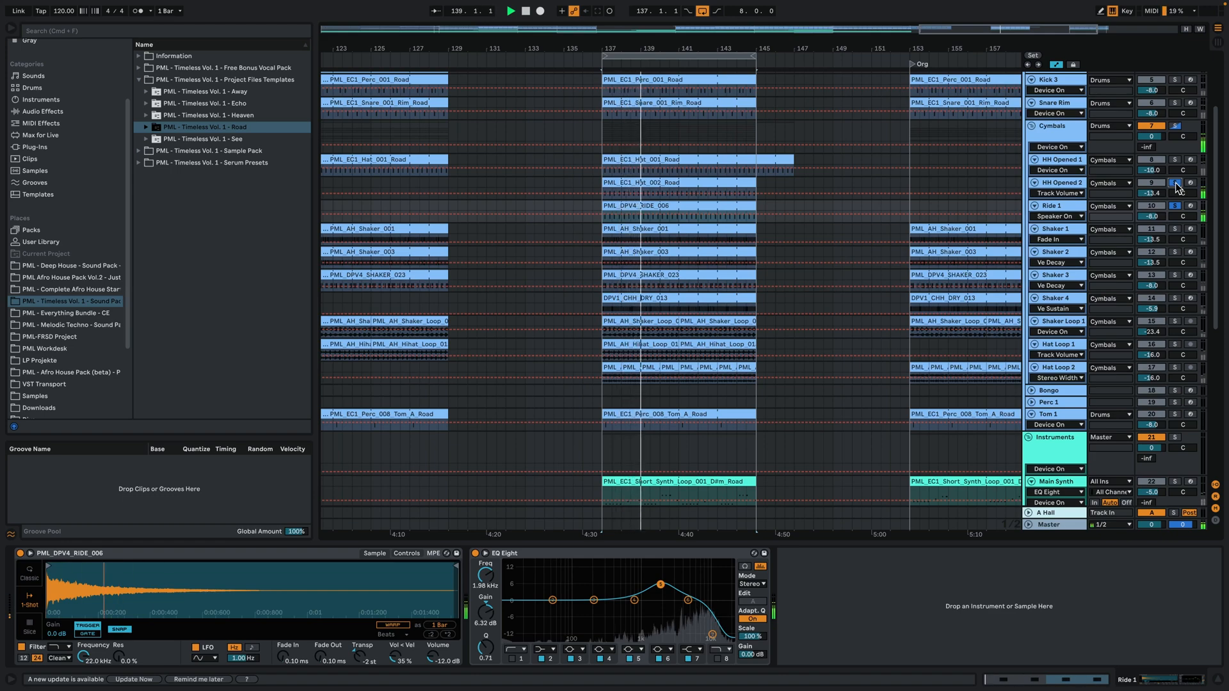
key("space")
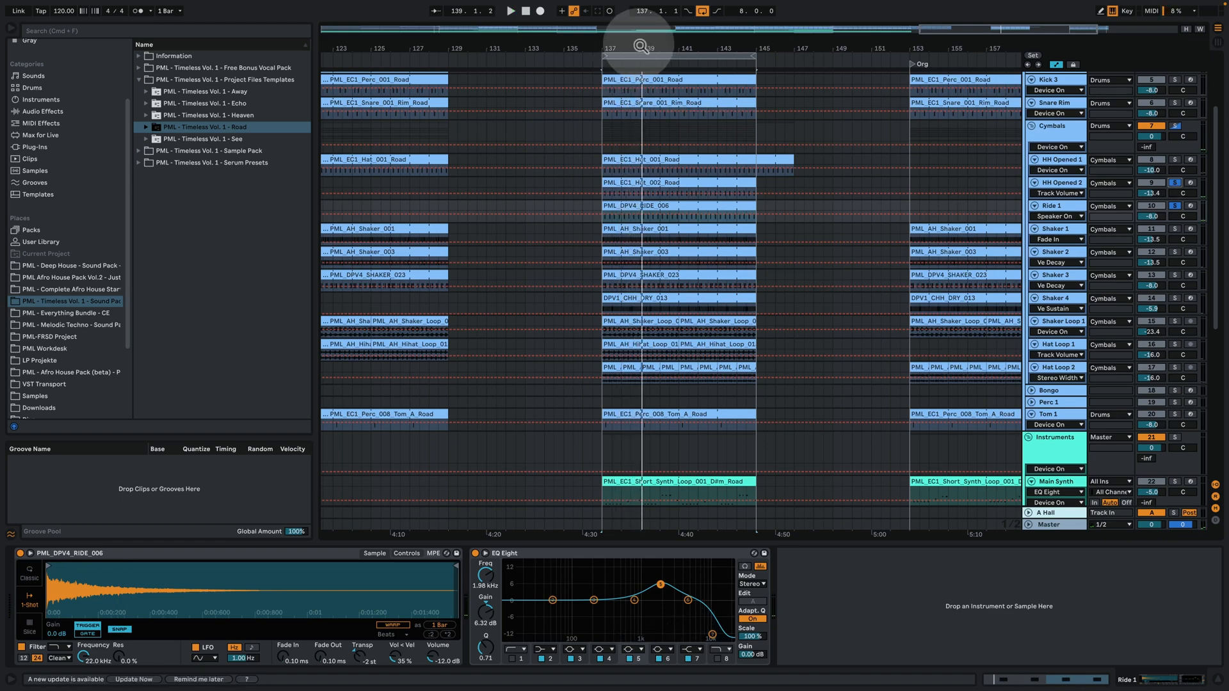
Examine how the open hat and ride clips are placed across the whole arrangement.
left_click_drag(639, 46, 638, 9)
left_click_drag(545, 48, 544, 9)
left_click(681, 145)
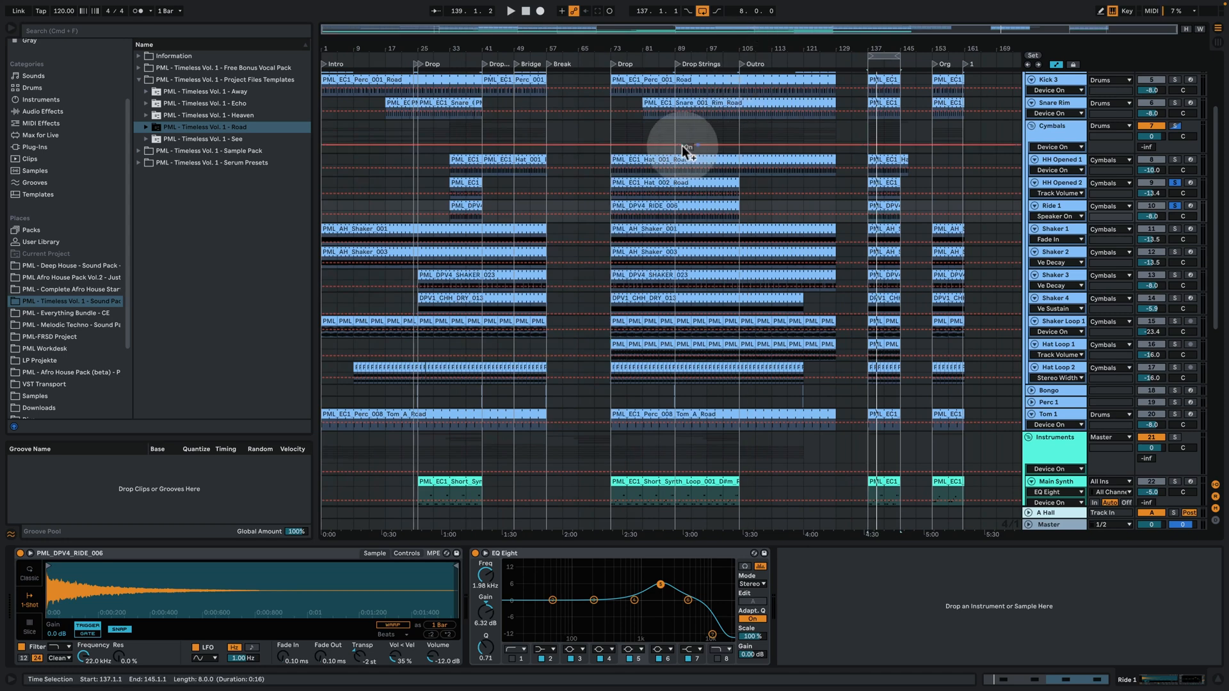
left_click(582, 205)
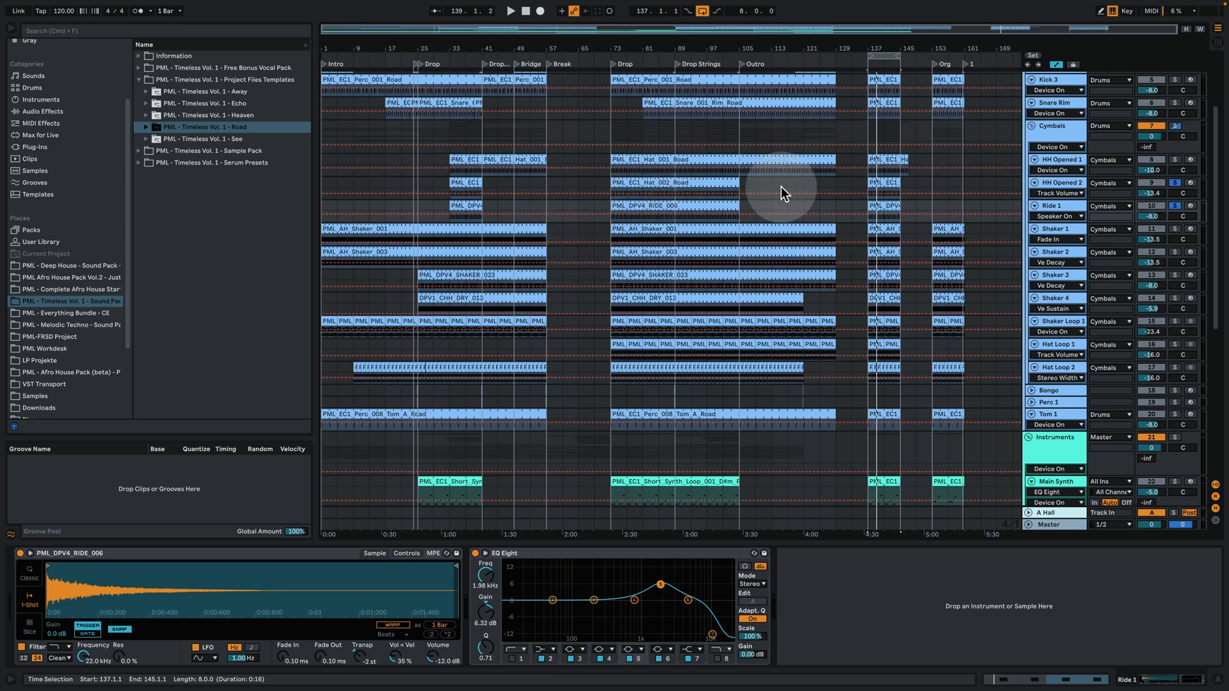
left_click(873, 181)
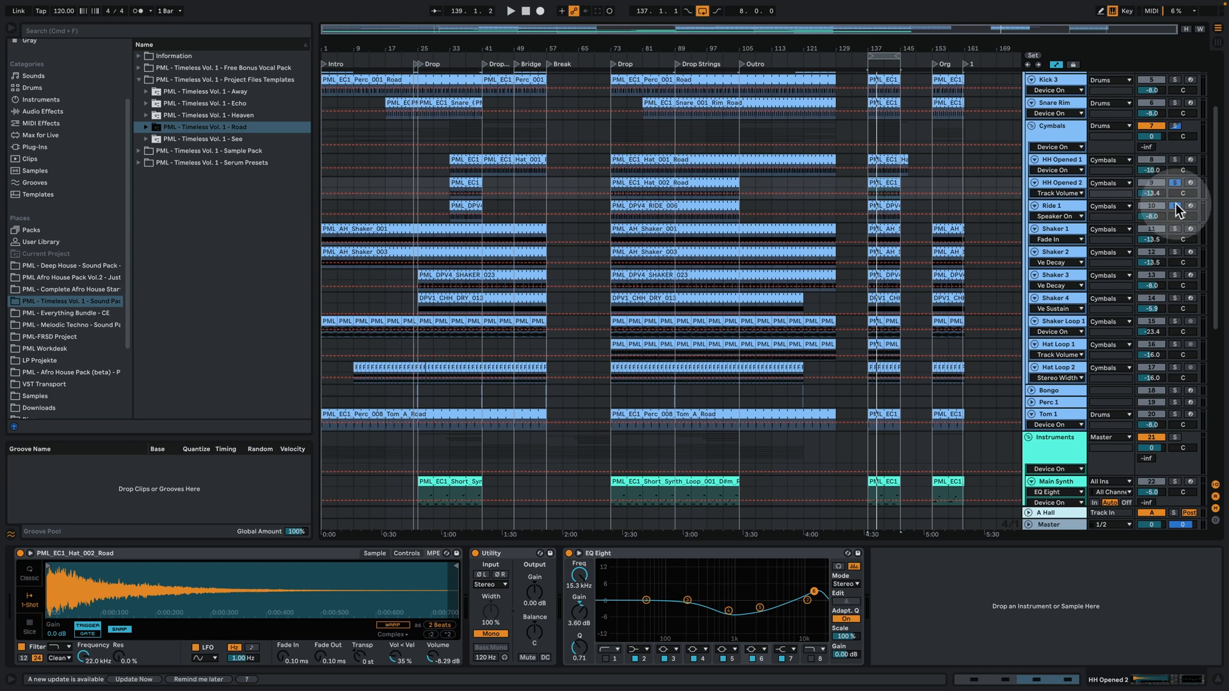
Unsolo HH Opened 2 and Ride 1 and play the full groove from bar 137.
left_click(1173, 182)
left_click_drag(892, 45, 704, 149)
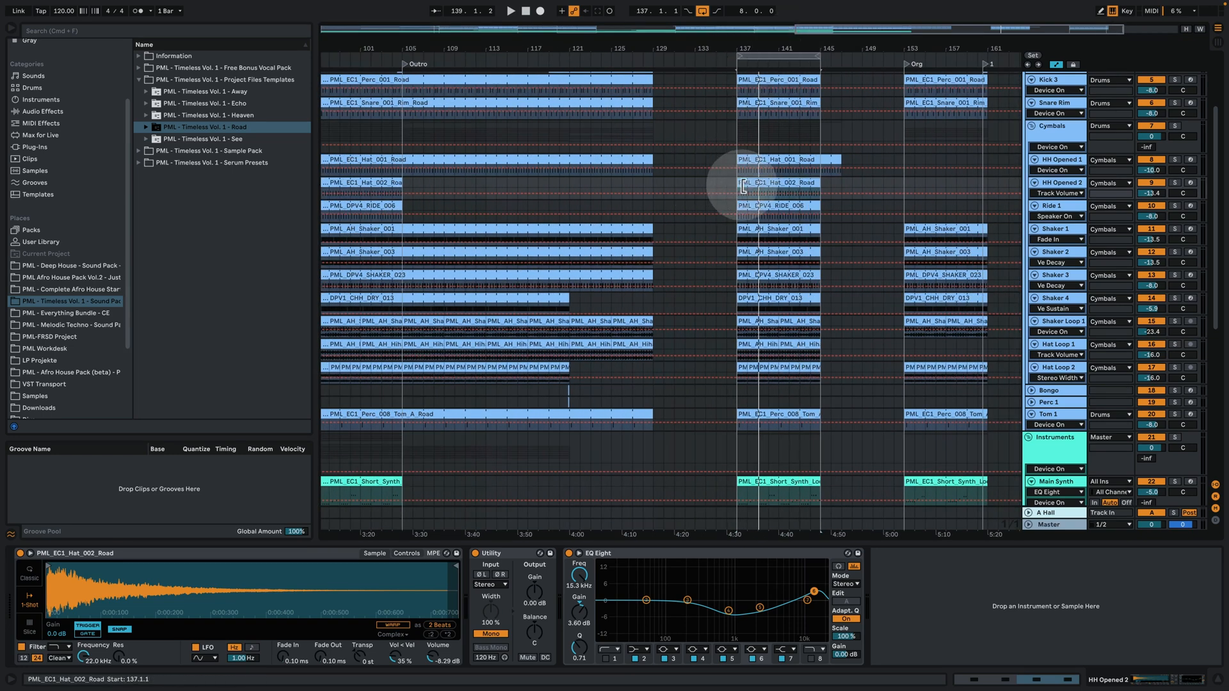
key("space")
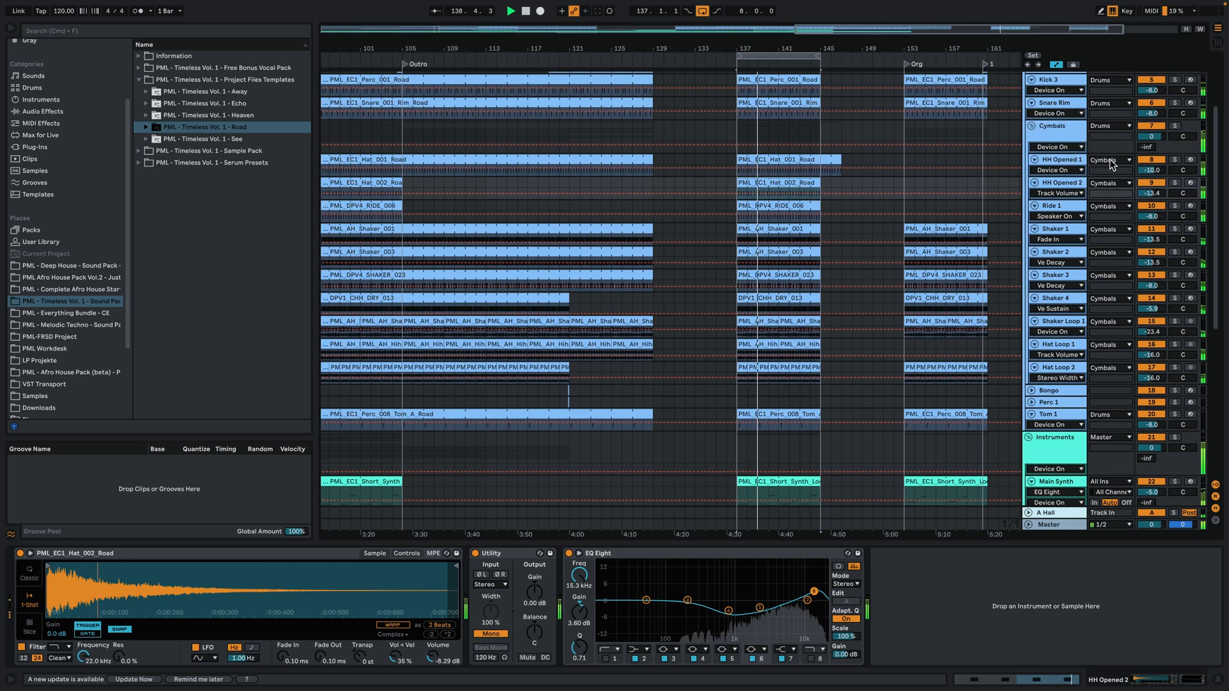
Mute HH Opened 2 during playback to hear the groove without it.
left_click(1083, 199)
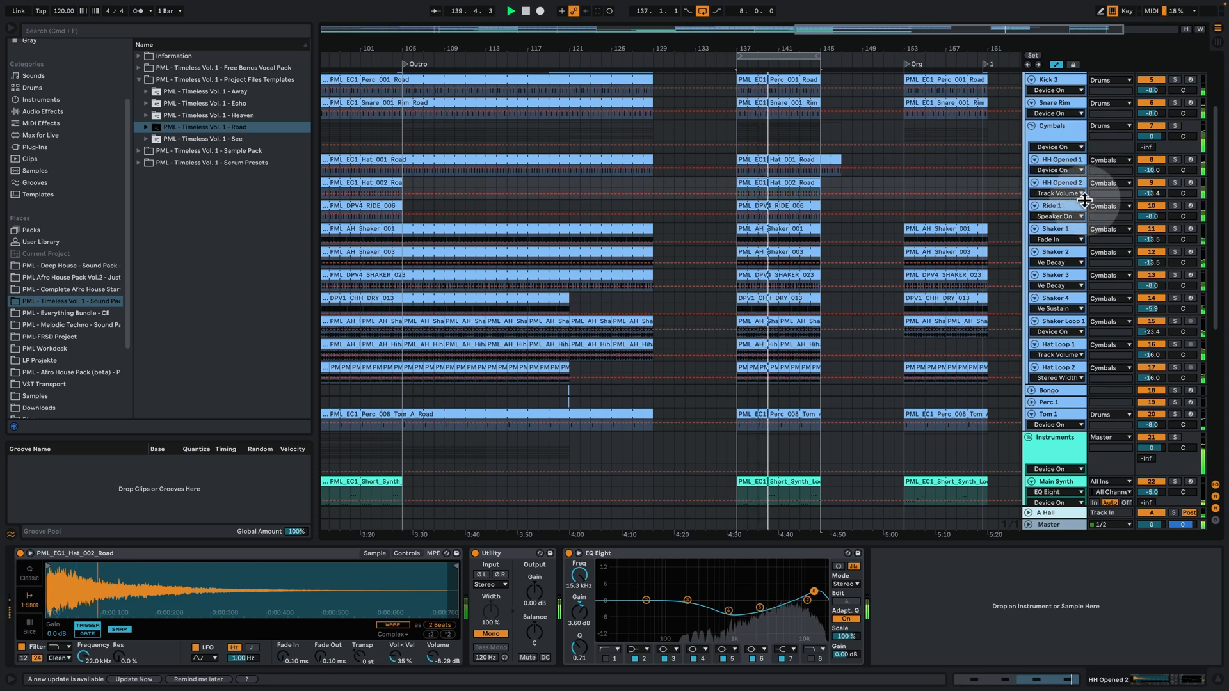
left_click(1152, 183)
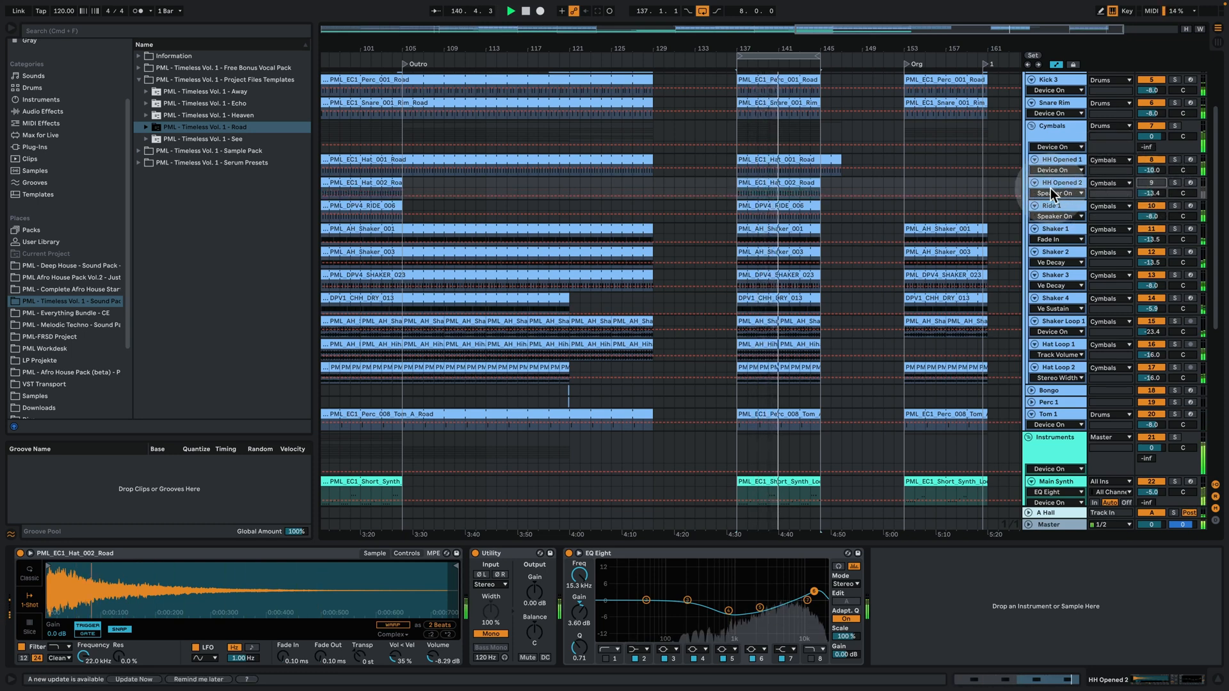
left_click(908, 194)
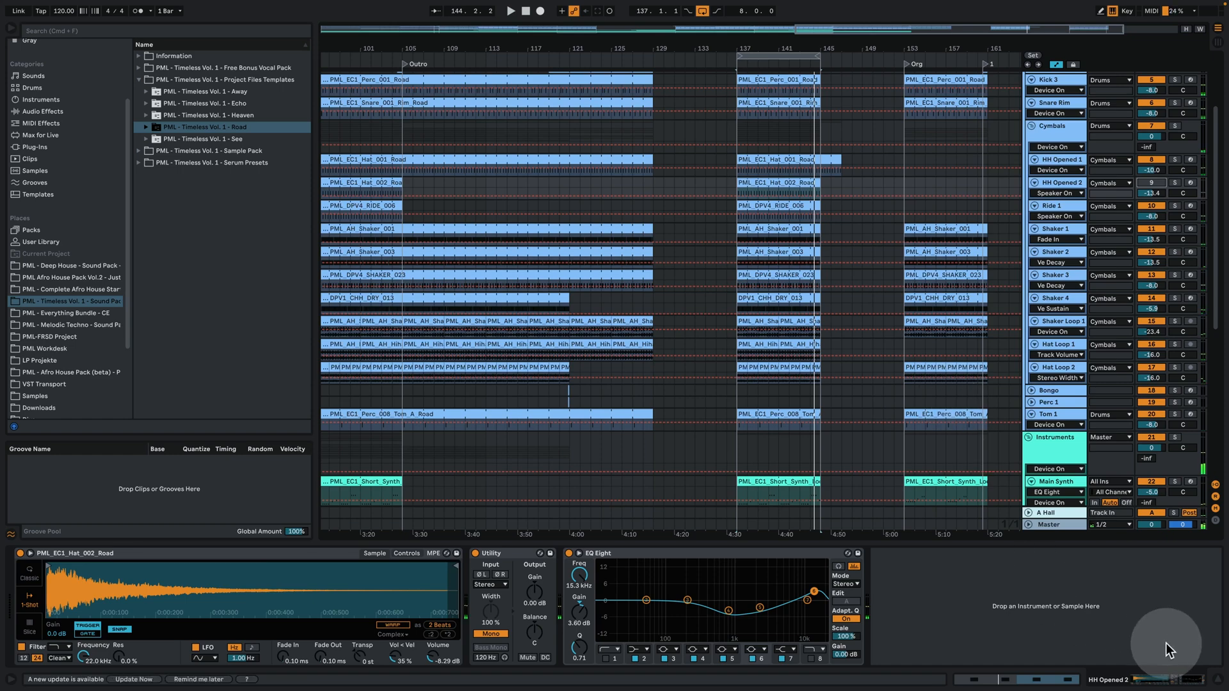
Select the Lead Analog 1 clip at bar 89, solo its track, and play it from there.
scroll(916, 334, "down", 5)
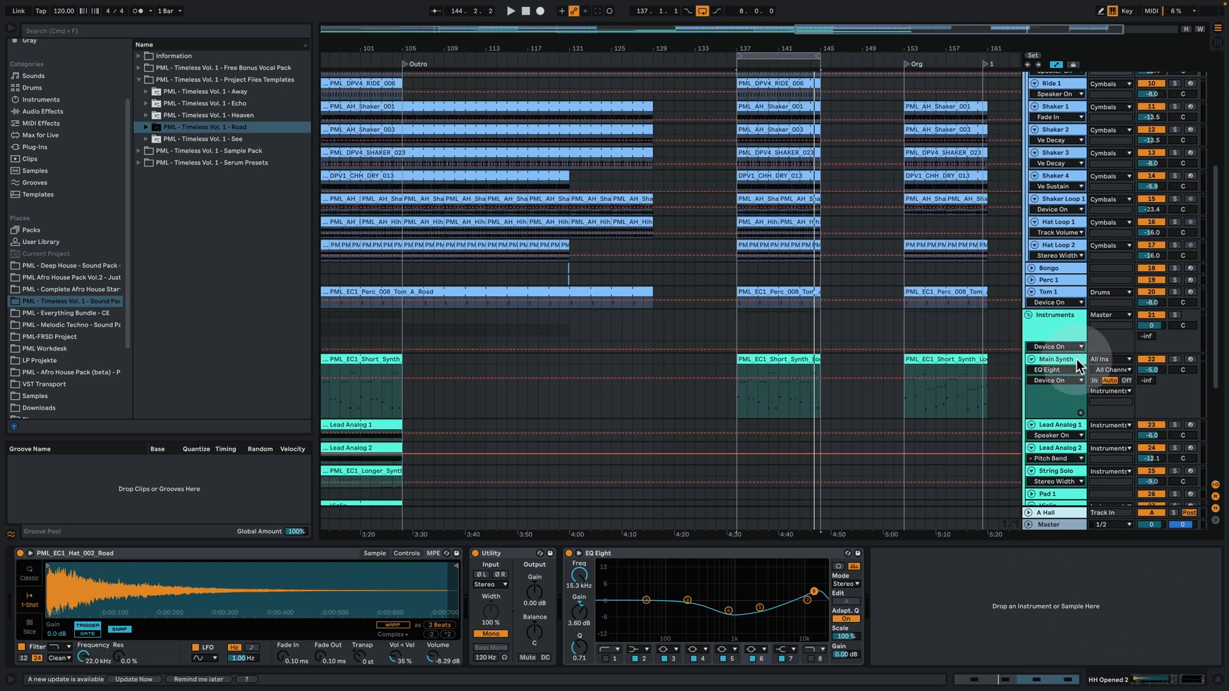
scroll(915, 282, "down", 3)
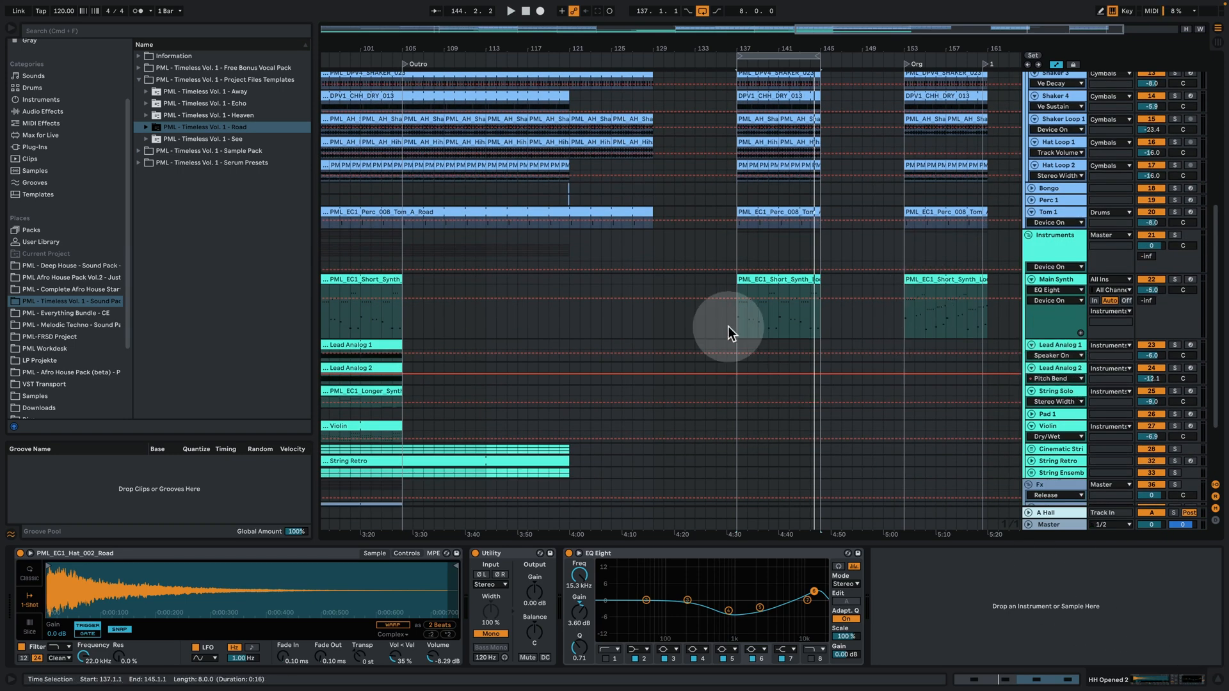
scroll(728, 326, "down", 2)
left_click_drag(736, 30, 736, 19)
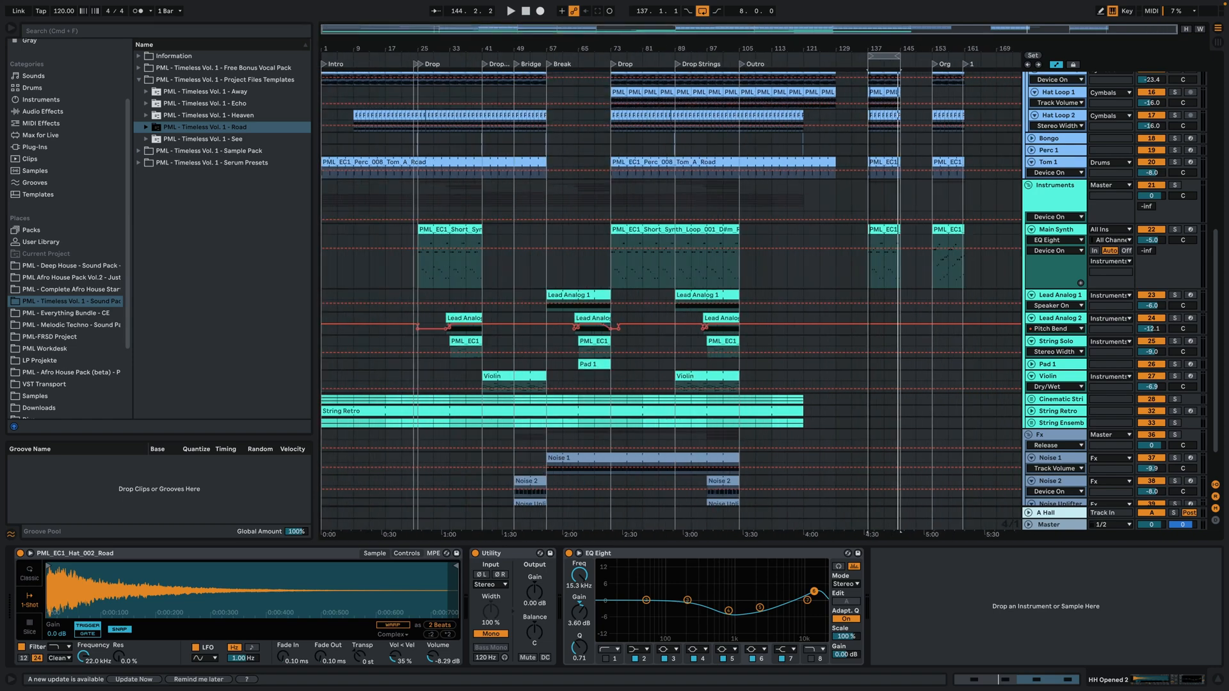
scroll(926, 351, "down", 2)
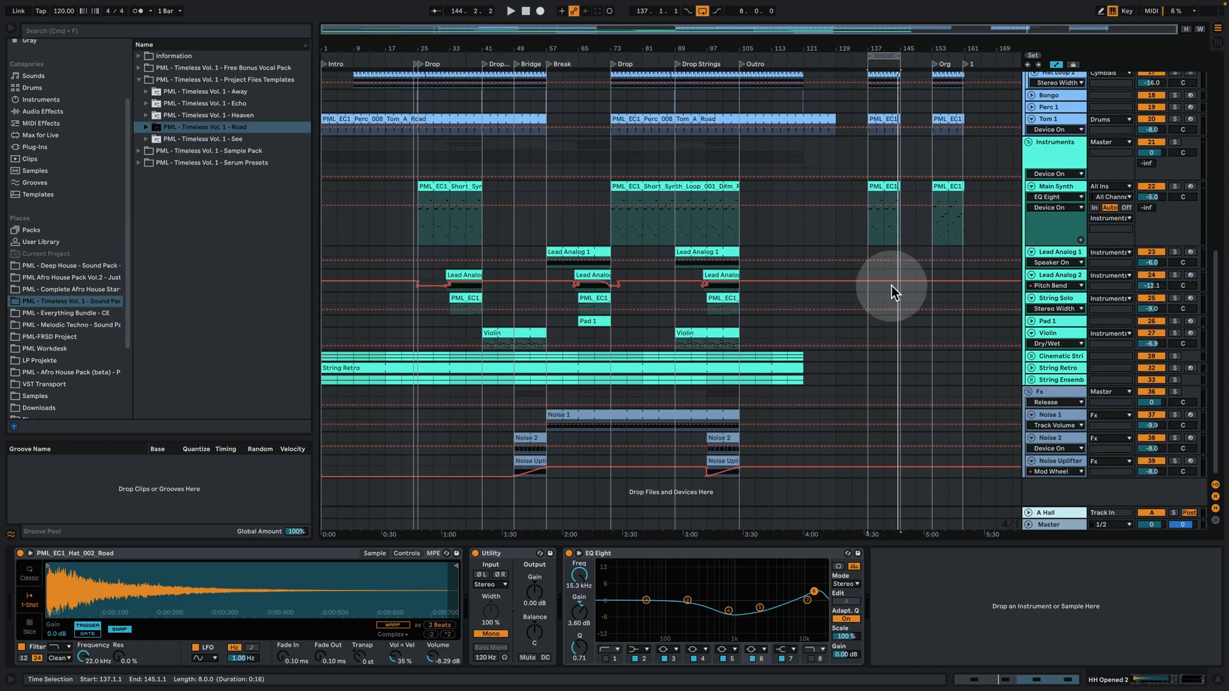
left_click(723, 250)
left_click(711, 249)
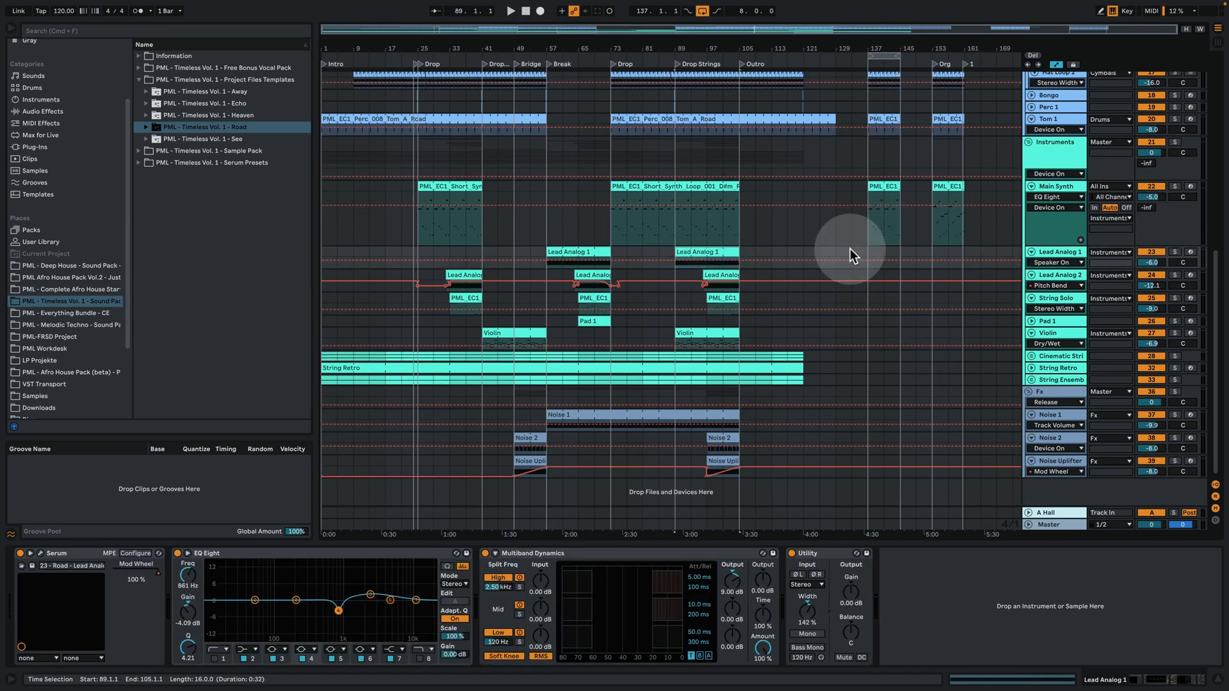
left_click(1174, 251)
key("space")
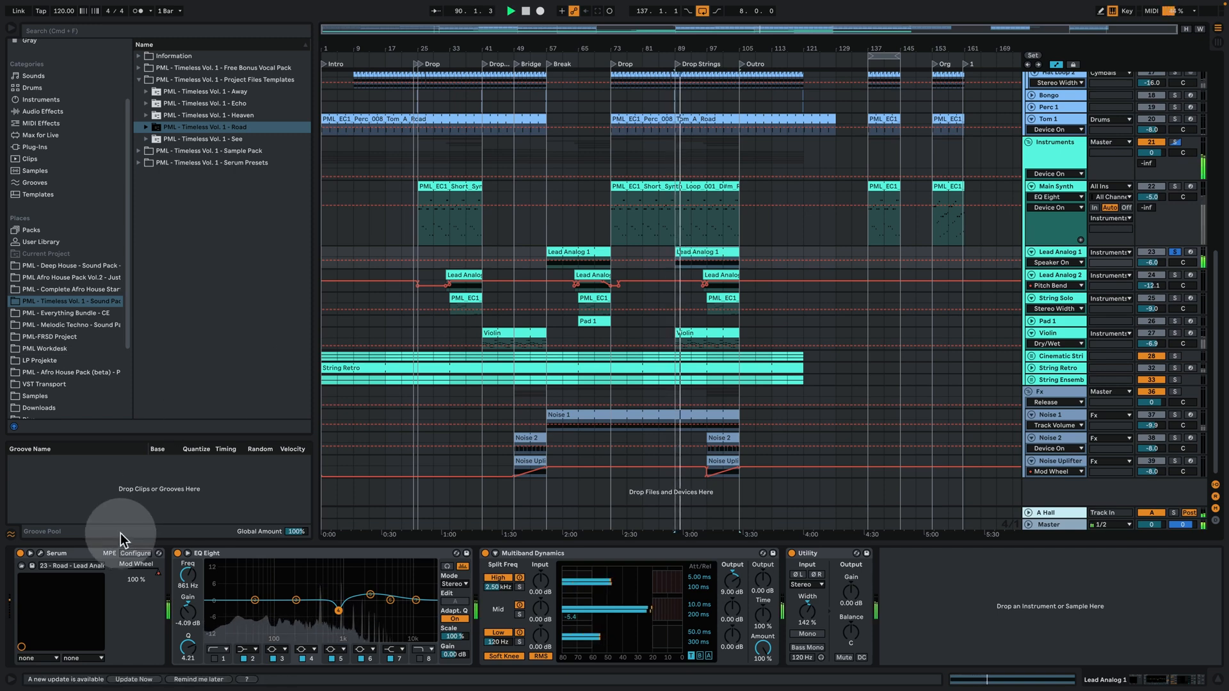
Stop playback and open the Serum instrument on the Lead Analog 1 track to examine its oscillator settings.
key("space")
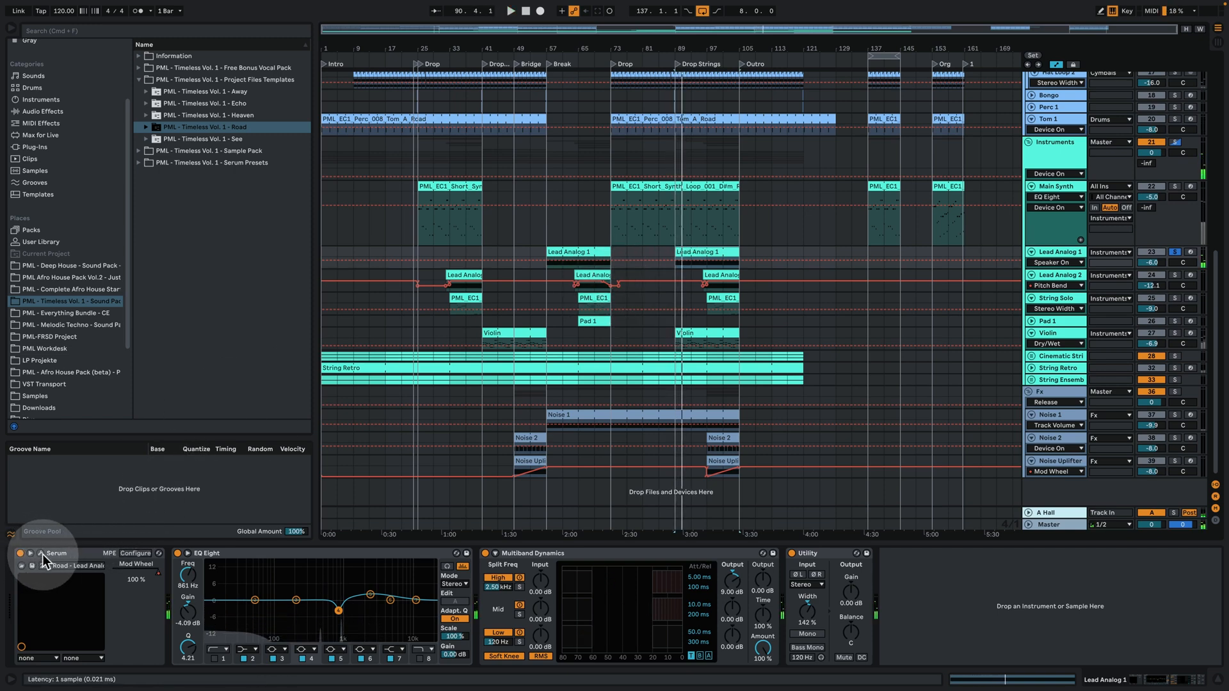
key("super+alt+p")
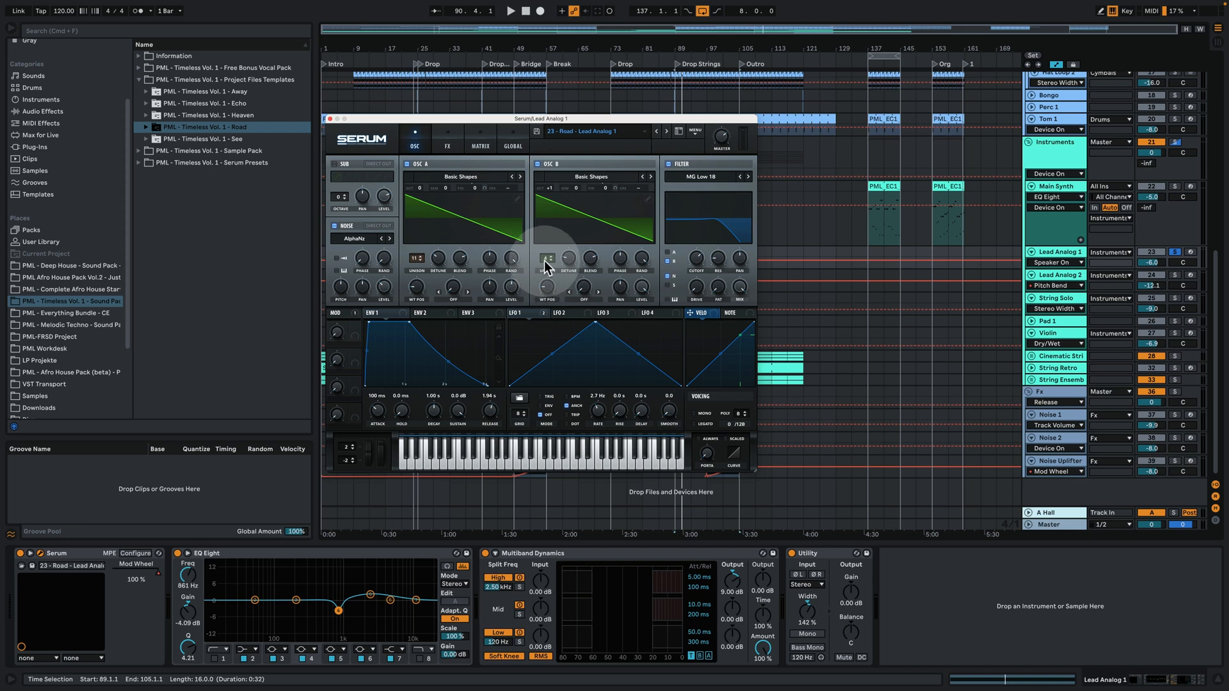
mouse_move(545, 263)
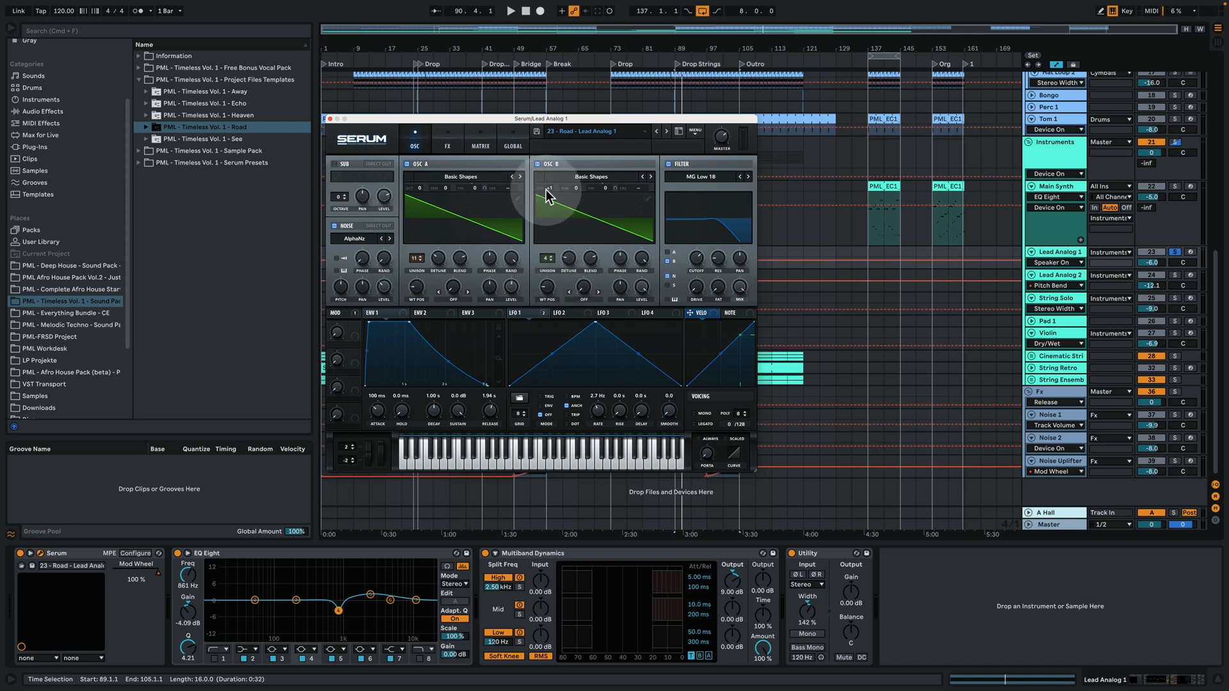
left_click_drag(549, 192, 550, 186)
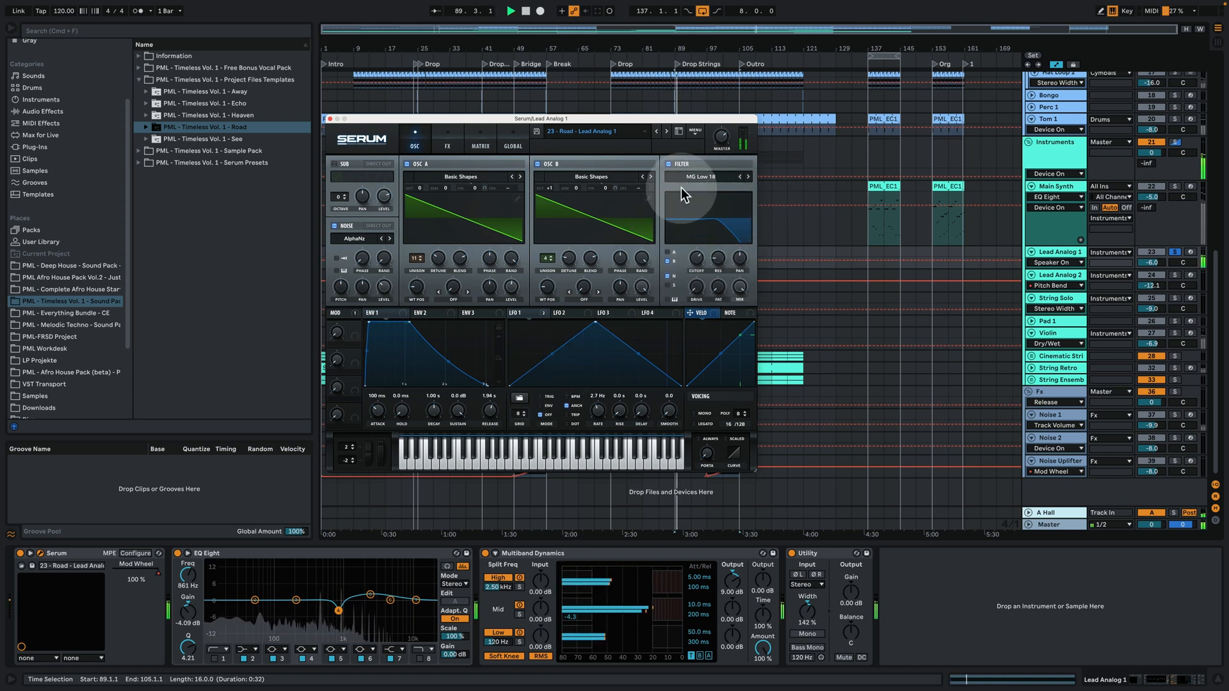
Switch Serum's noise oscillator off and back on during playback to compare the Lead Analog 1 sound.
left_click(333, 225)
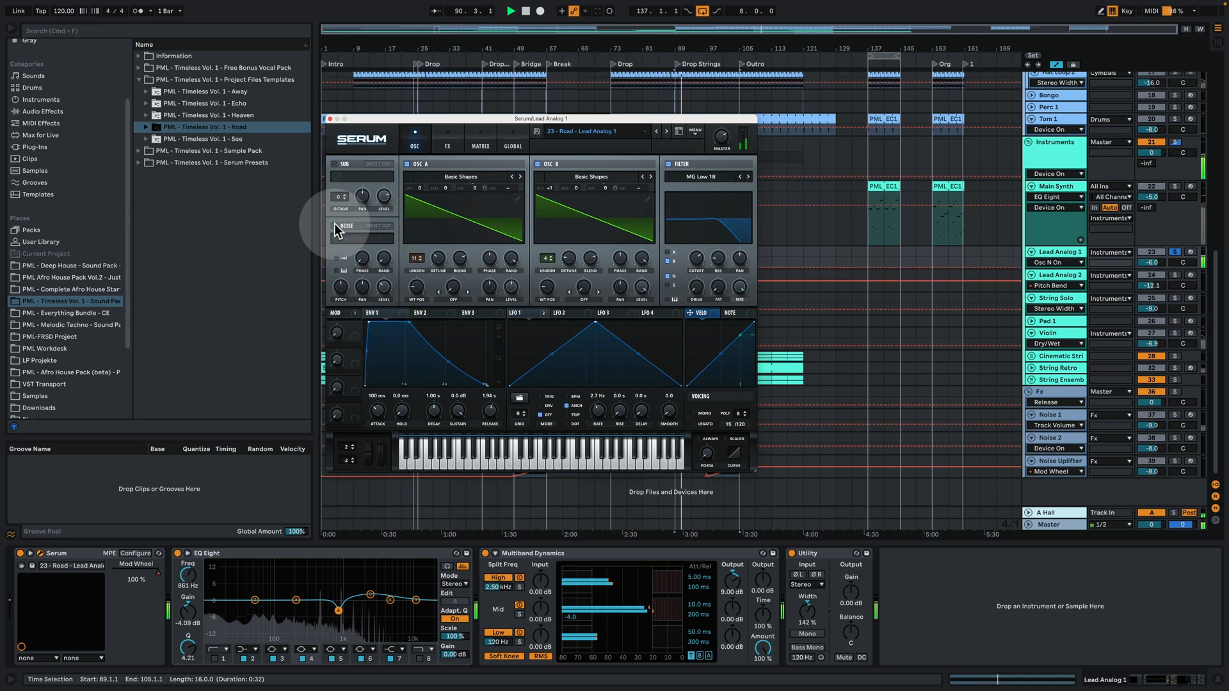
left_click(334, 225)
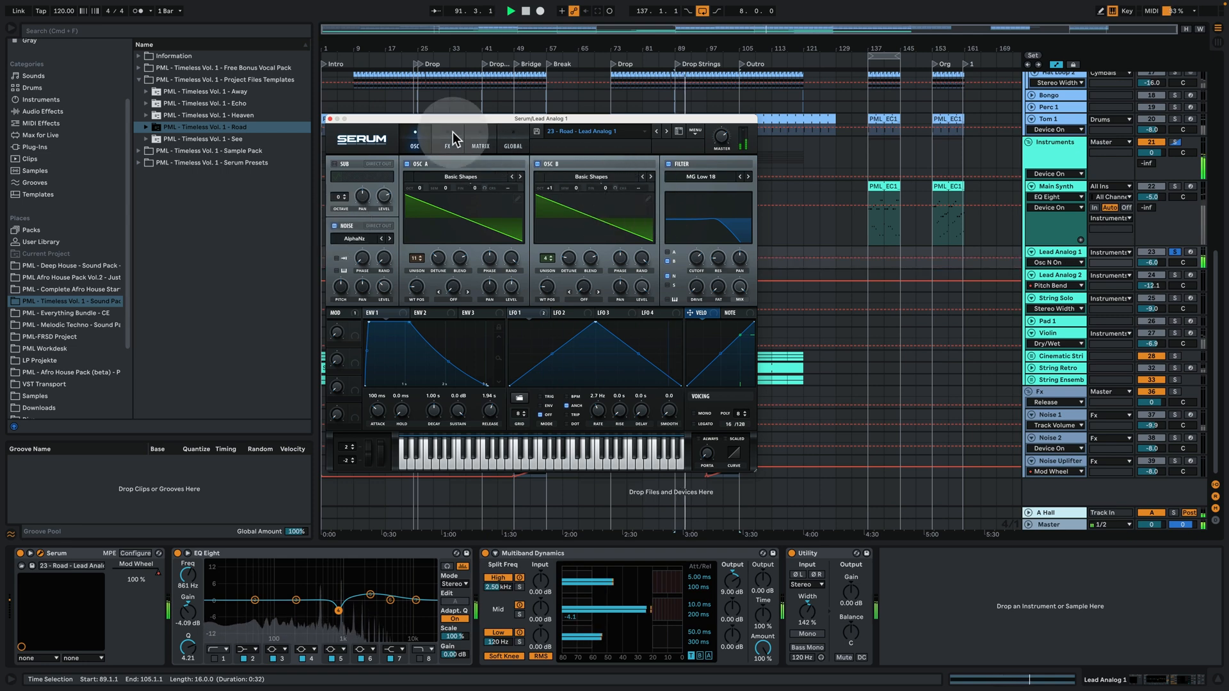
key("space")
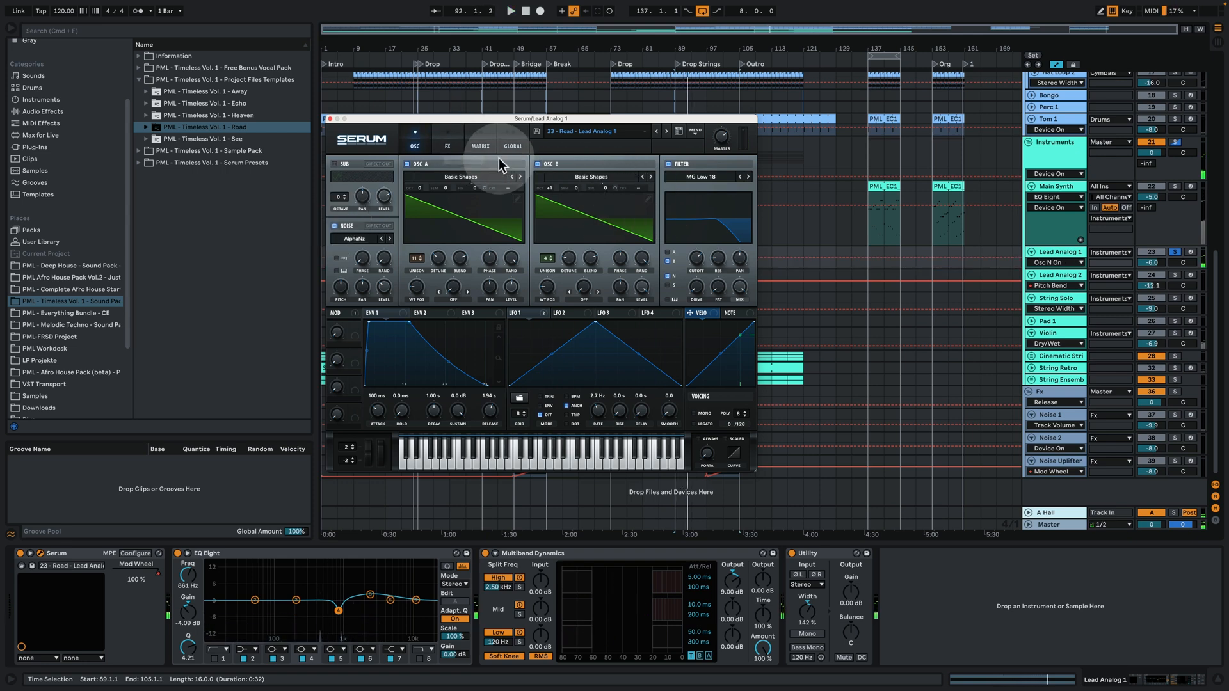
Move the Serum window clear of the Drop Strings section, unsolo Lead Analog 1 and play the full mix.
left_click_drag(368, 122, 171, 108)
left_click(1175, 251)
key("space")
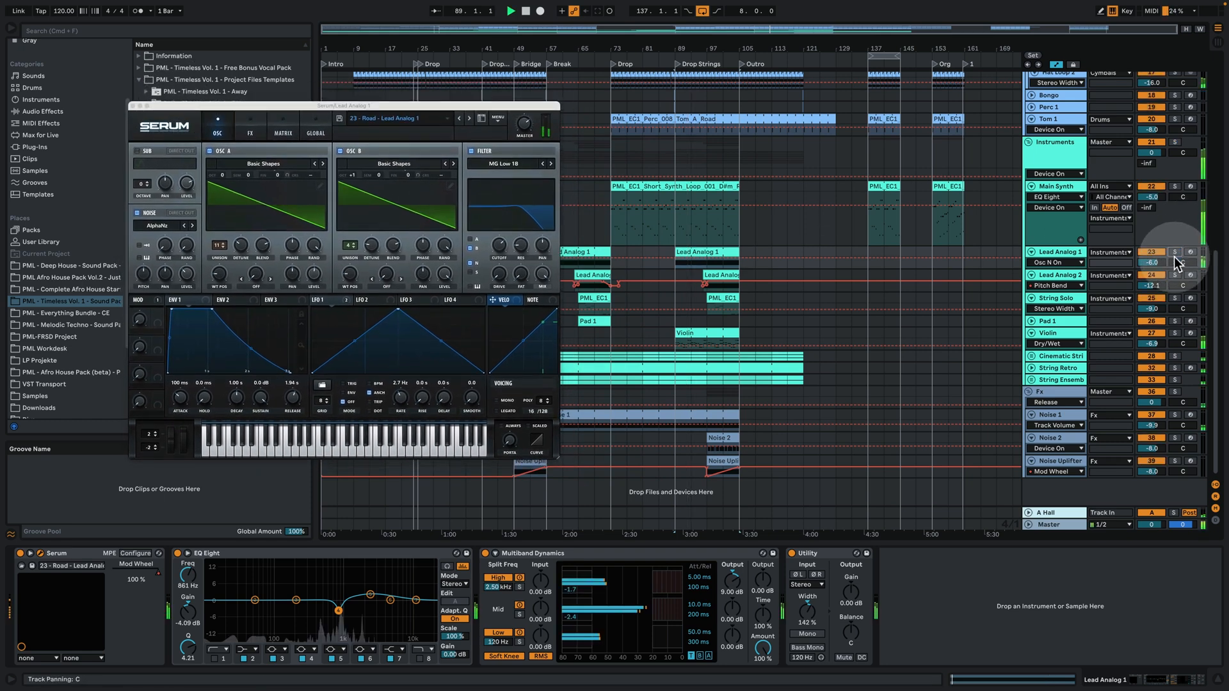
left_click(697, 250)
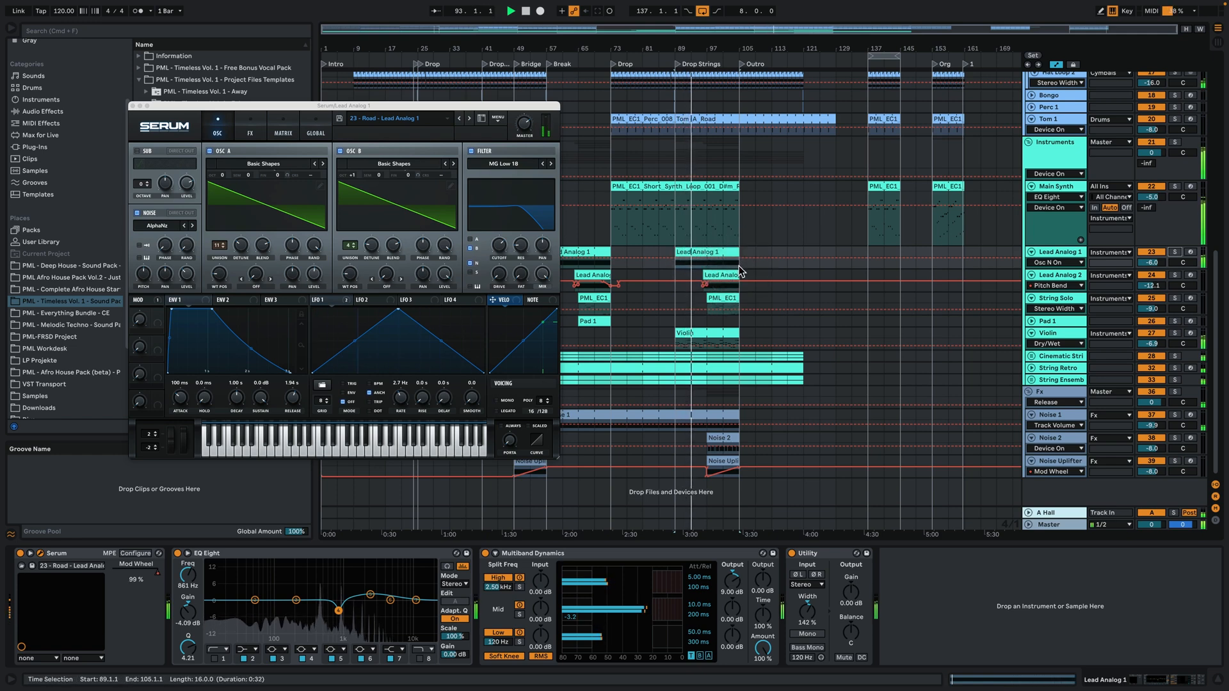
Examine the effects and modulation matrix pages of the Lead Analog 1 Serum patch, ending on the effects page.
left_click(256, 125)
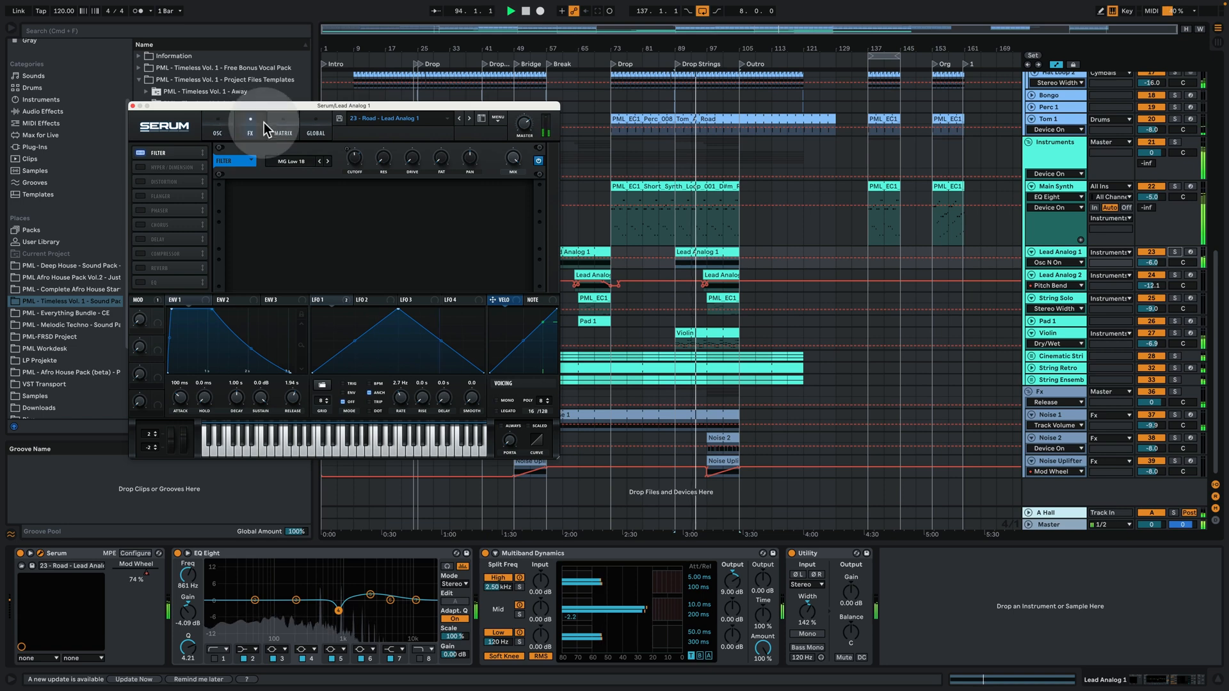
left_click(283, 126)
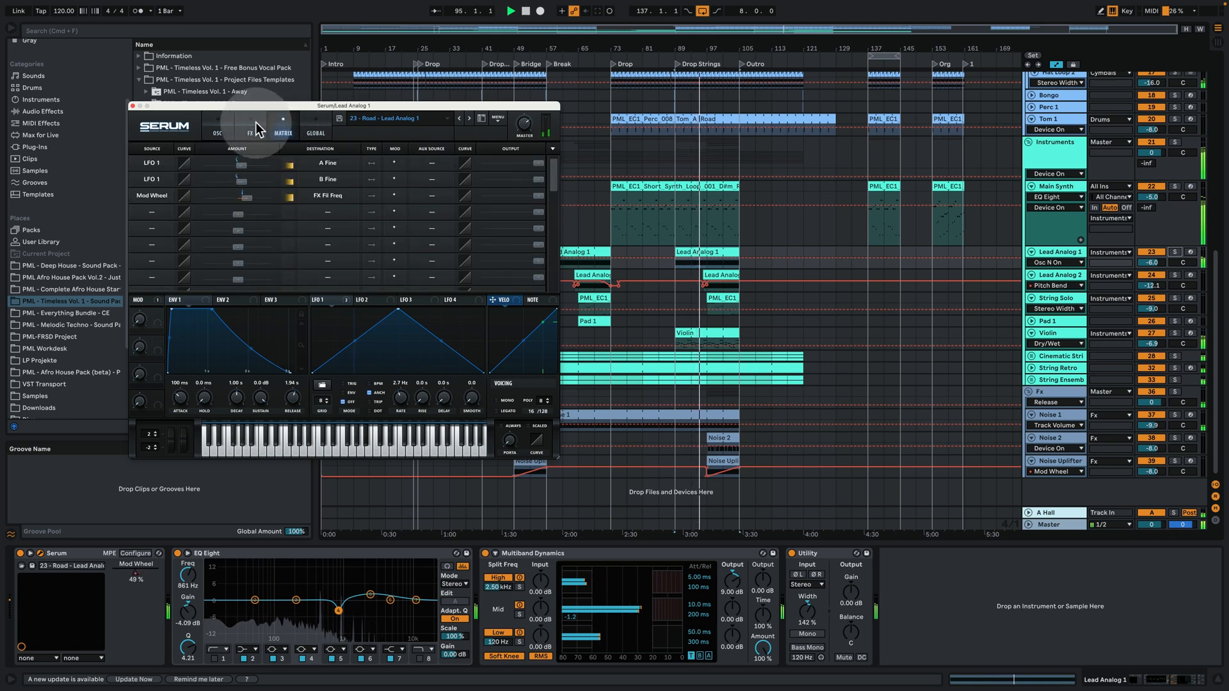
left_click(255, 122)
left_click(271, 124)
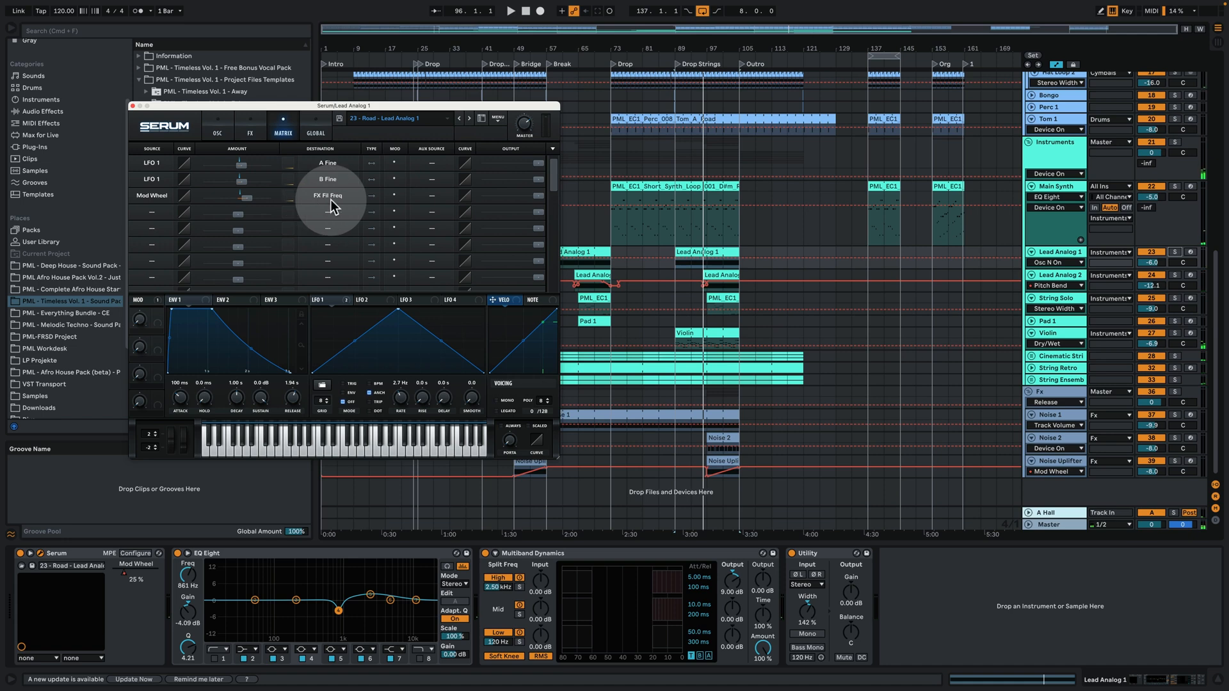
left_click(237, 129)
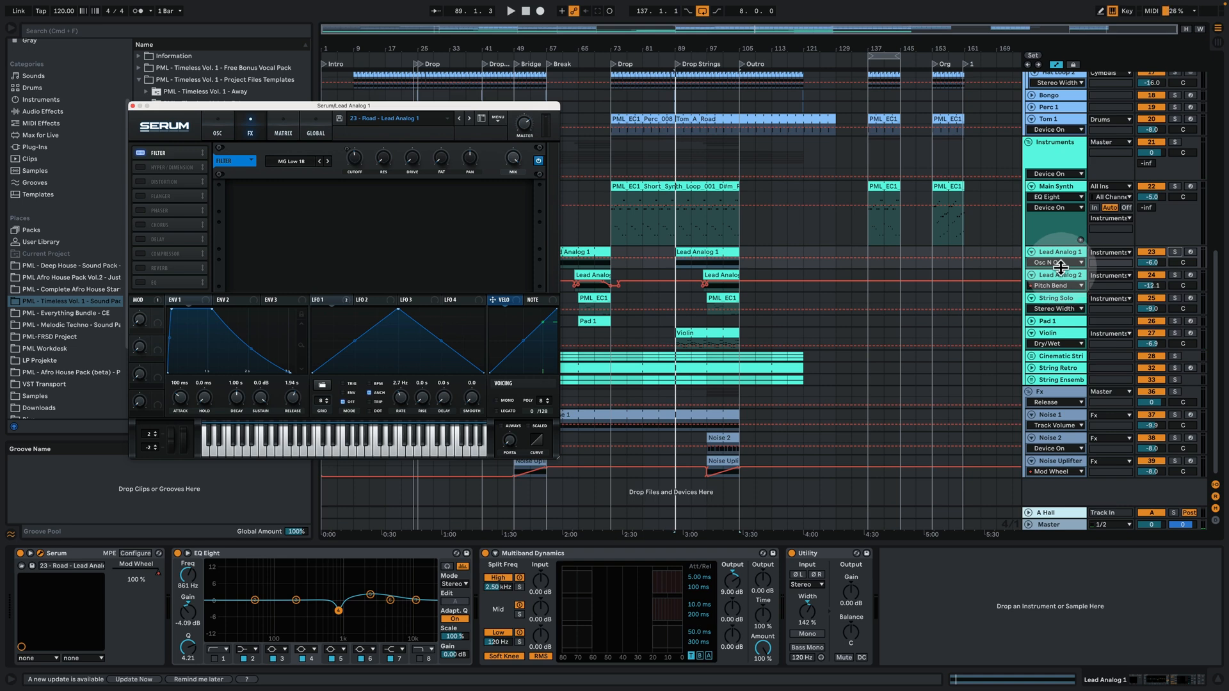
Enlarge the Lead Analog 1 track to show its Mod Wheel automation and play from its Drop Strings clip, clearing the Serum window away.
left_click_drag(1060, 267, 1058, 282)
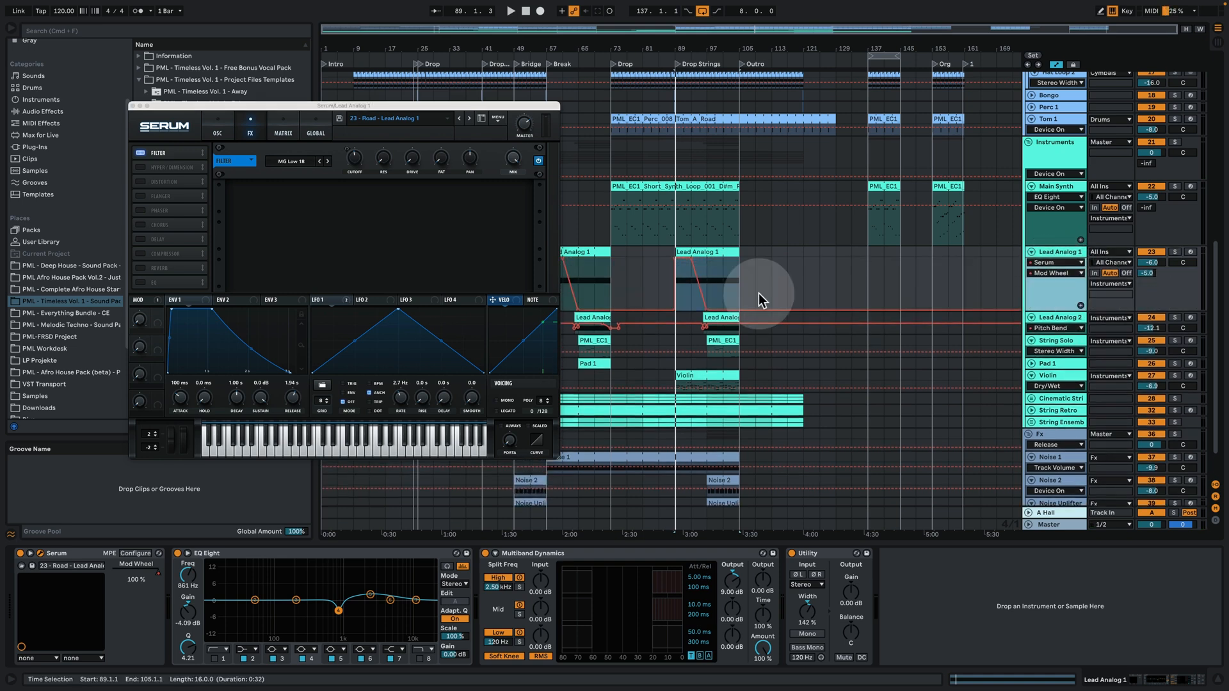
left_click_drag(680, 40, 681, 89)
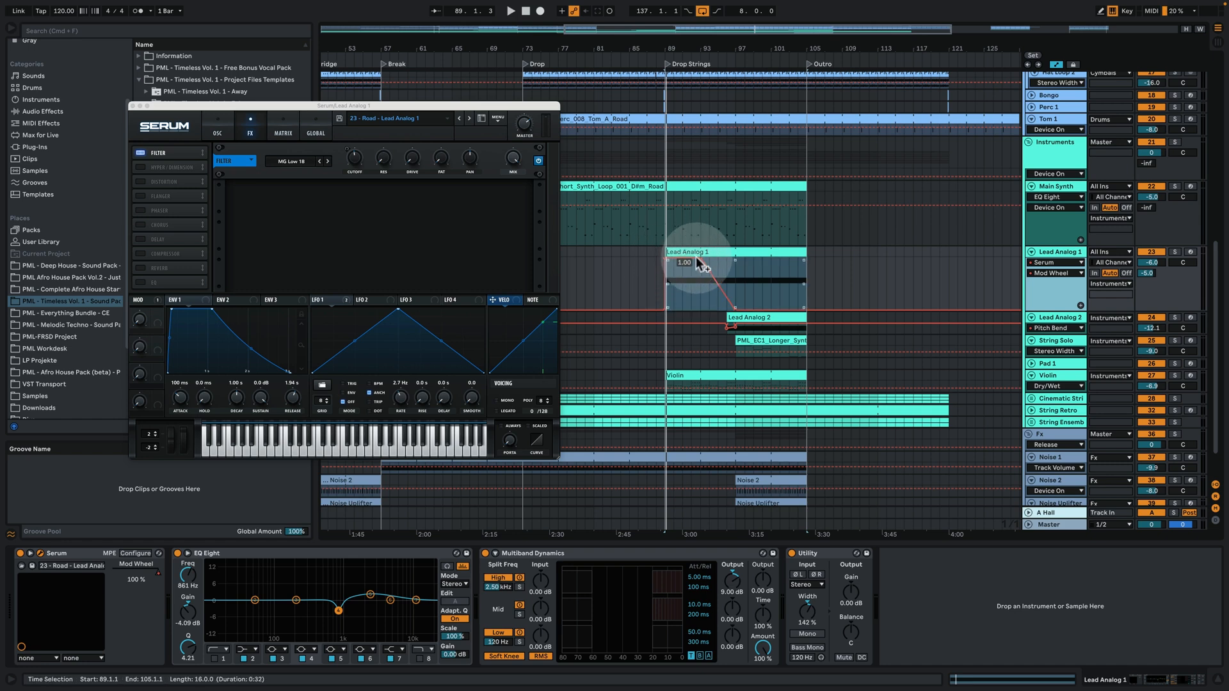
left_click(750, 248)
key("space")
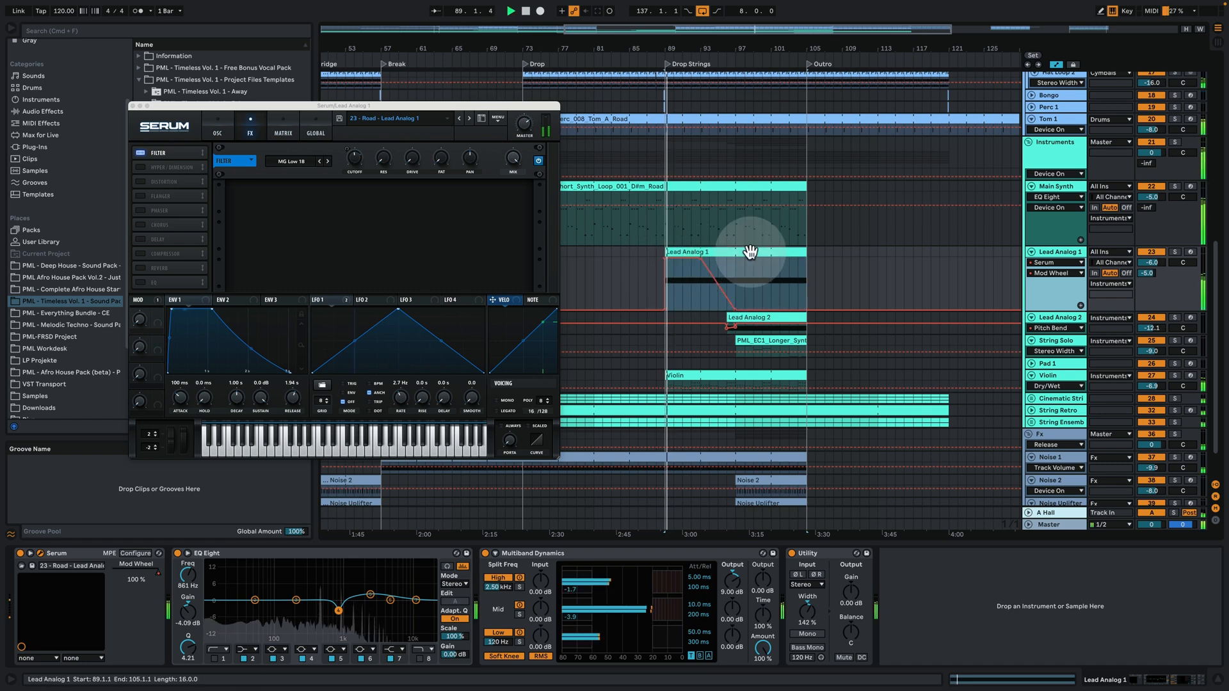
left_click_drag(448, 105, 345, 42)
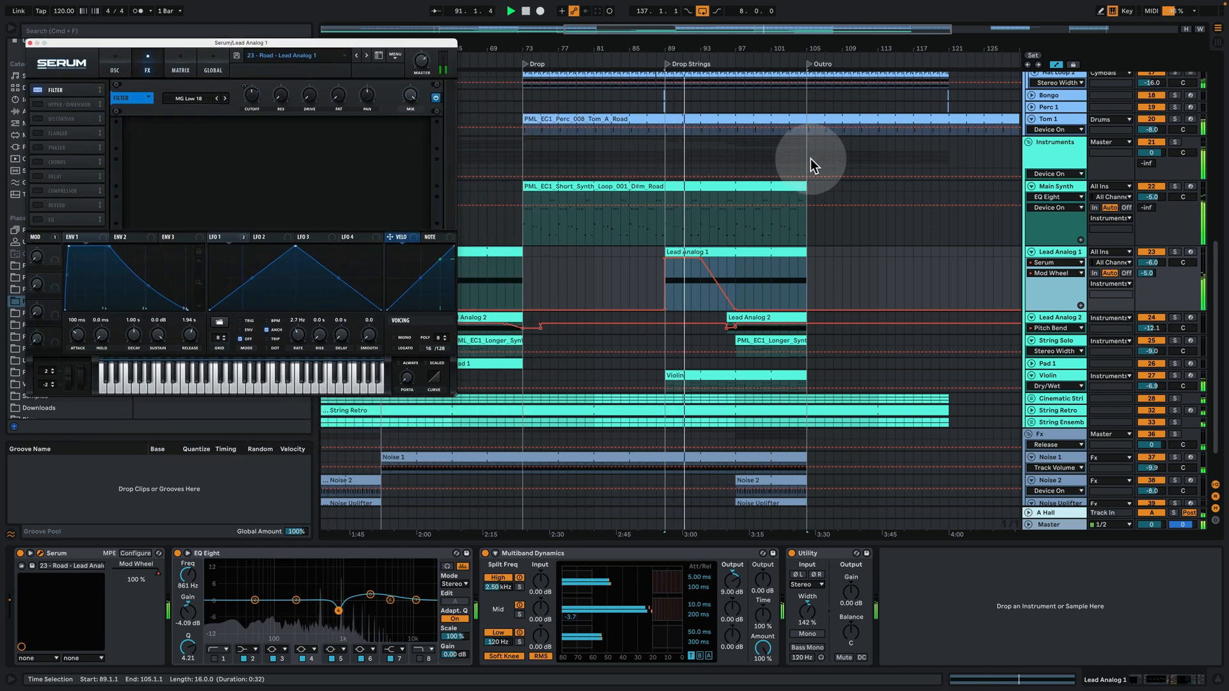
Select the Lead Analog 2 track and enlarge it to show its Pitch Bend automation.
mouse_move(721, 290)
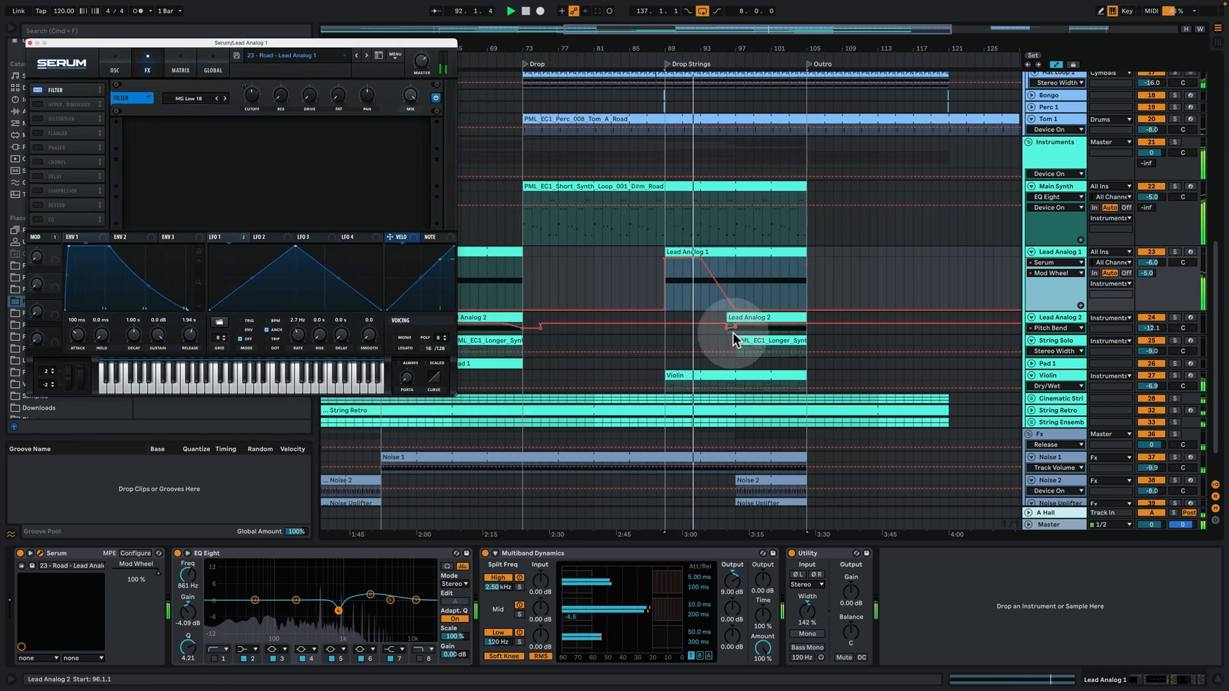
left_click(1043, 346)
left_click_drag(1043, 347, 1046, 367)
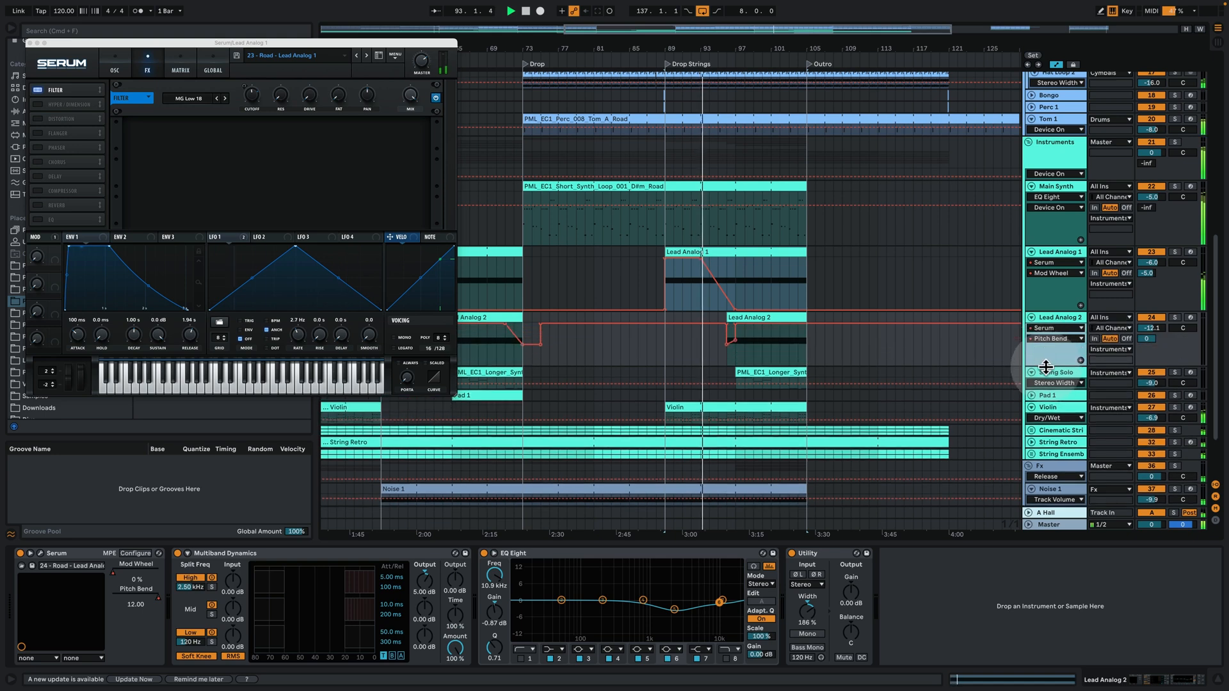
Examine how Lead Analog 1's Mod Wheel automation hands over to Lead Analog 2's Pitch Bend automation in the Drop Strings section.
left_click(719, 286)
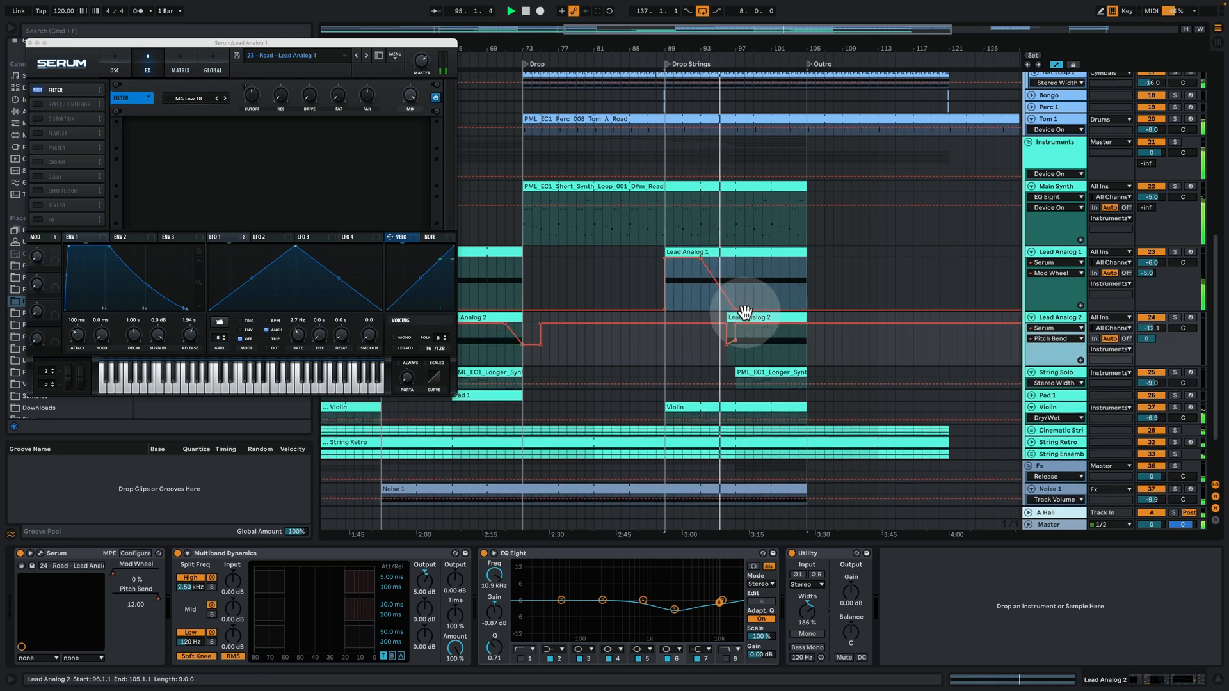
left_click(810, 121)
left_click_drag(771, 50, 737, 55)
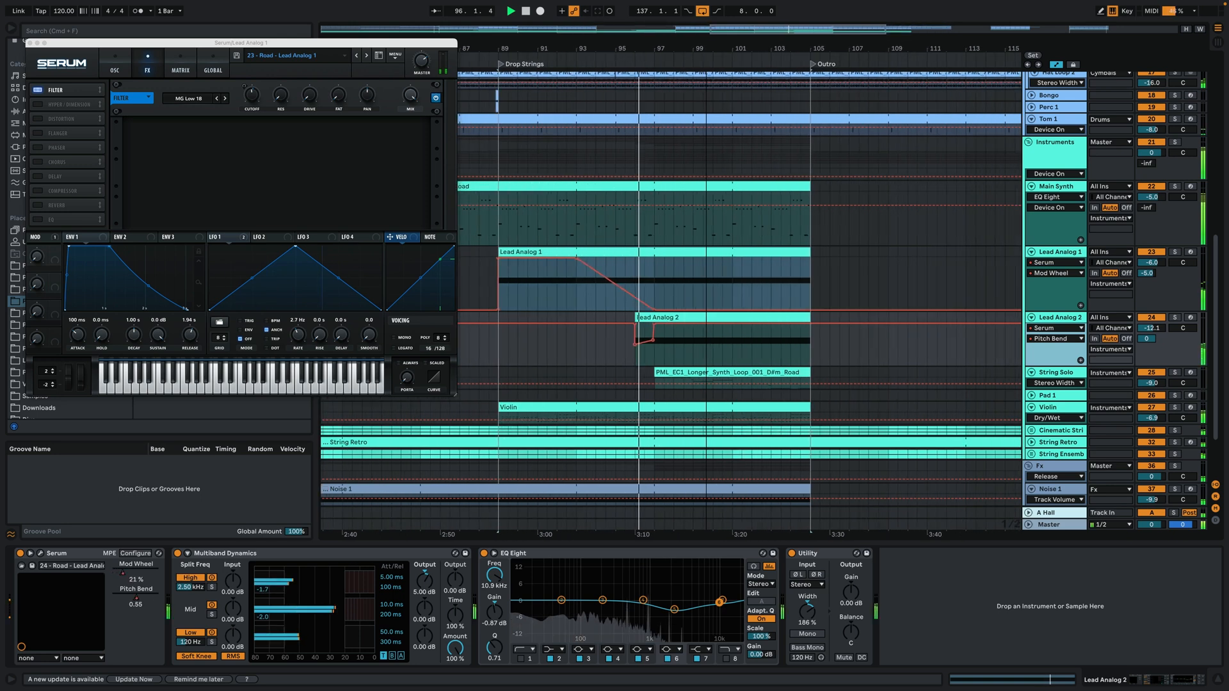
left_click(722, 288)
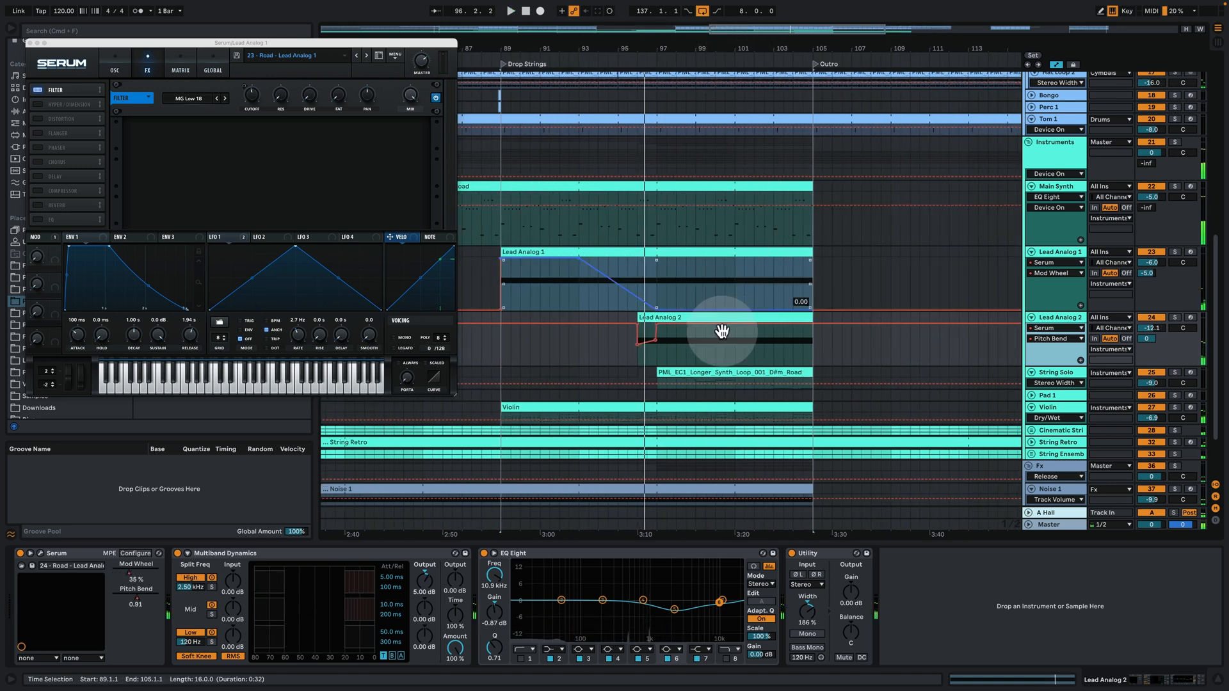
left_click(648, 301)
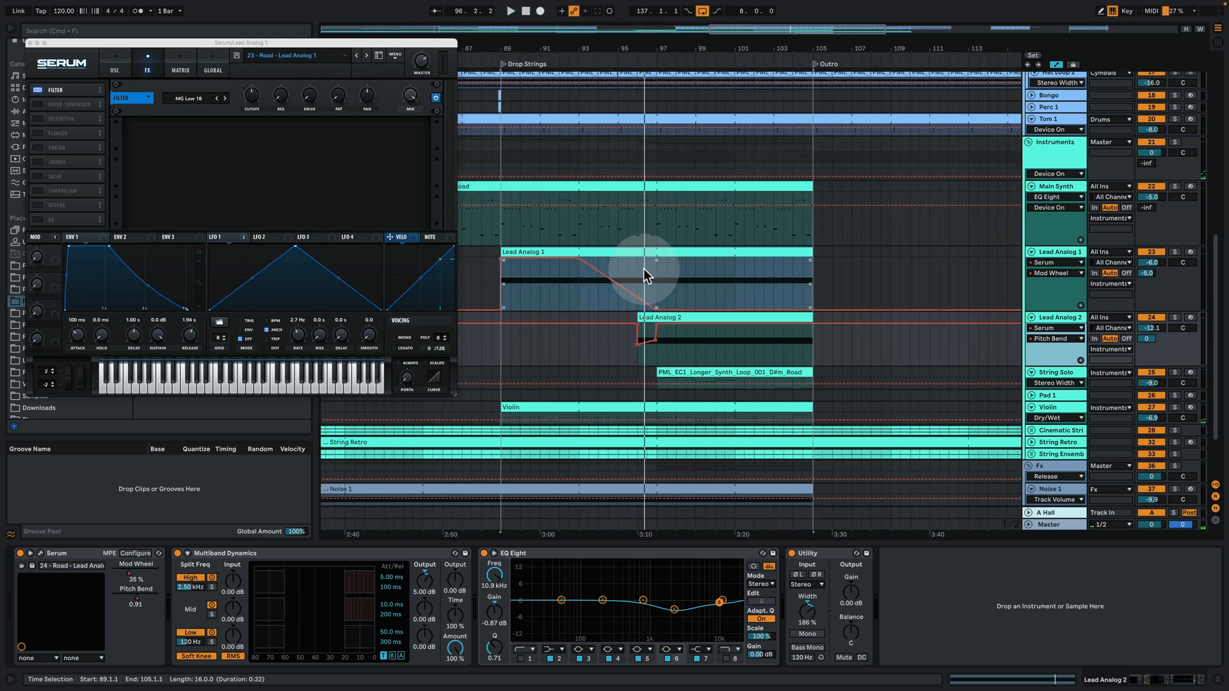
left_click(663, 317)
left_click(659, 339)
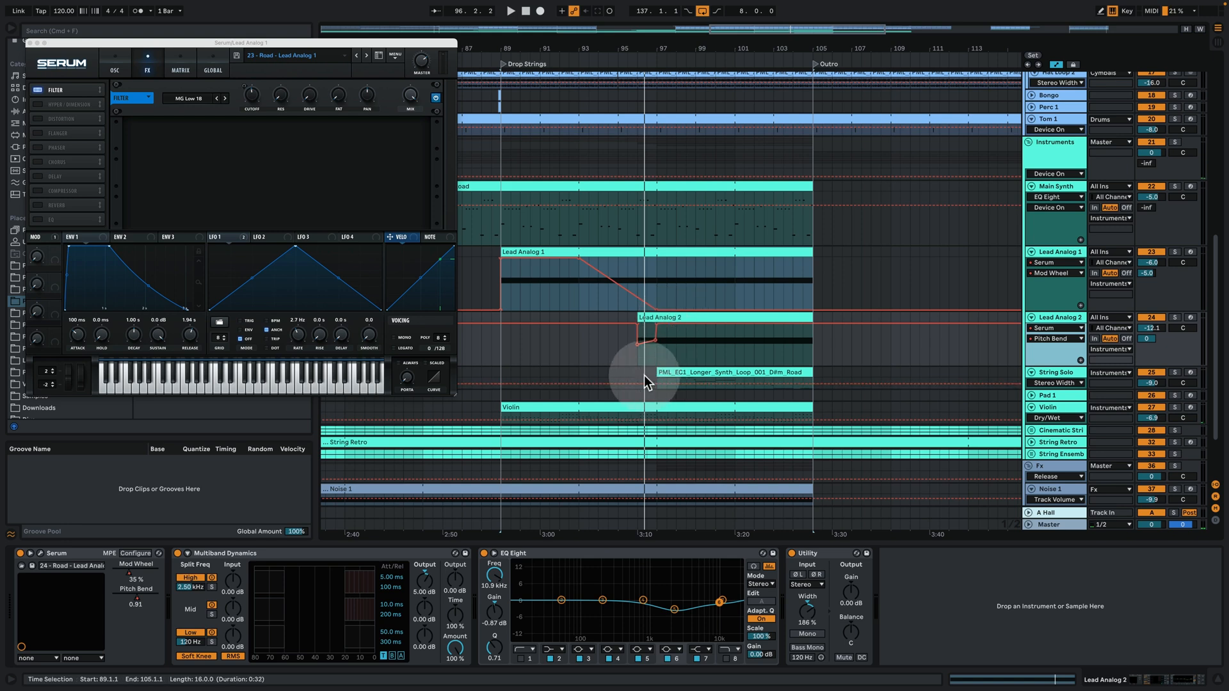
left_click(721, 315)
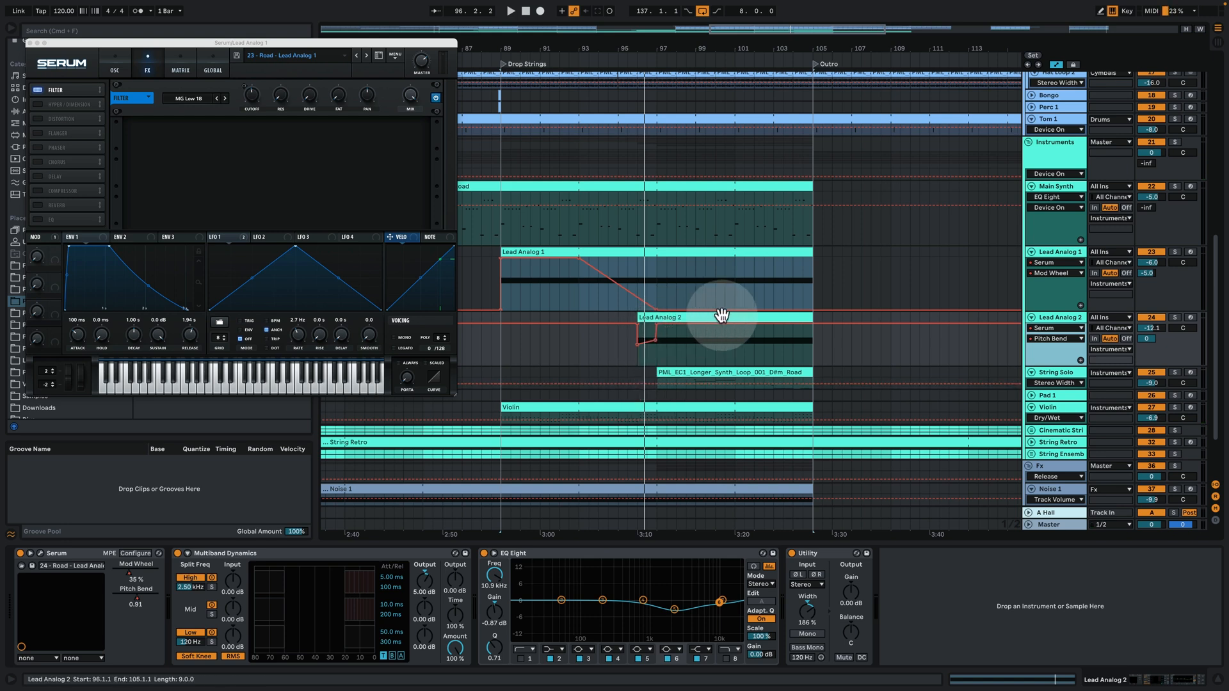
Solo Lead Analog 2, audition it from its clip start, and open its Serum instrument on the modulation matrix.
left_click(1175, 318)
left_click(695, 313)
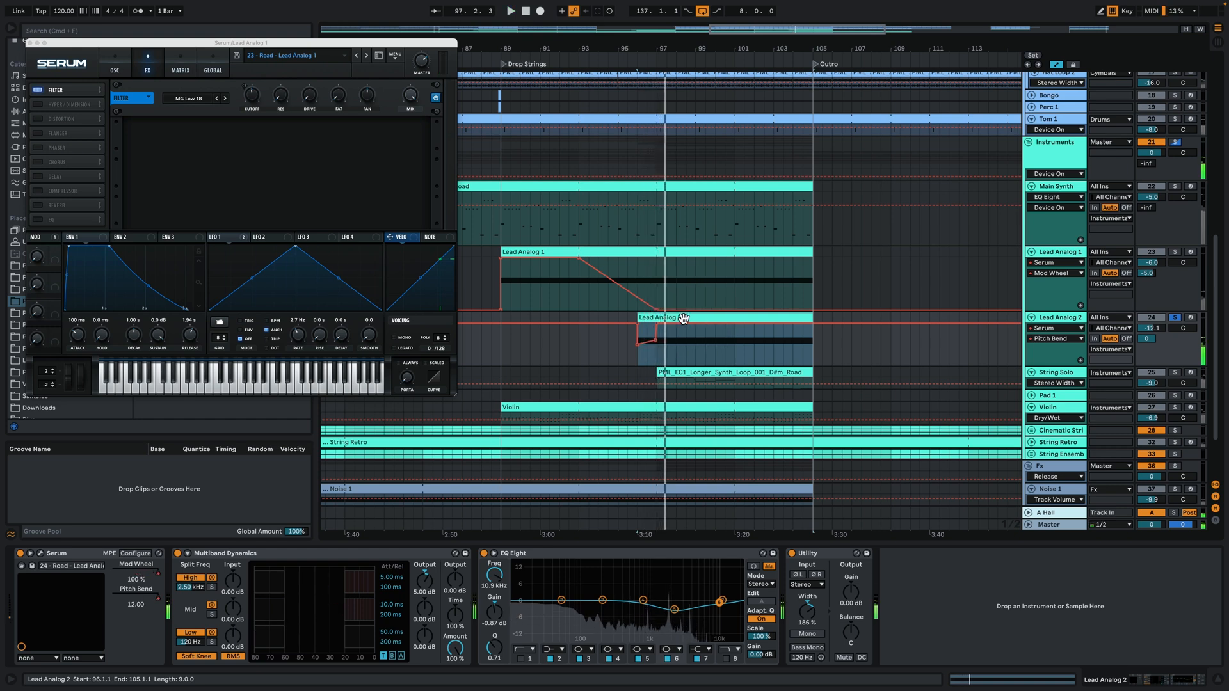
left_click(41, 554)
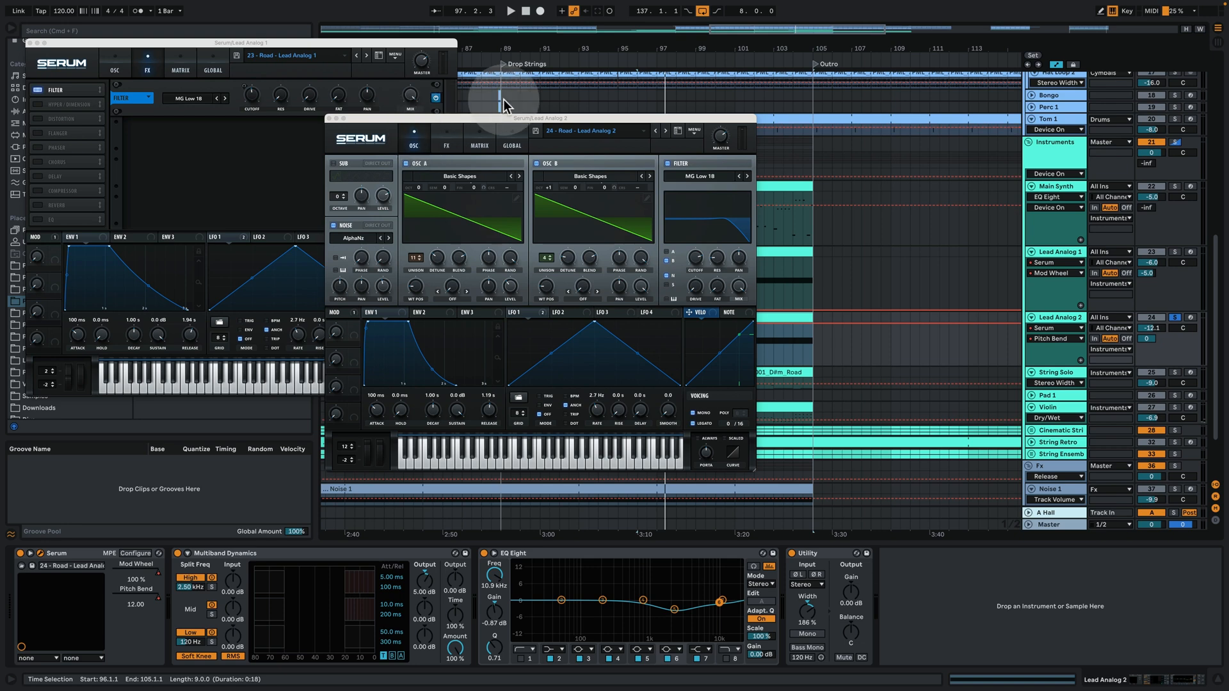
left_click_drag(543, 117, 335, 94)
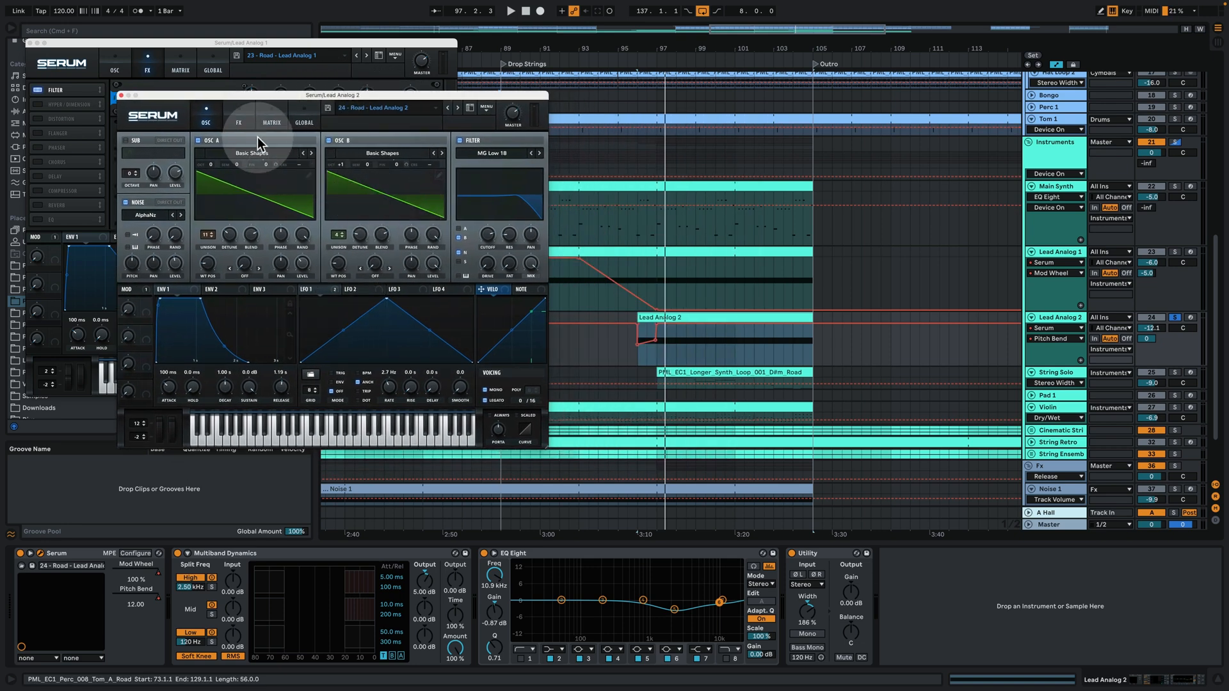
left_click(272, 117)
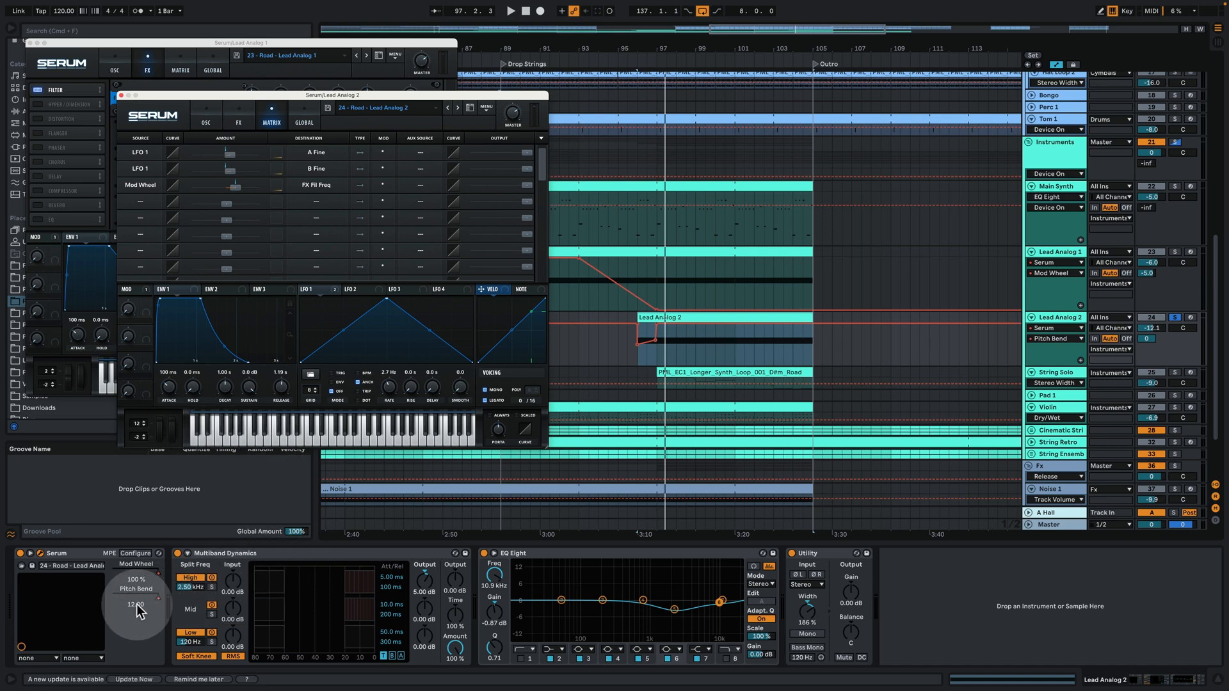
Play the soloed Lead Analog 2 clip's opening and examine its Pitch Bend automation up close.
key("space")
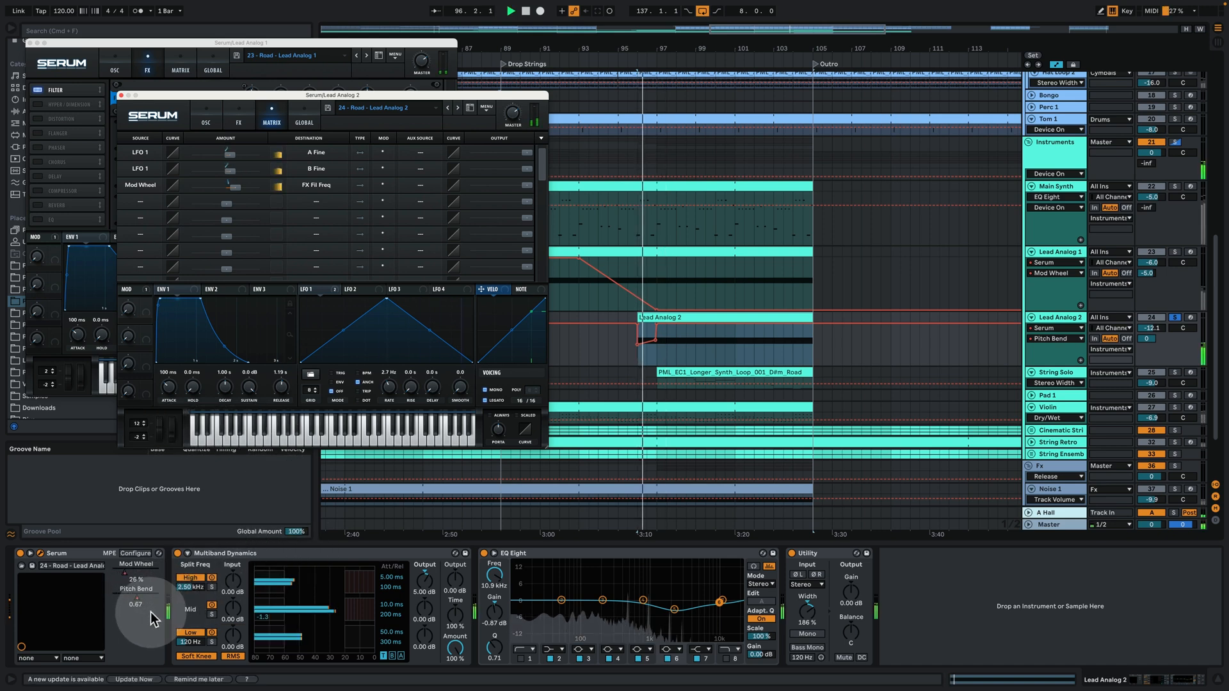
key("space")
left_click(648, 352)
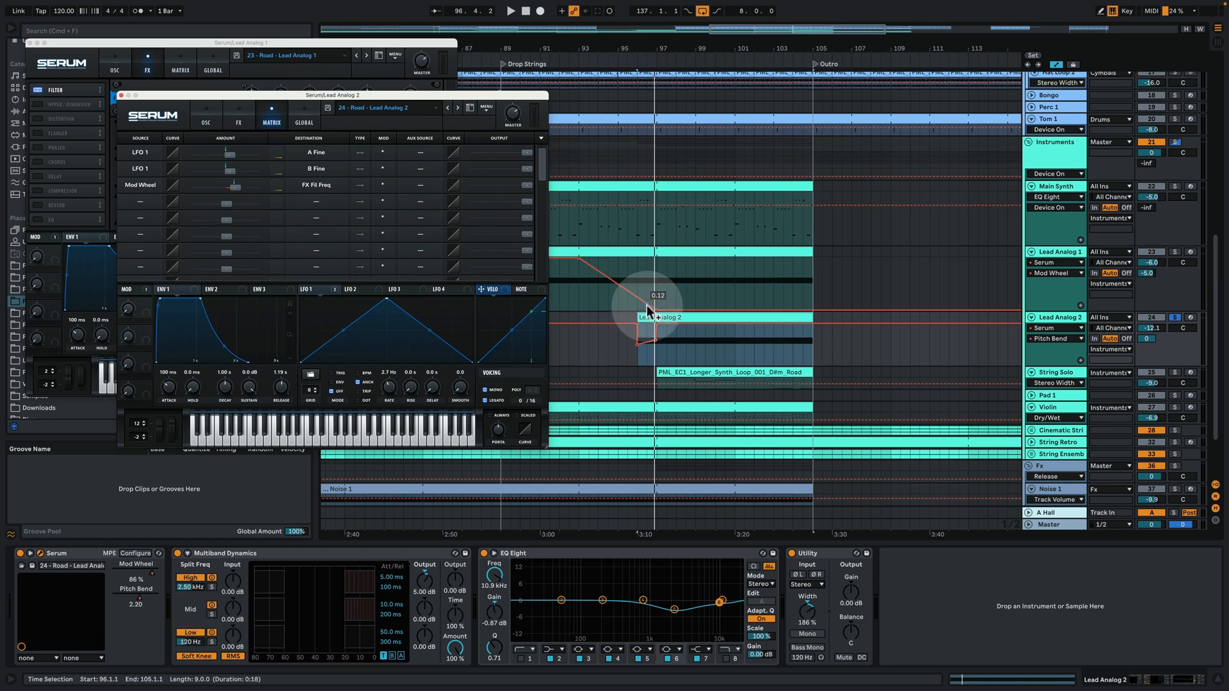
left_click_drag(645, 48, 642, 93)
key("space")
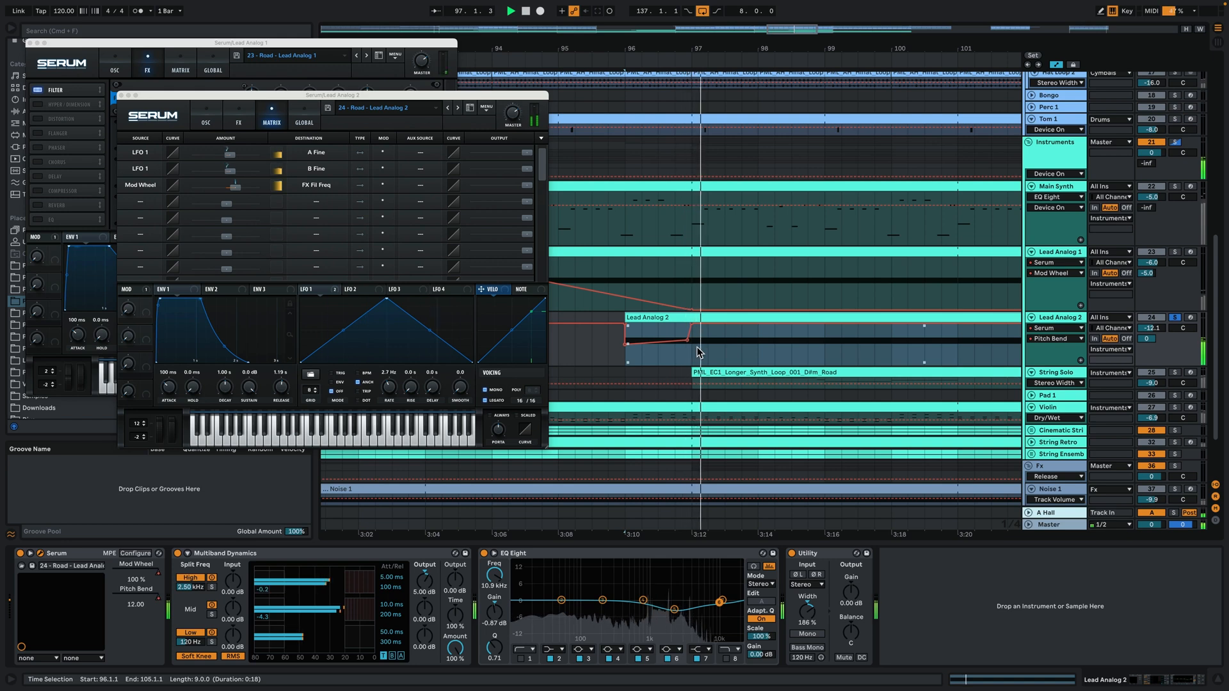
key("space")
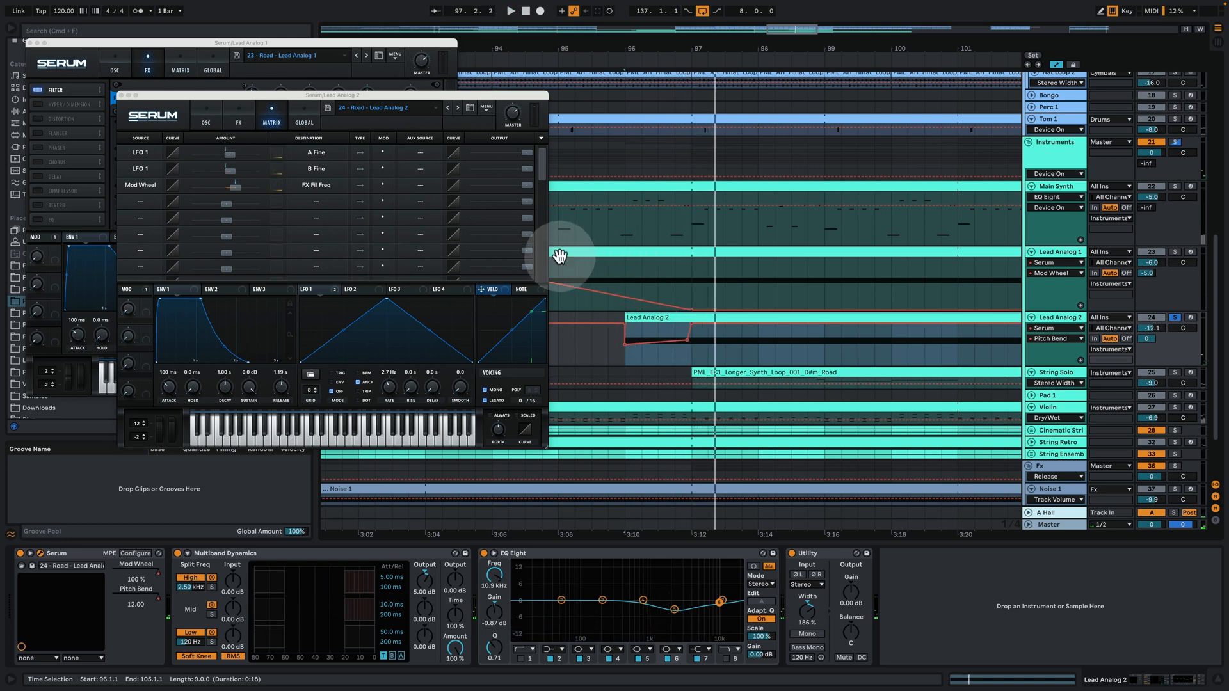
Move the Lead Analog 2 Serum window clear of the arrangement and zoom back out to the whole Drop Strings section.
left_click_drag(484, 98, 393, 76)
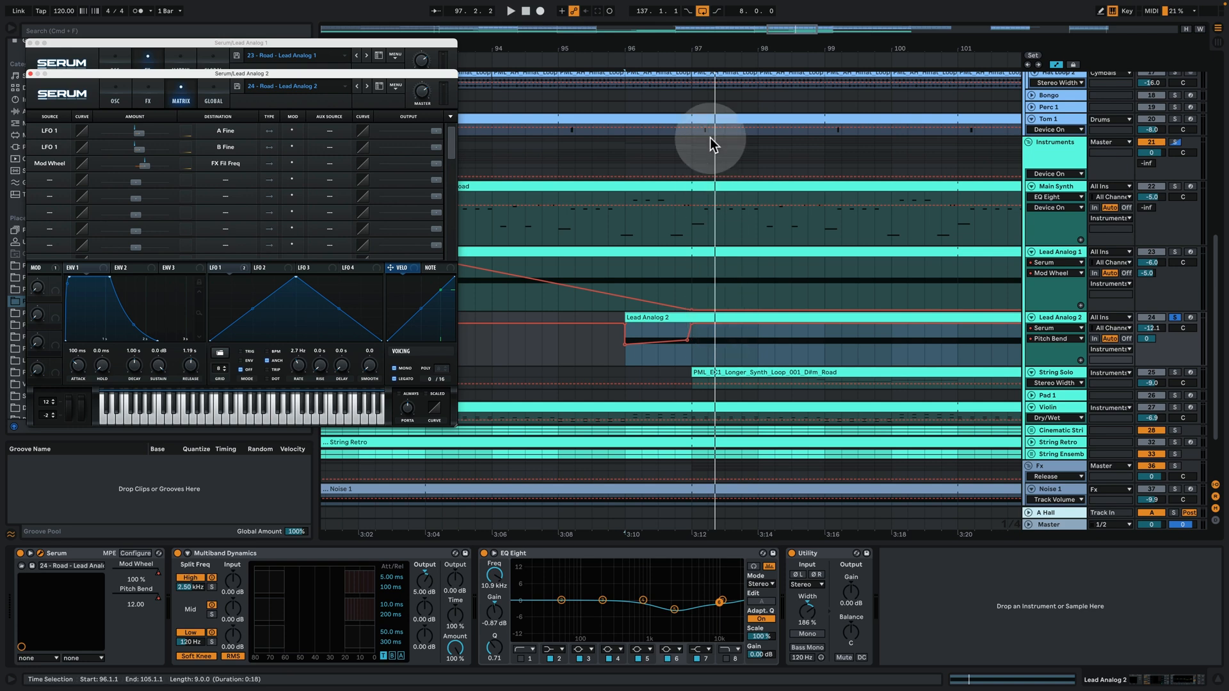
left_click_drag(727, 47, 727, 19)
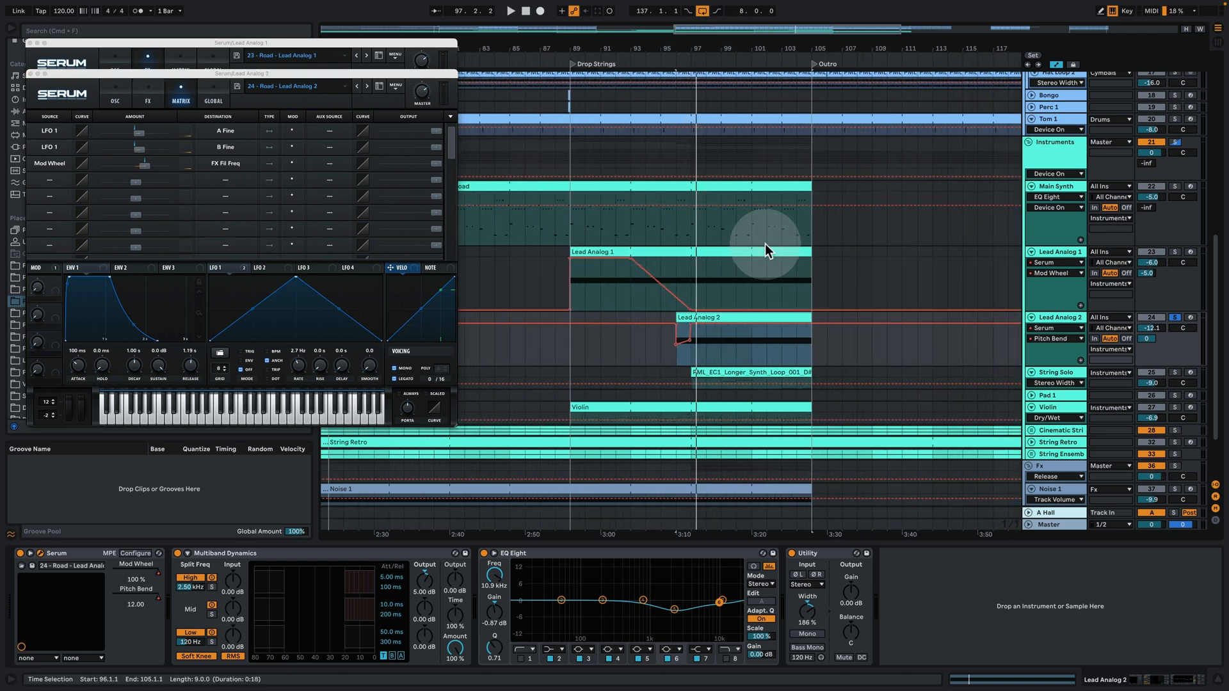
Play the soloed Lead Analog 2 clip once more from its start.
key("space")
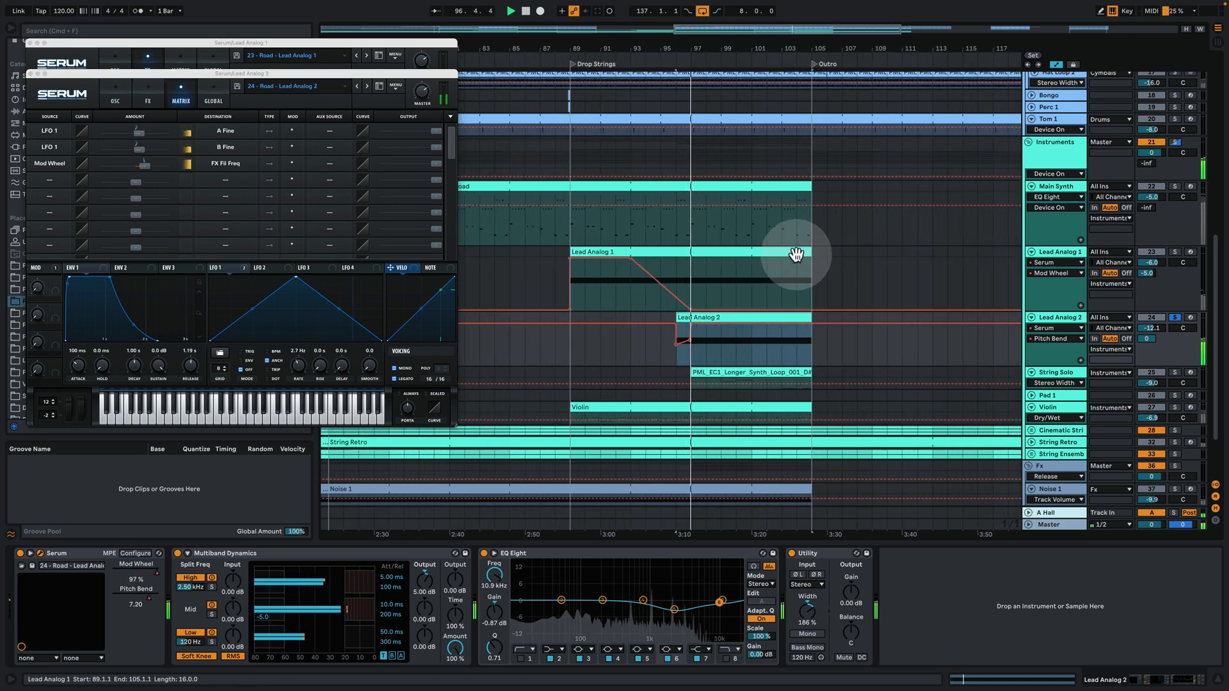
left_click(858, 291)
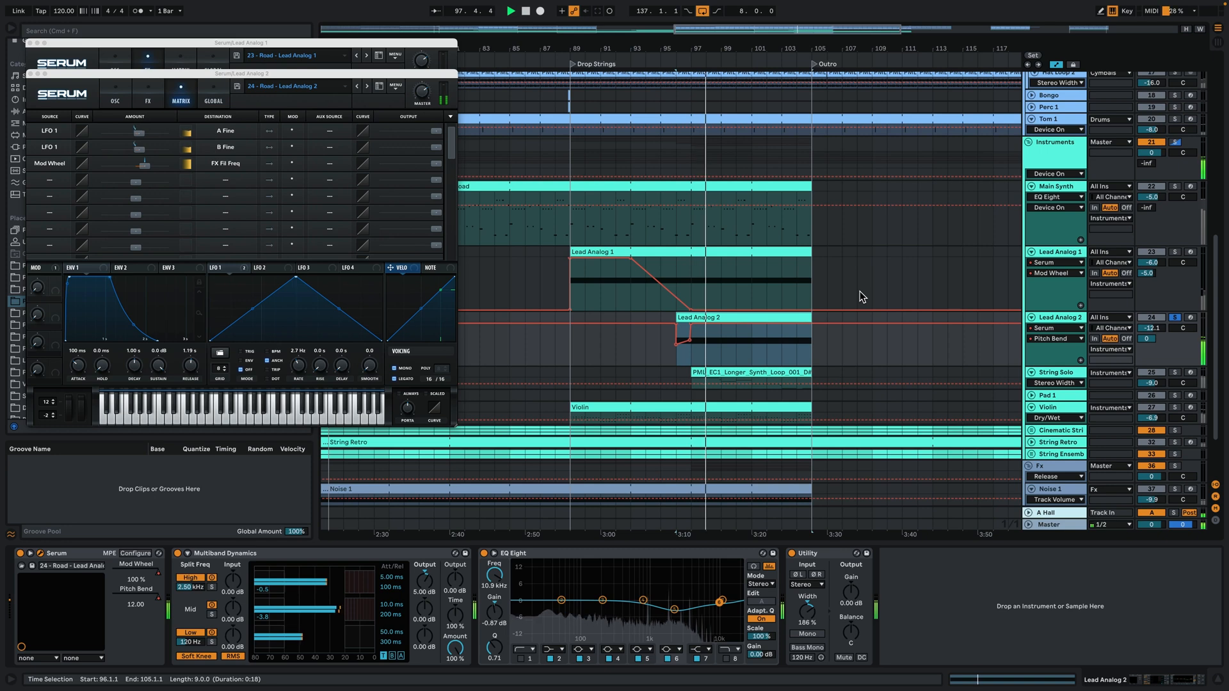
Enlarge the String Solo track, solo it in place of Lead Analog 2, and audition its clip from the start.
left_click_drag(1067, 384, 1066, 448)
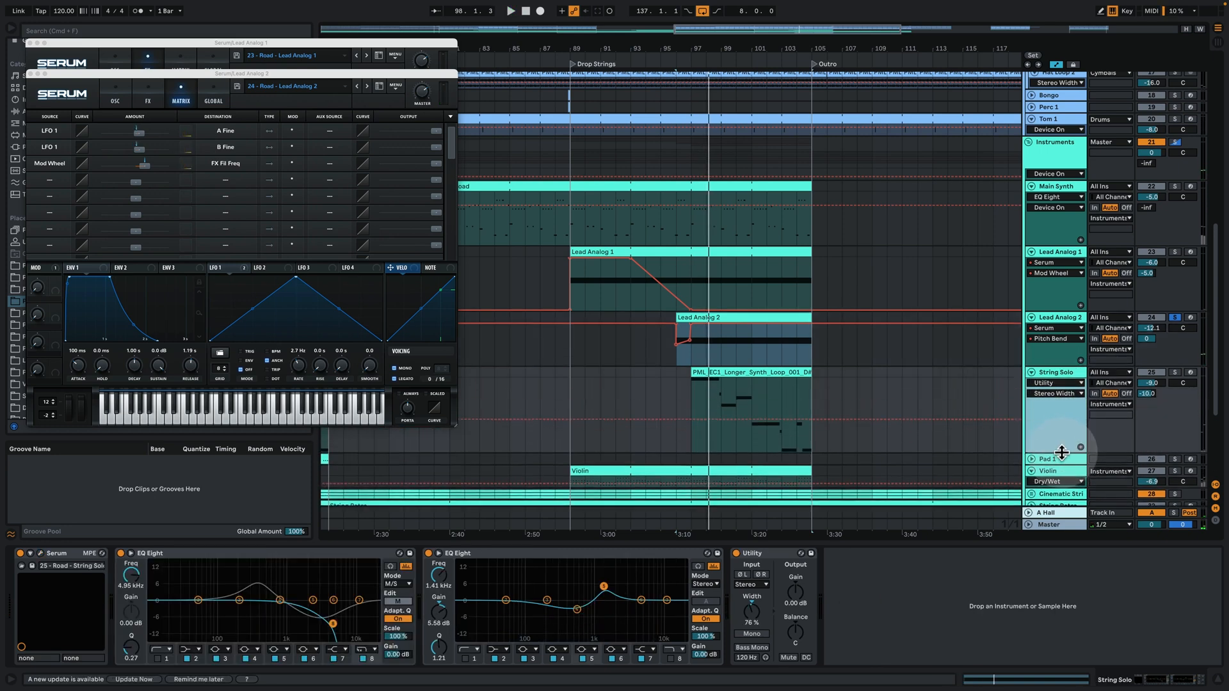
left_click(1175, 372)
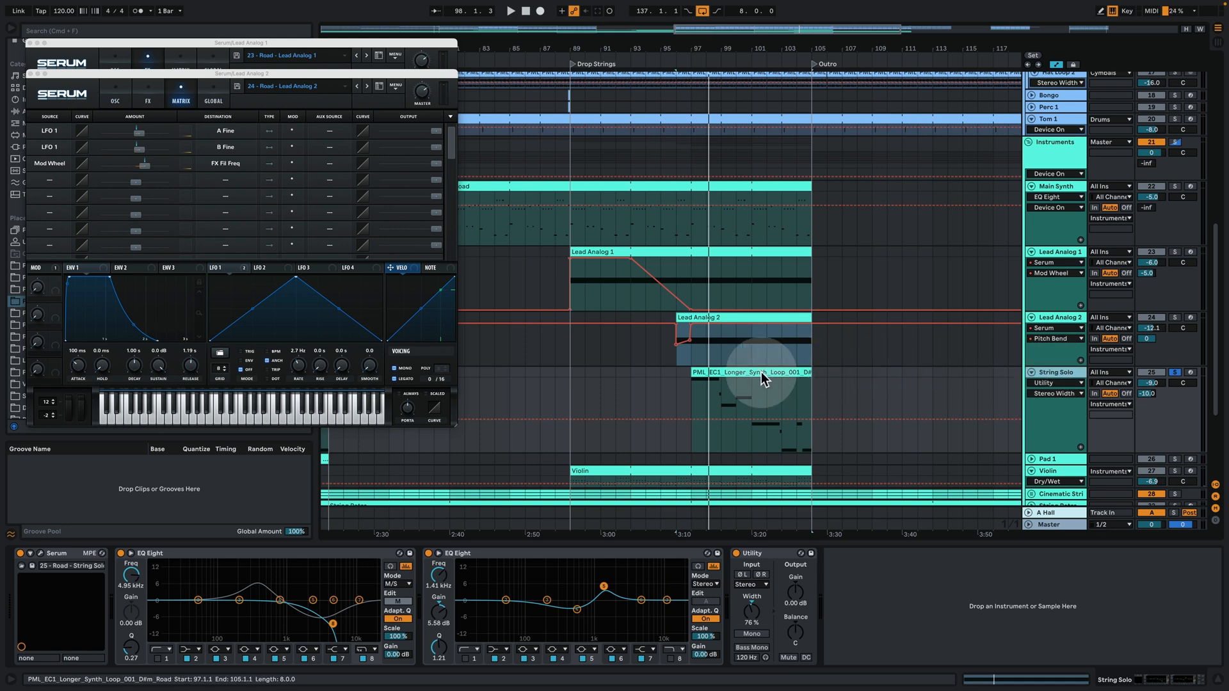
left_click(729, 371)
key("space")
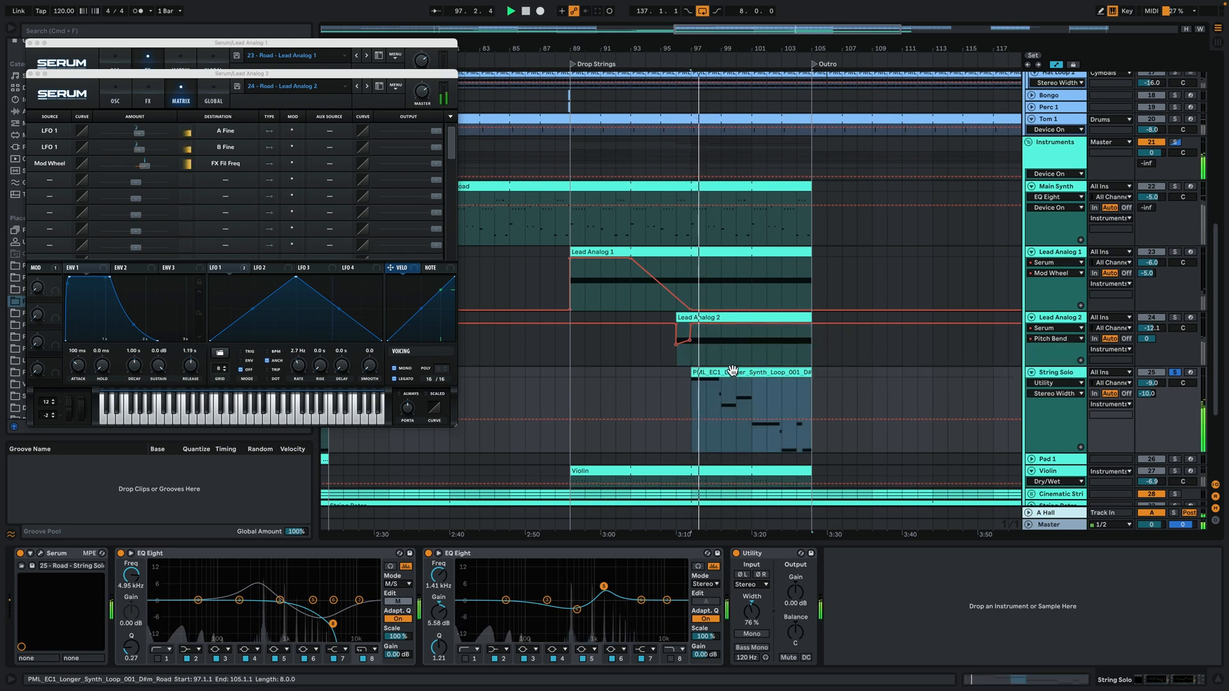
key("space")
left_click(734, 374)
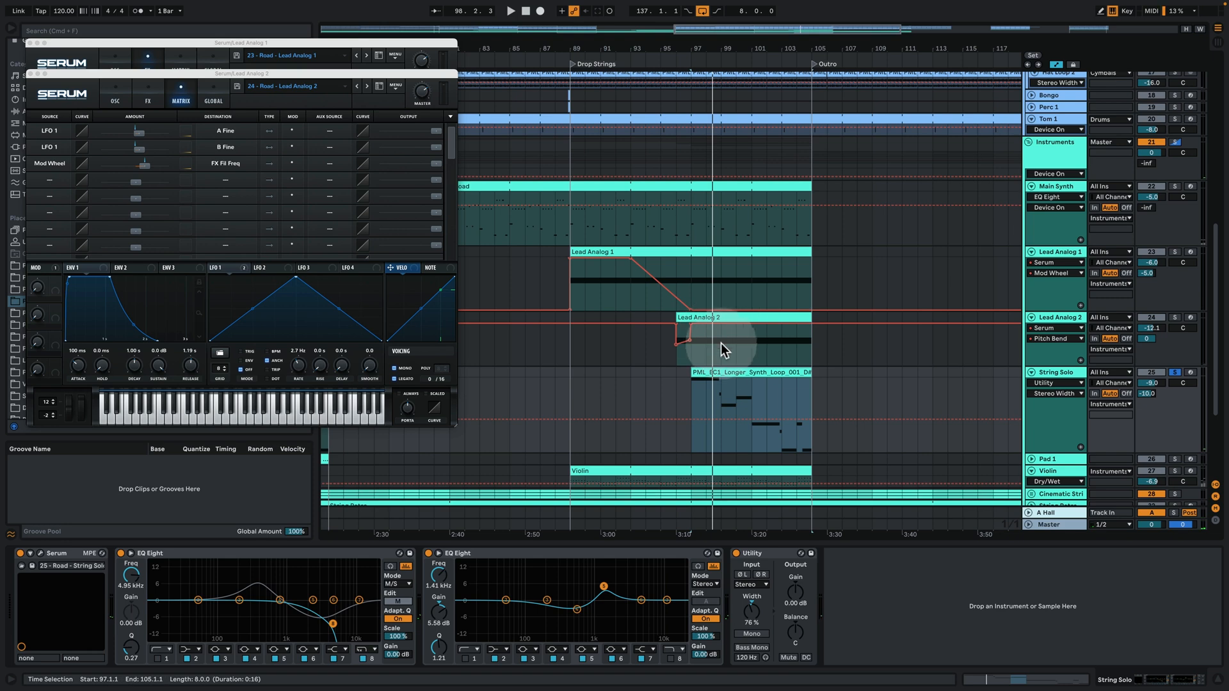
Inspect the sustained A#3 note in the Lead Analog 2 clip and close both Lead Analog Serum windows.
double_click(720, 333)
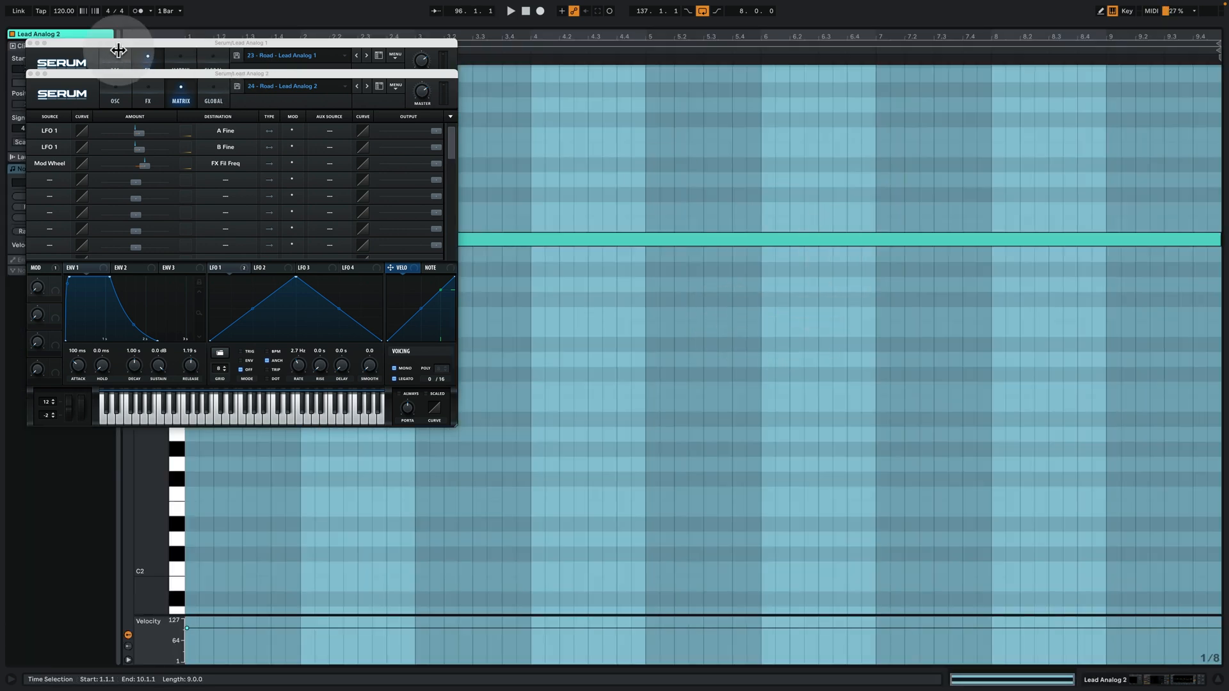
left_click(30, 73)
left_click(29, 43)
left_click(266, 238)
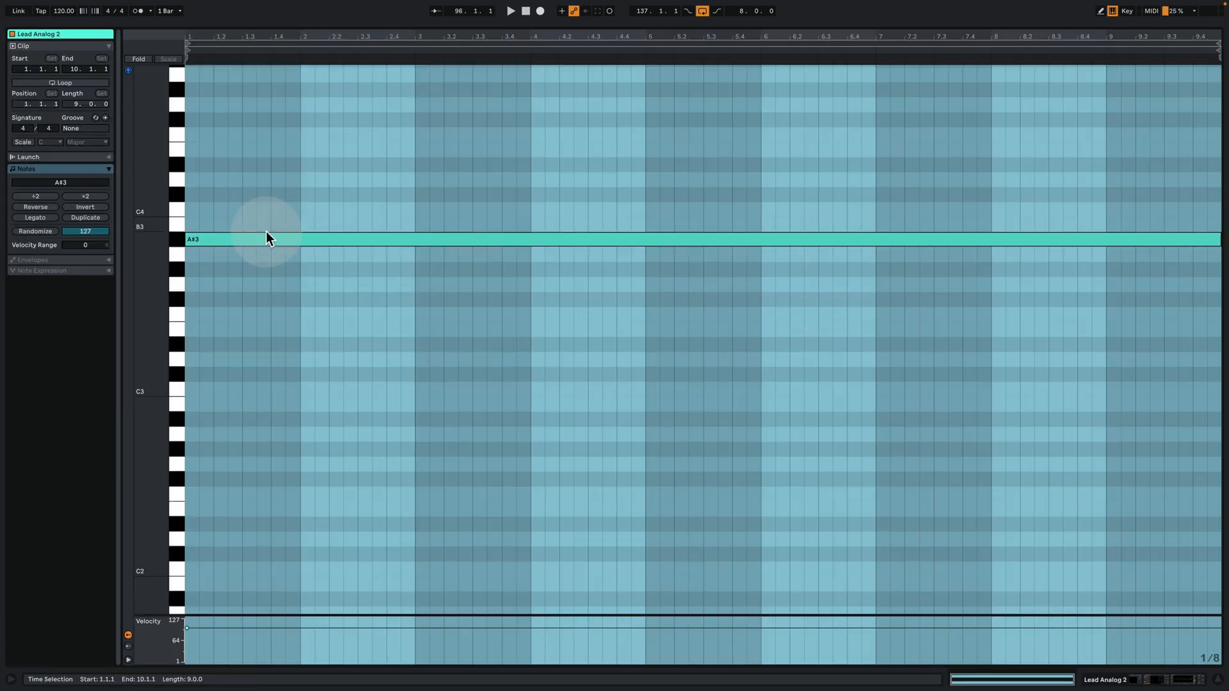
left_click(182, 243)
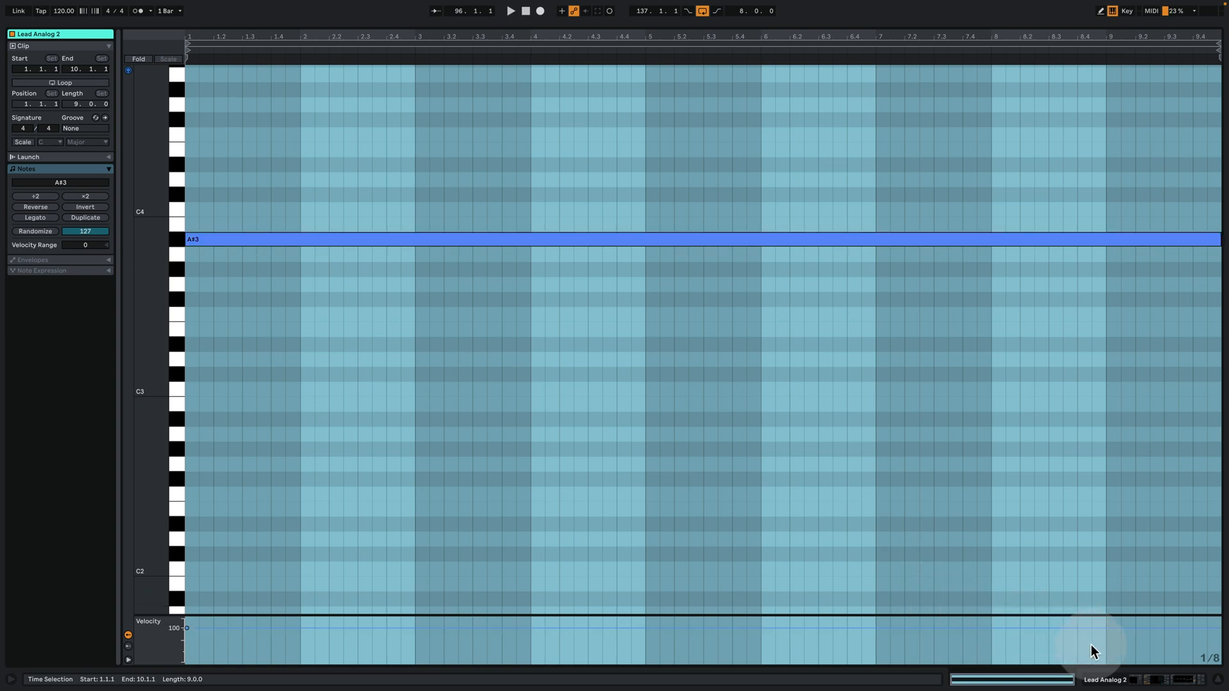
left_click(1118, 680)
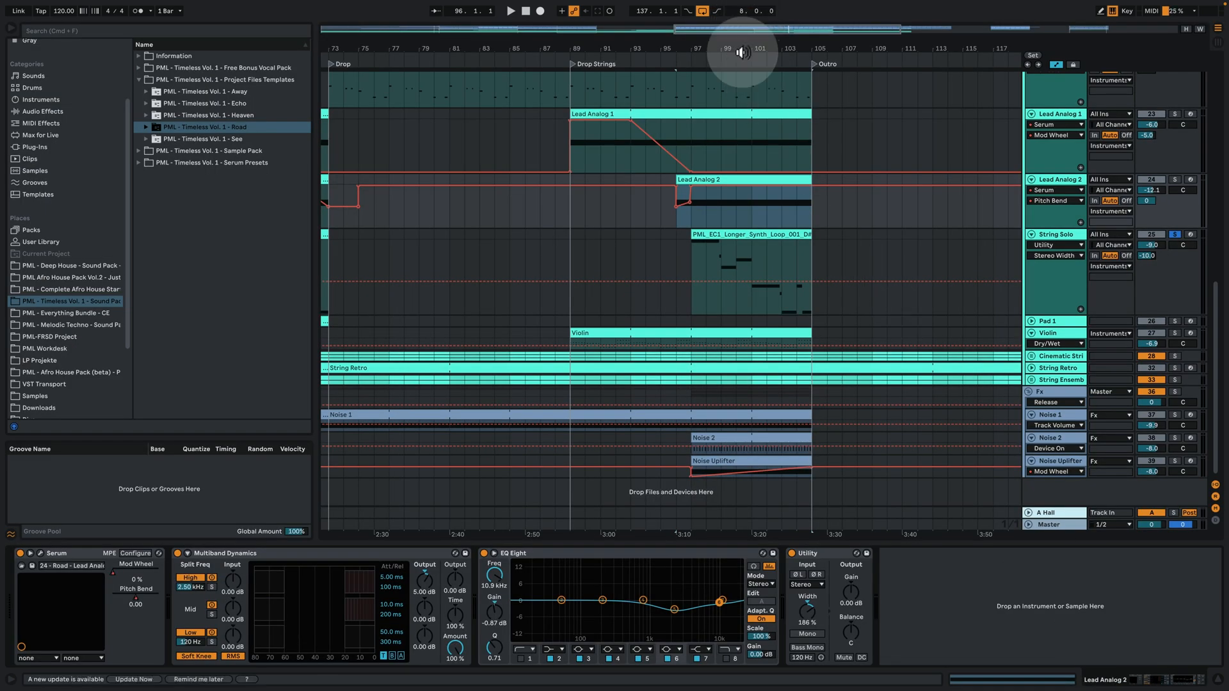
Audition the soloed String Solo clip in the Drop Strings section from position 98.4.1.
left_click_drag(737, 49, 736, 96)
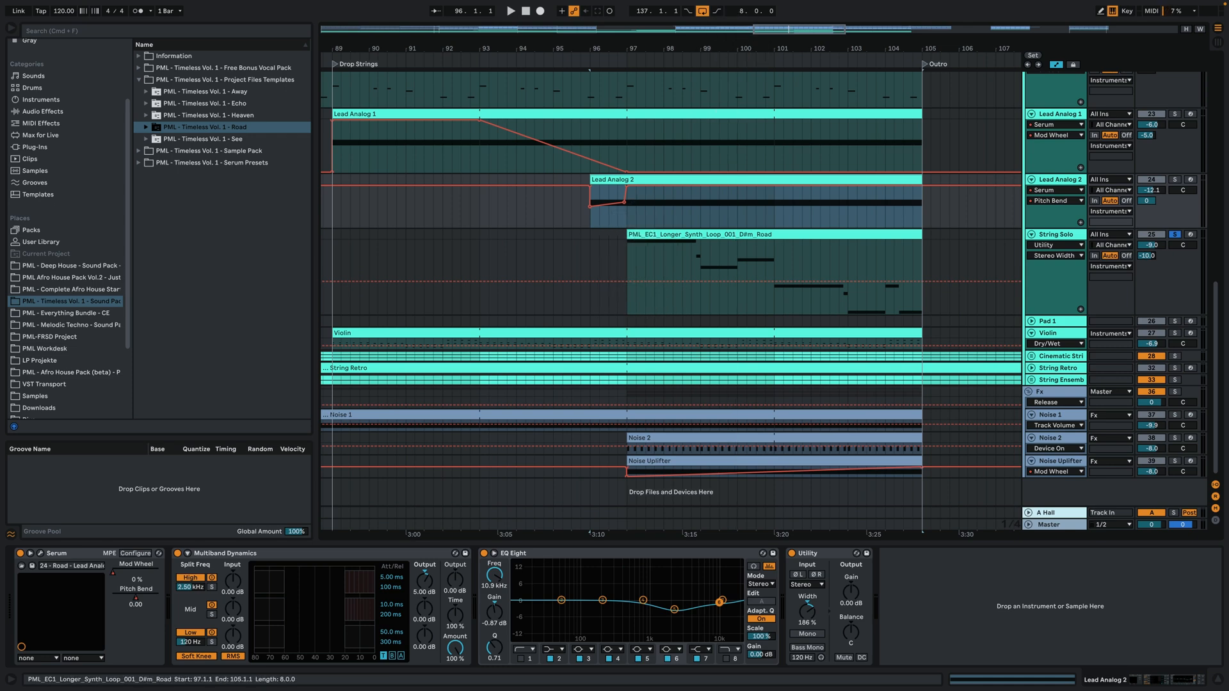
left_click(642, 235)
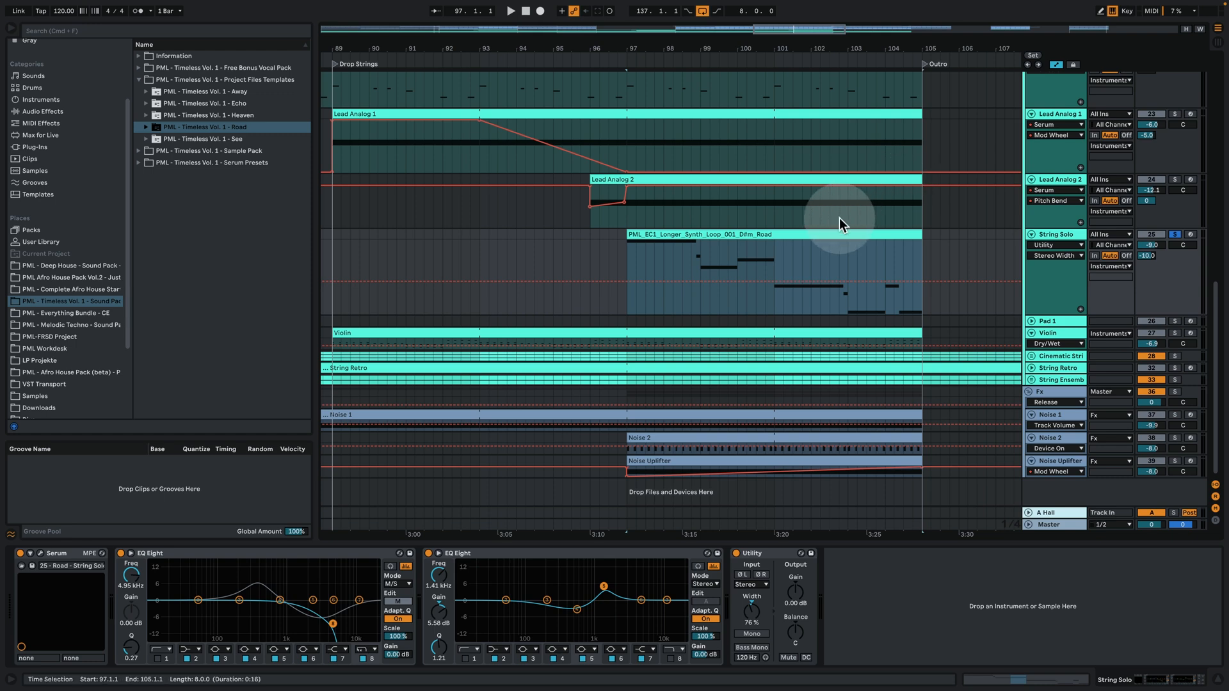
left_click(692, 256)
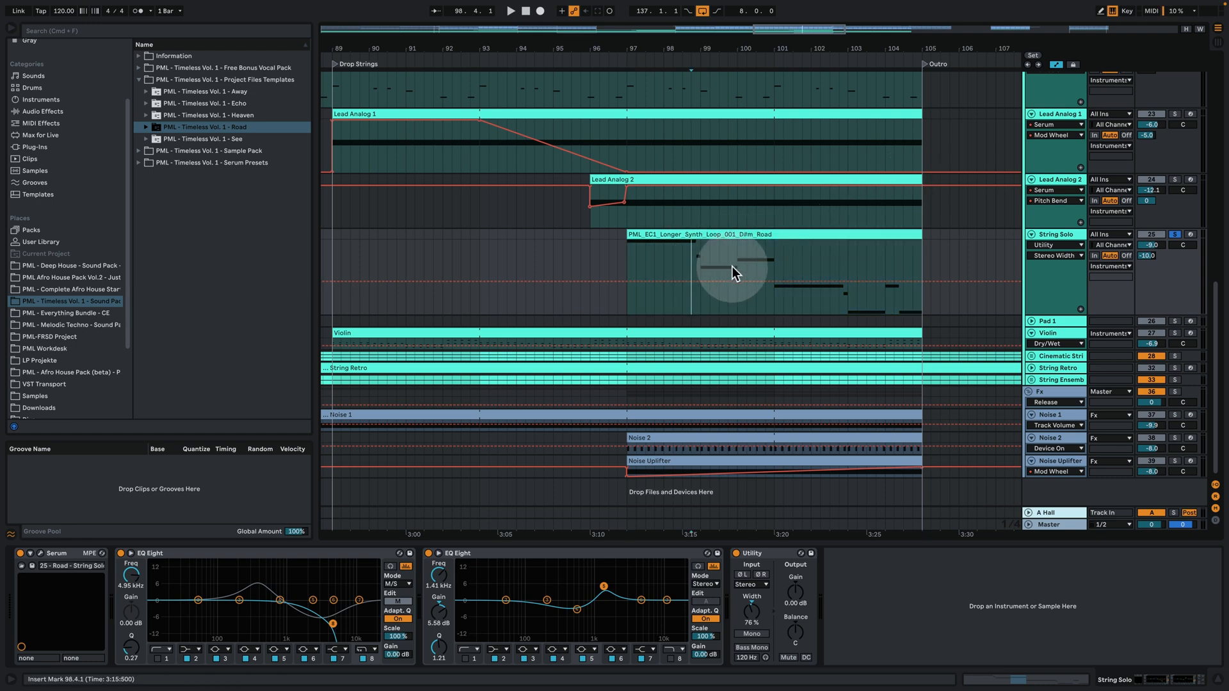
key("space")
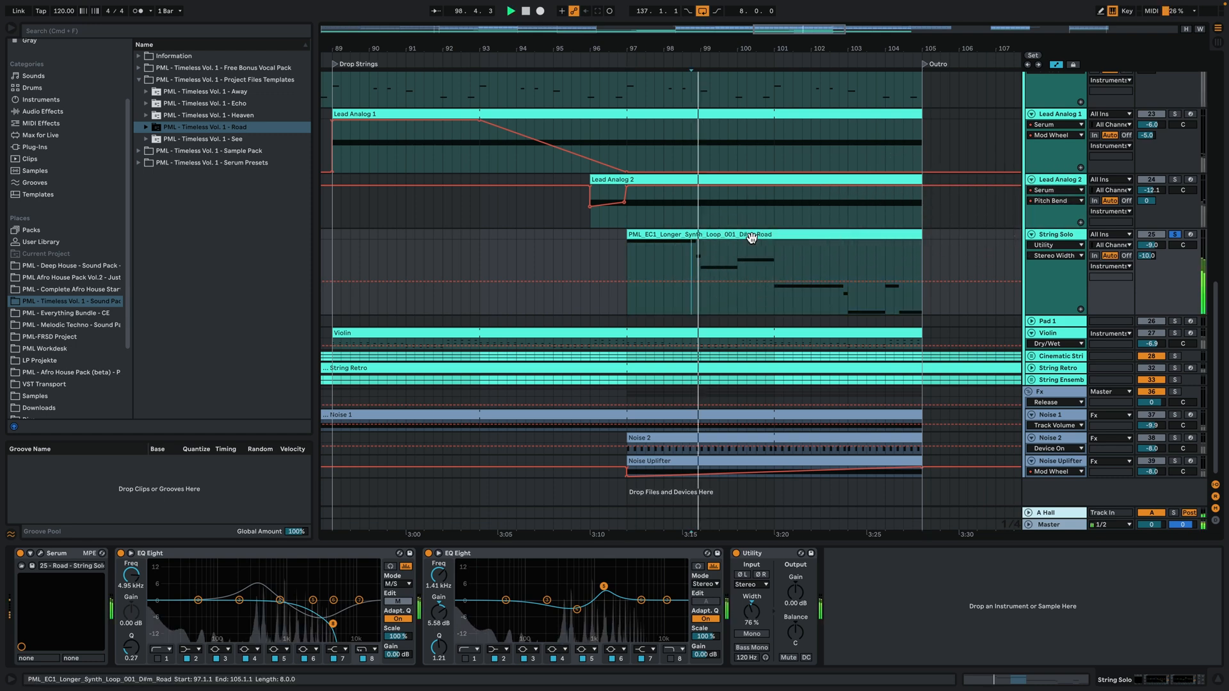
Examine the String Solo clip's MIDI notes, comparing its opening phrase with the following ones, and play the clip from its start.
double_click(745, 235)
scroll(690, 336, "up", 5)
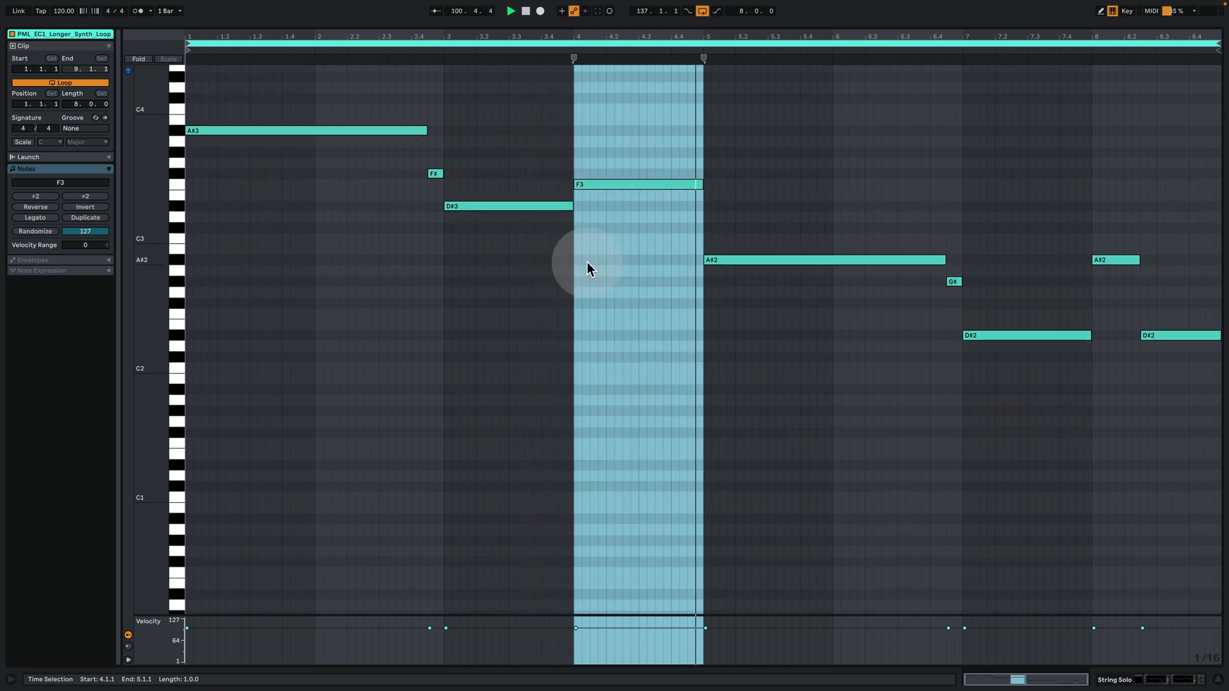
key("space")
left_click_drag(487, 244, 365, 106)
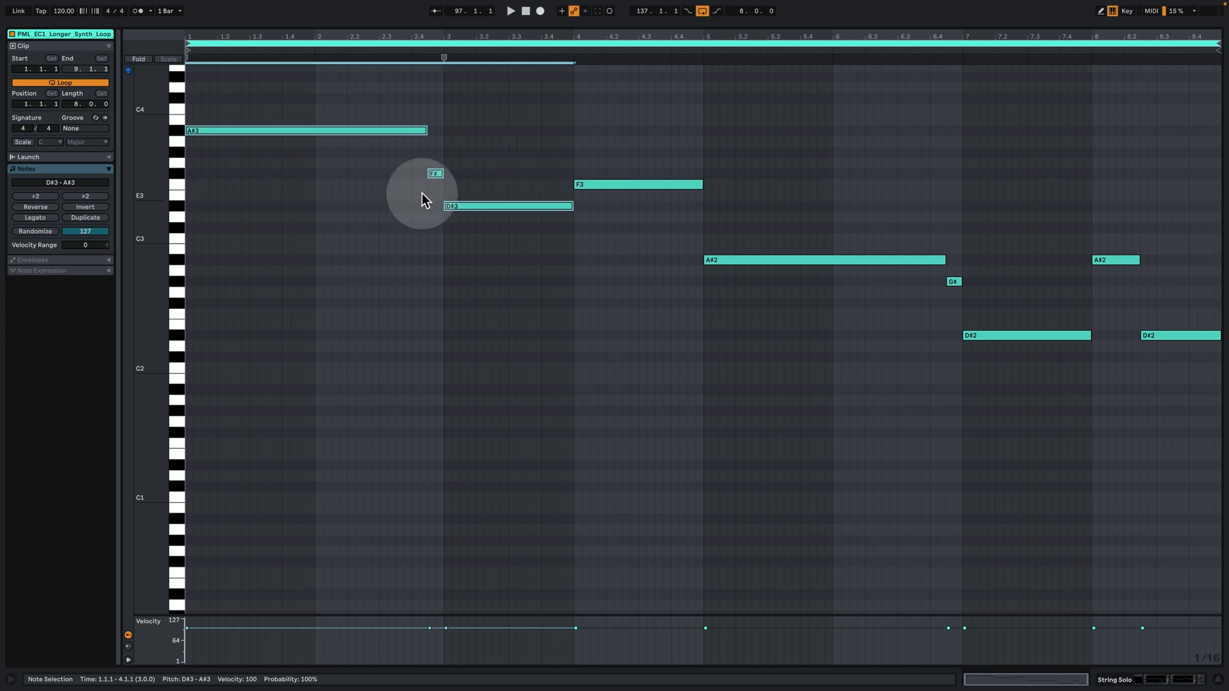
left_click_drag(502, 248, 353, 147)
left_click_drag(512, 260, 425, 104)
left_click_drag(598, 128, 1143, 365)
key("space")
left_click(1146, 682)
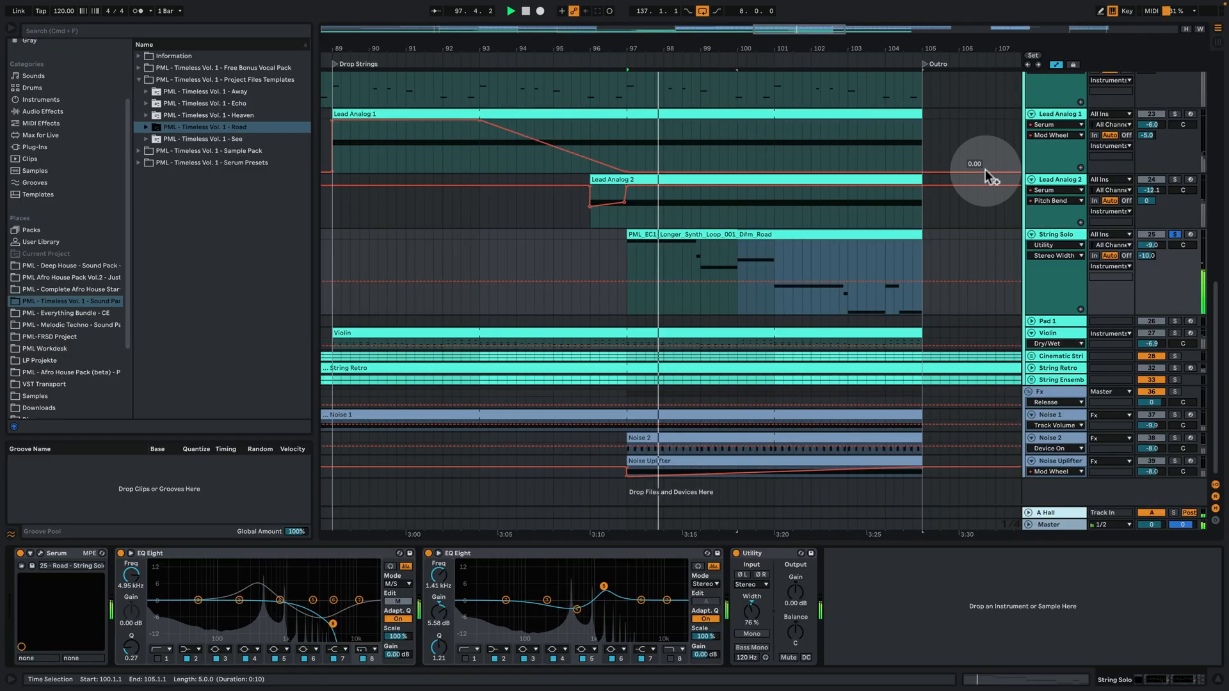
Open String Solo's Serum instrument clear of its clip and return the insert marker to 97.1.1.
left_click(40, 553)
left_click_drag(589, 120, 317, 68)
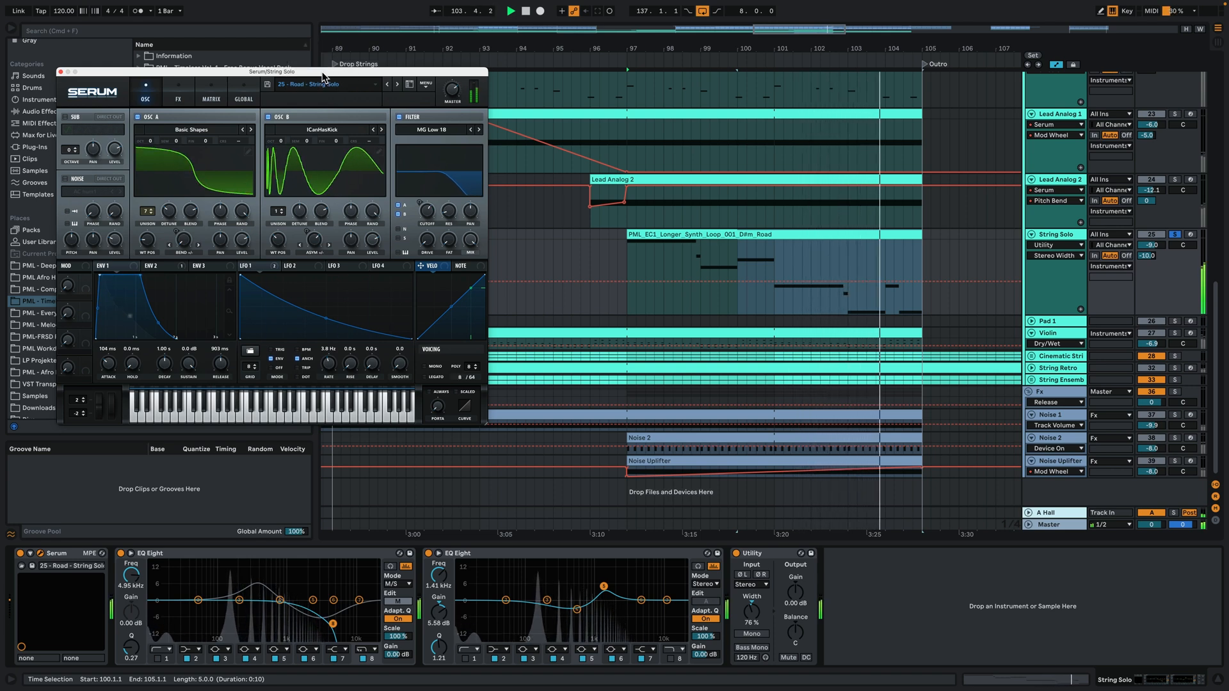
left_click(458, 94)
key("space")
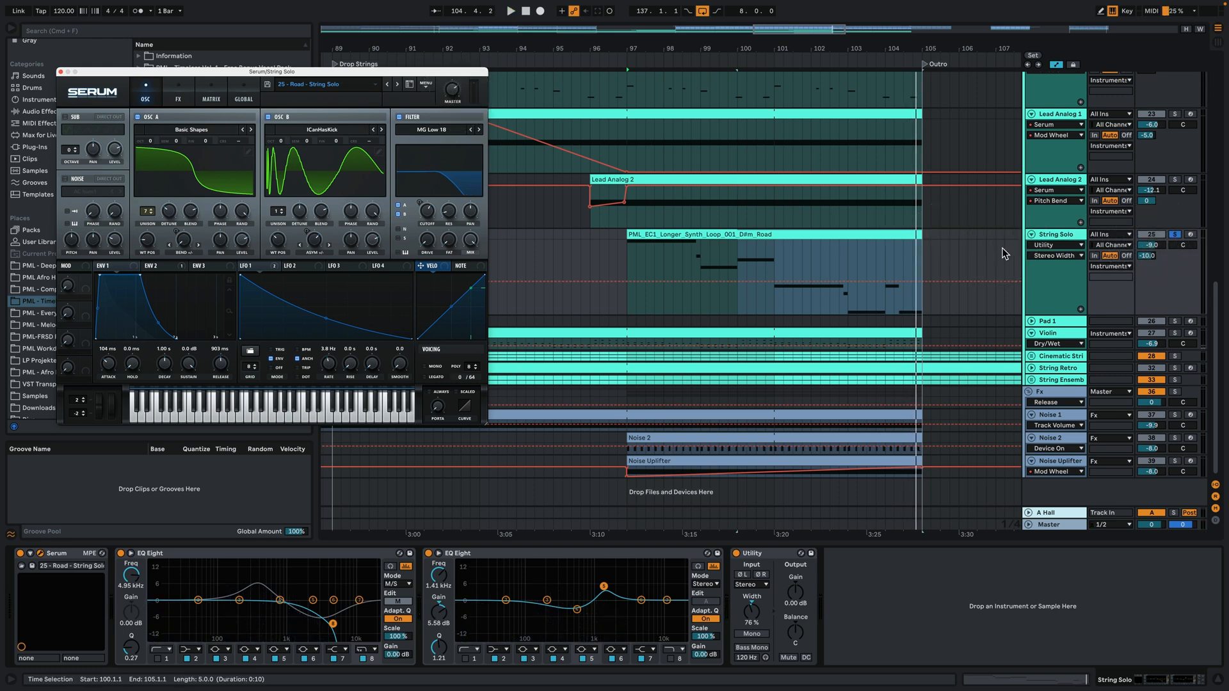
left_click(979, 242)
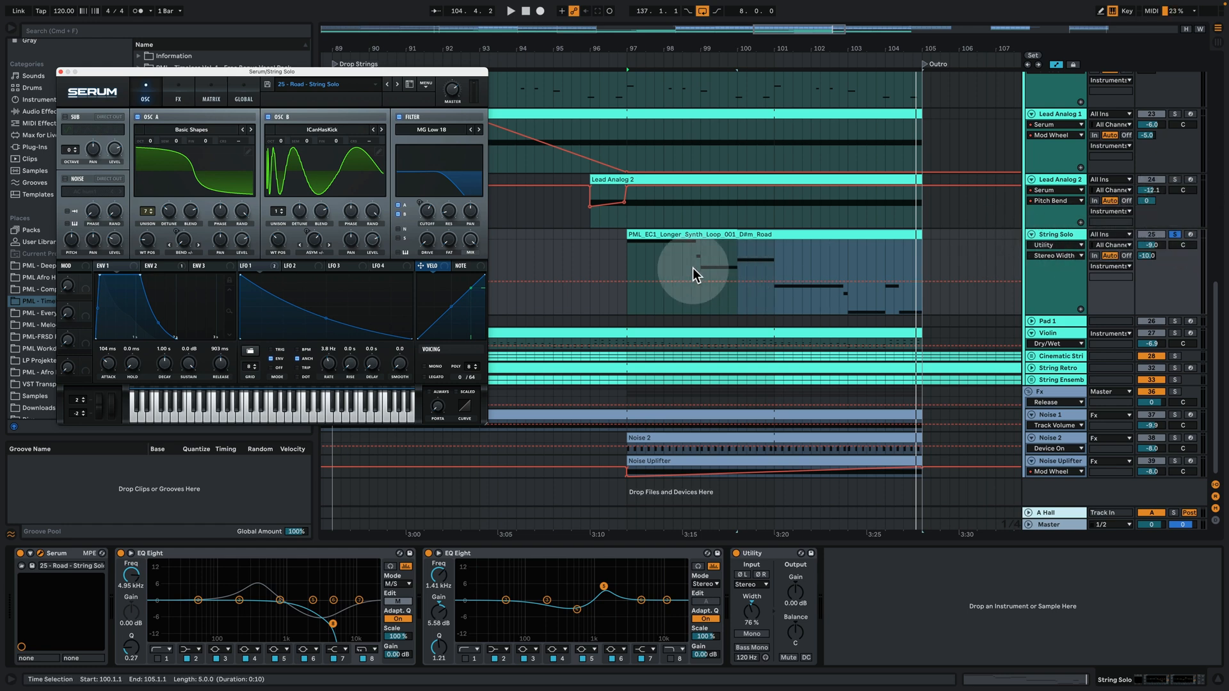
left_click(626, 261)
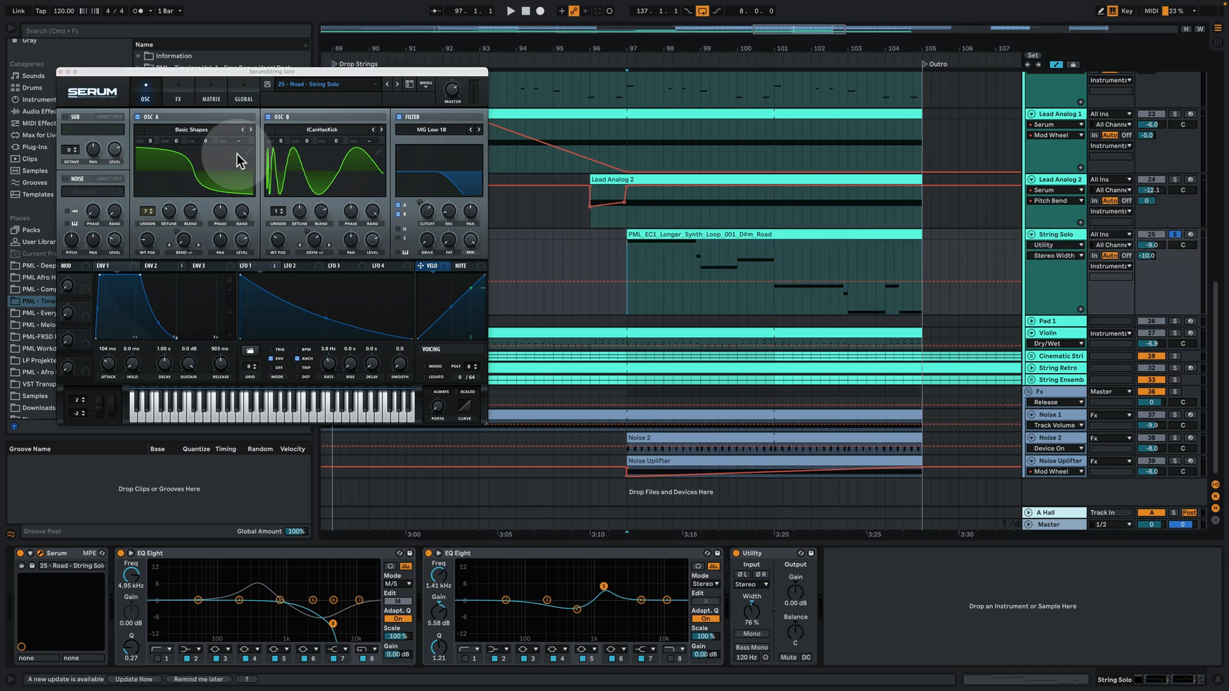
Examine String Solo's Serum effects, modulation matrix, Env 2 shape and oscillator warp controls.
left_click(179, 97)
left_click(209, 98)
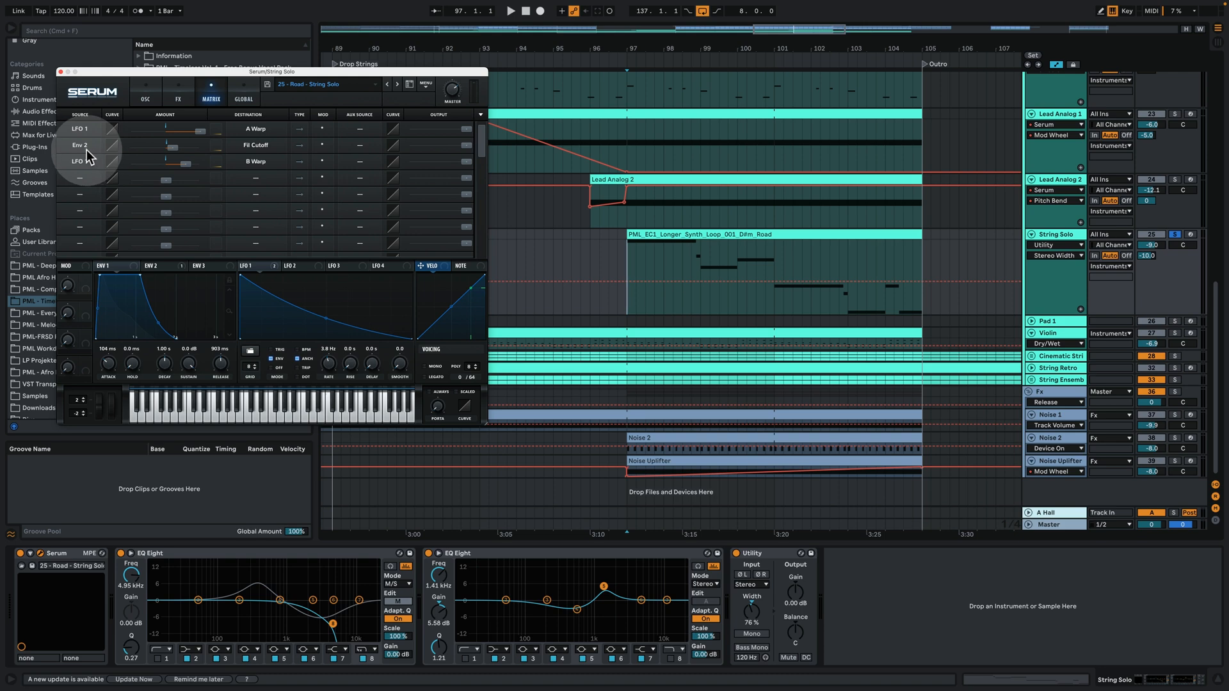
left_click(160, 266)
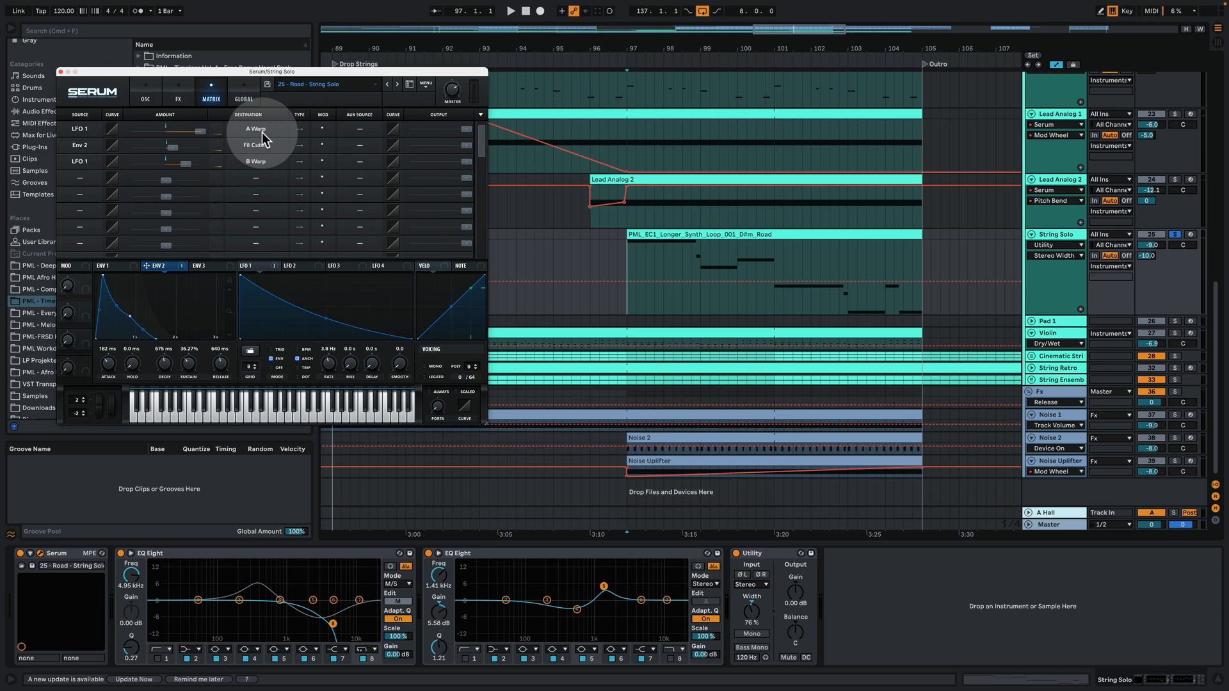
left_click(144, 94)
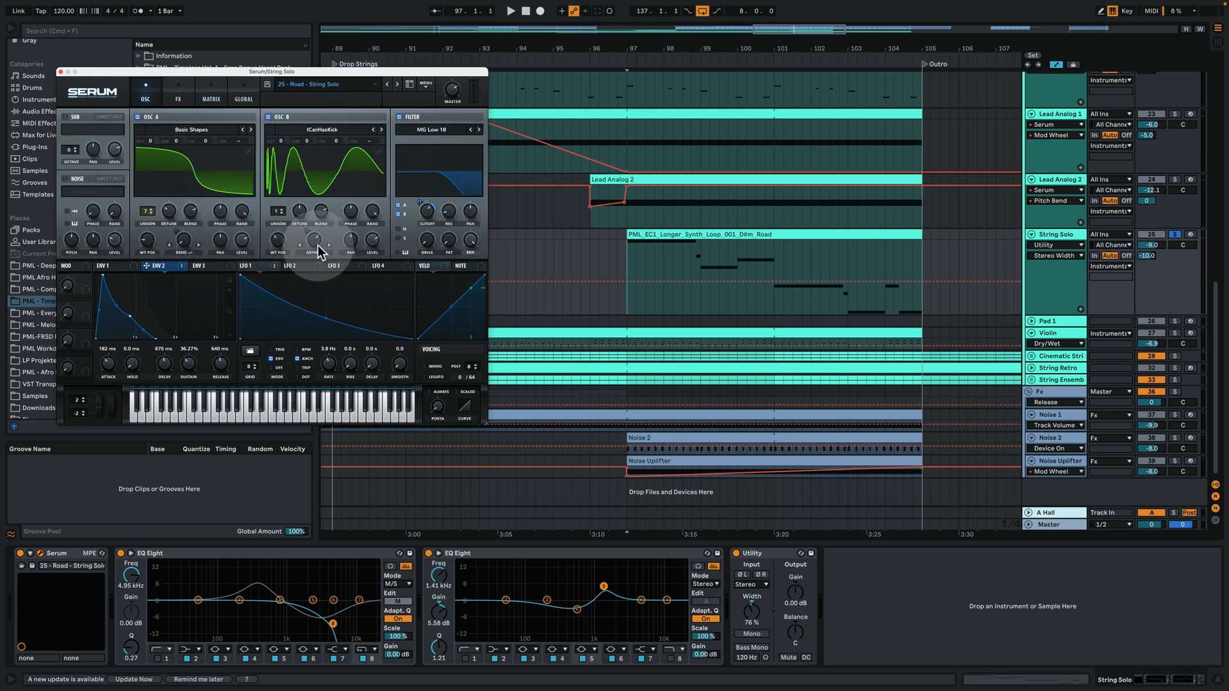
mouse_move(317, 246)
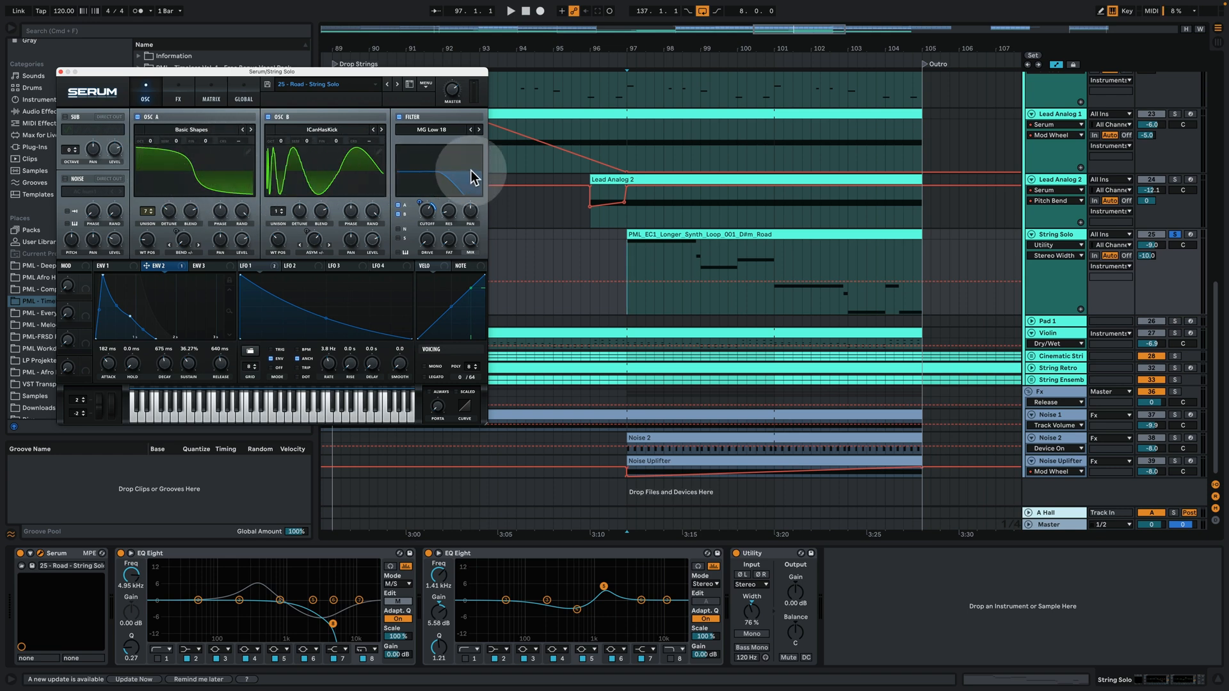
Solo Main Synth along with String Solo and audition the two tracks together from 97.1.1.
scroll(1020, 230, "up", 5)
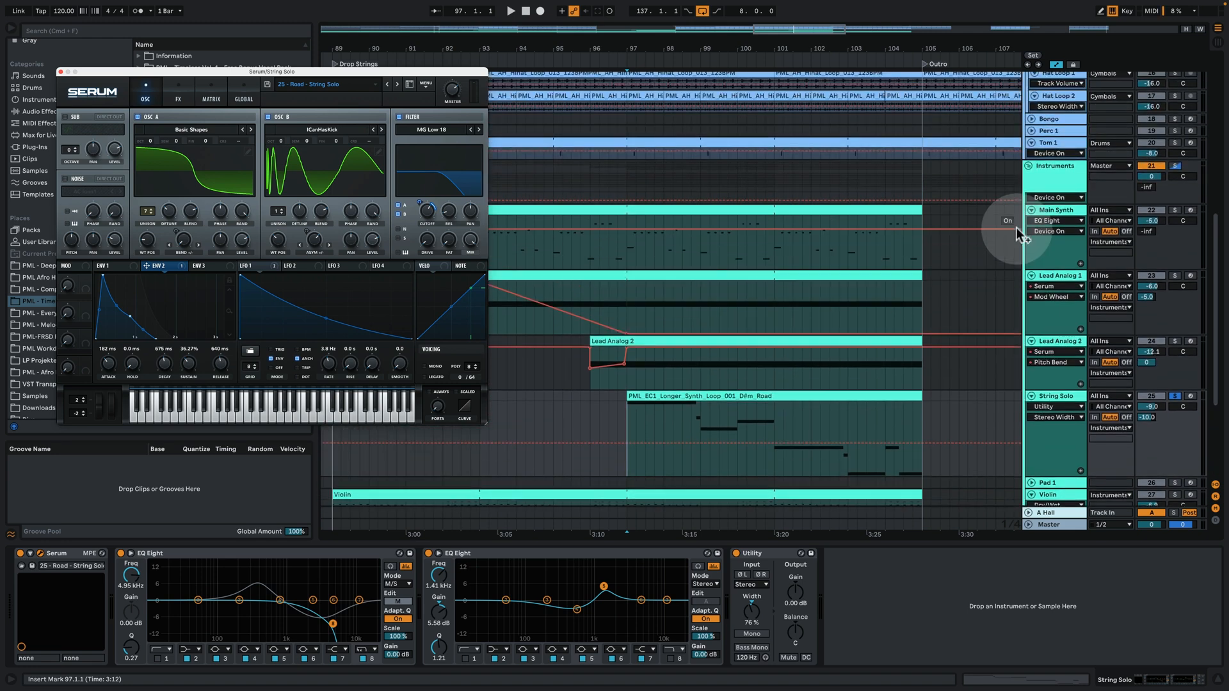
left_click(1175, 210)
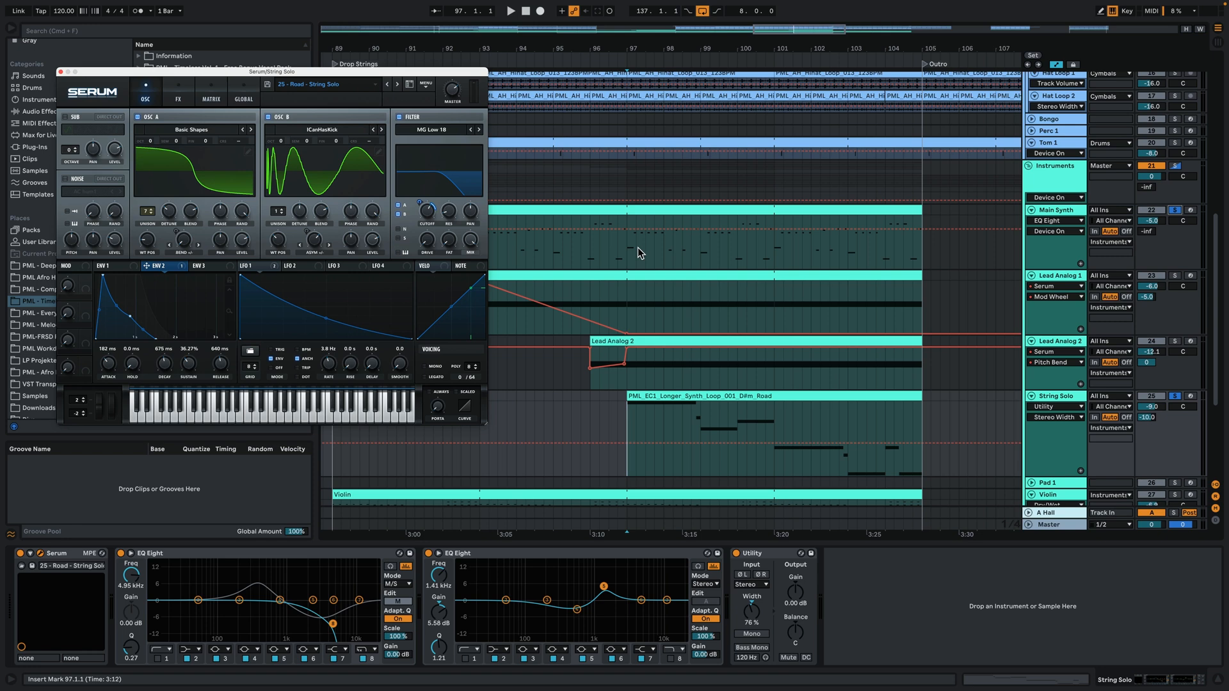
scroll(653, 259, "down", 3)
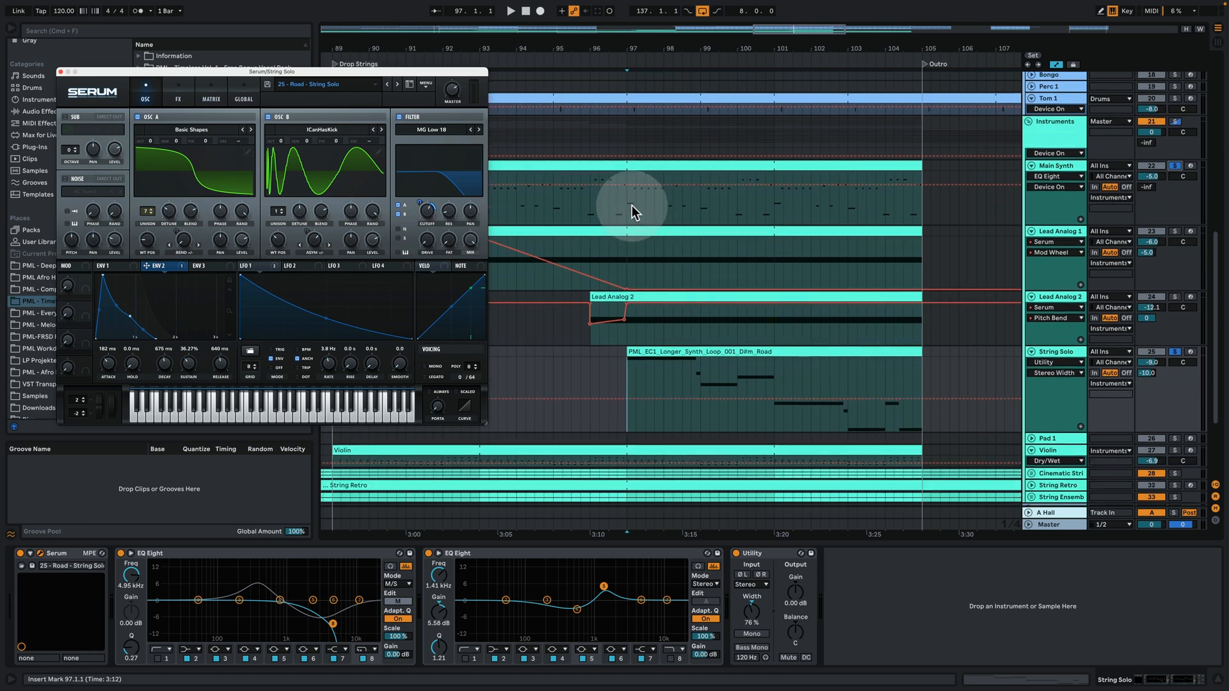
key("space")
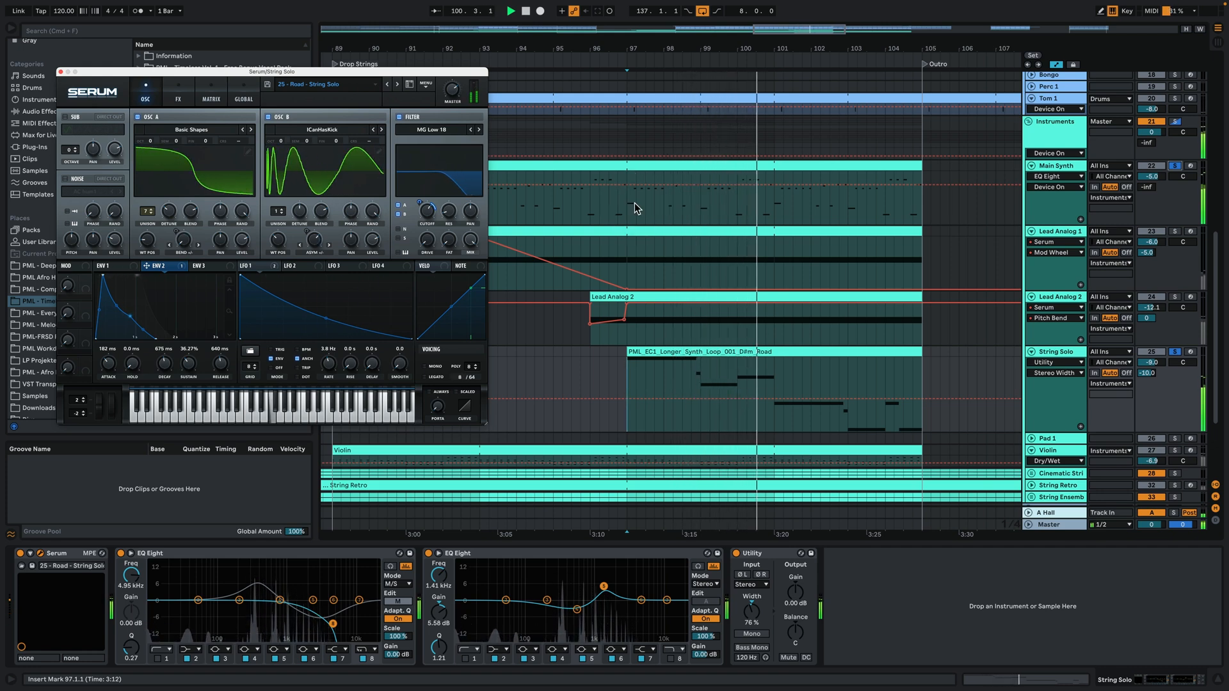
key("space")
Turn on the Sidechain device on the Instruments group.
left_click(1067, 134)
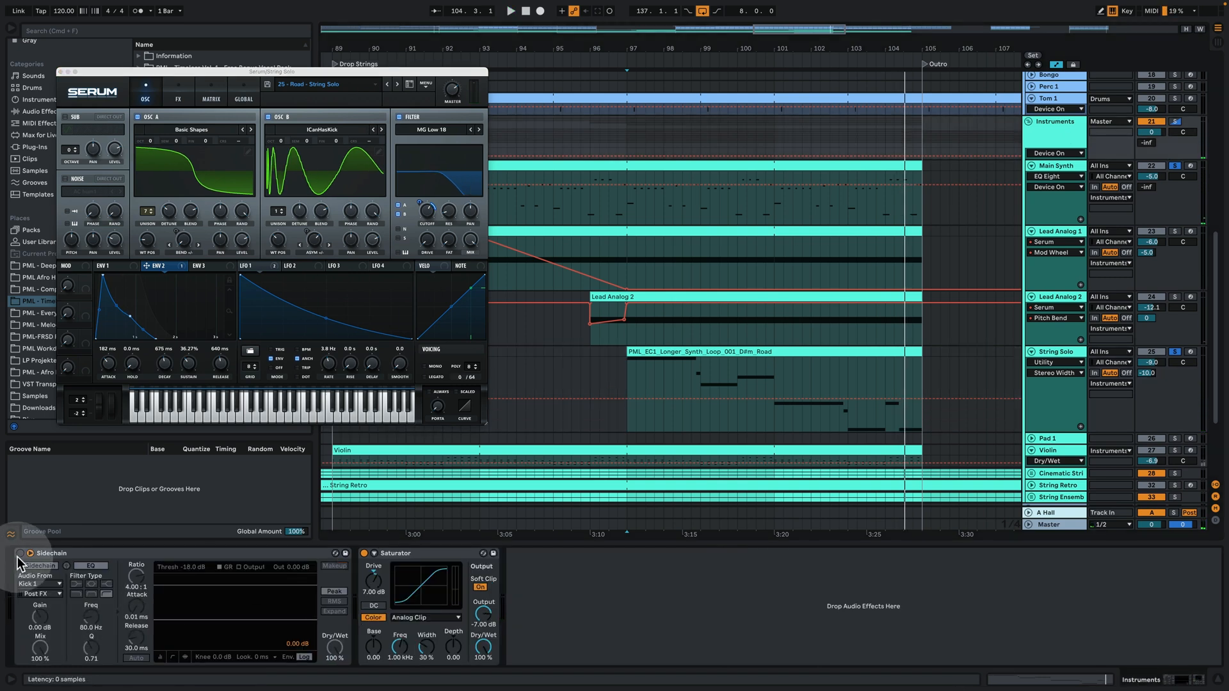
left_click(20, 554)
Enlarge the Violin track, close the String Solo Serum window, and audition Violin soloed from 97.1.1.
scroll(973, 205, "down", 5)
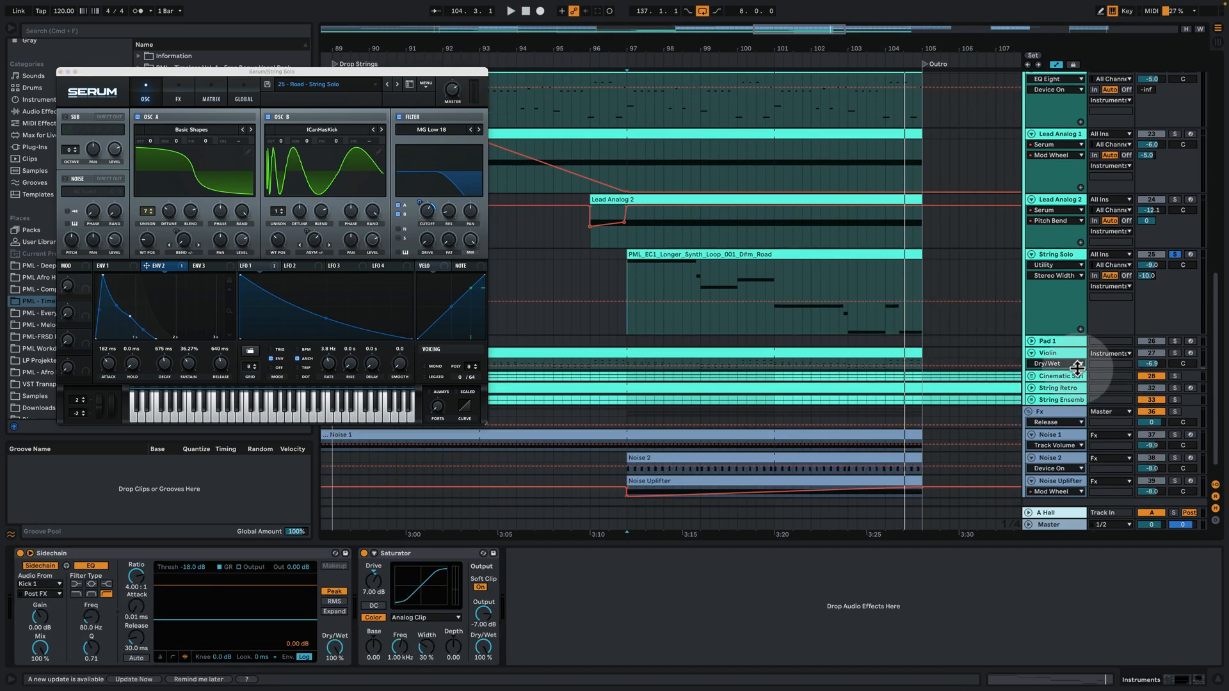
left_click_drag(1042, 368, 1041, 428)
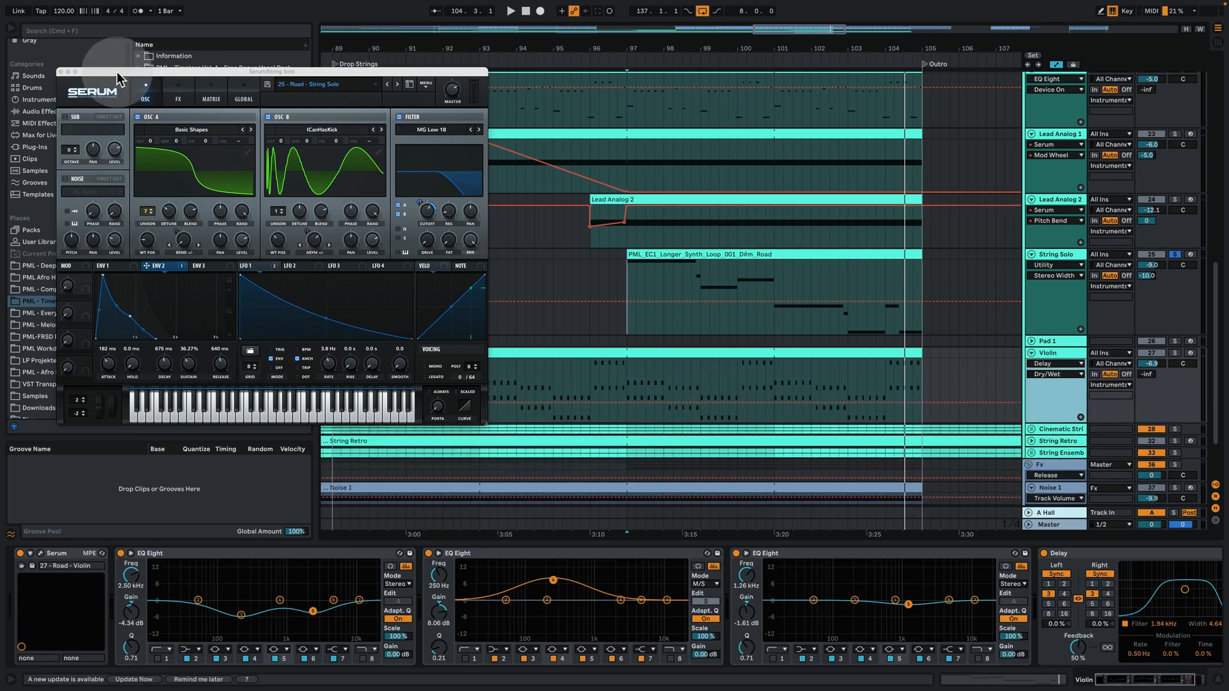
left_click(61, 72)
left_click(610, 429)
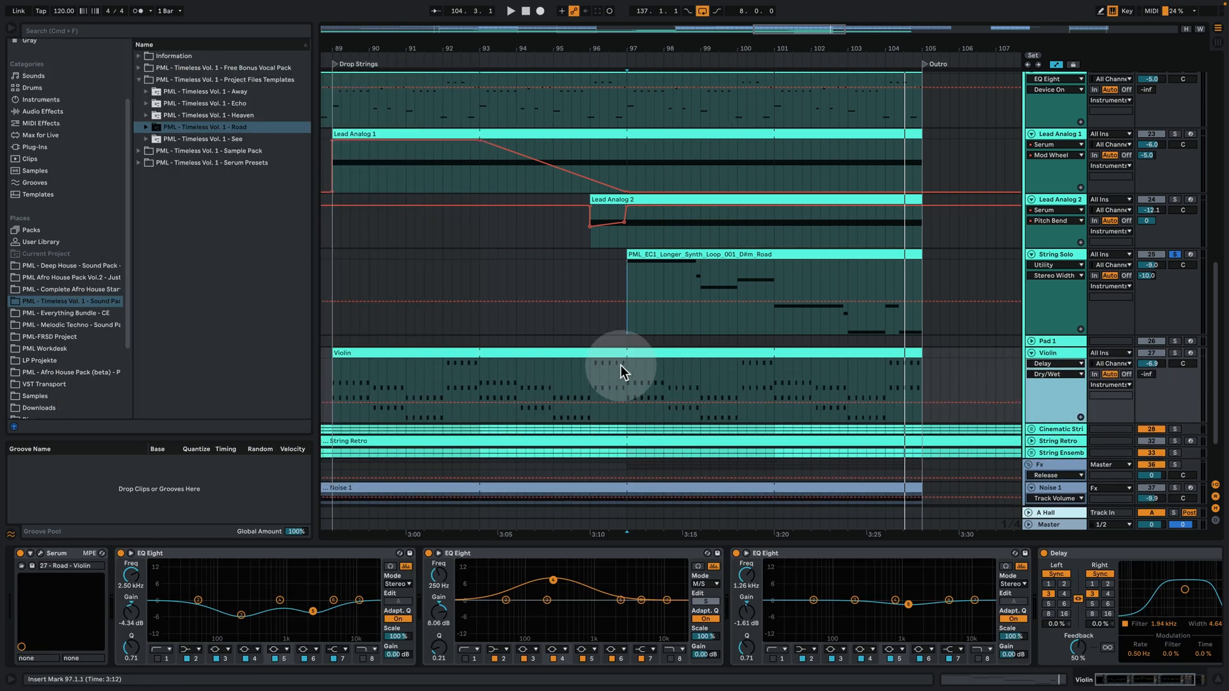
left_click(1175, 354)
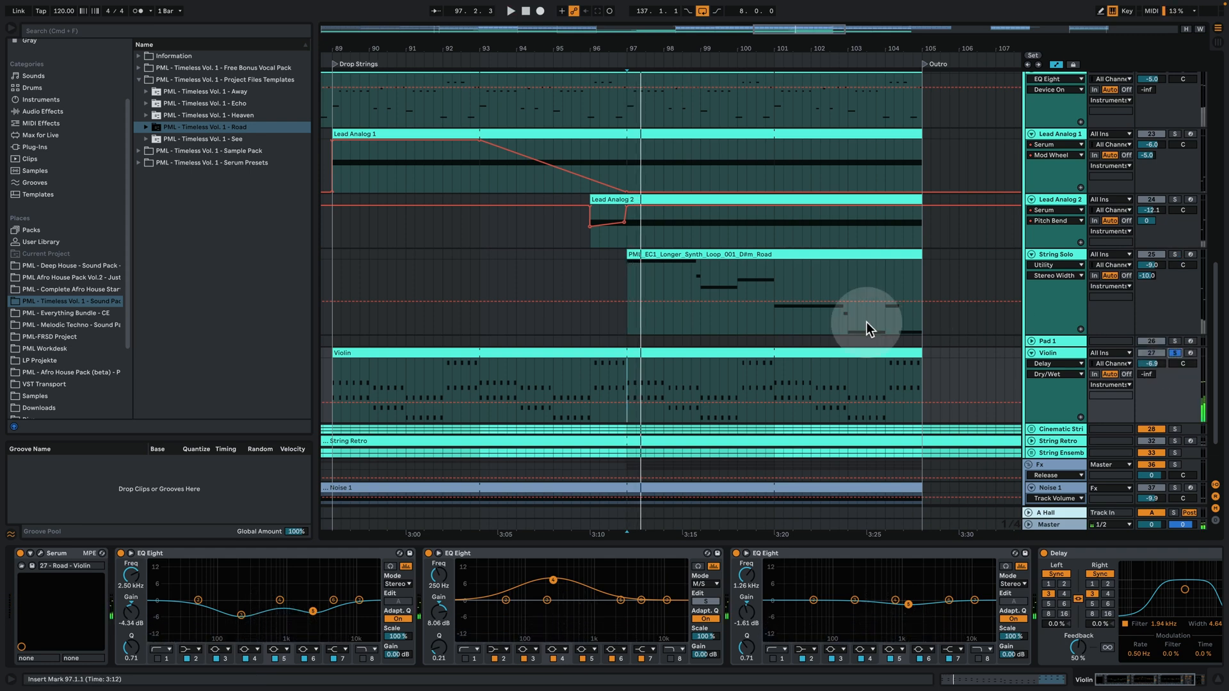
key("space")
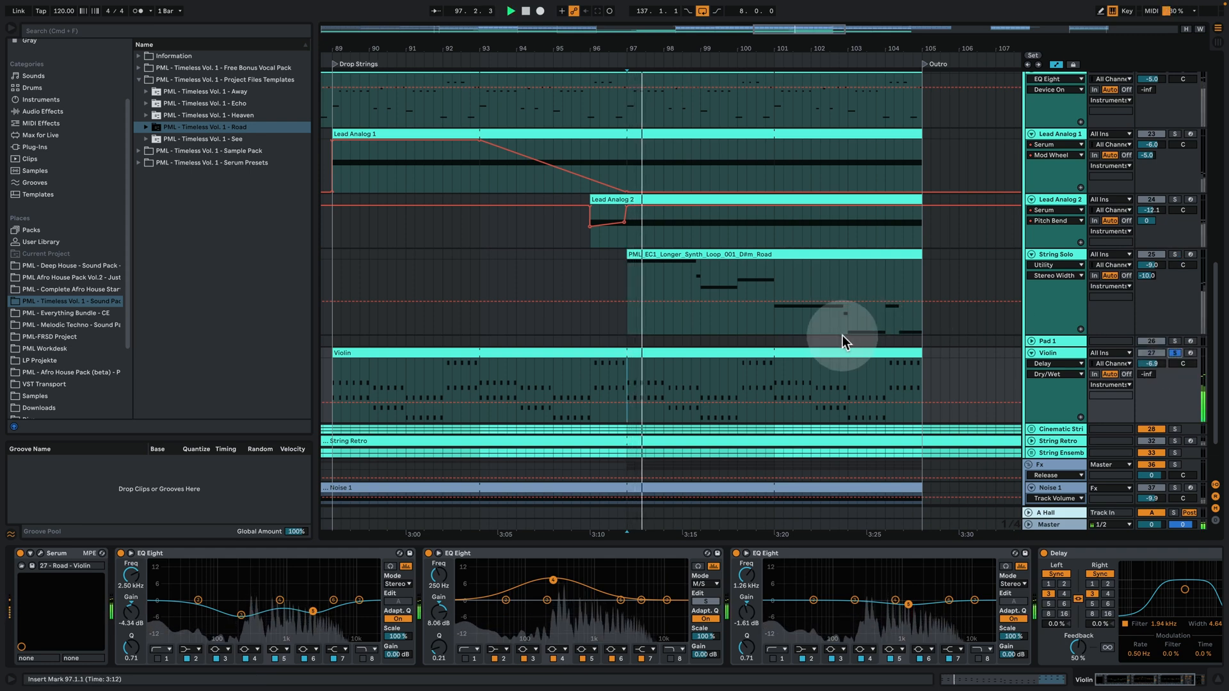
Open the Violin track's Serum patch, view Oscillator A's wavetable in 3D during playback, and close the plugin window.
left_click(642, 373)
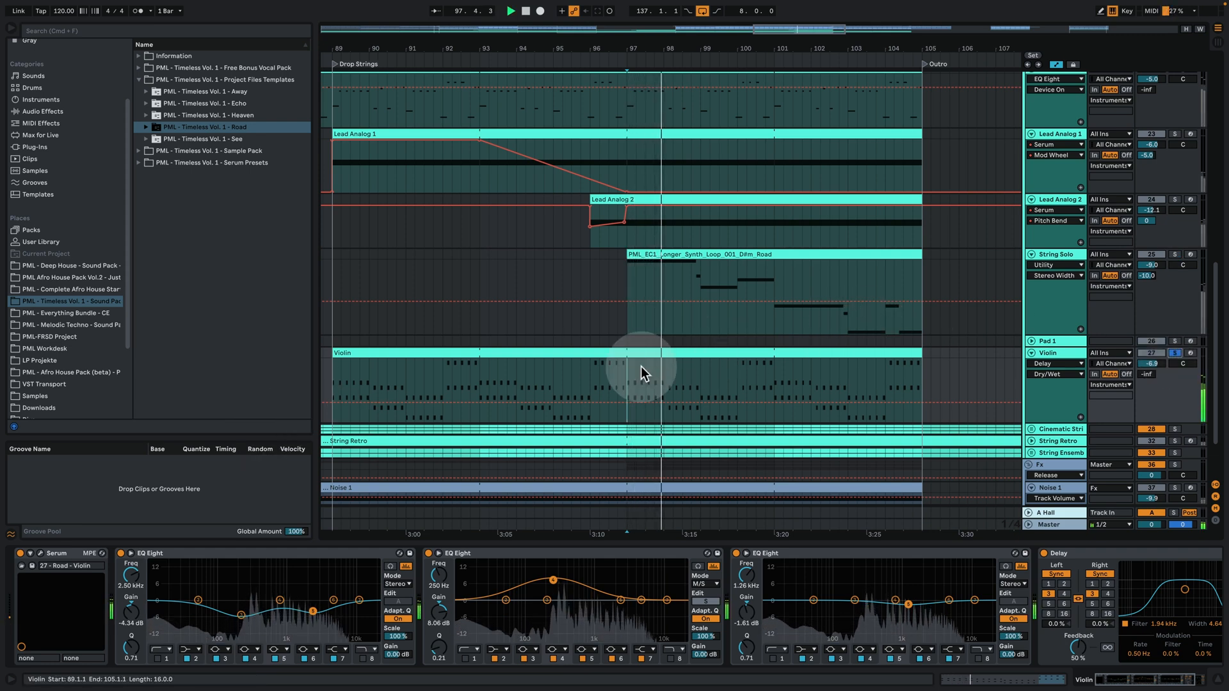
left_click(42, 554)
left_click(291, 383)
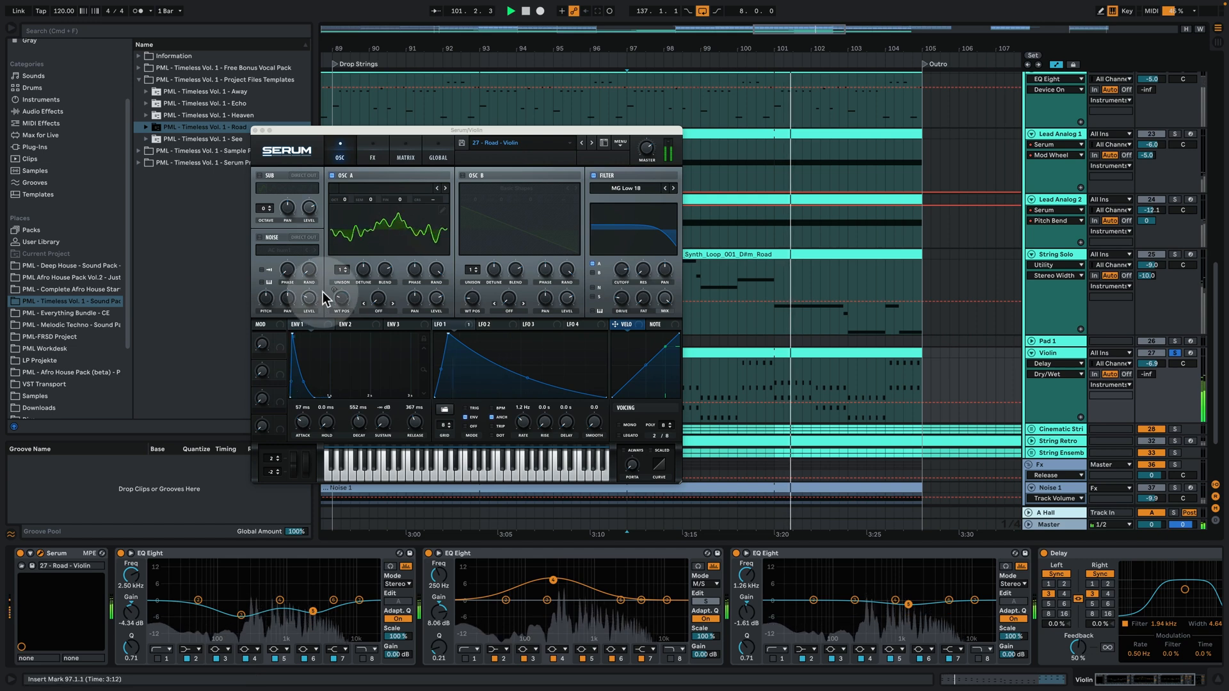
left_click(389, 233)
left_click(549, 296)
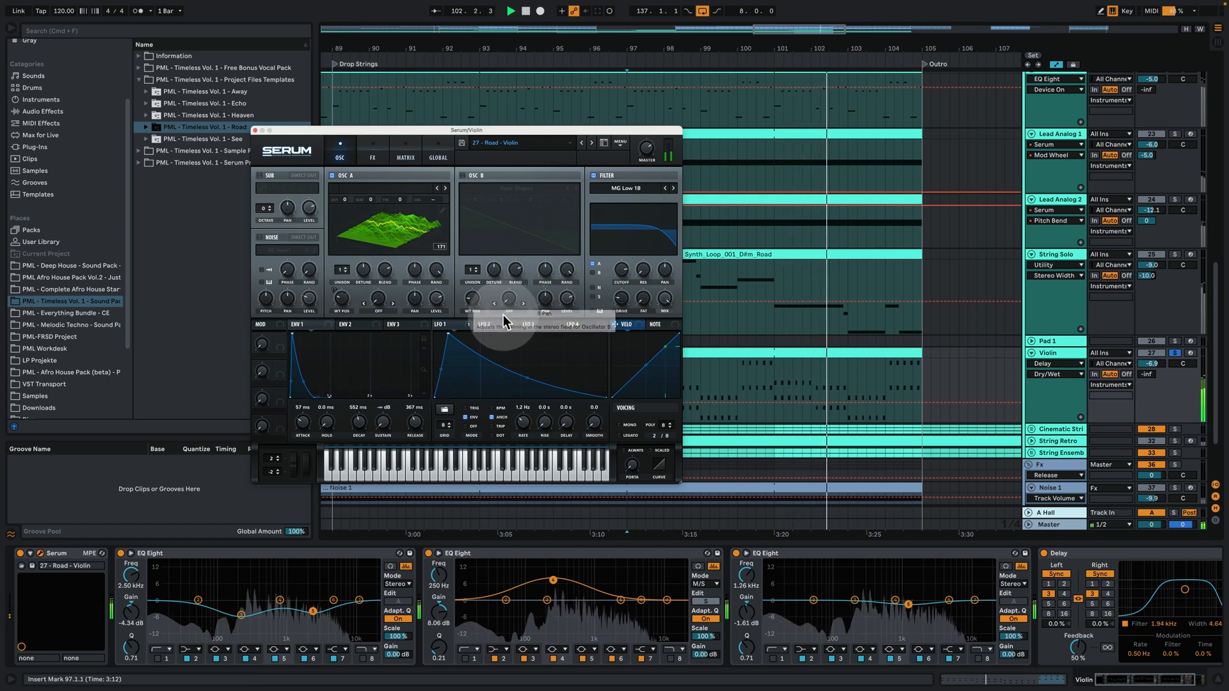
key("space")
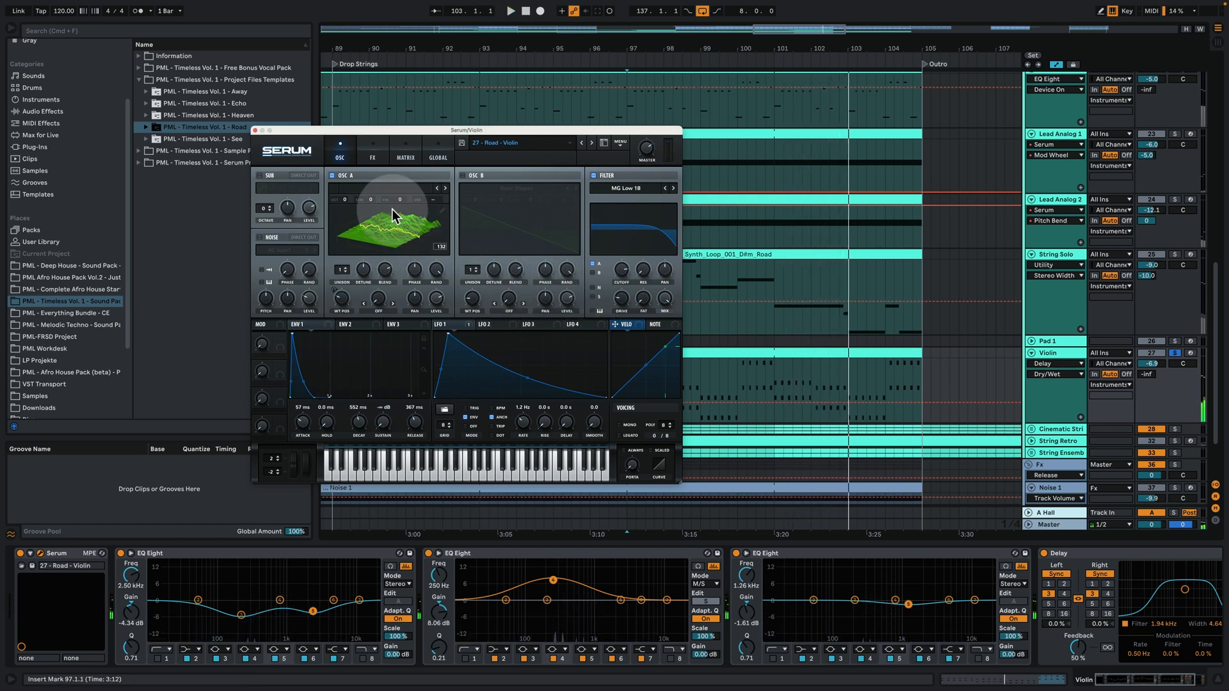
left_click_drag(388, 200, 388, 246)
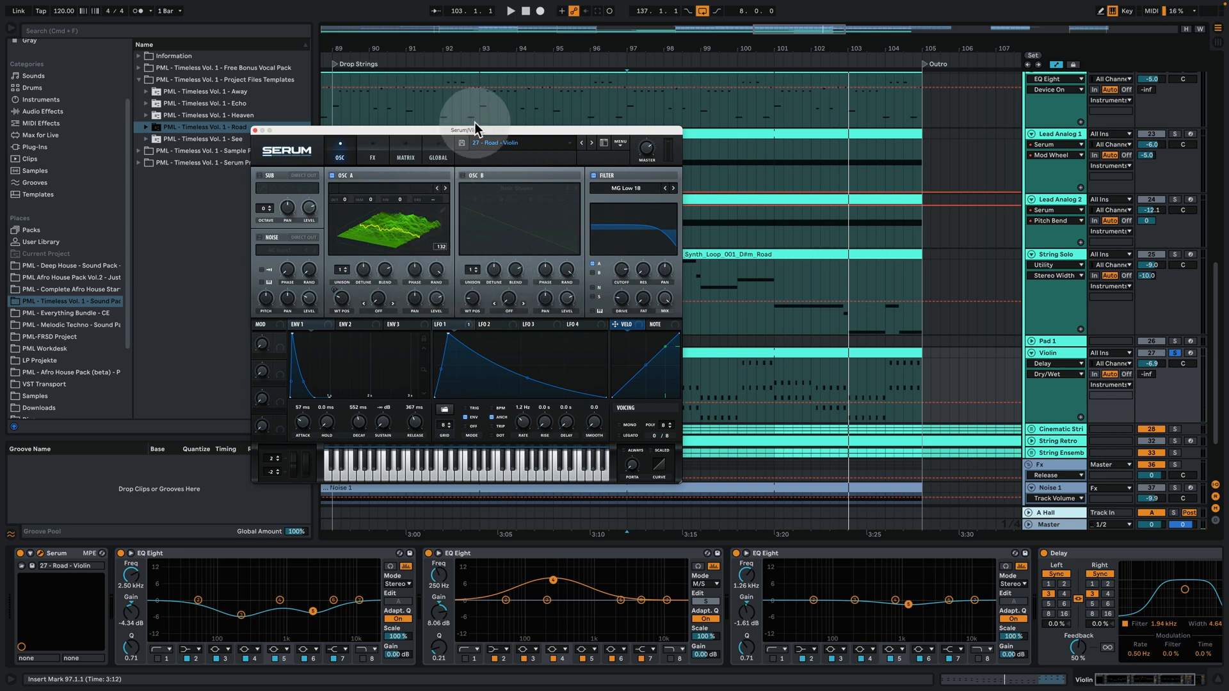
left_click_drag(486, 131, 317, 71)
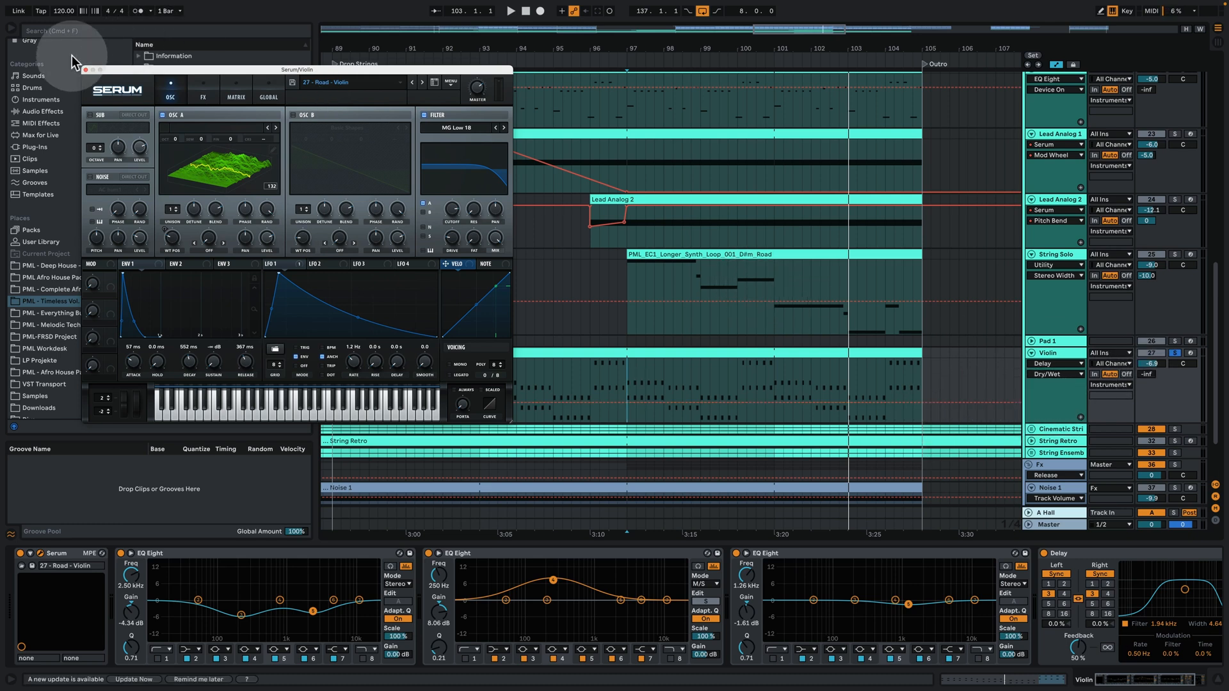
left_click(86, 69)
Examine the notes in the Violin MIDI clip and return to the arrangement.
scroll(1032, 360, "down", 2)
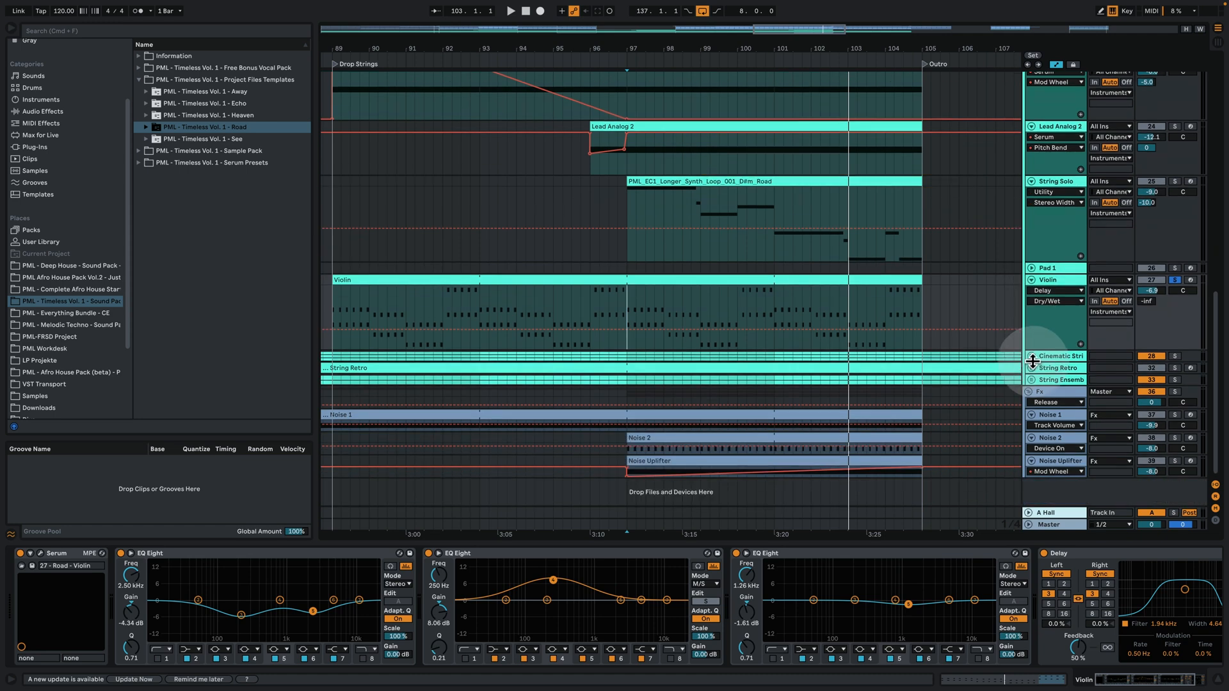
double_click(757, 279)
left_click(557, 381)
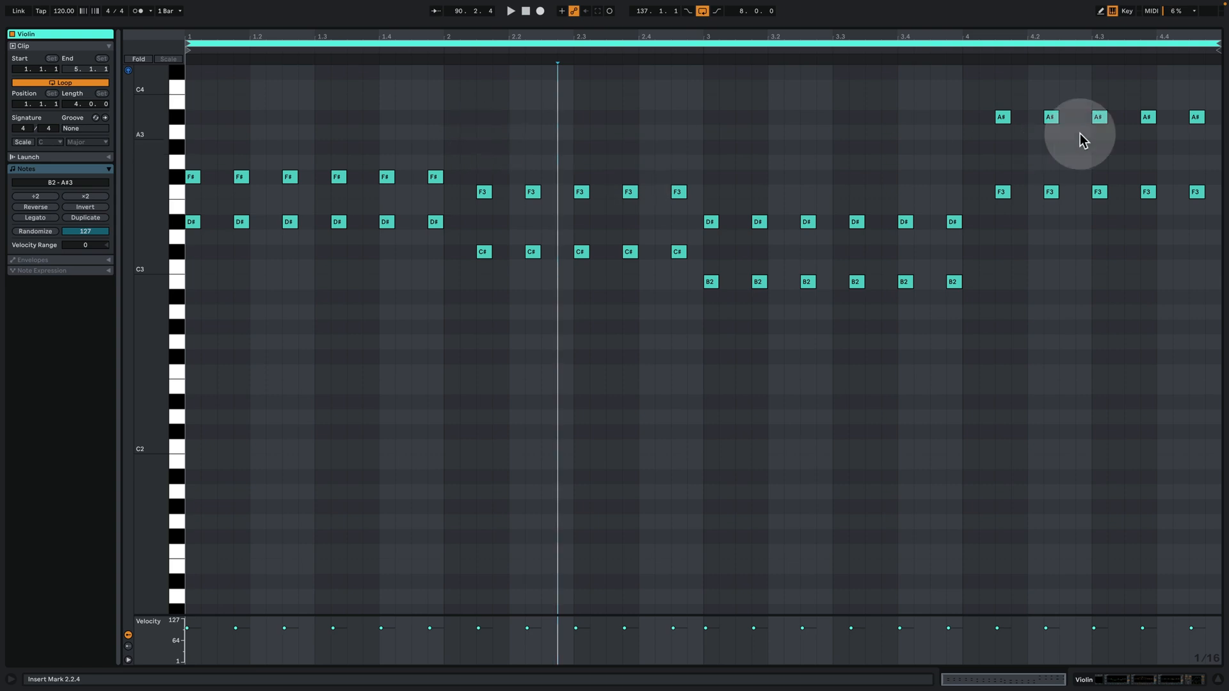
left_click(1151, 677)
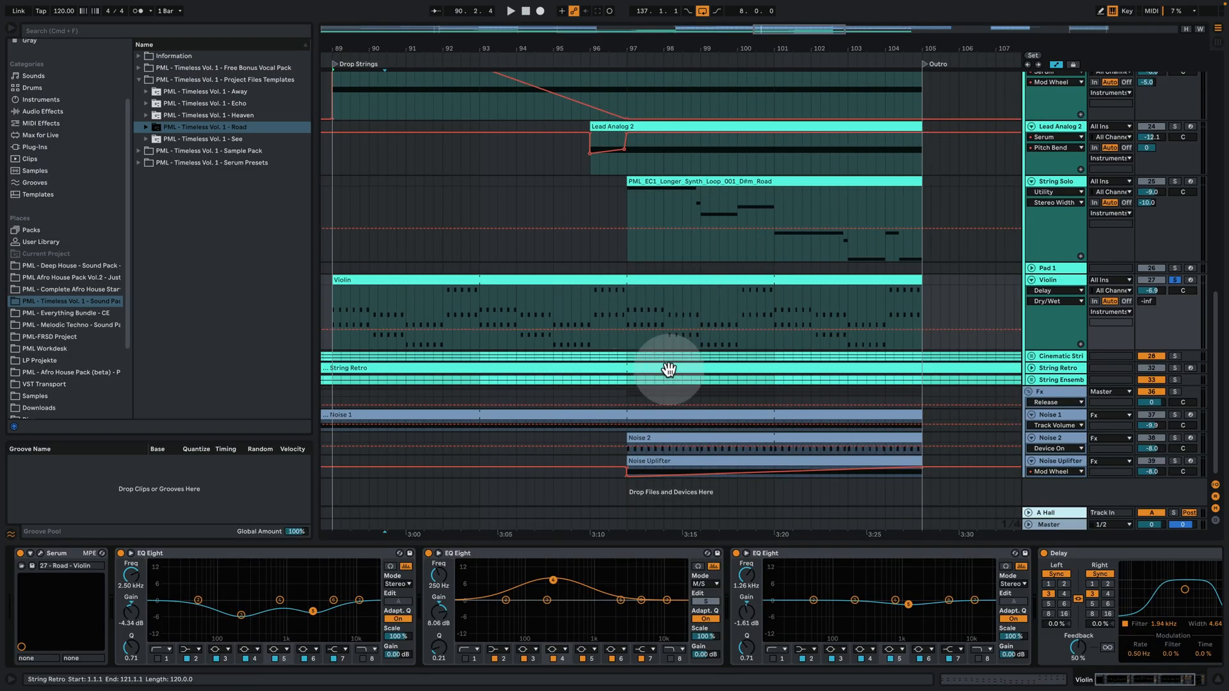
Unfold the Cinematic Strings and String Ensemble groups to show their tracks.
left_click(1031, 356)
scroll(1035, 374, "down", 1)
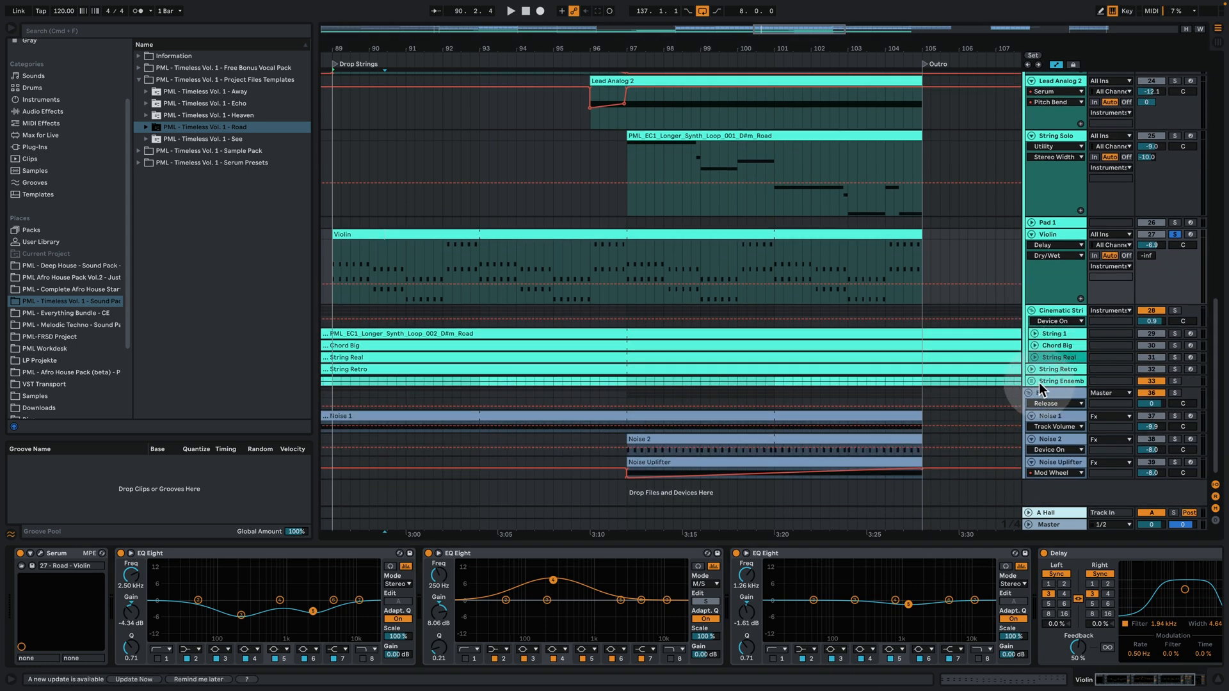
left_click(1031, 381)
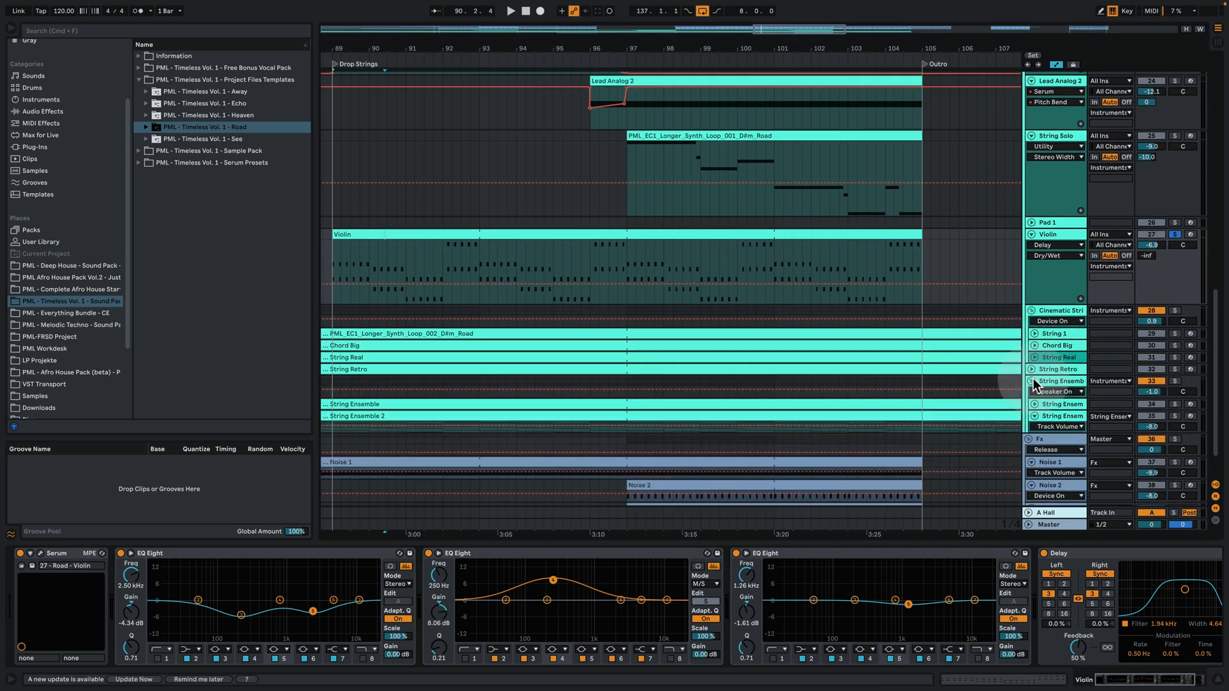
Unfold and enlarge the String 1 track, solo it, and play it from 97.1.1.
left_click(1033, 333)
left_click_drag(1047, 349, 1047, 424)
left_click(1174, 333)
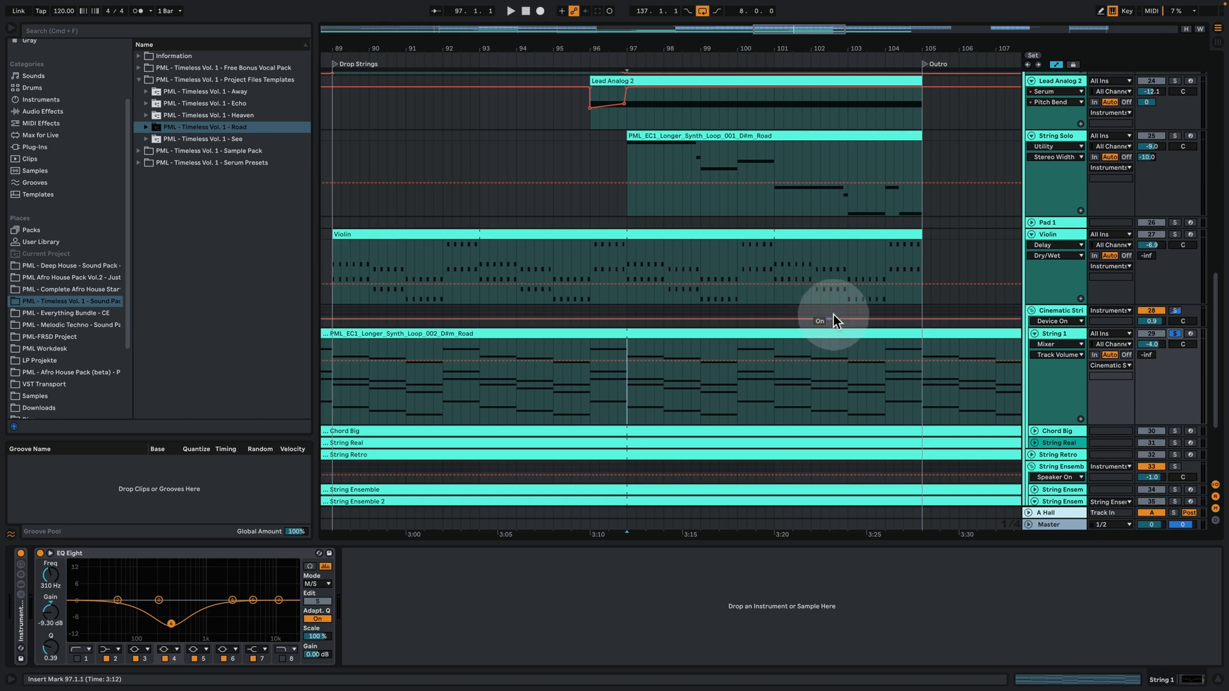
key("space")
Examine the chord notes in String 1's MIDI clip up close during playback and return to the arrangement.
double_click(655, 340)
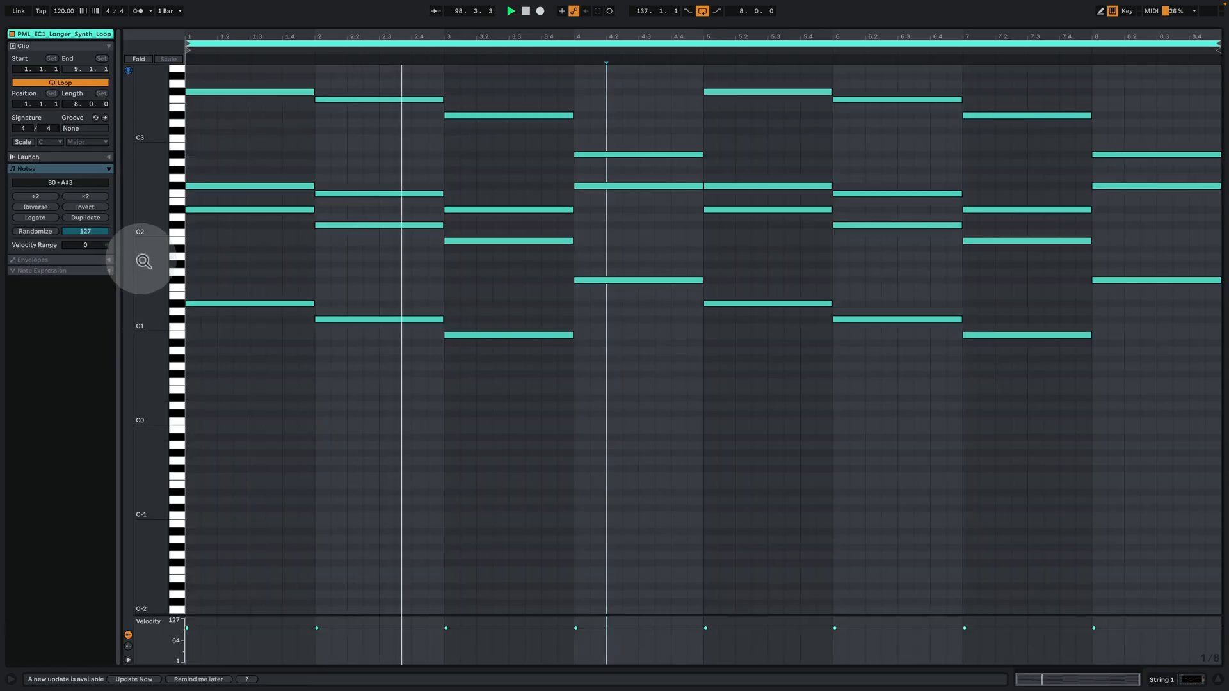
left_click_drag(143, 261, 186, 249)
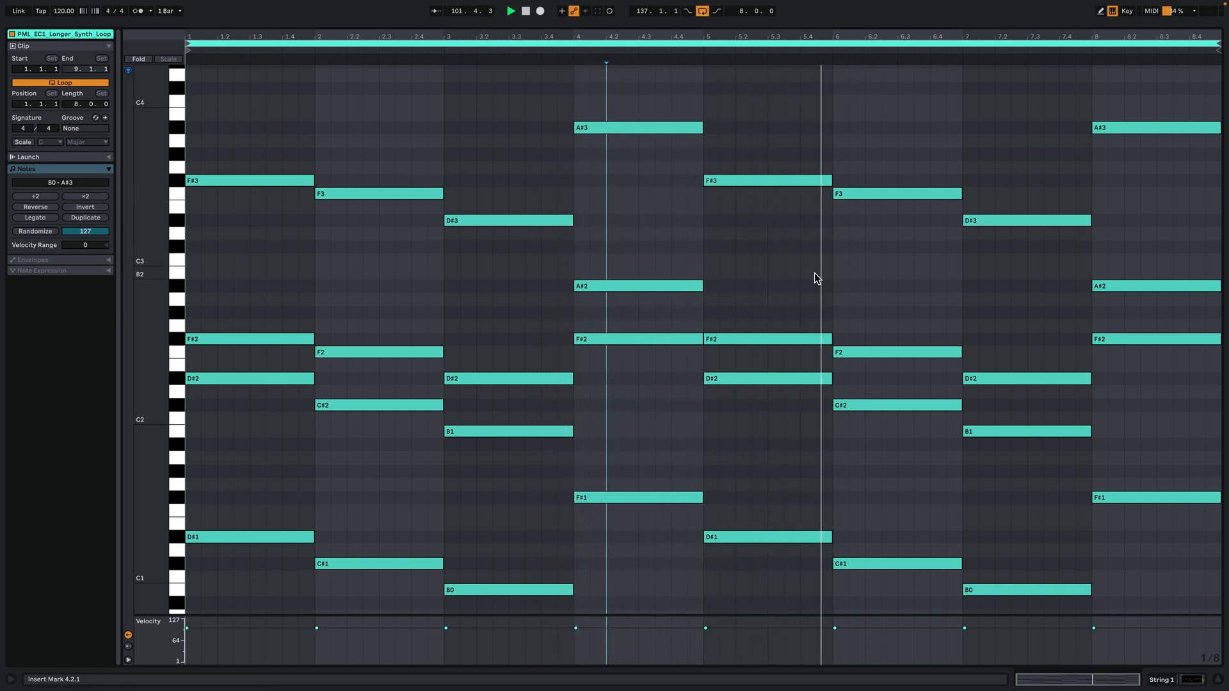
left_click(1114, 385)
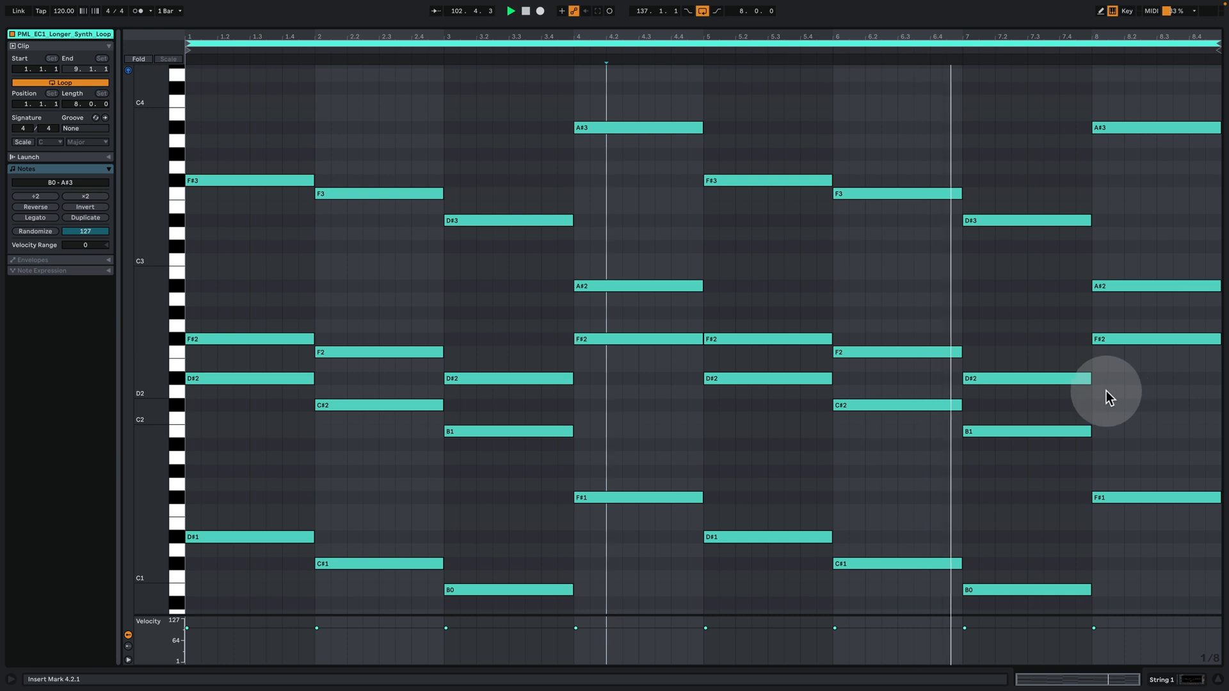
left_click(1182, 677)
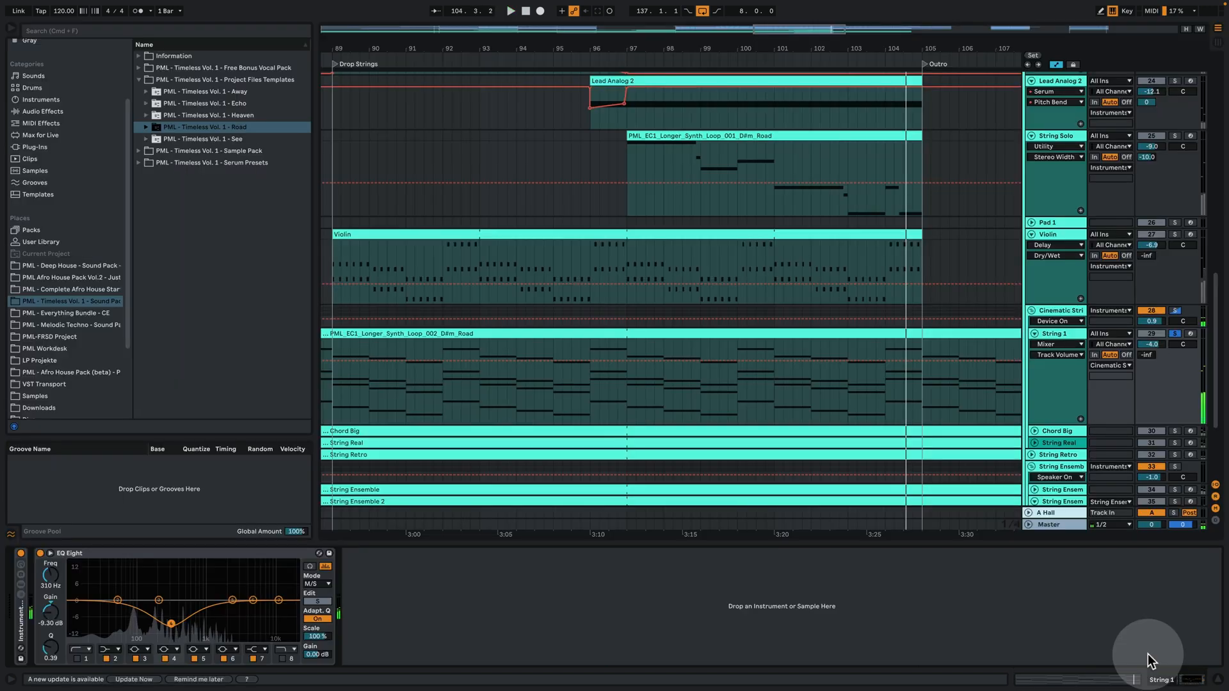
Unfold String 1's Instrument Rack and examine its two OH Strings chains, including the first chain's Strings sampler and sample view.
left_click(24, 628)
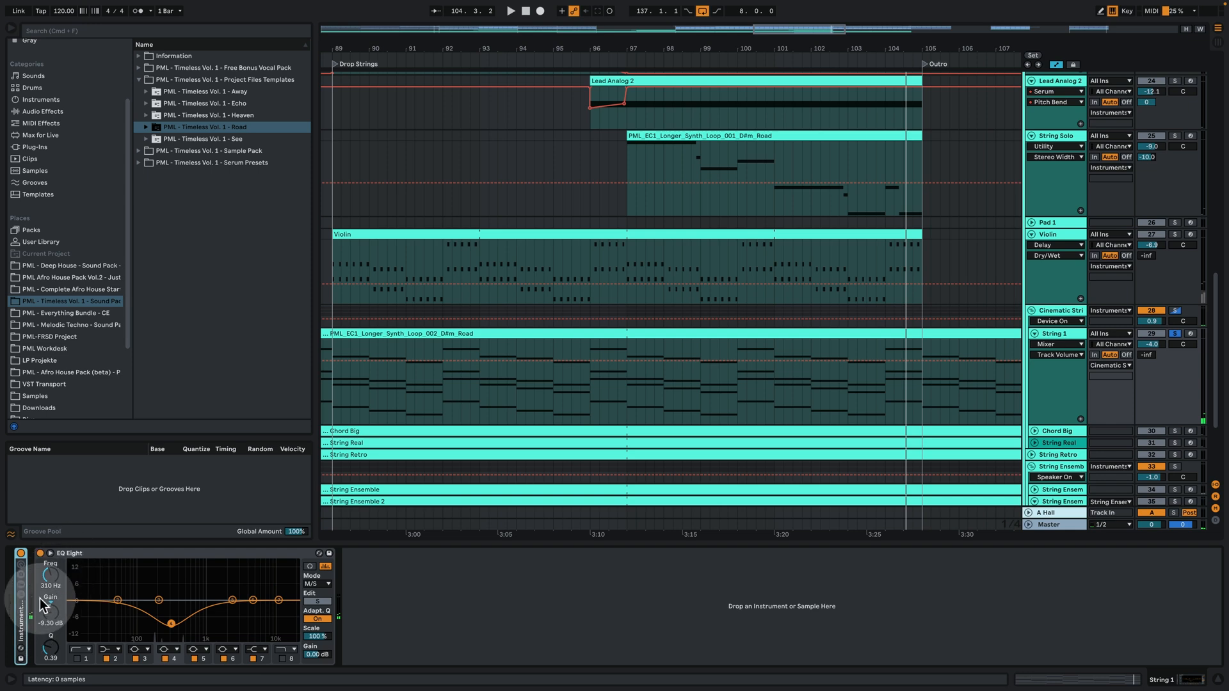
double_click(25, 628)
left_click(251, 550)
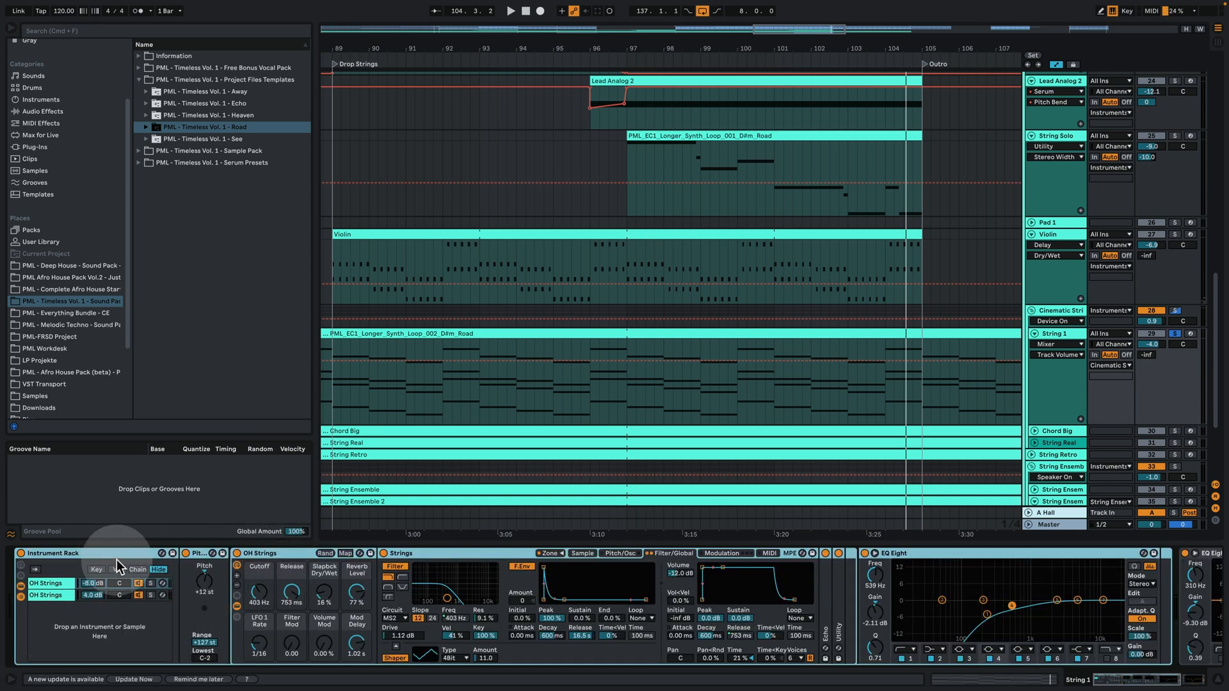
left_click(50, 584)
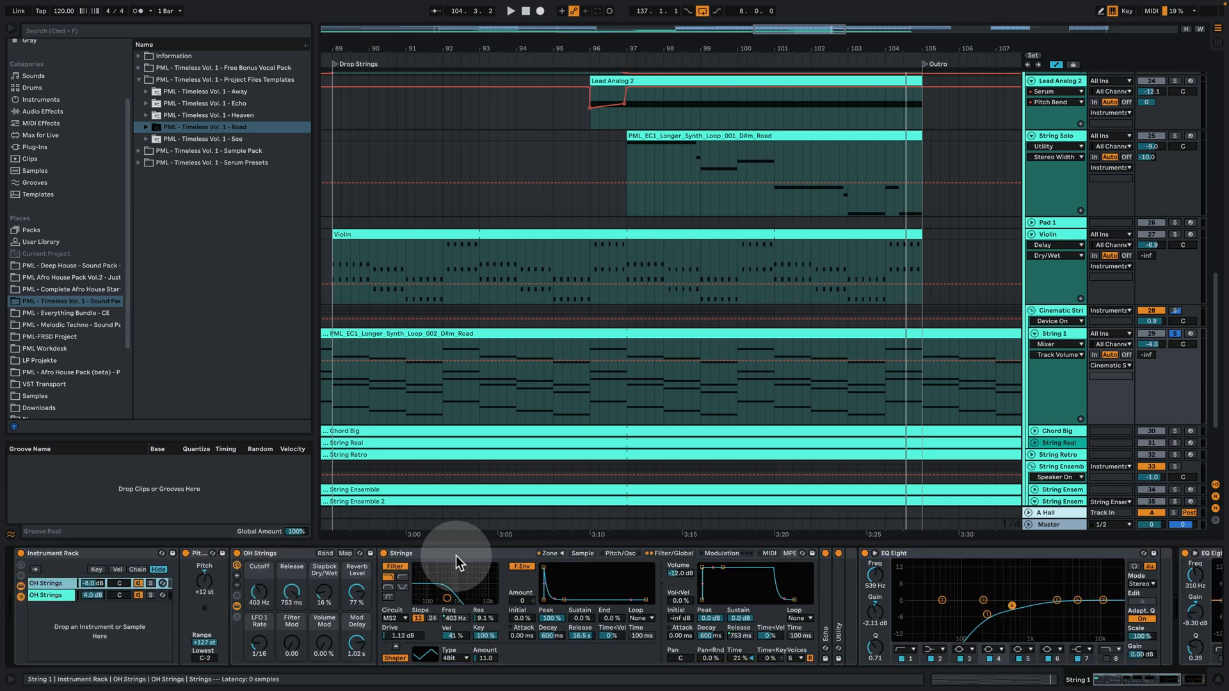
left_click(581, 554)
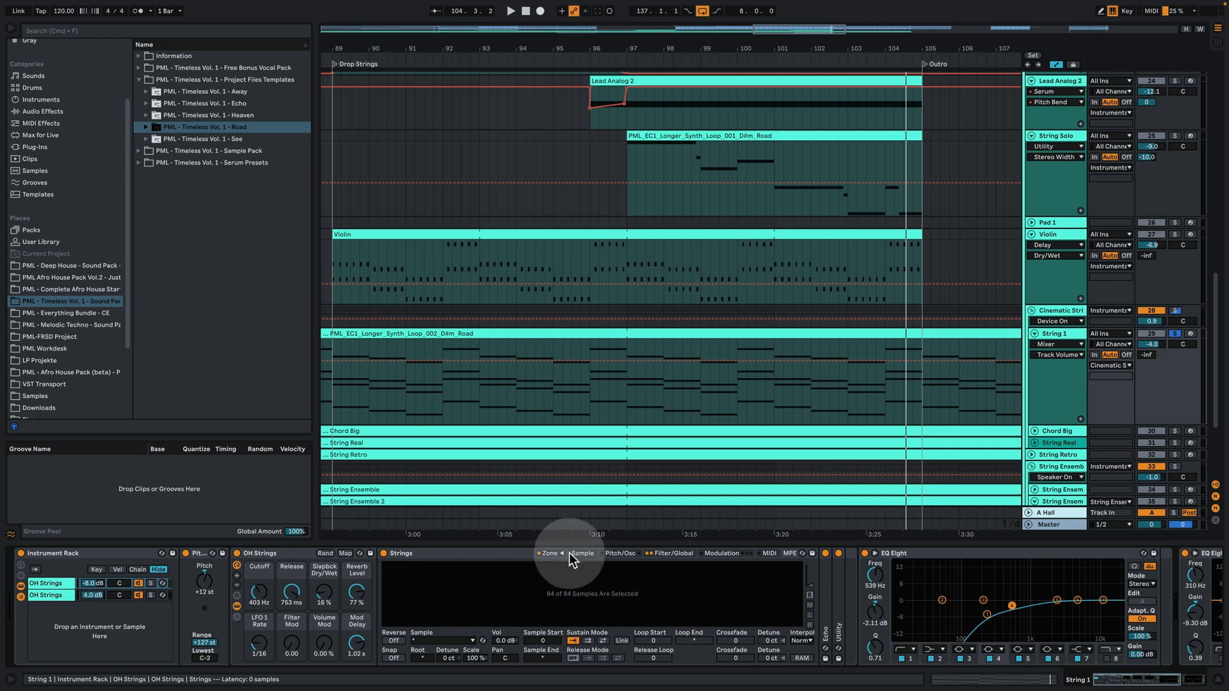
left_click(61, 596)
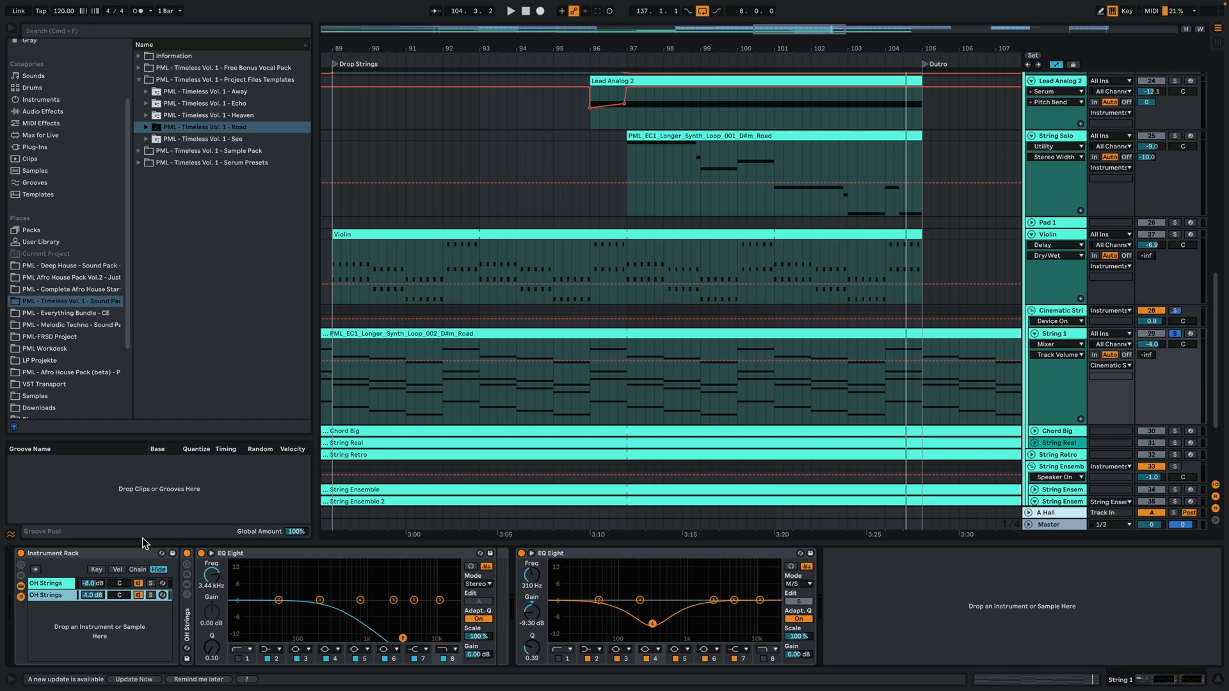
Solo the first and second OH Strings chains in turn to audition each layer.
left_click(151, 583)
key("space")
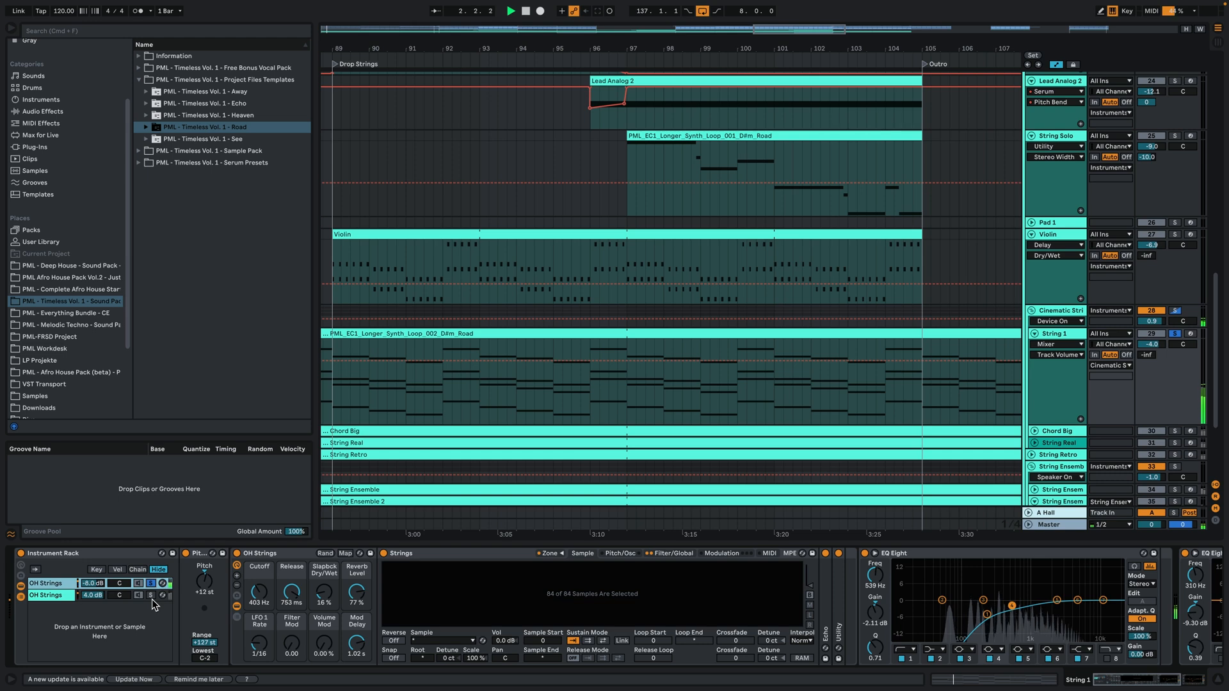
left_click(151, 595)
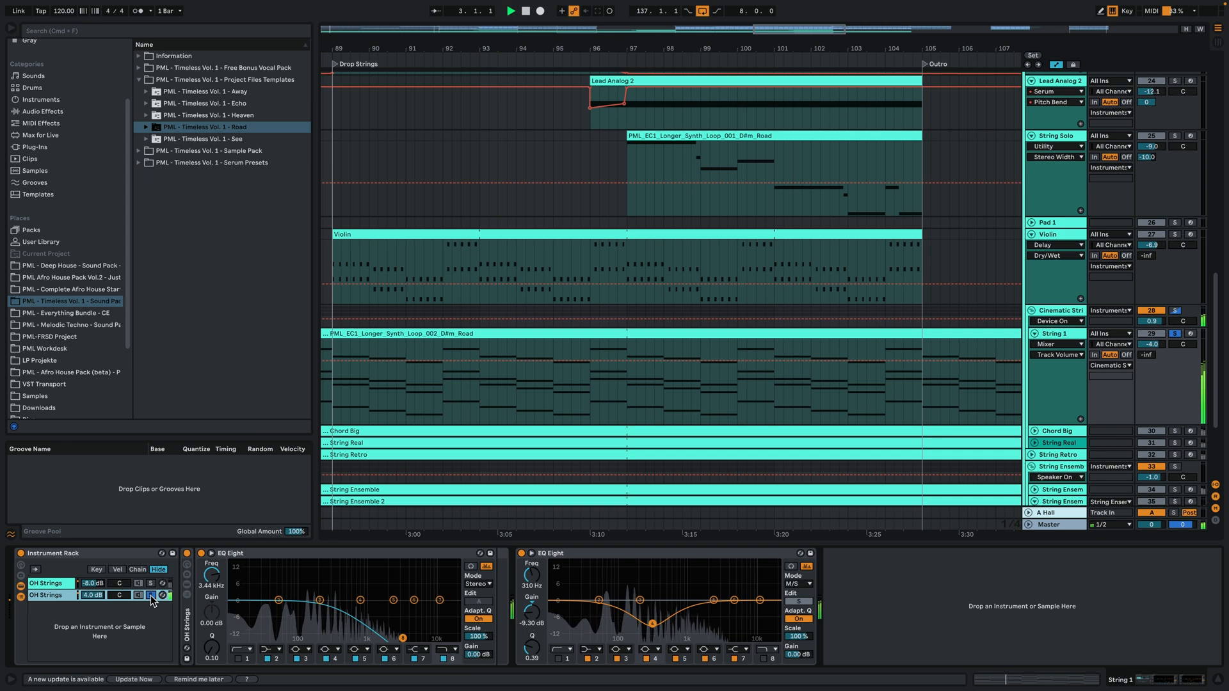
key("space")
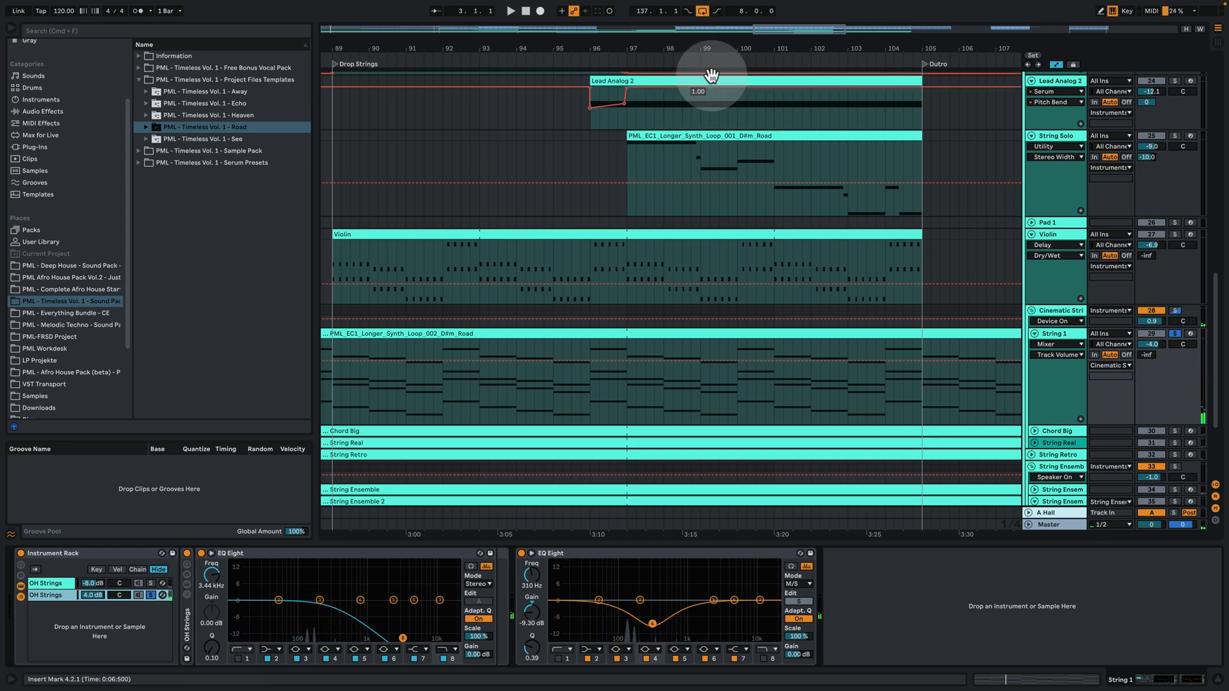
Unfold and enlarge the Chord Big track, solo it, and play it from 97.1.1.
left_click_drag(730, 47, 730, 29)
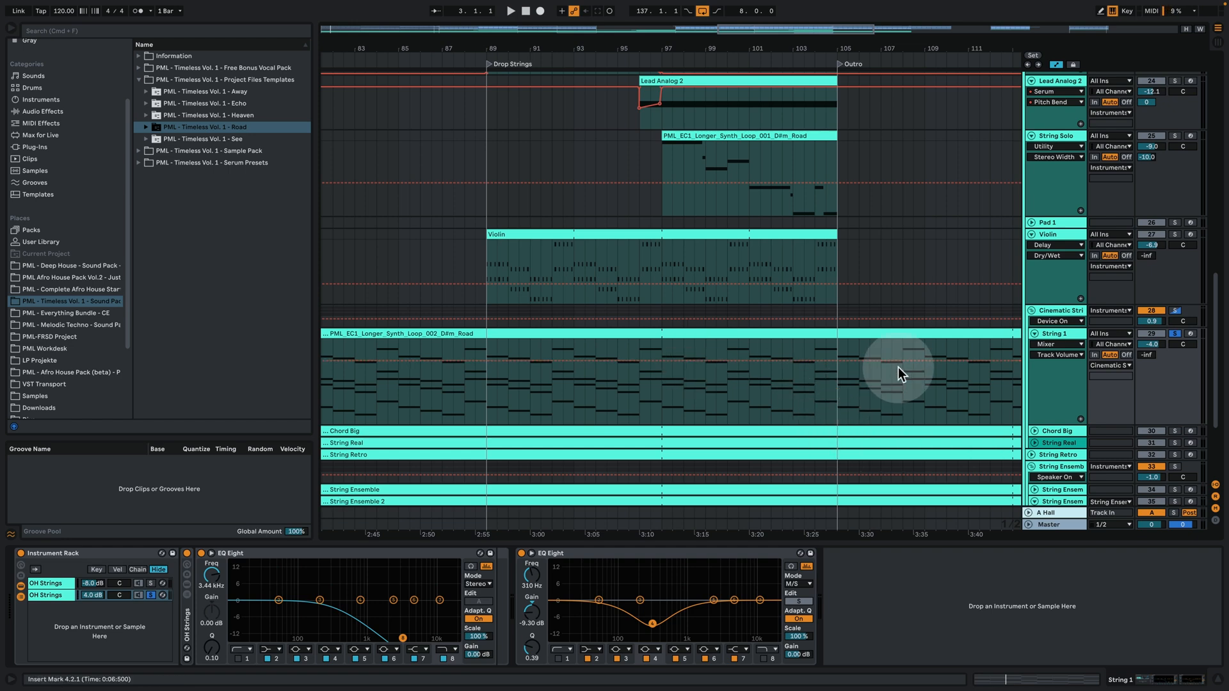
left_click(1033, 430)
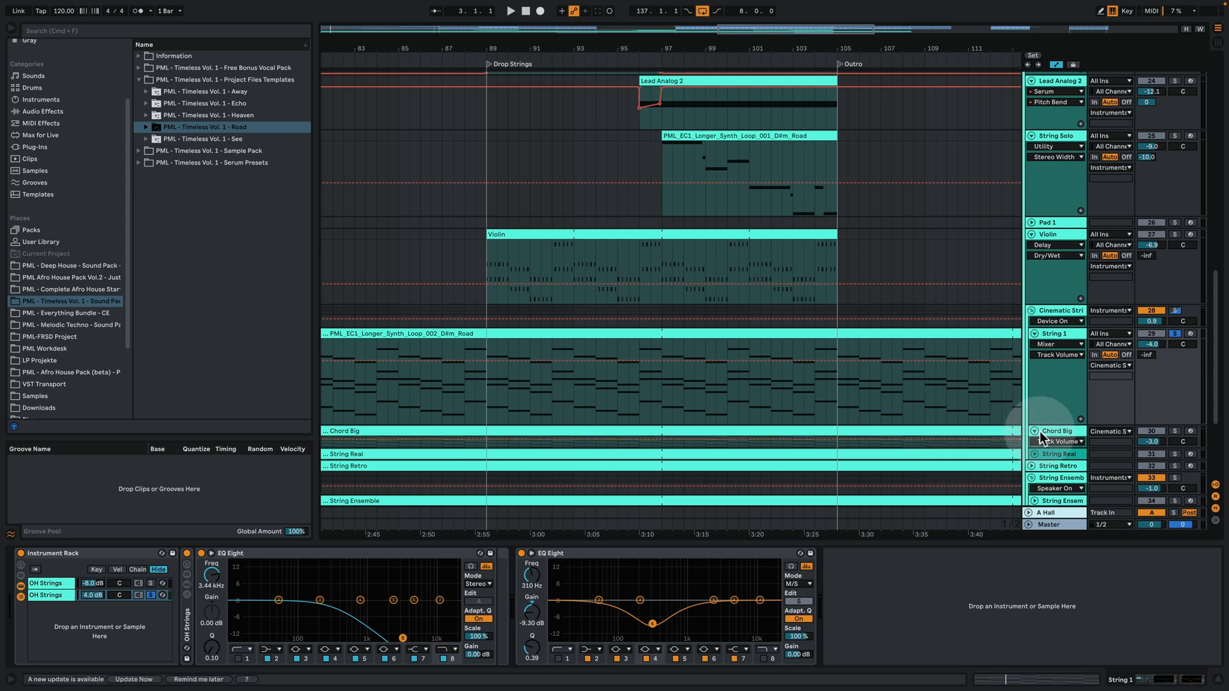
left_click_drag(1065, 447, 1057, 498)
scroll(1125, 349, "down", 4)
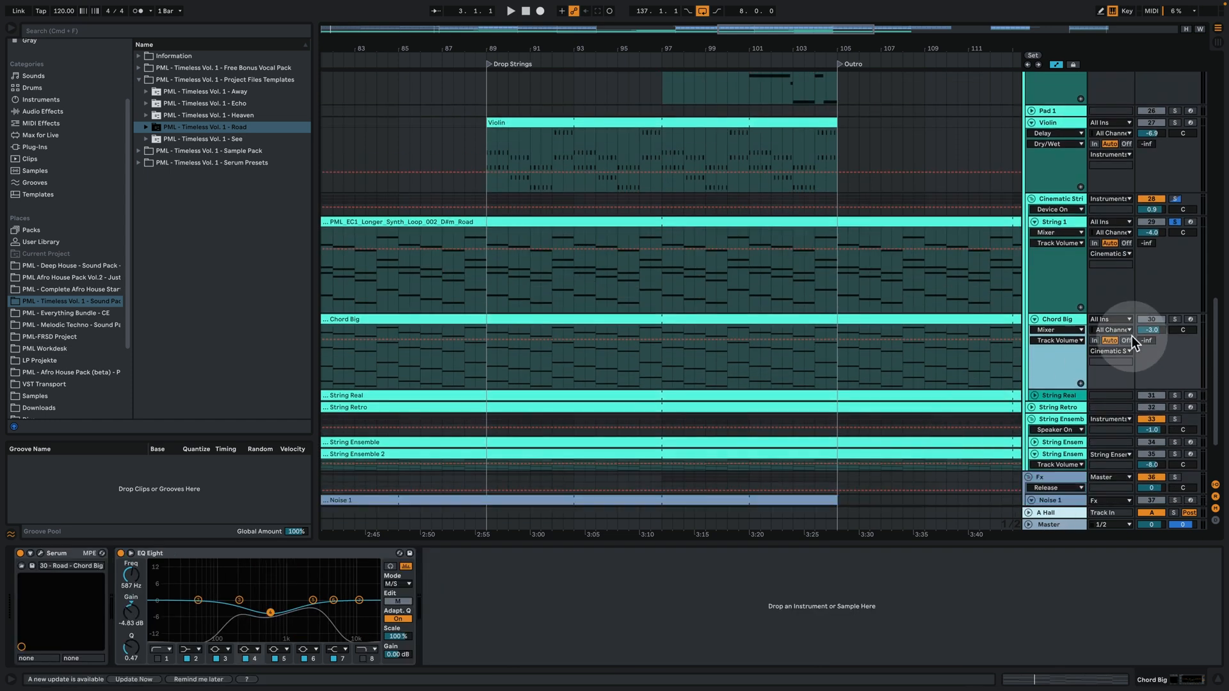
left_click(1174, 318)
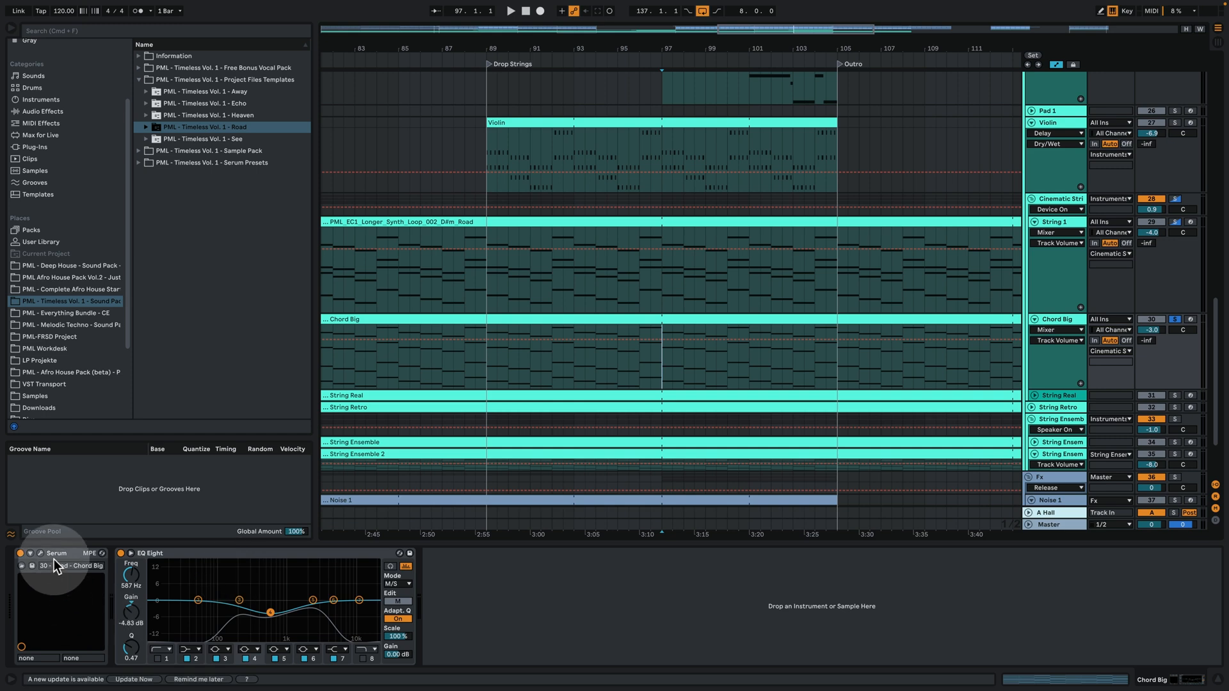
key("space")
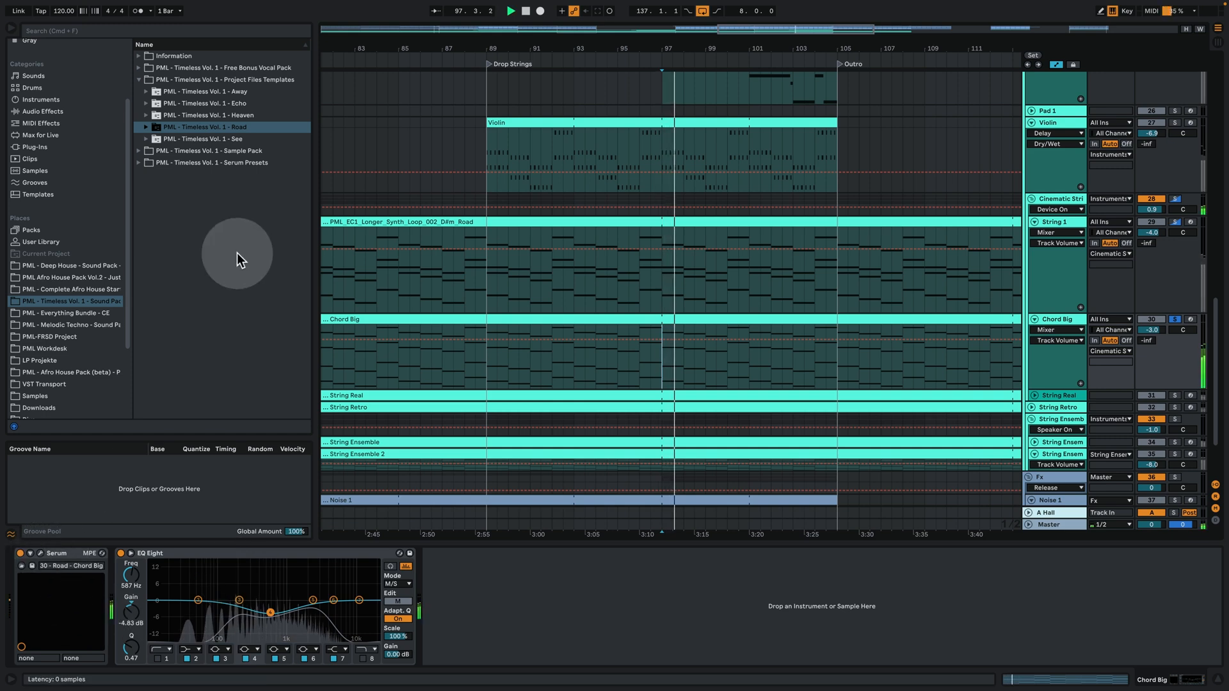
Open Chord Big's Serum patch and examine its oscillators and the matrix routing of LFO 1 and LFO 2 to warp during playback.
key("super+alt+p")
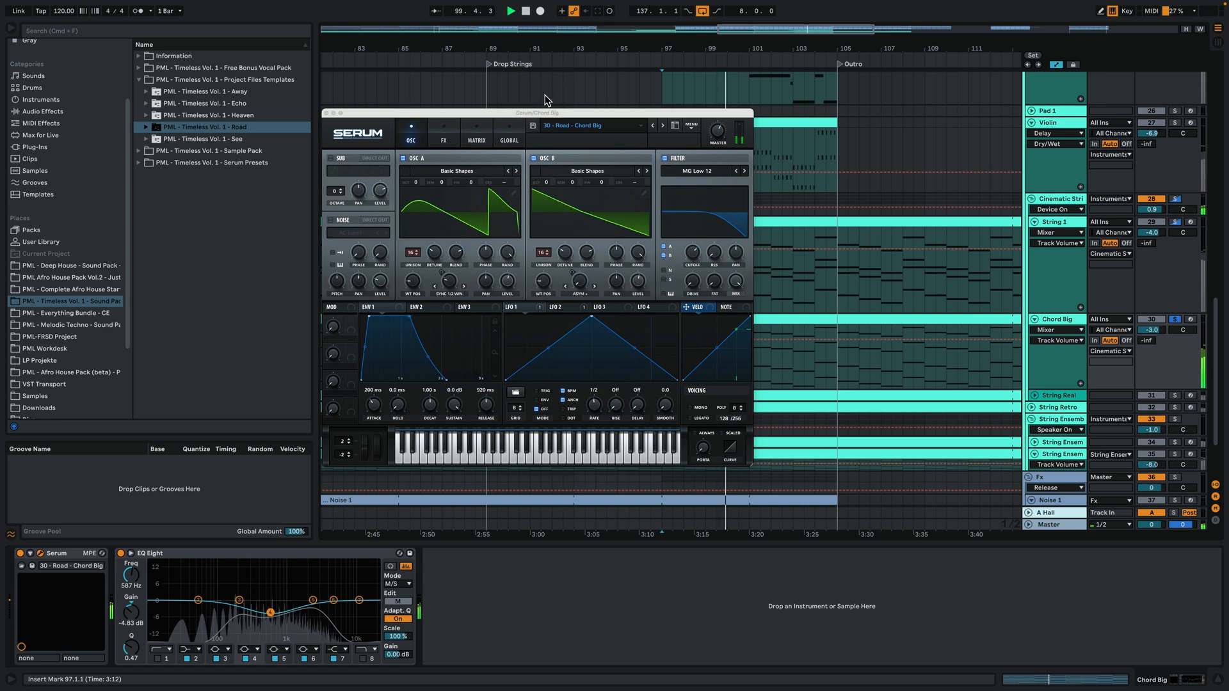
left_click(457, 294)
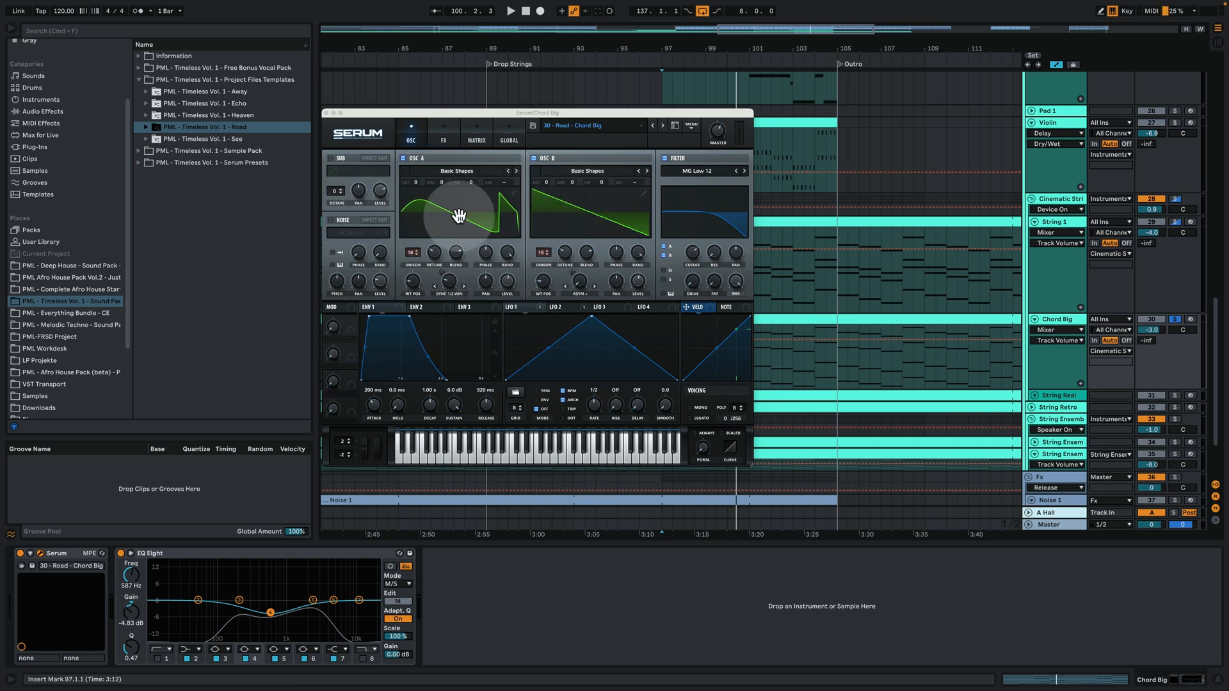
key("space")
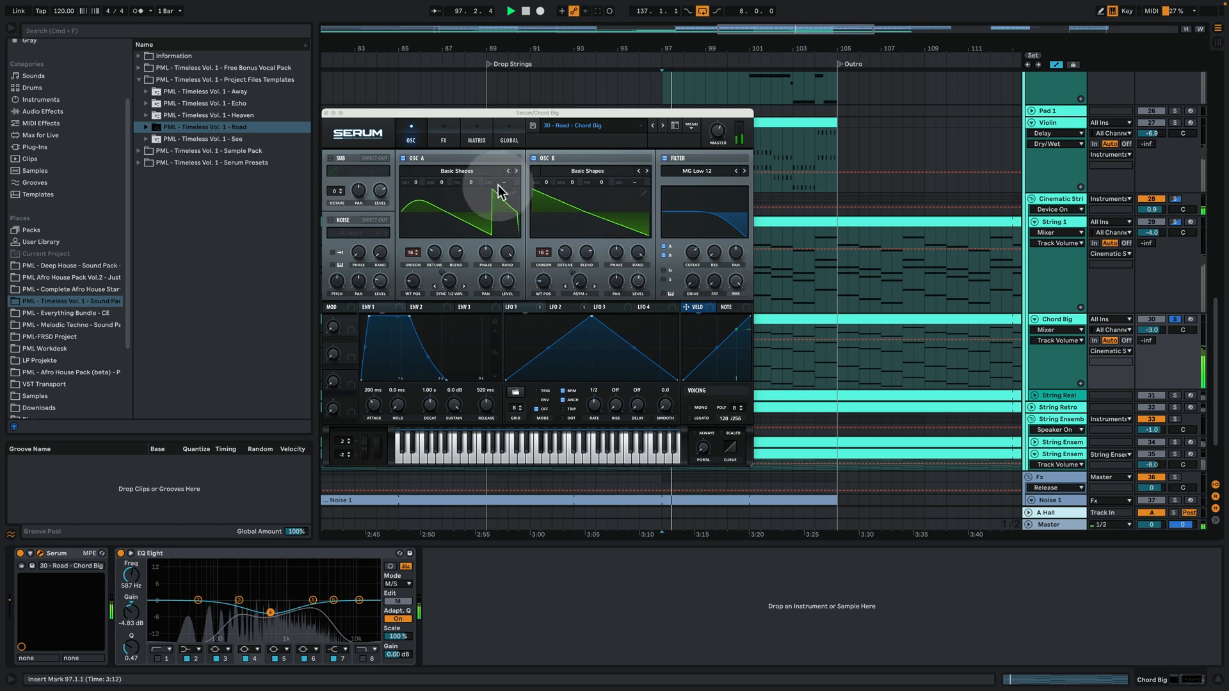
left_click(466, 128)
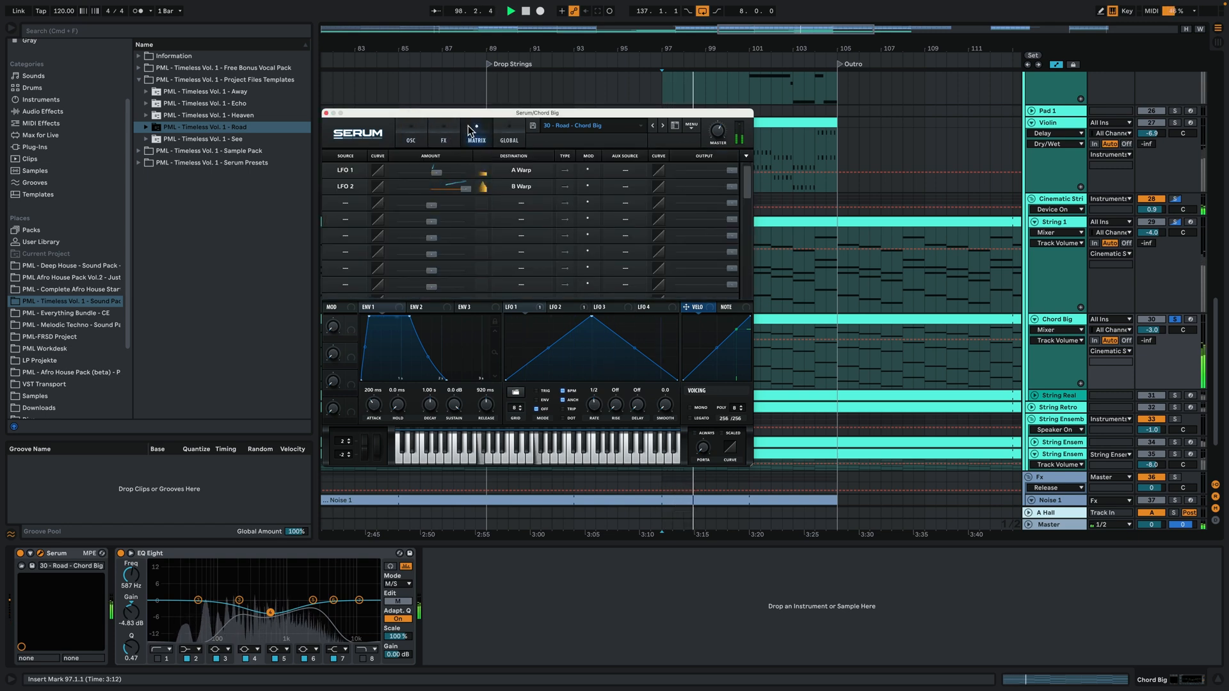
left_click(411, 135)
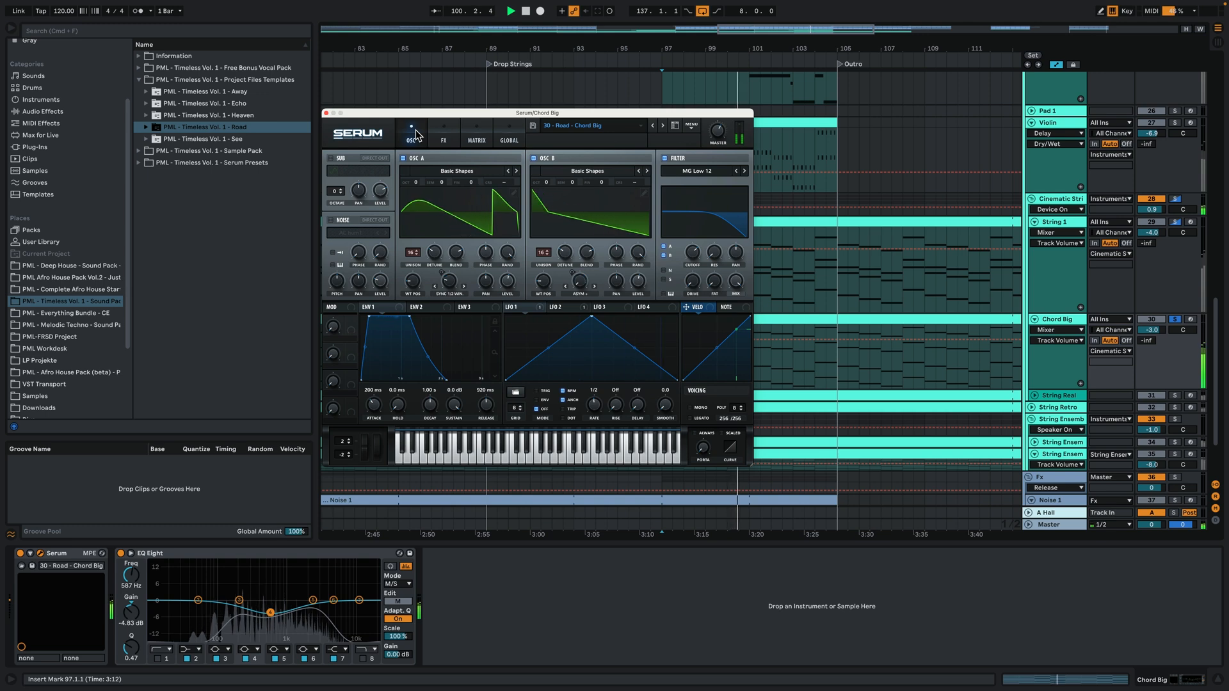
key("space")
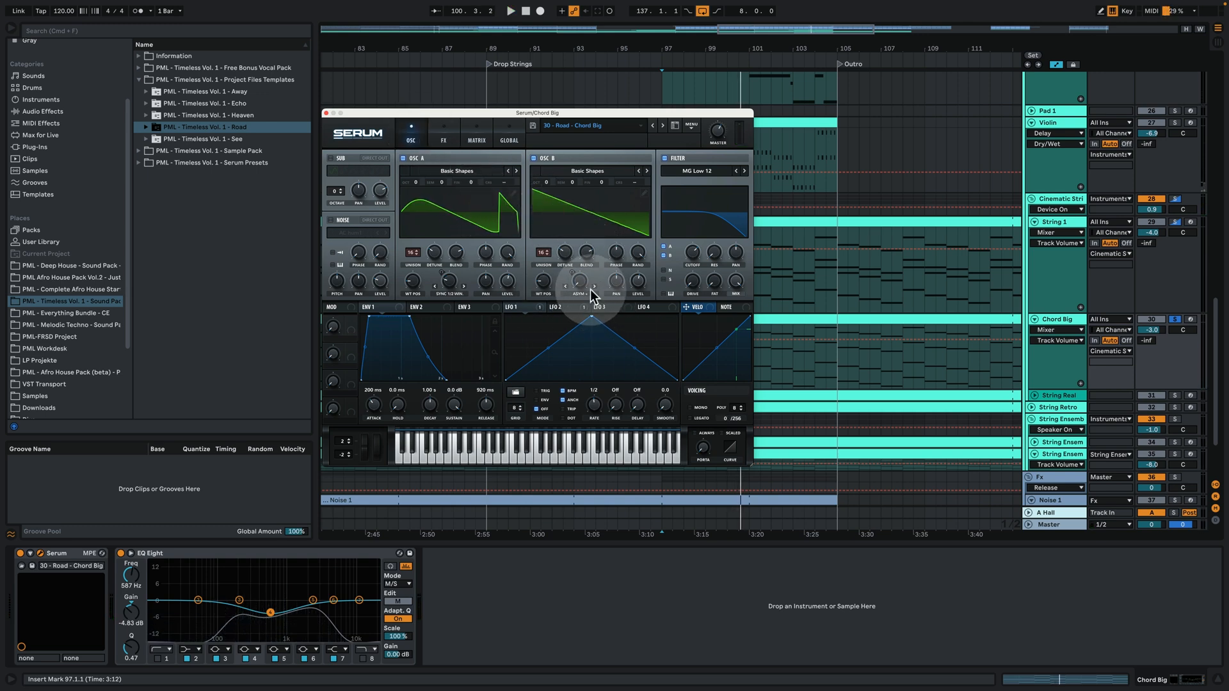
Unfold, solo and enlarge the String Real track, and play it from 89.1.1 at Drop Strings.
left_click_drag(573, 113, 275, 48)
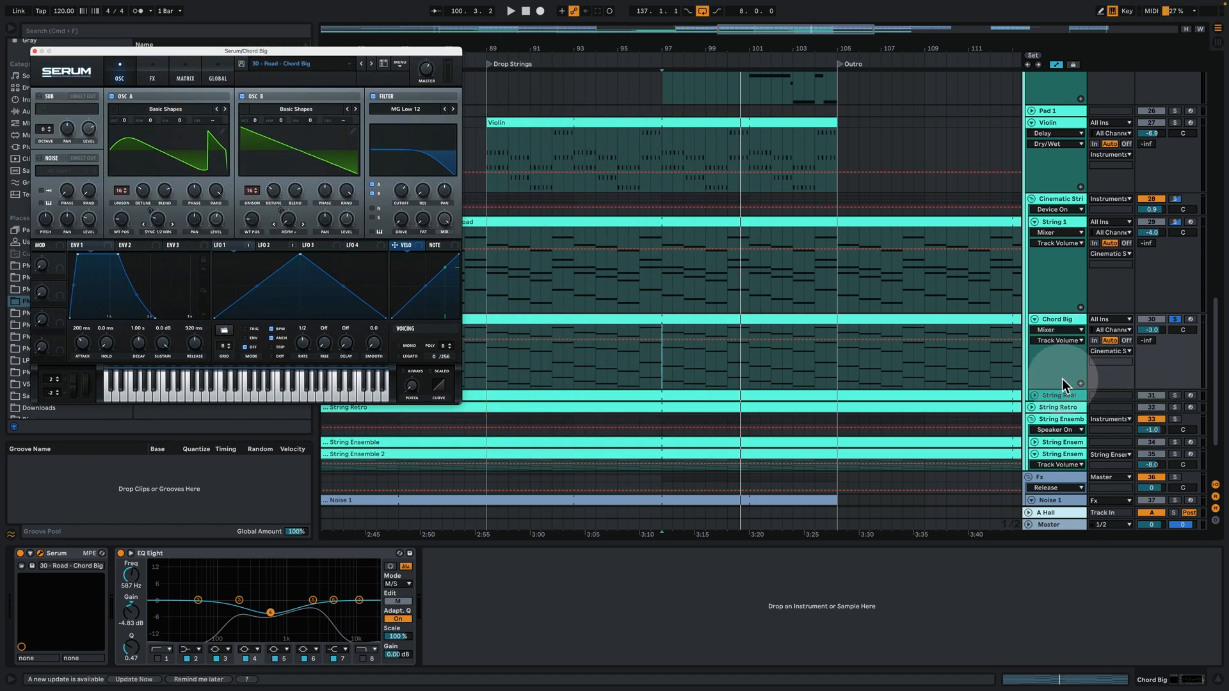
left_click(1033, 396)
left_click(1175, 396)
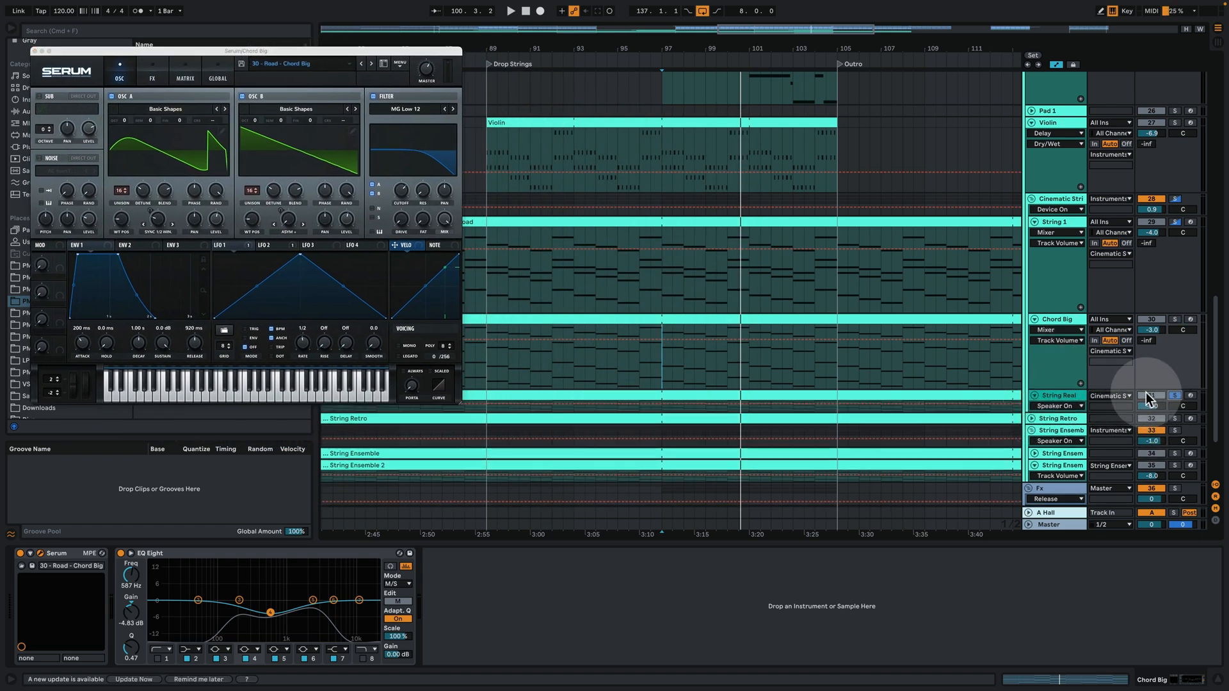
left_click(1065, 403)
left_click_drag(1064, 410, 1060, 462)
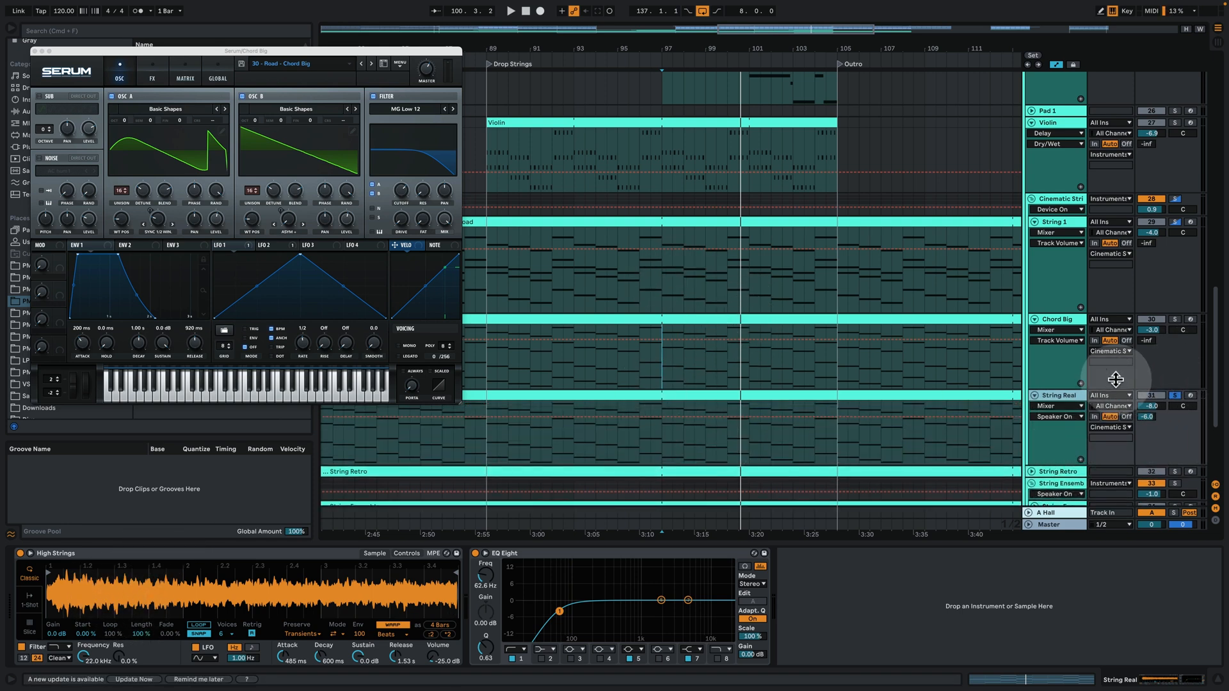
left_click(693, 421)
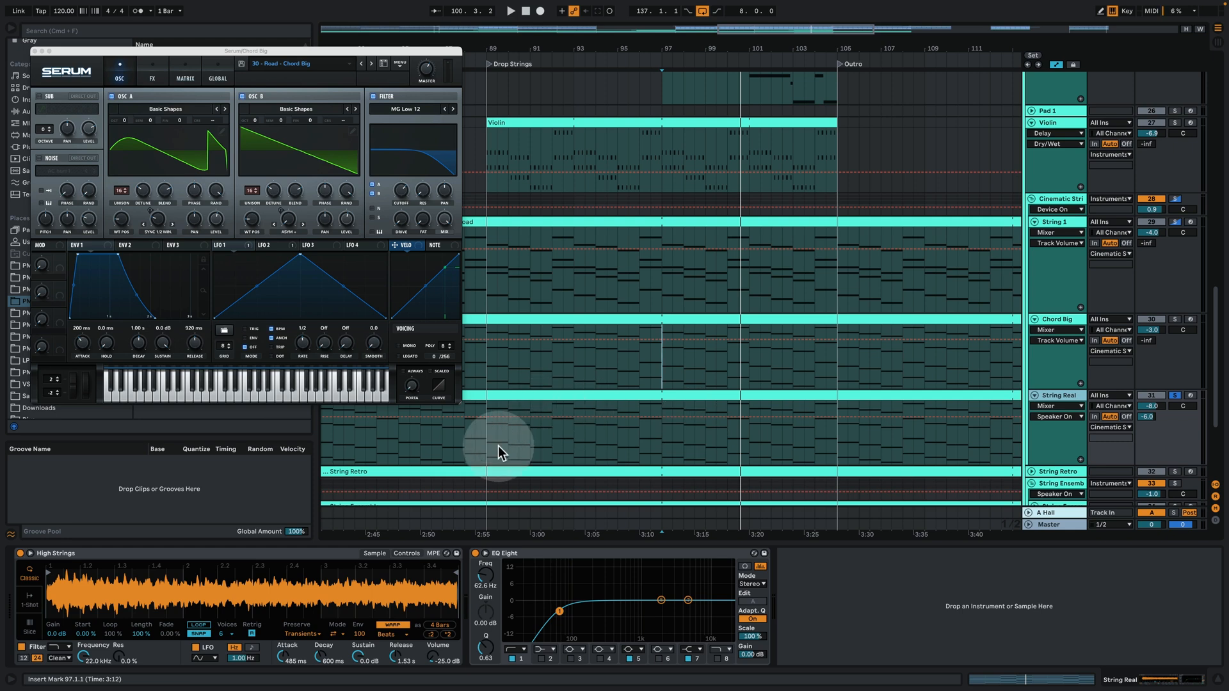
key("space")
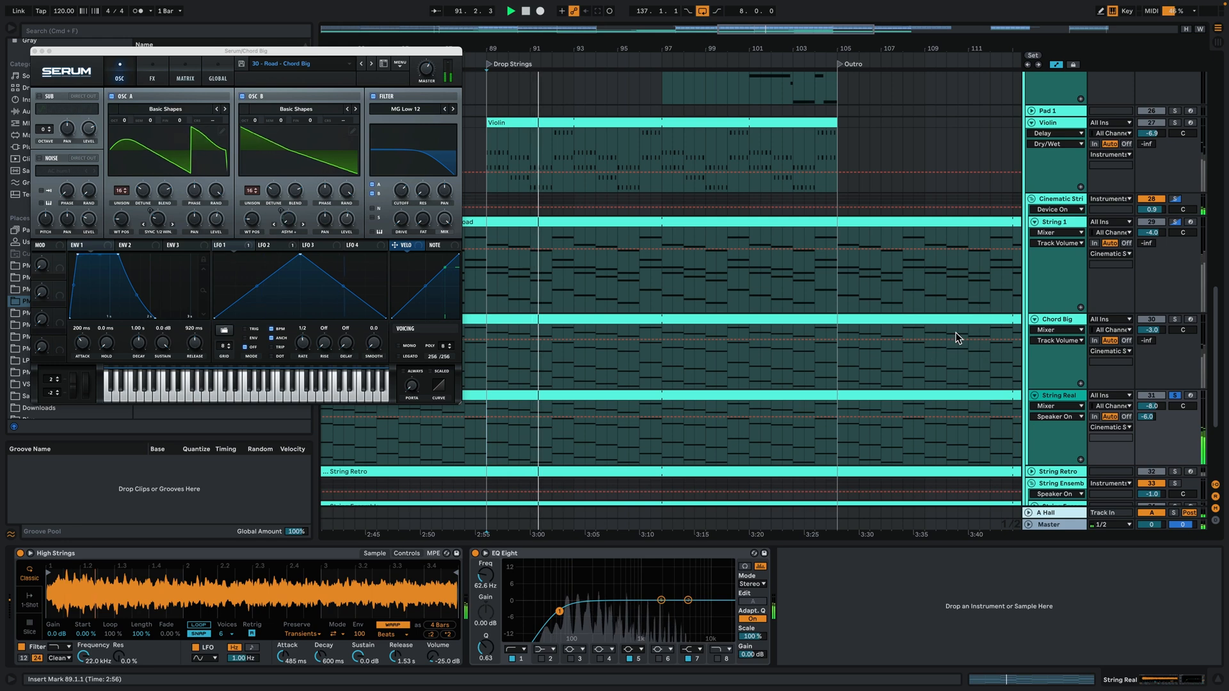
Unfold, solo and enlarge the String Retro track, and place the playback start at 89.1.1.
scroll(851, 422, "down", 4)
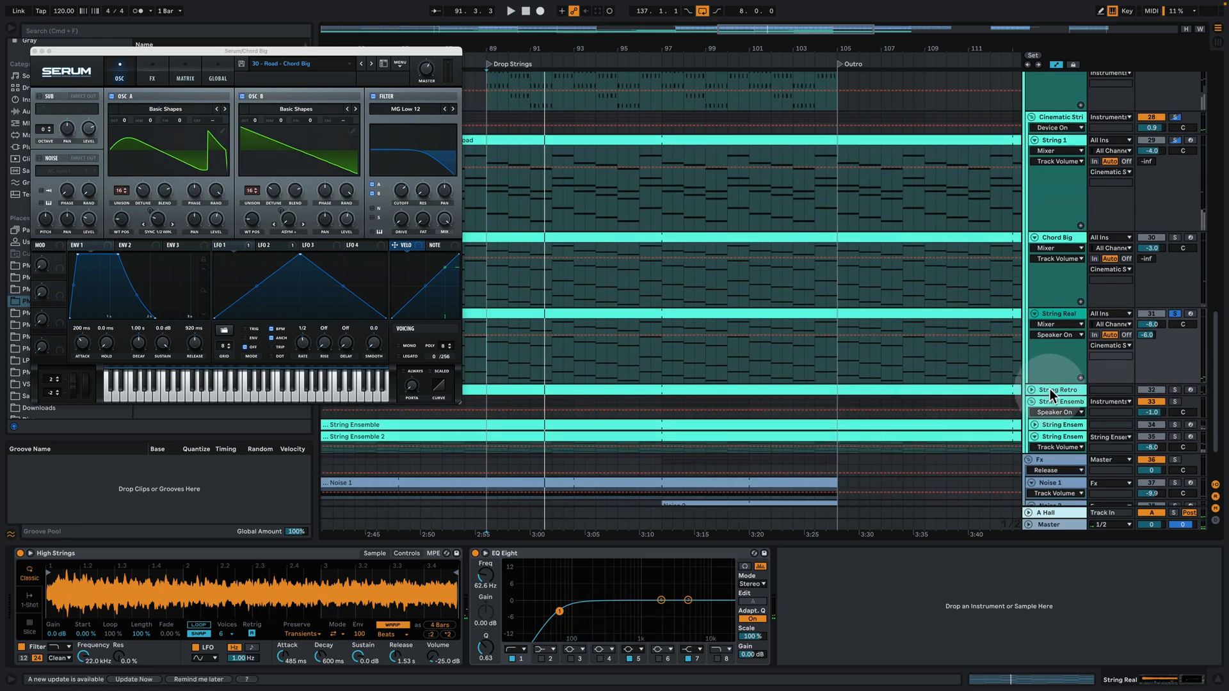
left_click(1031, 389)
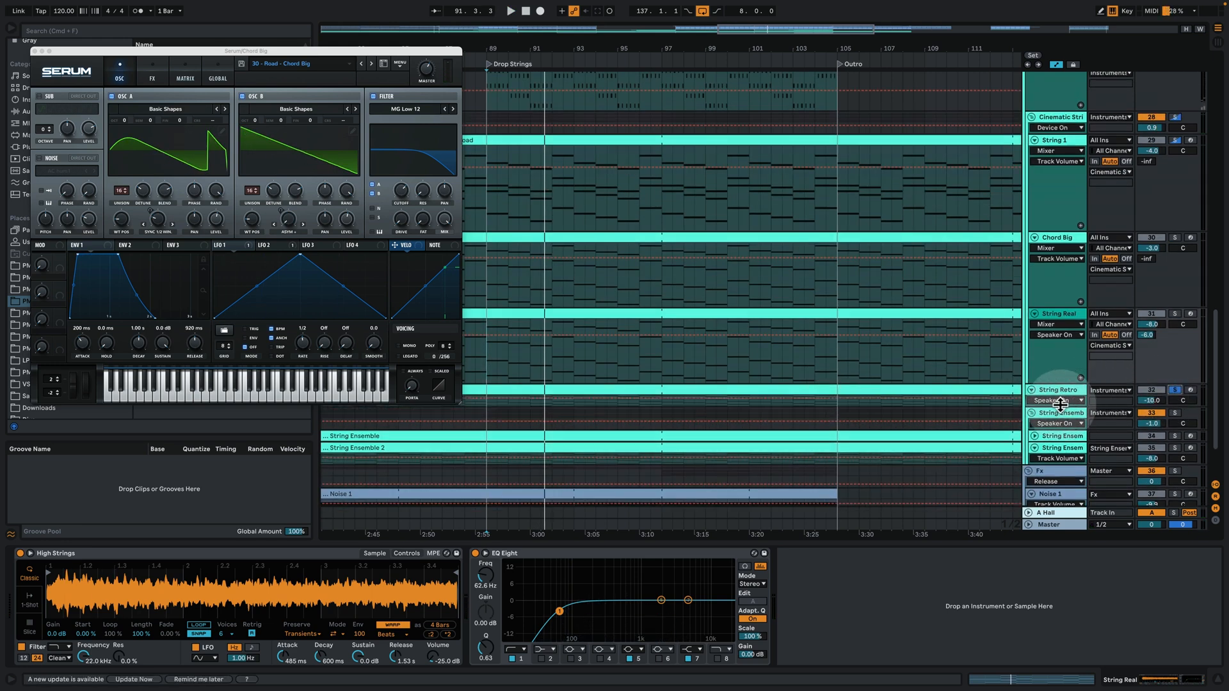
left_click_drag(1061, 403, 1062, 458)
left_click(470, 447)
left_click(488, 443)
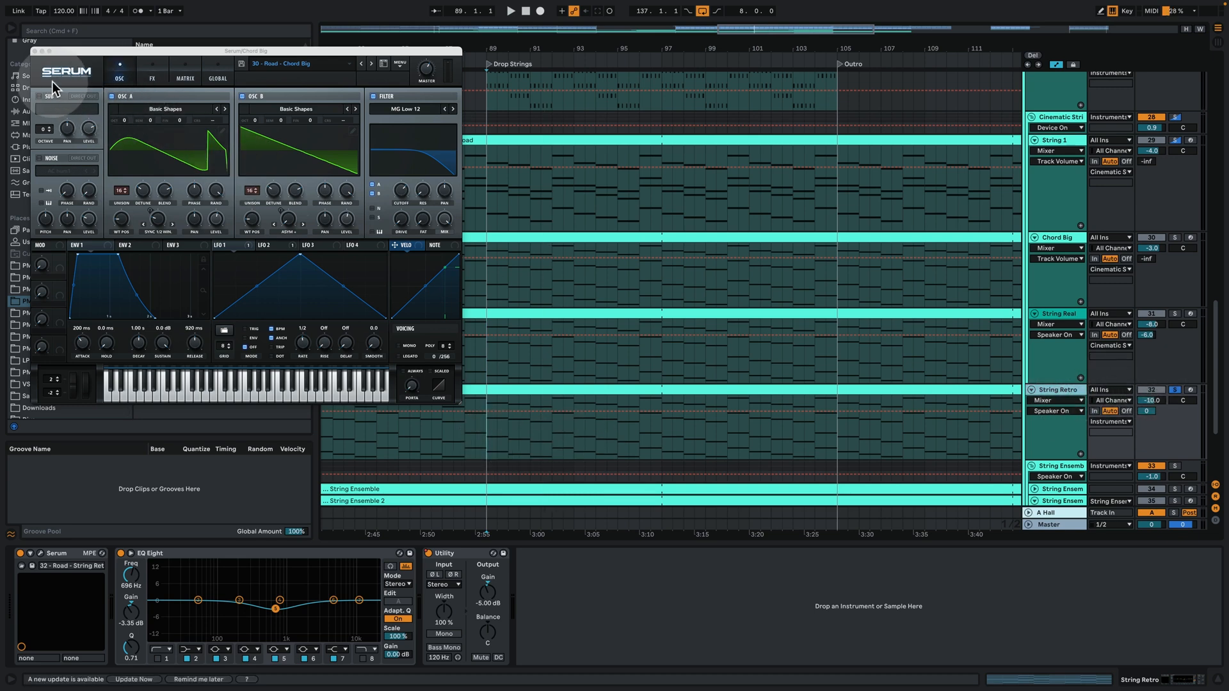
Close Chord Big's Serum window, open String Retro's Serum patch and watch its wavetable movement during playback.
left_click(35, 51)
left_click(41, 555)
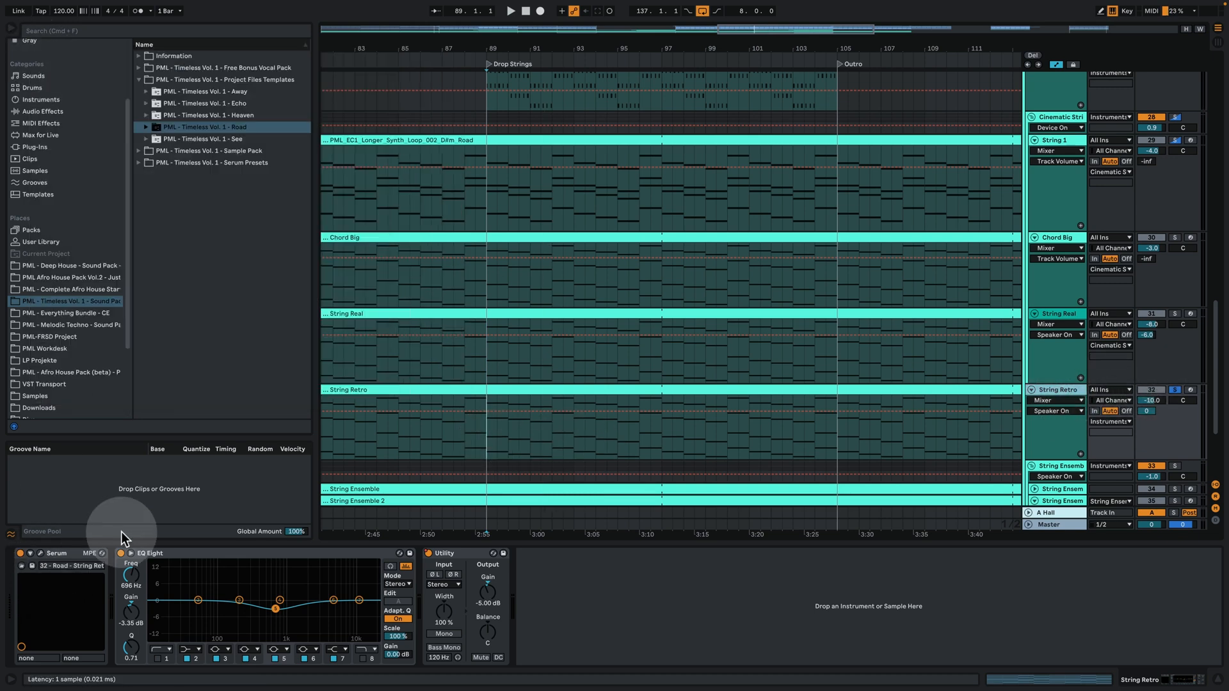
key("space")
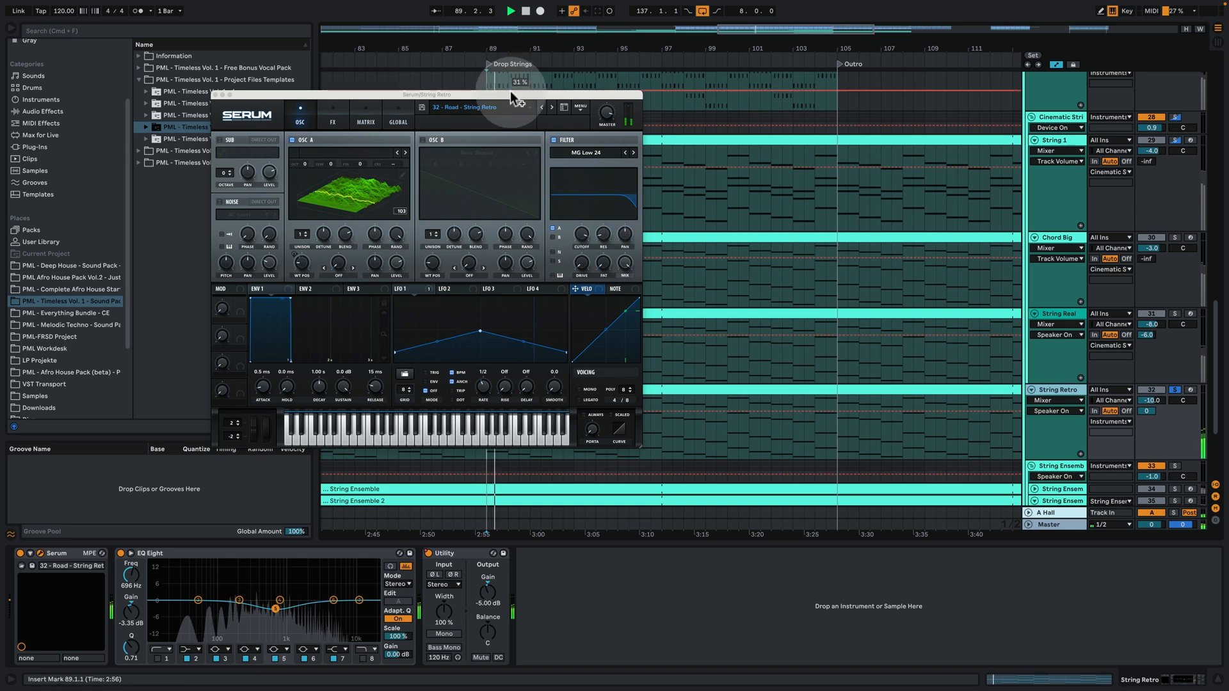
left_click_drag(510, 94, 324, 29)
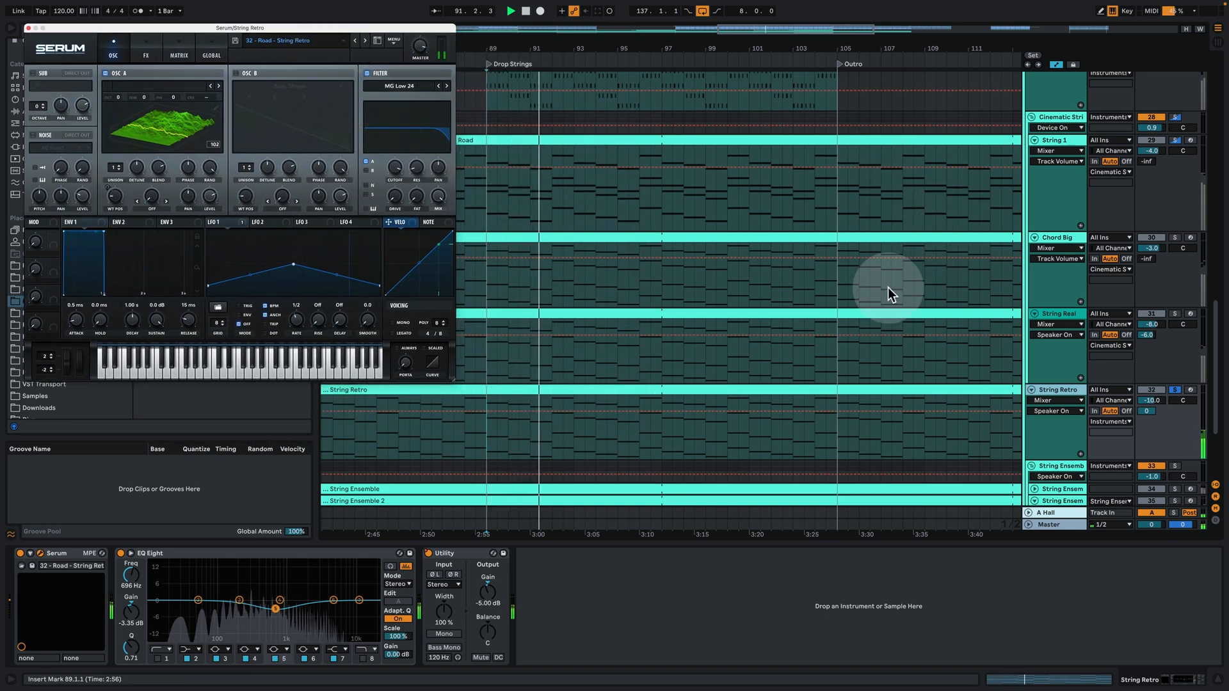
key("space")
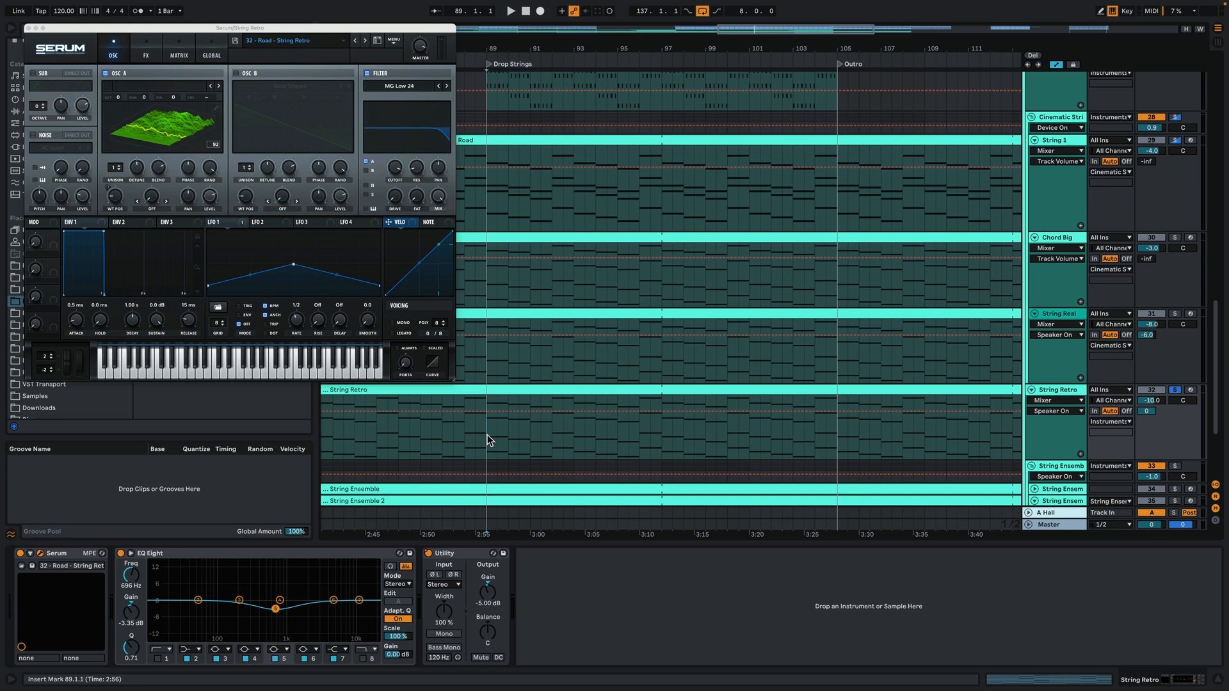
Replay String Retro from Drop Strings with its Serum patch in view, and close the Serum window.
key("space")
left_click(497, 442)
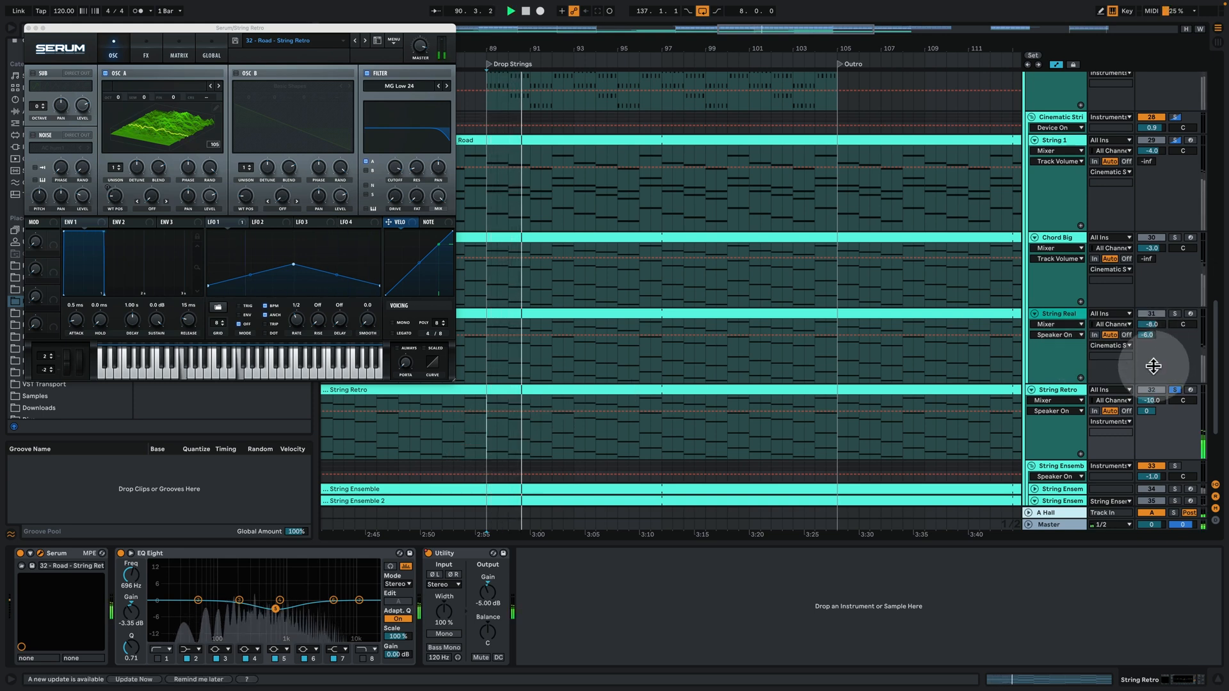
left_click(1155, 387)
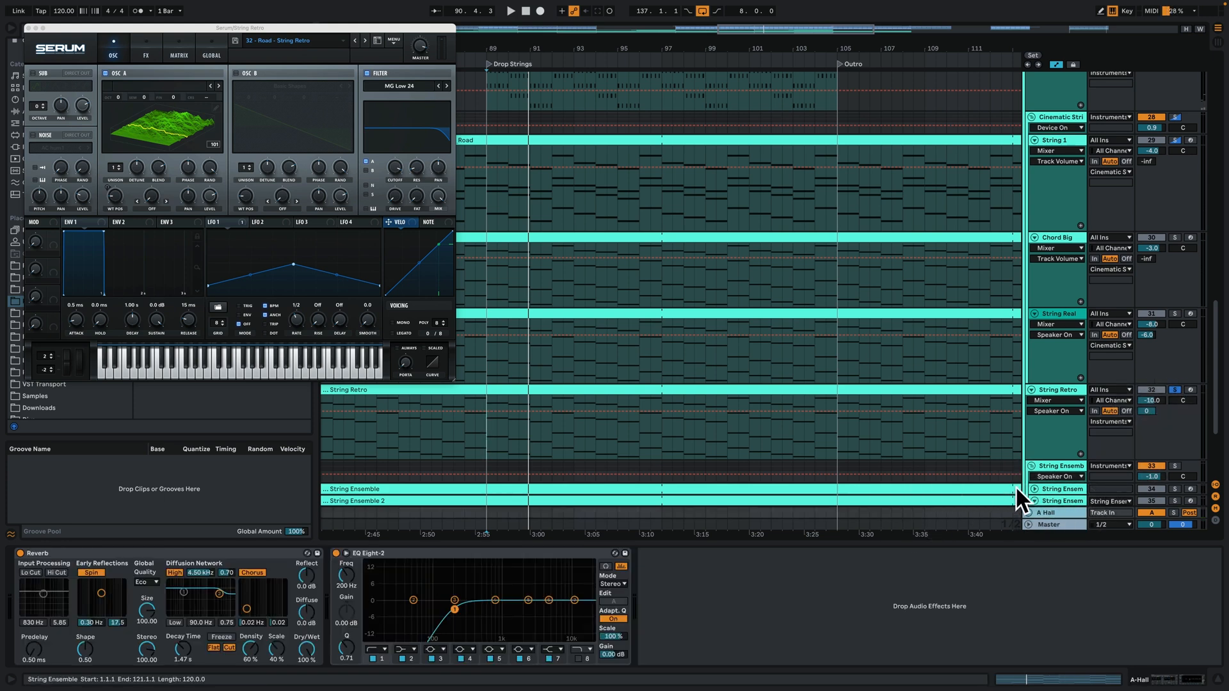
left_click(1056, 398)
key("space")
scroll(1050, 403, "down", 3)
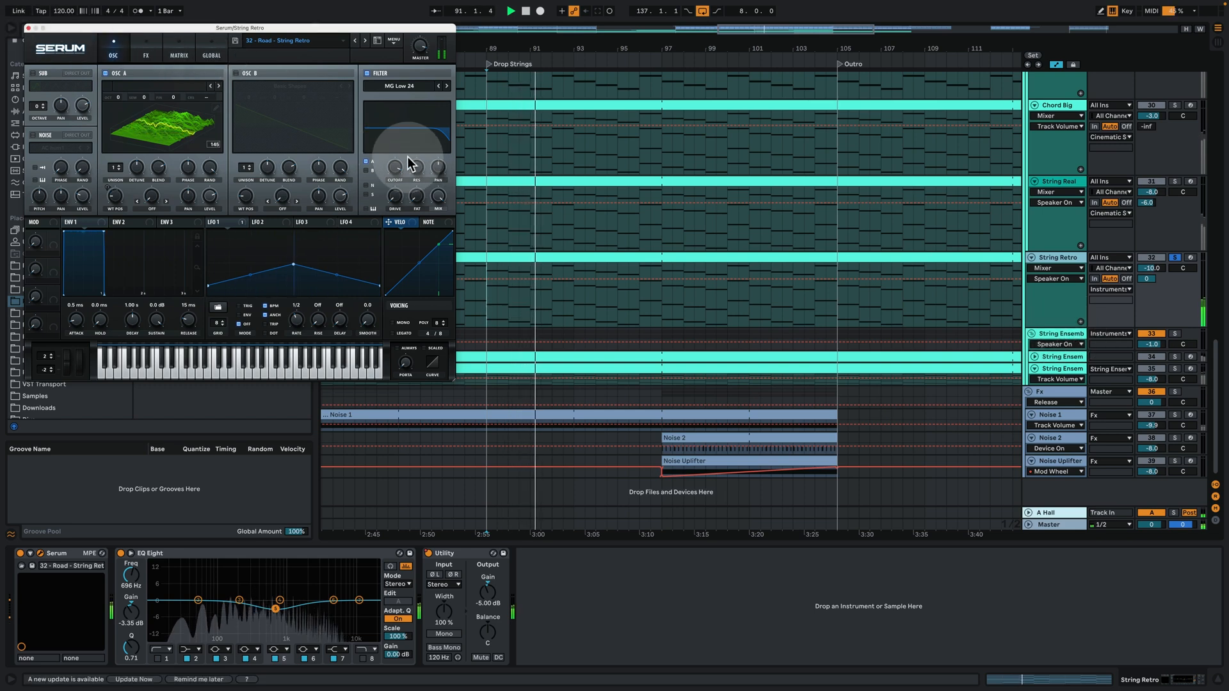
left_click(29, 27)
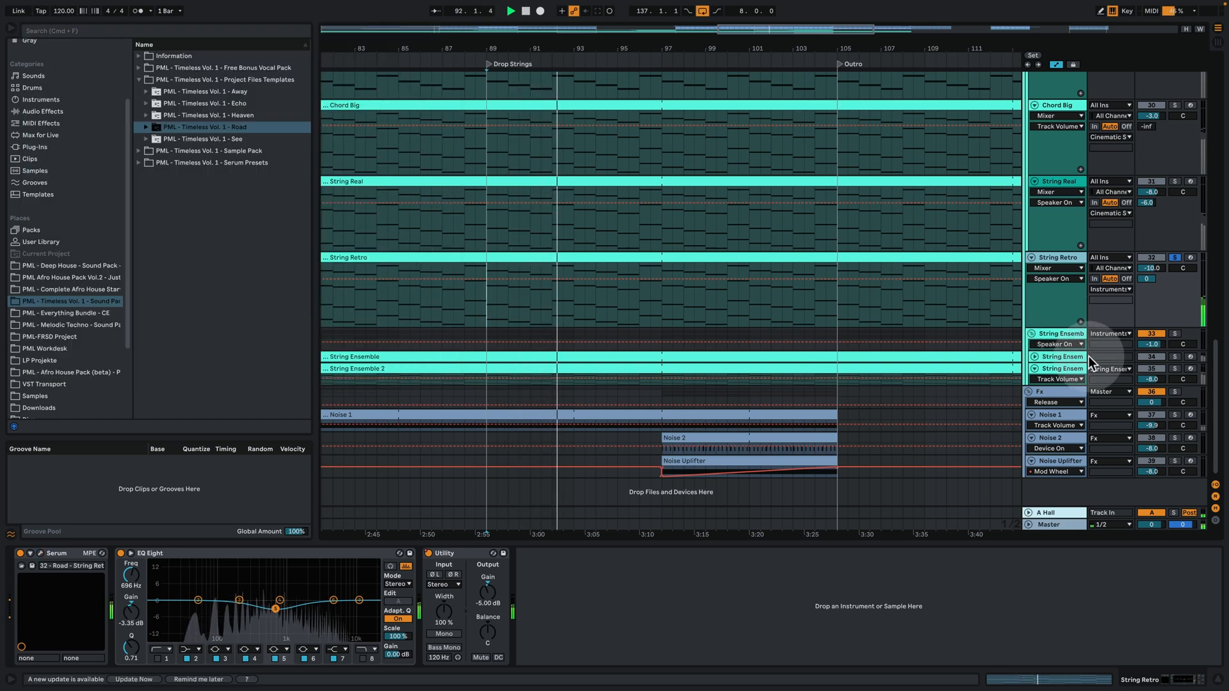
Unfold the first String Ensemble track and view the device chains of the String Ensemble group and its two tracks.
left_click(1030, 359)
left_click(1070, 333)
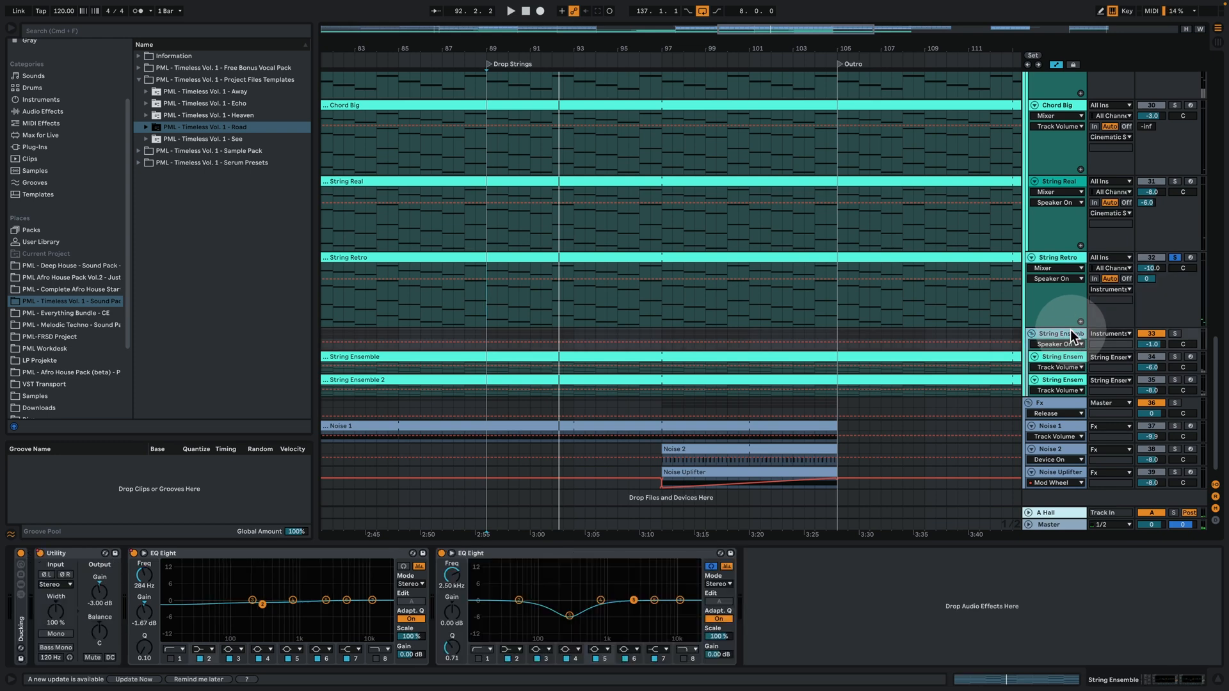
left_click(1065, 359)
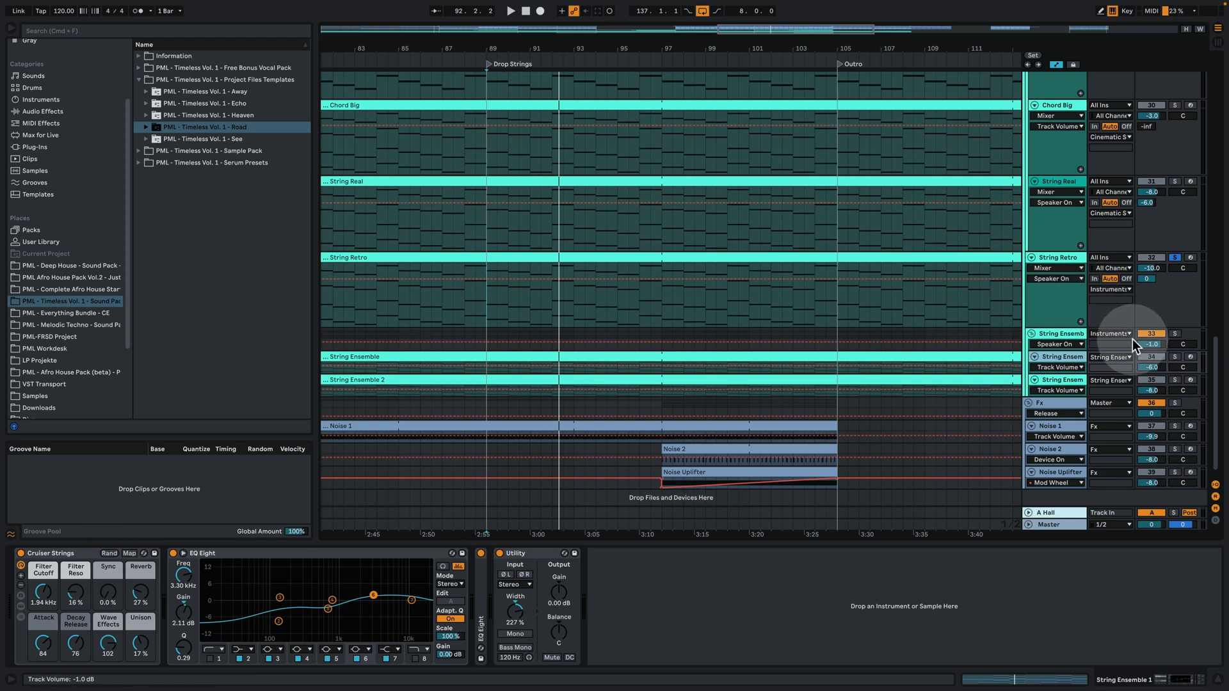
left_click(1074, 381)
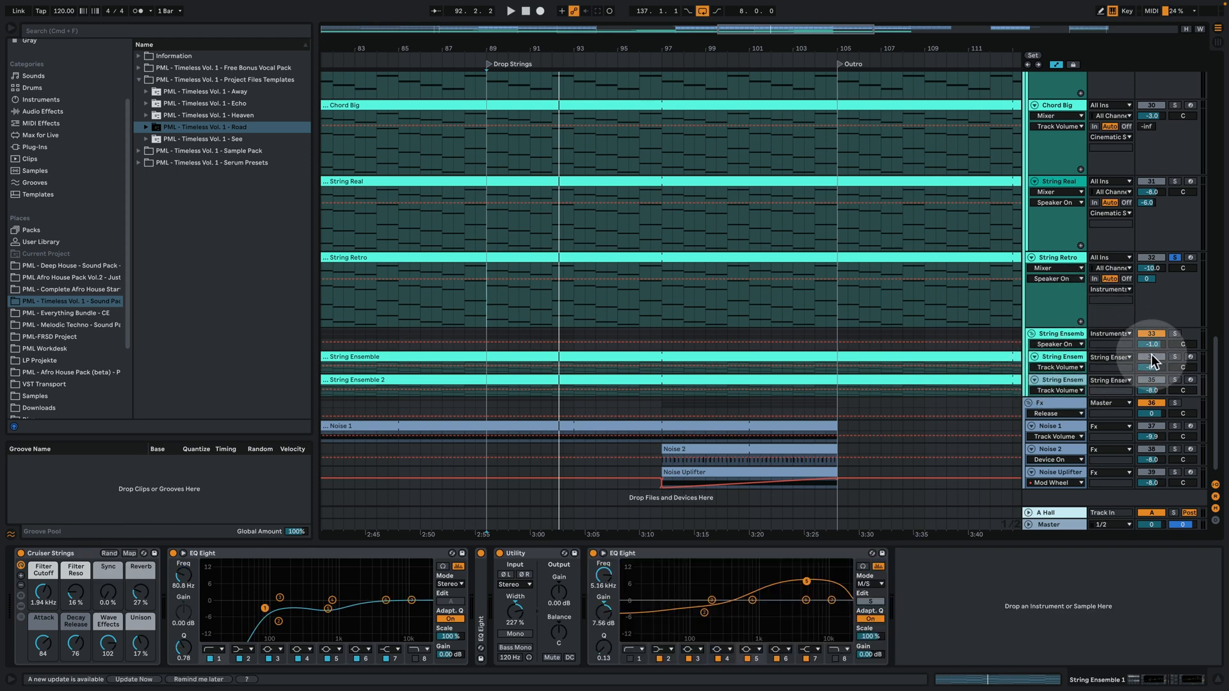
Solo the first String Ensemble track, enlarge it and play it from 89.1.1.
left_click(1170, 357)
key("space")
key("space")
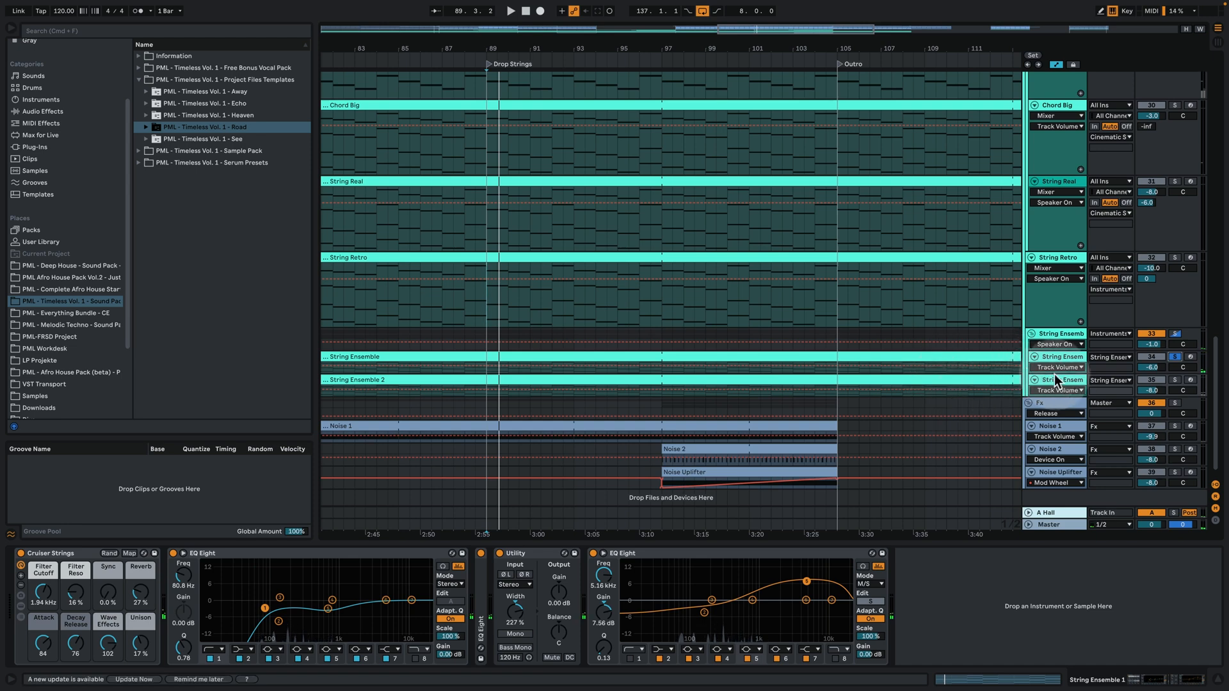
left_click_drag(1064, 373, 1063, 394)
scroll(1043, 355, "down", 1)
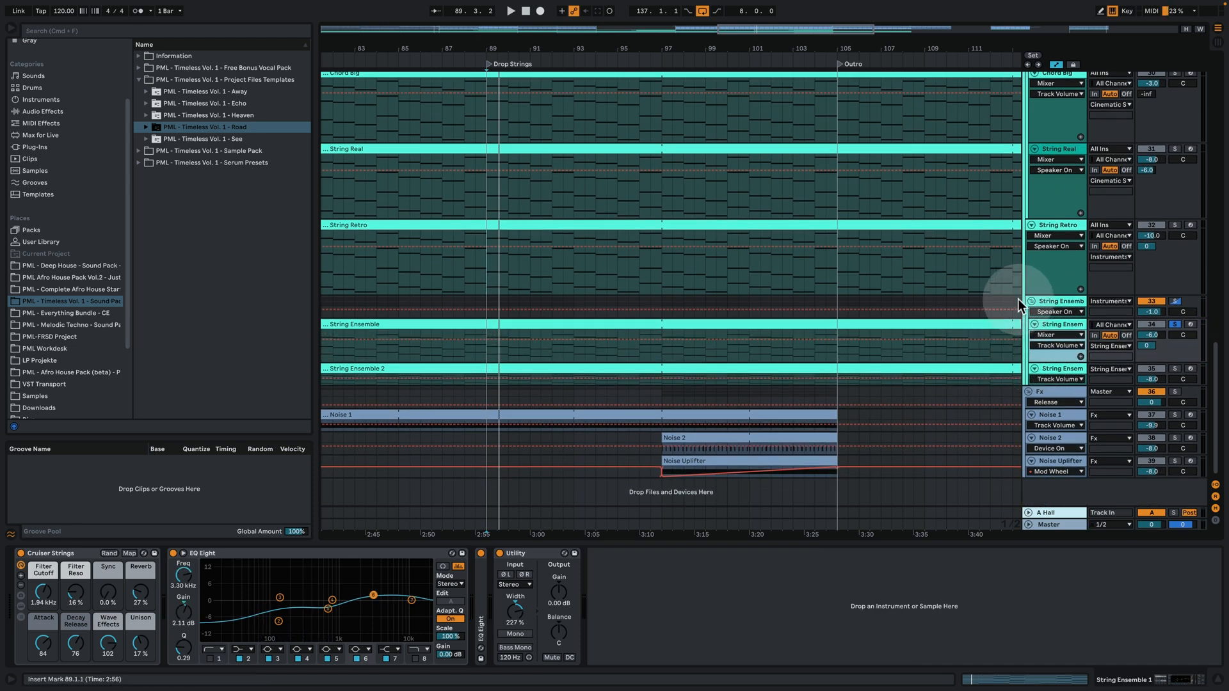
key("space")
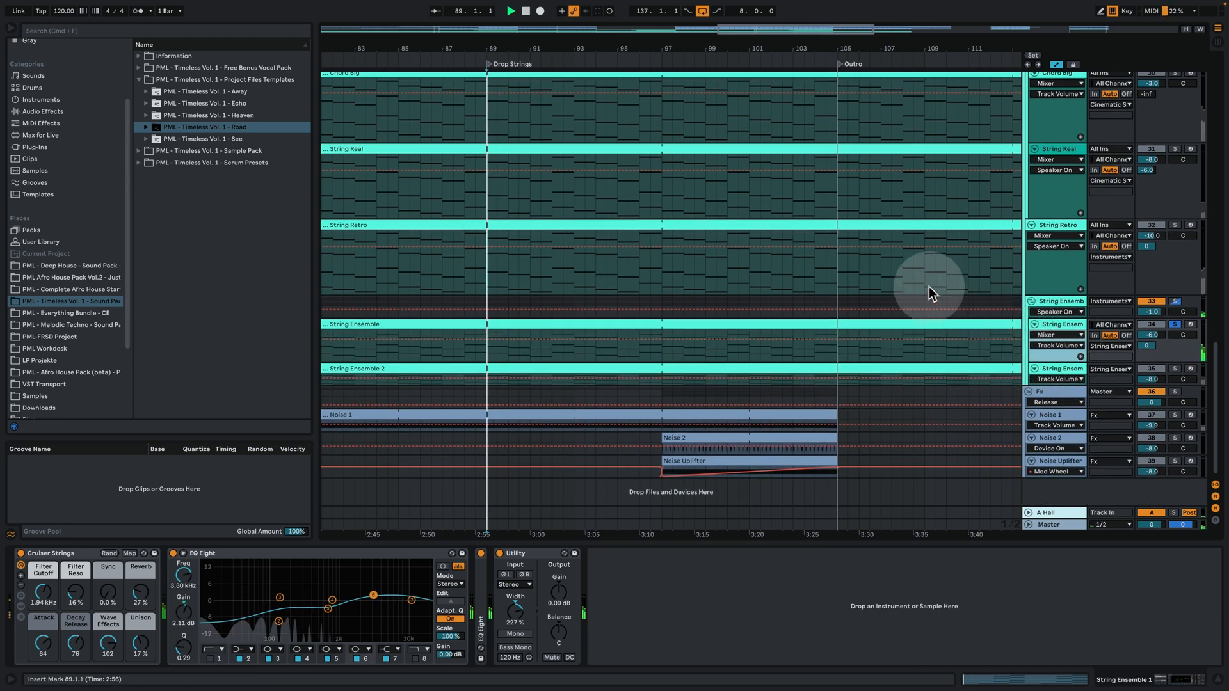
Open the String Ensemble clip and zoom in on its notes to examine the chords, then return to the arrangement.
double_click(563, 324)
left_click(295, 422)
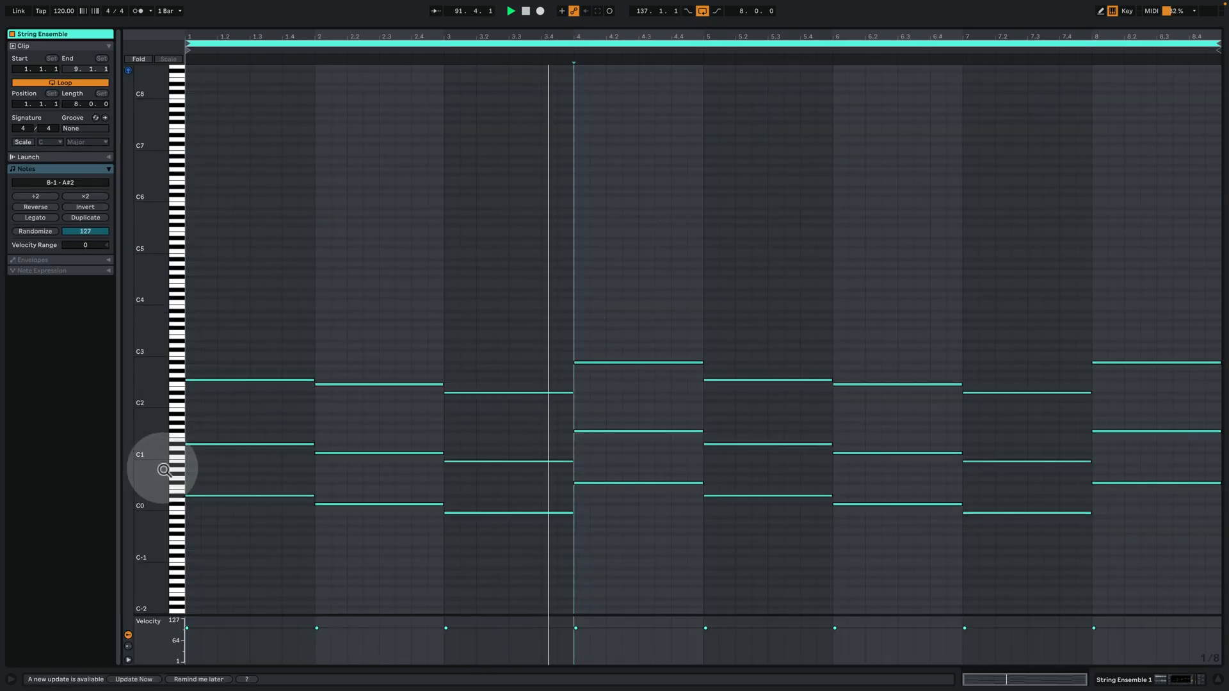
left_click_drag(163, 470, 243, 420)
key("space")
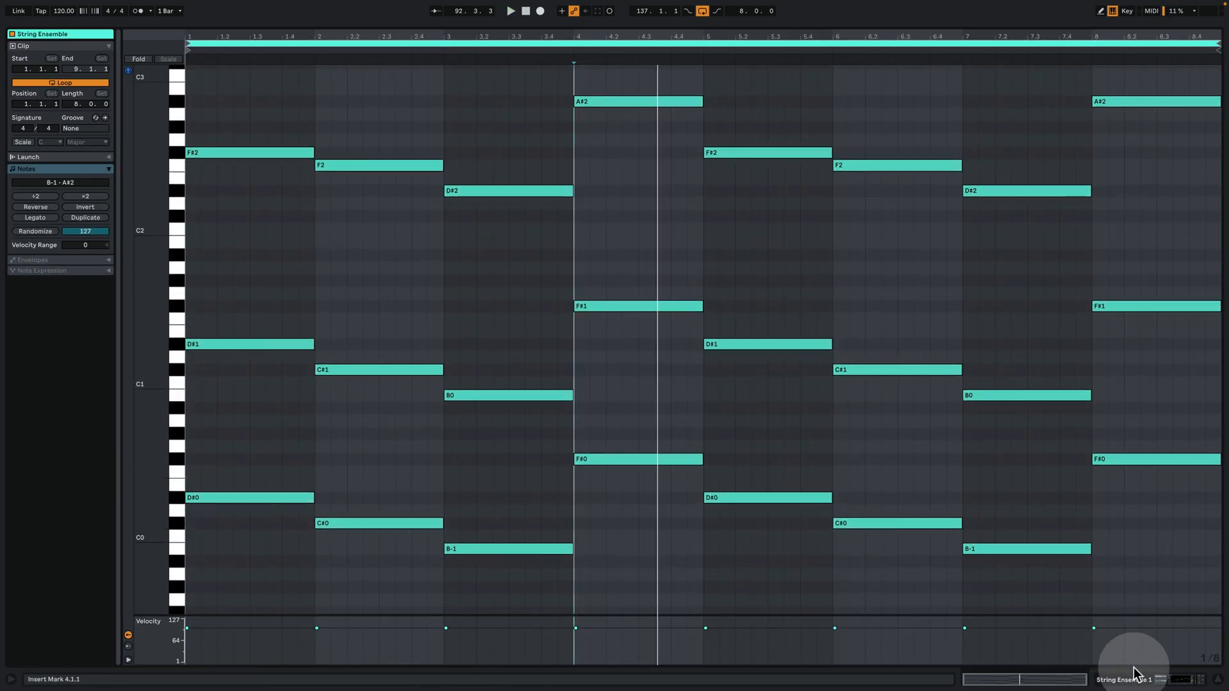
left_click(1137, 681)
Solo and enlarge the String Ensemble 2 track, and play it from 89.1.1.
left_click(1078, 369)
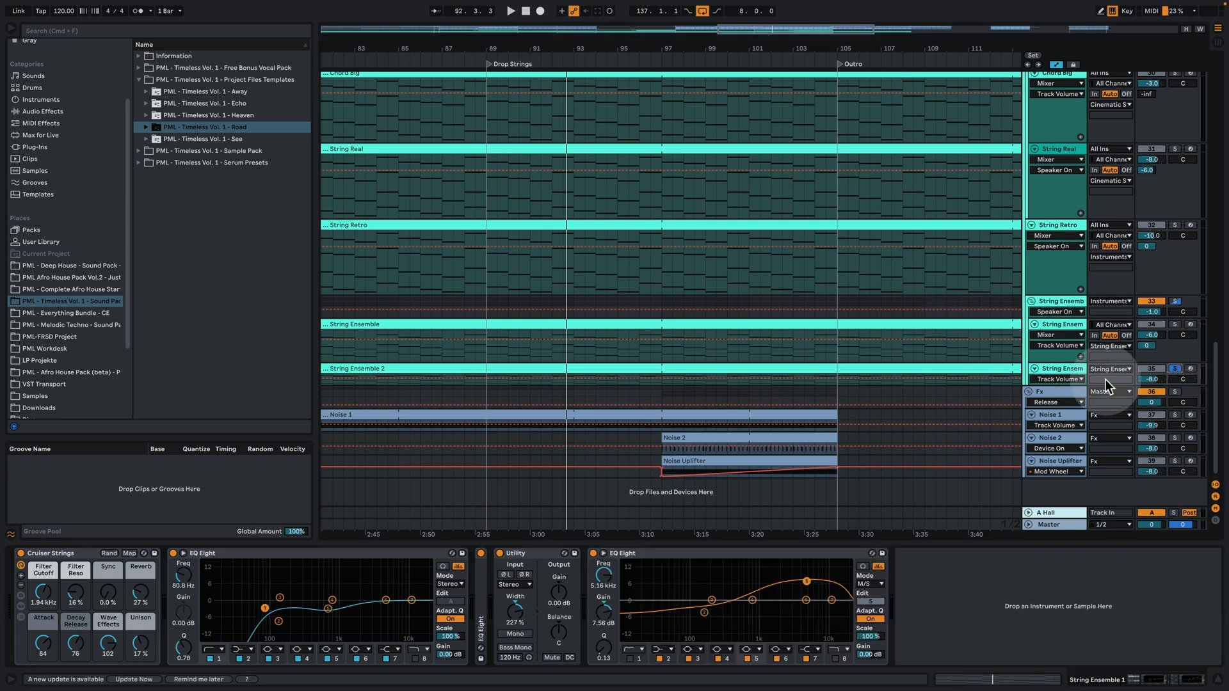
left_click_drag(1053, 384, 1067, 446)
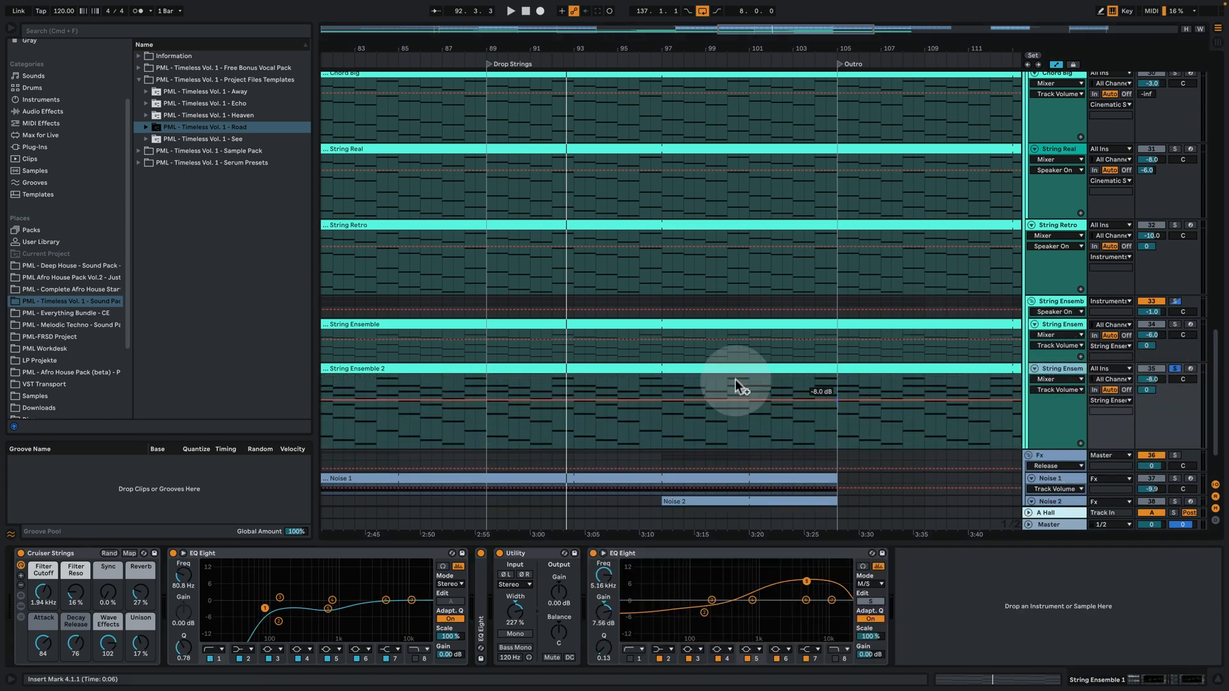
left_click(485, 421)
key("space")
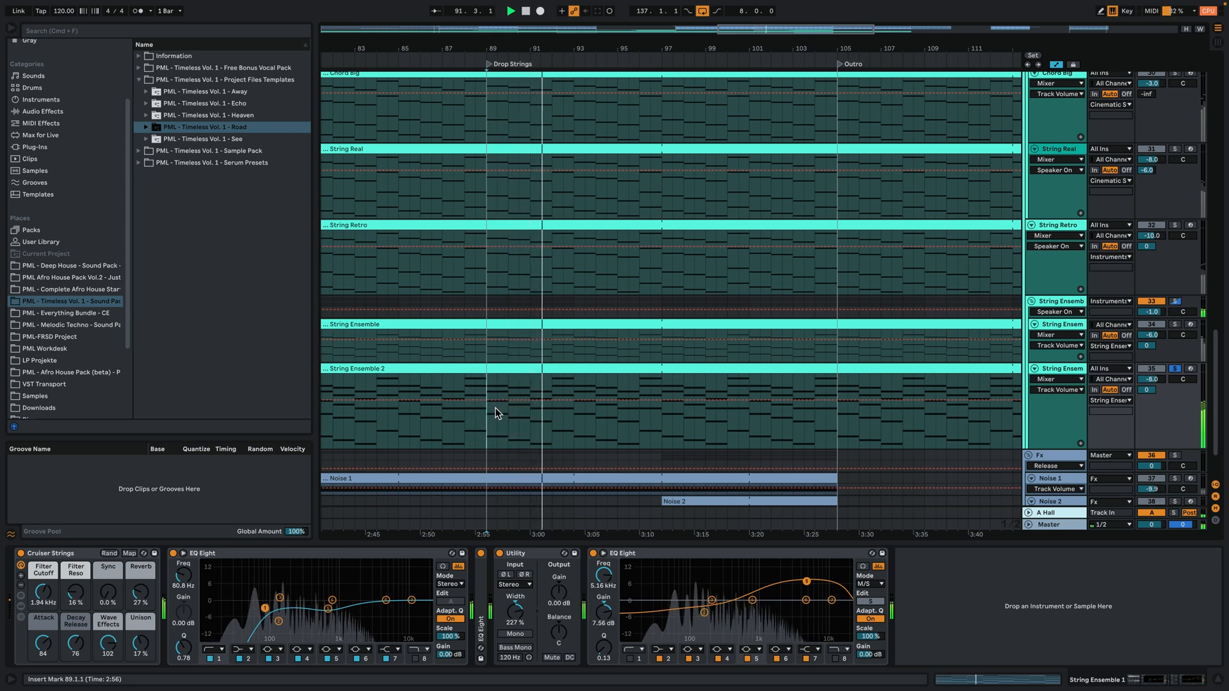
Examine the chord notes of the String Ensemble 2 clip up close and return to the arrangement.
double_click(548, 363)
left_click(574, 309)
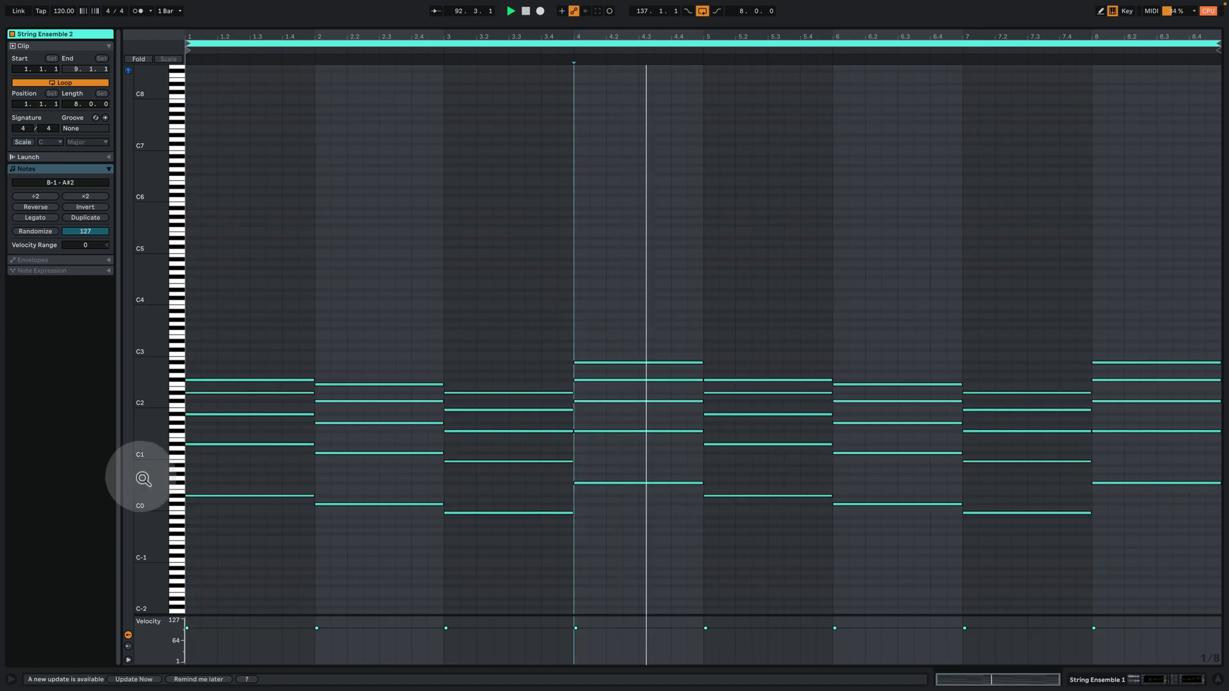
left_click_drag(143, 478, 149, 479)
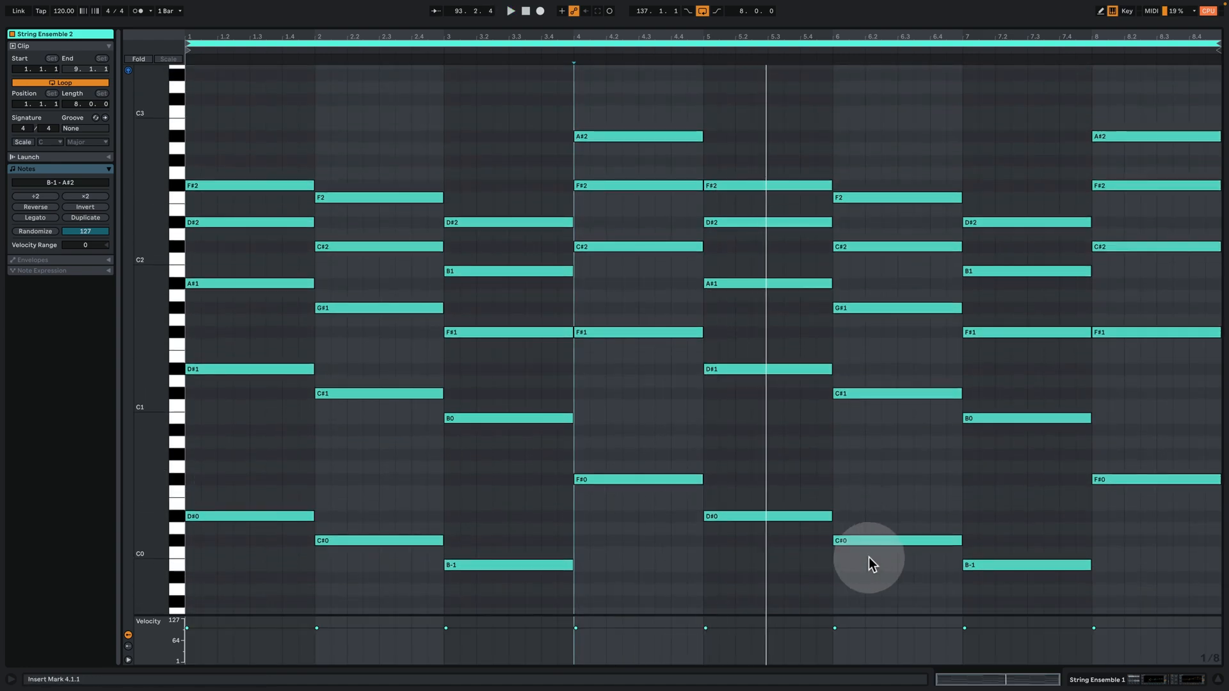
left_click(1133, 679)
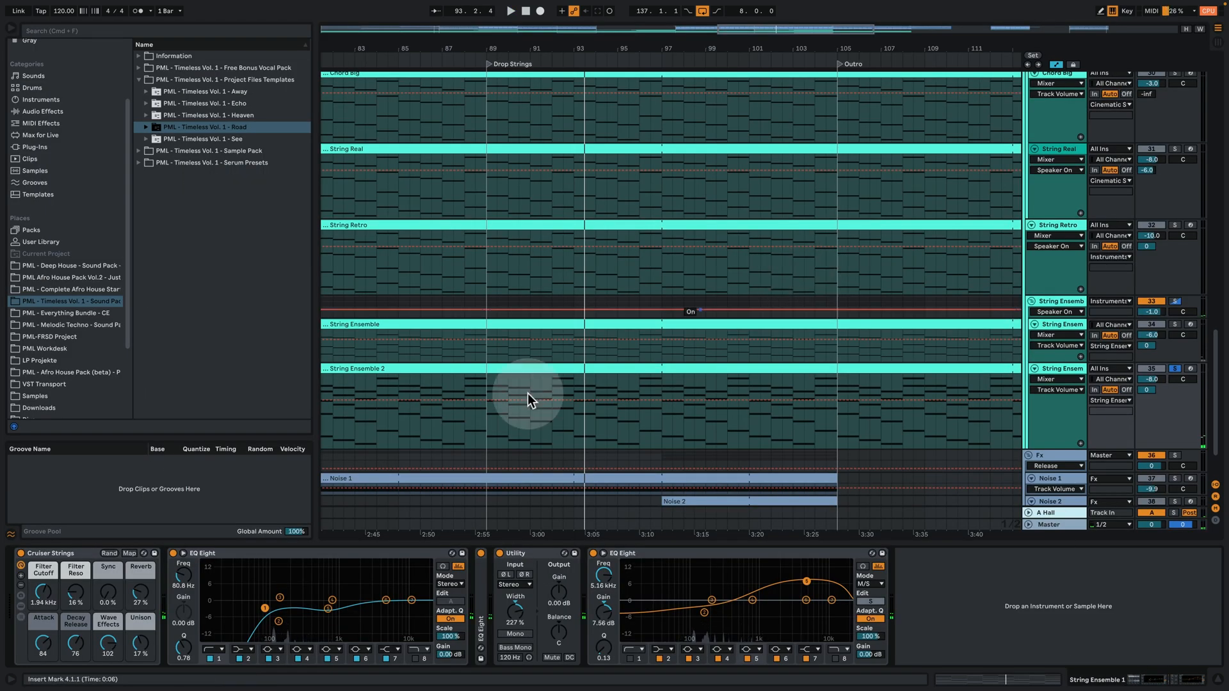
Solo the Noise 1 track in the Fx group, enlarge it and play it from 89.1.1.
scroll(939, 339, "down", 3)
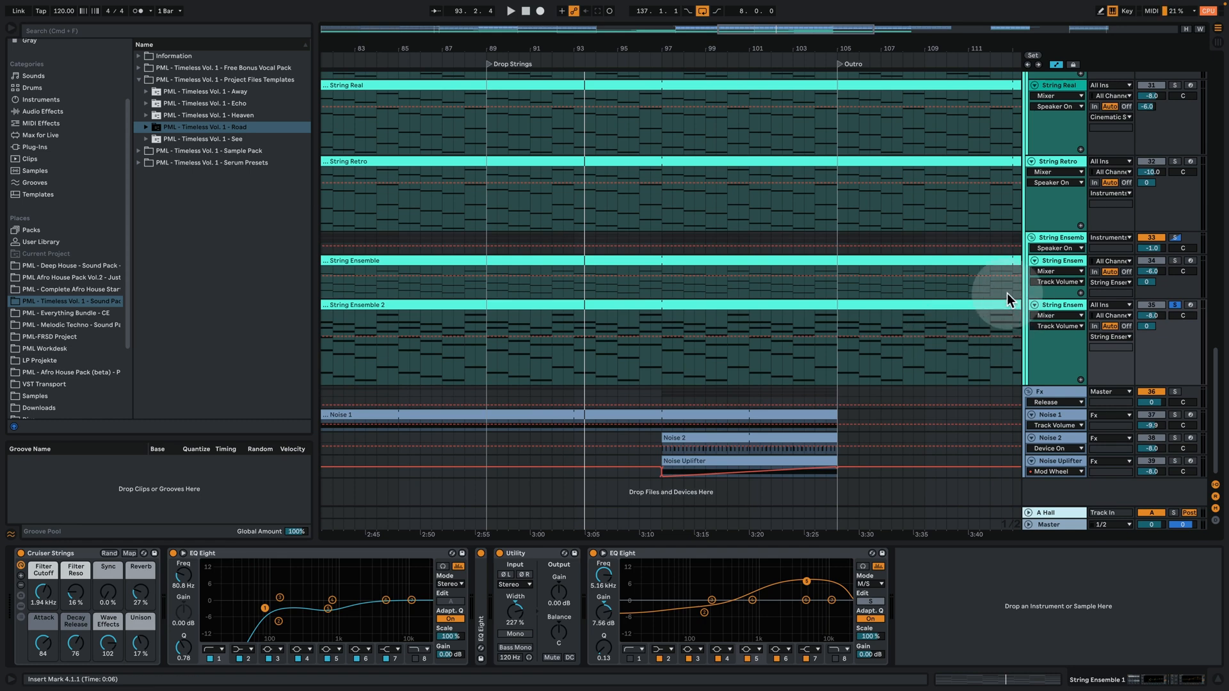
left_click(1059, 391)
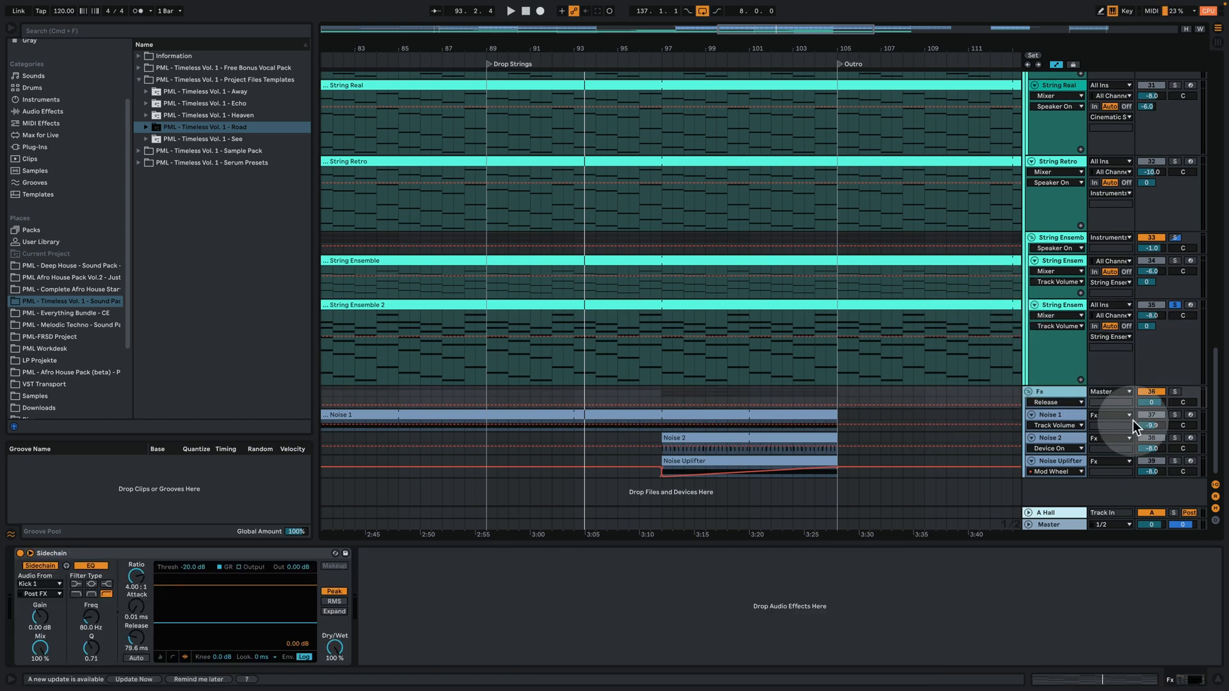
left_click(1076, 413)
left_click(1174, 414)
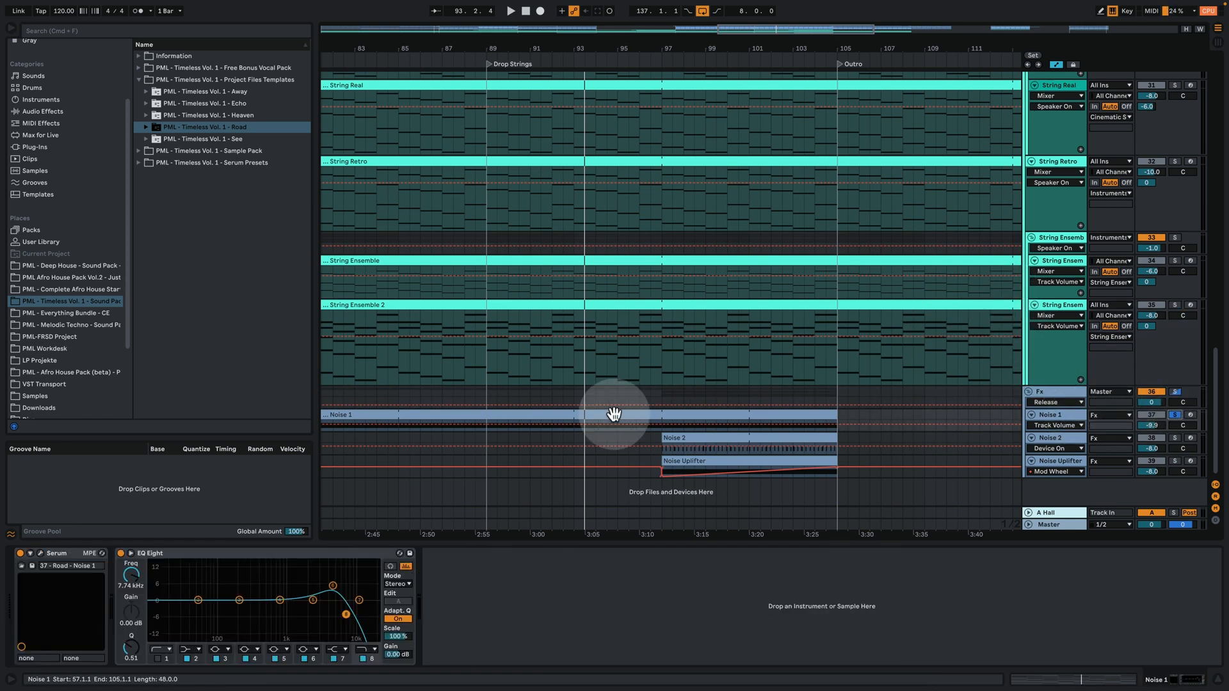
left_click_drag(1075, 430, 1024, 479)
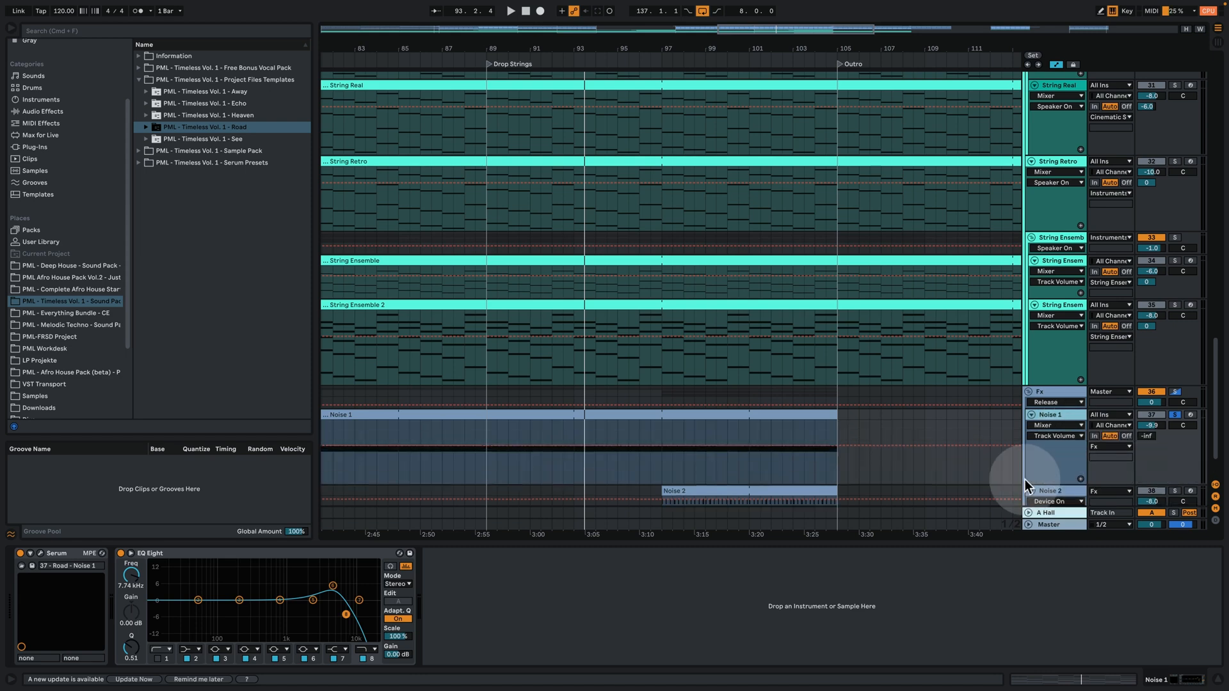
left_click(493, 423)
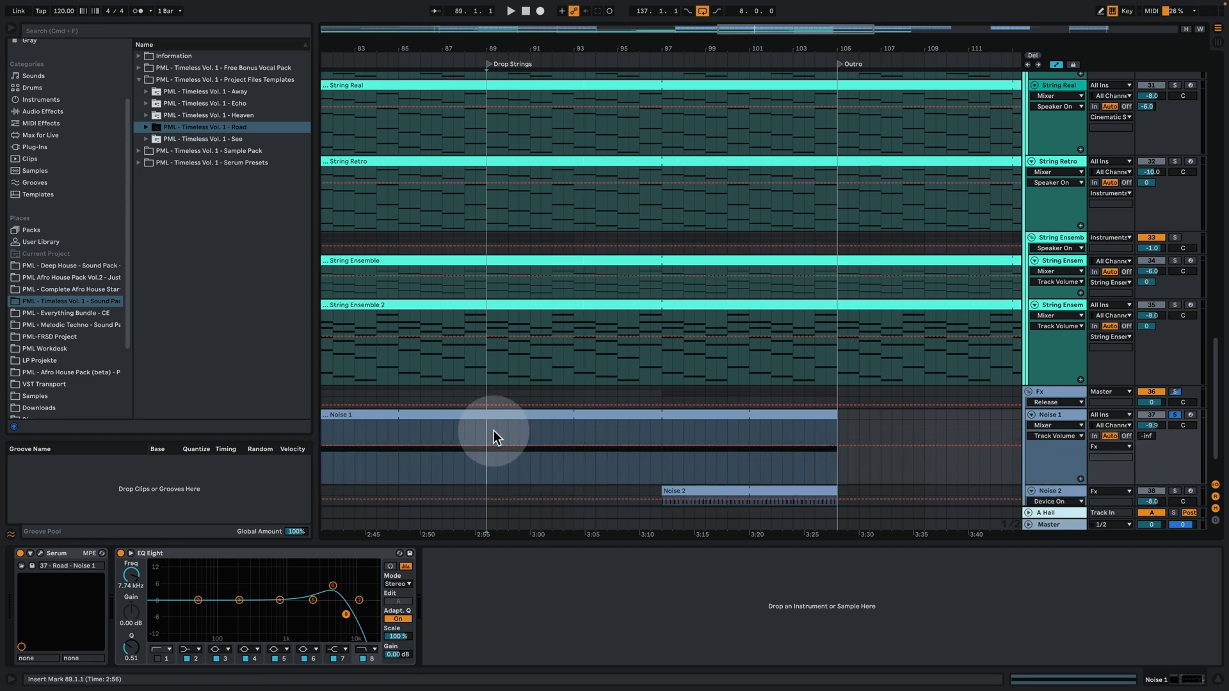
key("space")
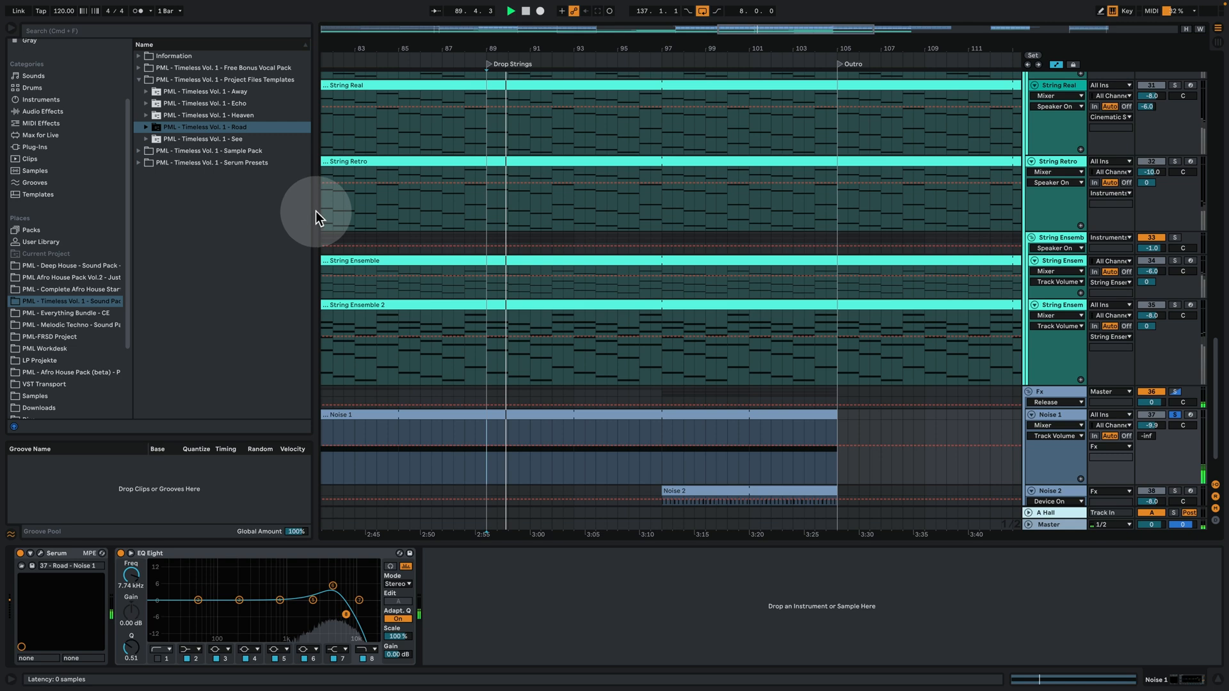
Inspect the Serum patch, effects page and EQ Eight of Noise 1, along with the Fx group's sidechain device.
key("super+alt+p")
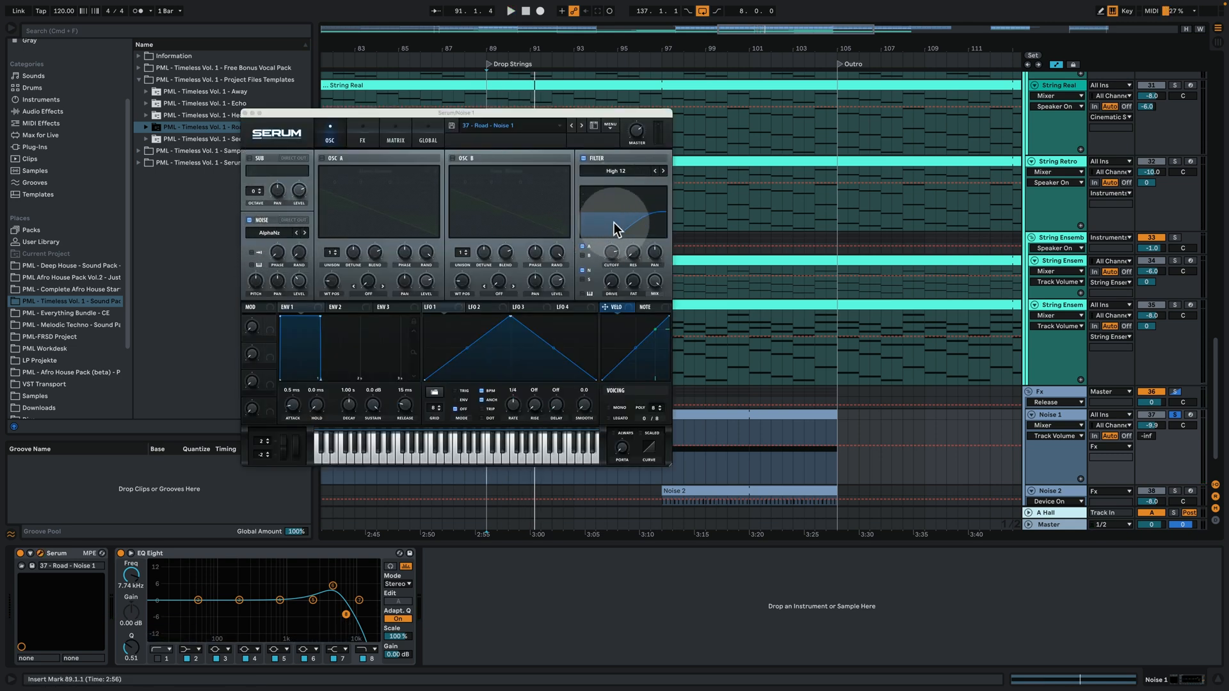
left_click(358, 126)
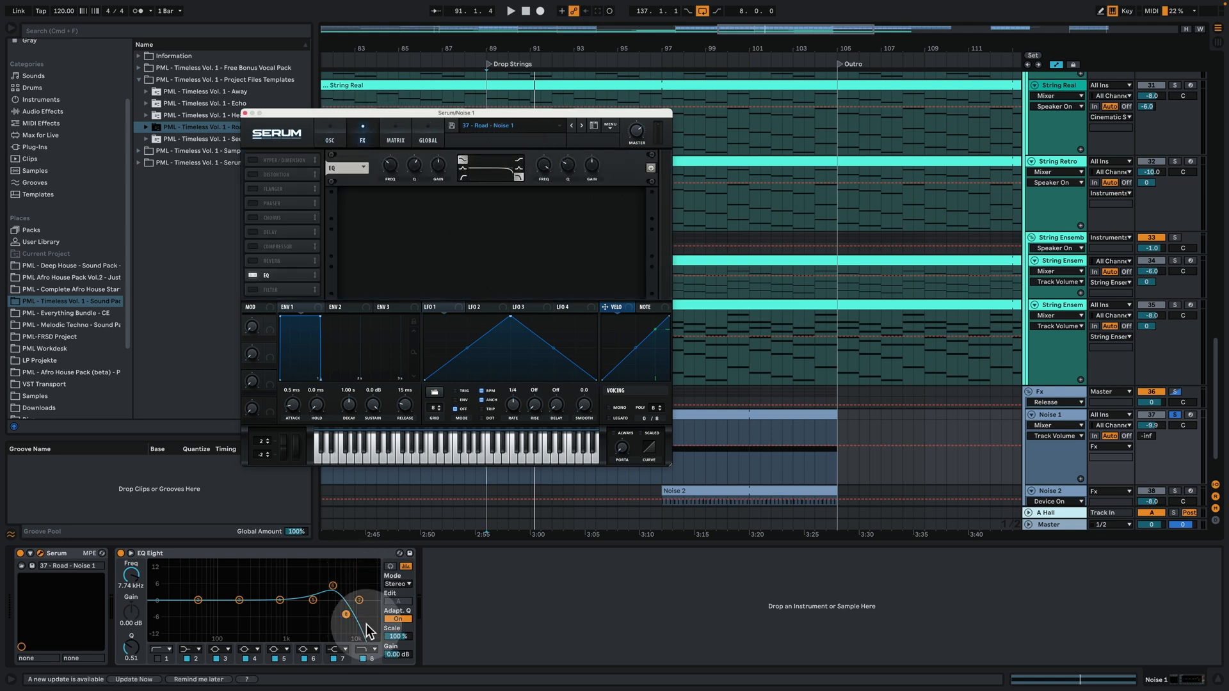
left_click(245, 113)
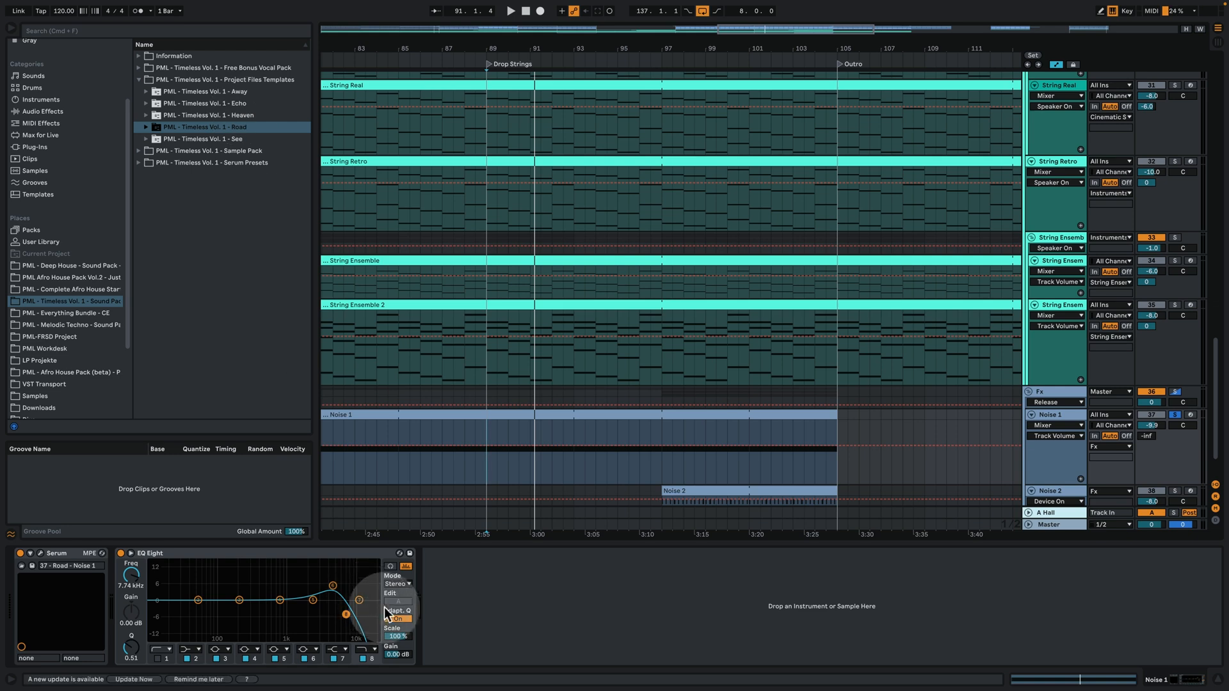
left_click(336, 589)
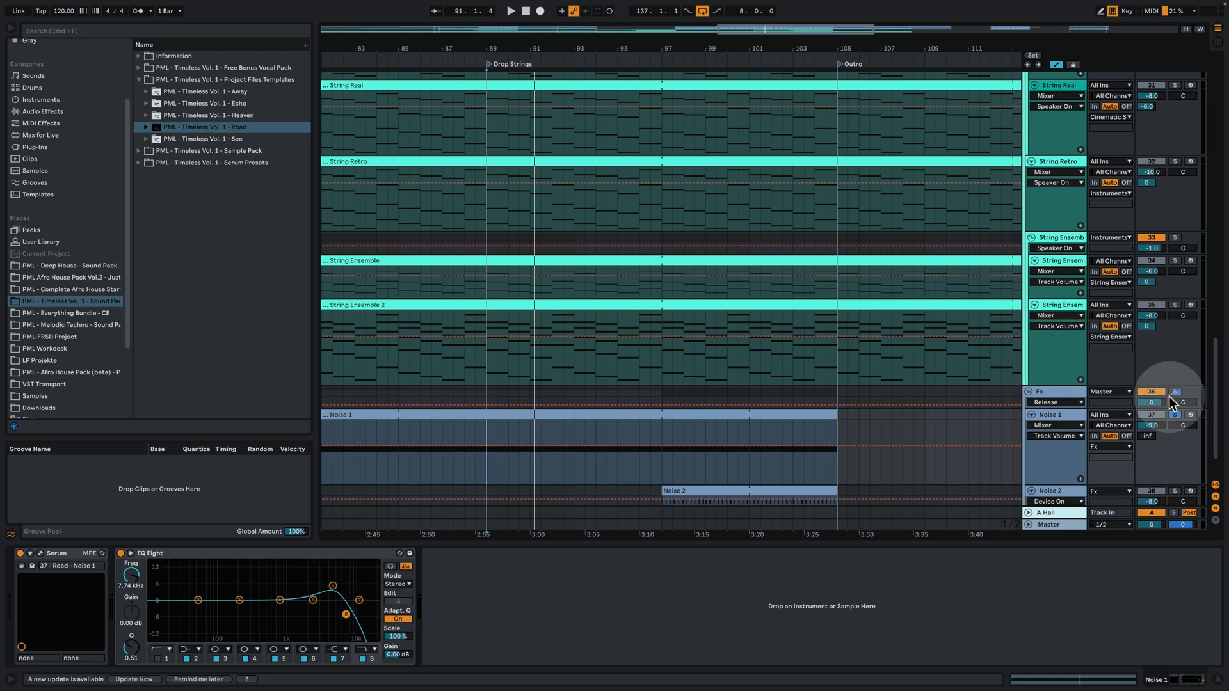
scroll(1009, 345, "down", 2)
left_click(1043, 334)
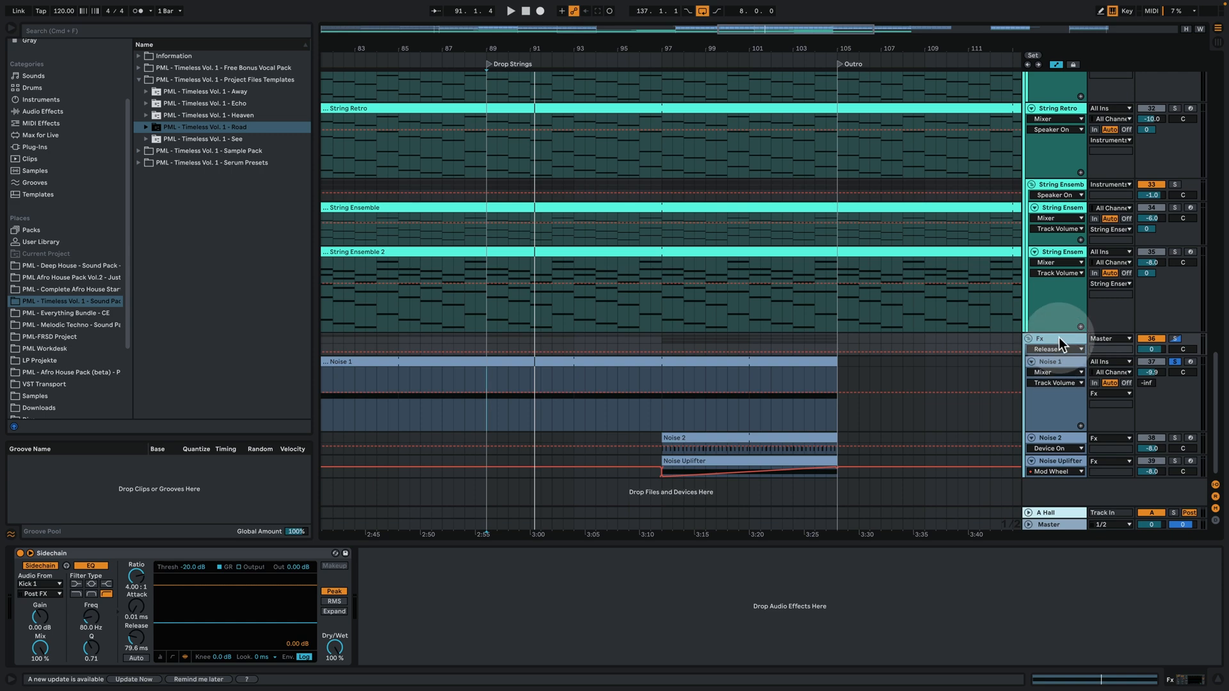
Solo the Noise 2 track and play its clip from 97.1.1 while viewing the notes, then return to the arrangement.
left_click(697, 436)
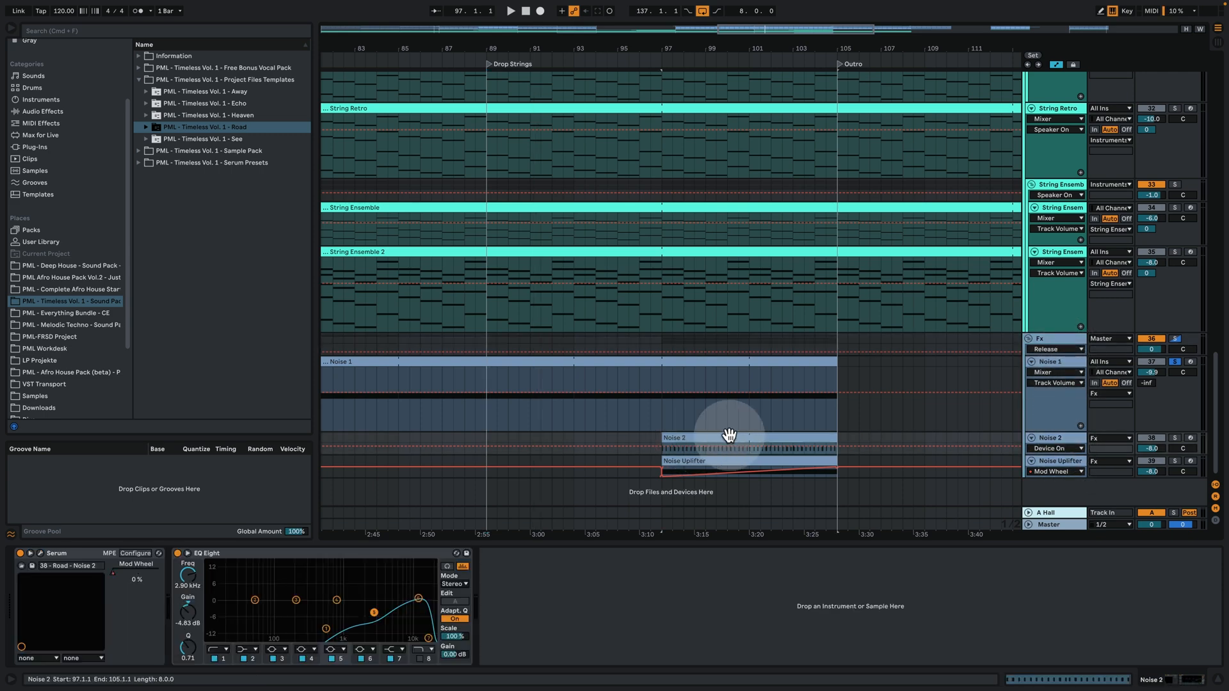
left_click(1187, 439)
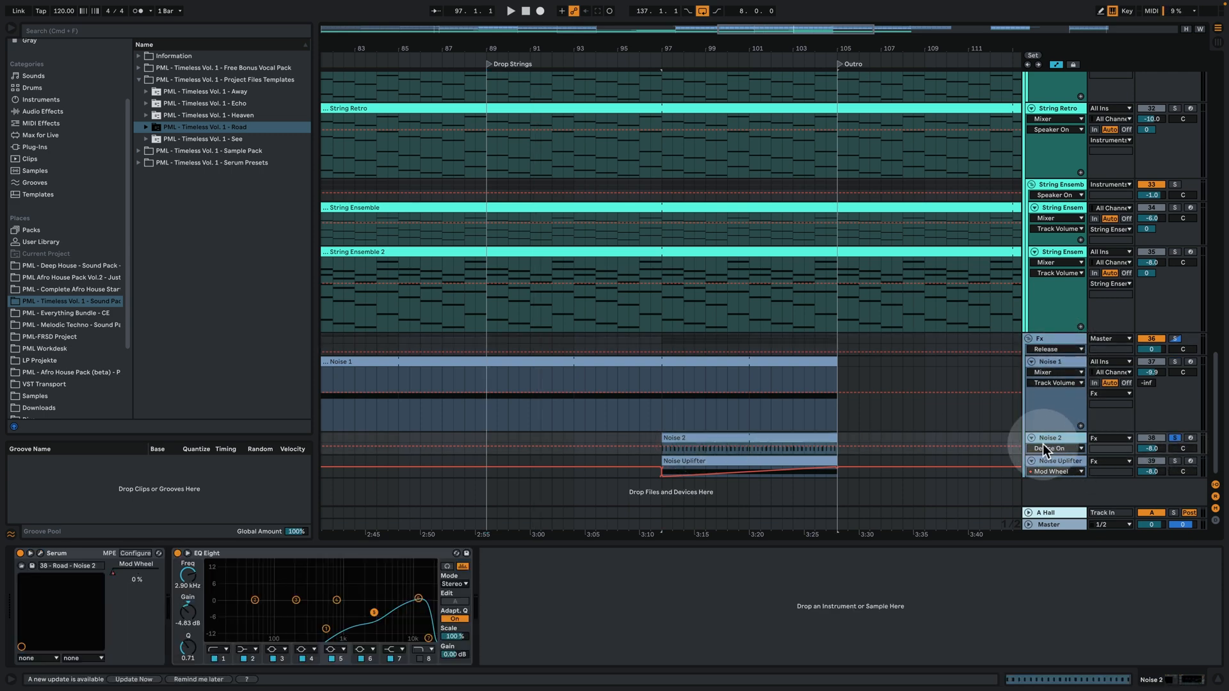
double_click(723, 443)
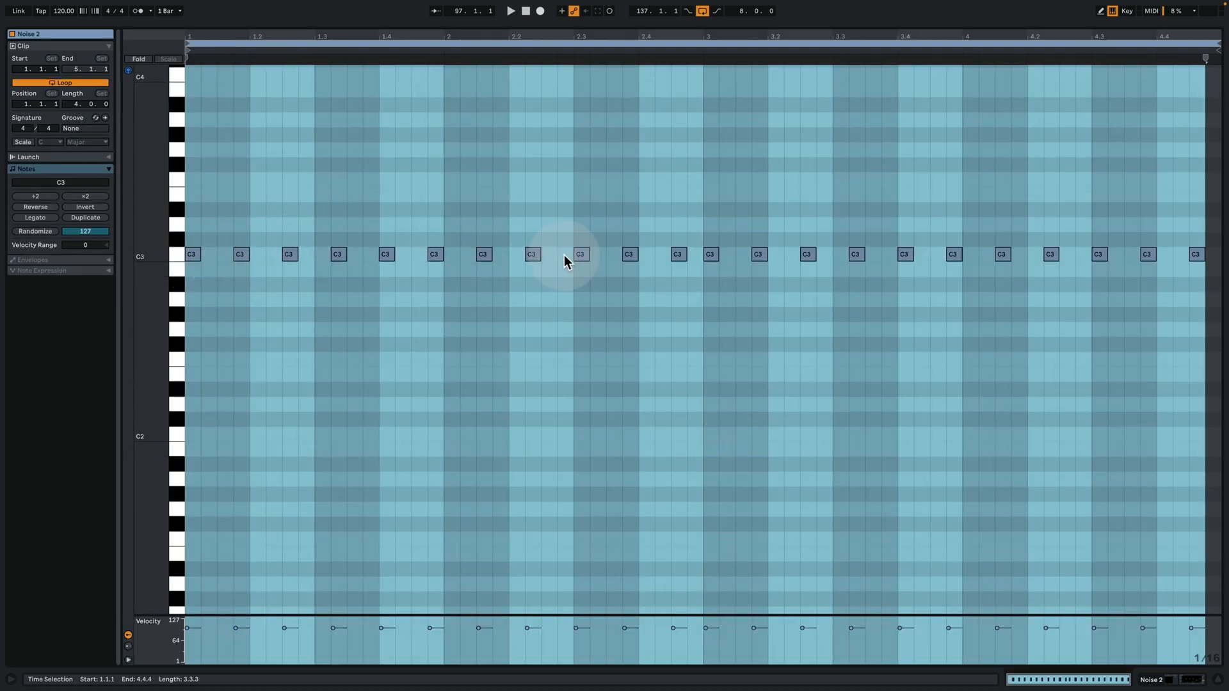
key("space")
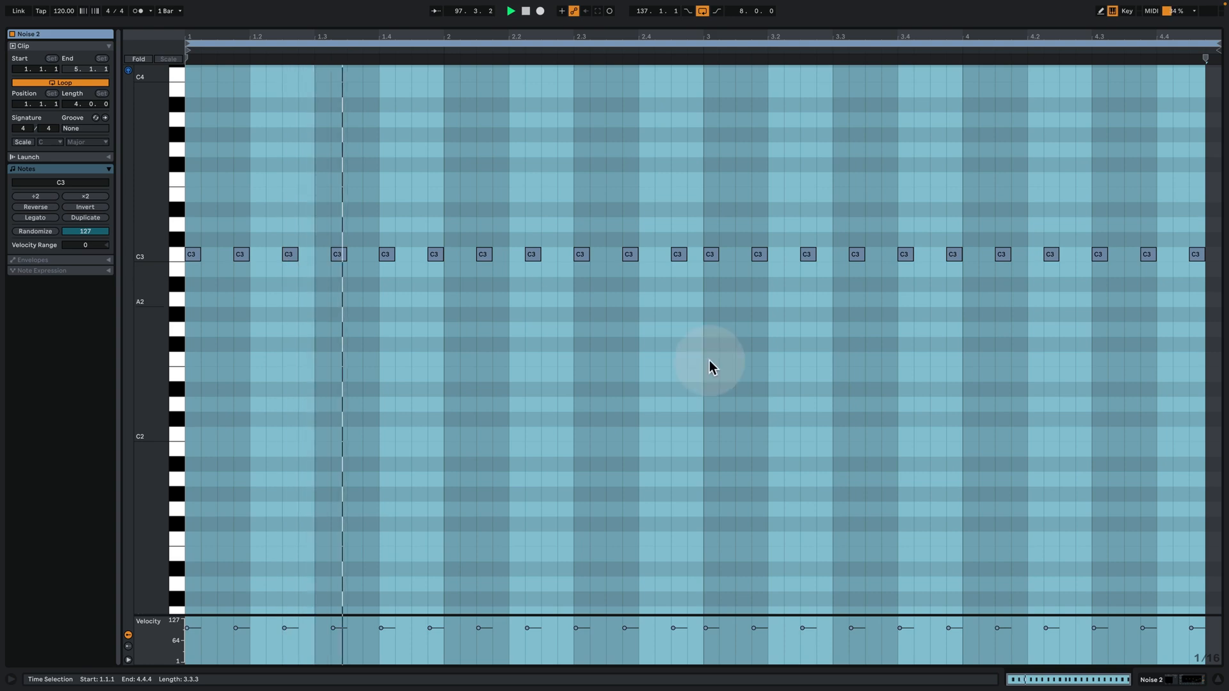
left_click(1167, 683)
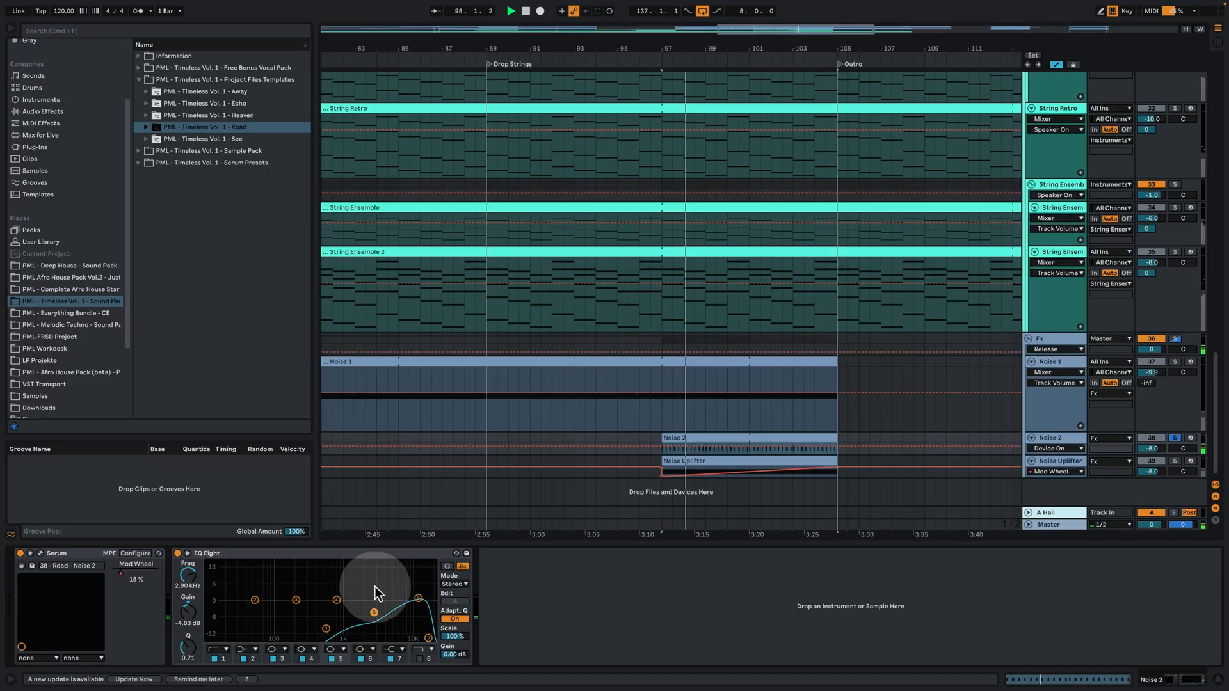
Open Noise 2's Serum and examine the Env 1 settings while playing a short passage.
left_click(52, 559)
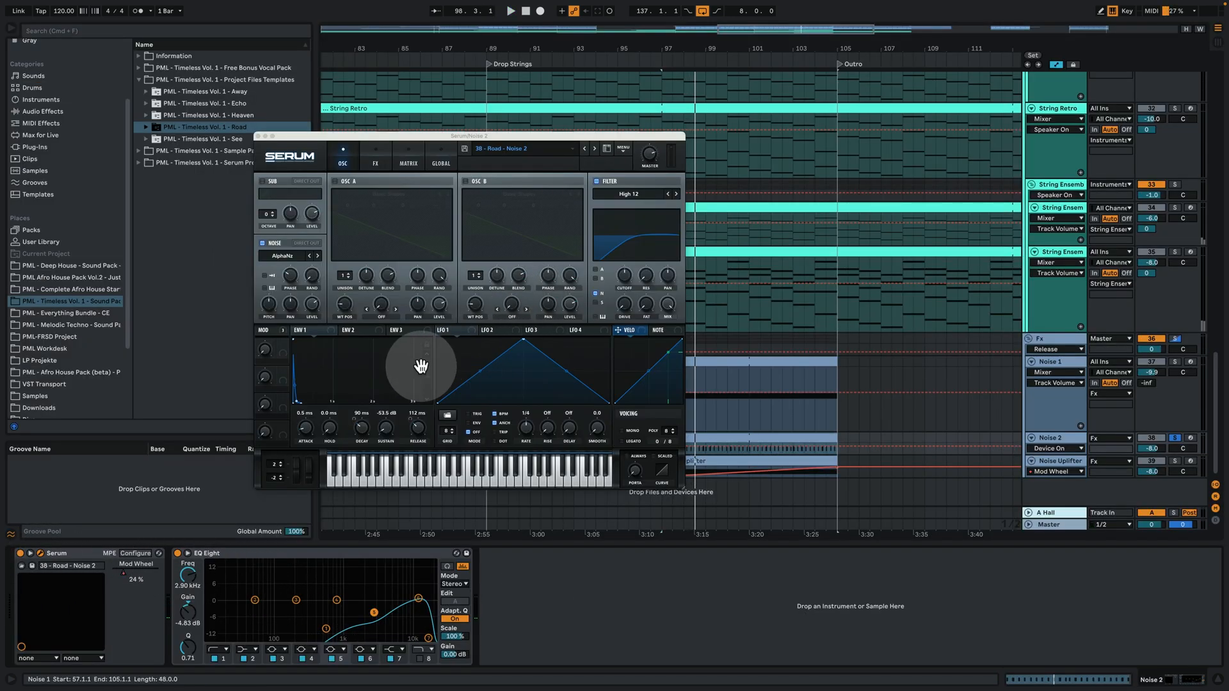
left_click(304, 332)
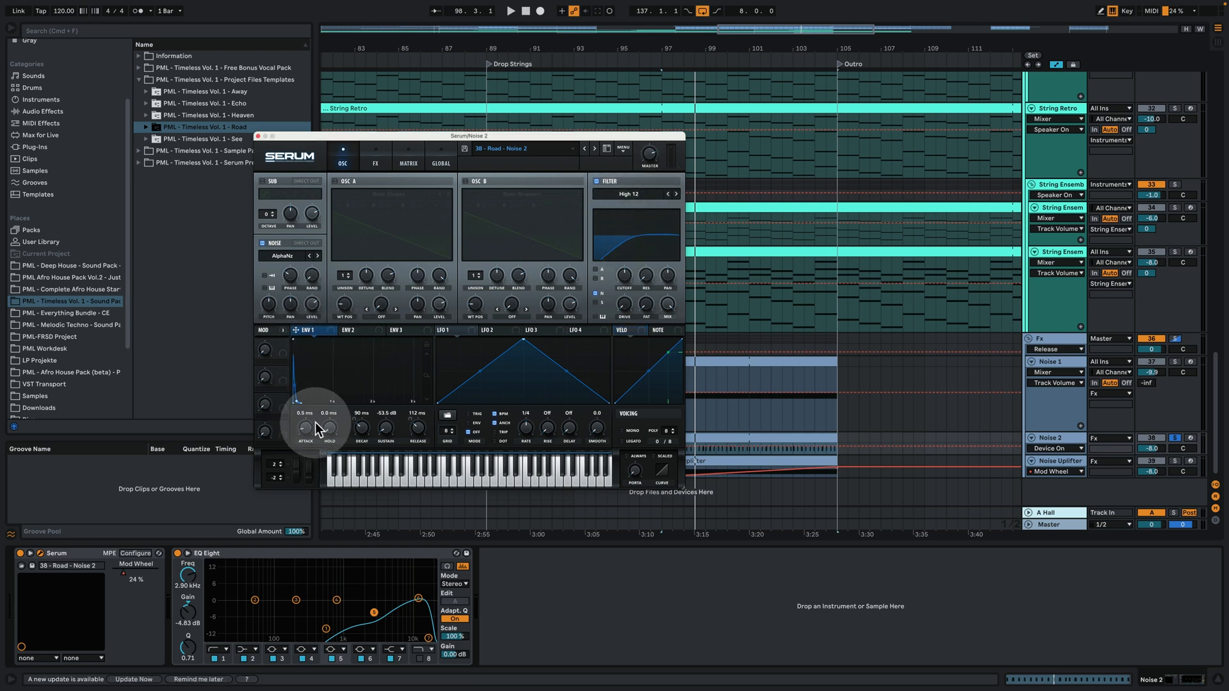
key("space")
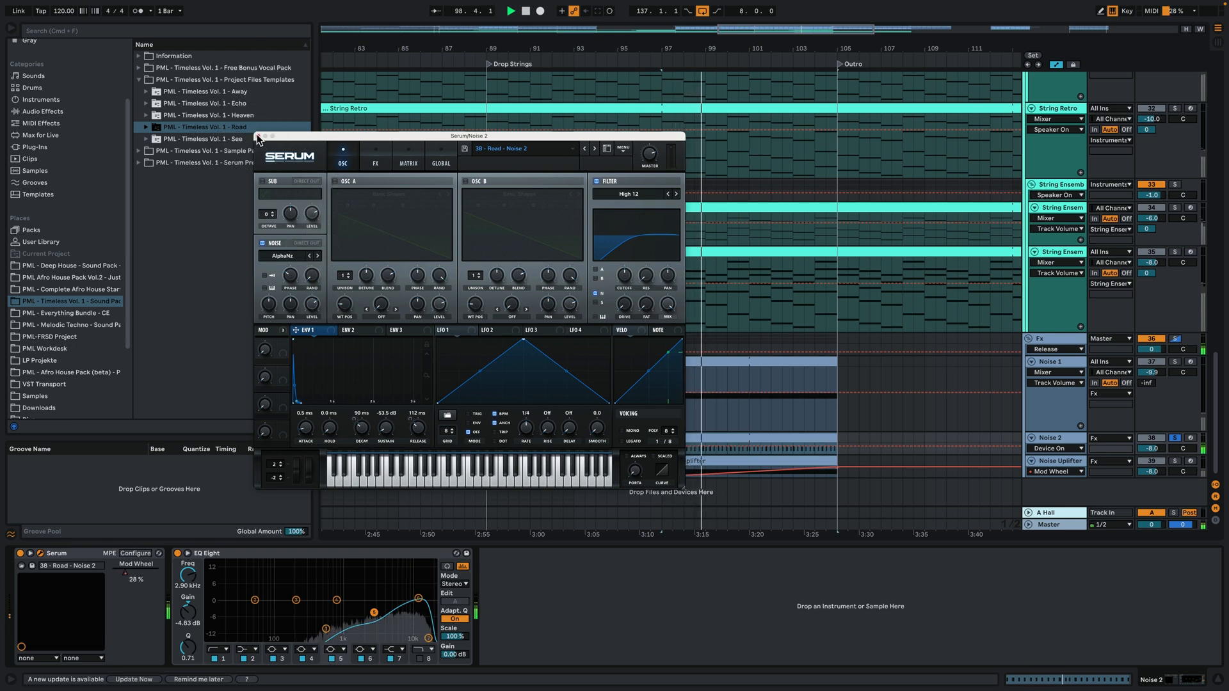
key("space")
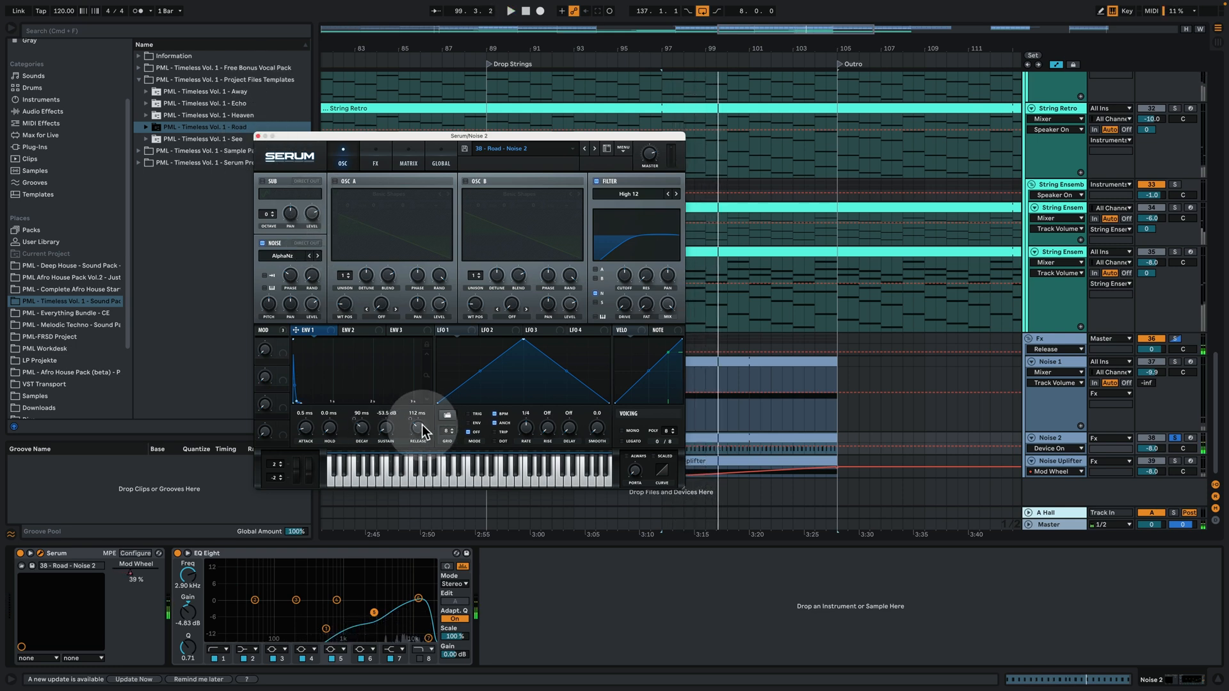
Examine Noise 2's Mod Wheel assignments and effects filter in Serum while playing from 97.1.1, then close the plugin.
left_click(420, 153)
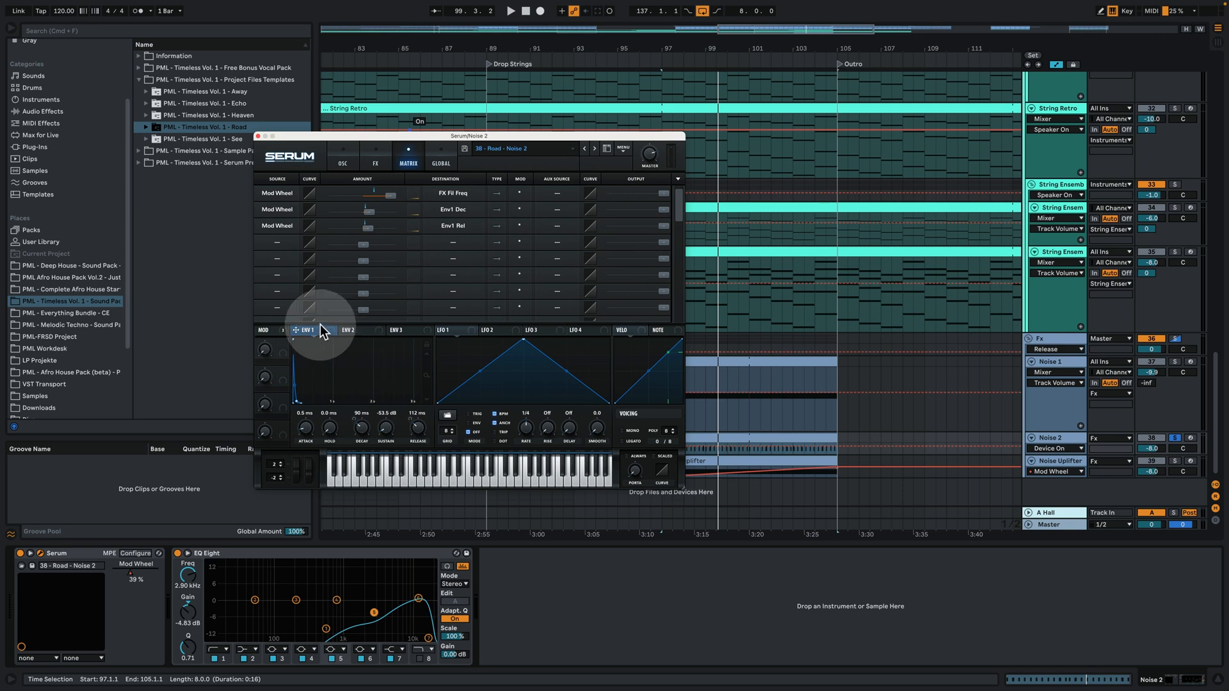
left_click_drag(325, 331, 456, 191)
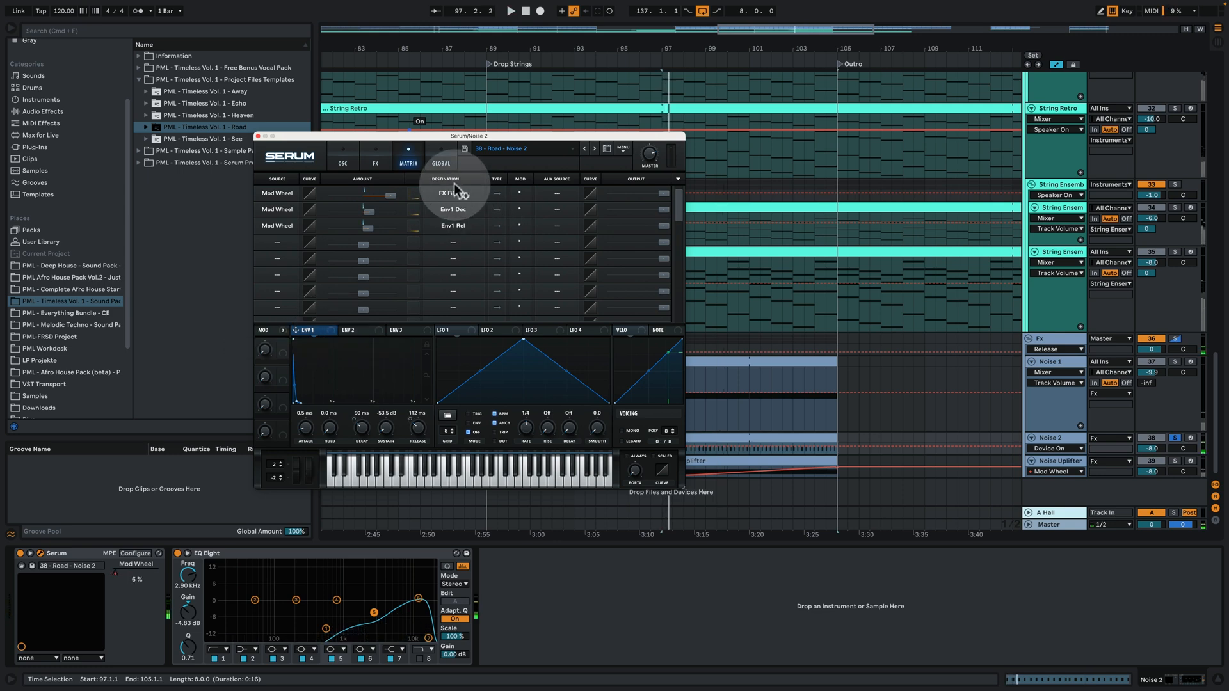
left_click_drag(360, 150, 381, 199)
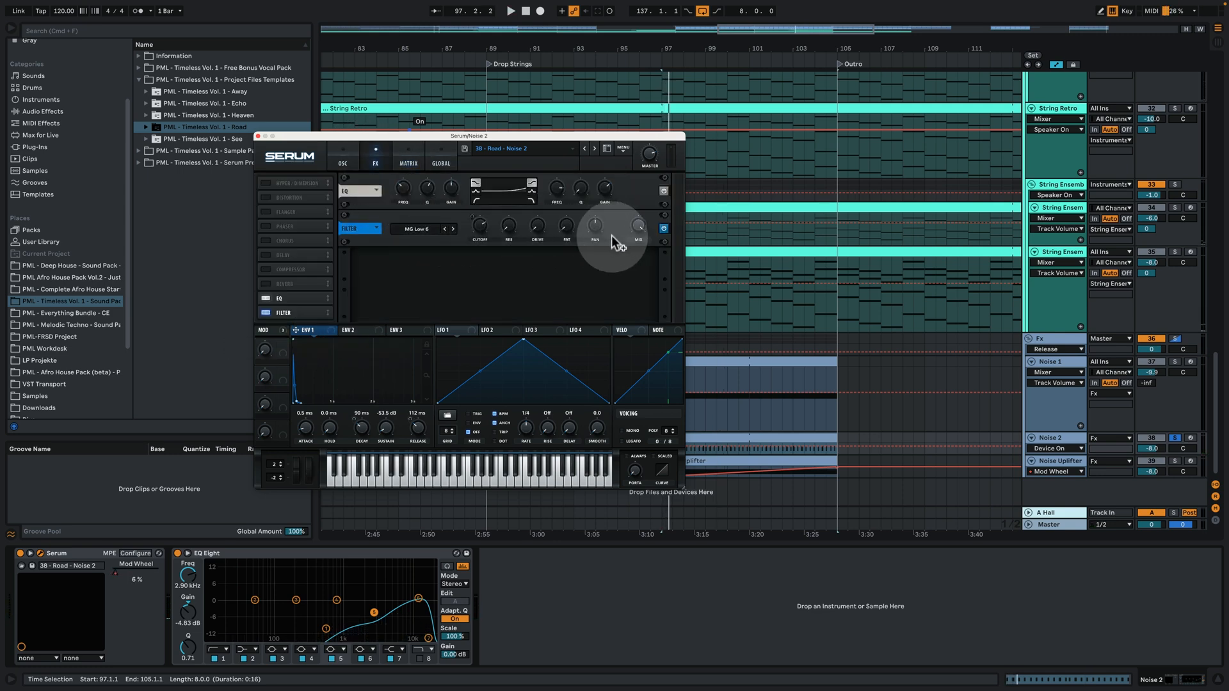
left_click_drag(575, 234, 485, 232)
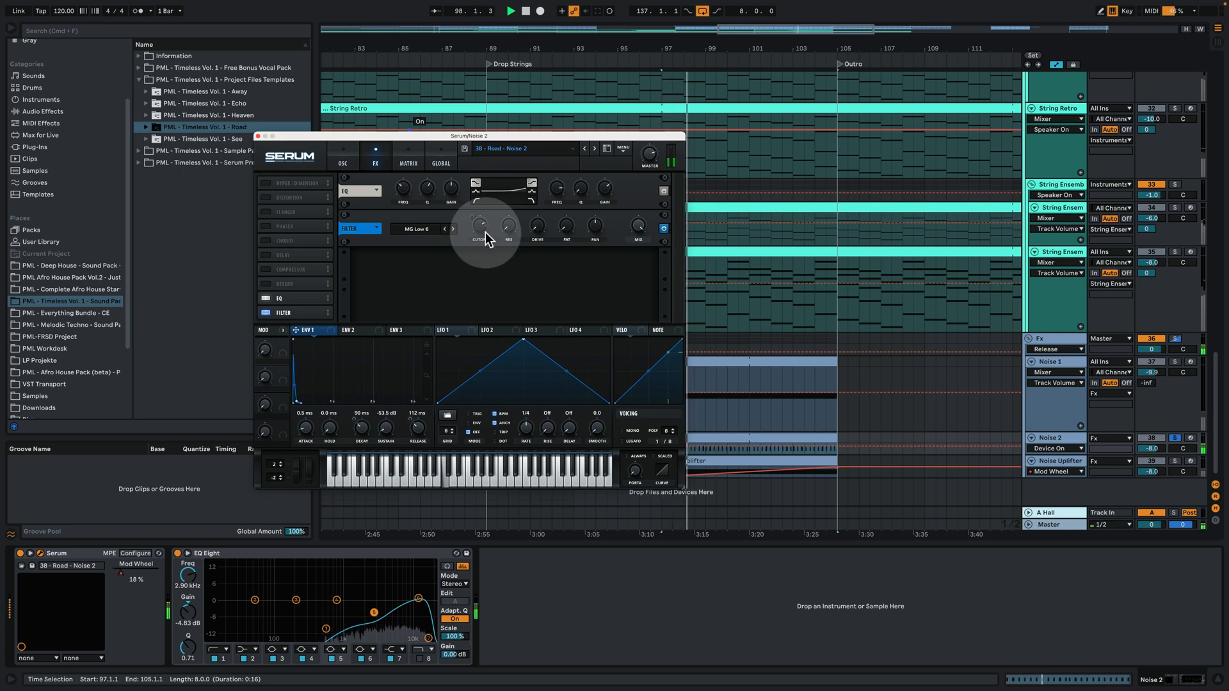
left_click(351, 159)
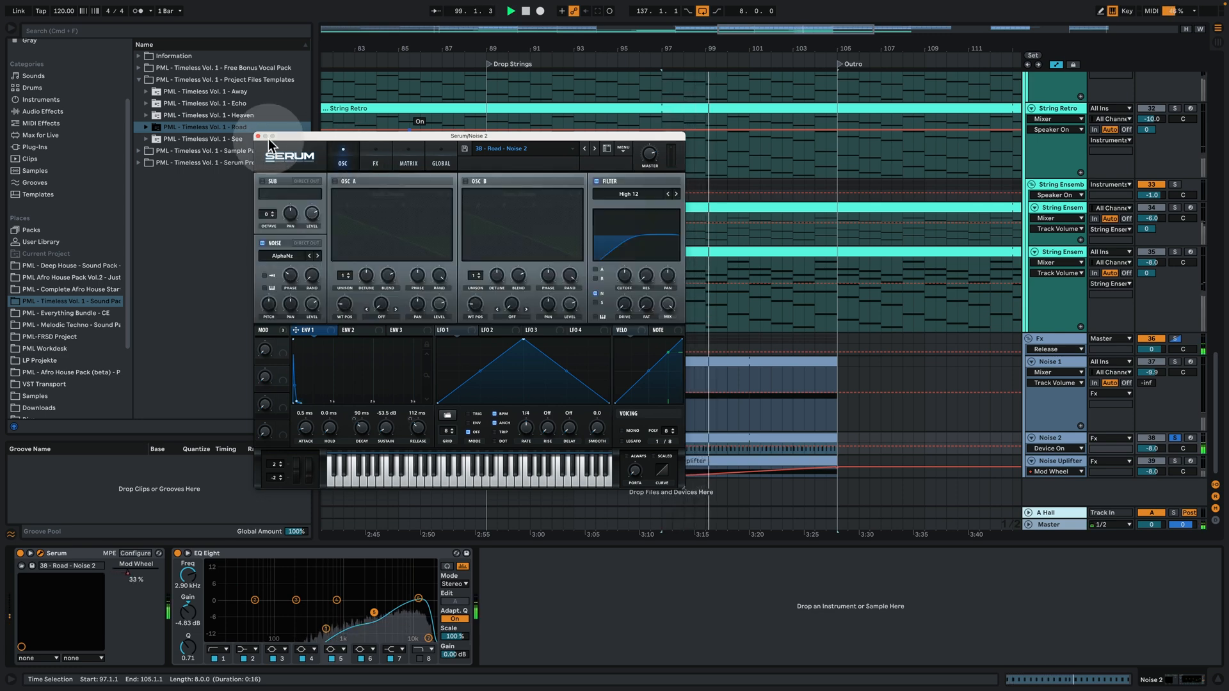
left_click(258, 137)
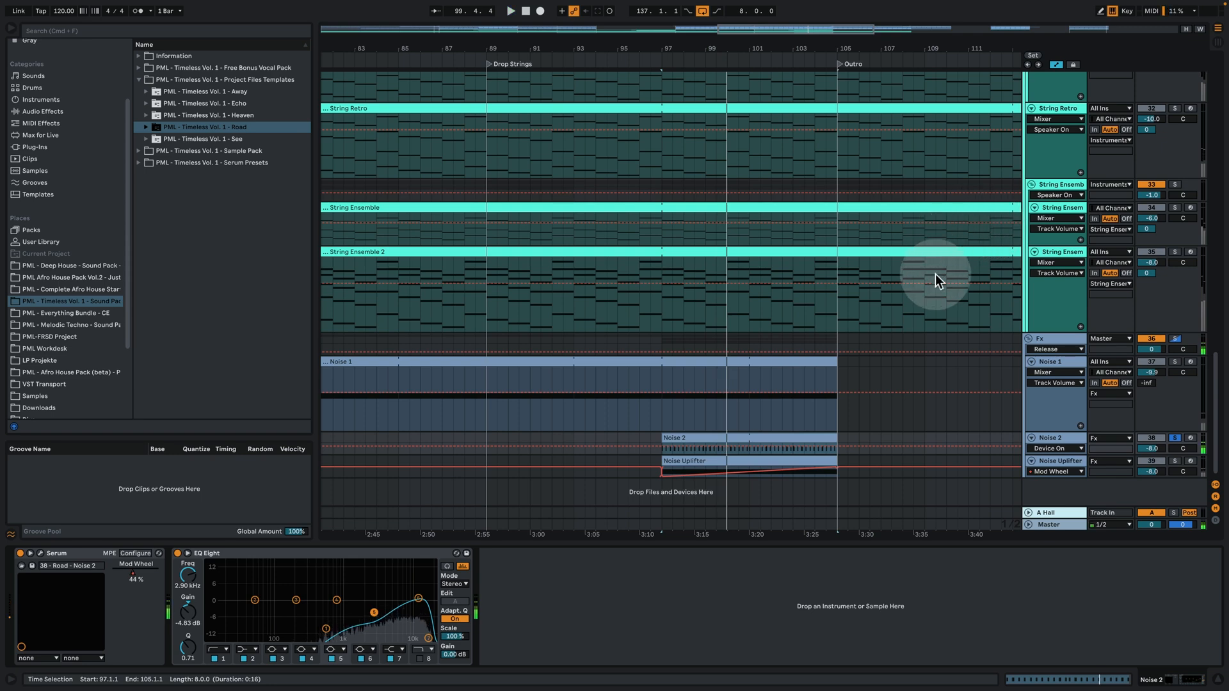
Play Noise 2 together with the soloed String 1 track from 97.1.1.
scroll(932, 275, "up", 10)
scroll(942, 217, "up", 10)
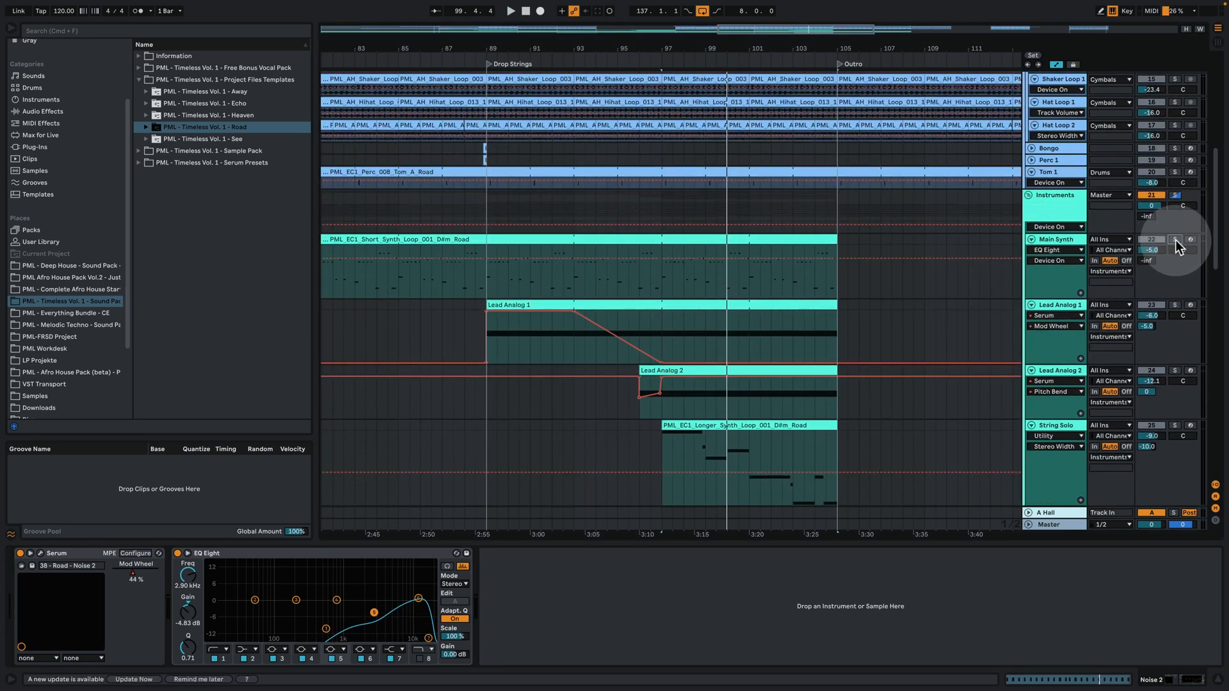
key("space")
scroll(1013, 325, "down", 10)
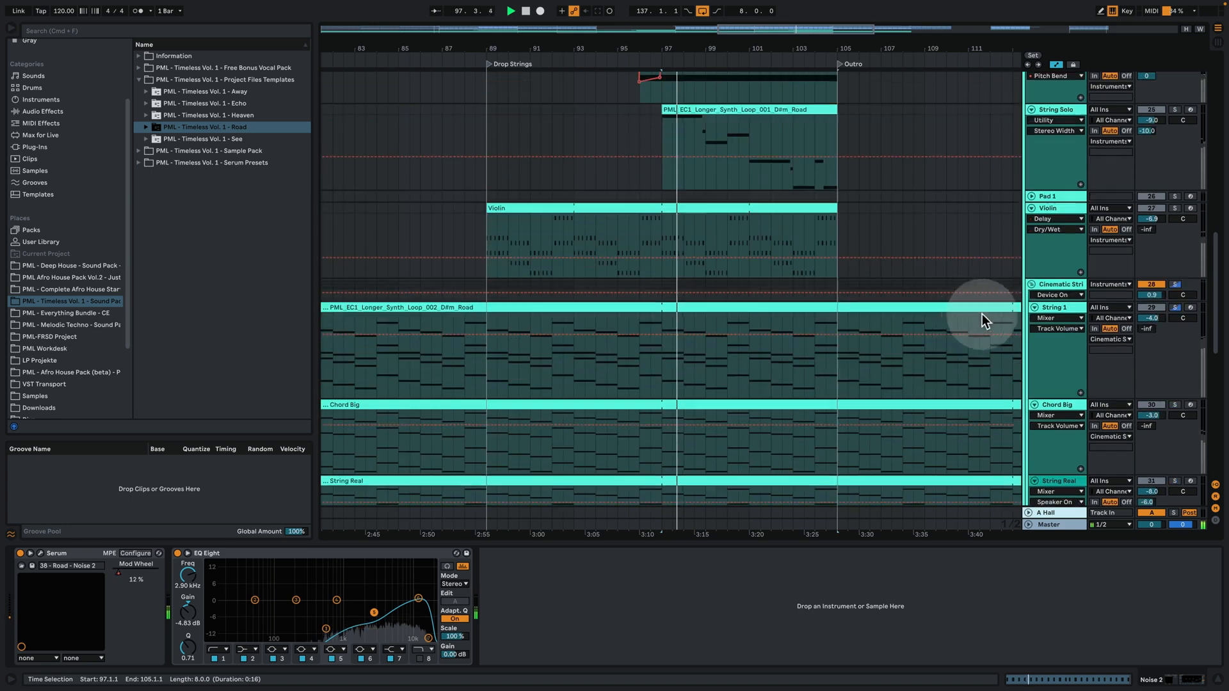
scroll(960, 311, "down", 10)
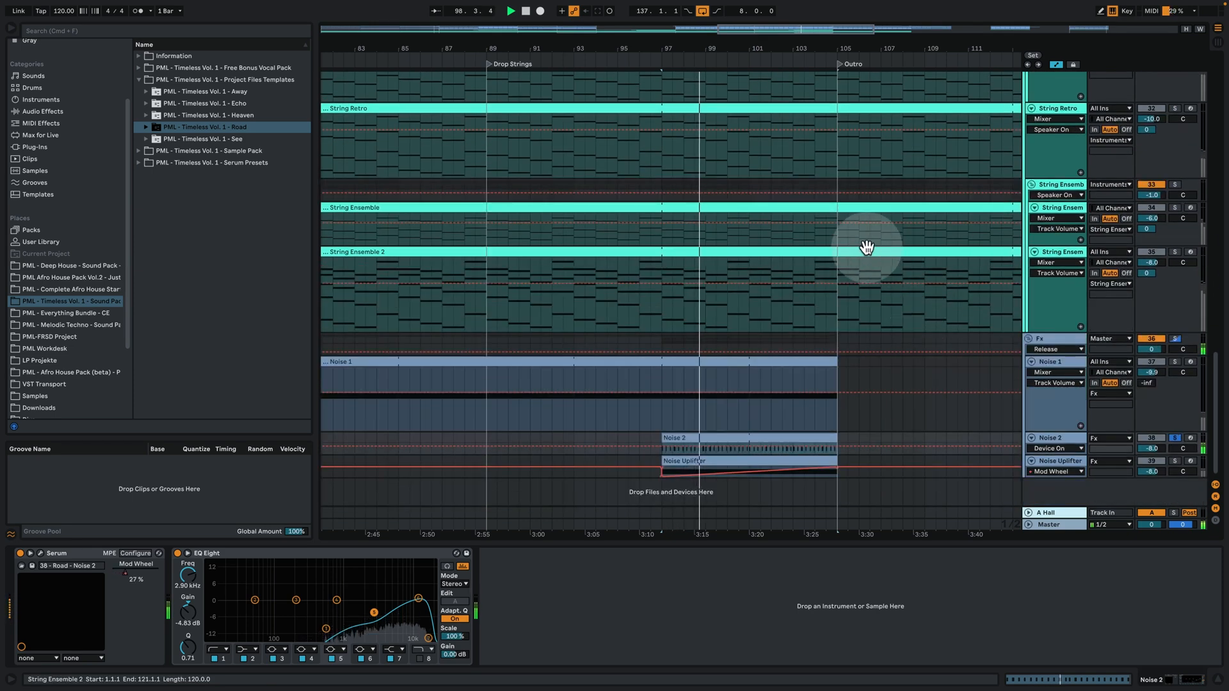
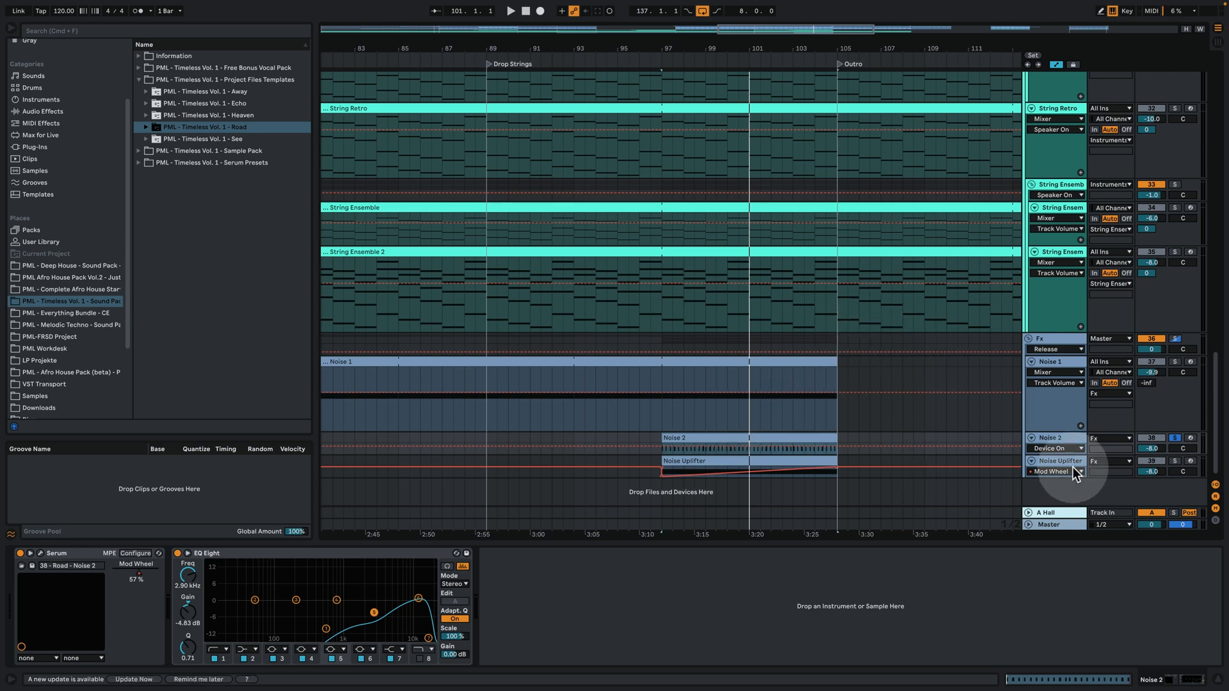
Enlarge the Noise Uplifter track to reveal its Mod Wheel automation, play from 97.1.1 and return to Noise 2's devices.
left_click_drag(1054, 476, 1055, 505)
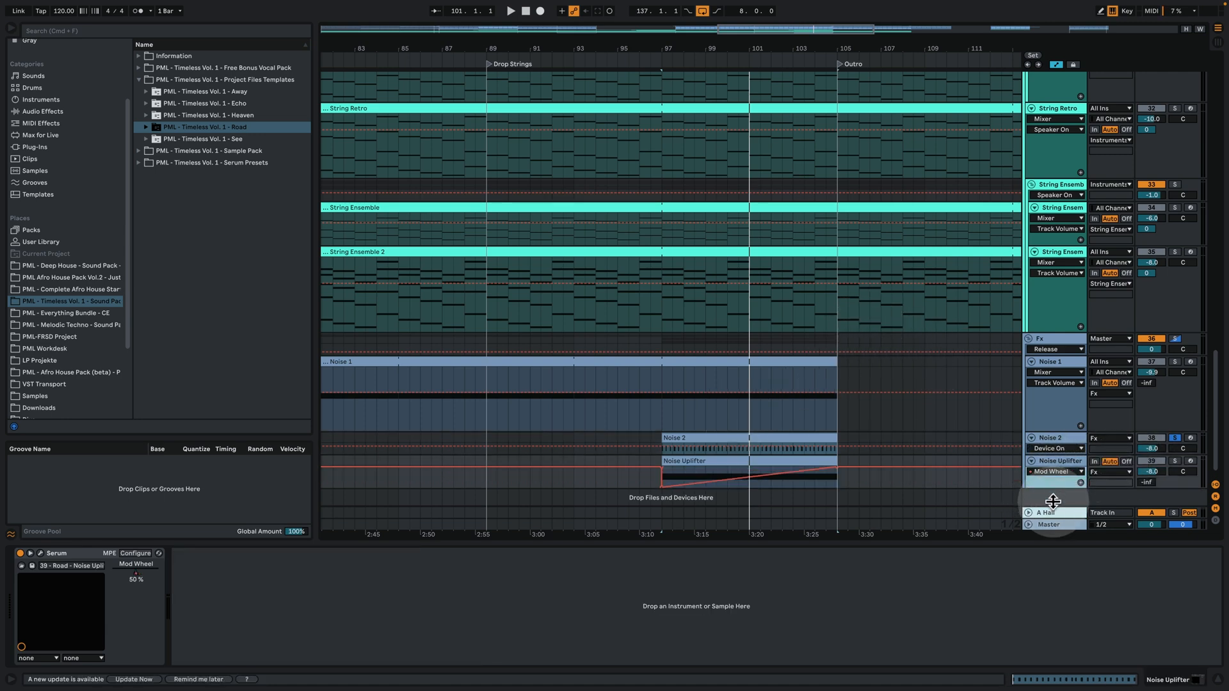
key("space")
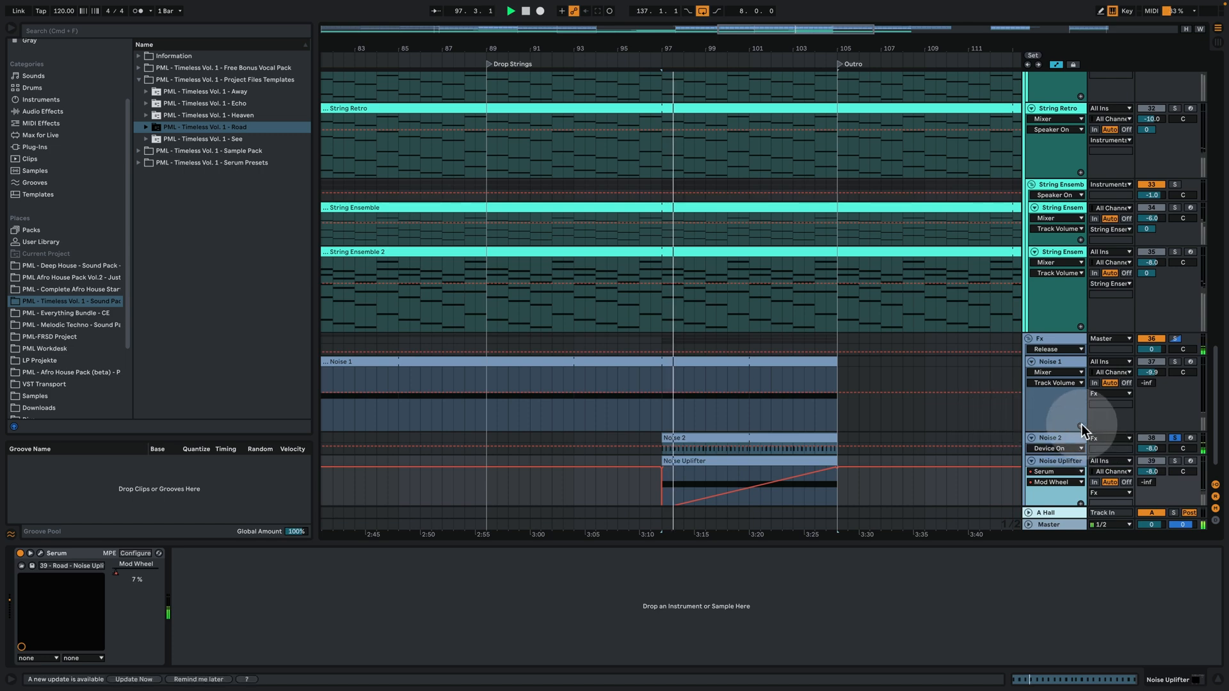
scroll(939, 375, "down", 2)
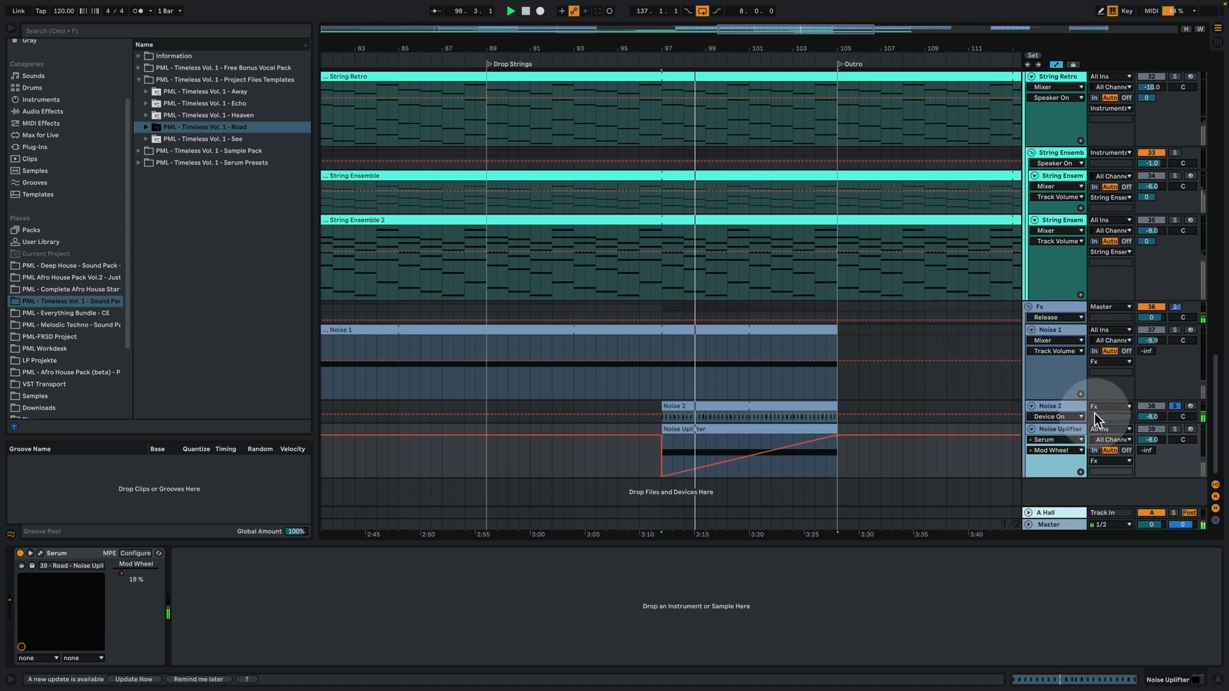
left_click(1091, 410)
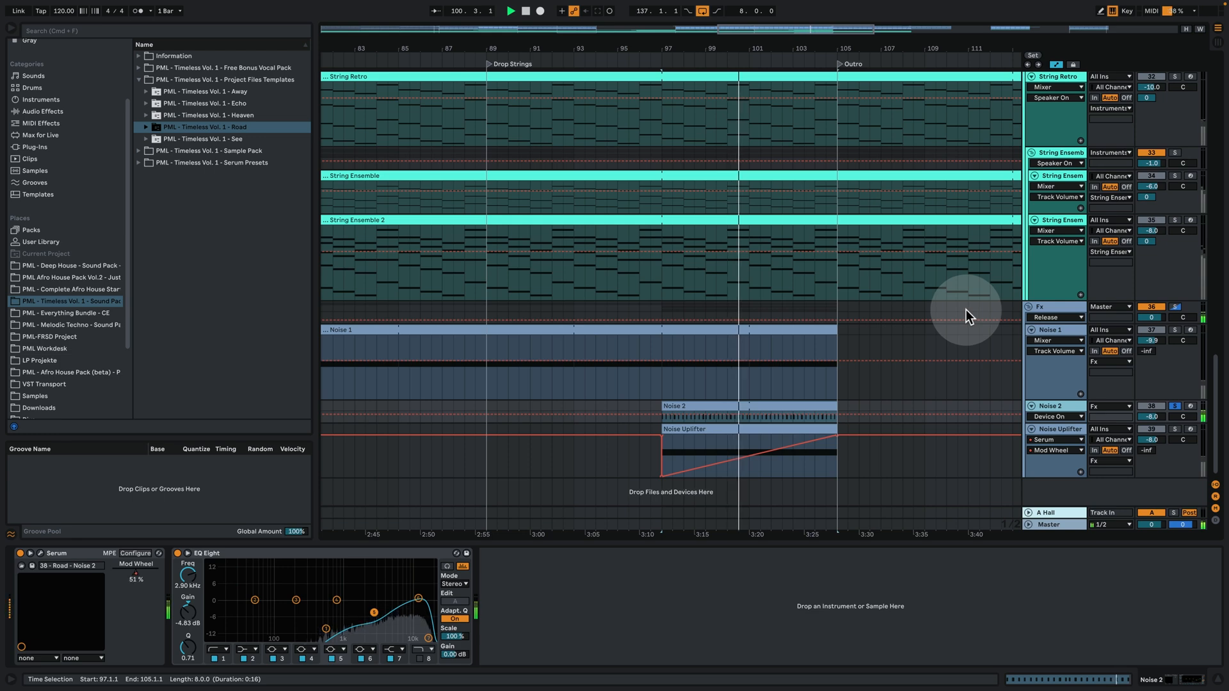
left_click(981, 372)
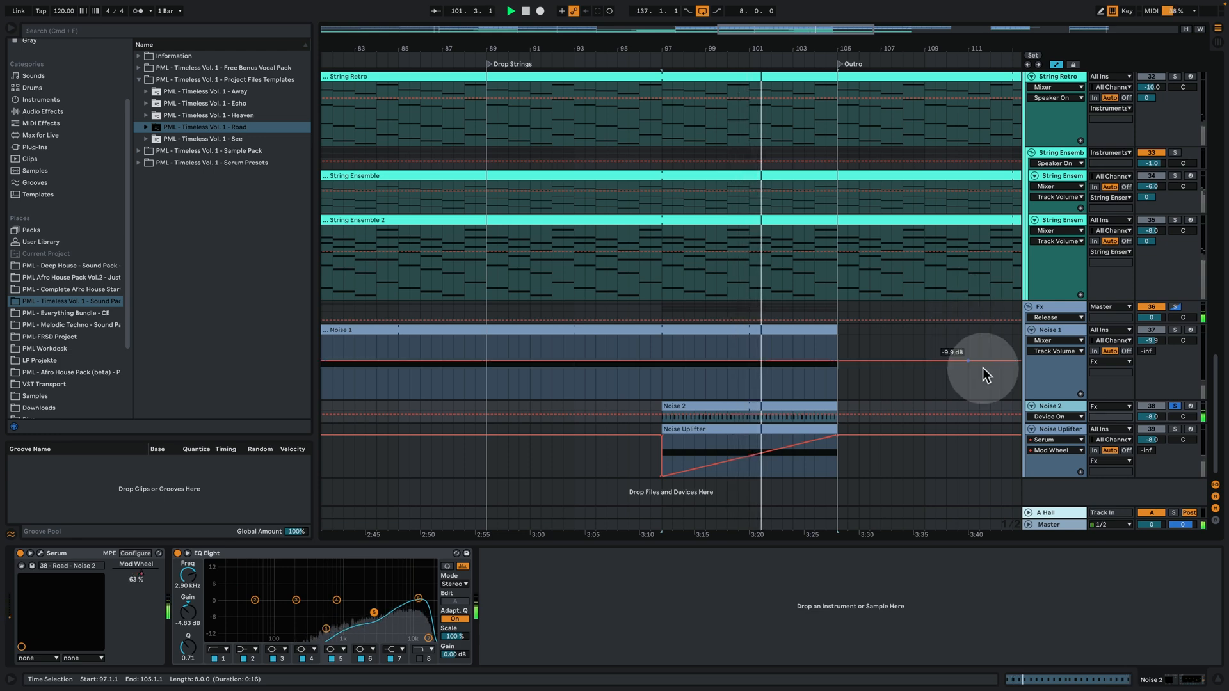
Enlarge the Noise 2 track to reveal its Serum Mod Wheel automation while the passage plays.
left_click(942, 414)
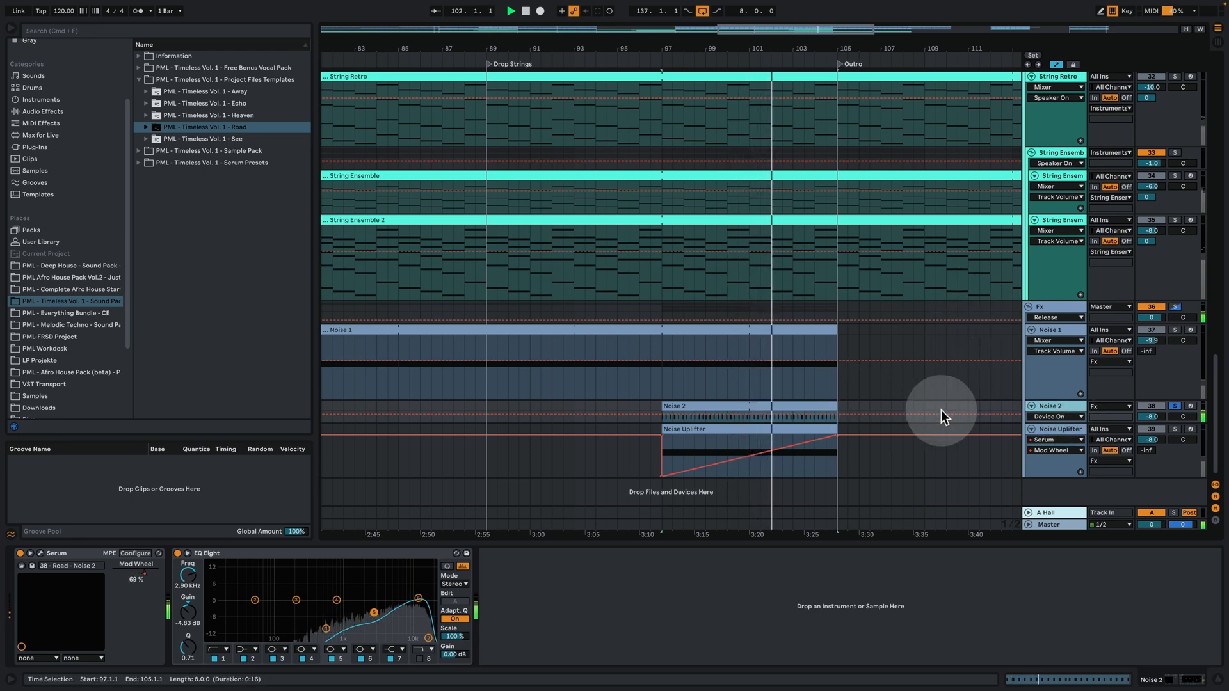
left_click(1055, 418)
left_click(1054, 428)
left_click(1051, 446)
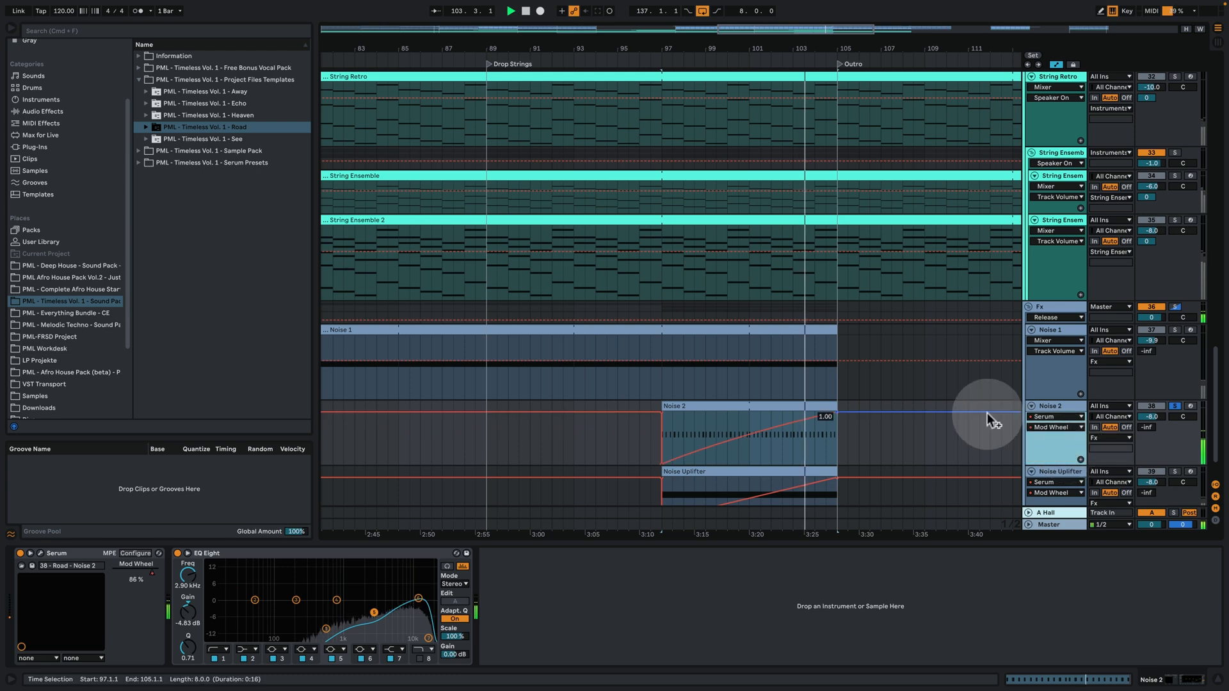
scroll(995, 413, "down", 1)
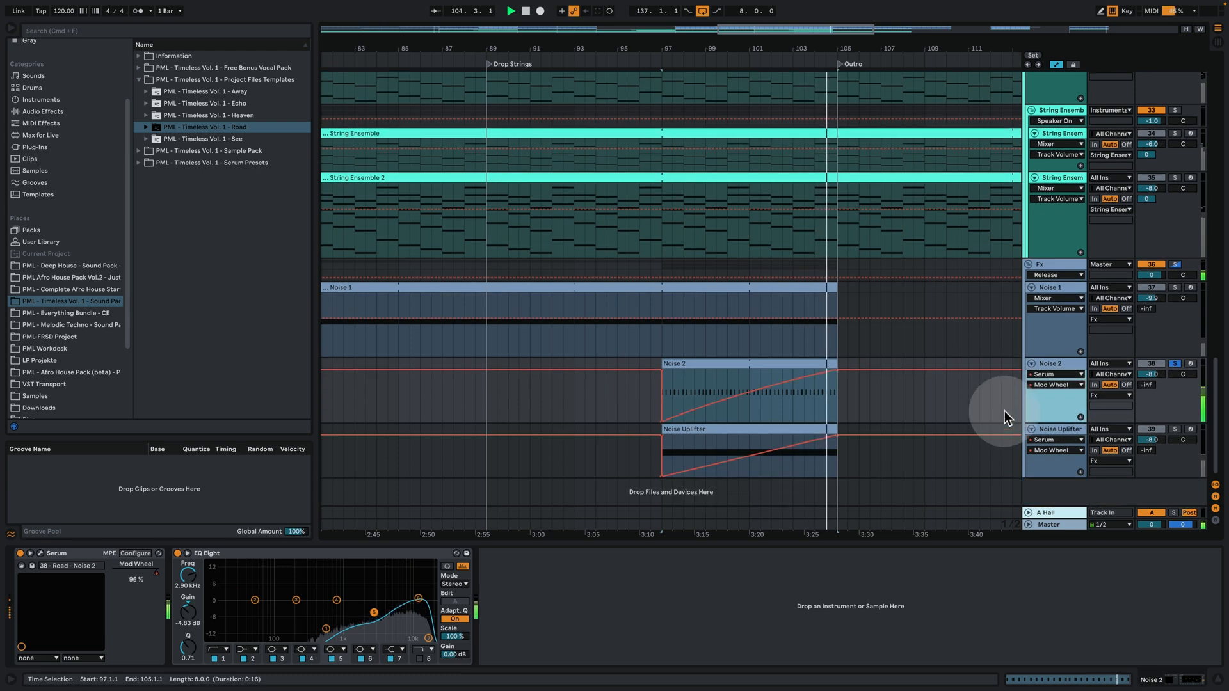
Solo the Noise Uplifter track and play it from 97.1.1 and again from 101.3.1.
left_click(776, 429)
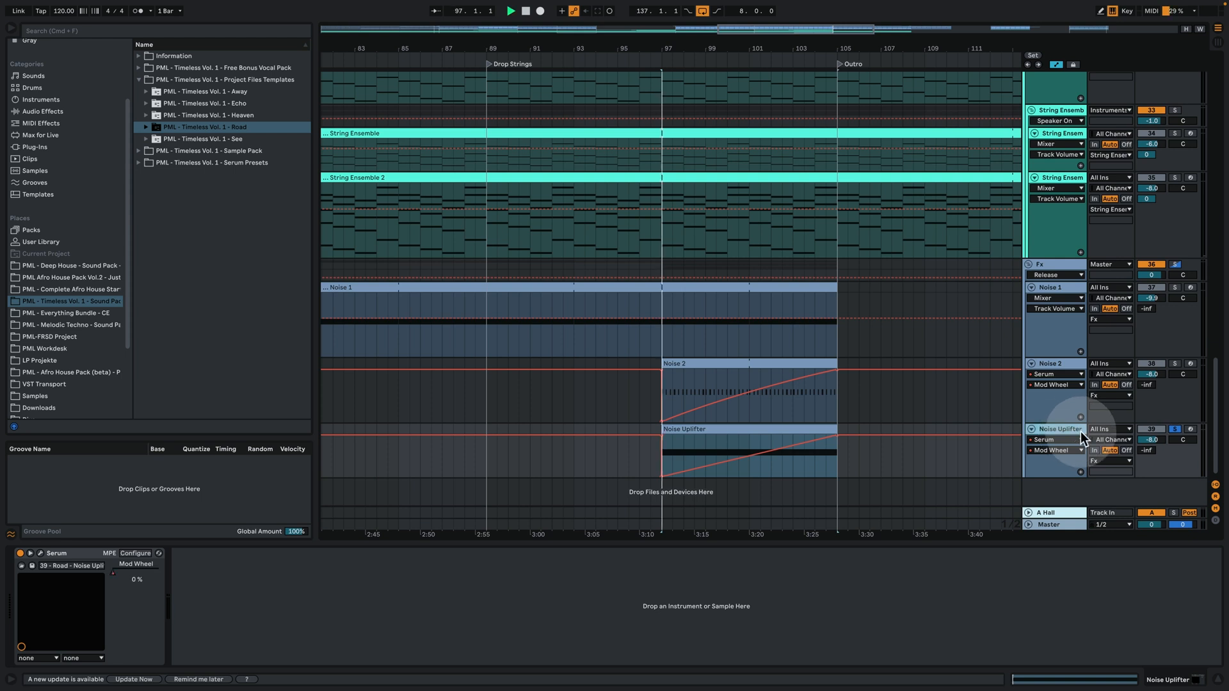
left_click(739, 455)
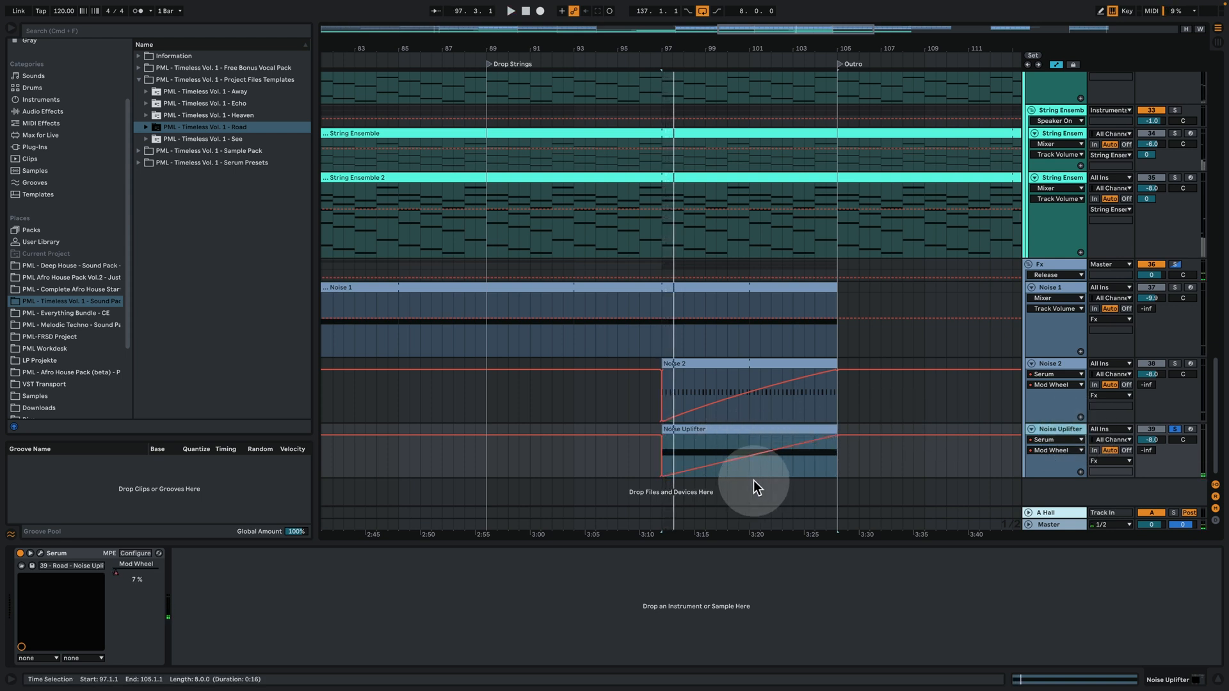
left_click(754, 467)
key("space")
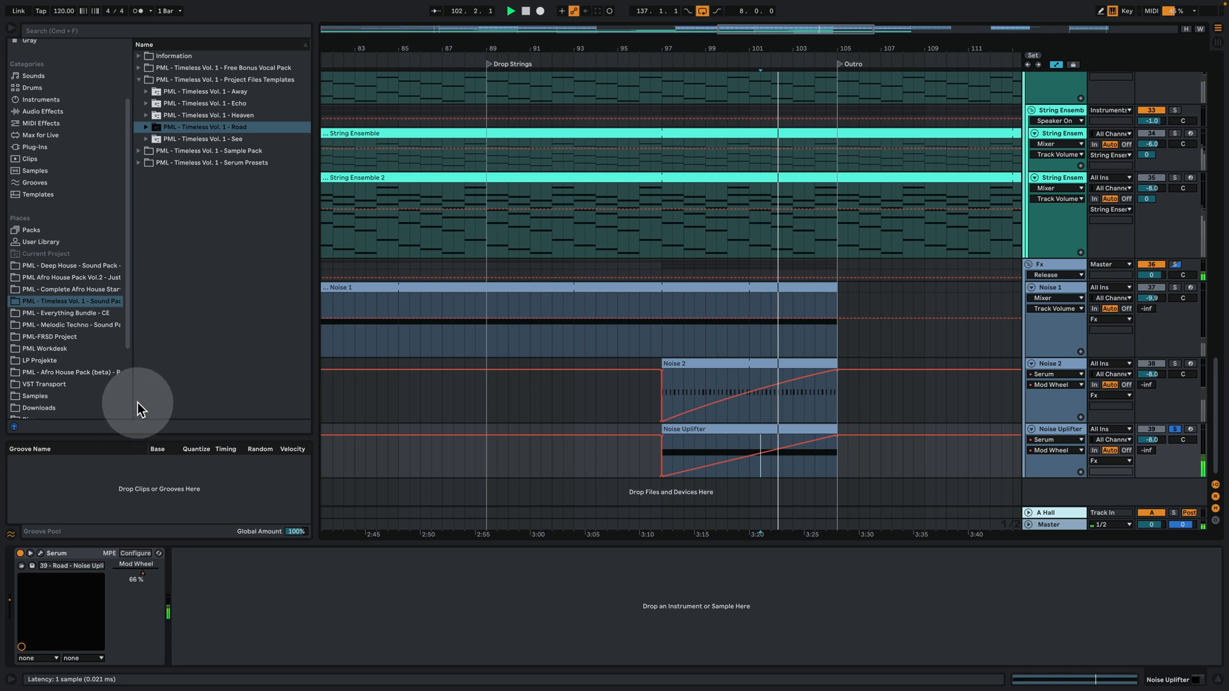
Open Noise Uplifter's Serum, examine its noise oscillator and effects filter while playing from 101.3.1, and close the plugin.
key("super+alt+p")
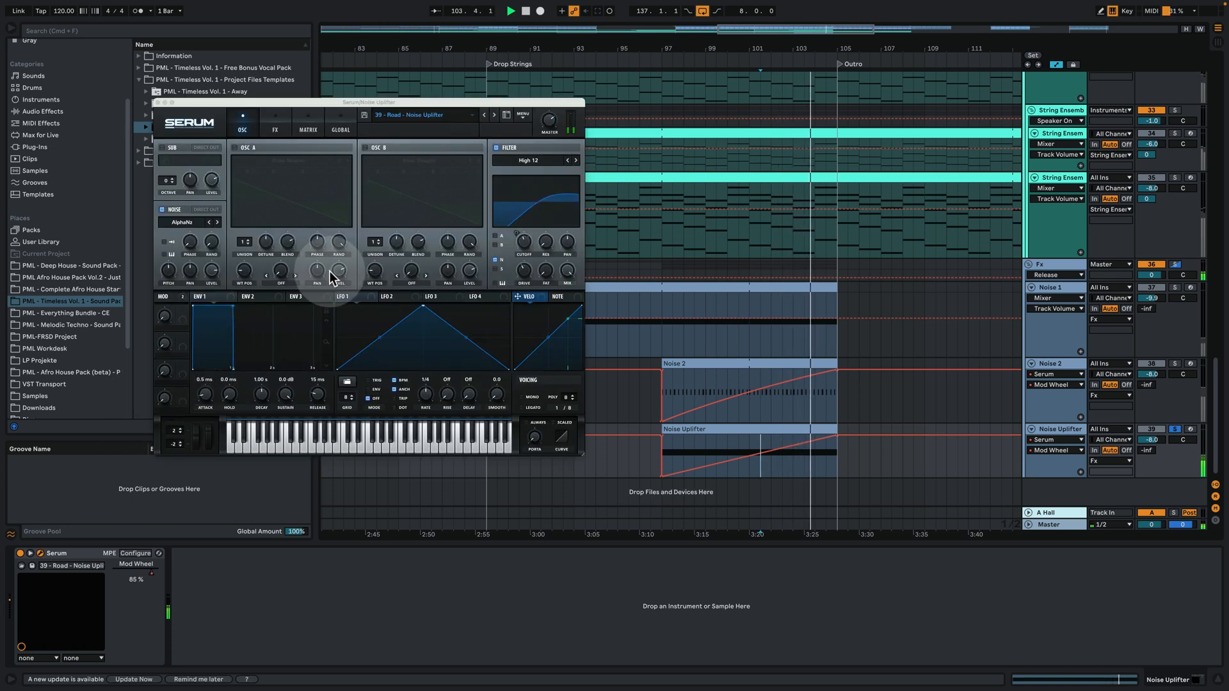
key("space")
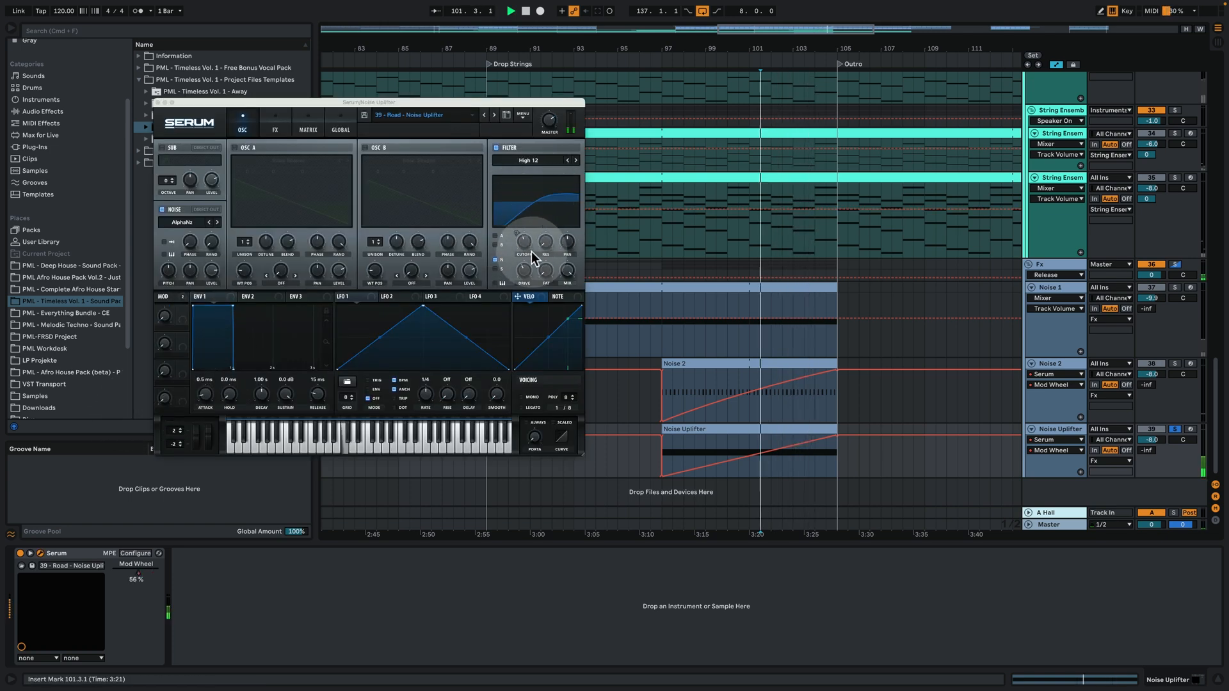
left_click(273, 121)
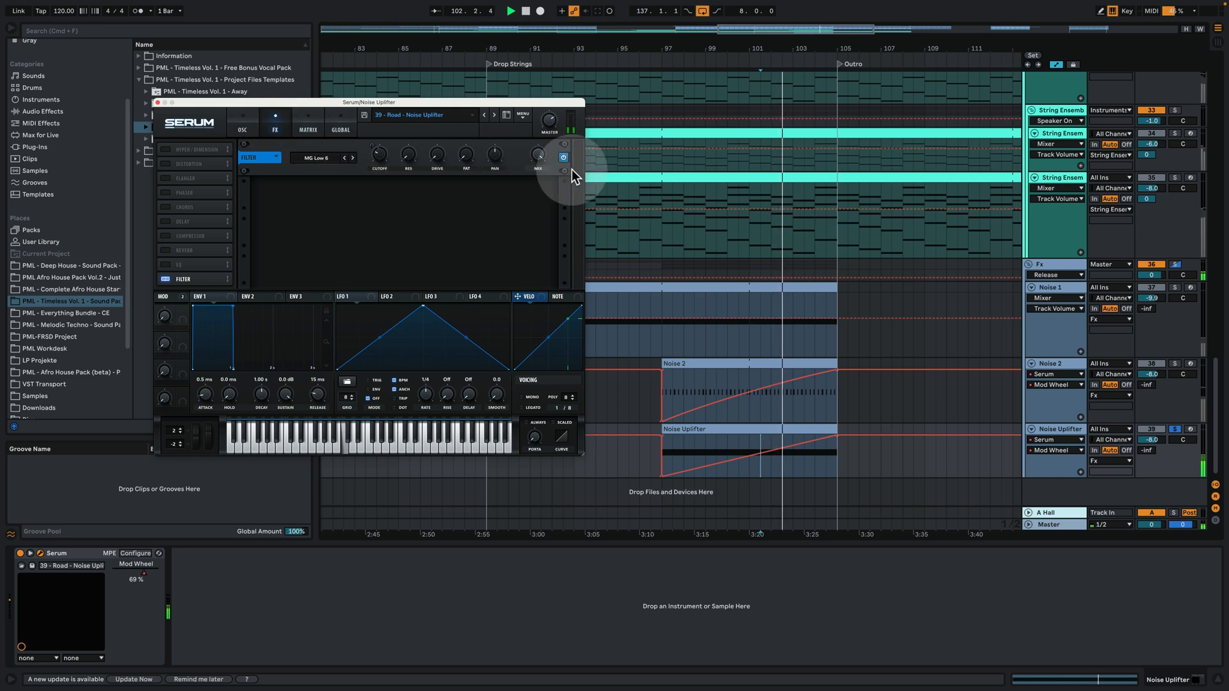
left_click(158, 102)
key("space")
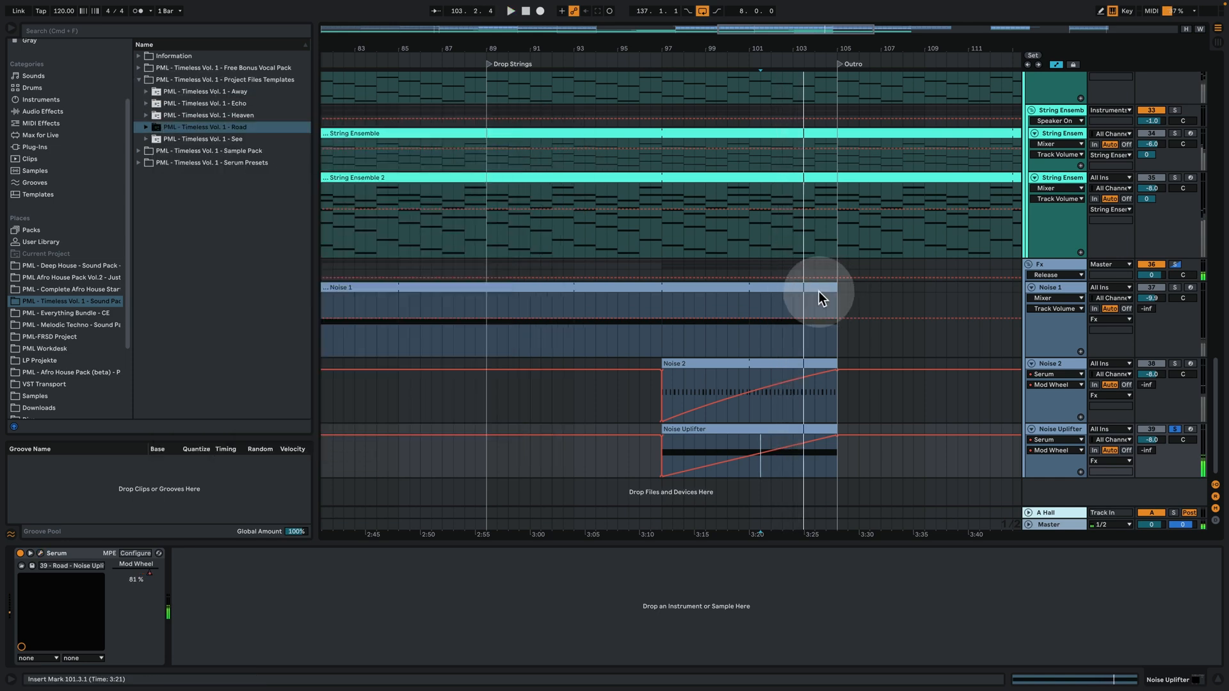
Play the mix from 101.3.1 into the Outro with the device view hidden and the full arrangement in view.
key("space")
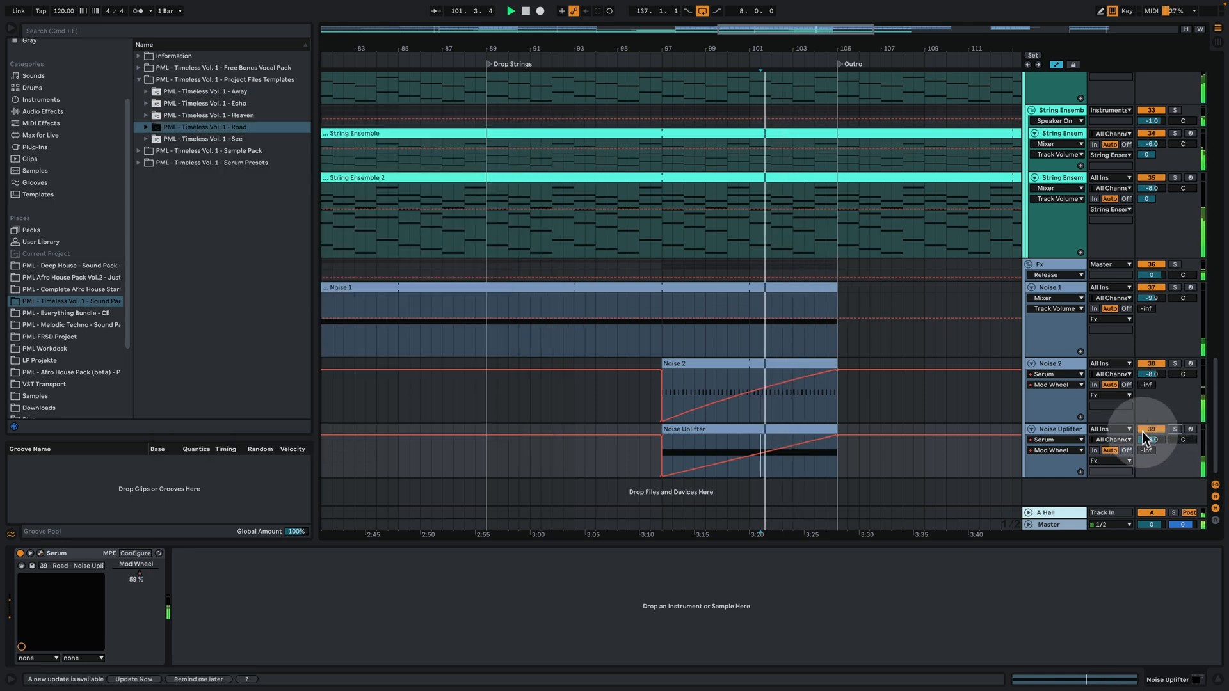
left_click(1219, 681)
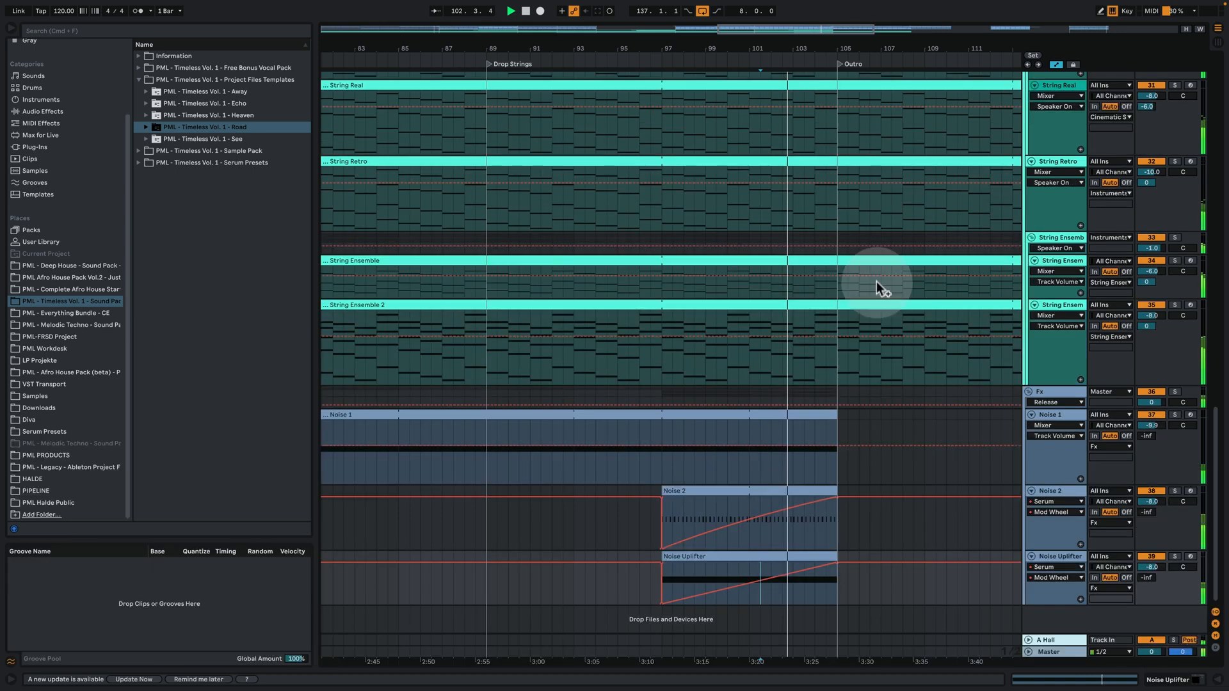
left_click_drag(699, 49, 601, 99)
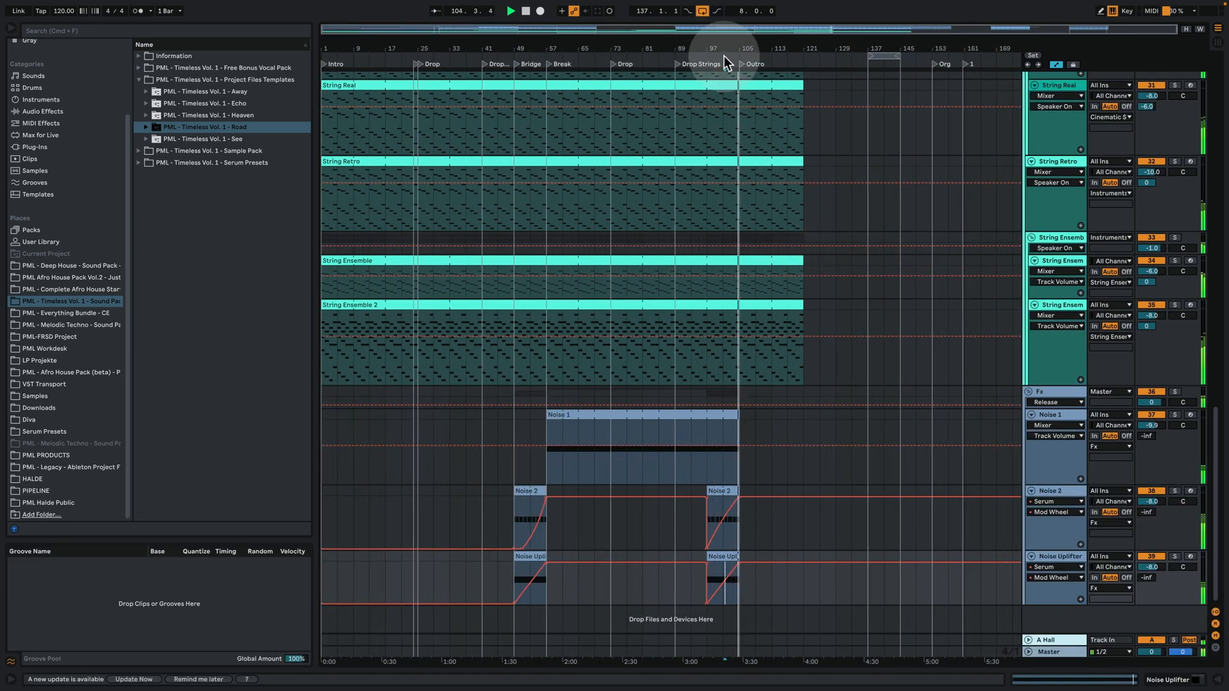
key("space")
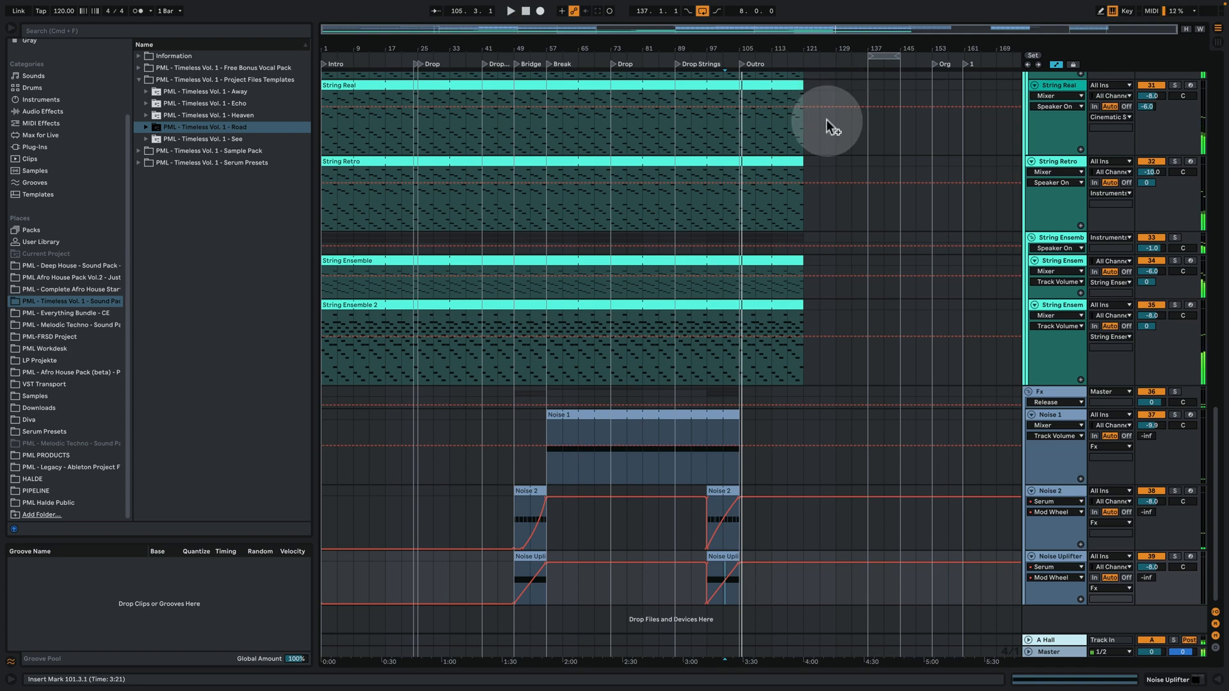
Optimize the track heights for the arrangement, select the Drums group at 137.1.1 and bring the loop section from bar 137 into view.
left_click(1073, 390)
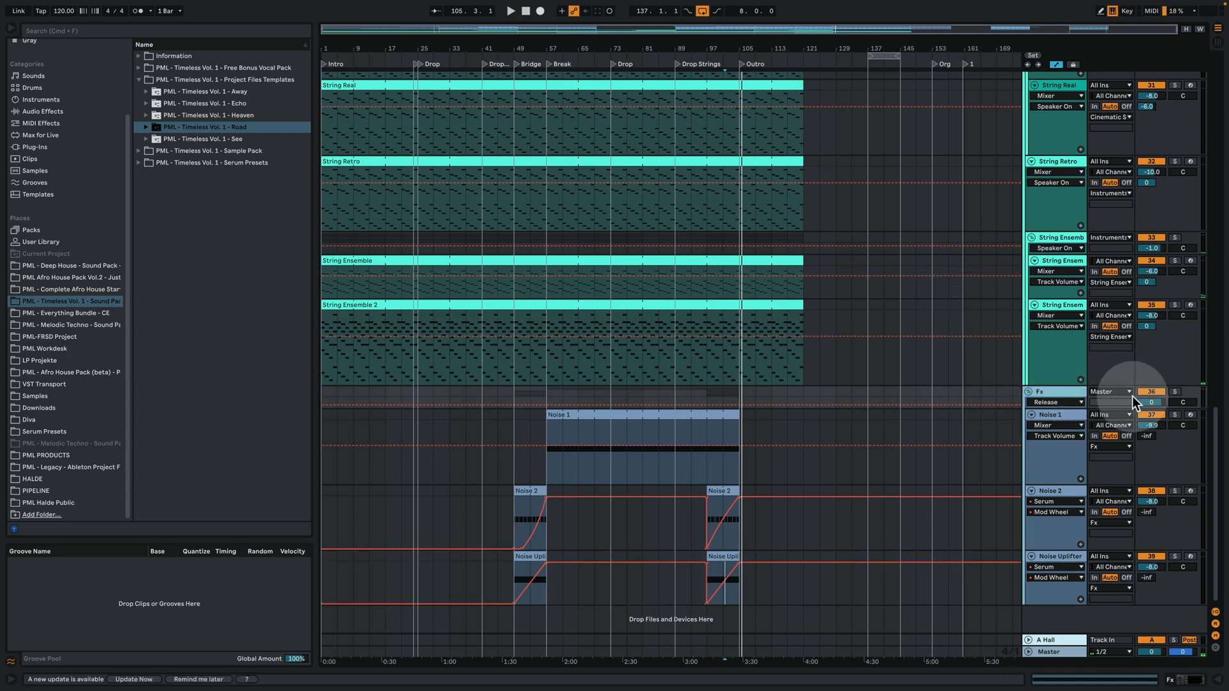
left_click(1186, 29)
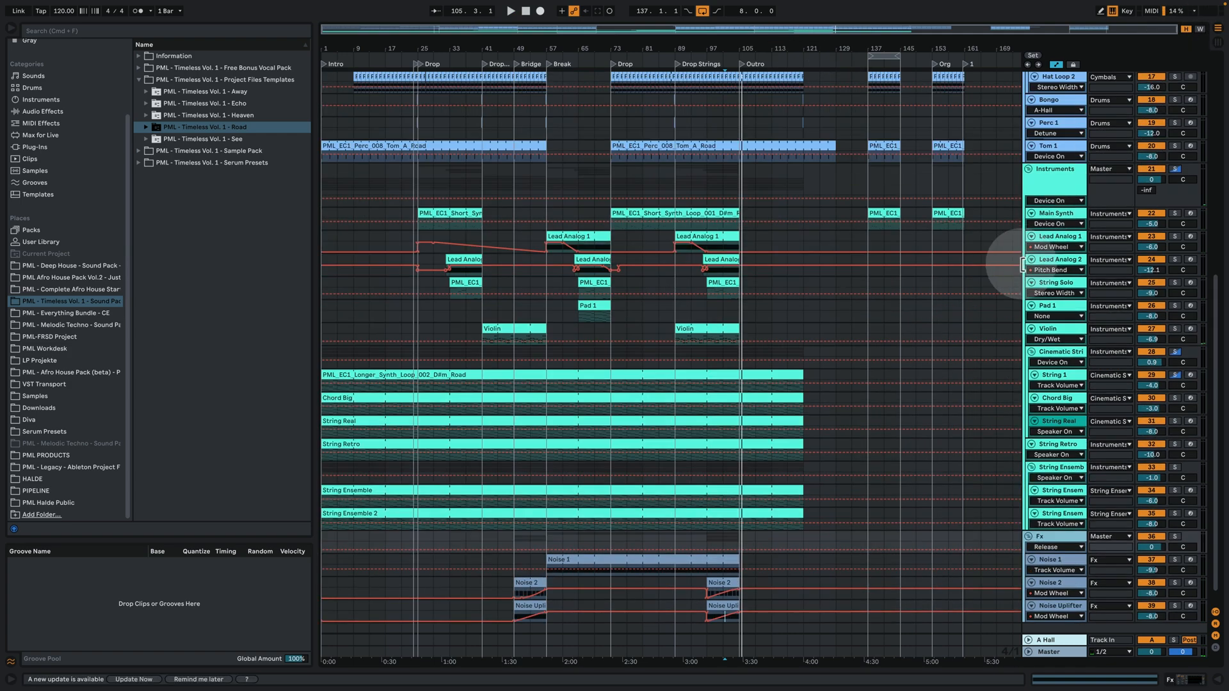
scroll(899, 297, "up", 10)
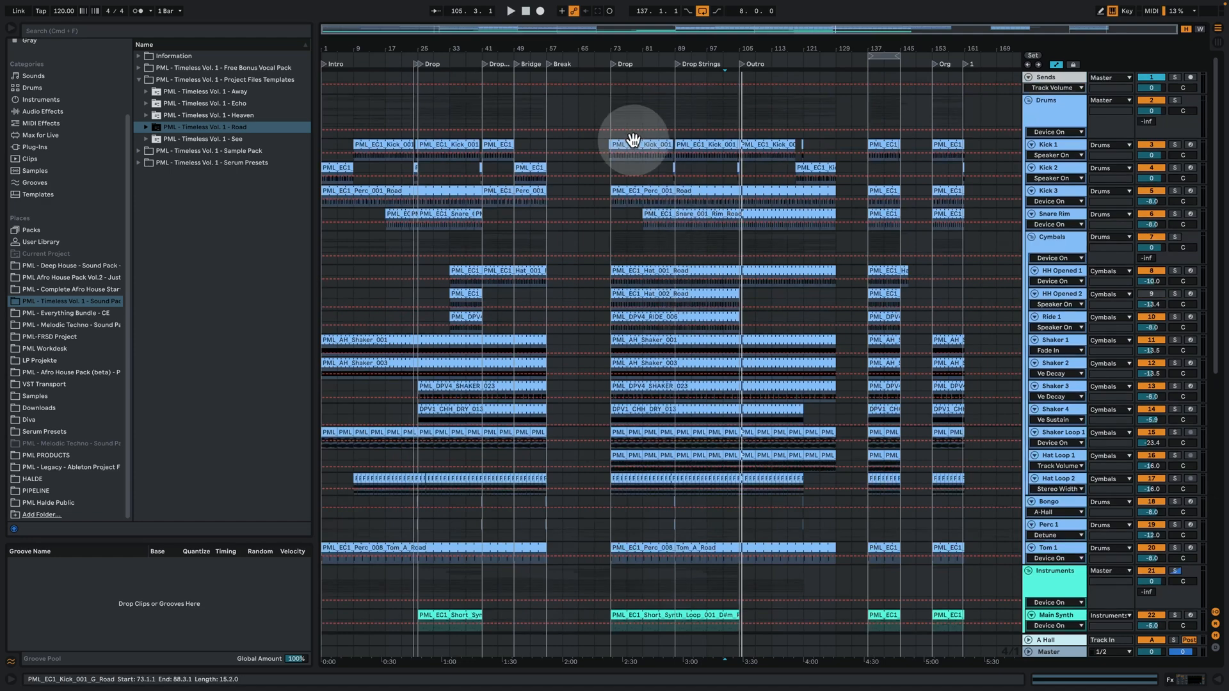
left_click(724, 190)
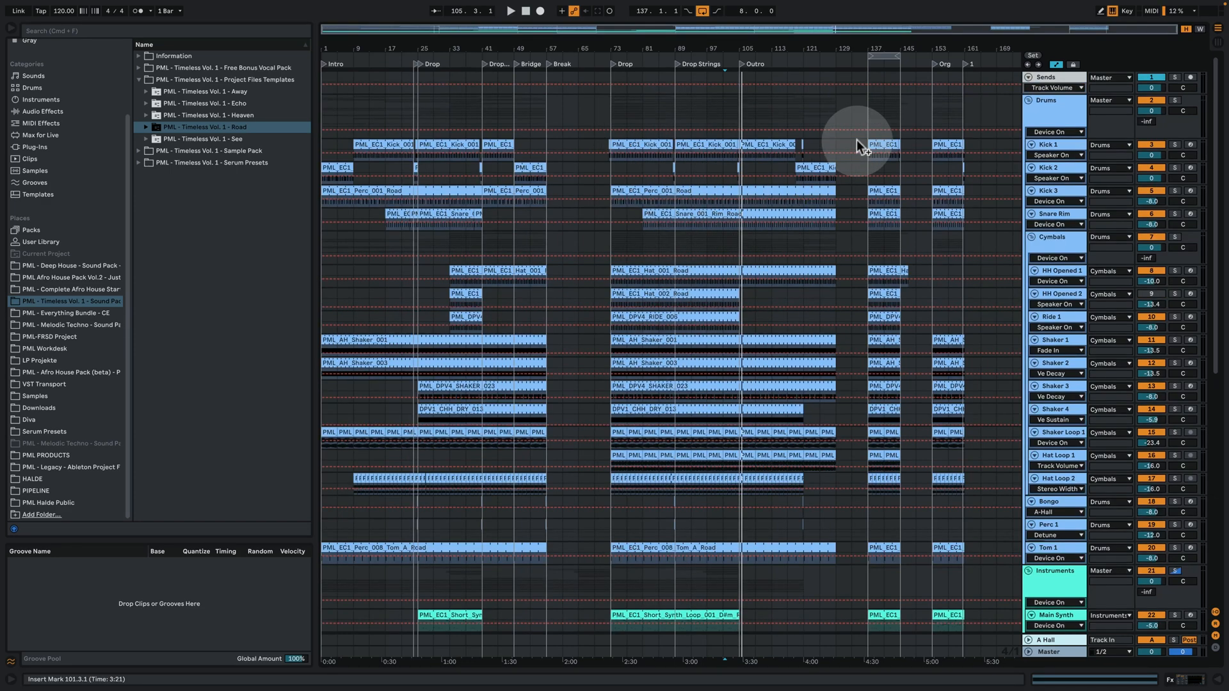
left_click(869, 94)
mouse_move(892, 51)
left_mouse_down()
mouse_move(892, 83)
mouse_move(839, 179)
left_mouse_up()
scroll(653, 47, "right", 5)
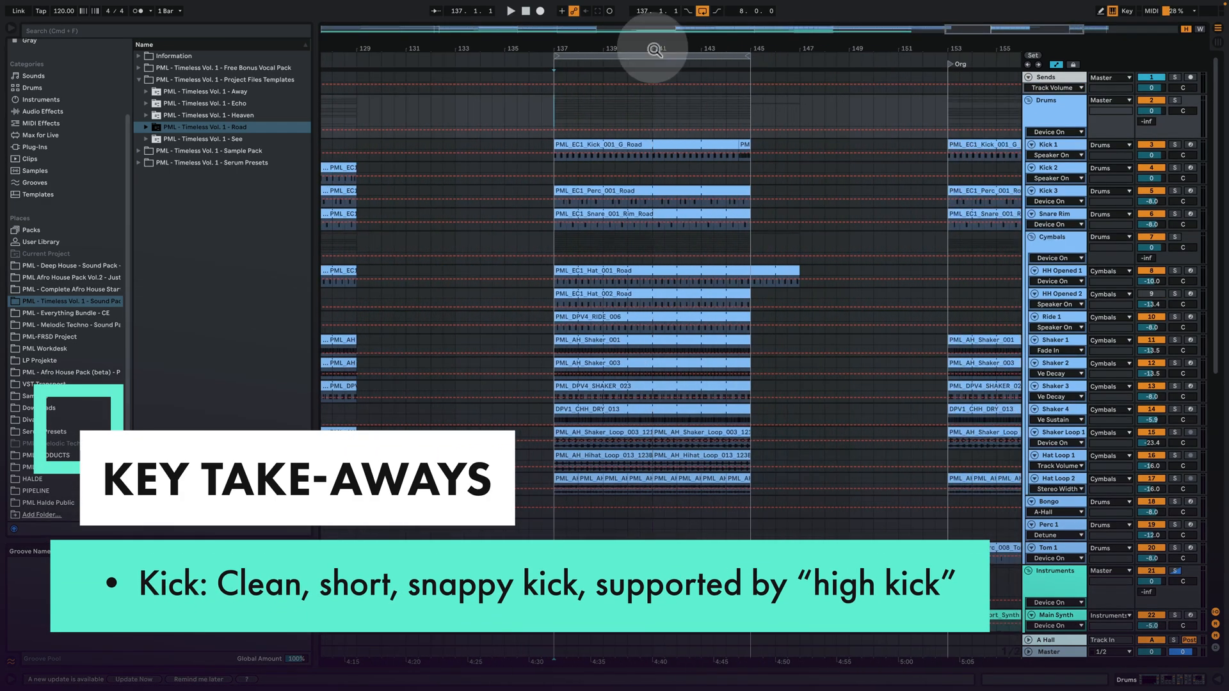
Solo Tom 1 and Kick 1 and play them from 137.1.1.
left_click(1174, 547)
left_click(1175, 144)
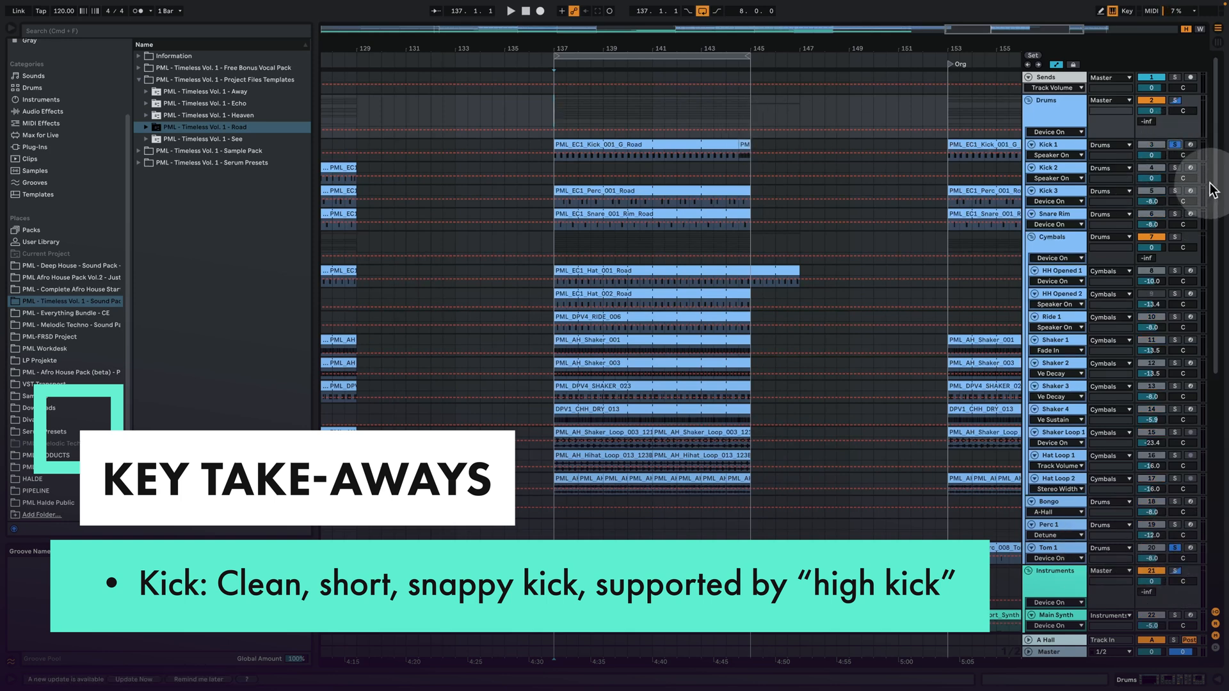
key("space")
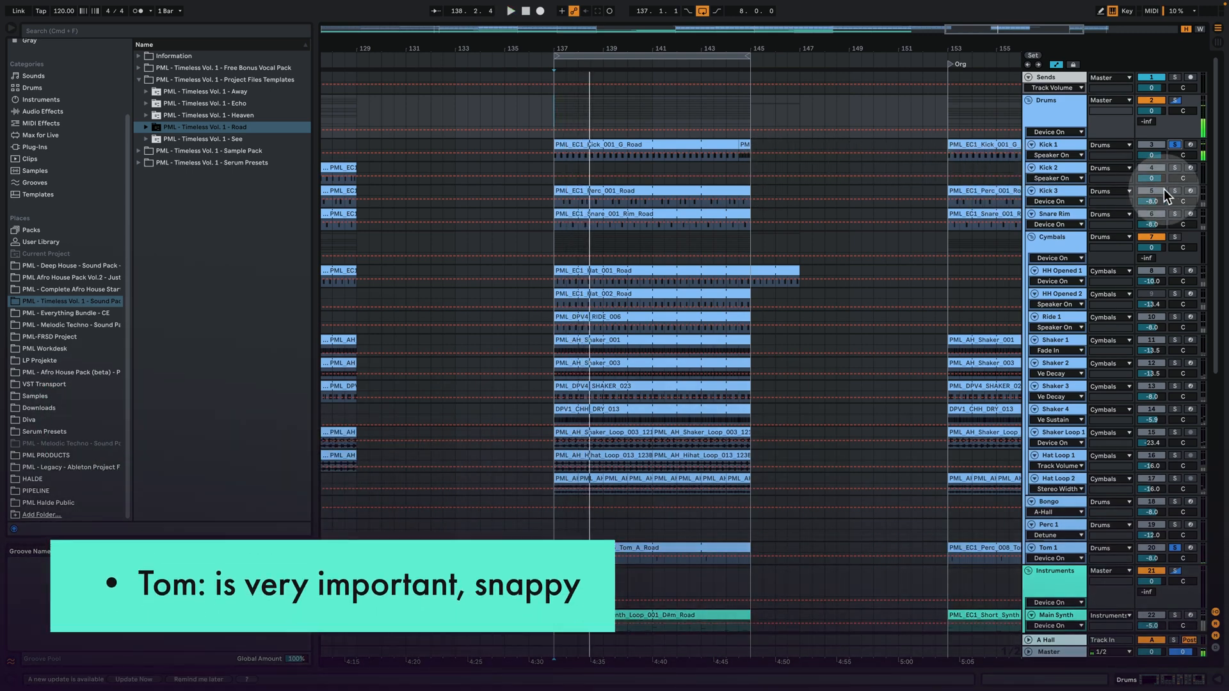
Solo Kick 3, open its clip and select all its C3 notes while playing, then return to the arrangement with its devices shown.
left_click(1174, 190)
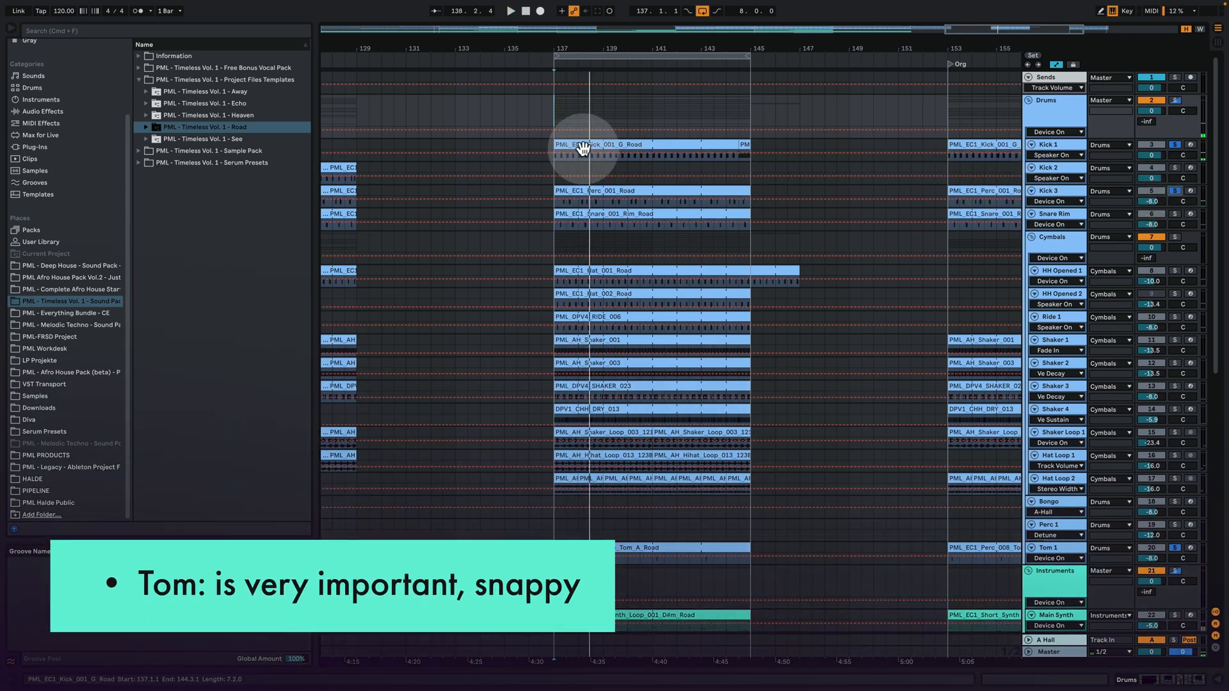
double_click(581, 191)
left_click_drag(320, 246, 1117, 355)
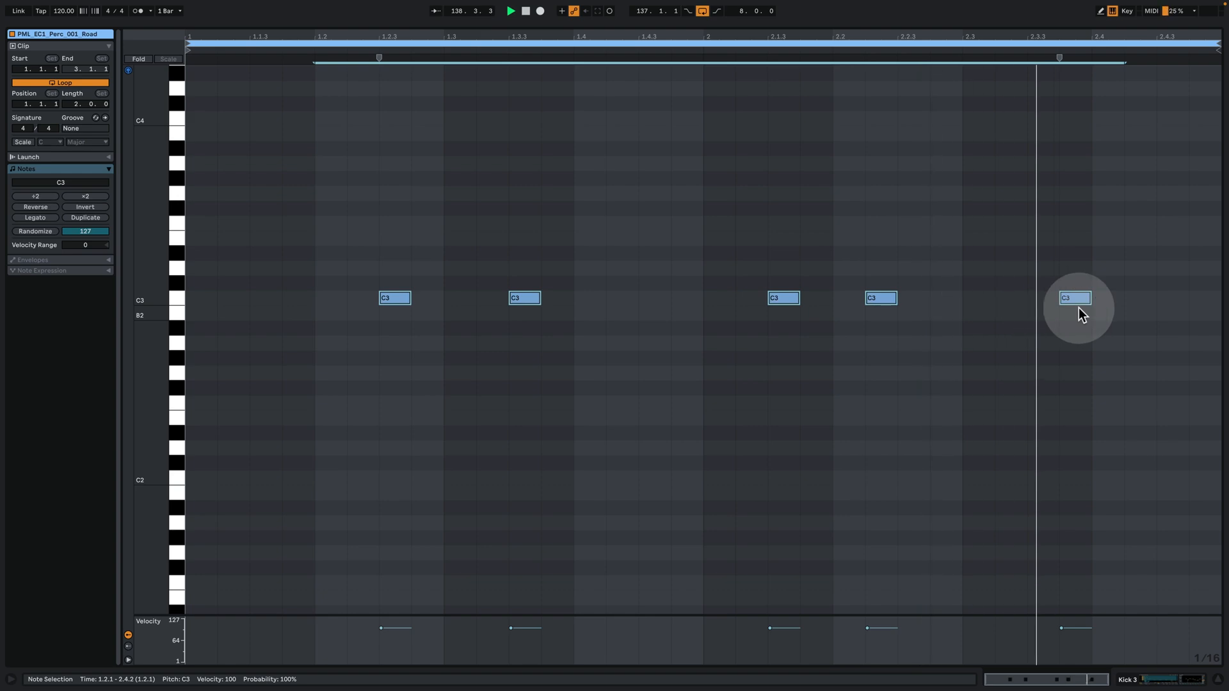
key("Tab")
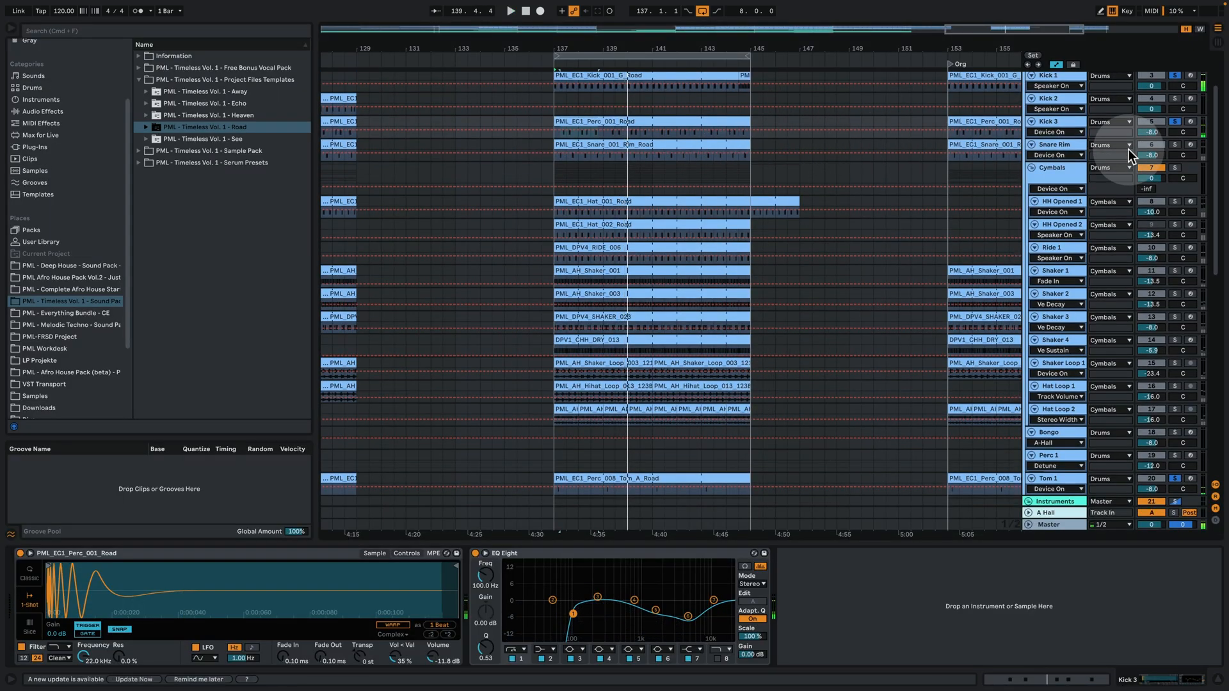
Solo the Snare Rim track, open its clip at bar 137 and select the C3 note on beat 1.2.
left_click(1174, 144)
double_click(670, 143)
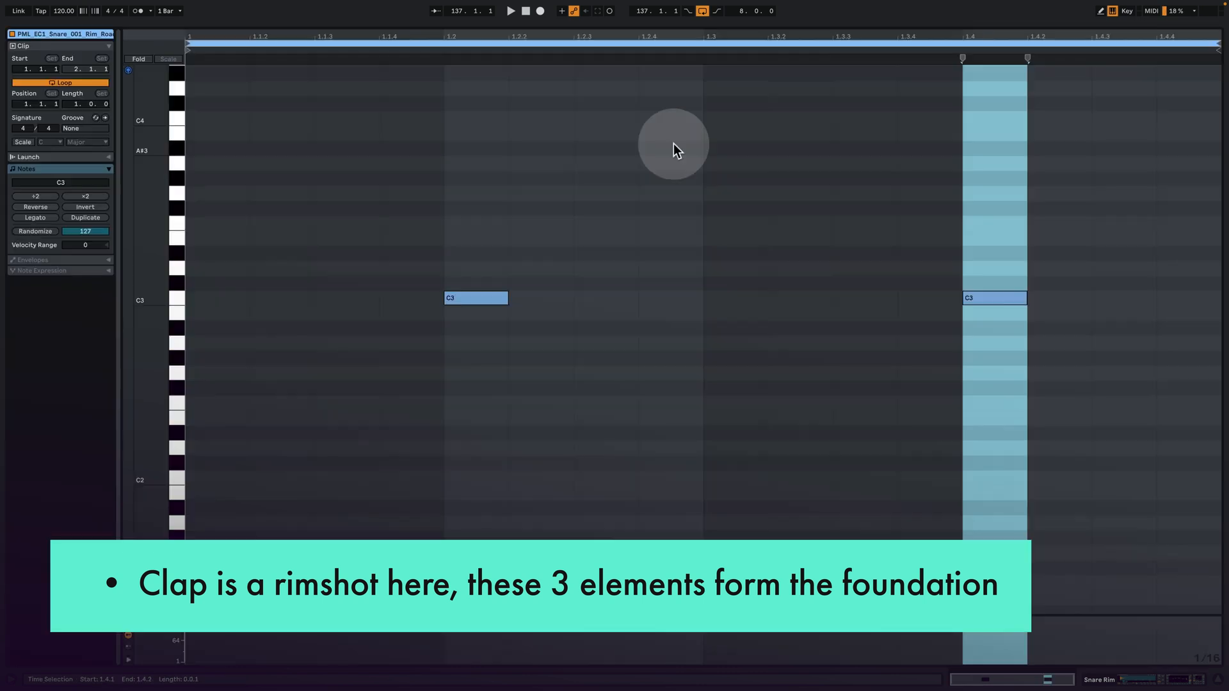
left_click_drag(371, 236, 735, 426)
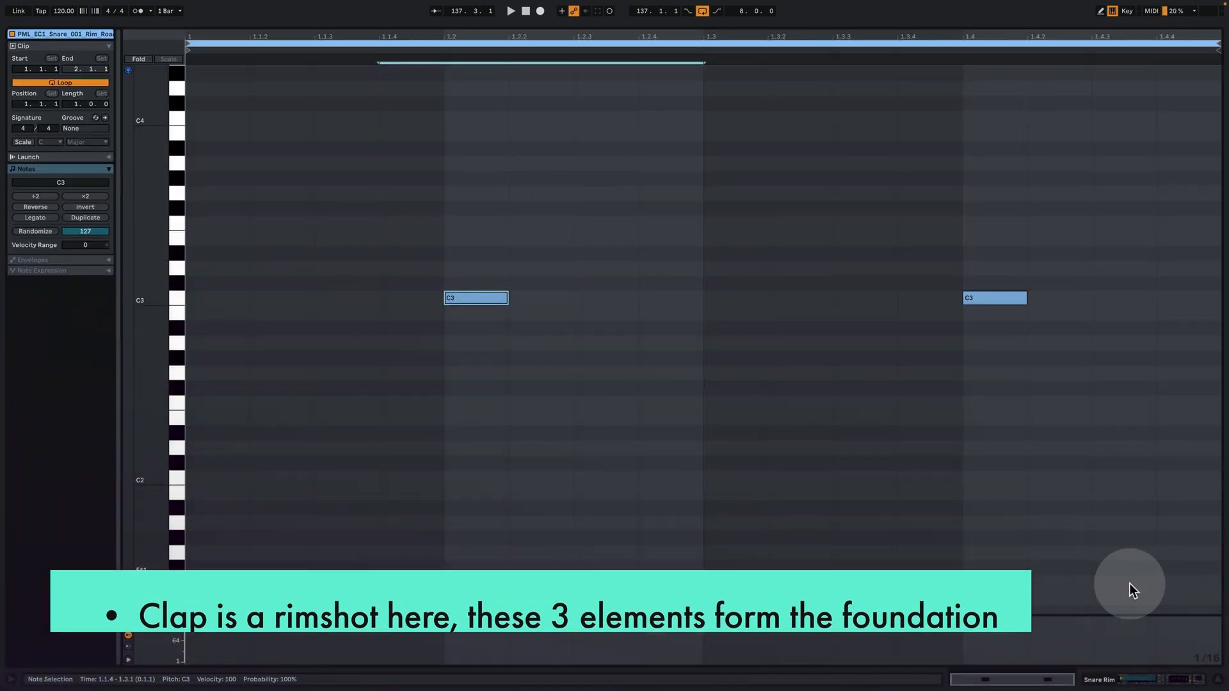
Play the soloed Kick 1, Kick 3, Snare Rim and Tom 1 tracks together with Snare Rim's devices shown.
key("space")
left_click(1113, 682)
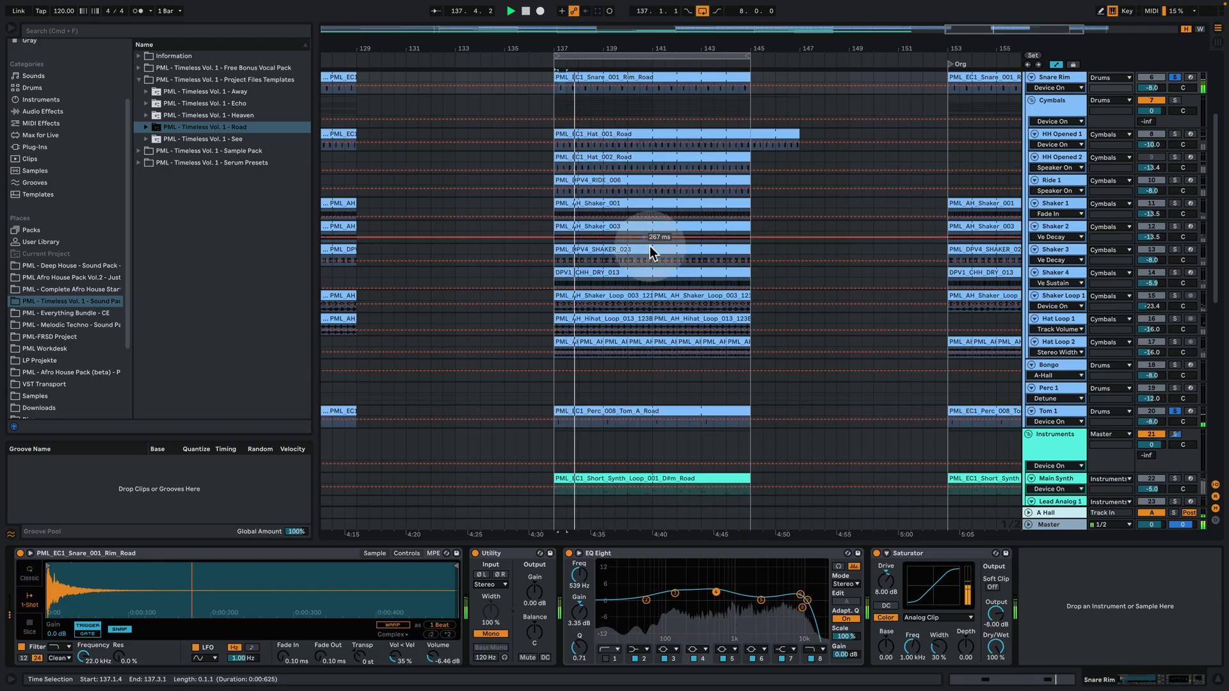
scroll(649, 251, "up", 3)
scroll(647, 198, "down", 2)
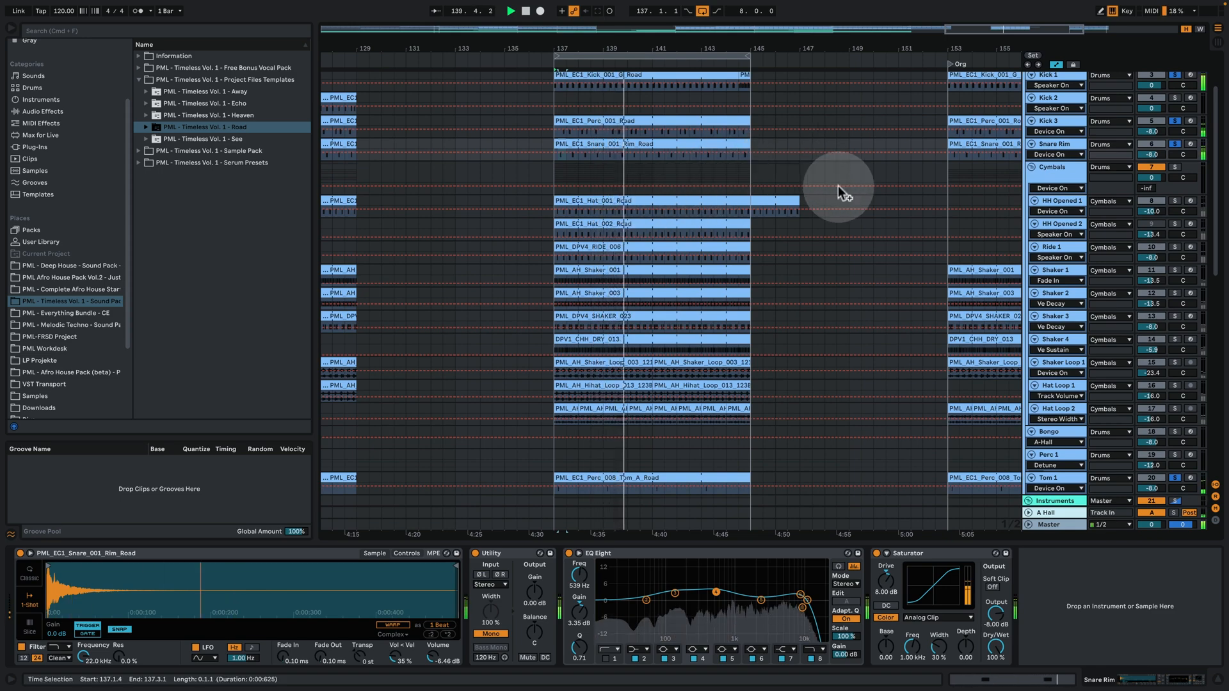
key("space")
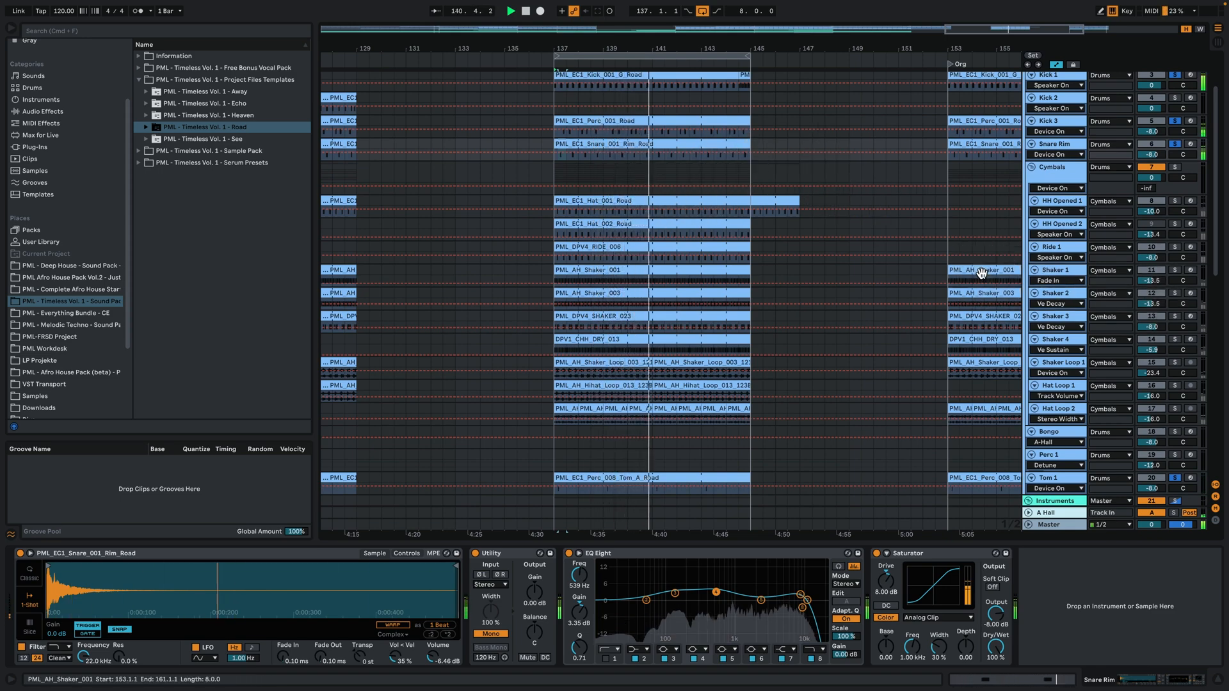
Add Shaker Loop 1 and Hat Loop 1 to the soloed drum tracks and play them together.
left_click(835, 325)
scroll(835, 325, "down", 5)
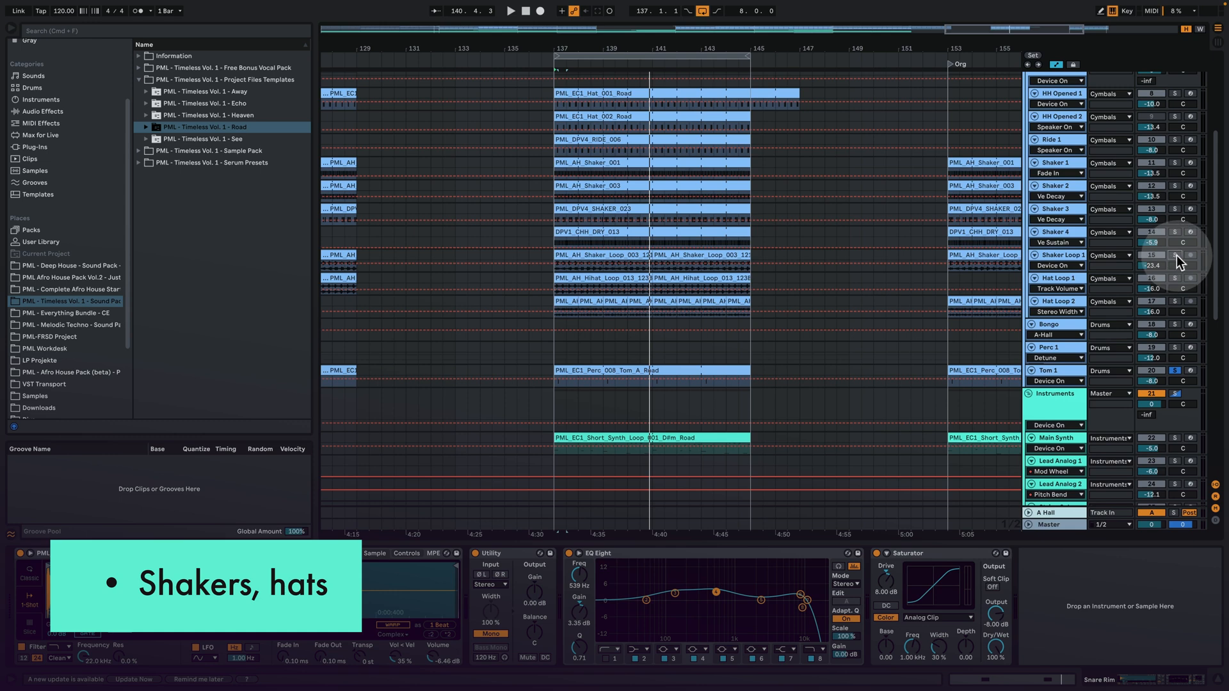
left_click(1157, 258)
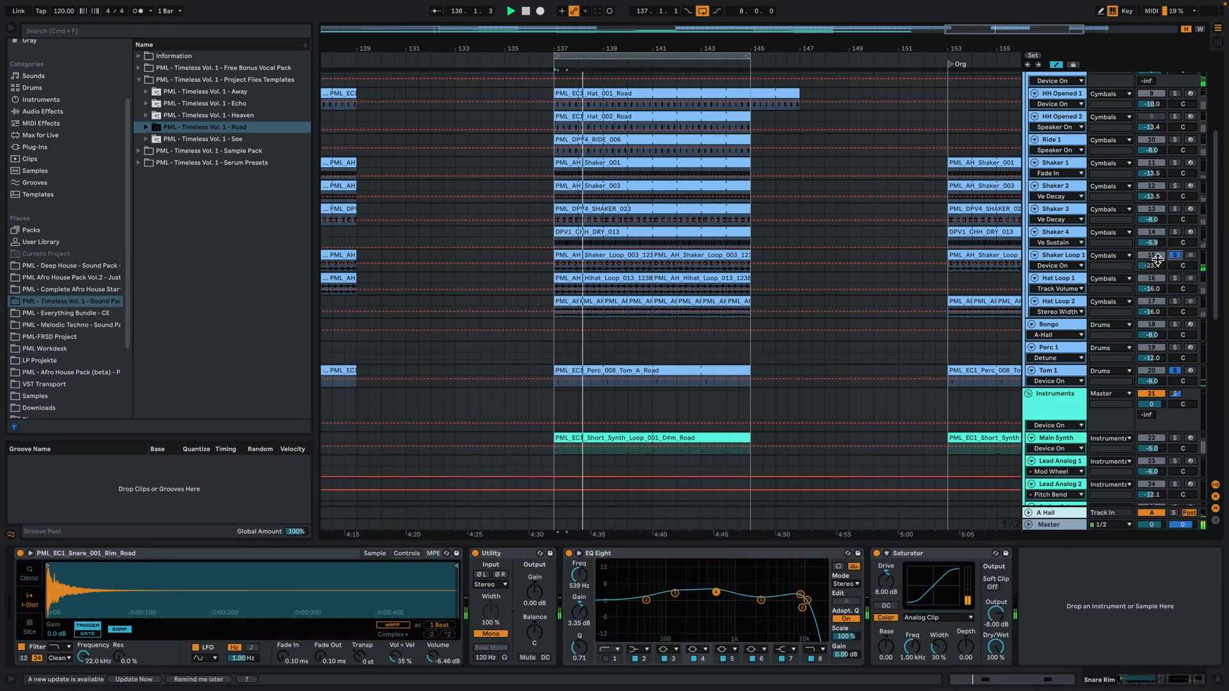
left_click(1174, 279)
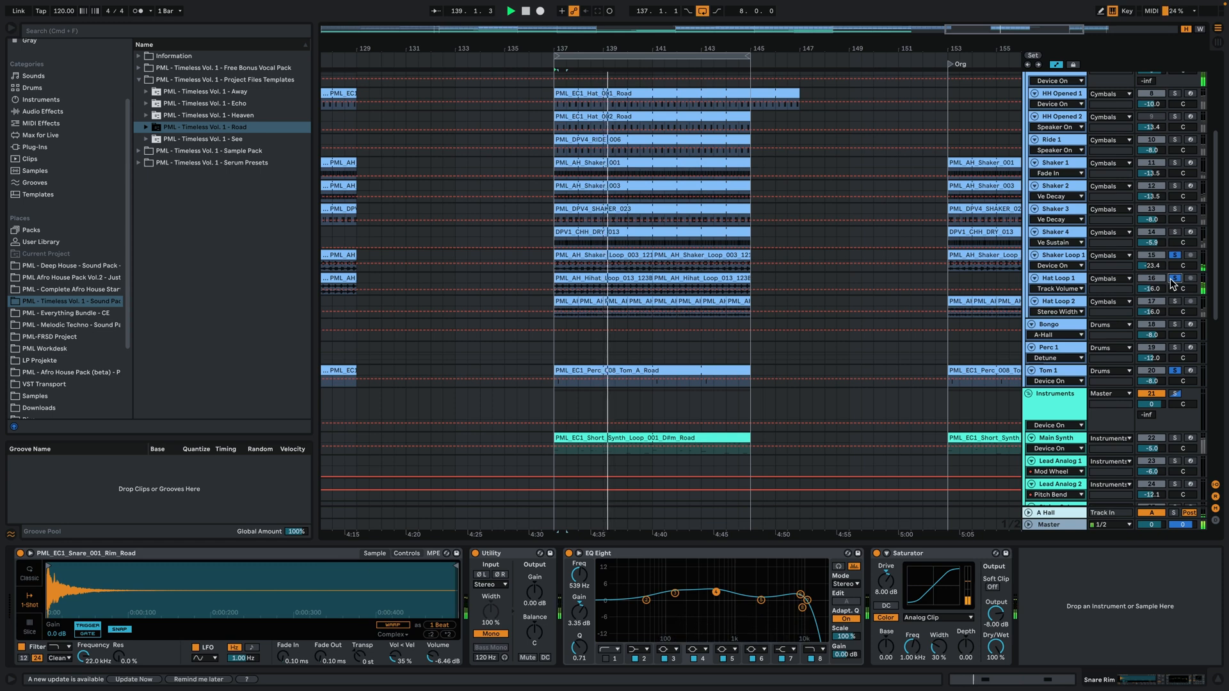
left_click(923, 193)
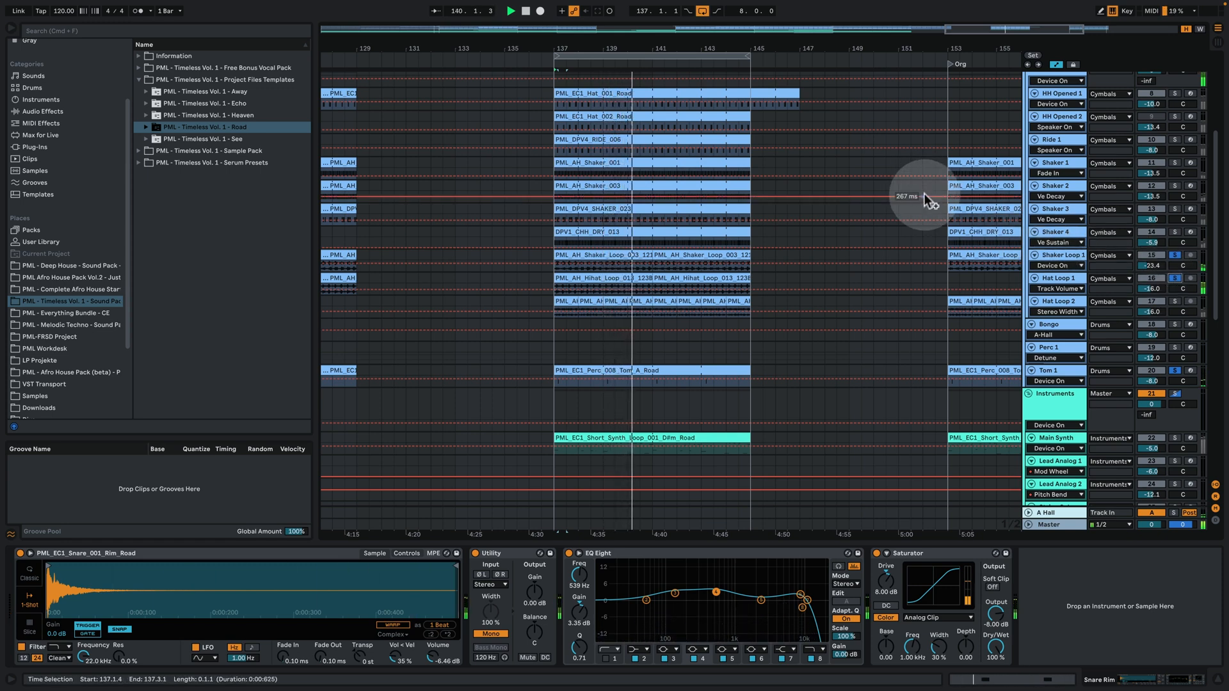
key("space")
Add Ride 1 and HH Opened 1 to the soloed drum tracks and play them together.
left_click(1176, 131)
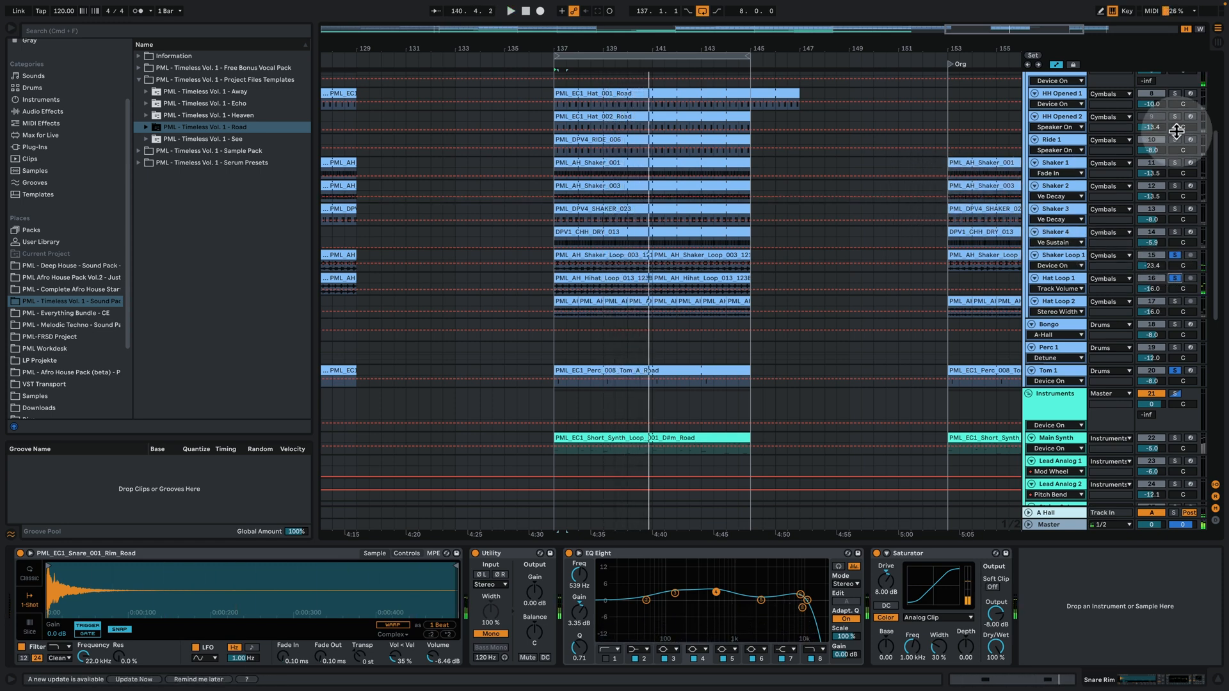
left_click(1175, 140)
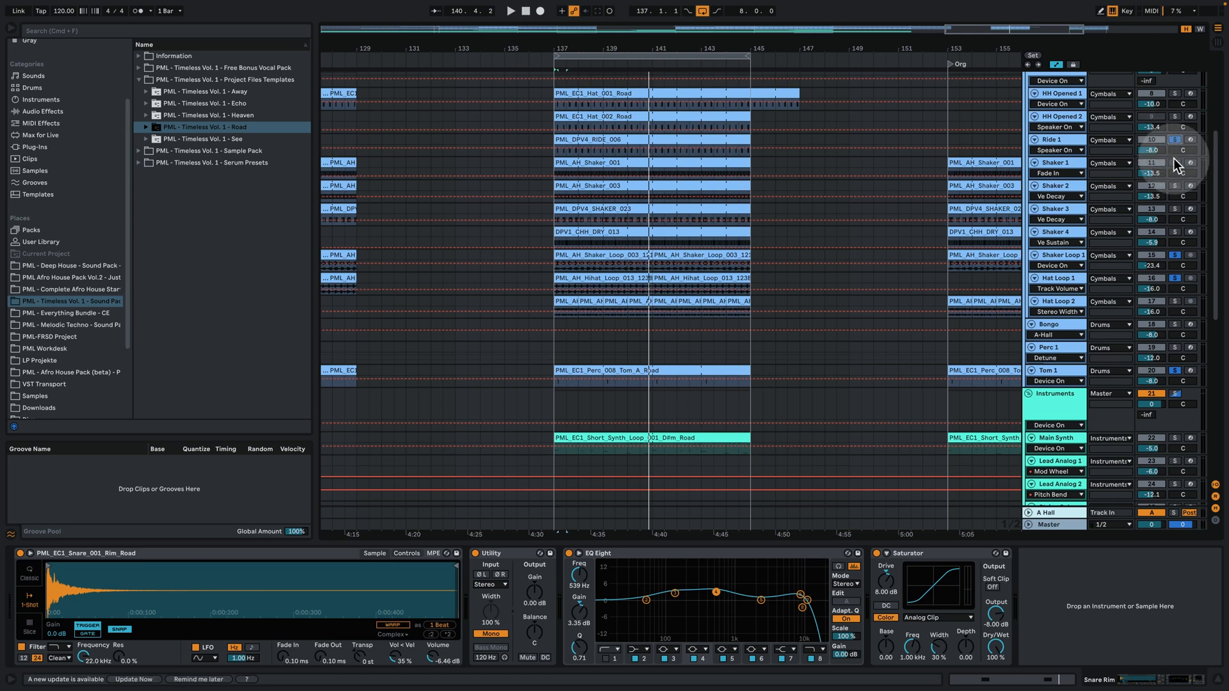
key("space")
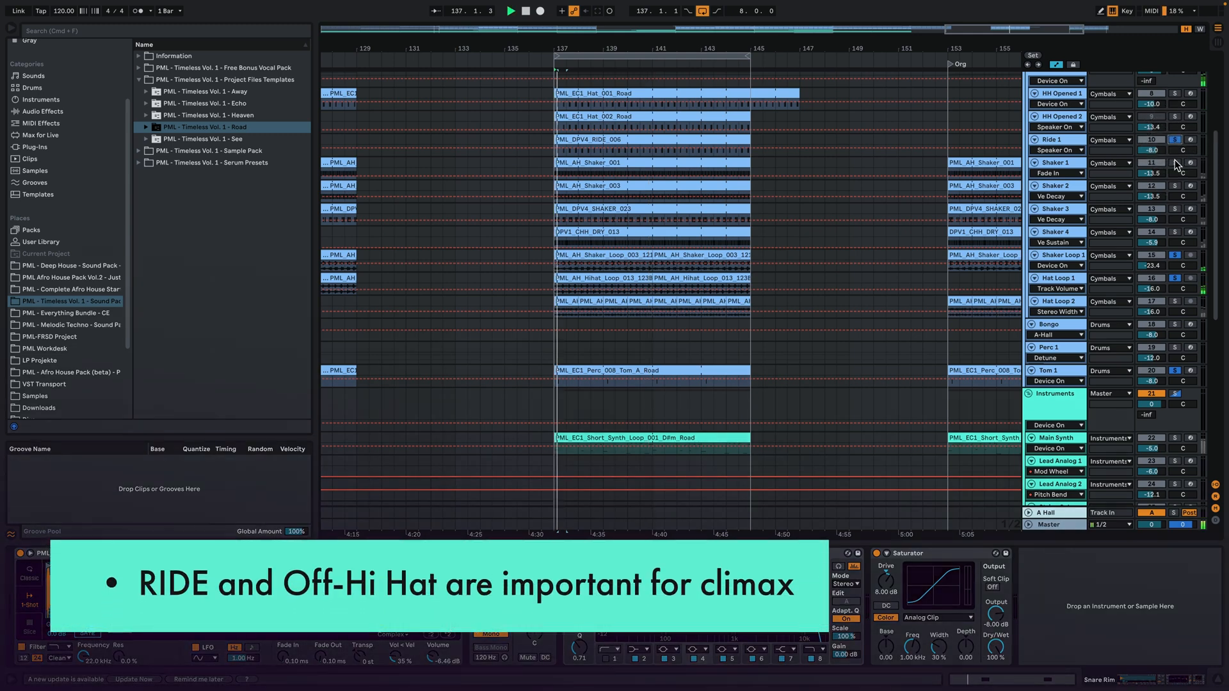
left_click(1175, 116)
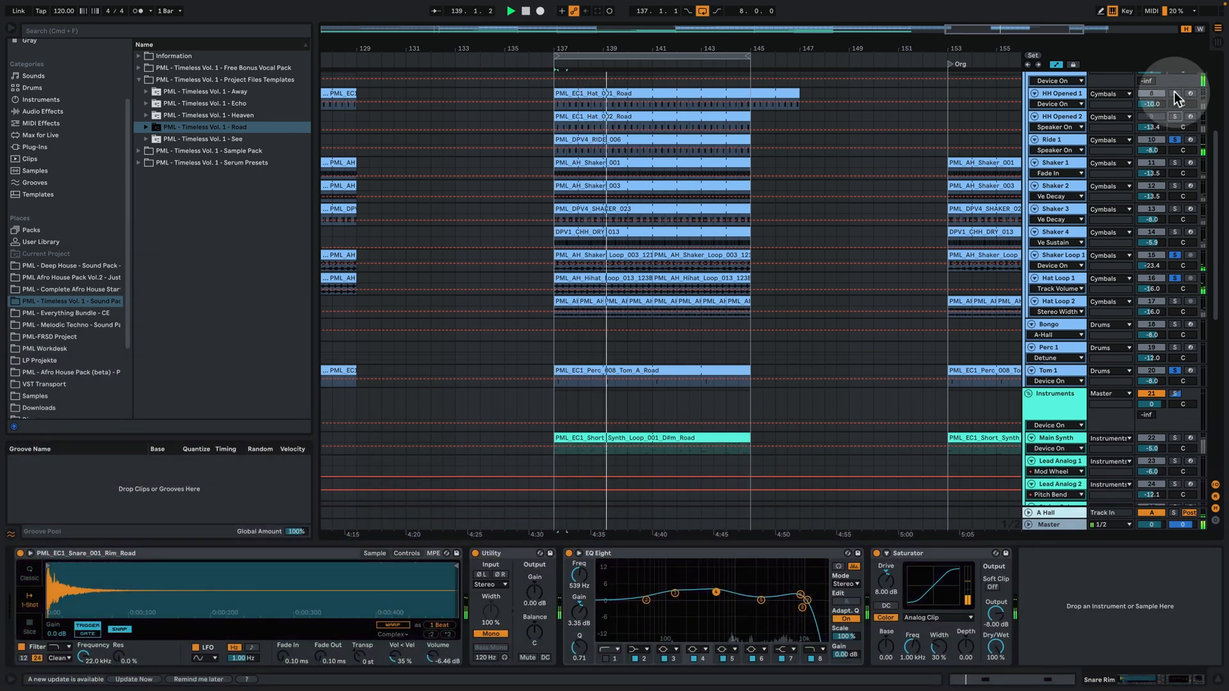
left_click(1175, 93)
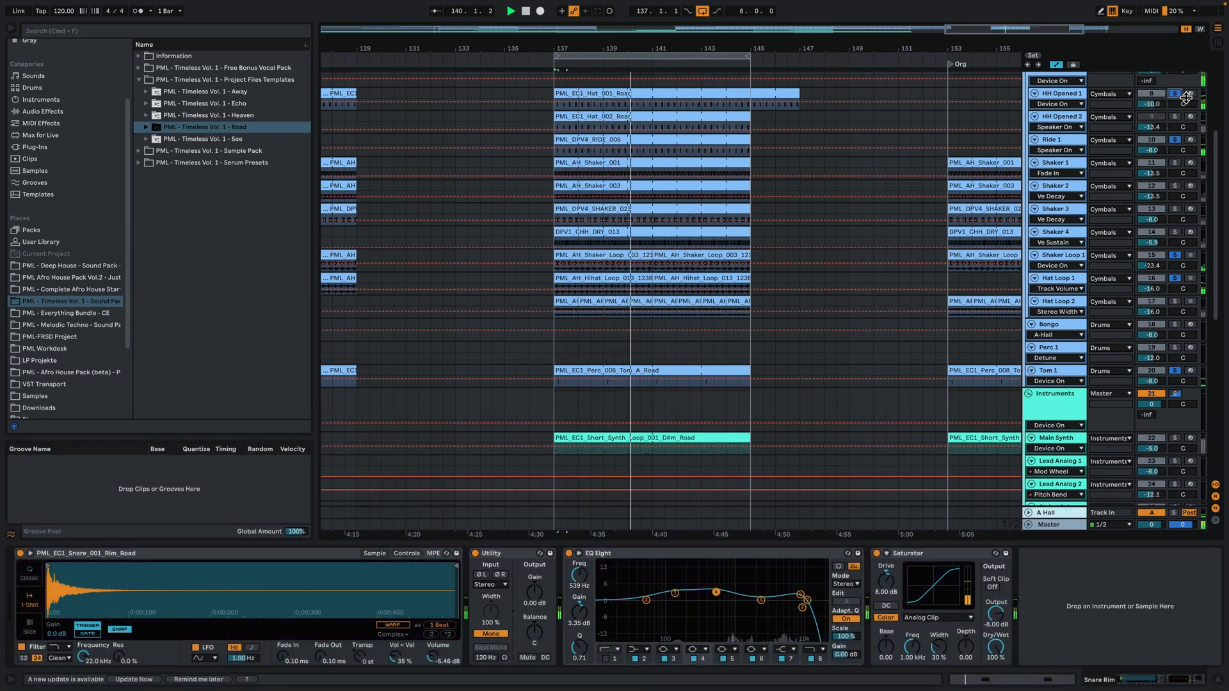
left_click(1176, 114)
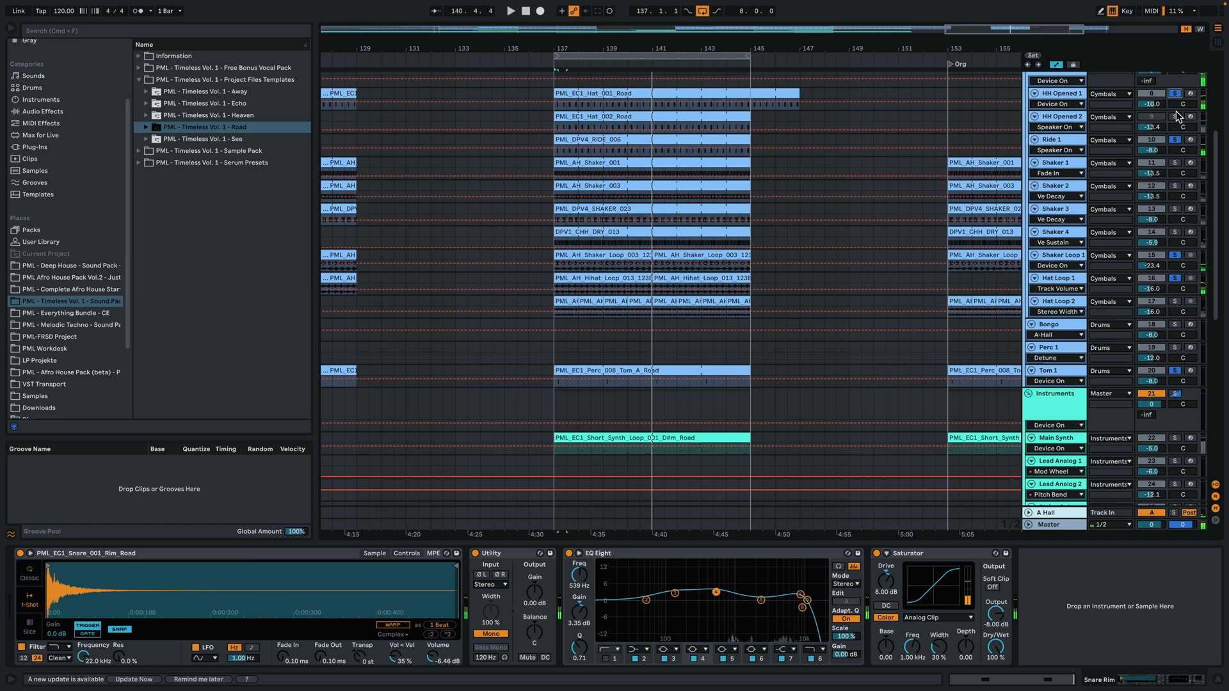
Add the Shaker, Hat Loop 2 and HH Opened 2 tracks to the soloed drums and play the section from bar 137.
left_click(1174, 232)
left_click(1175, 209)
left_click(1175, 187)
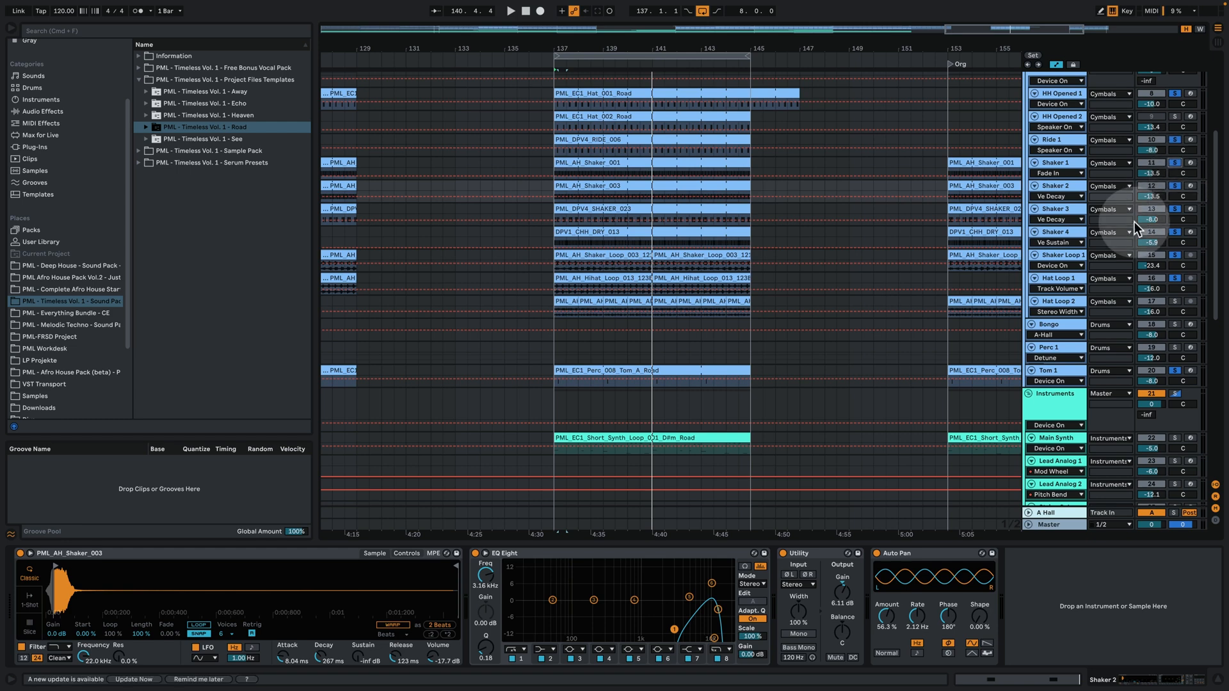
left_click(1175, 302)
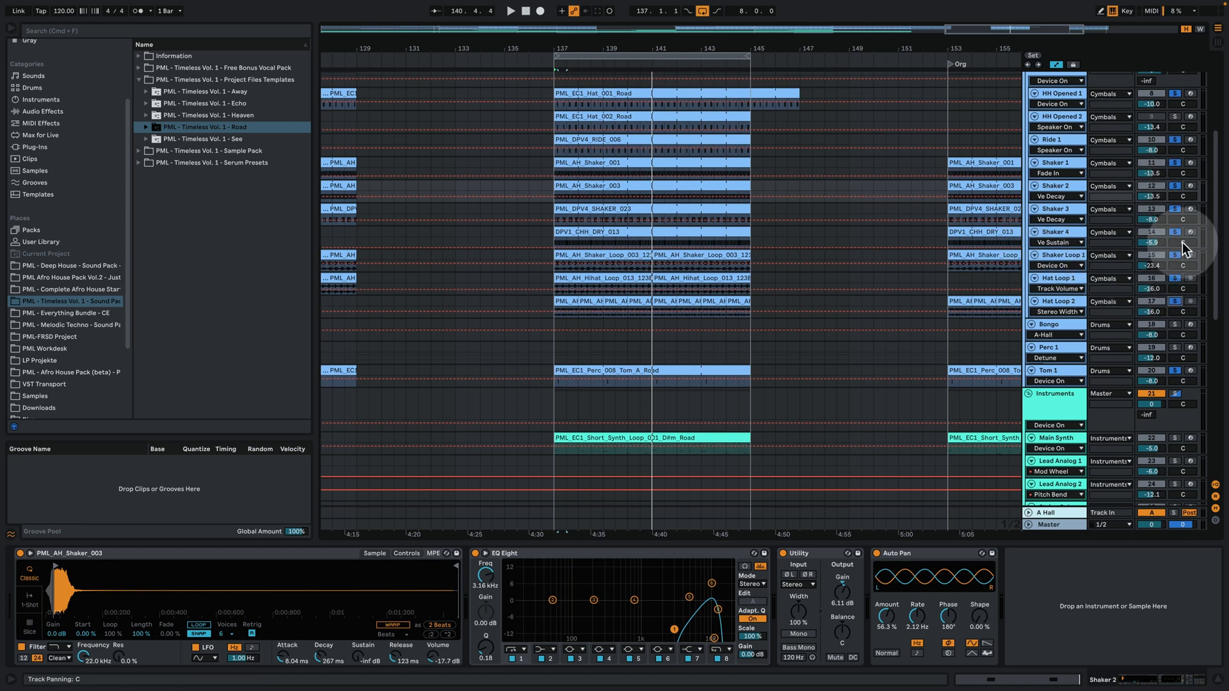
left_click(1175, 118)
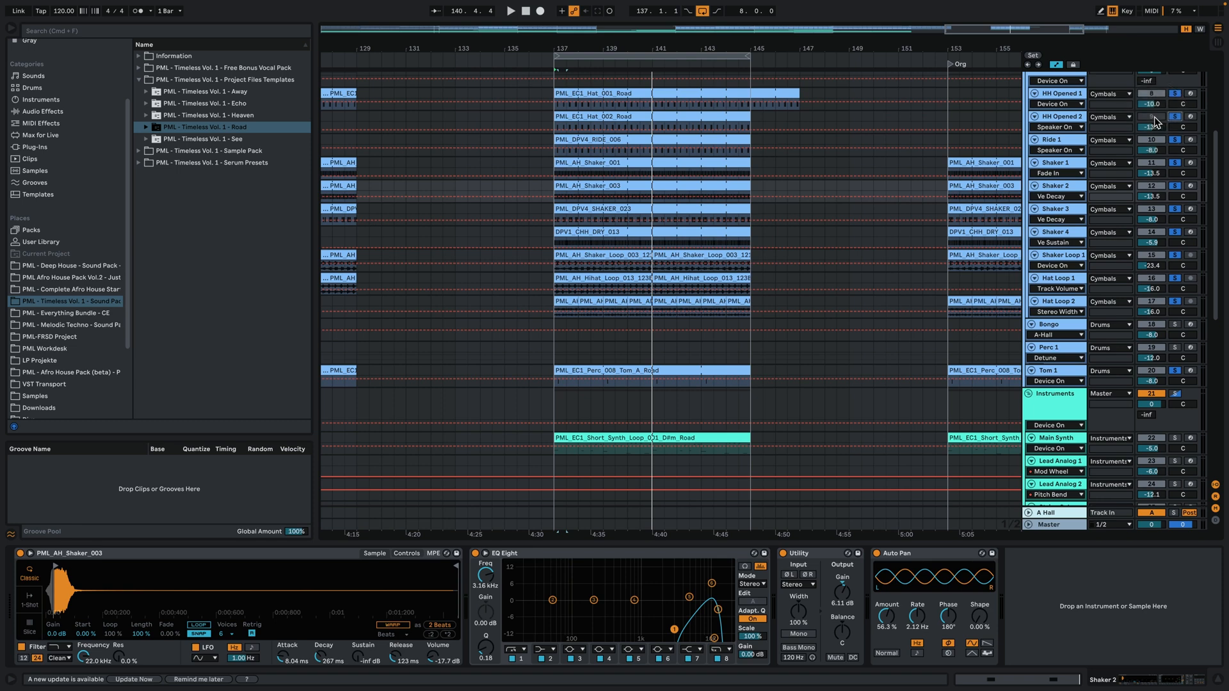
key("space")
mouse_move(677, 48)
left_mouse_down()
mouse_move(677, 93)
mouse_move(677, 50)
left_mouse_up()
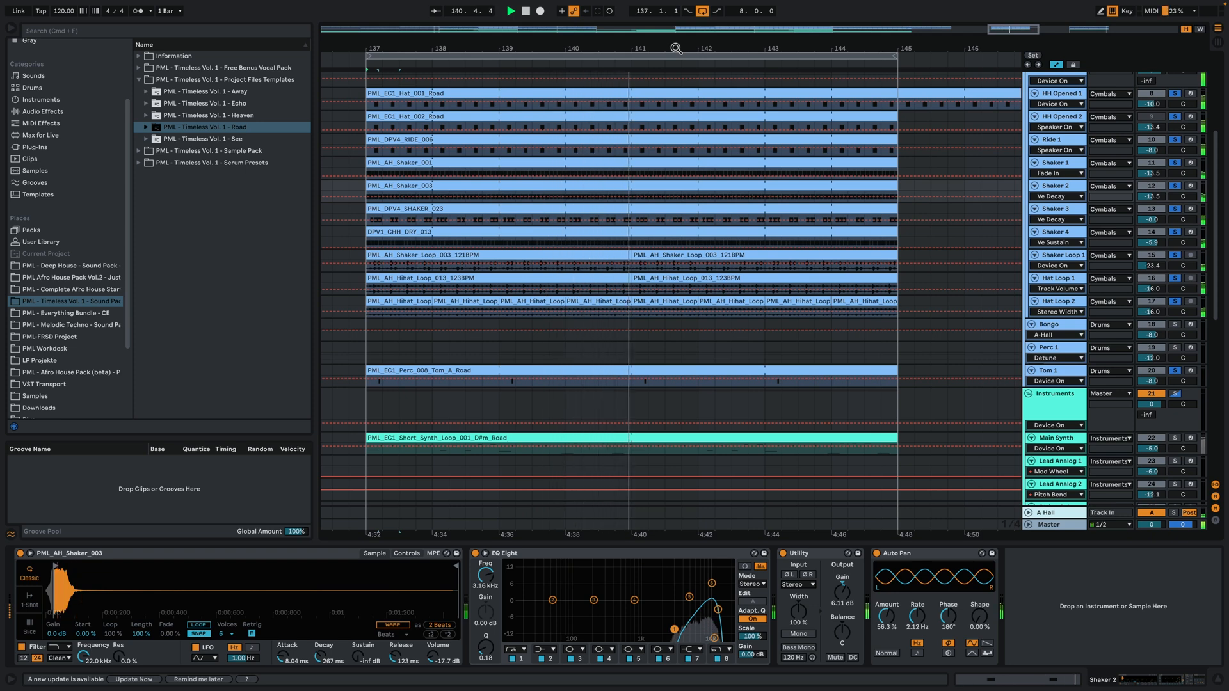
key("space")
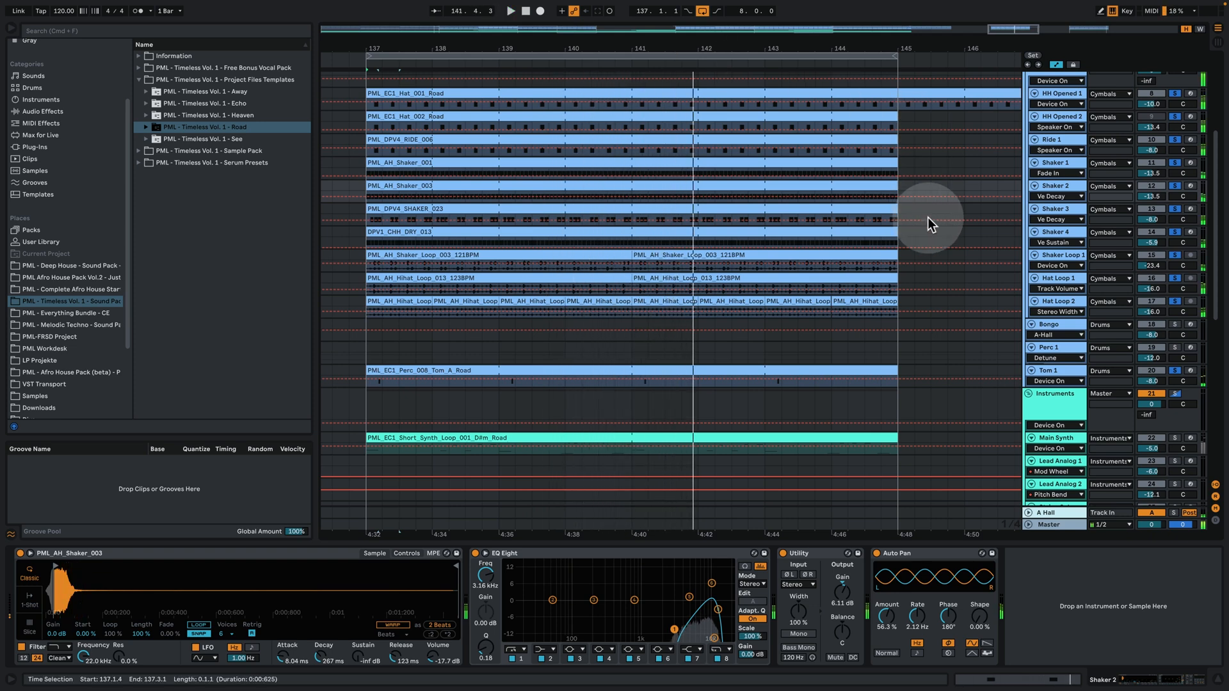
Solo the Main Synth track in the Instruments group and show the start of its device chain.
left_click(998, 189)
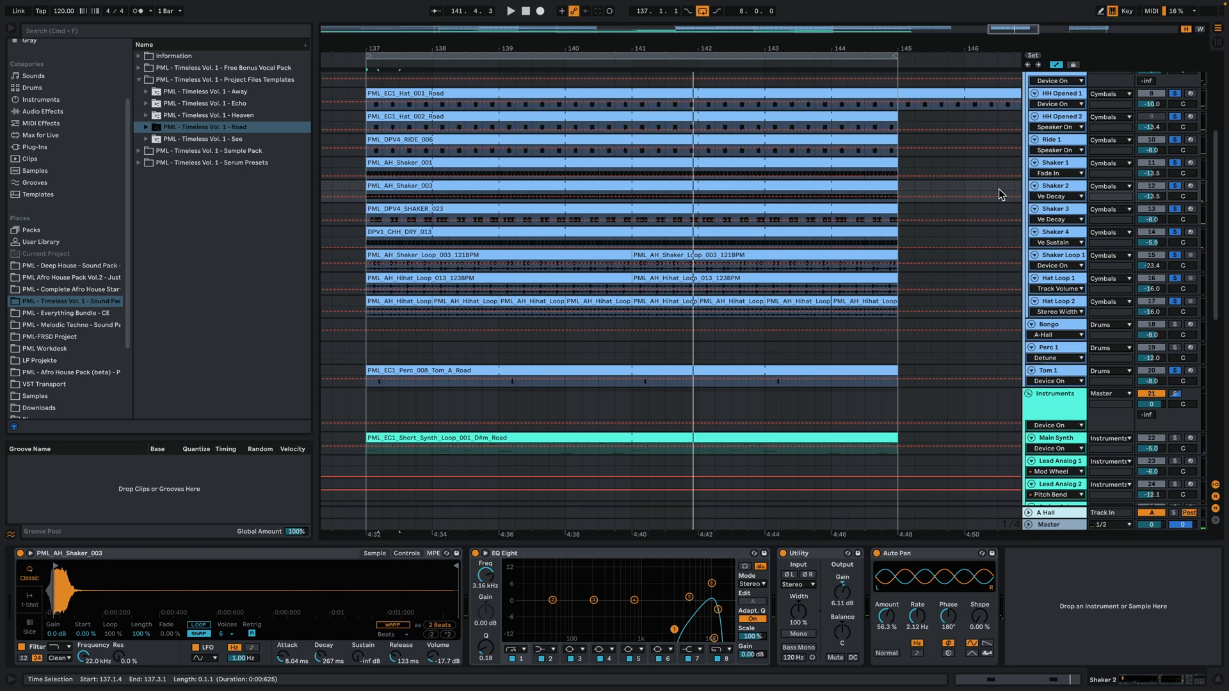
scroll(935, 262, "down", 4)
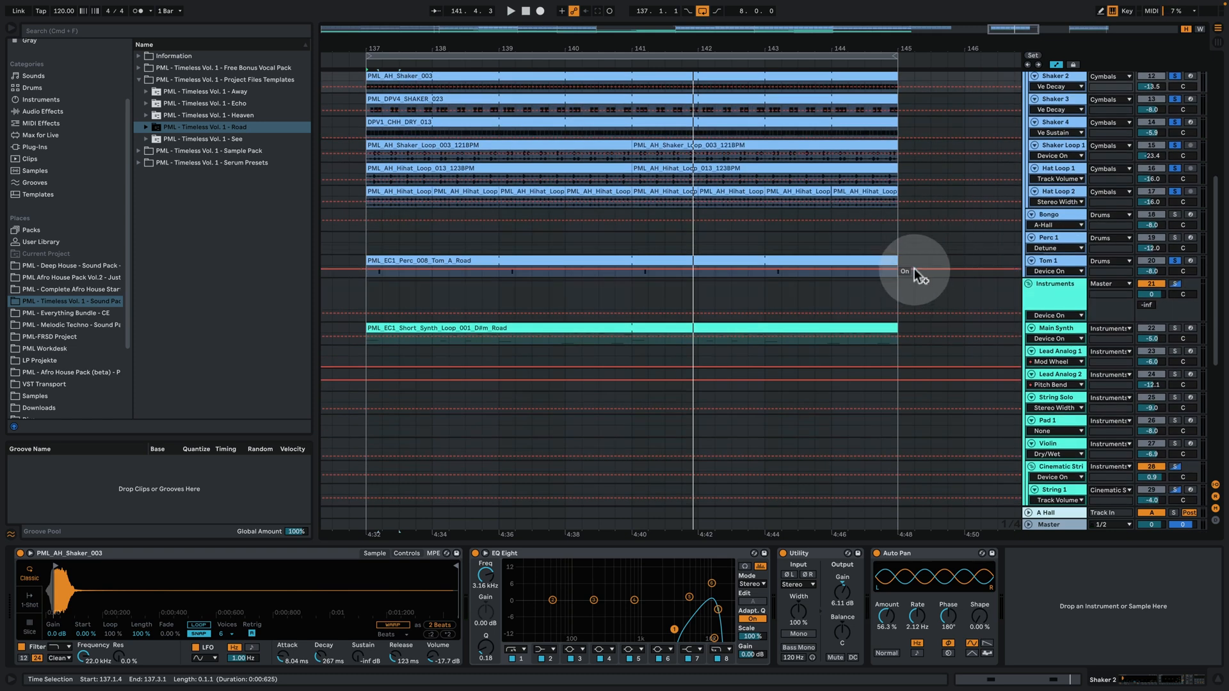
left_click(1080, 293)
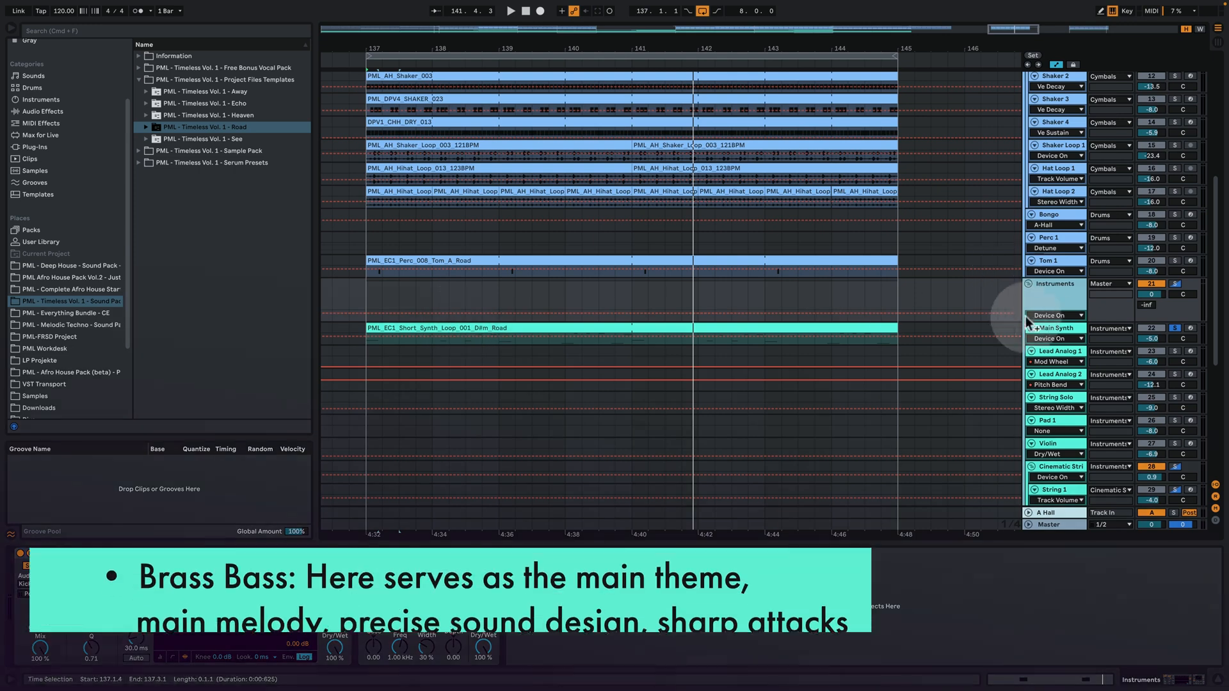
left_click(1054, 327)
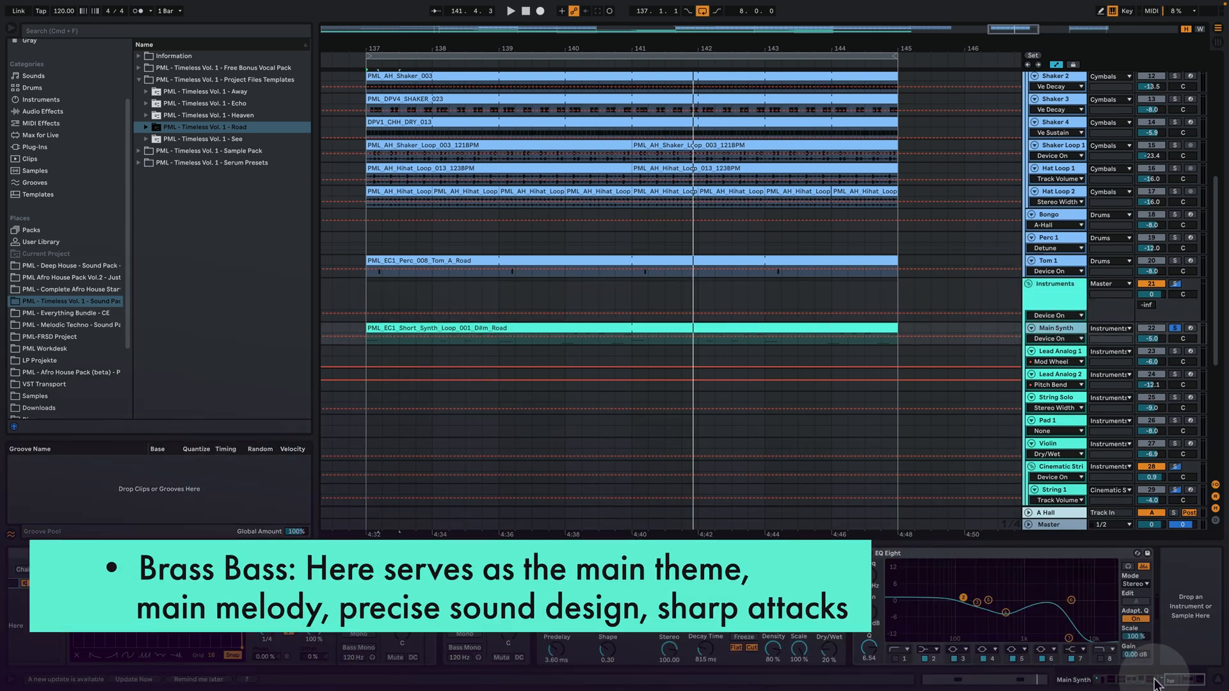
left_click(1175, 680)
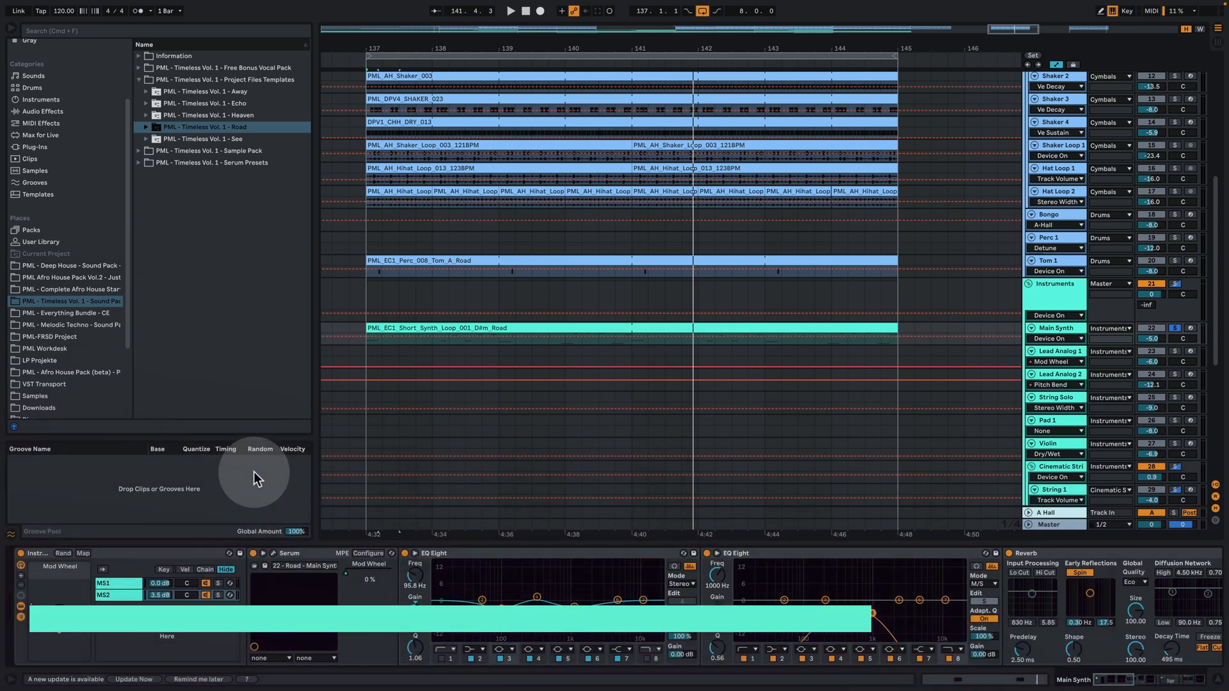
Solo the MS1 chain in Main Synth's instrument rack and play it from bar 137.
left_click(122, 583)
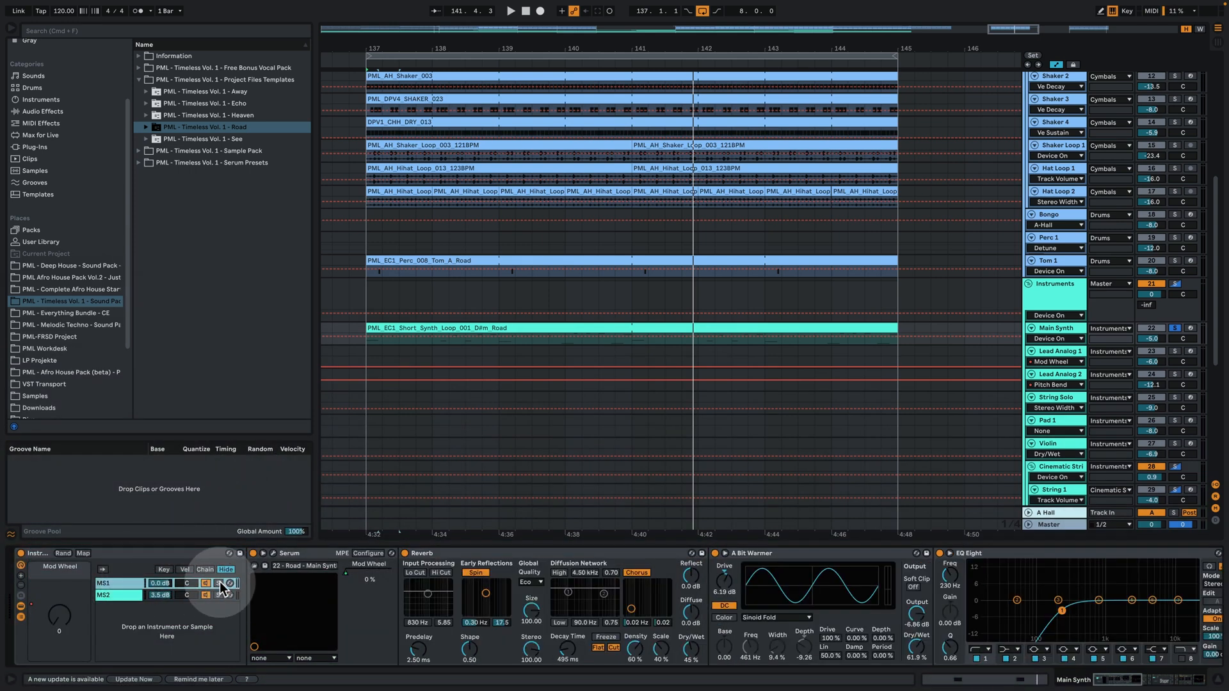
left_click(218, 583)
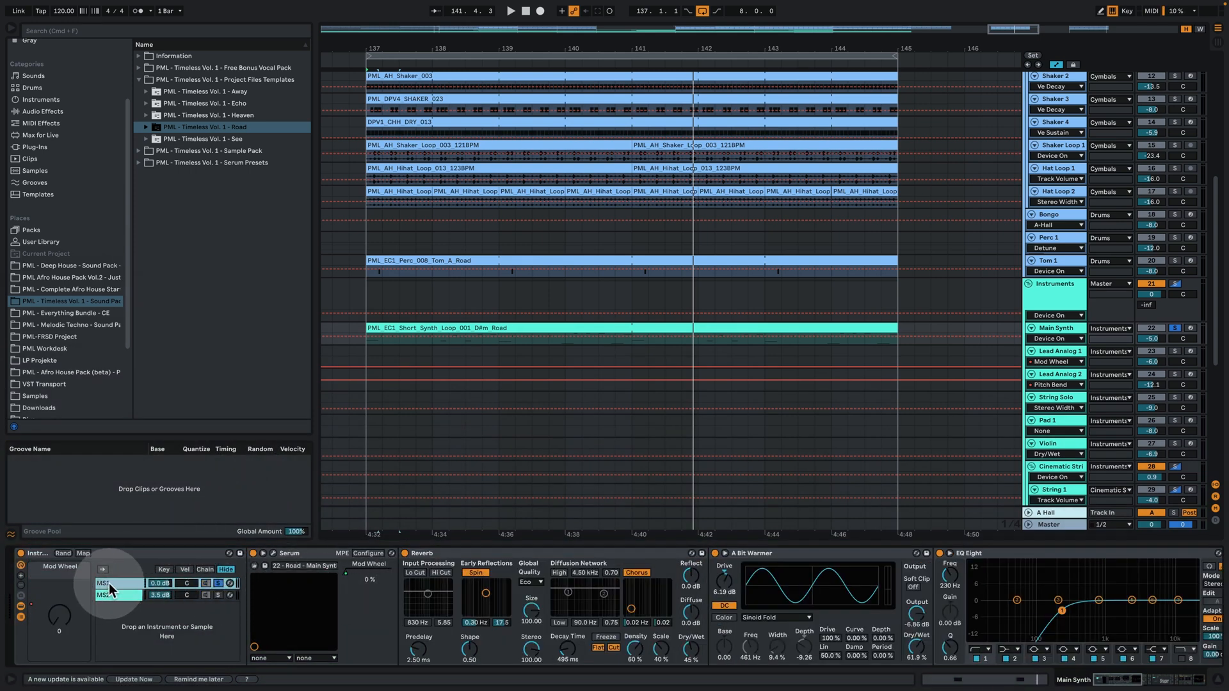
key("space")
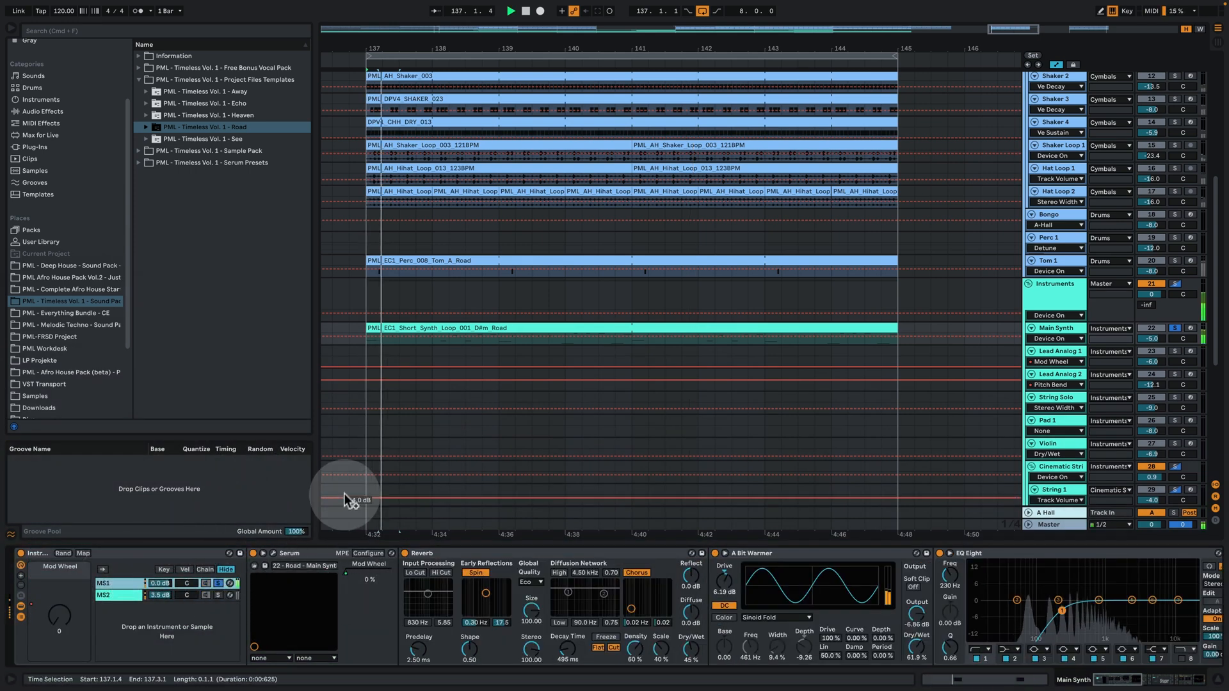
Open MS1's Serum synth and view its effects and oscillator pages while the section plays.
left_click(275, 553)
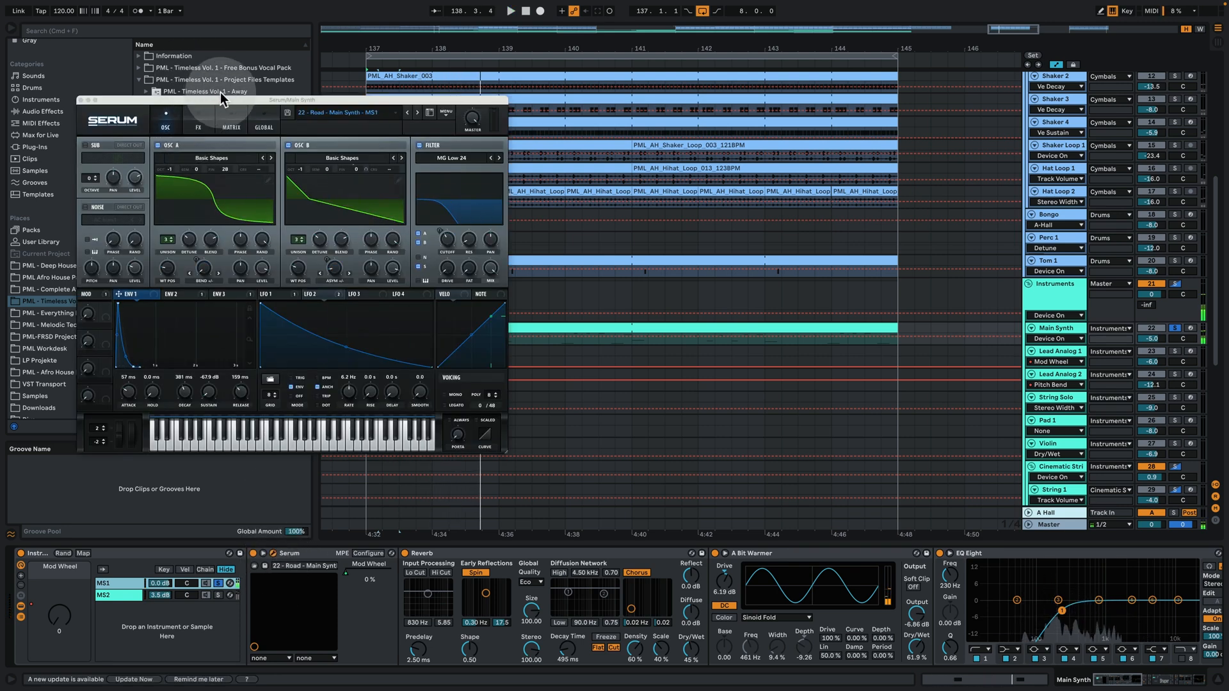
key("space")
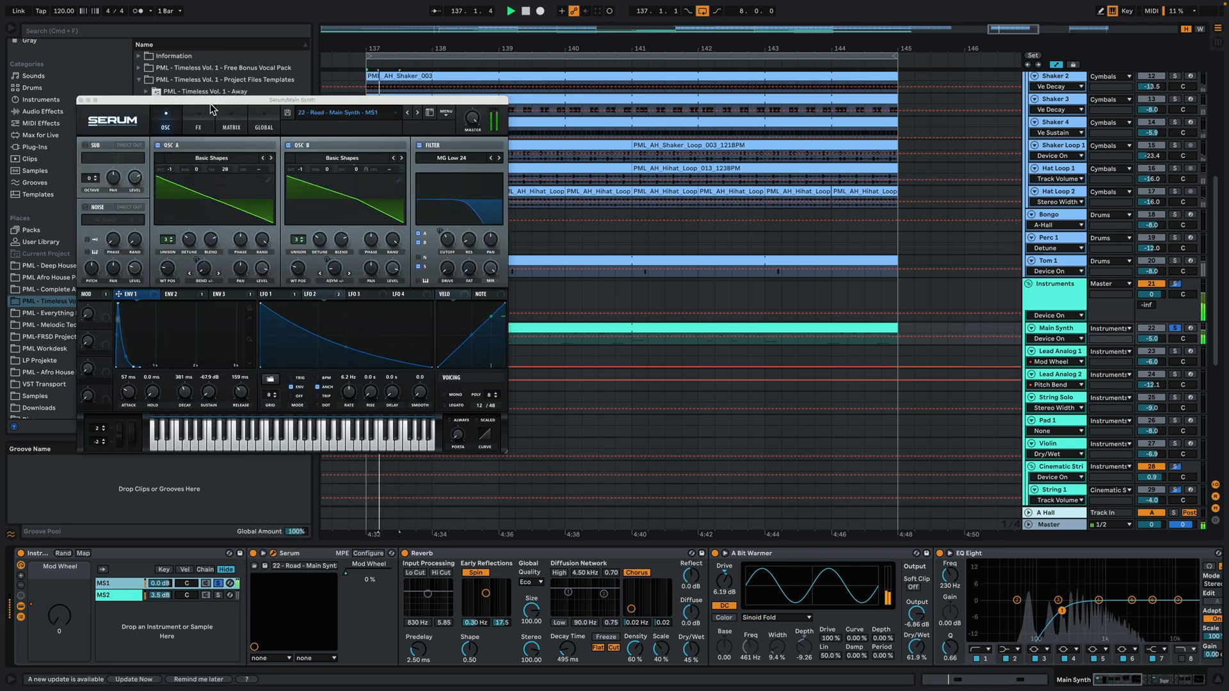
left_click_drag(211, 101, 363, 142)
left_click(352, 166)
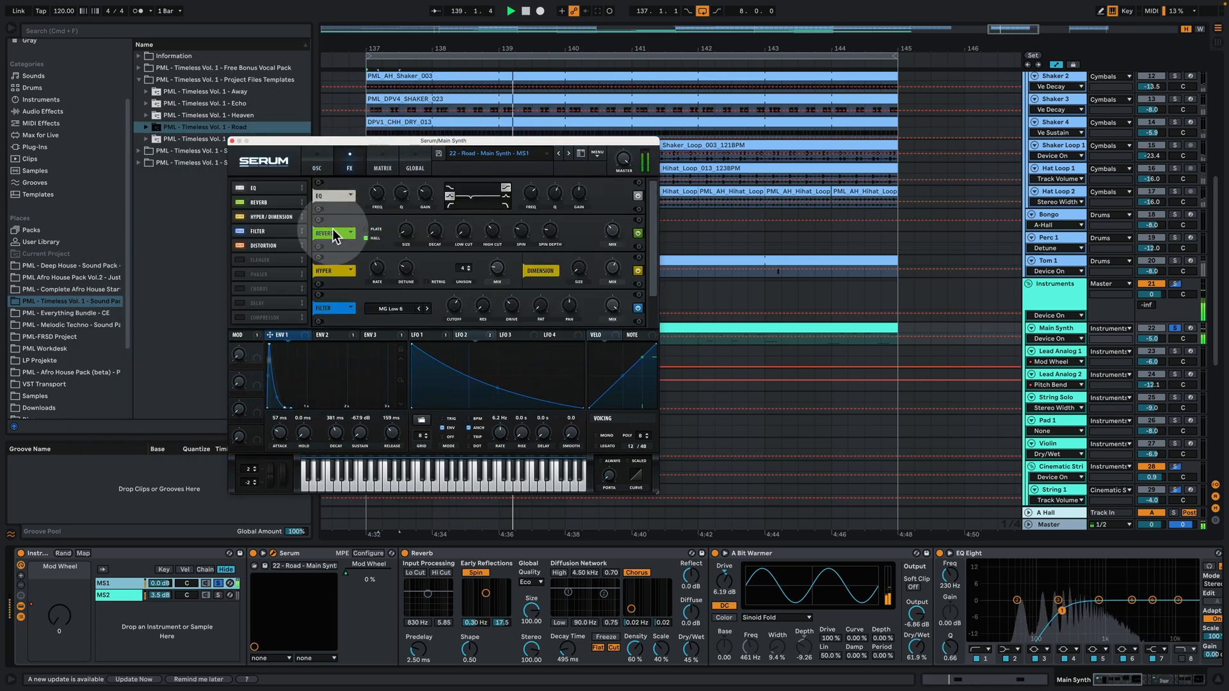
left_click(314, 163)
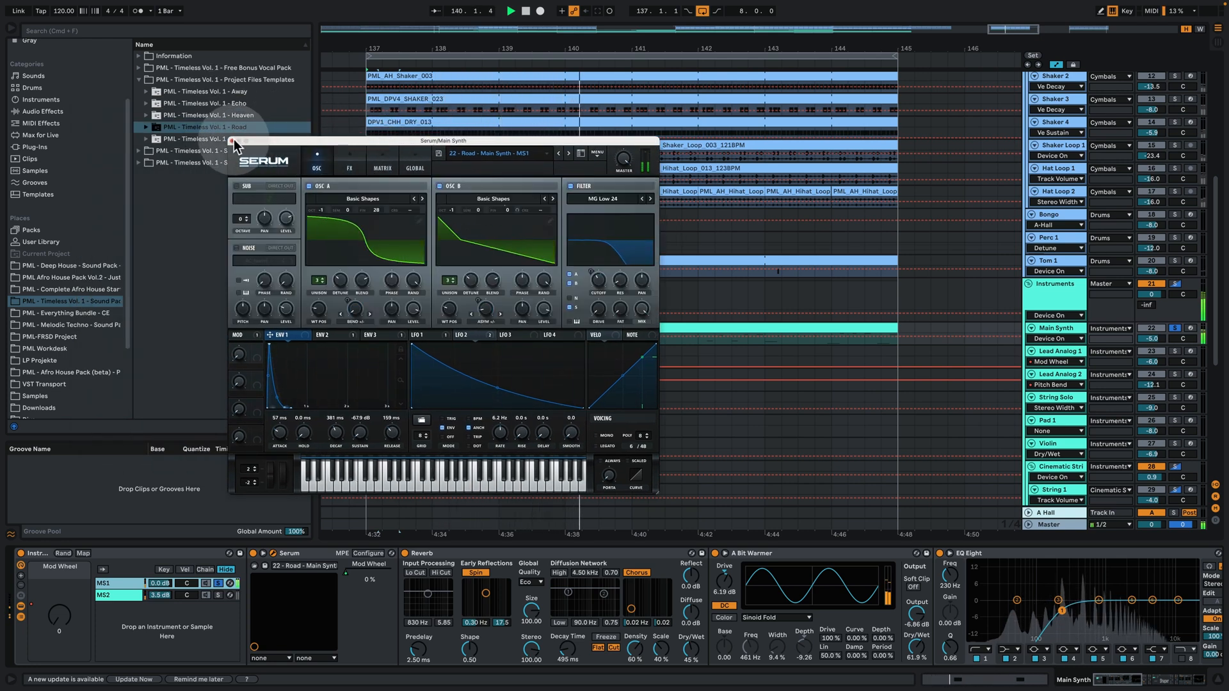
Inspect the modulation of oscillator B's Fine tuning while replaying MS1, and close the Serum window.
key("space")
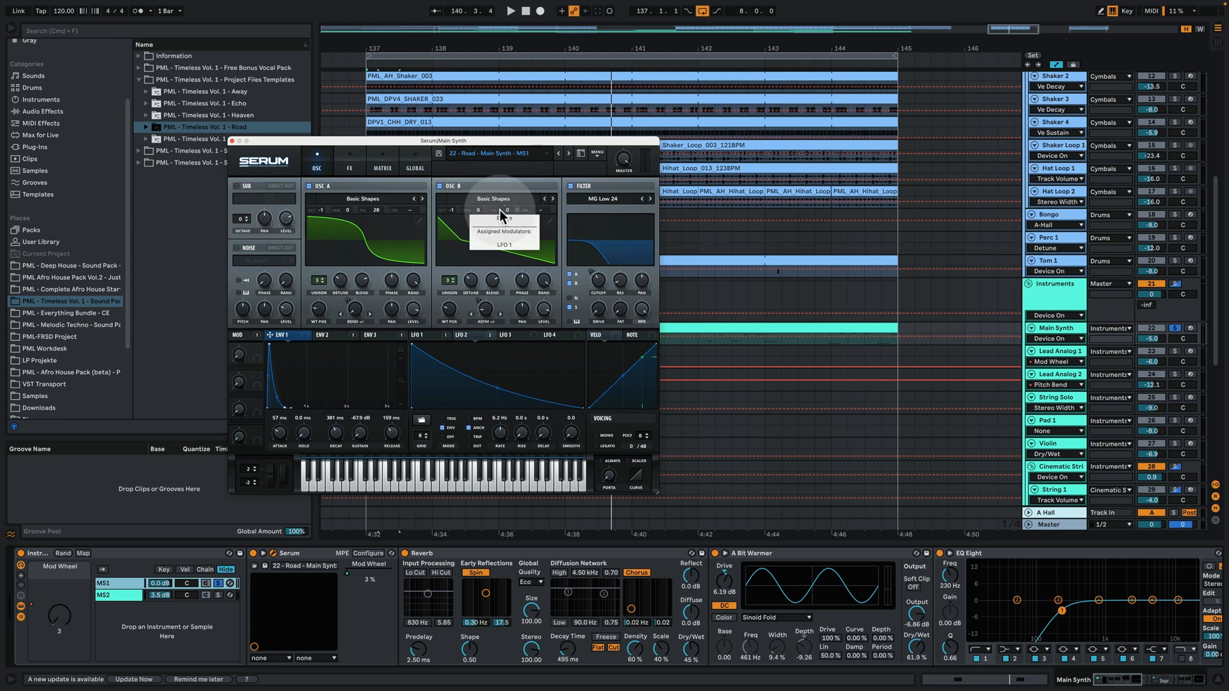
key("space")
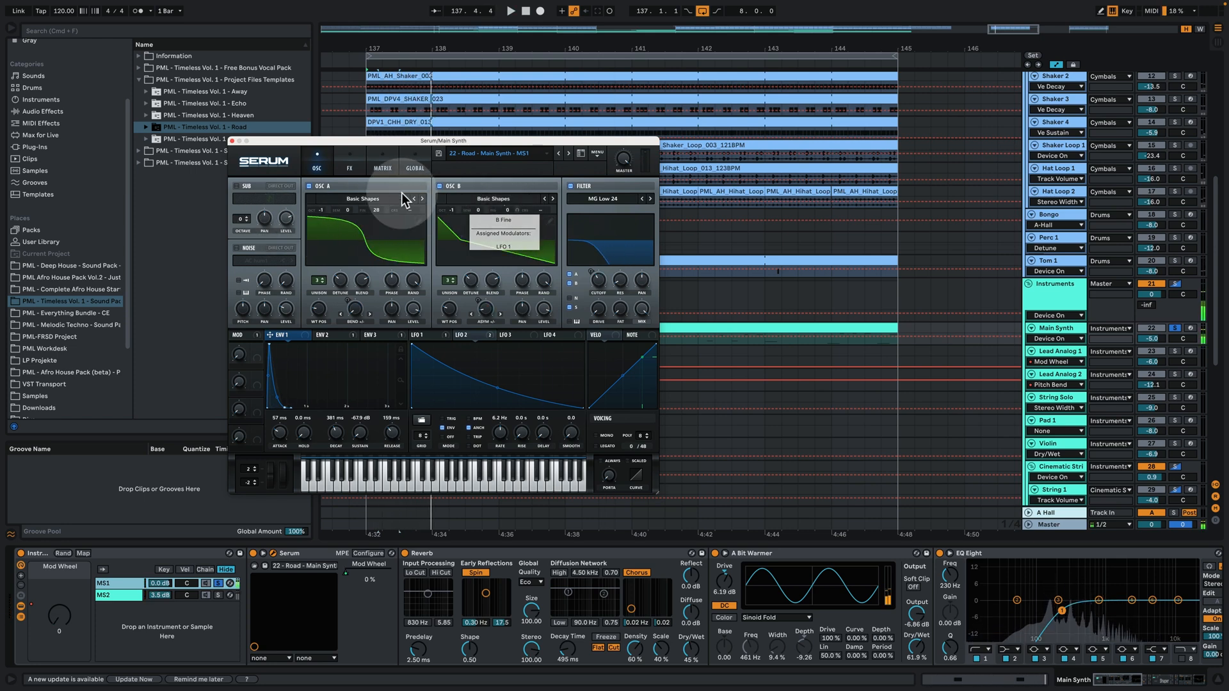
key("space")
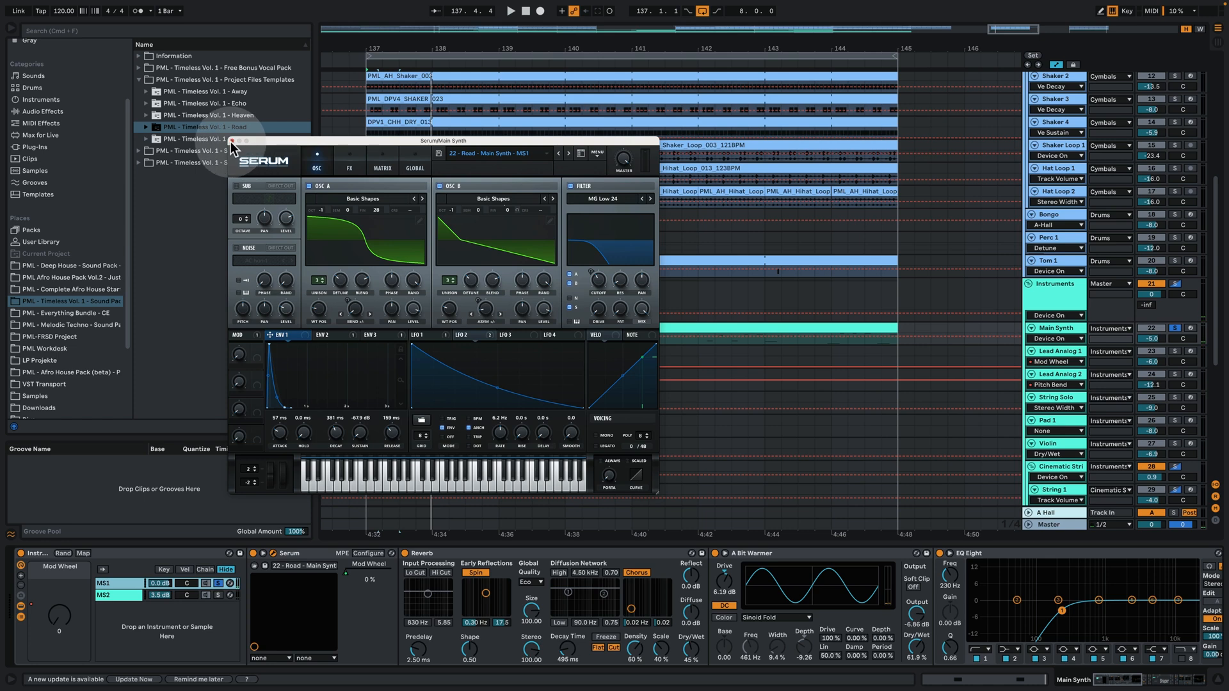
left_click(231, 141)
key("space")
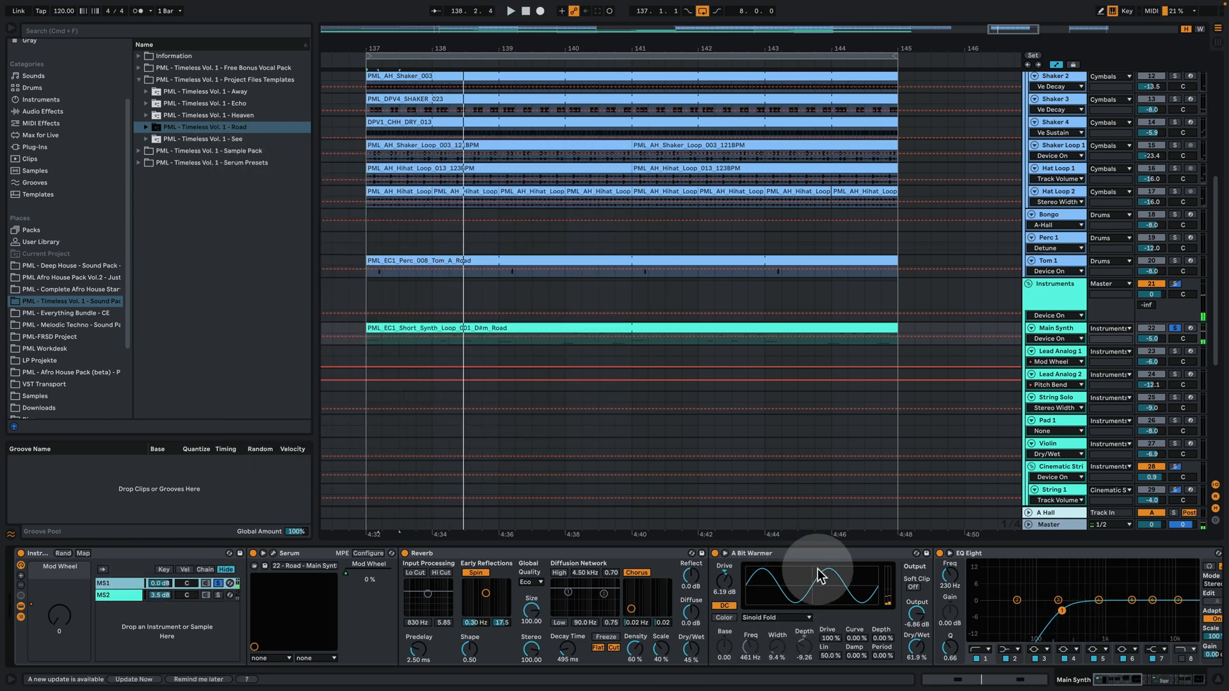
Solo the MS2 chain and play it, examining envelopes 2 and 1 in its Serum synth before closing the window.
left_click(219, 594)
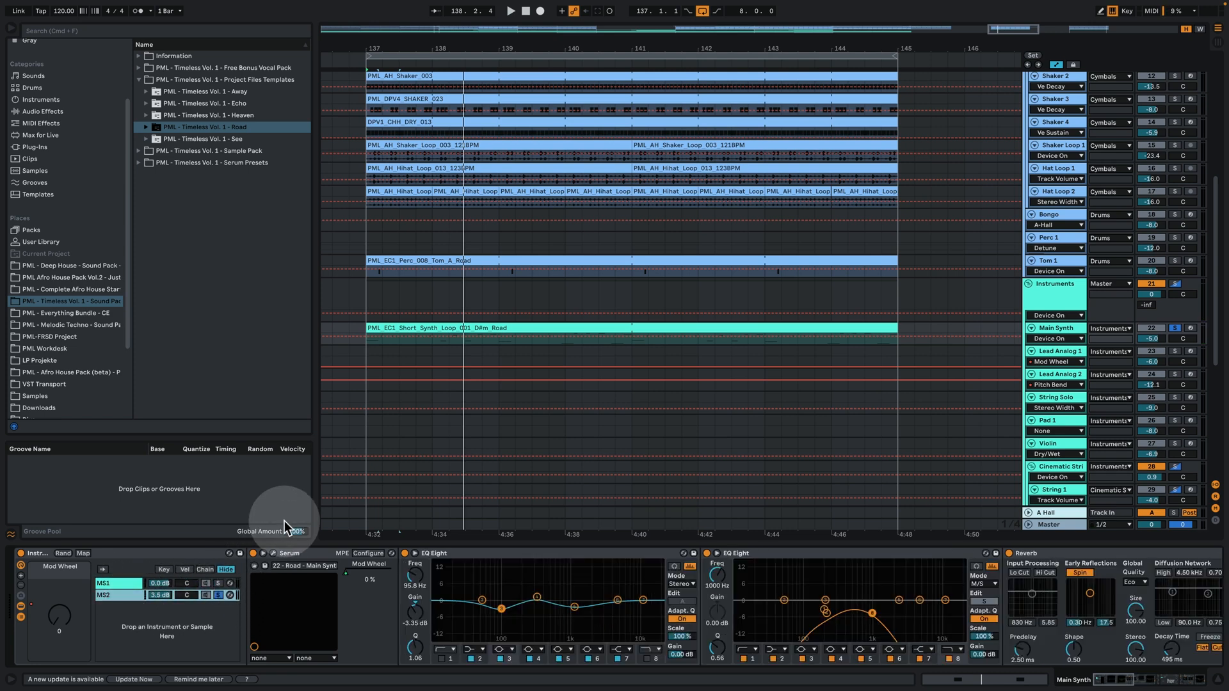
key("space")
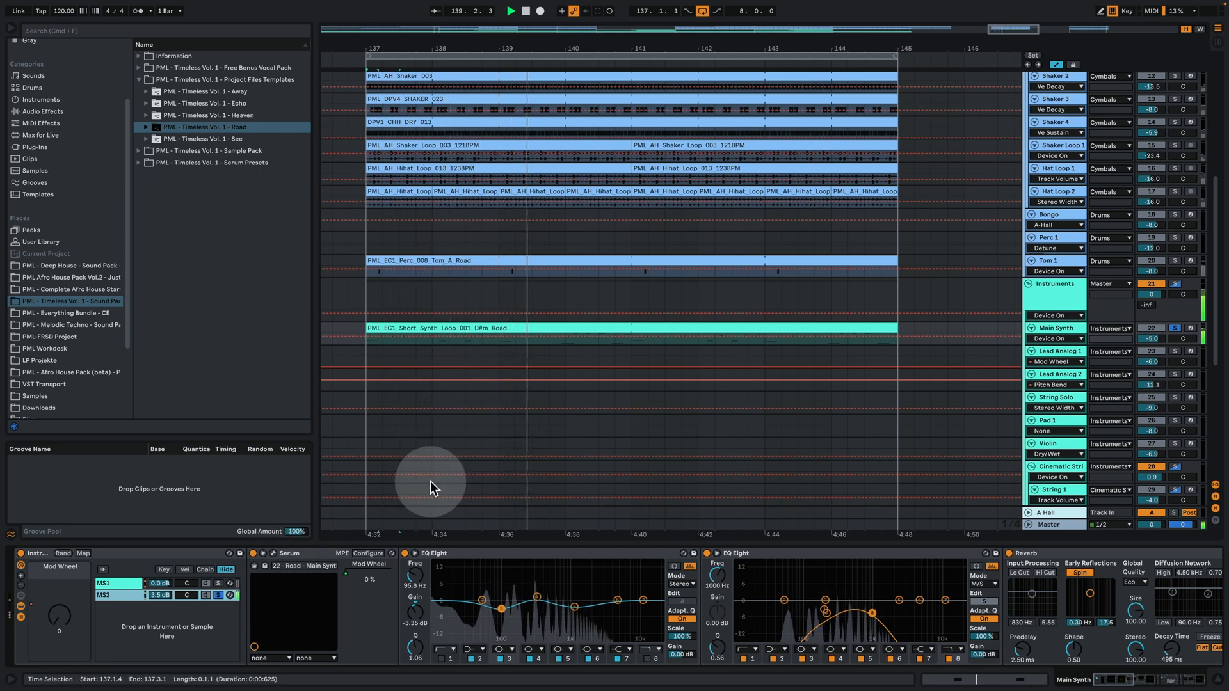
left_click(271, 554)
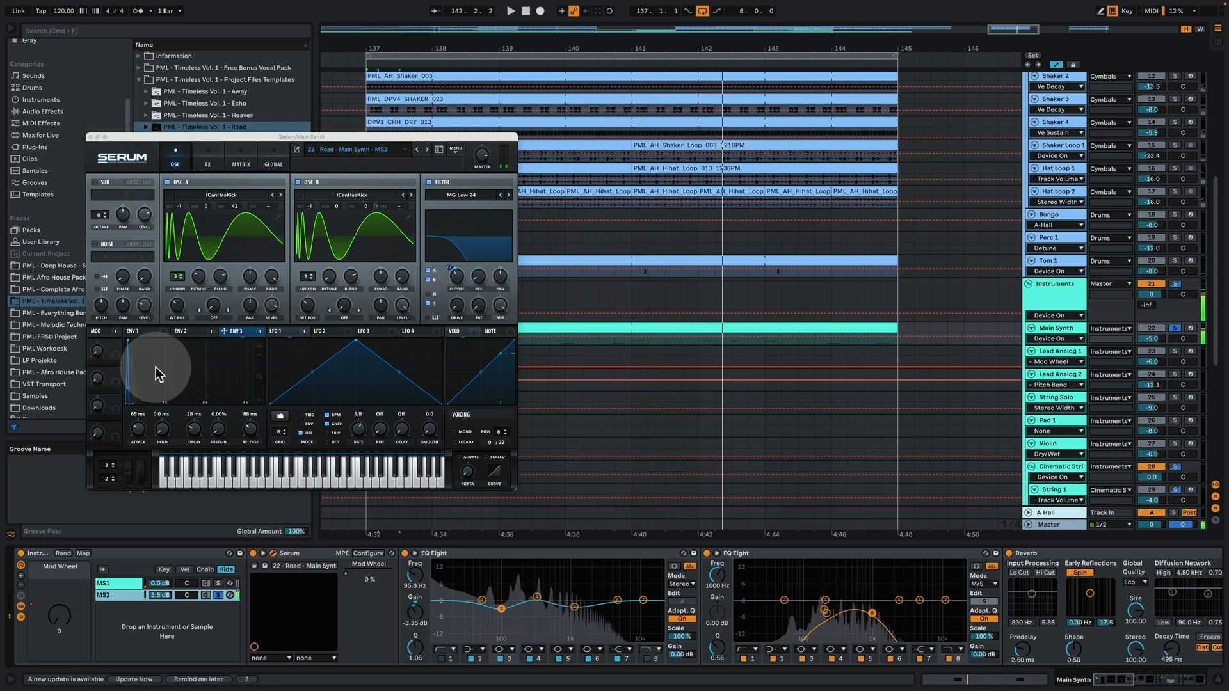
left_click(183, 331)
left_click(141, 335)
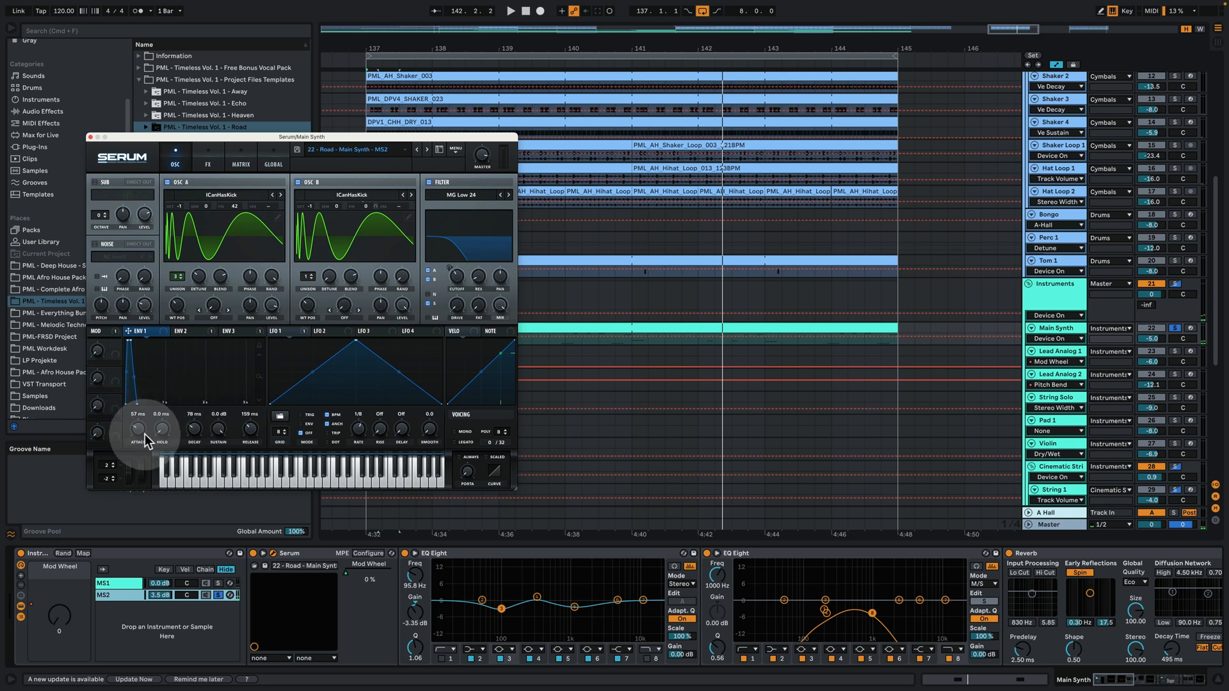
left_click(90, 137)
Solo both MS1 and MS2, open Main Synth's clip at bar 137 to play its notes, and return to the arrangement.
left_click(211, 595)
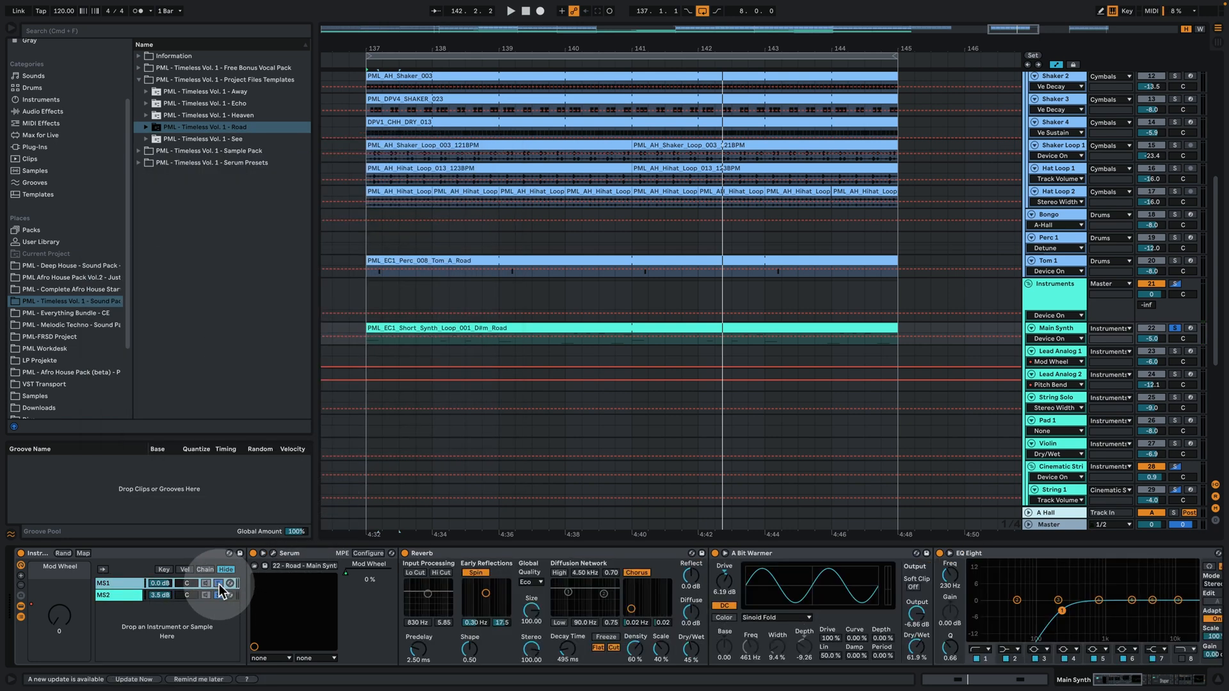
left_click(709, 390)
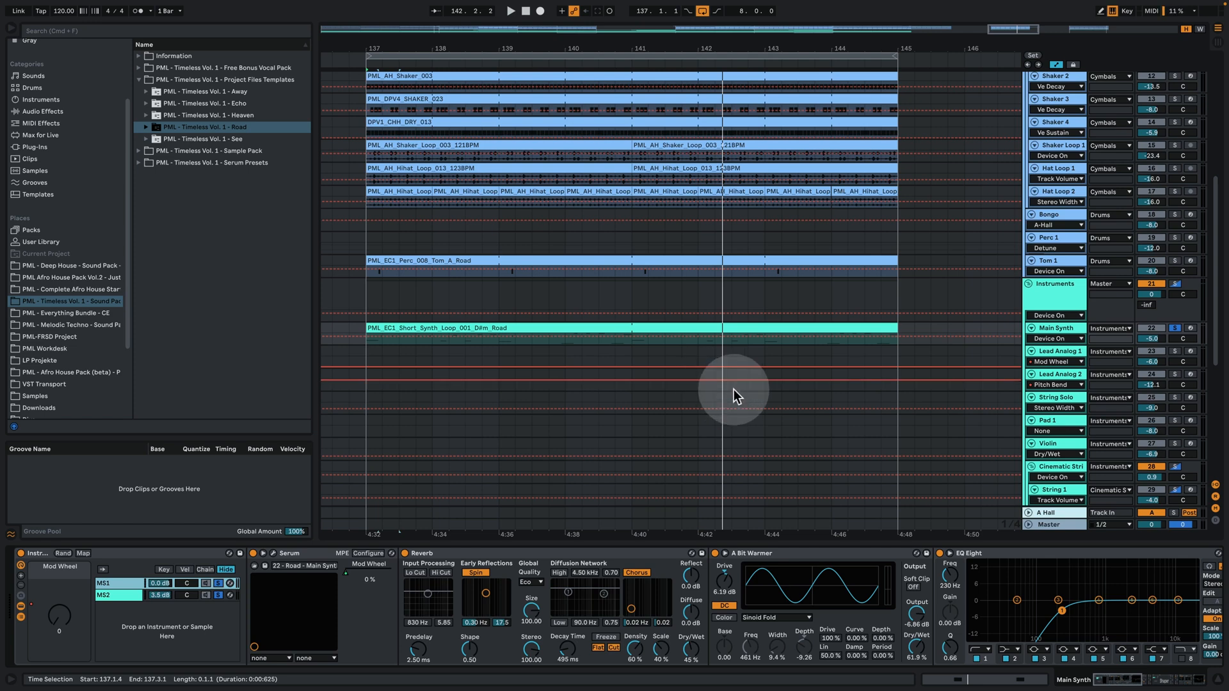
double_click(681, 328)
left_click(562, 310)
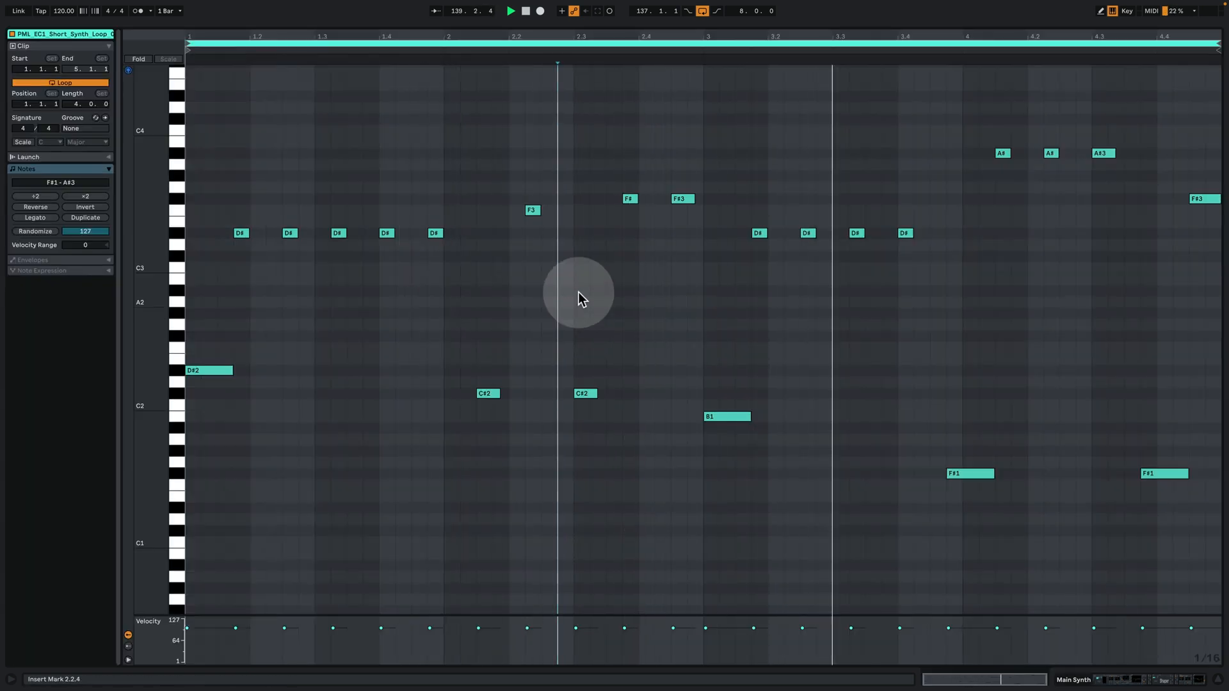
left_click(1142, 679)
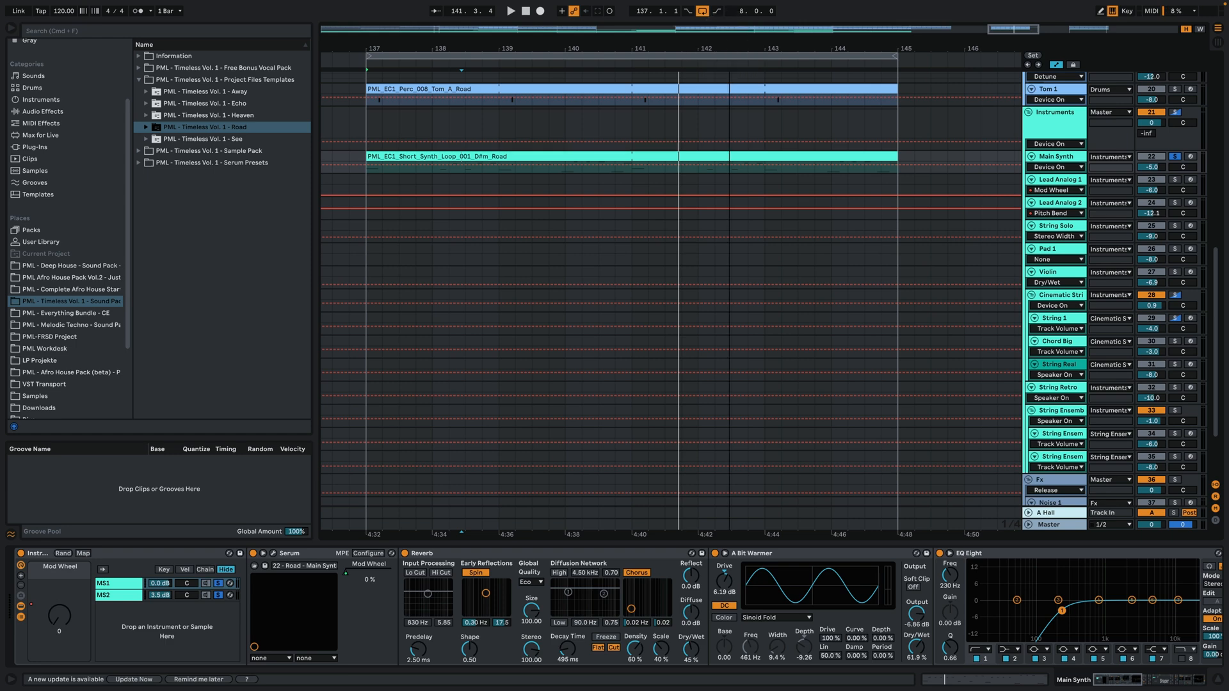
Show the Drop Strings section from bar 89 and bring up the Lead Analog 1 track's devices.
left_click_drag(732, 47, 827, 48)
left_click(553, 290)
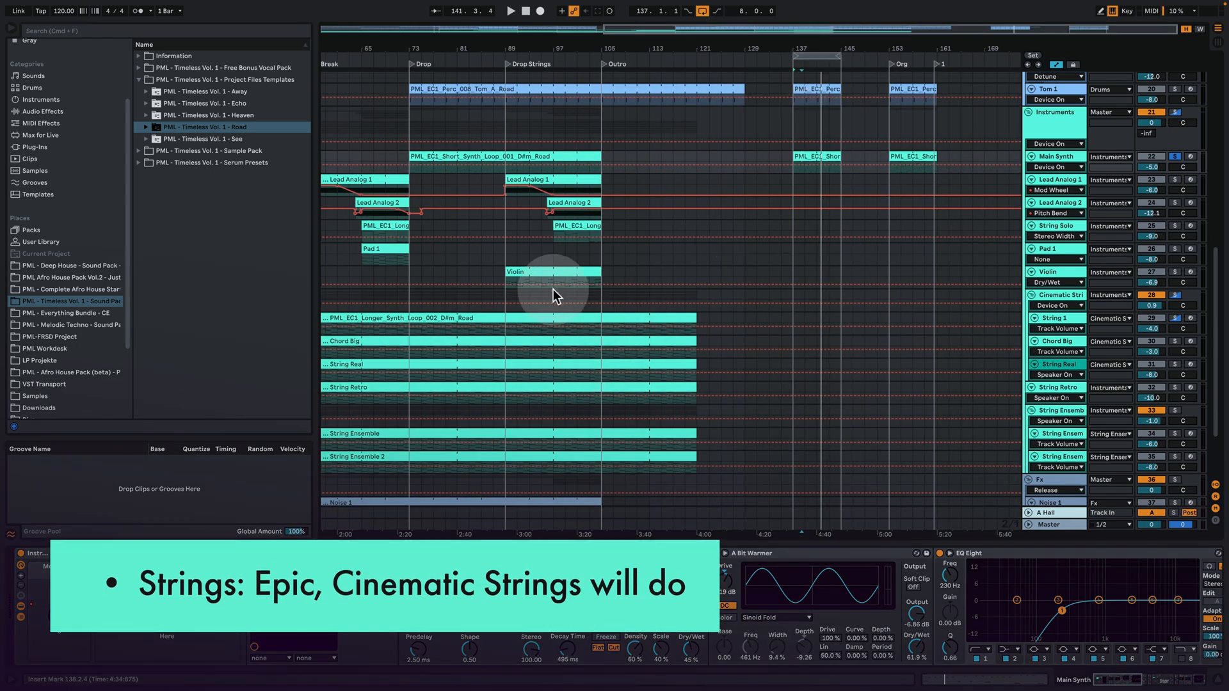
left_click(506, 329)
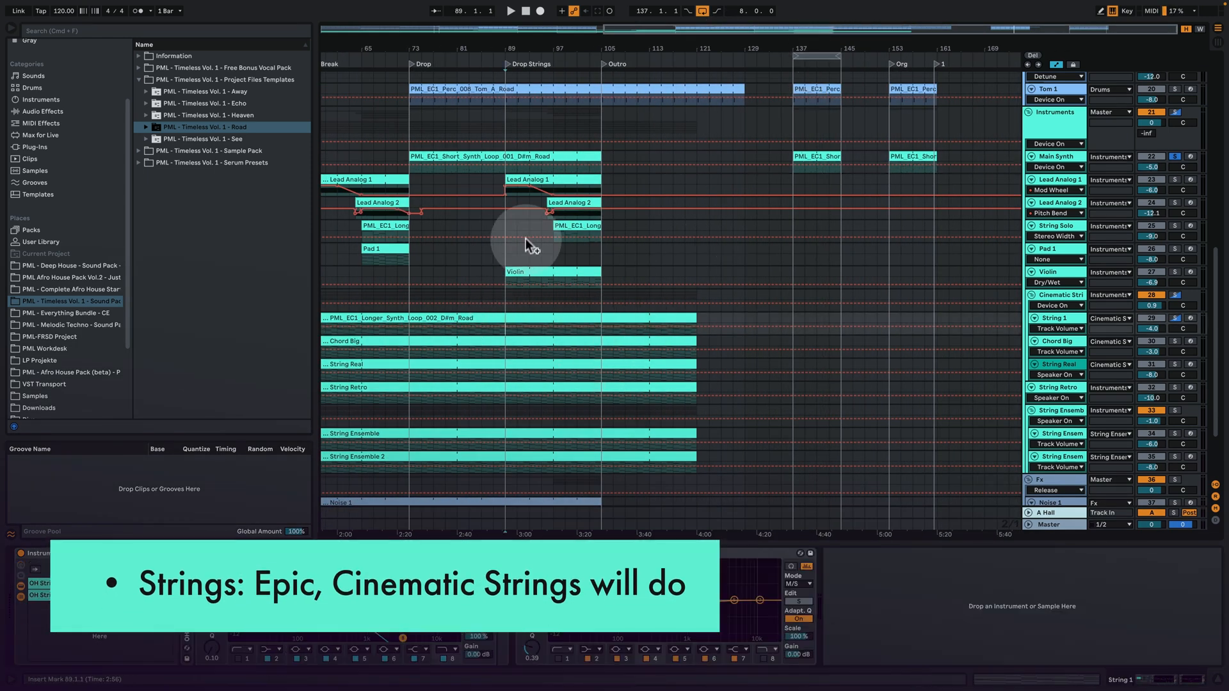
left_click(558, 180)
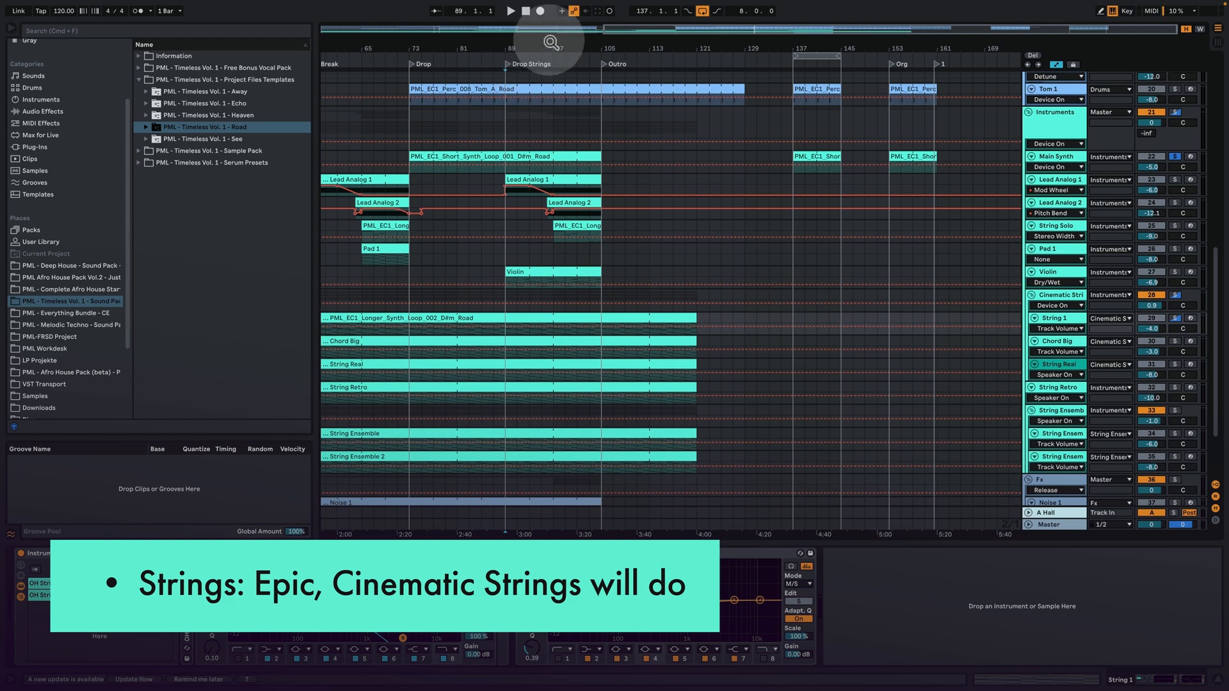
left_click_drag(549, 41, 563, 90)
left_click(624, 196)
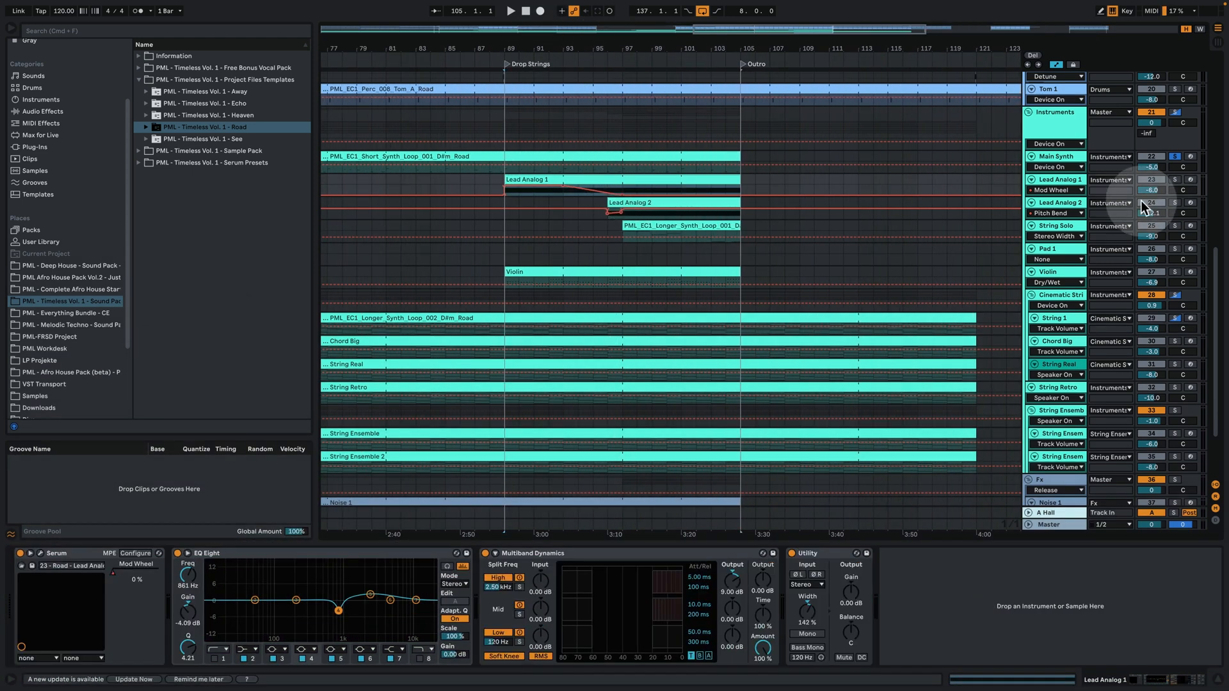
Solo Lead Analog 1, Lead Analog 2 and String Solo, play from bar 95, and view String Solo's devices before stopping.
left_click(1173, 181)
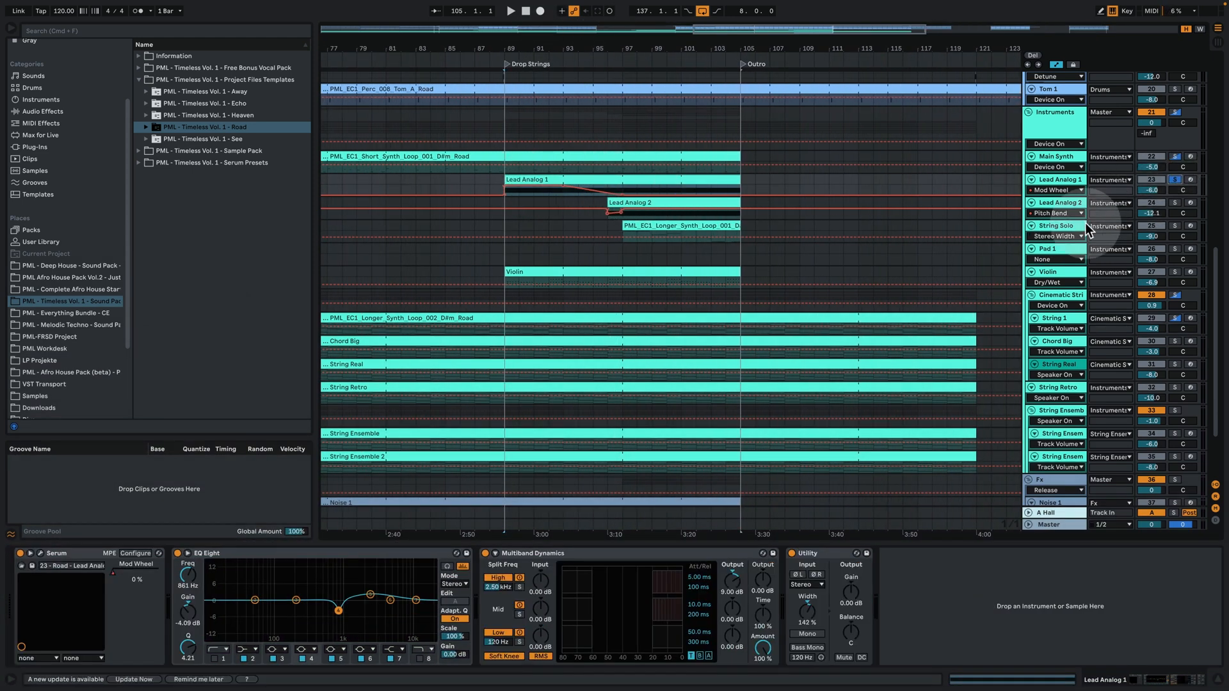
left_click(592, 200)
key("space")
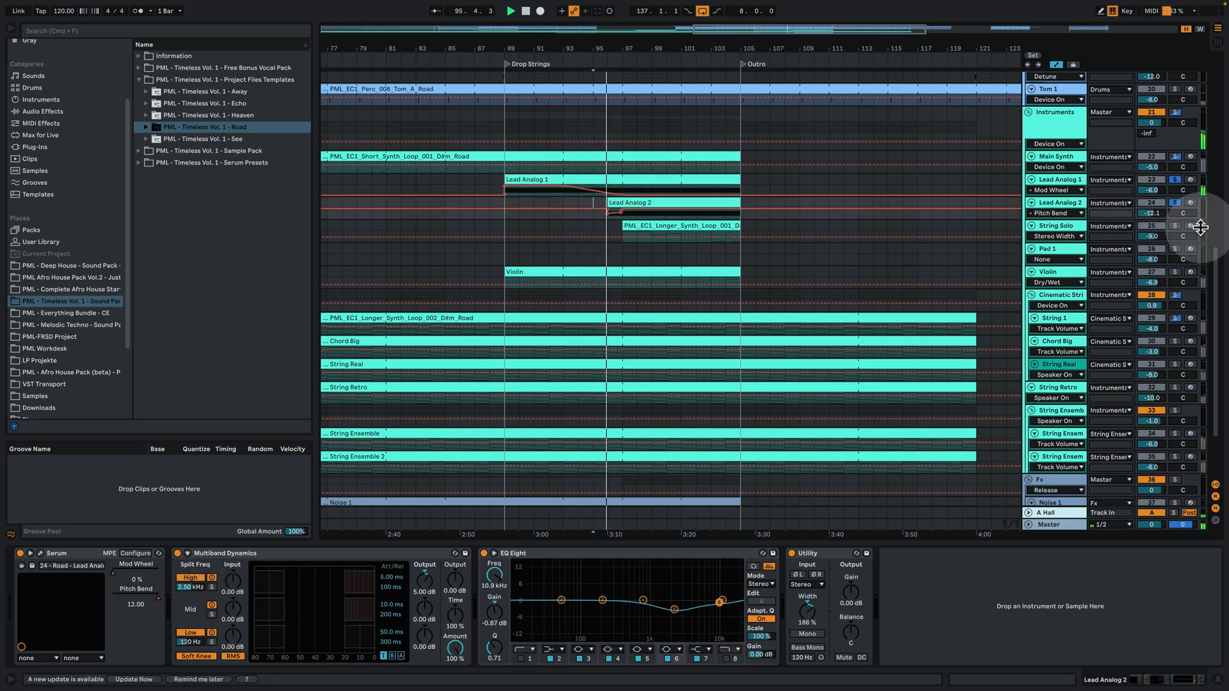
left_click(1174, 225)
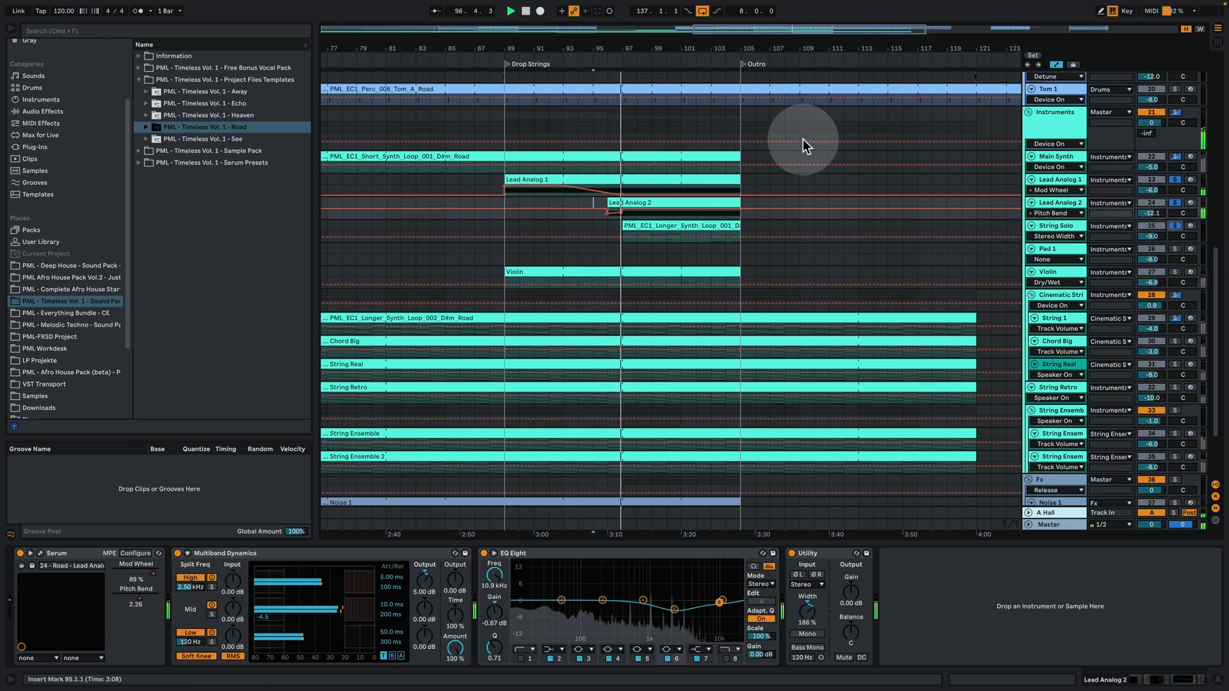
left_click_drag(658, 41, 666, 44)
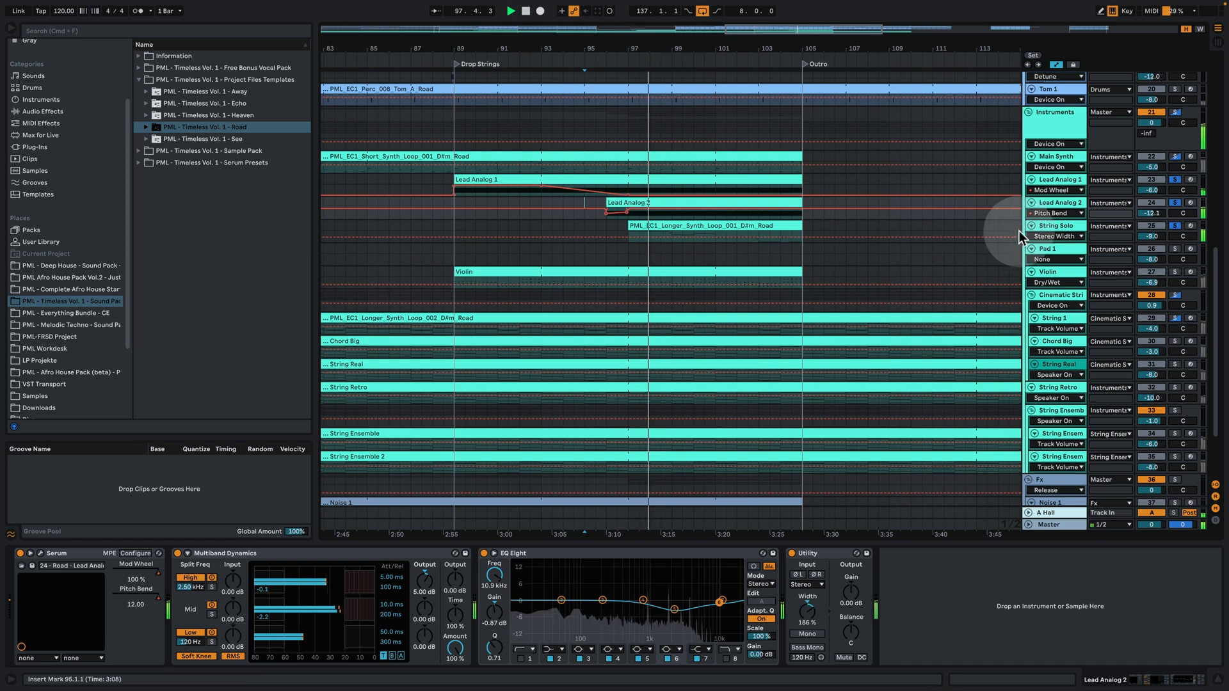
left_click(1057, 225)
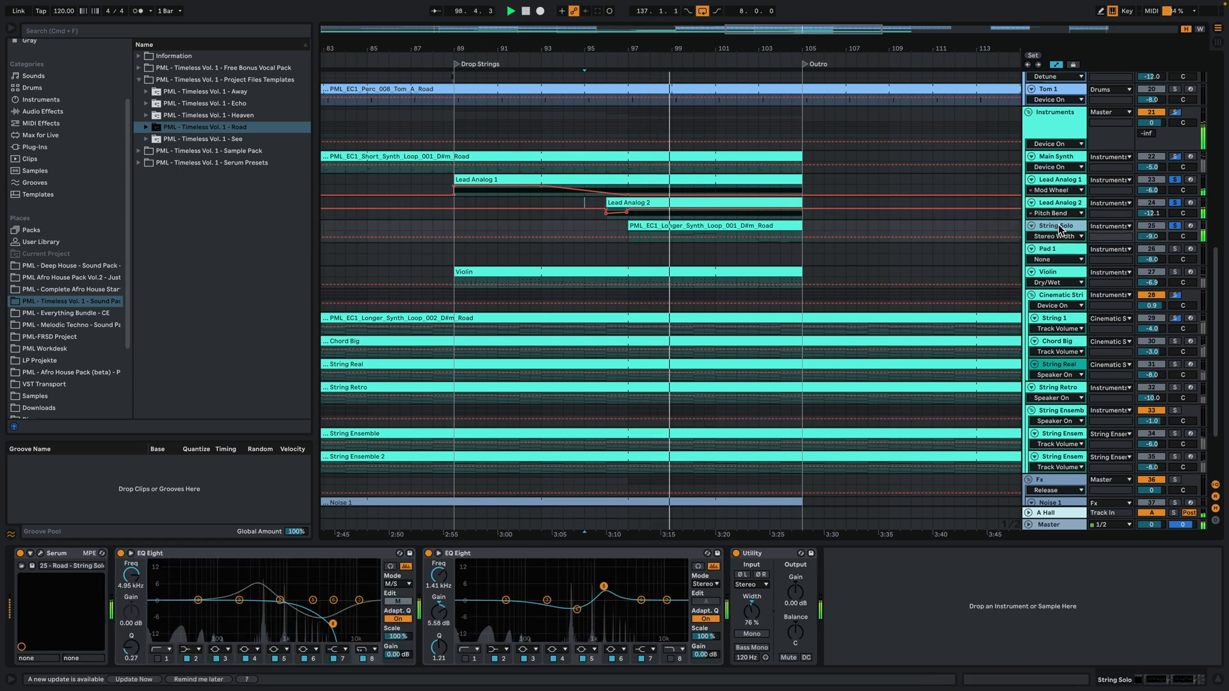
left_click(951, 206)
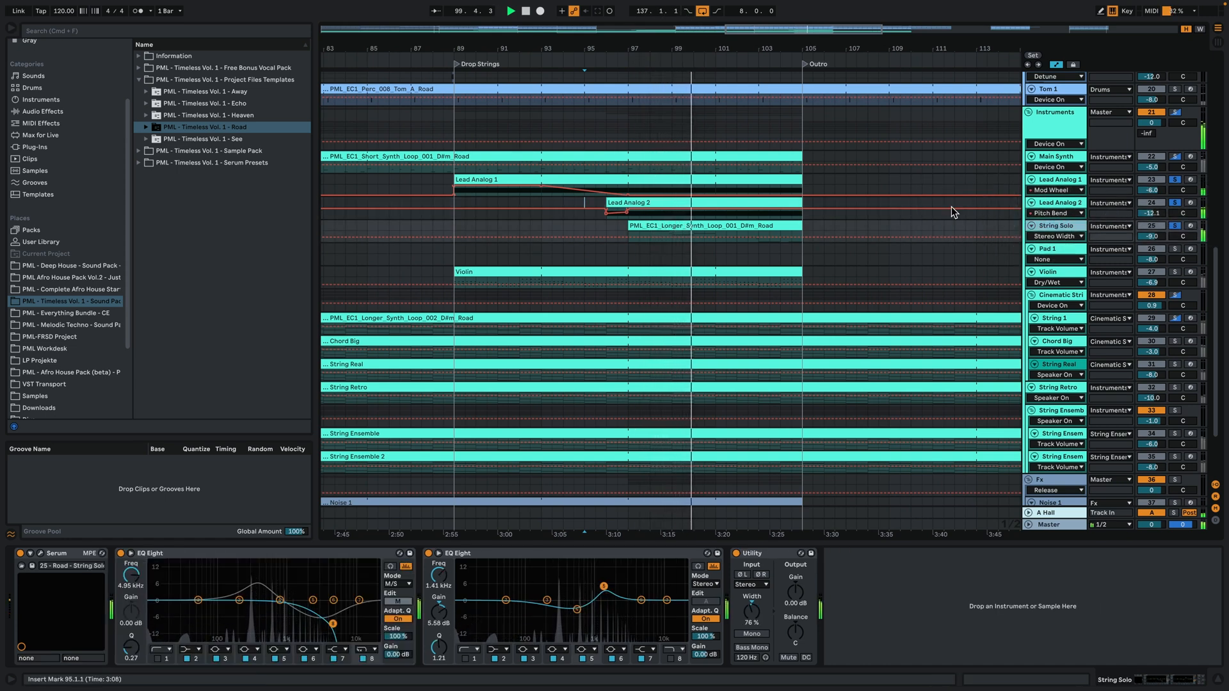
left_click(1177, 225)
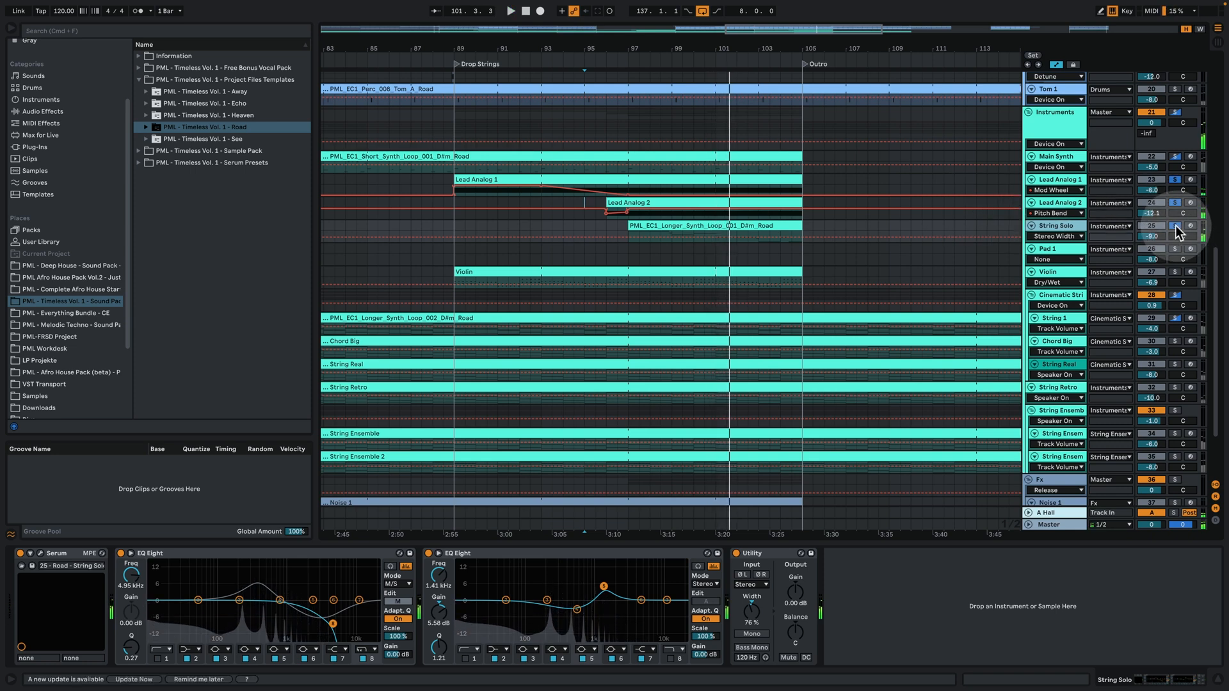
Release the lead and String Solo solos, solo the Instruments group, and deactivate the Main Synth track.
left_click(1177, 225)
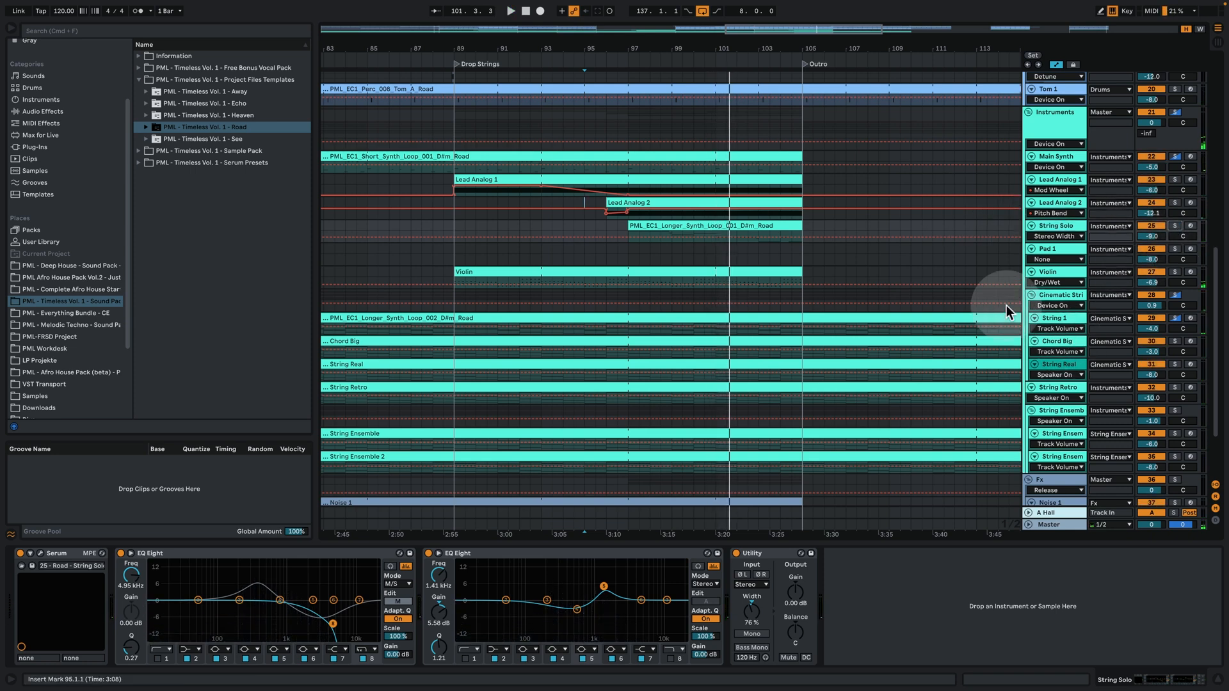
left_click(1176, 112)
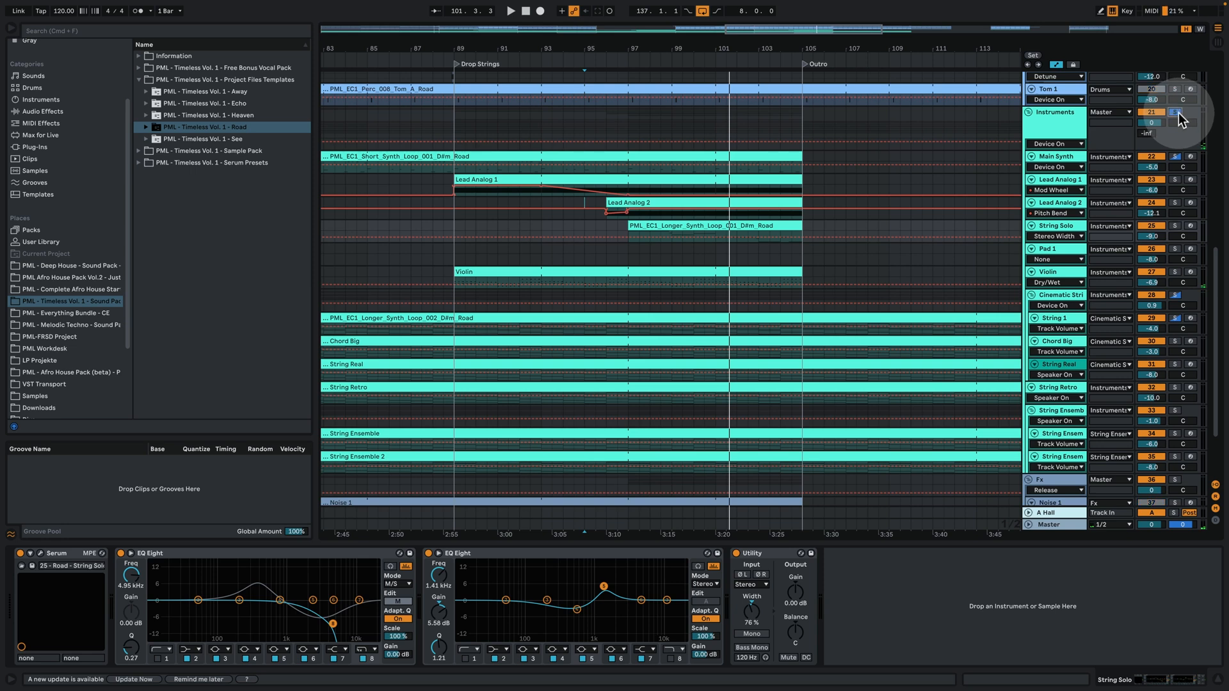
left_click(1162, 157)
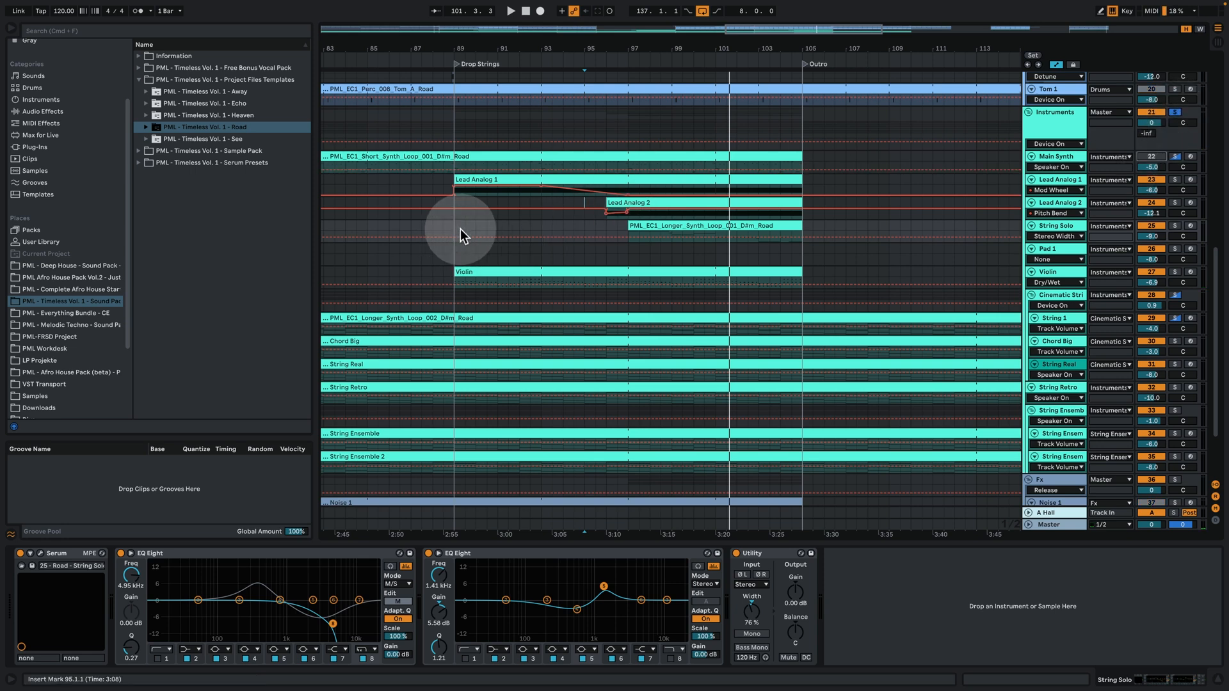
Play the soloed Instruments group from bar 89 with the Violin track's devices shown.
left_click(452, 255)
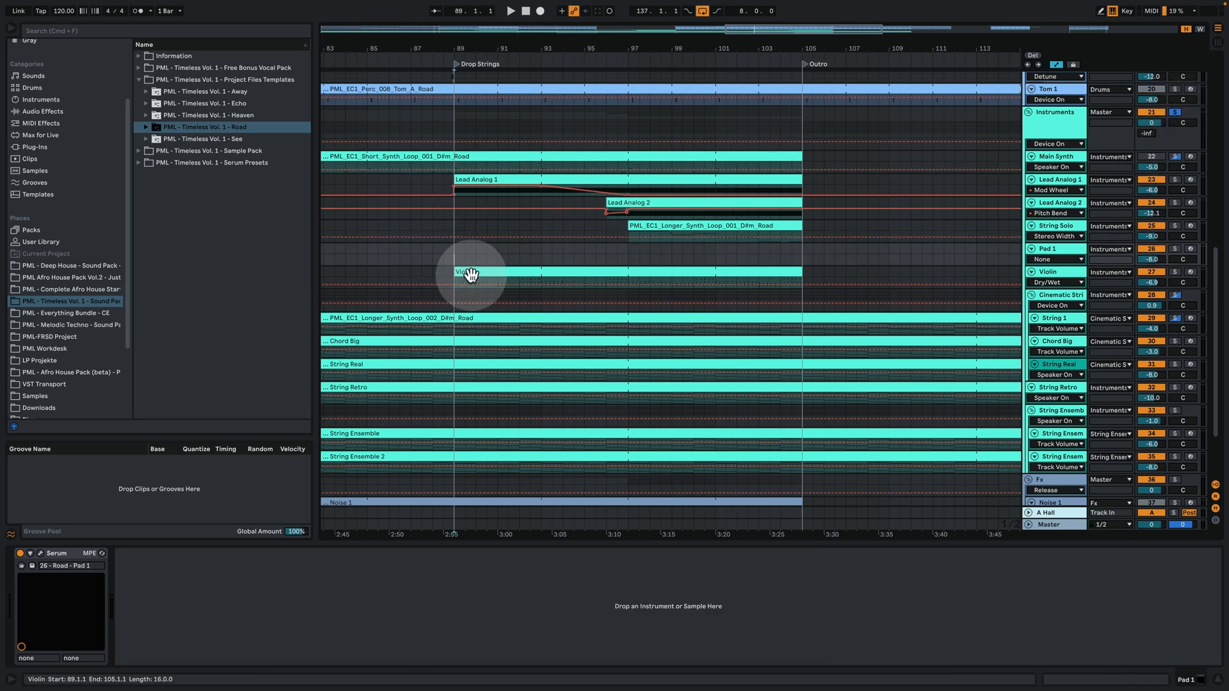
left_click(470, 275)
key("space")
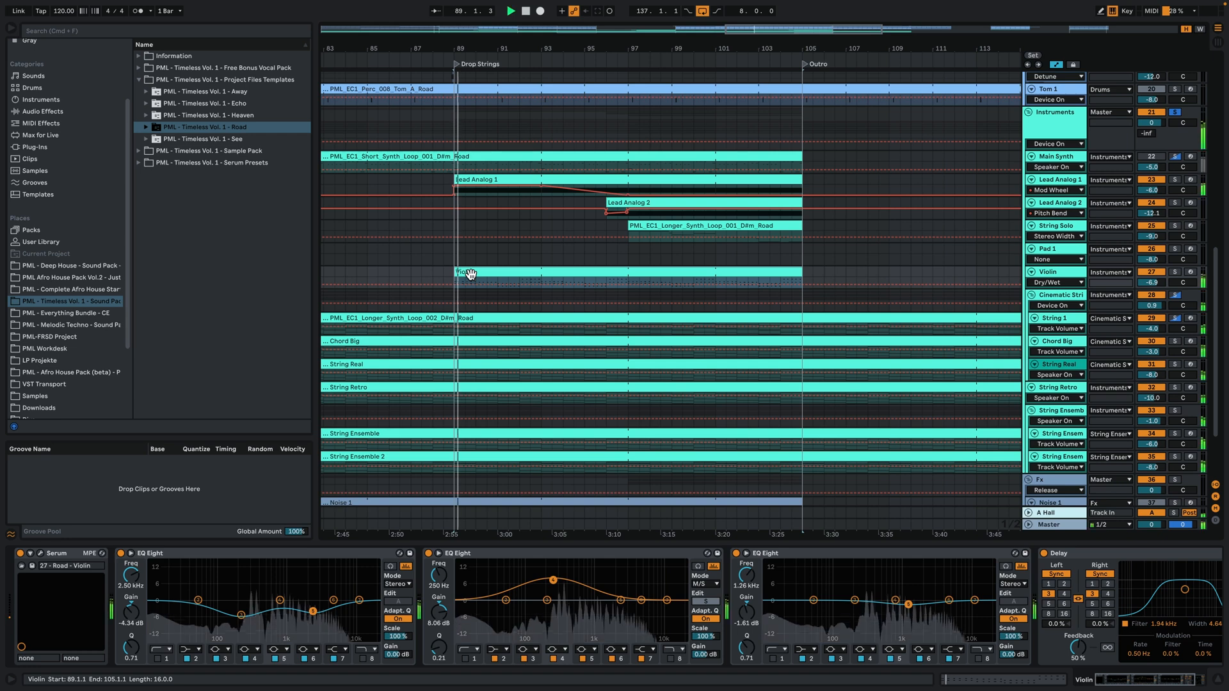
left_click(474, 274)
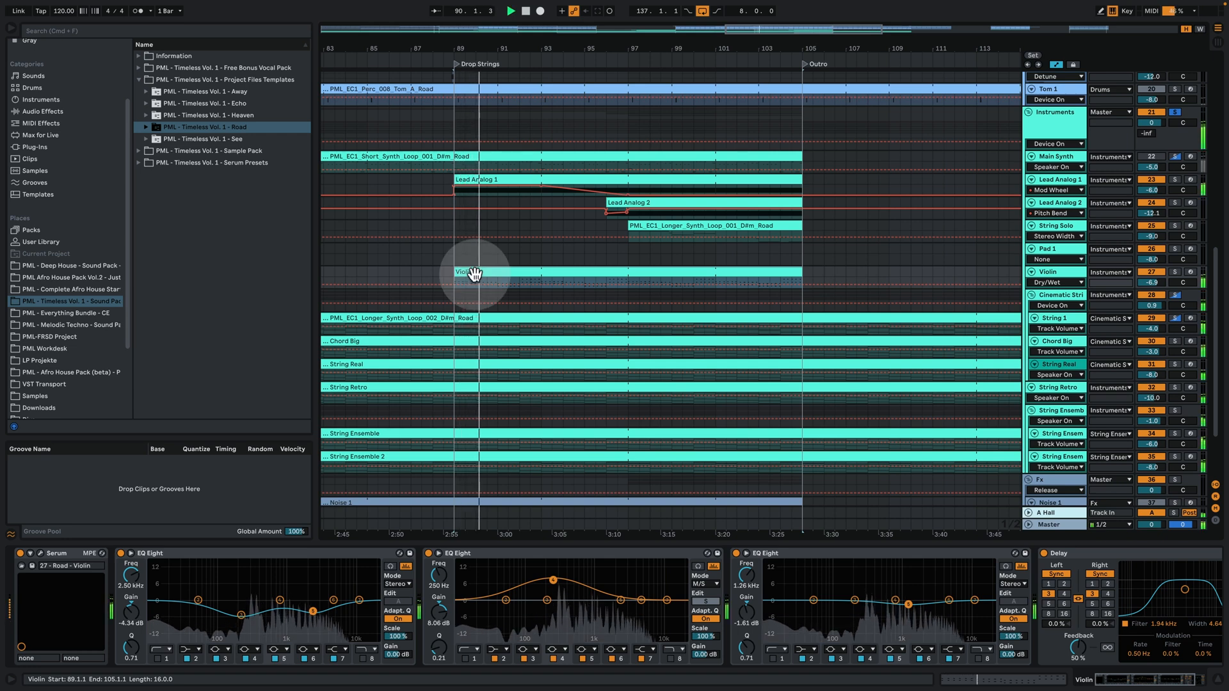
Compare the Instruments group with and without its Sidechain compressor during playback, ending with the compressor bypassed.
left_click(1055, 112)
left_click(64, 552)
left_click(20, 553)
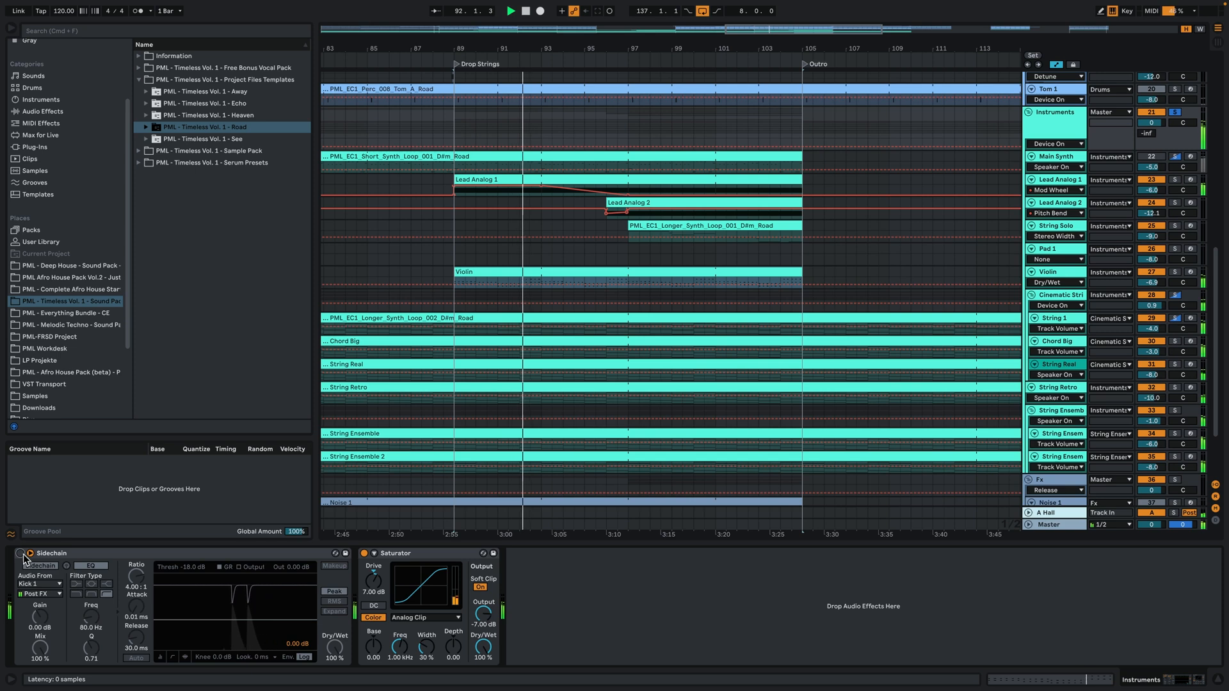
left_click(20, 553)
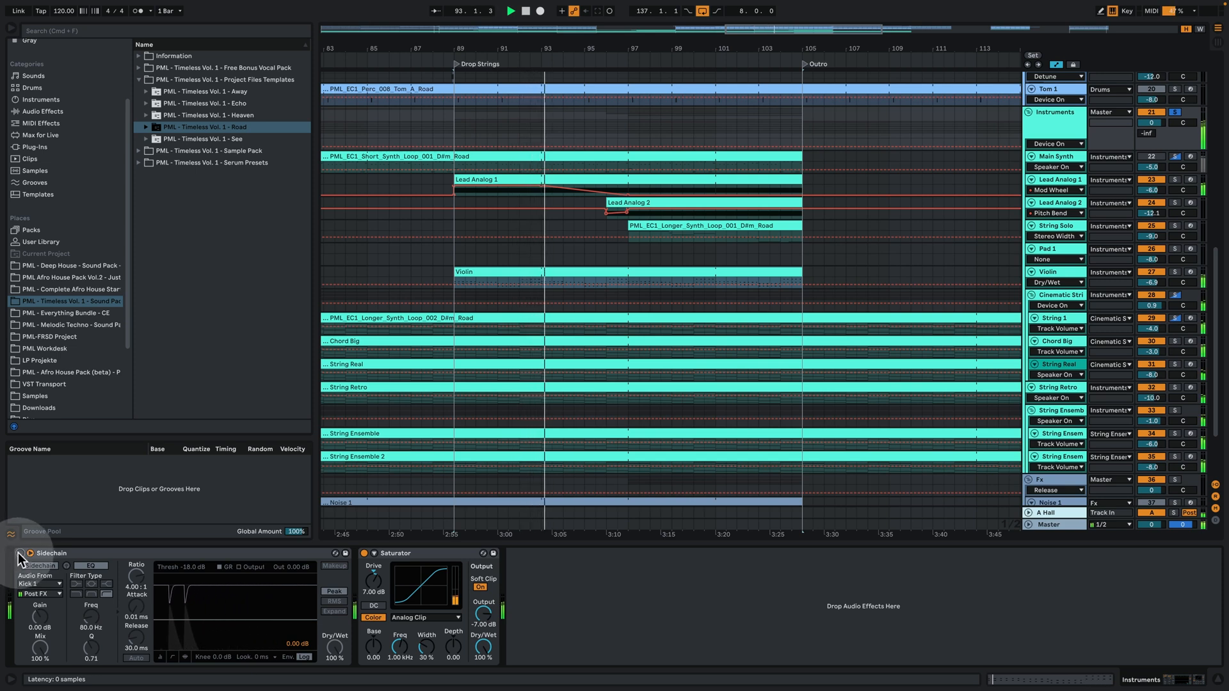
left_click(19, 553)
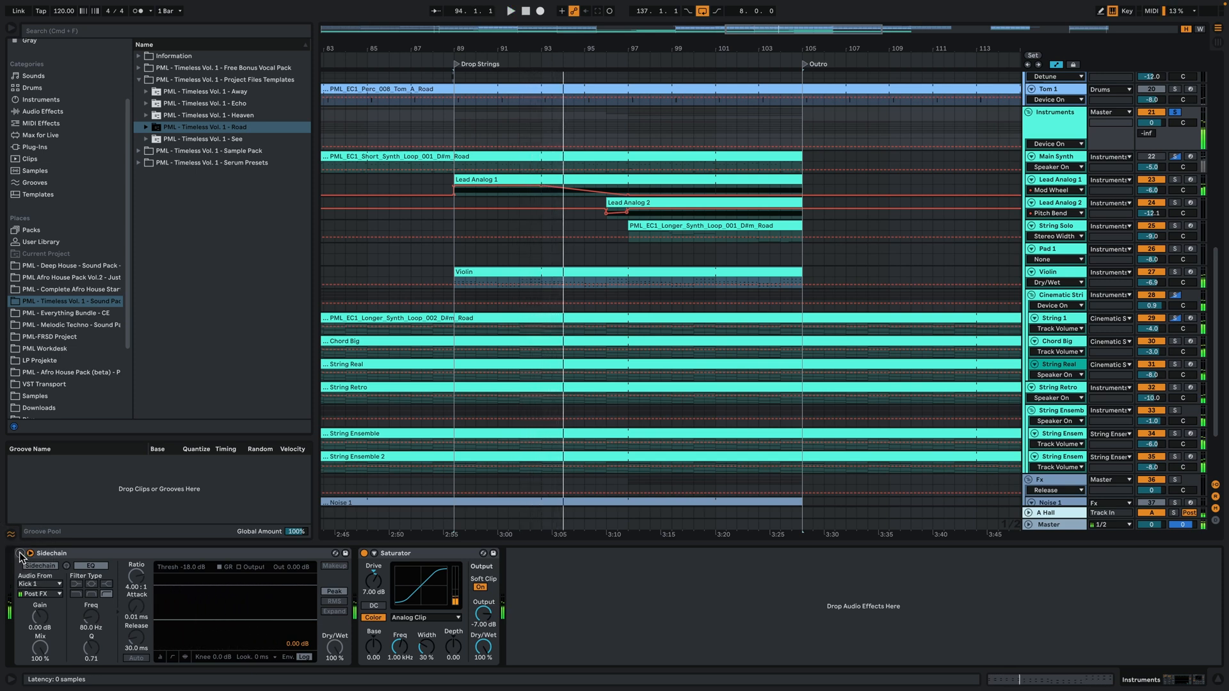
left_click(22, 554)
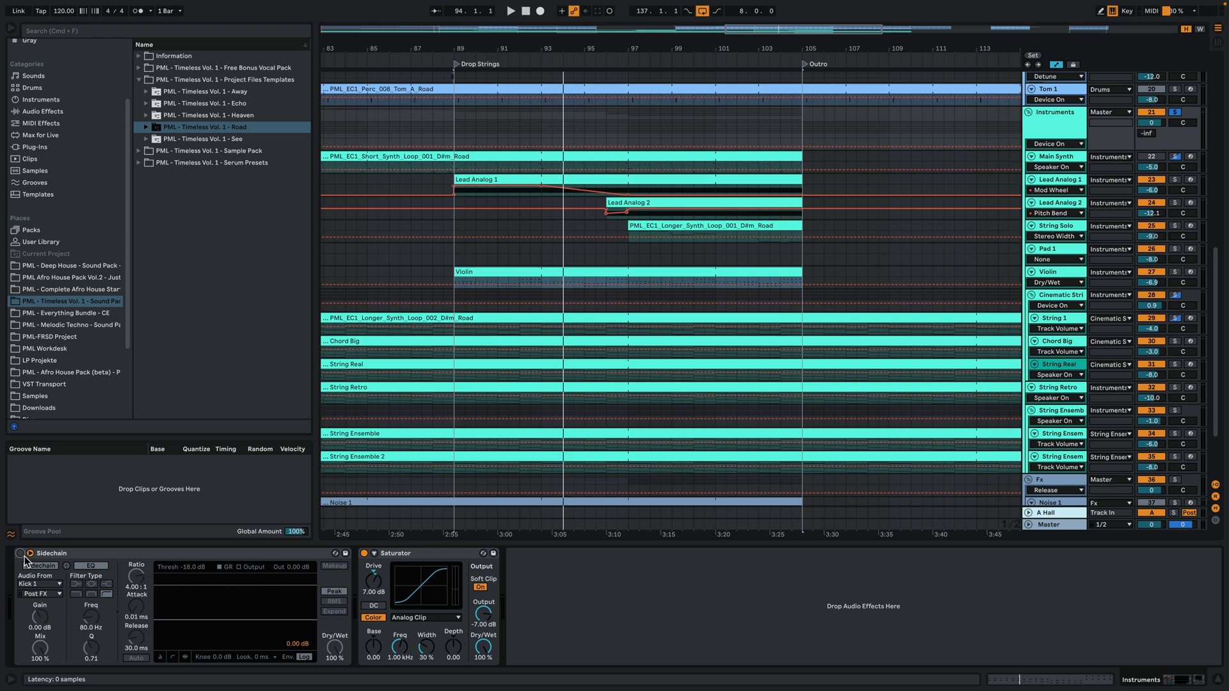
left_click(23, 557)
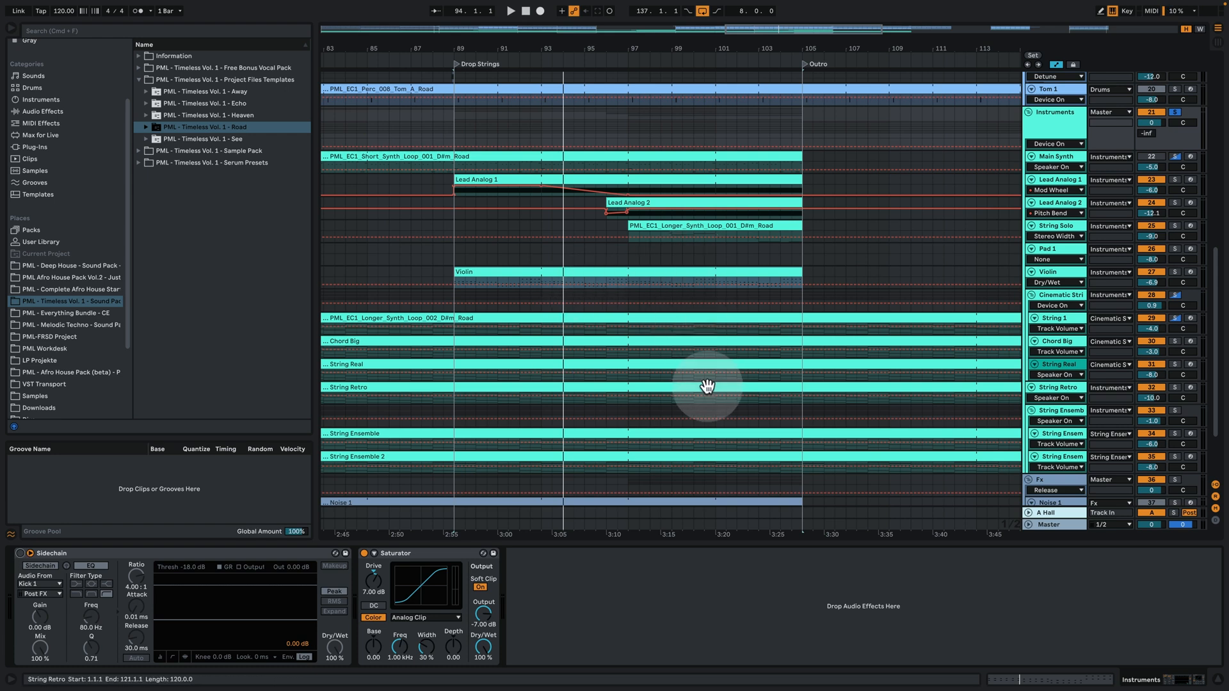
Solo the Fx group, play it from bar 101 with its Sidechain compressor shown, and release the solo.
scroll(682, 386, "down", 3)
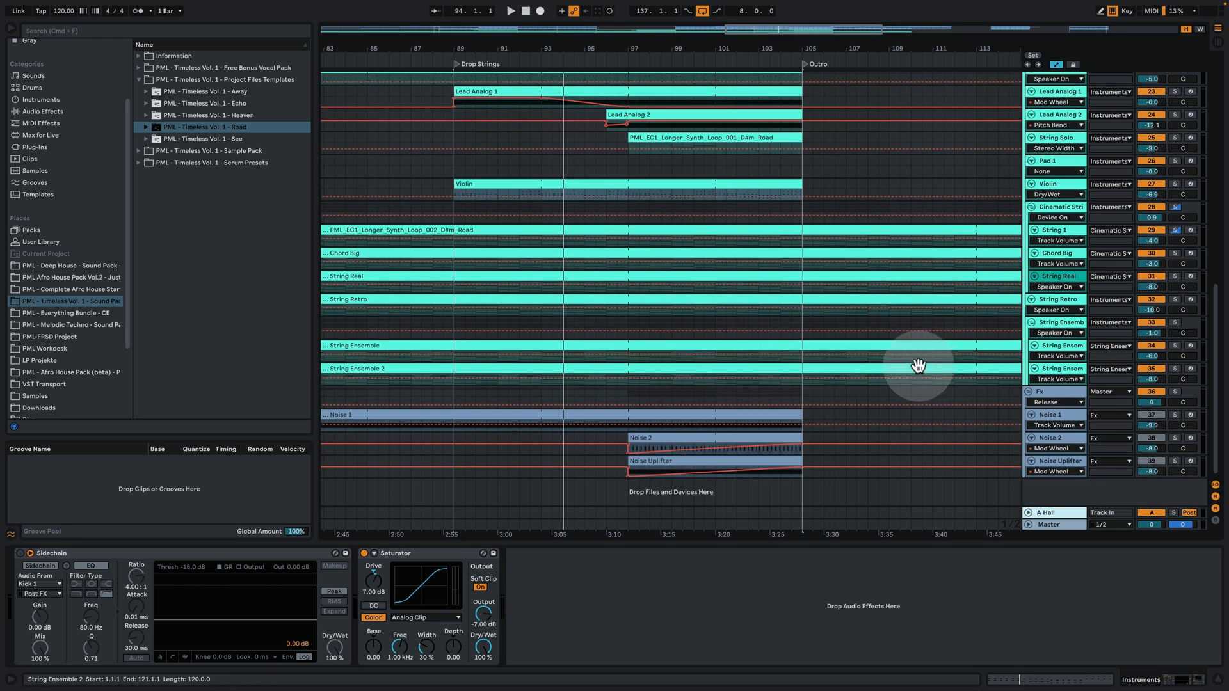
left_click(1175, 391)
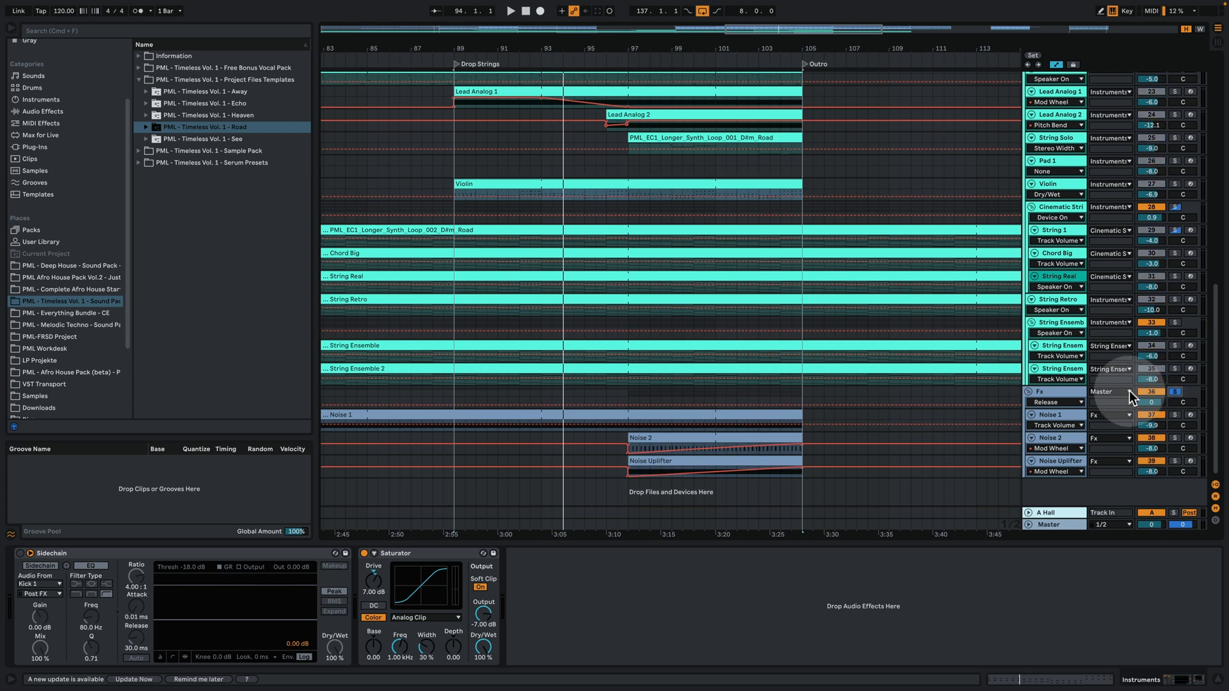
left_click(1054, 396)
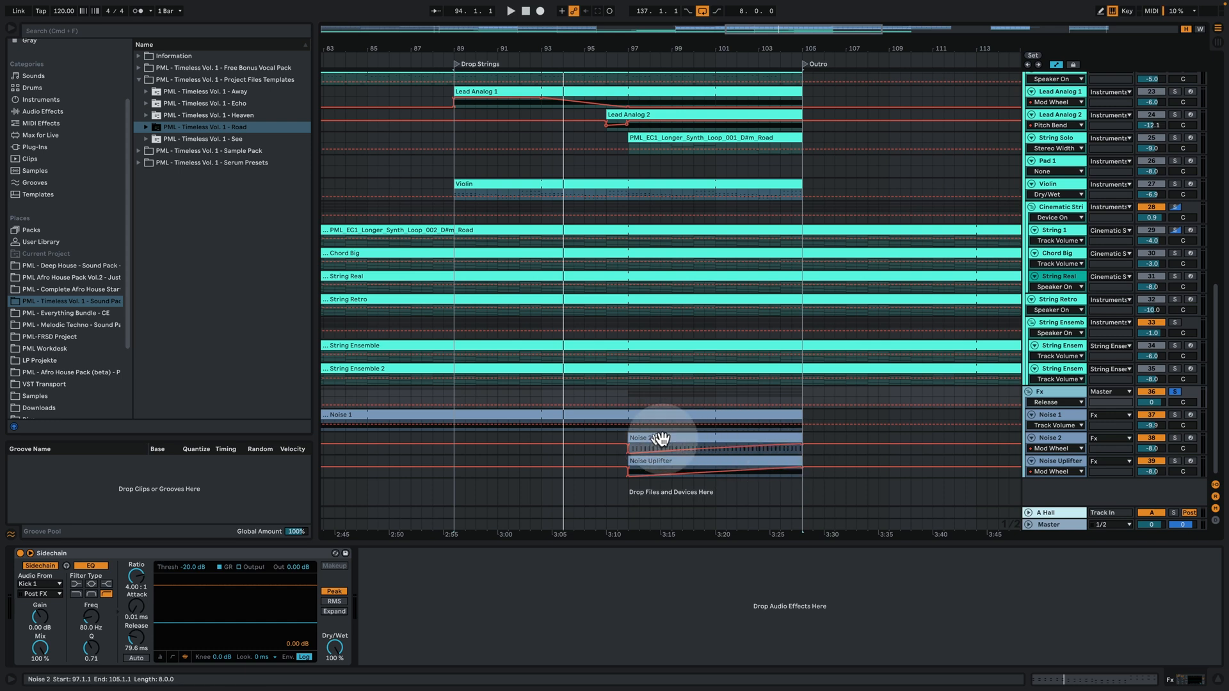
left_click(718, 388)
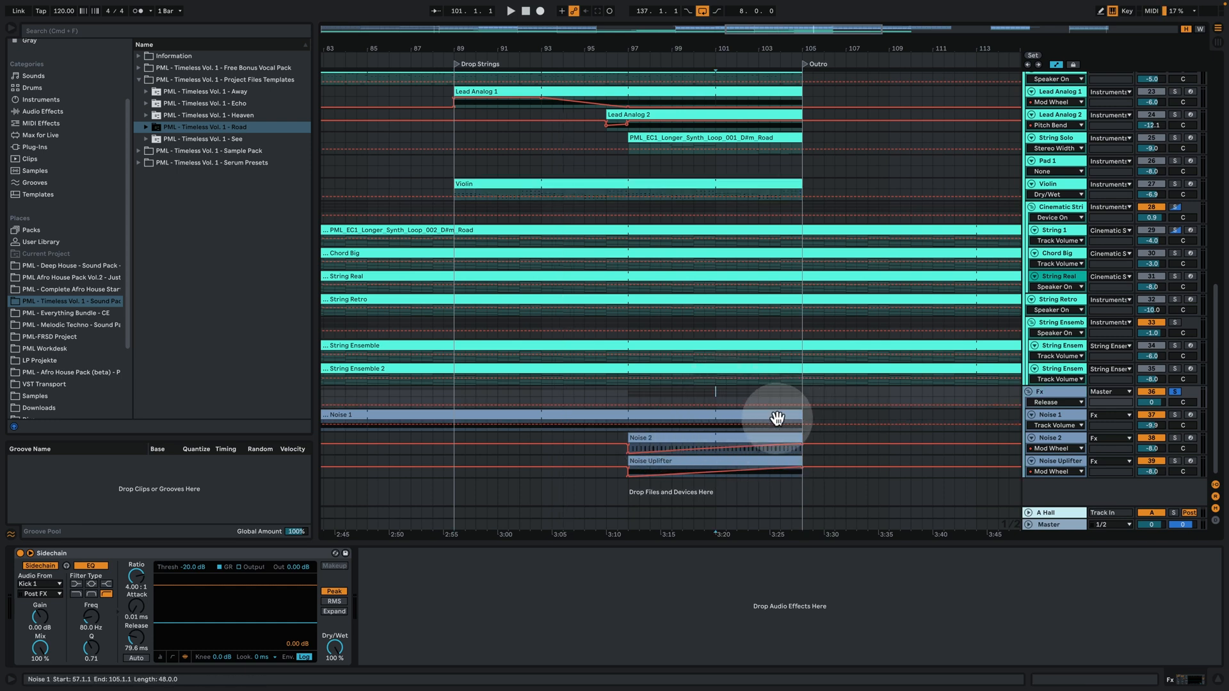
key("space")
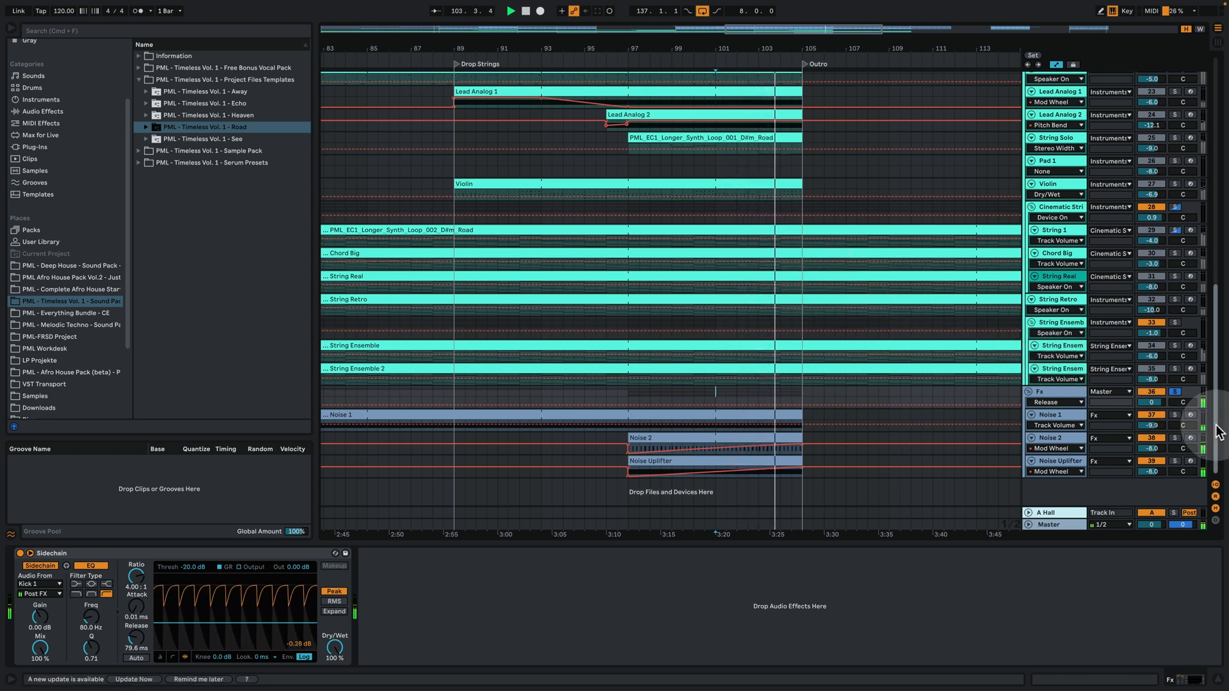
left_click(1176, 391)
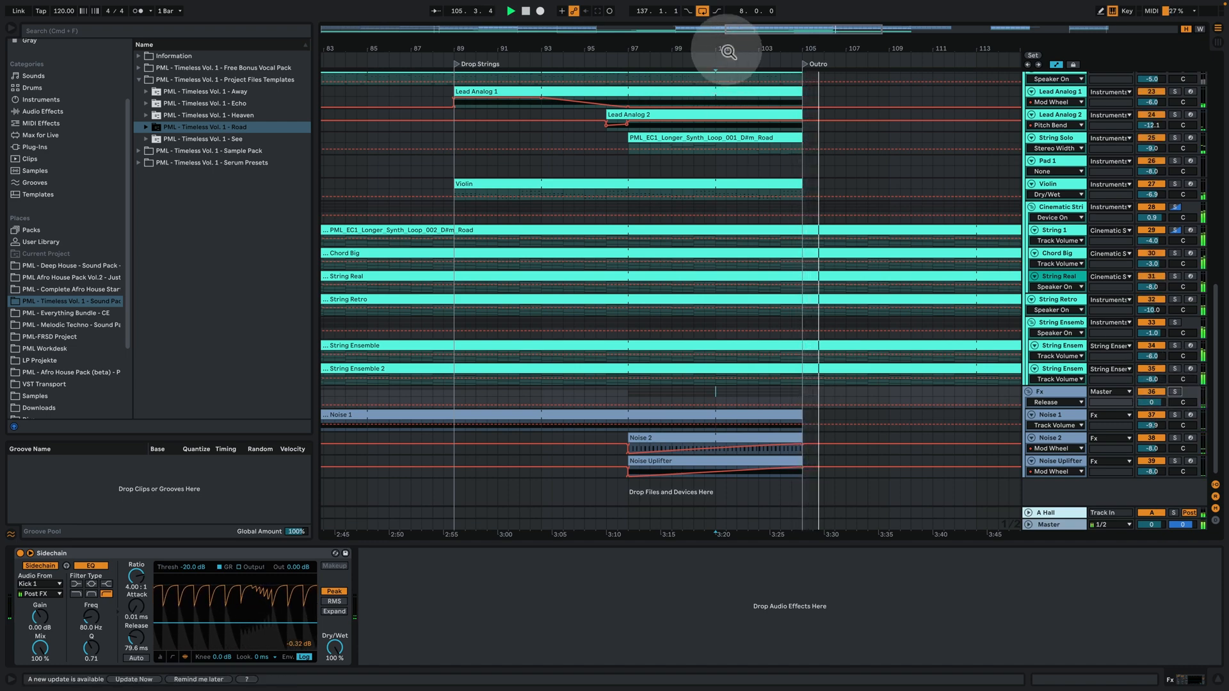
left_click_drag(727, 49, 727, 13)
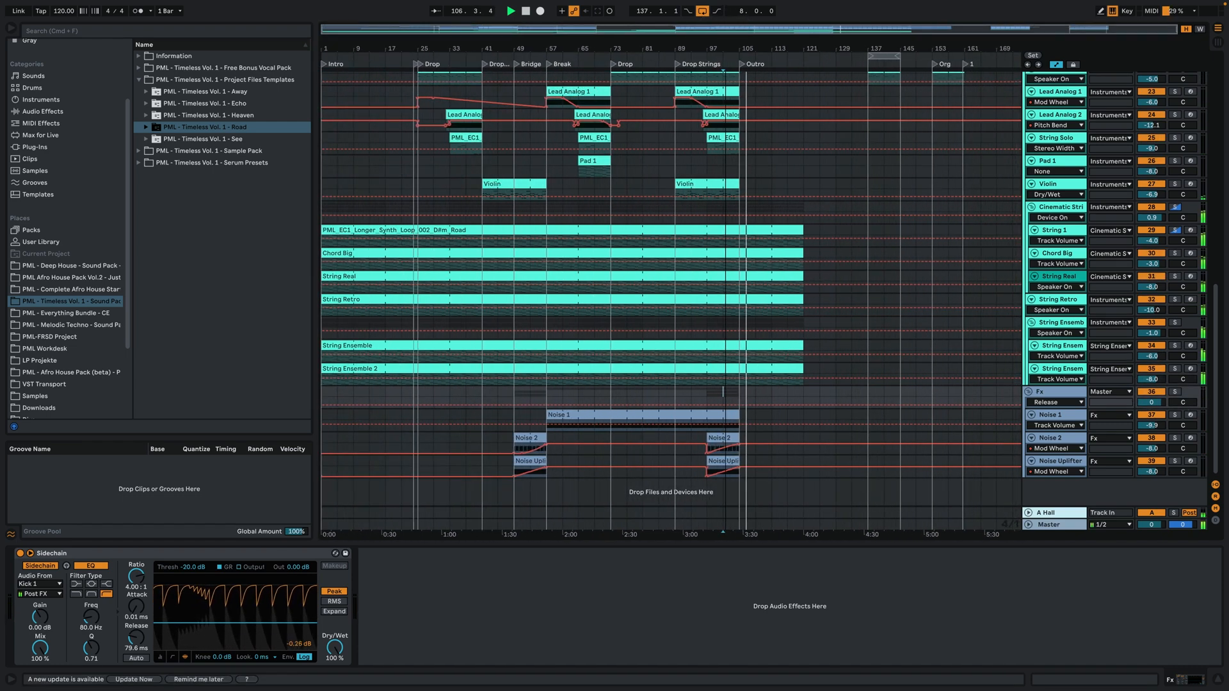
scroll(848, 352, "up", 10)
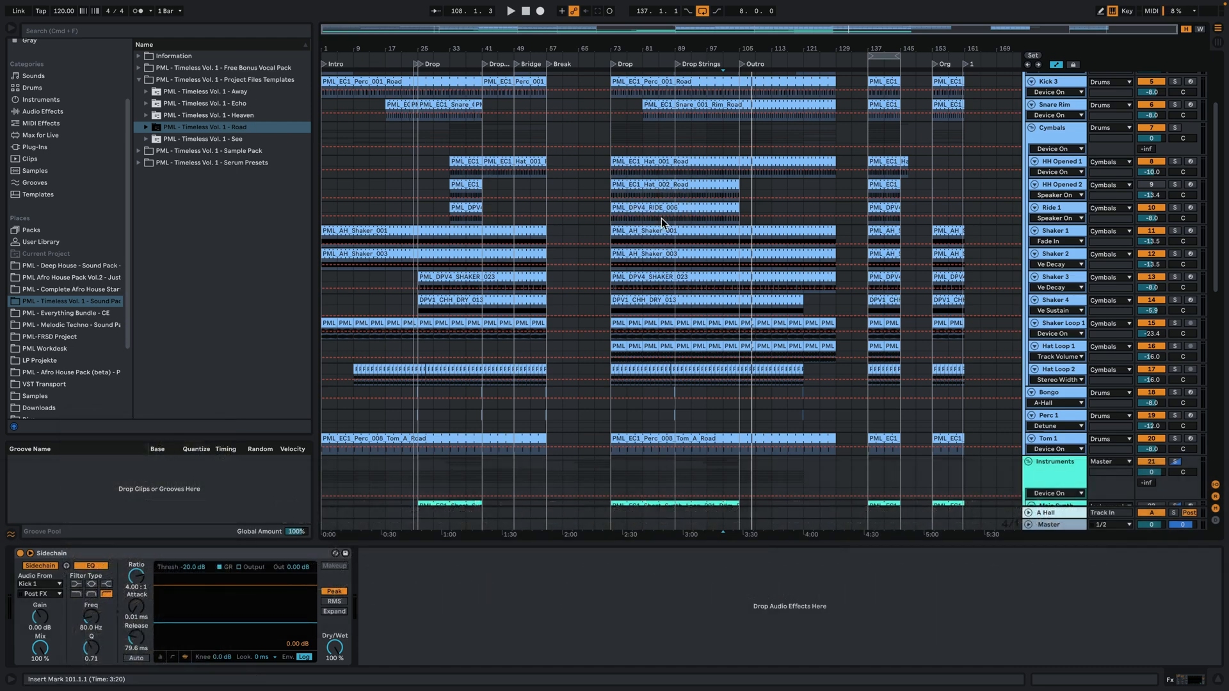
Browse the PML - Everything Bundle - CE folder and expand its PML - Sample Packs subfolder.
left_click(99, 313)
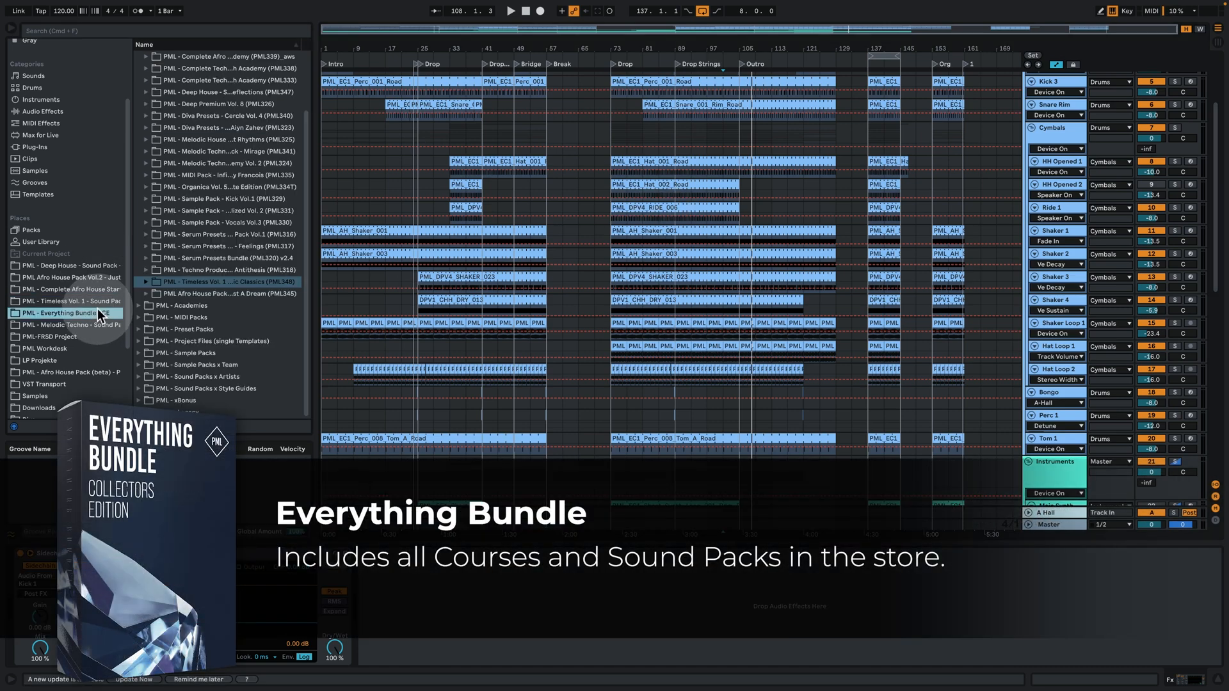
scroll(237, 333, "up", 2)
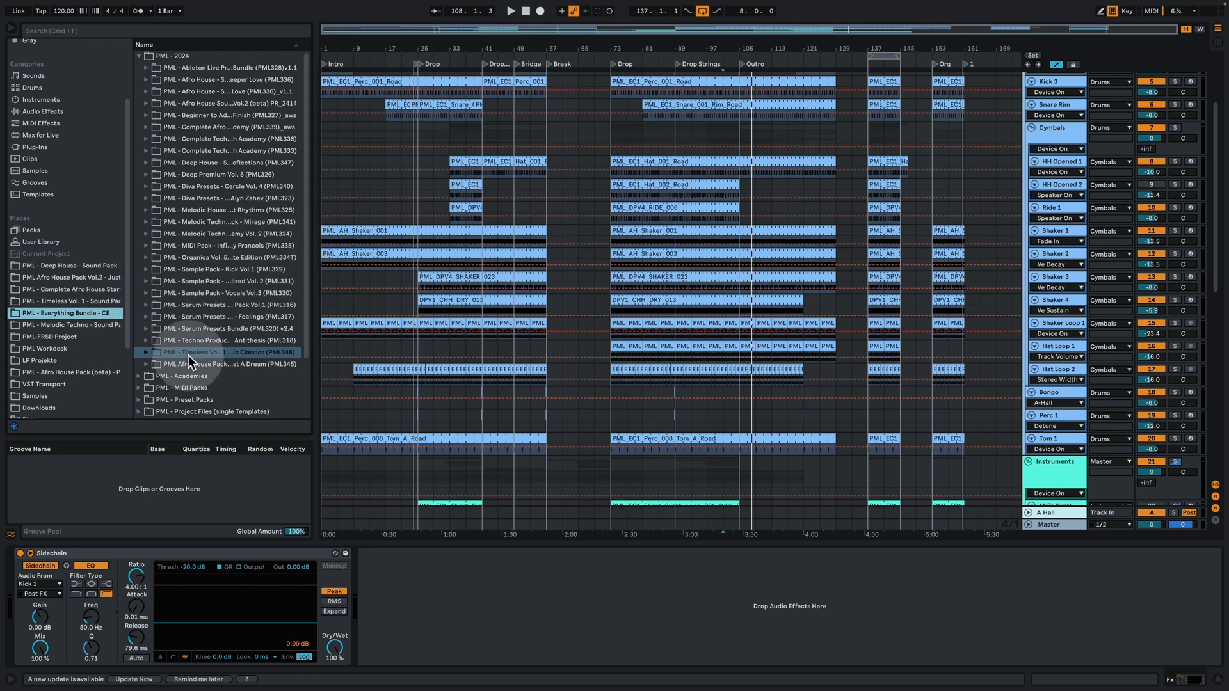
scroll(188, 356, "down", 3)
left_click(144, 378)
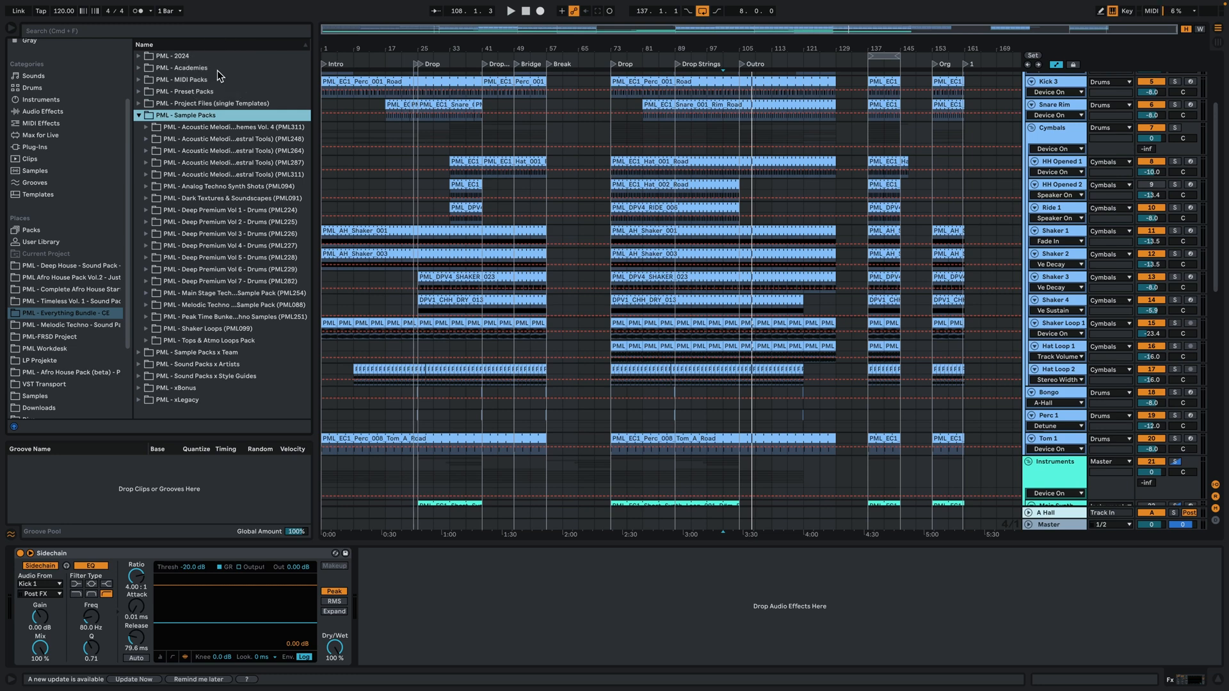
left_click(288, 110)
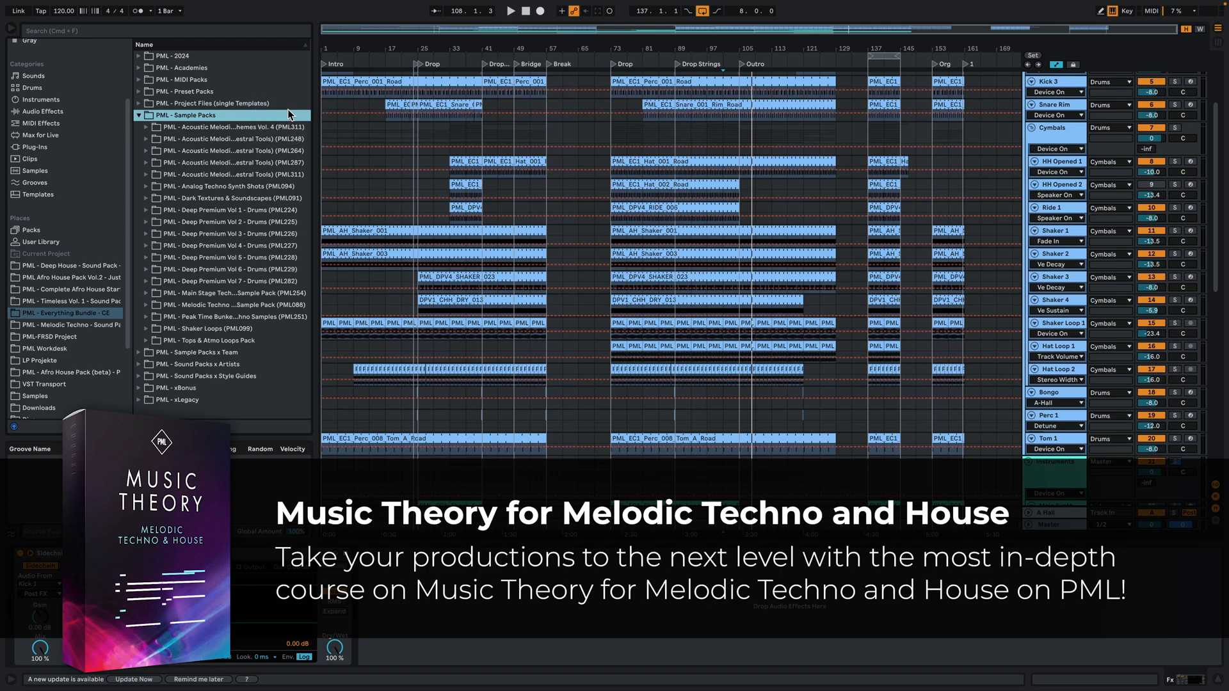
left_click(458, 162)
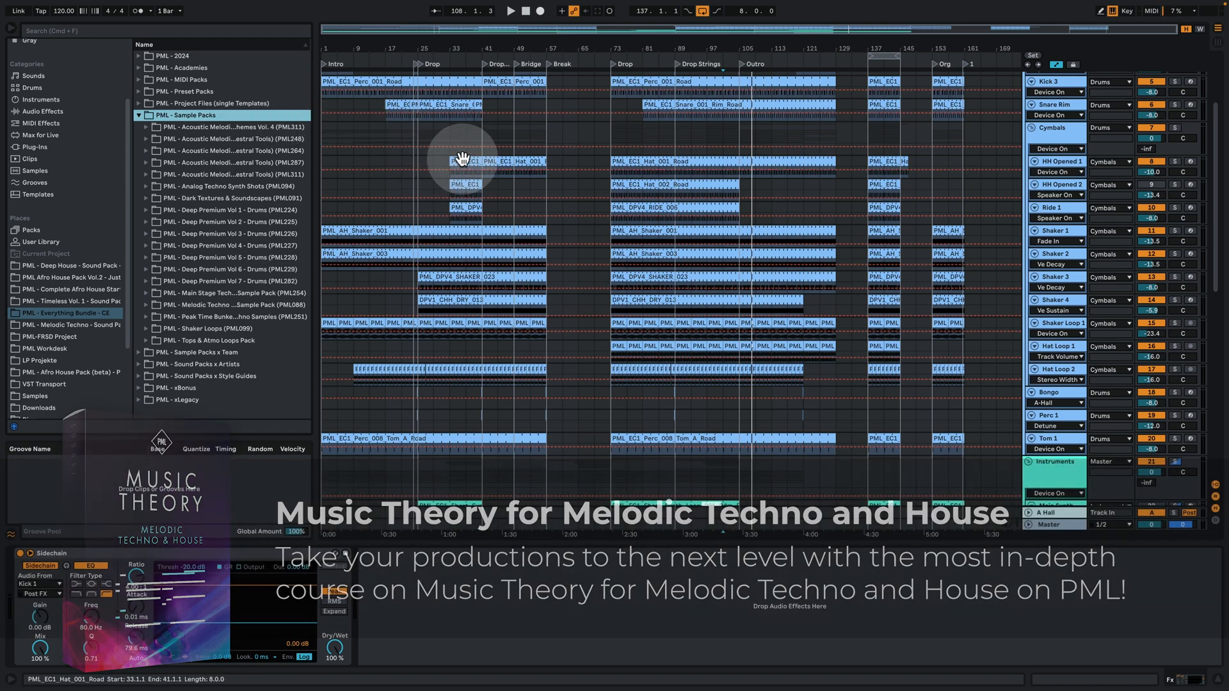
Play the Road arrangement from bar 1 with the timeline fitted from the Intro through the Outro.
left_click_drag(462, 159, 519, 156)
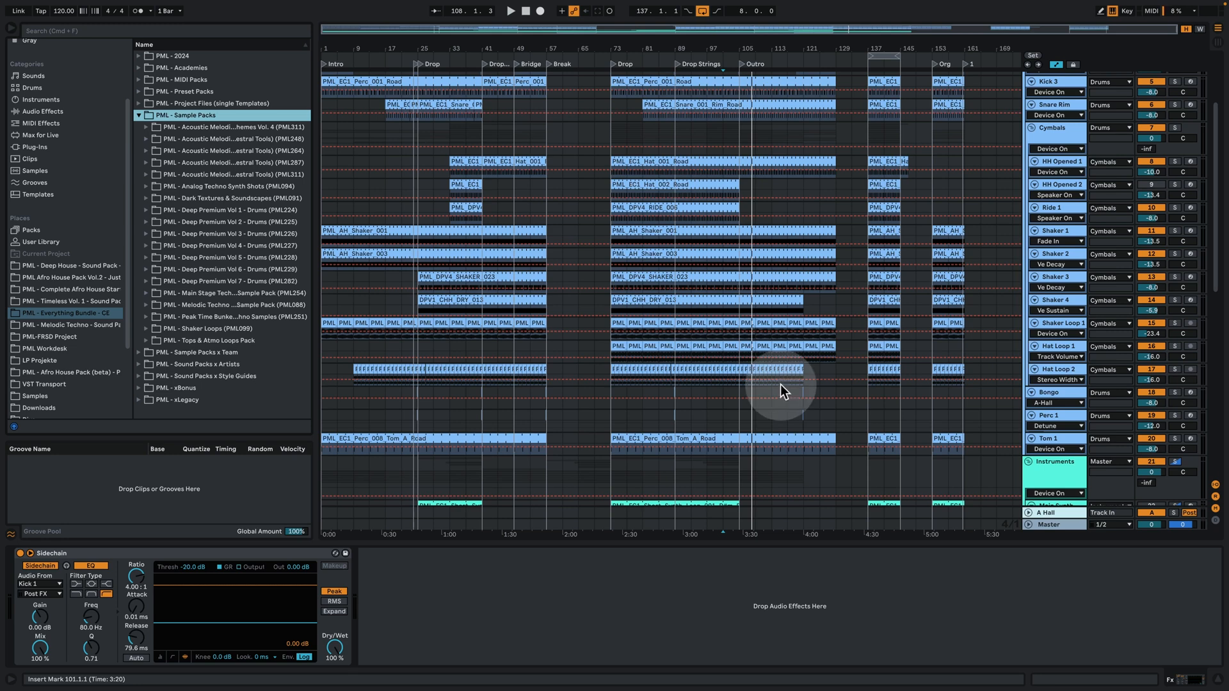
left_click(489, 228)
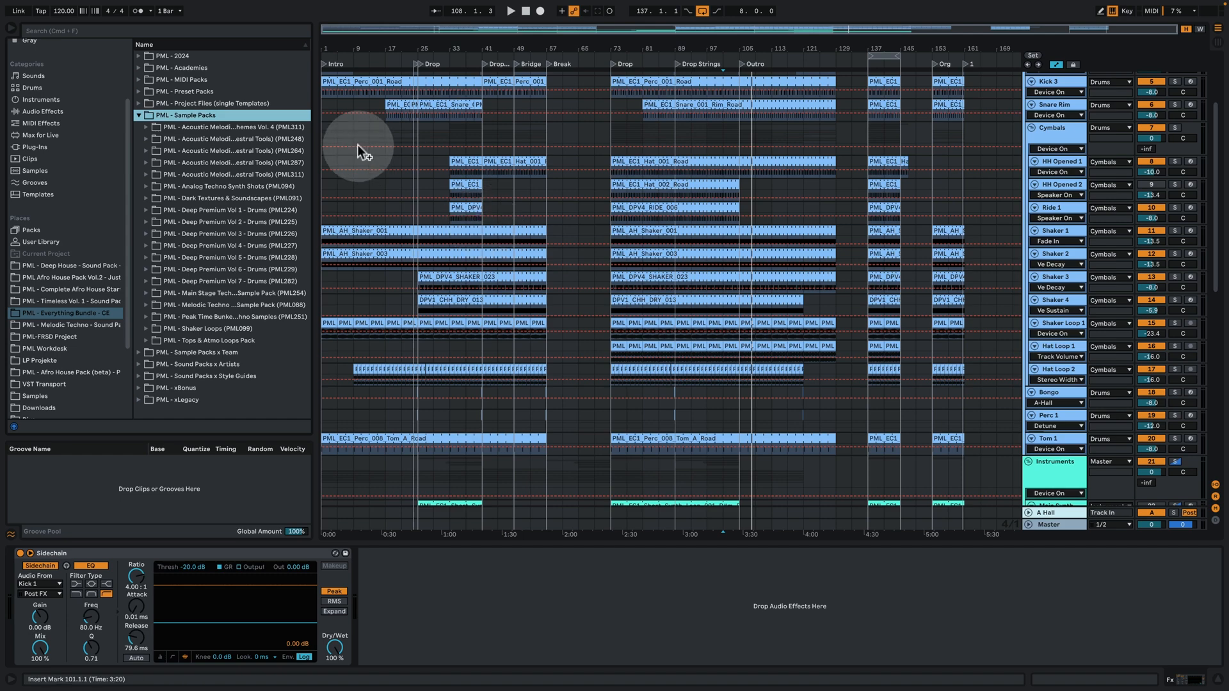
left_click(331, 131)
left_click_drag(334, 49, 335, 71)
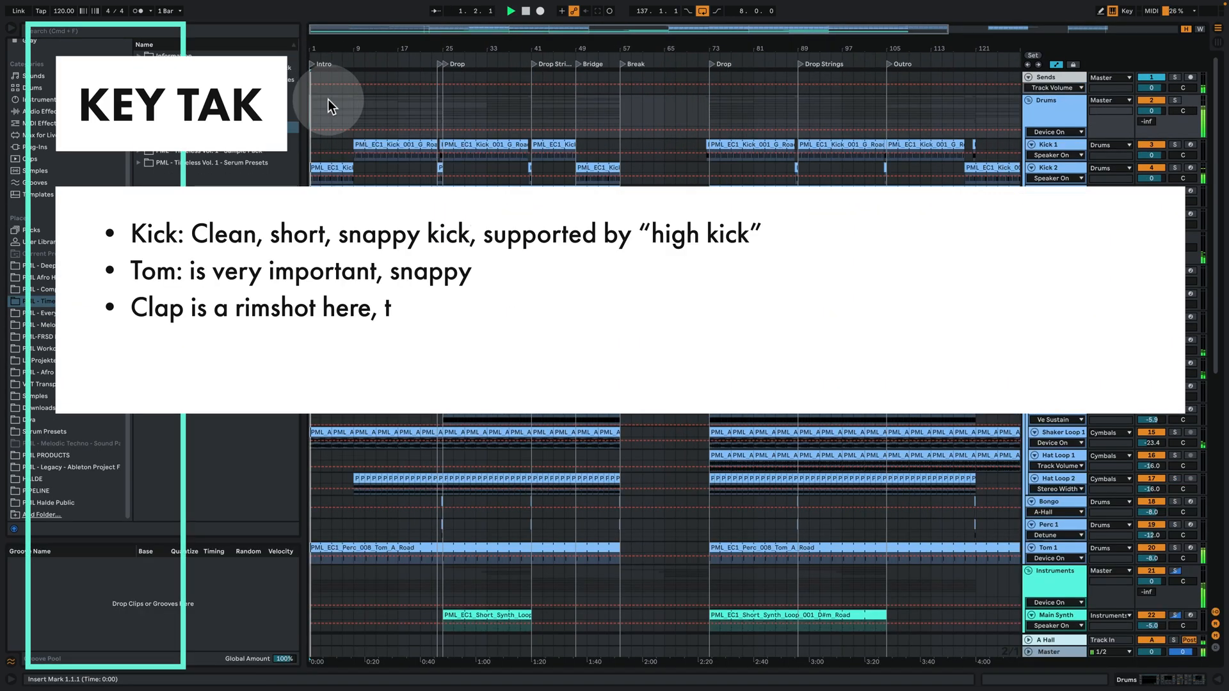
left_click_drag(685, 39, 679, 50)
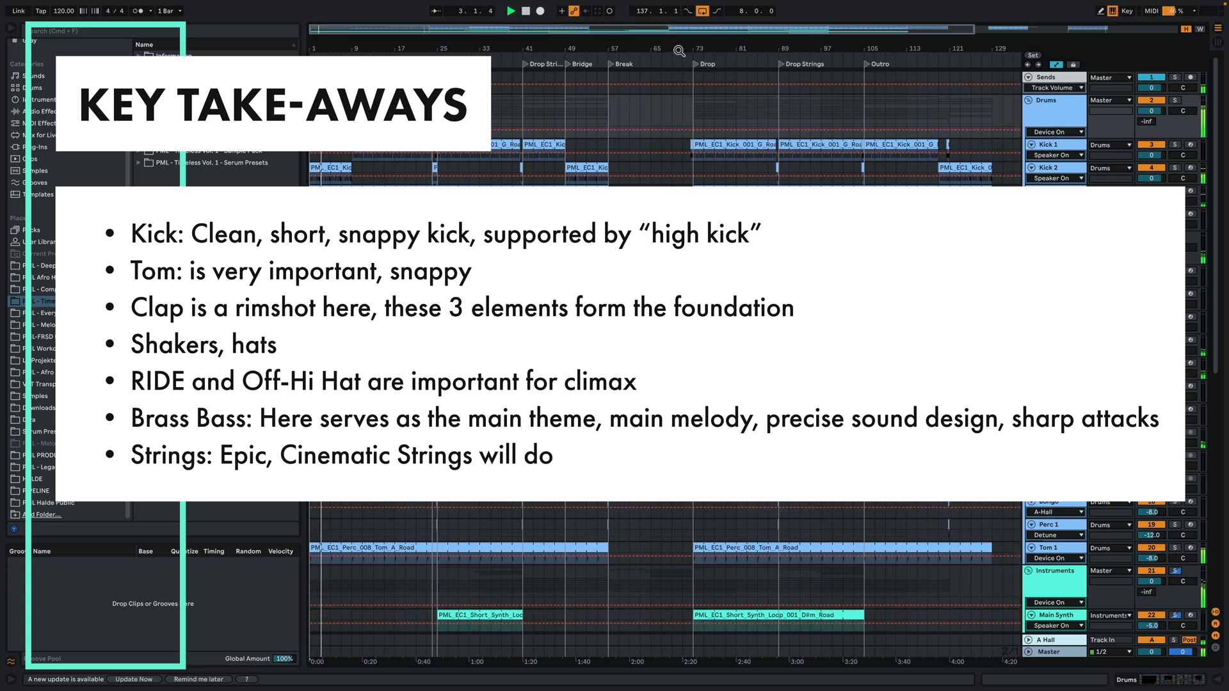
Fold the Drums group and unfold it again while the Intro plays.
left_click(1026, 112)
left_click(1027, 103)
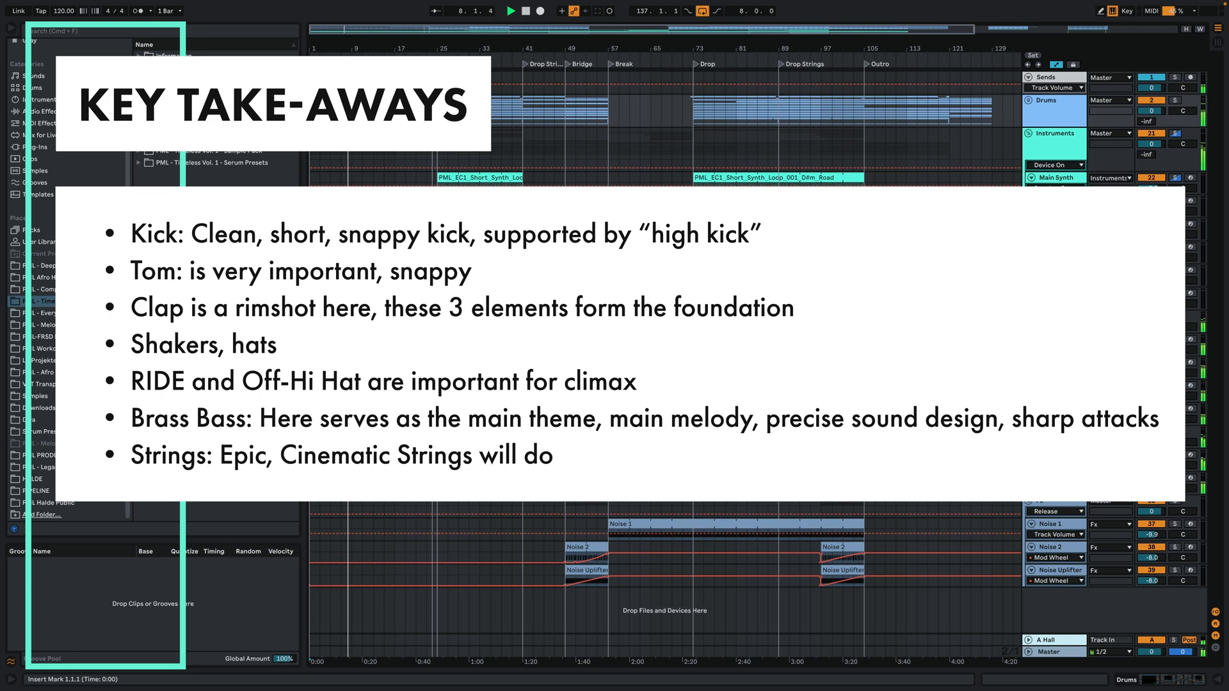
left_click(1028, 101)
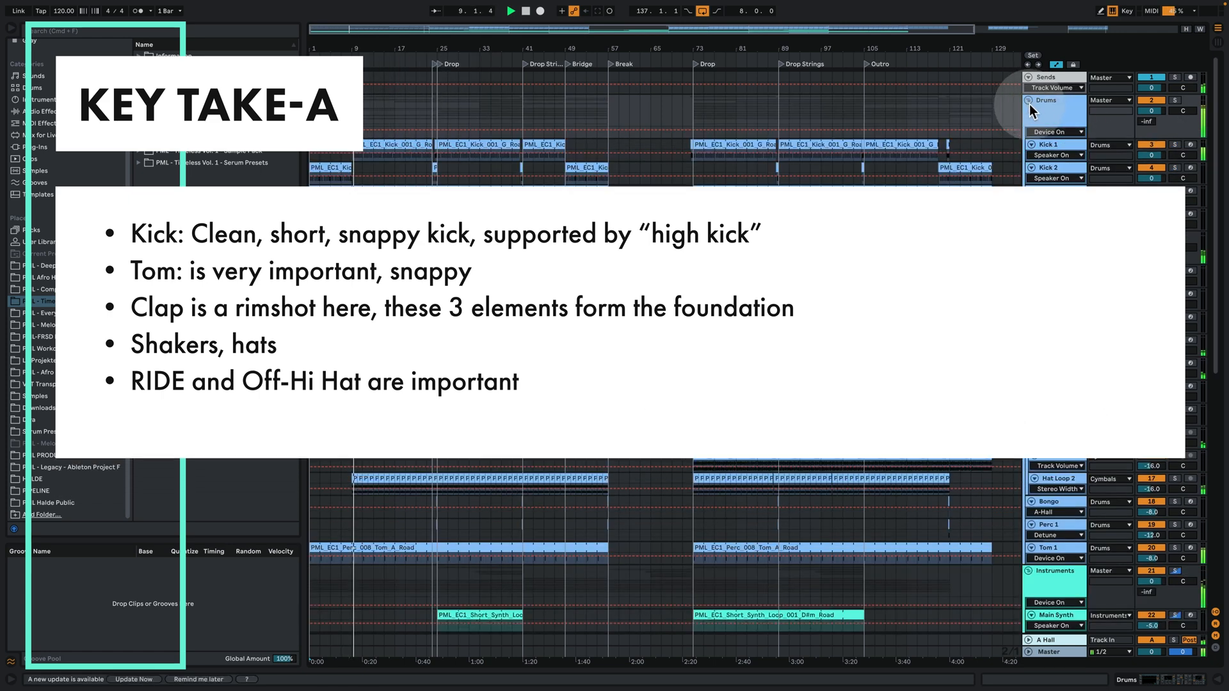
Show the Kick 1 track's devices, hide the Groove Pool, and narrow the browser to widen the arrangement.
left_click(1056, 143)
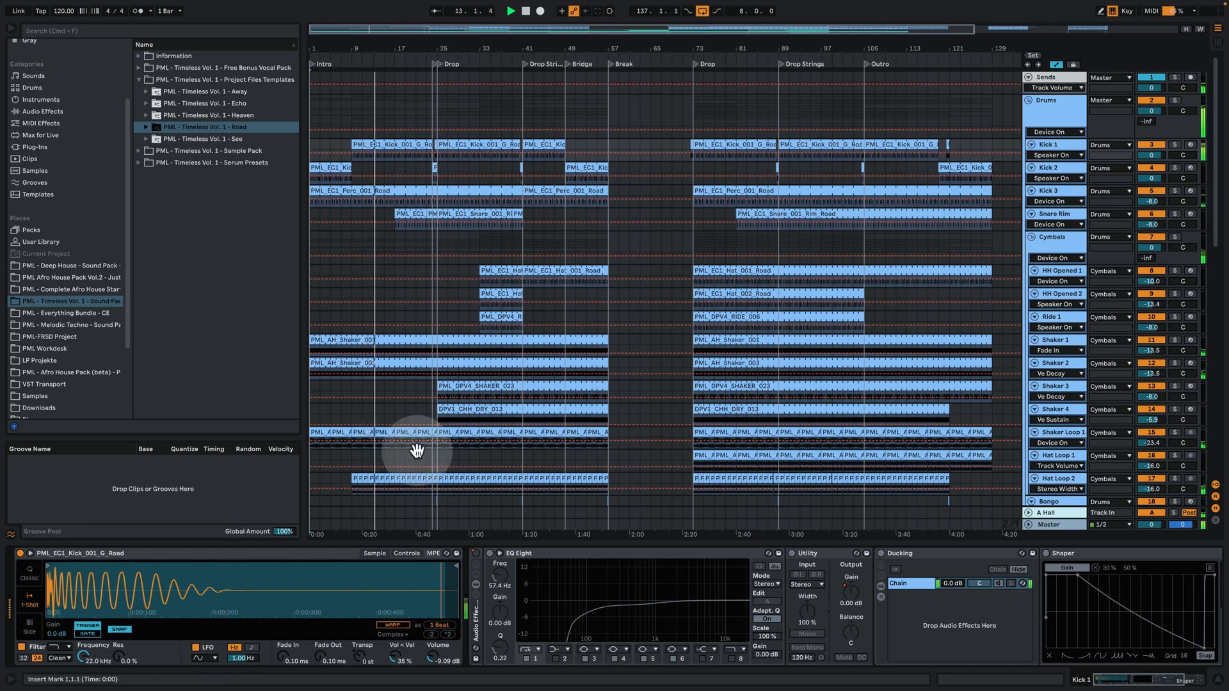
left_click(12, 533)
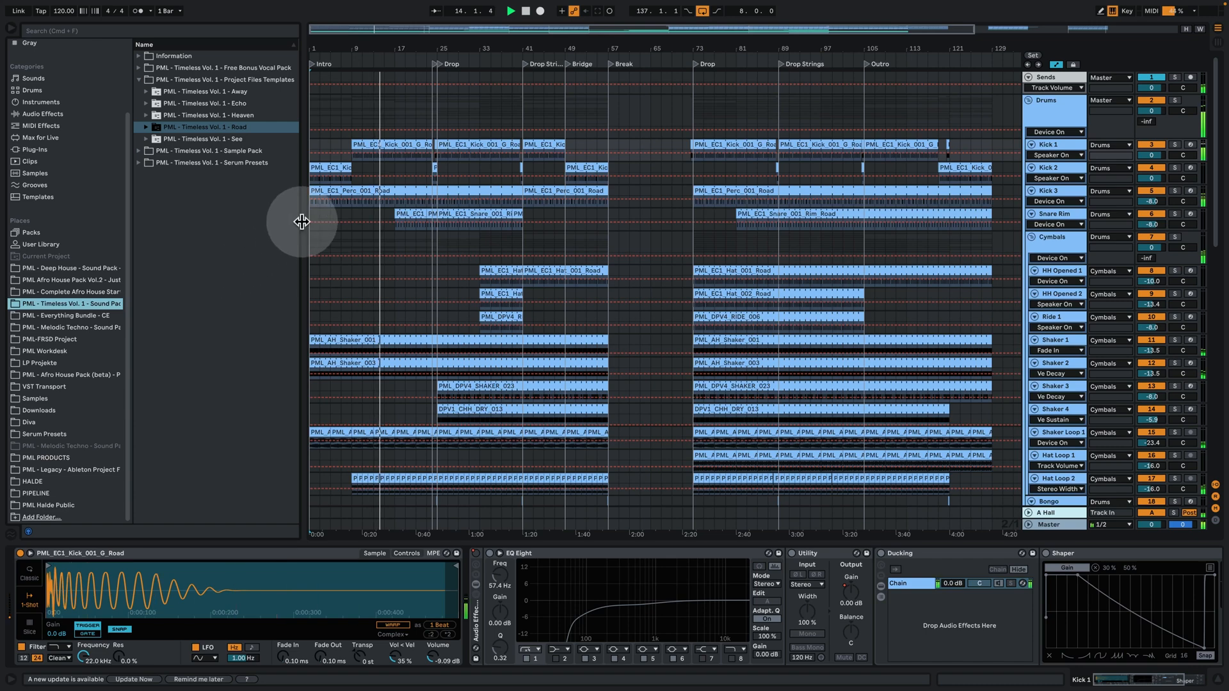
left_click_drag(303, 220, 274, 209)
left_click(432, 157)
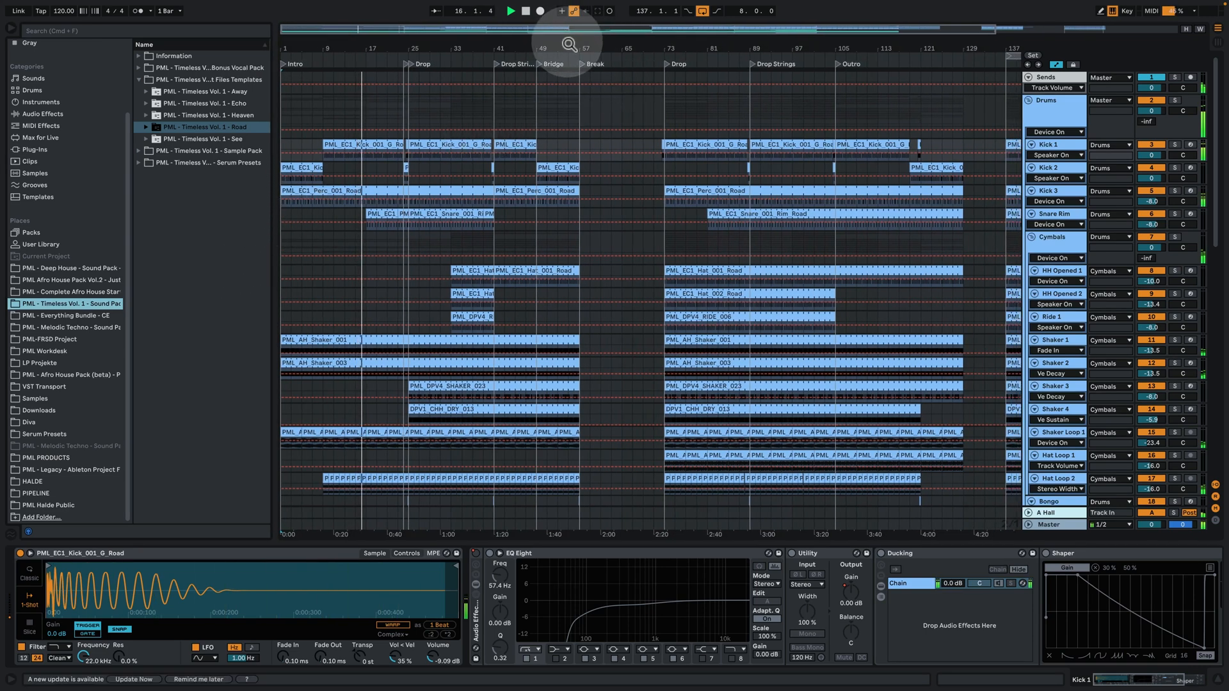
mouse_move(570, 42)
left_mouse_down()
mouse_move(570, 59)
mouse_move(570, 47)
left_mouse_up()
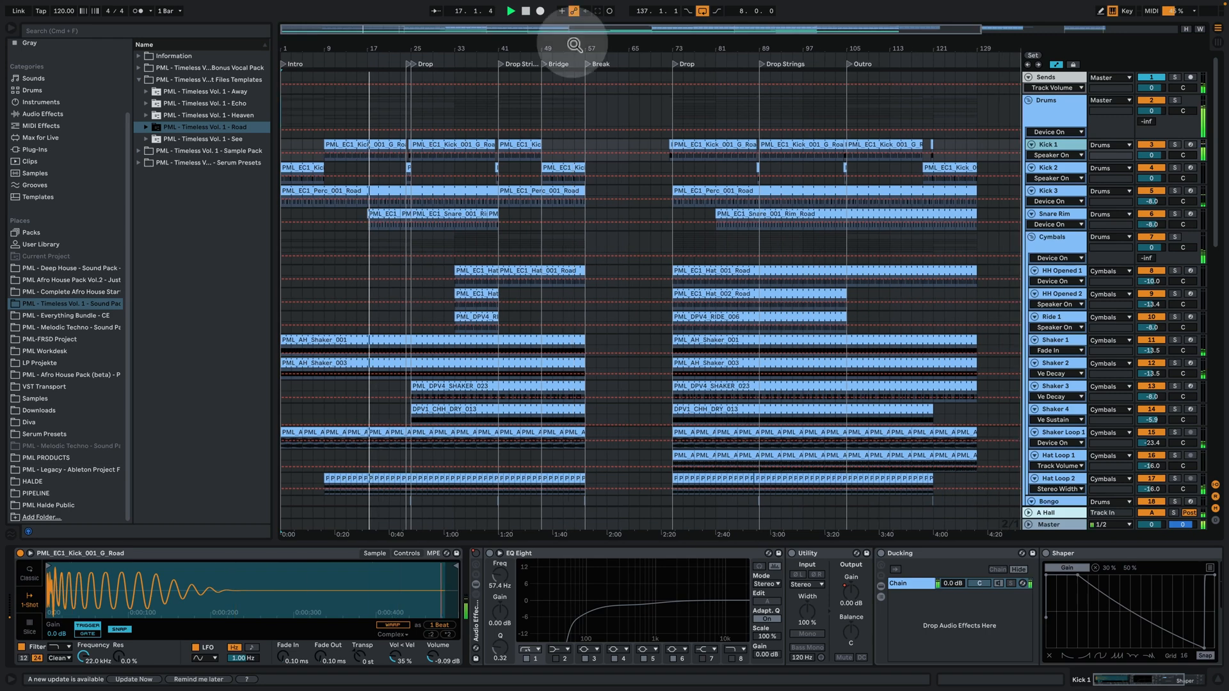
Inspect the Snare Rim, Kick 3 and Kick 2 devices during playback, including the Kick 2 clip at bar 24 before the Drop.
left_click(1060, 212)
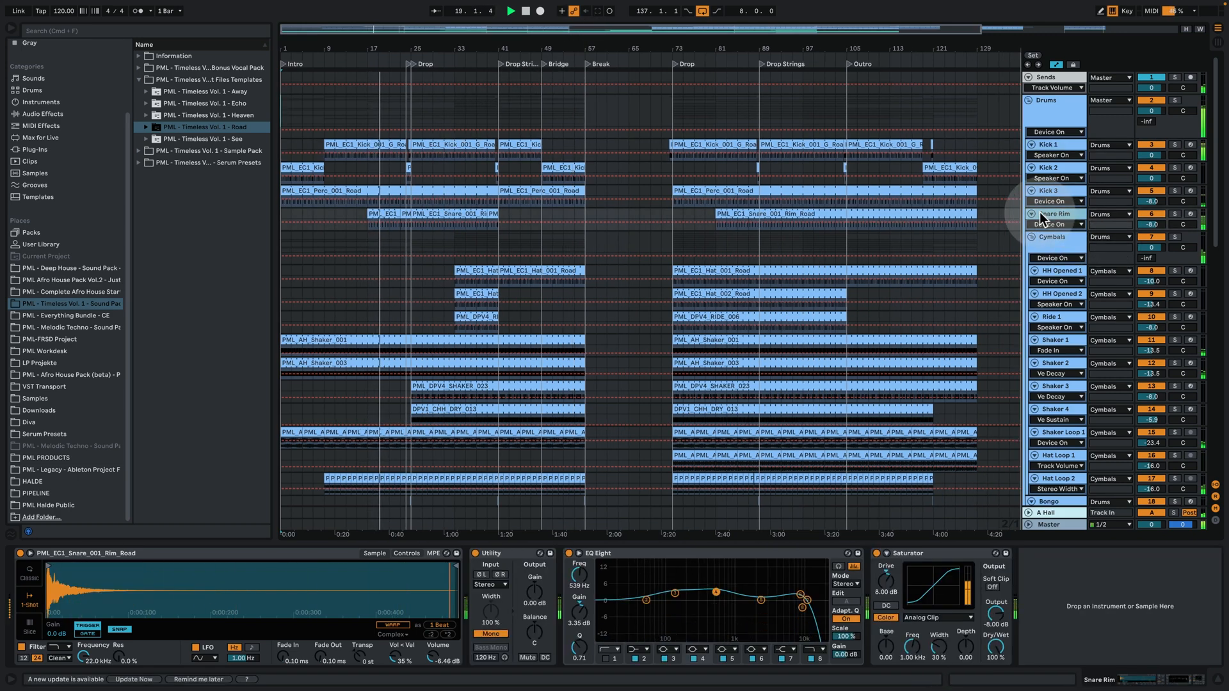
left_click(1054, 189)
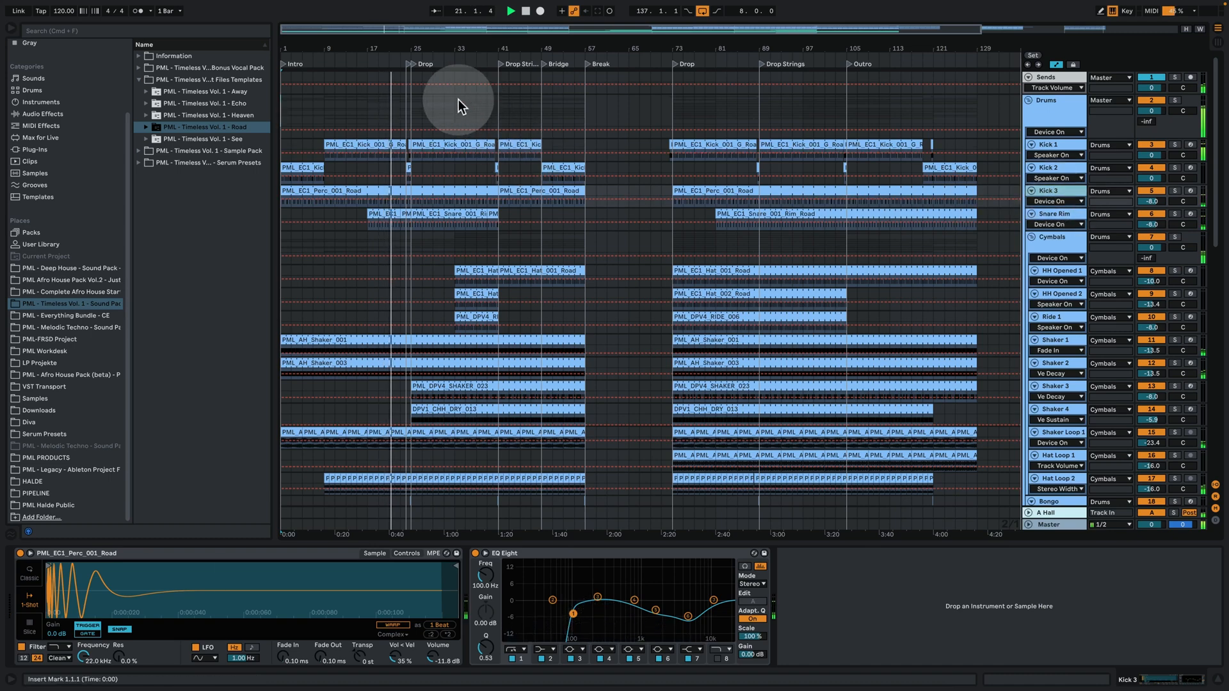
left_click_drag(407, 49, 407, 168)
left_click(501, 176)
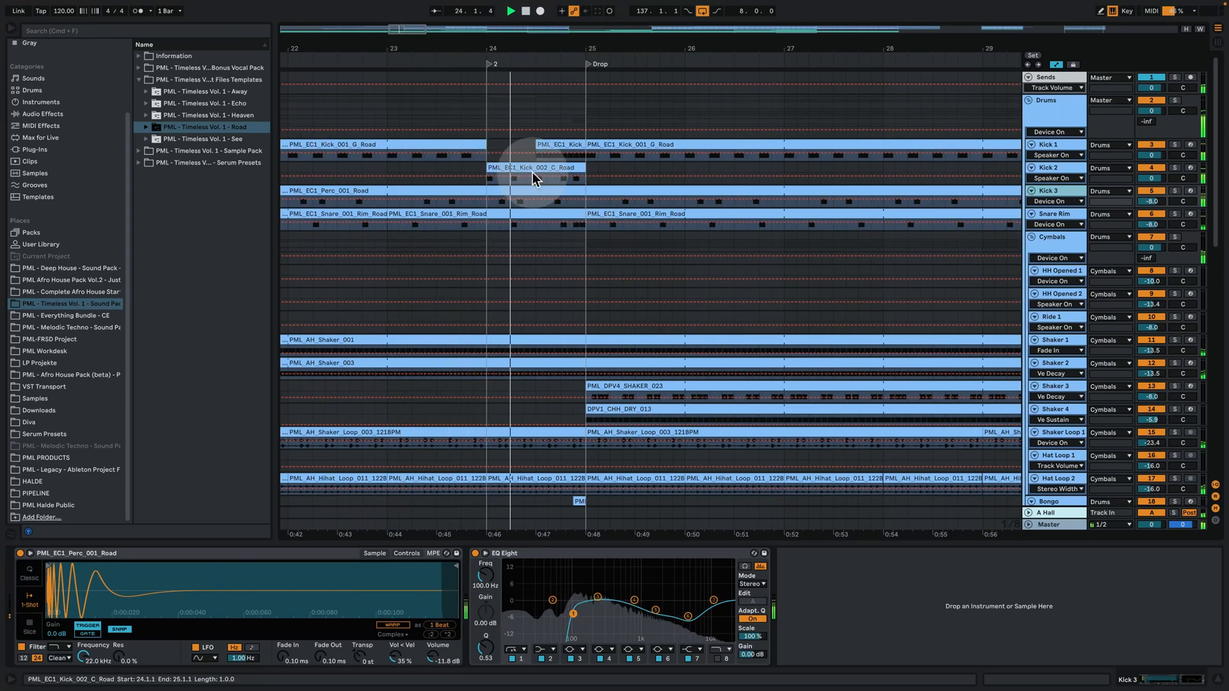
left_click(650, 176)
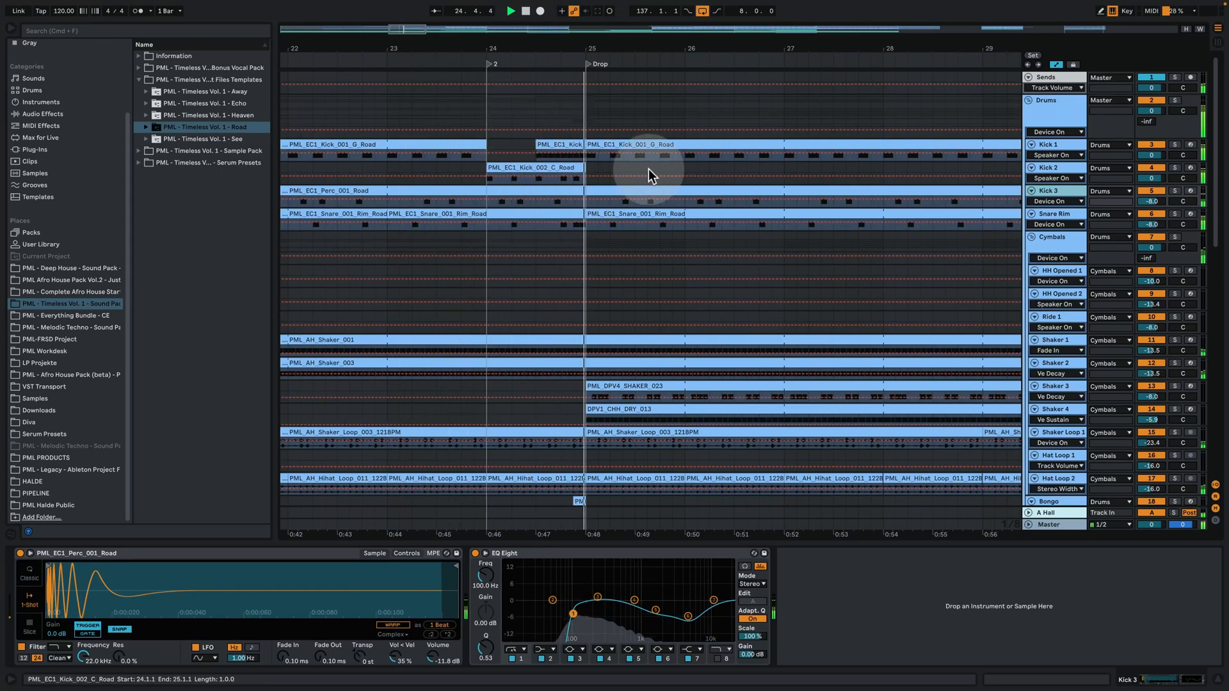
left_click(1050, 168)
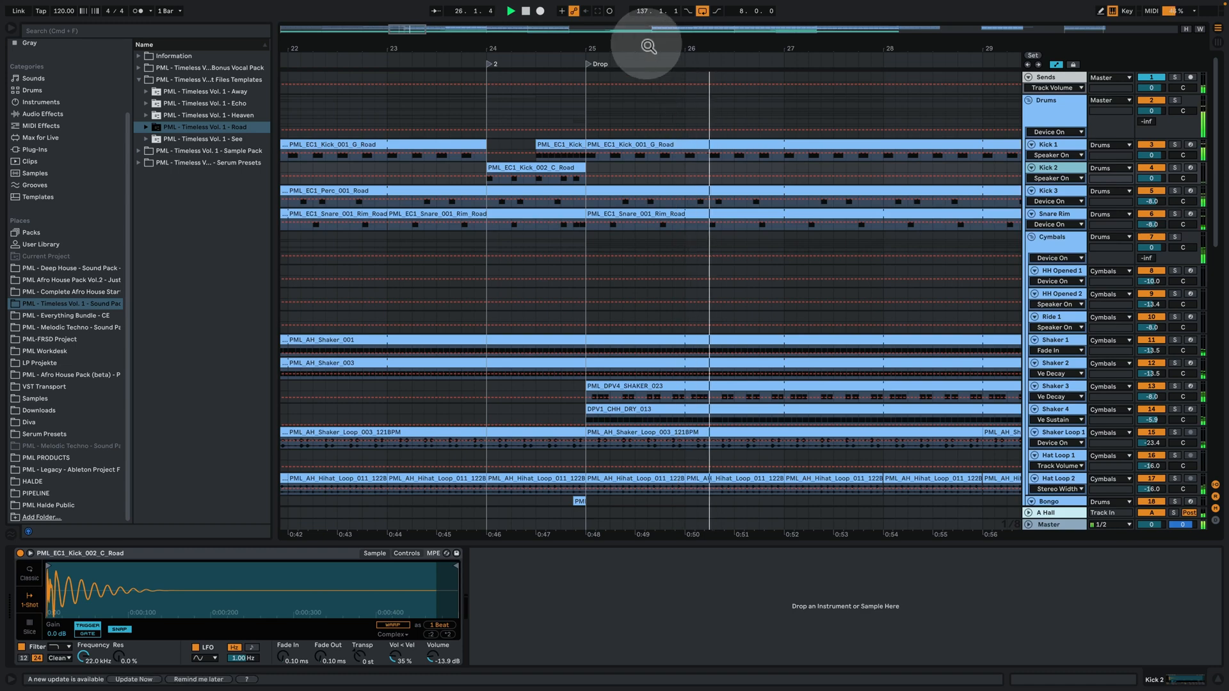
Examine the MIDI notes of the Main Synth's short synth loop at the first Drop, and return to the arrangement with its devices shown.
left_click_drag(647, 46, 647, 6)
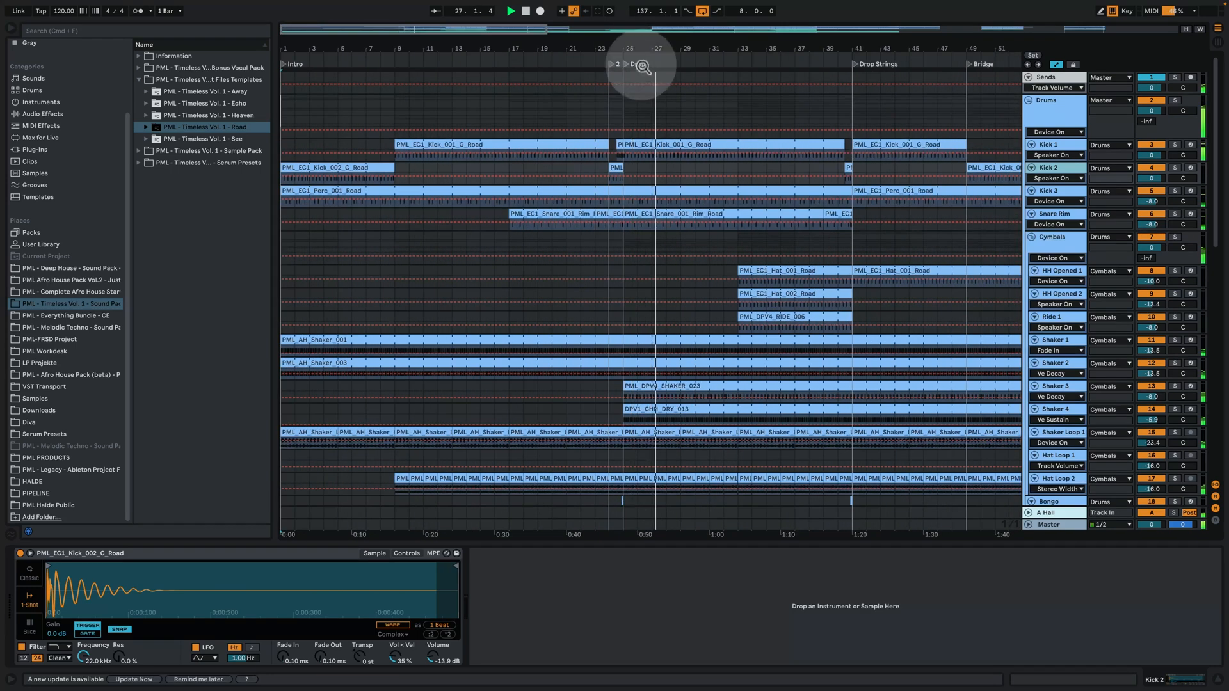
scroll(827, 326, "down", 6)
left_click(733, 373)
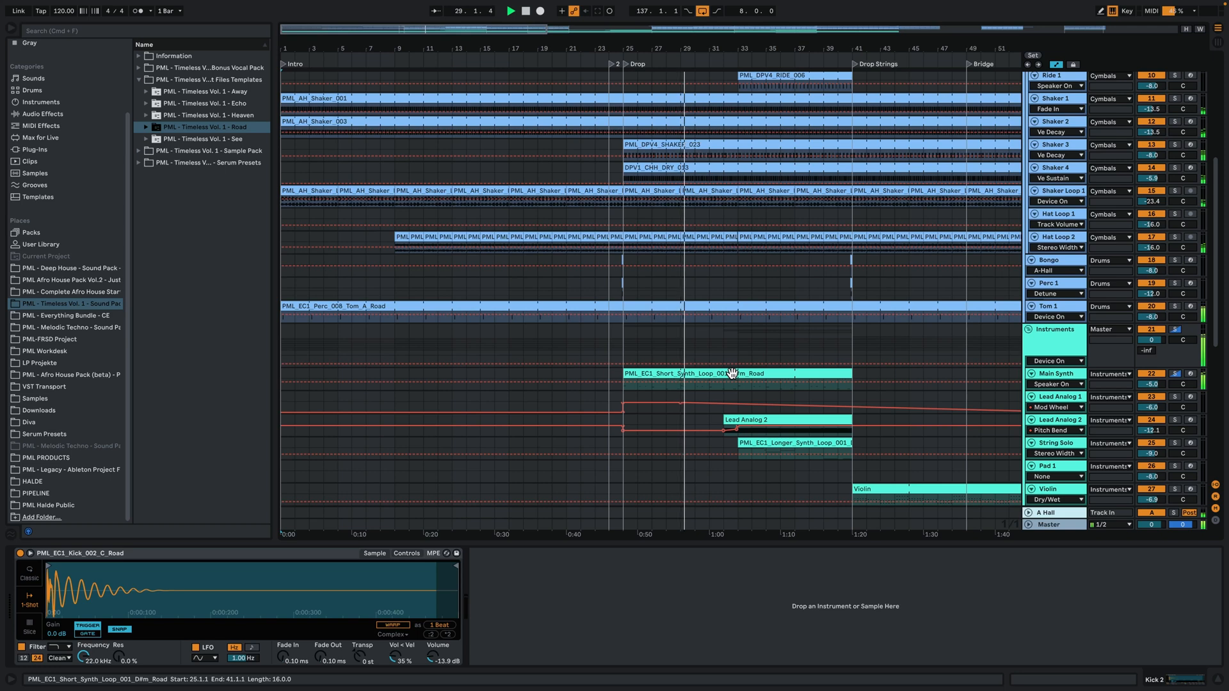
double_click(731, 373)
left_click(756, 304)
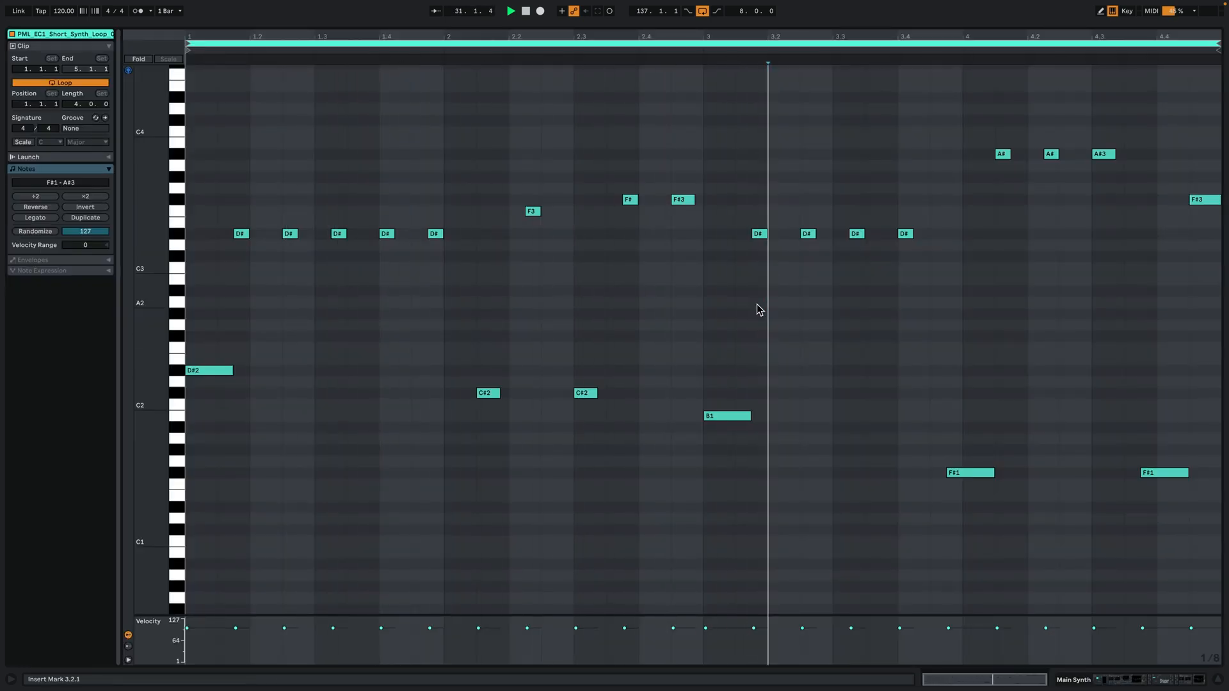
left_click(1119, 683)
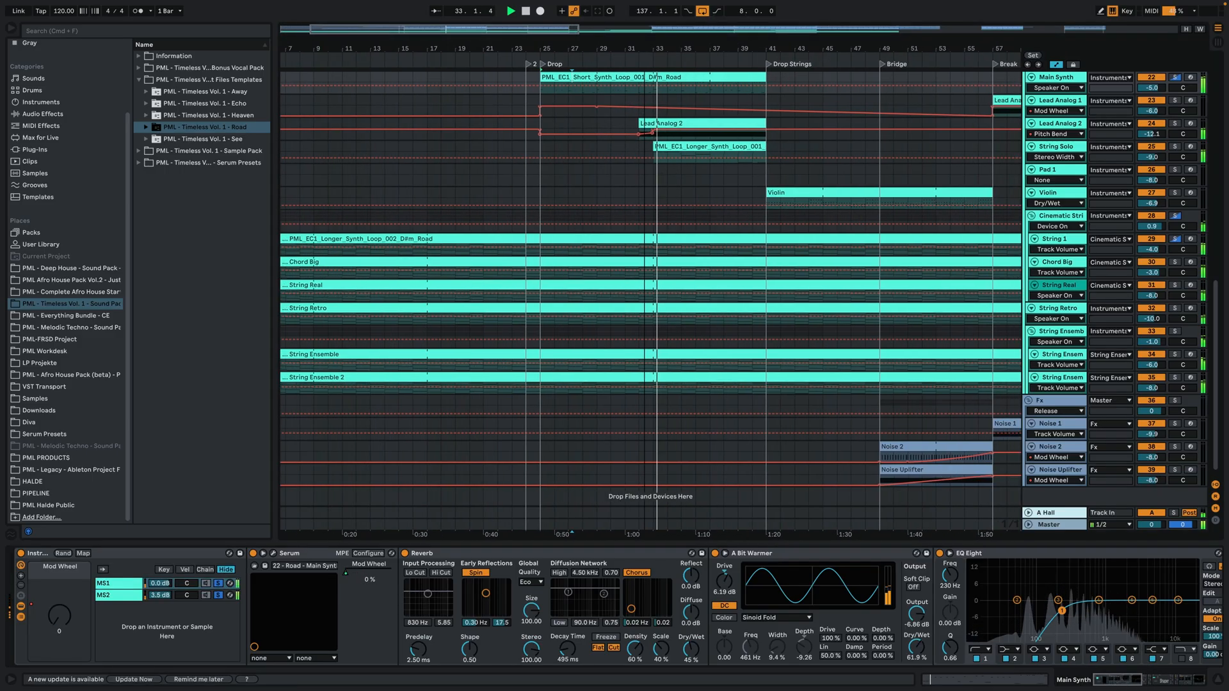
Examine the MIDI notes of the first String Solo clip, and return to the arrangement with the track's devices shown.
key("w")
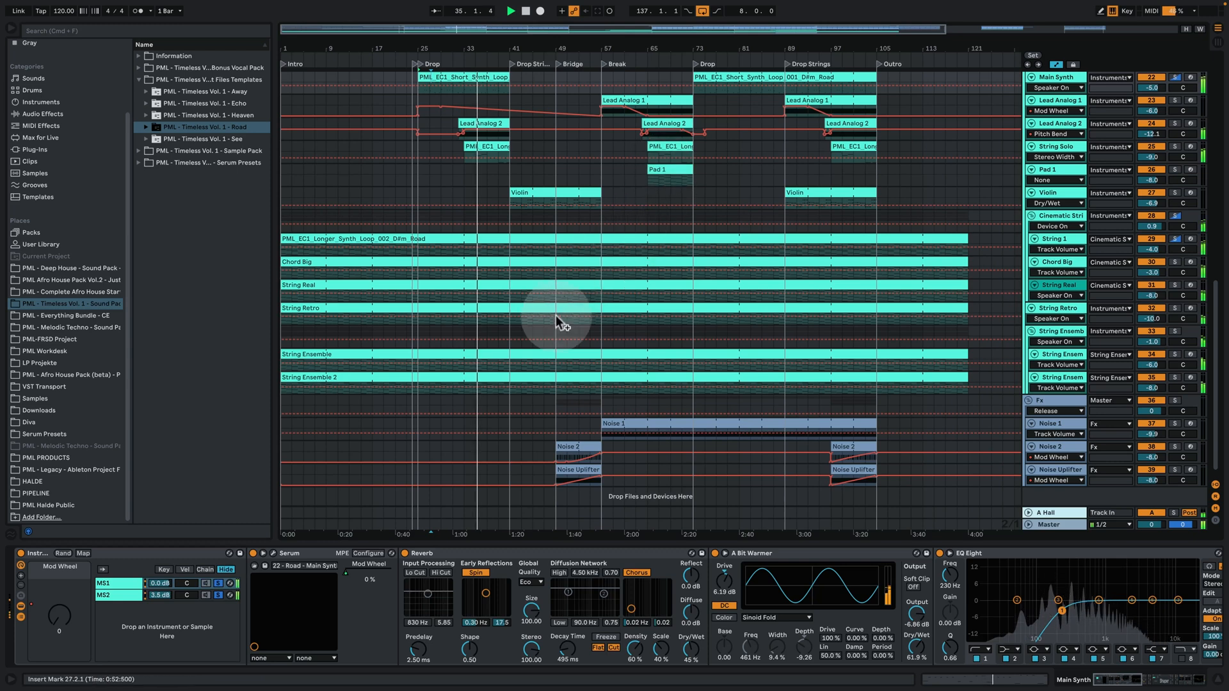
left_click(483, 146)
double_click(483, 146)
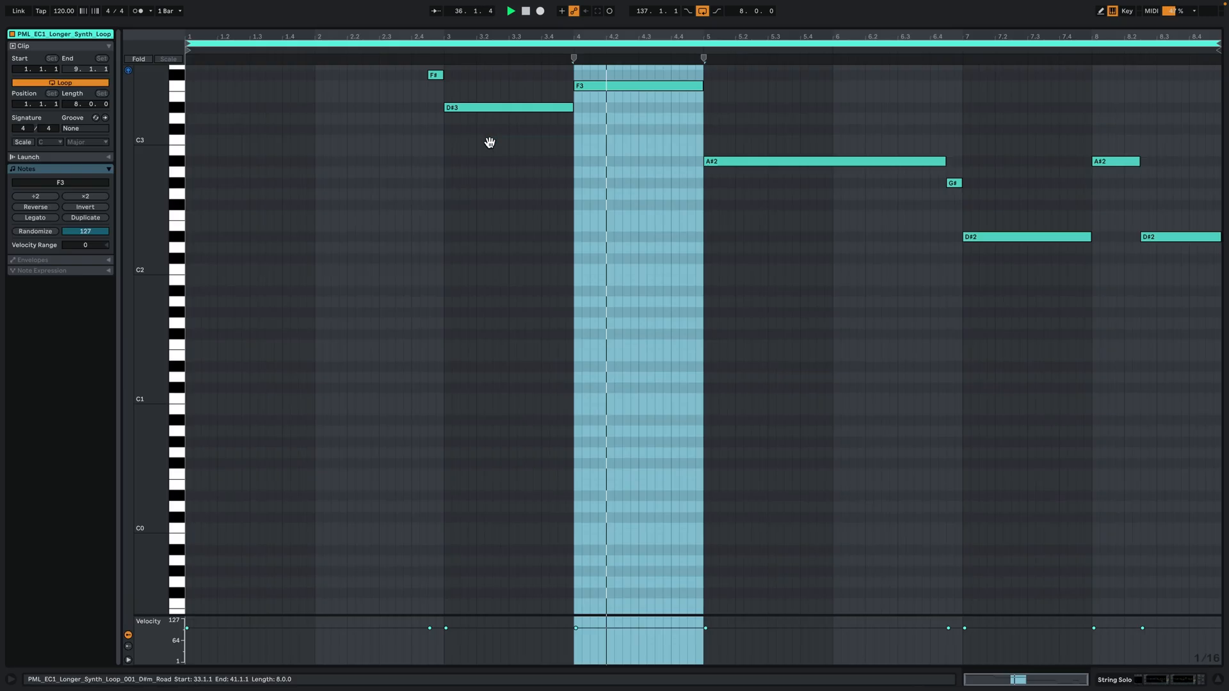
left_click(661, 256)
scroll(650, 330, "up", 5)
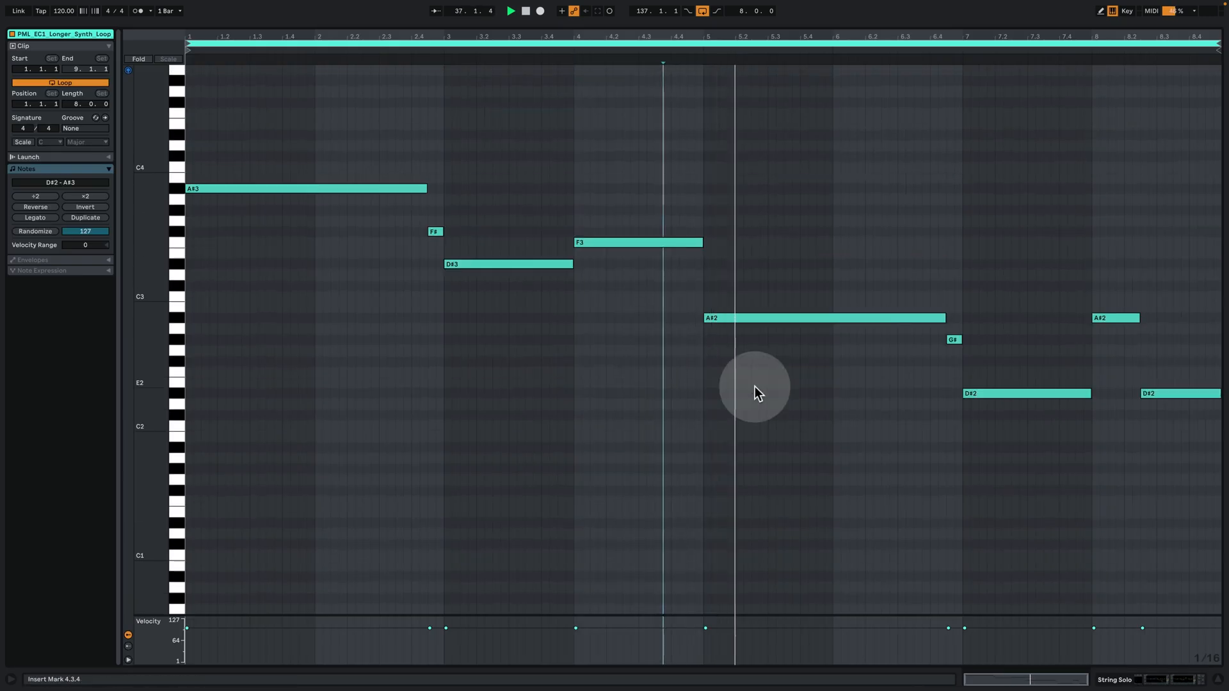
left_click(1117, 677)
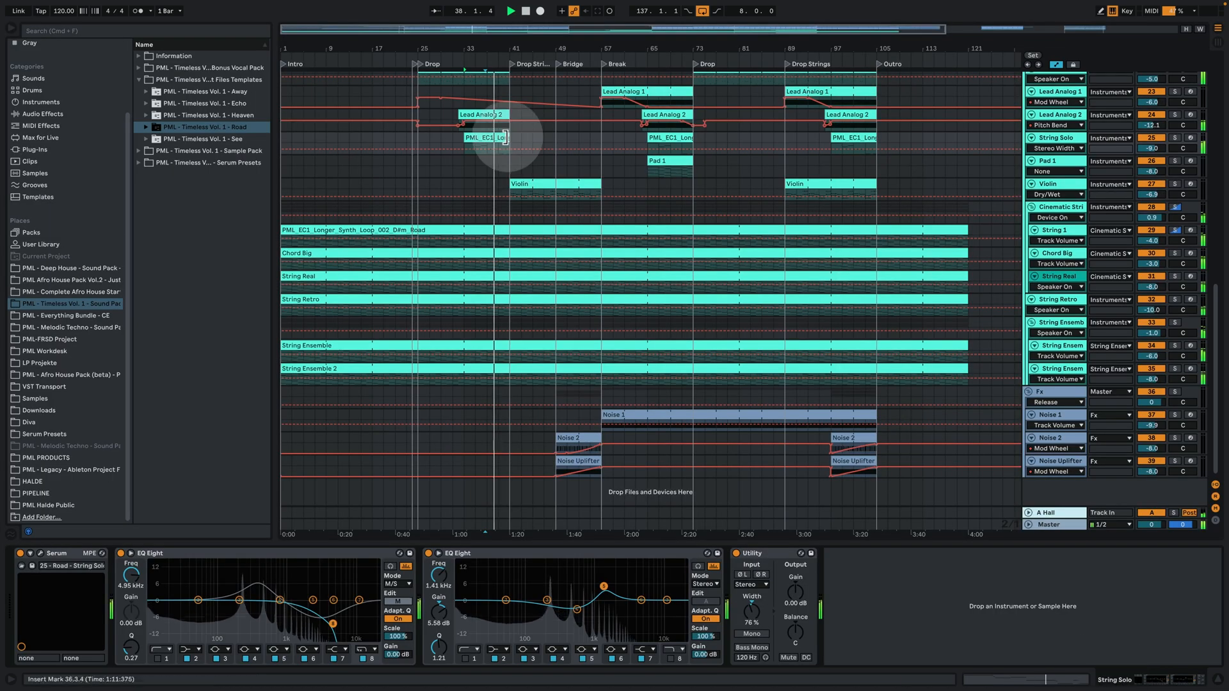
Examine the MIDI notes of the Violin clip at bar 41, and review the Violin track's devices in the arrangement.
scroll(550, 206, "up", 4)
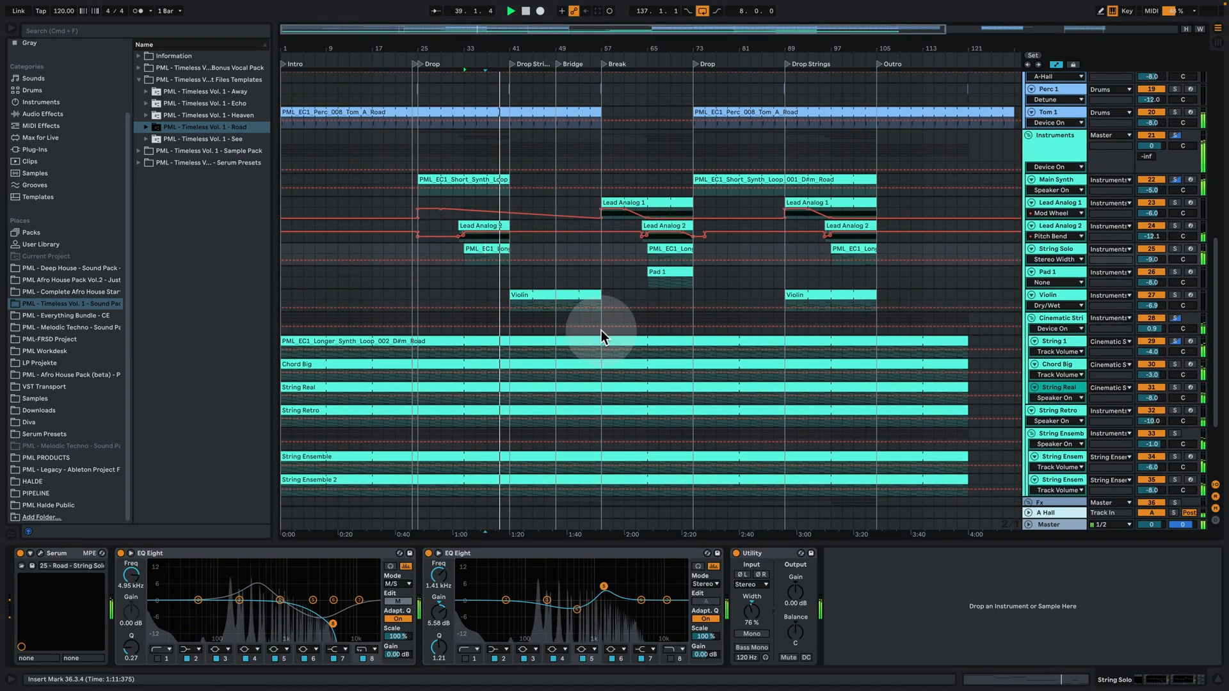
left_click(532, 295)
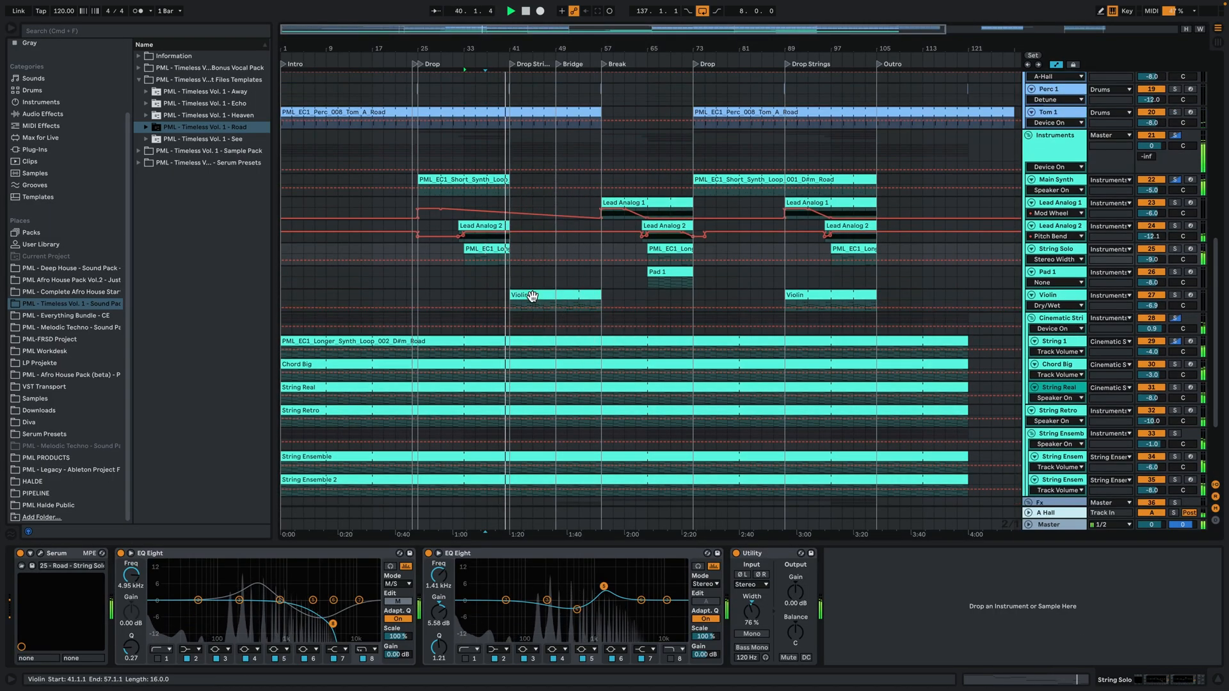
double_click(533, 295)
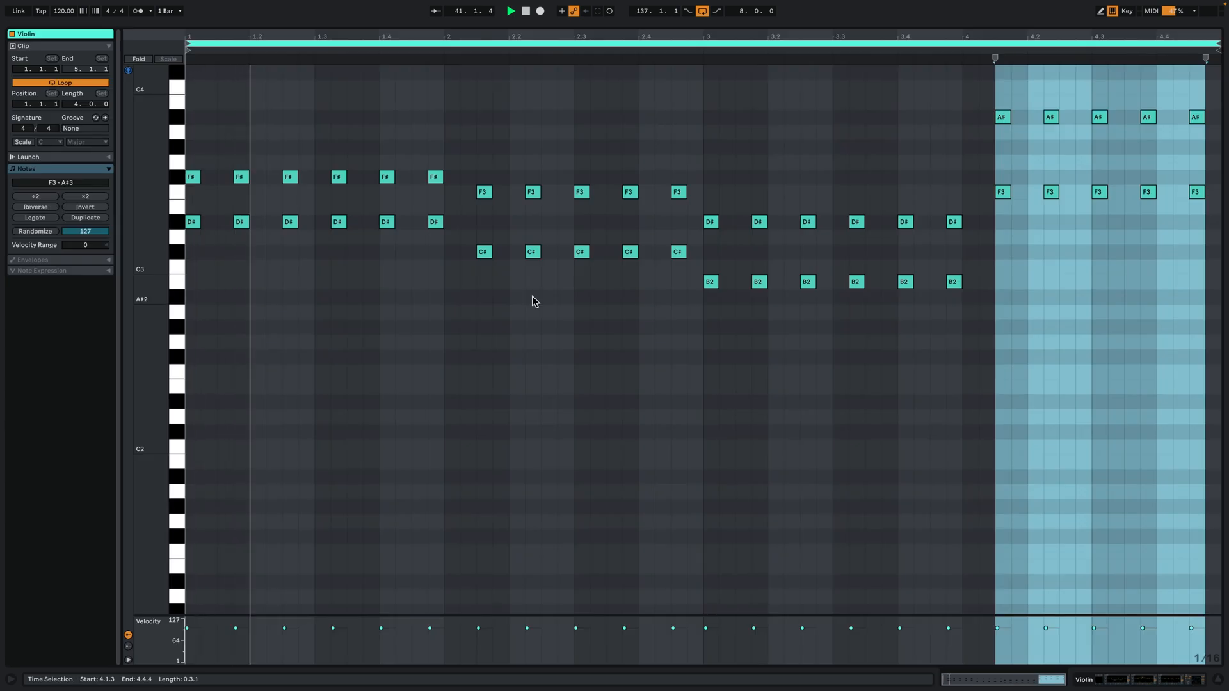
left_click(533, 313)
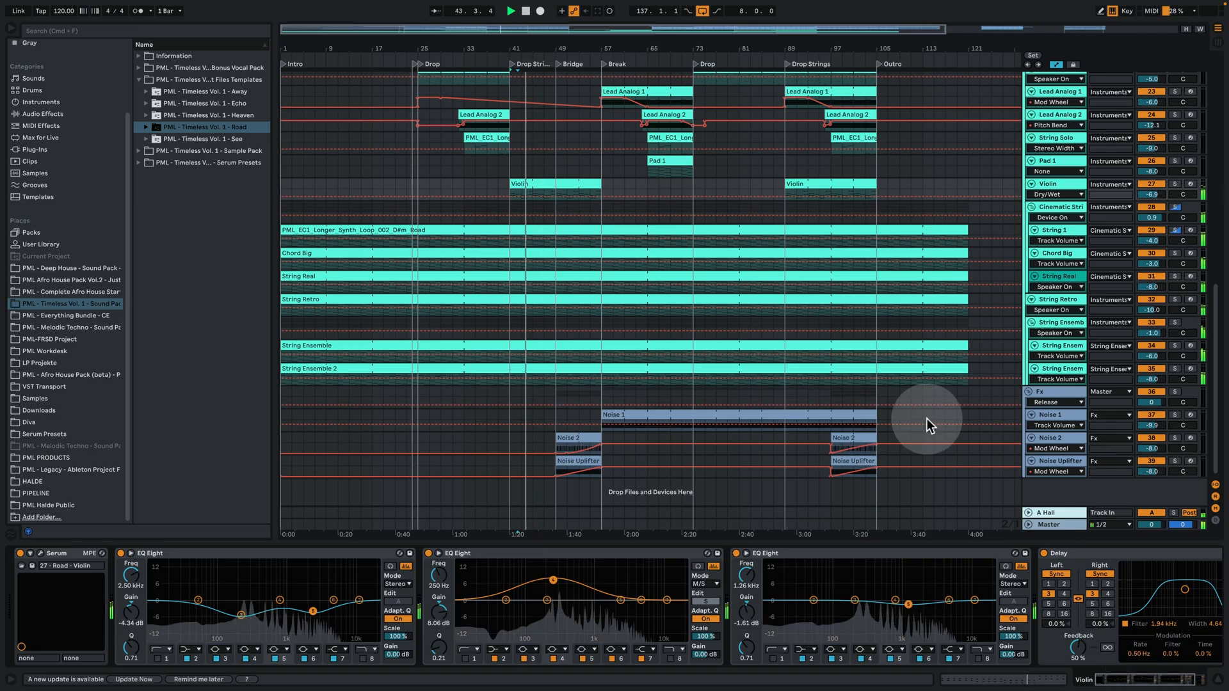
left_click(1145, 680)
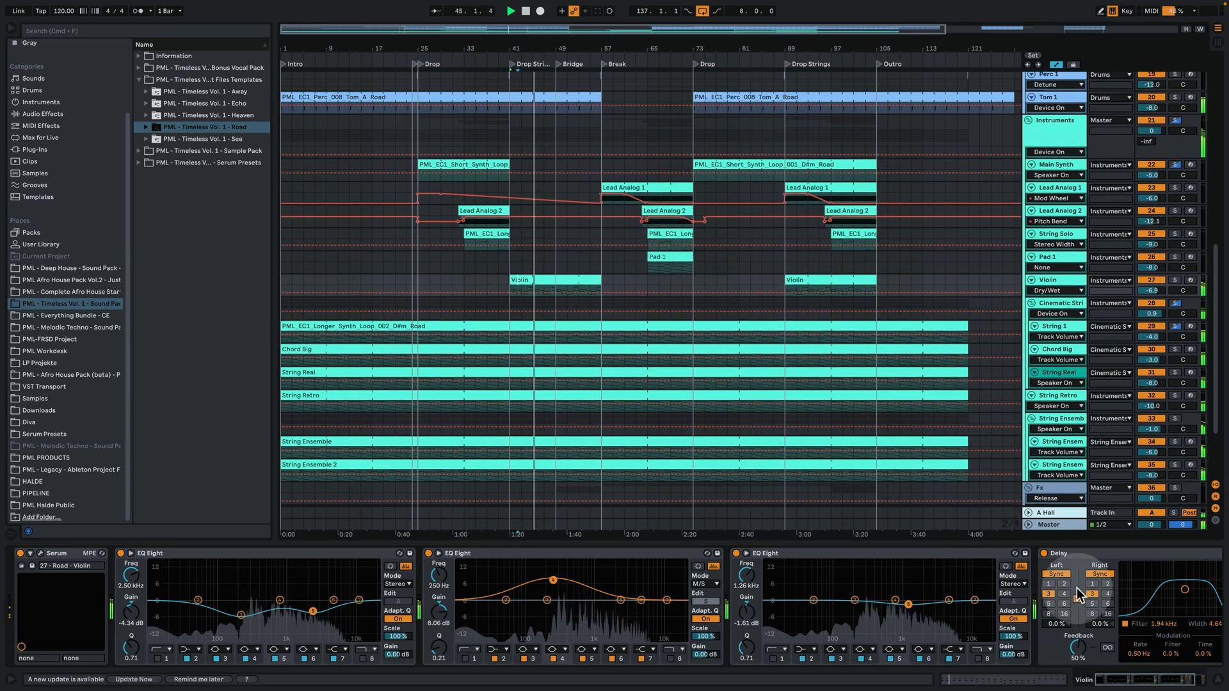
Hide the device view, review the drum and instrument tracks as playback reaches the Break, and select the Lead Analog 1 clip at bar 57.
key("super+alt+l")
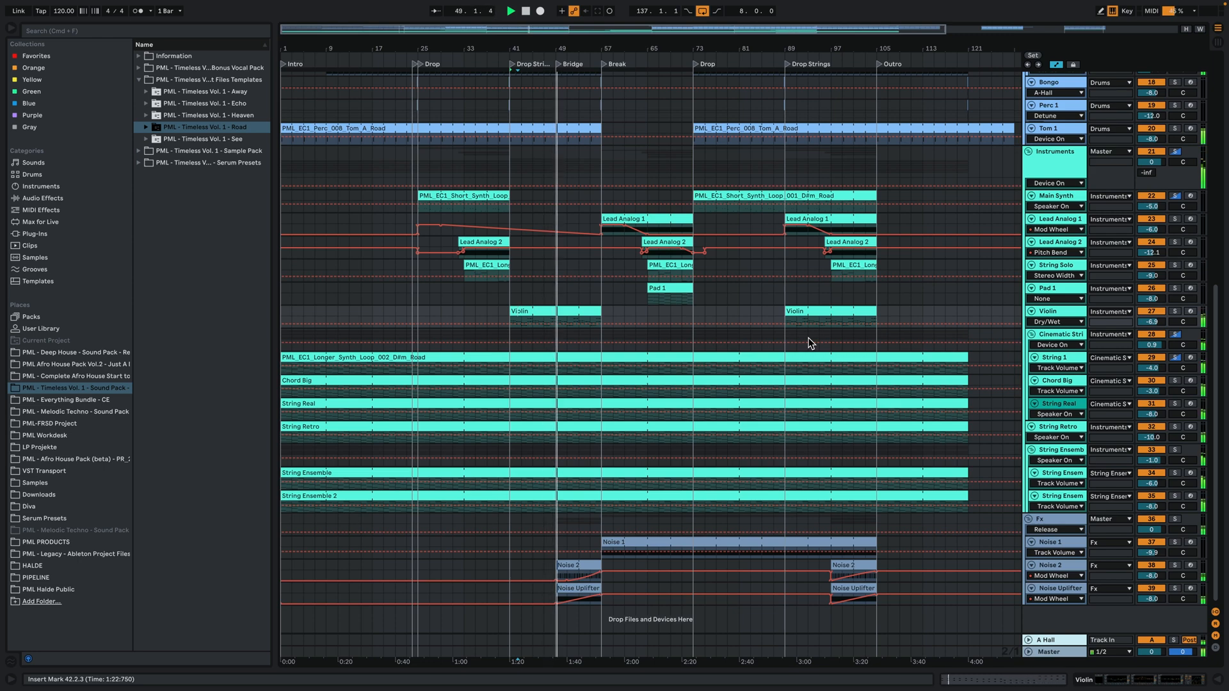
scroll(755, 301, "up", 5)
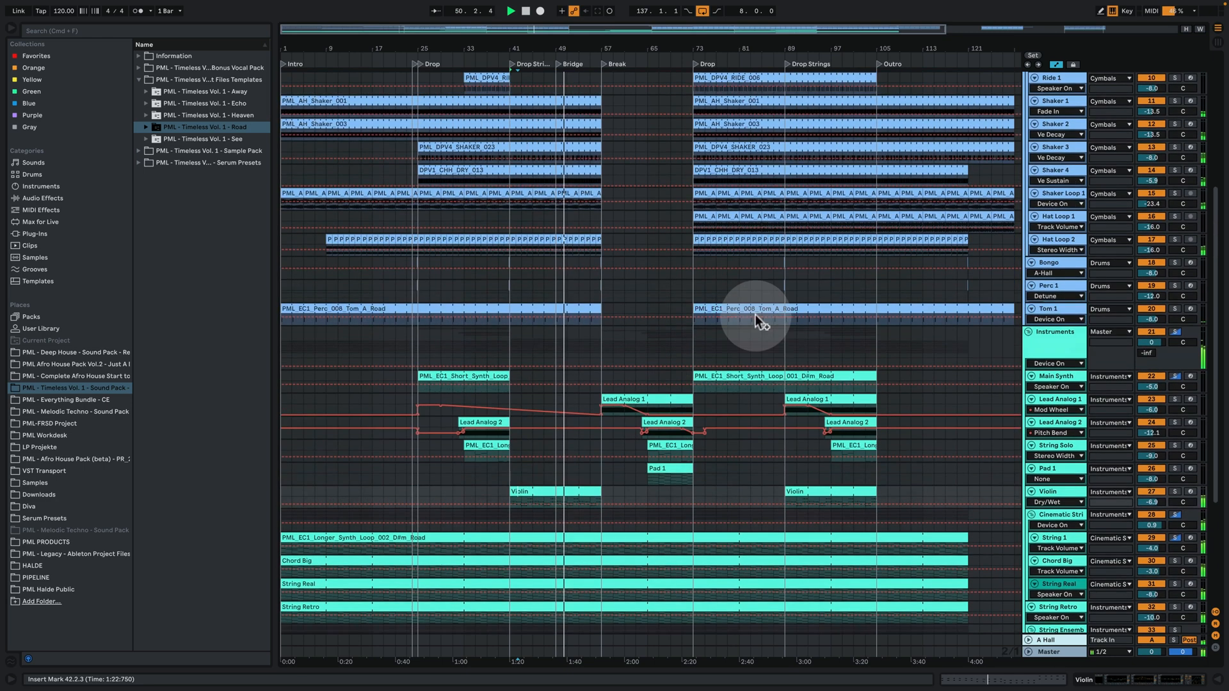
left_click(754, 313)
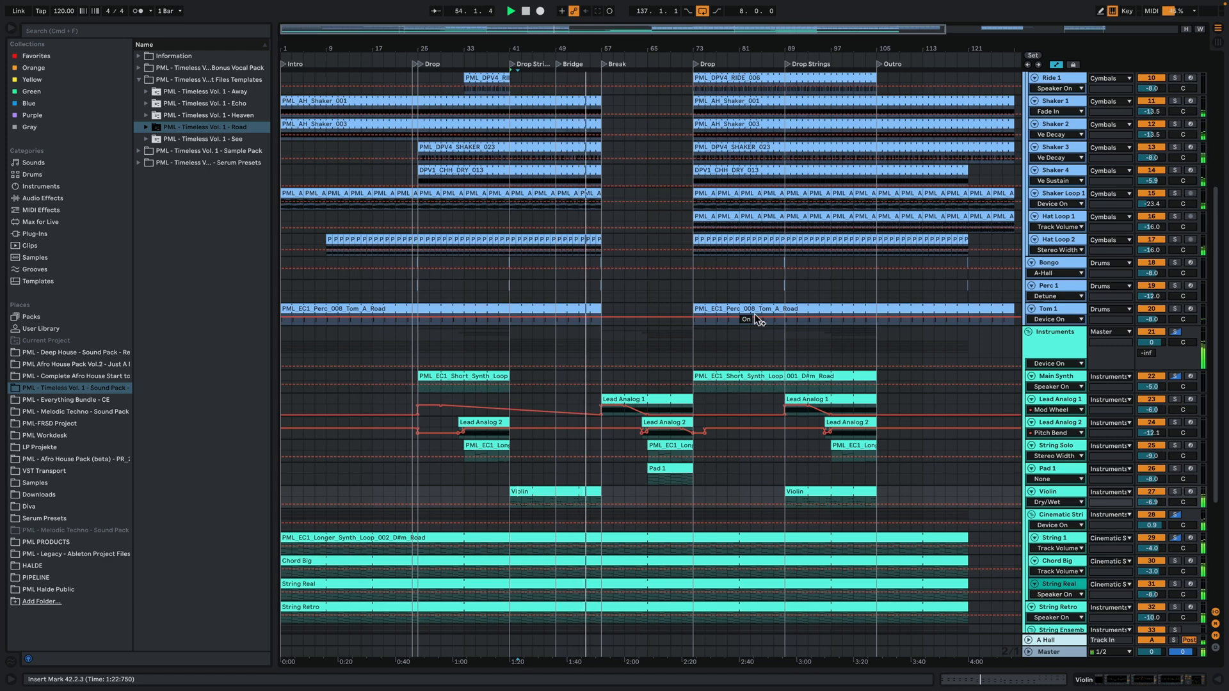
scroll(694, 278, "up", 6)
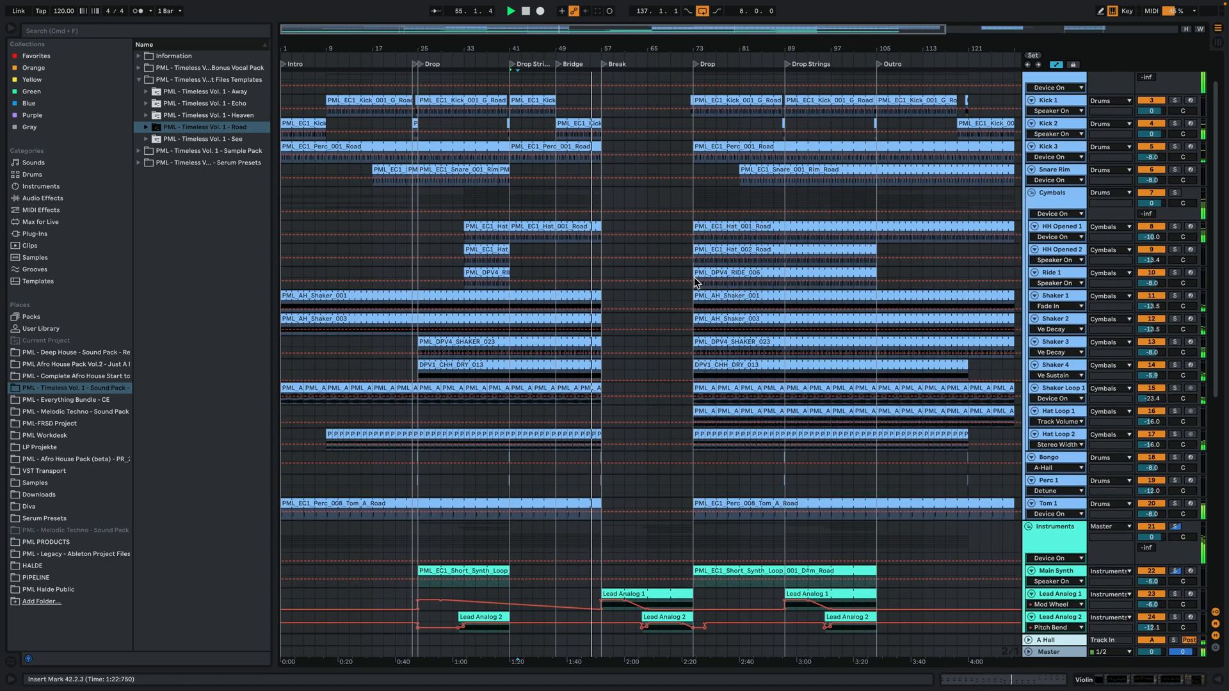
scroll(694, 278, "down", 5)
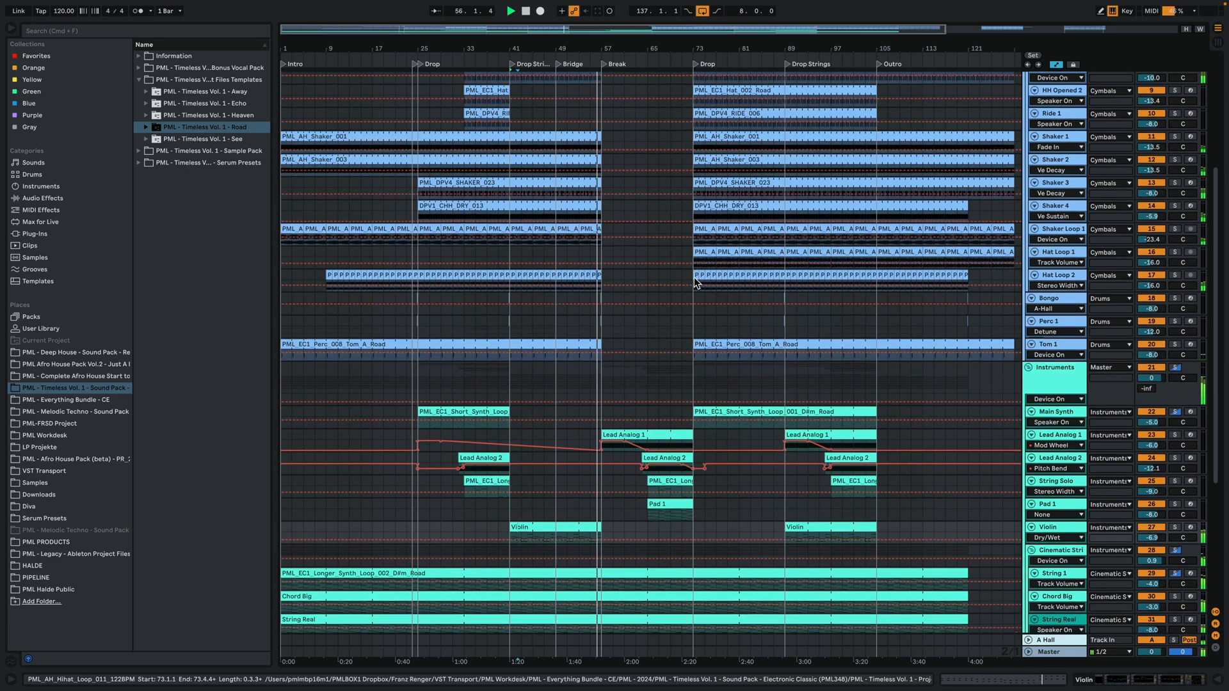
scroll(693, 278, "down", 7)
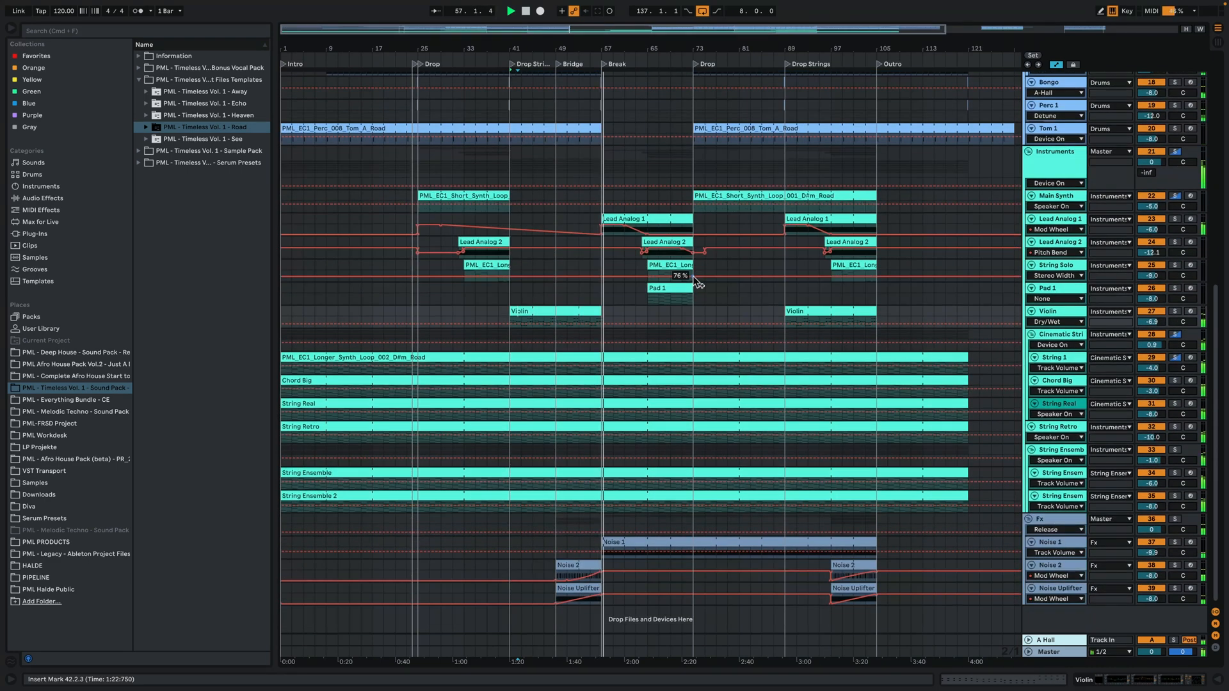
left_click(653, 216)
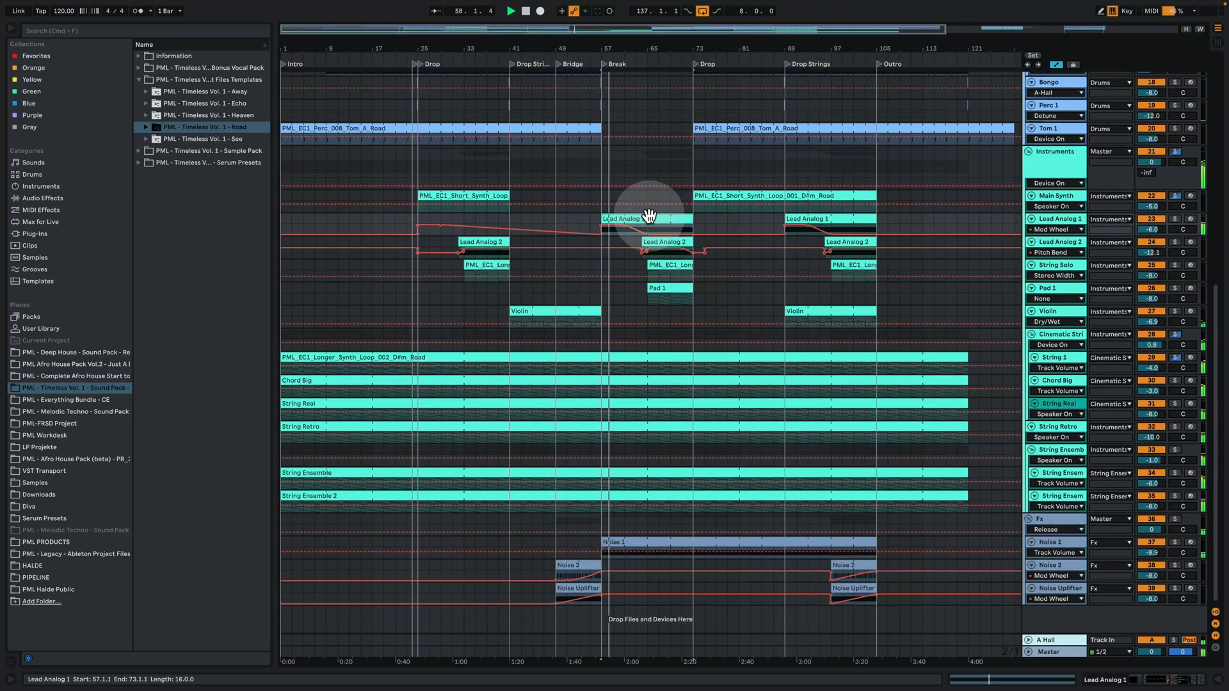
Examine the MIDI notes of the Lead Analog 1 clip at the Break, review its devices in the arrangement, and hide the device view.
double_click(649, 217)
left_click(654, 220)
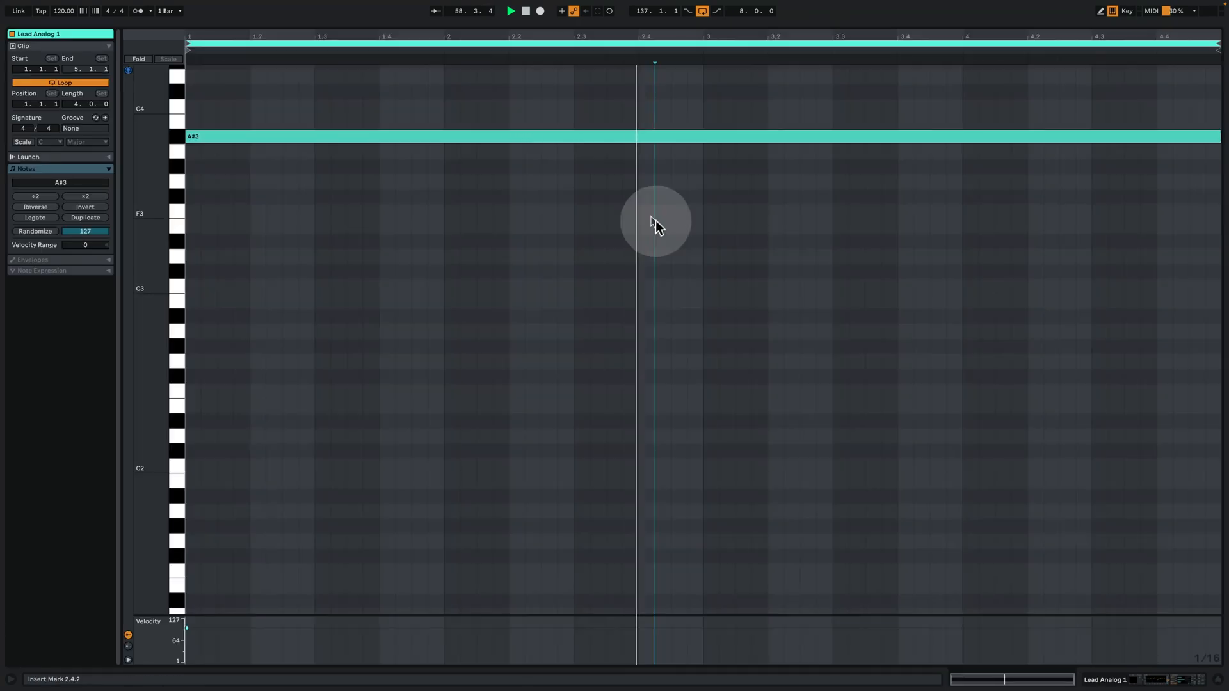
left_click(1144, 673)
left_click(41, 553)
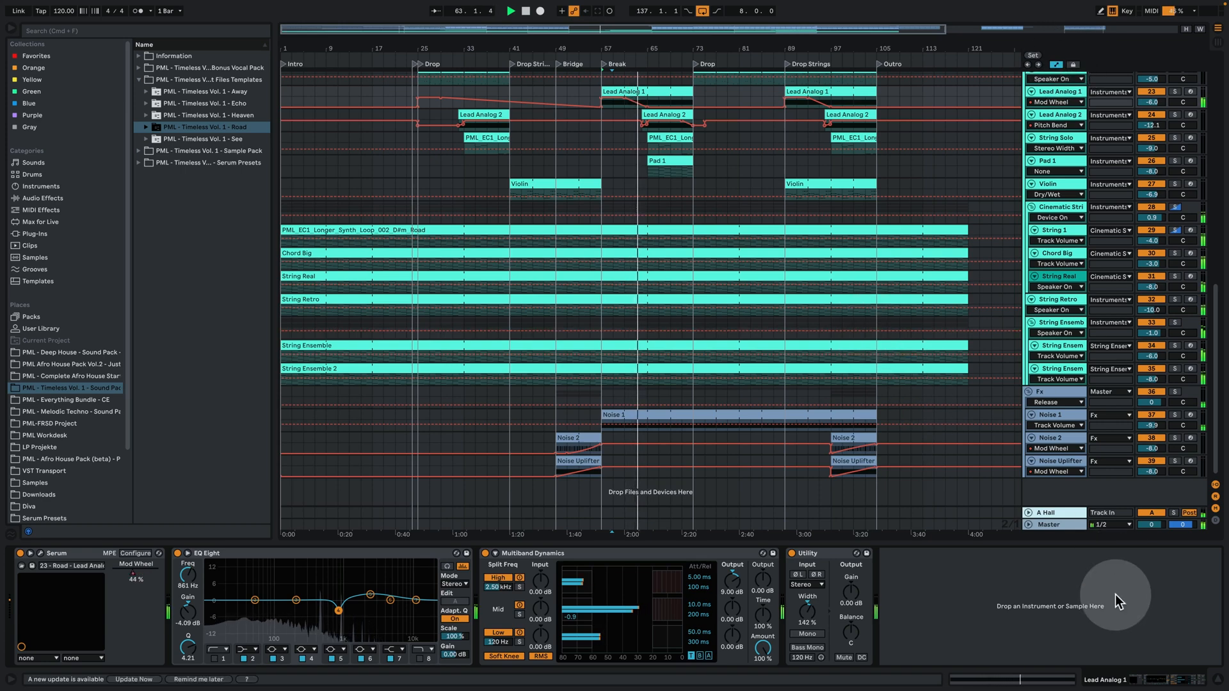
left_click(1217, 678)
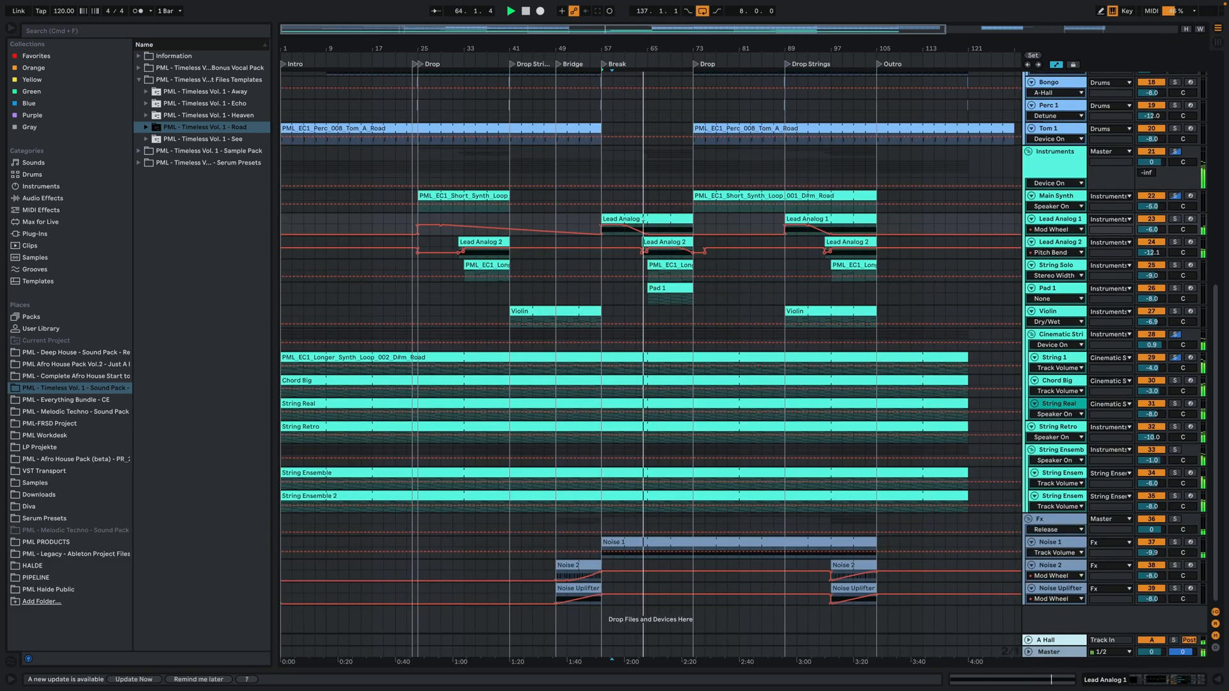
Examine the MIDI notes of the Pad 1 clip in the Break, and return to the arrangement with the track's devices shown.
scroll(627, 318, "up", 5)
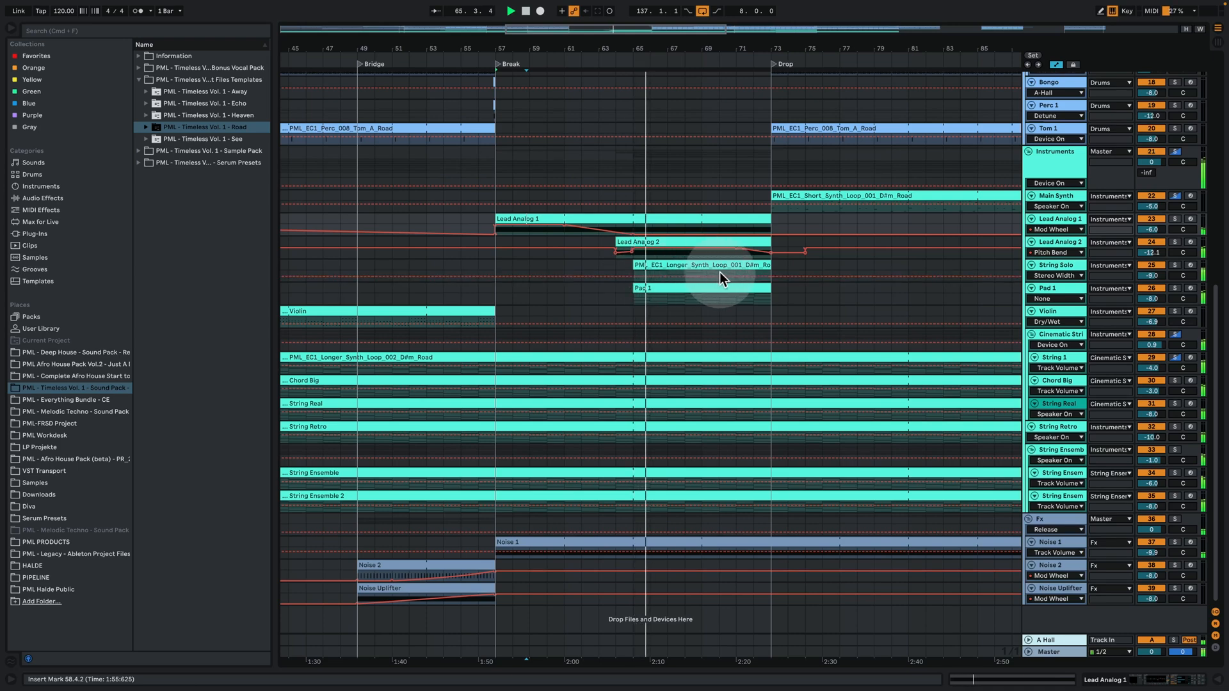
double_click(689, 288)
left_click(625, 226)
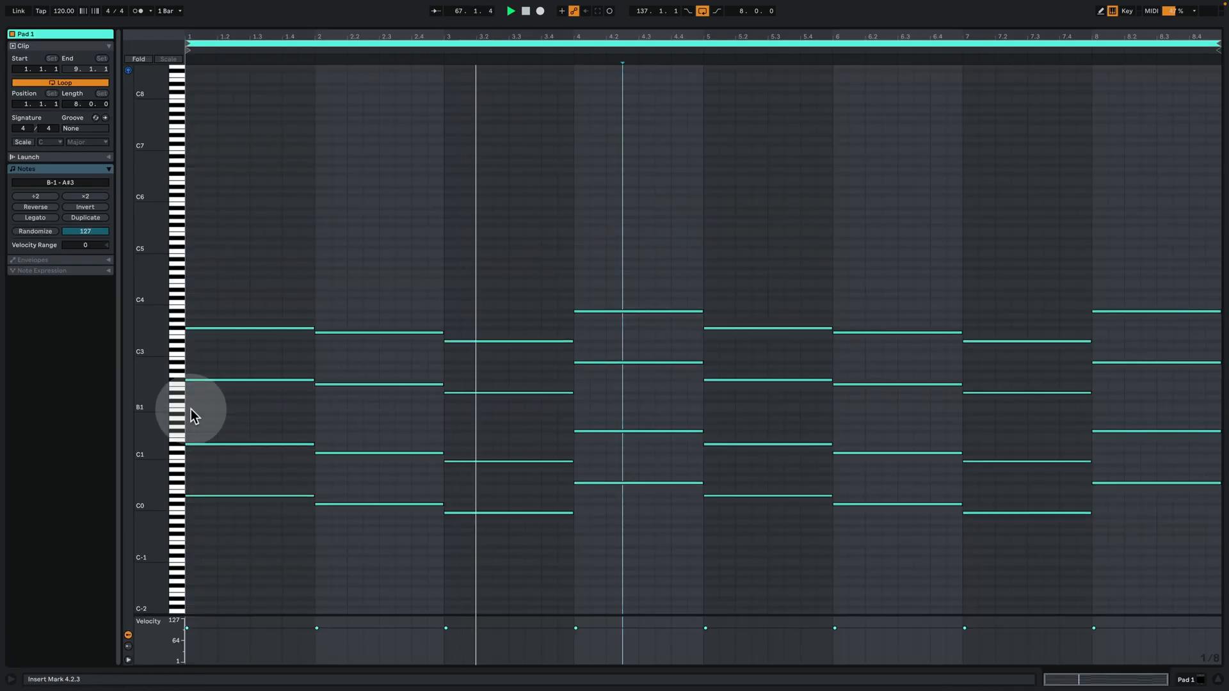
mouse_move(168, 408)
left_mouse_down()
mouse_move(220, 413)
mouse_move(184, 417)
left_mouse_up()
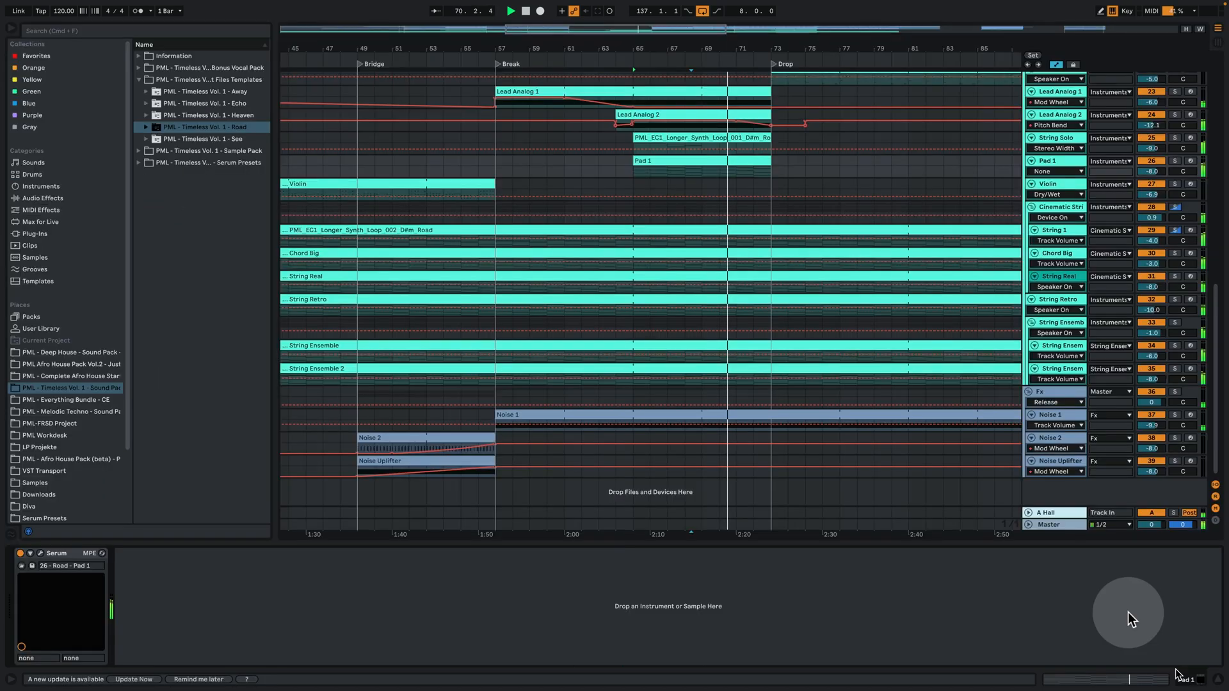
left_click(1183, 680)
Examine the MIDI notes of the short Kick 1 clip just before the second Drop, and return to the full arrangement with its devices shown.
scroll(743, 282, "up", 10)
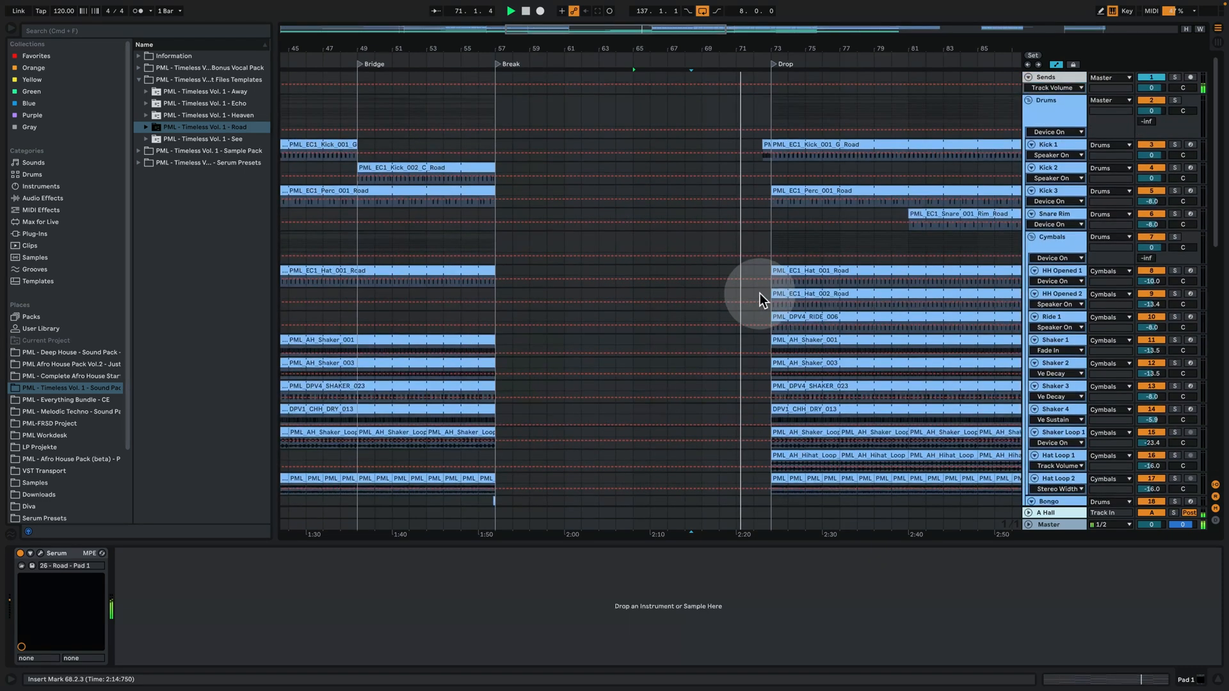
left_click(764, 144)
double_click(764, 144)
left_click(426, 228)
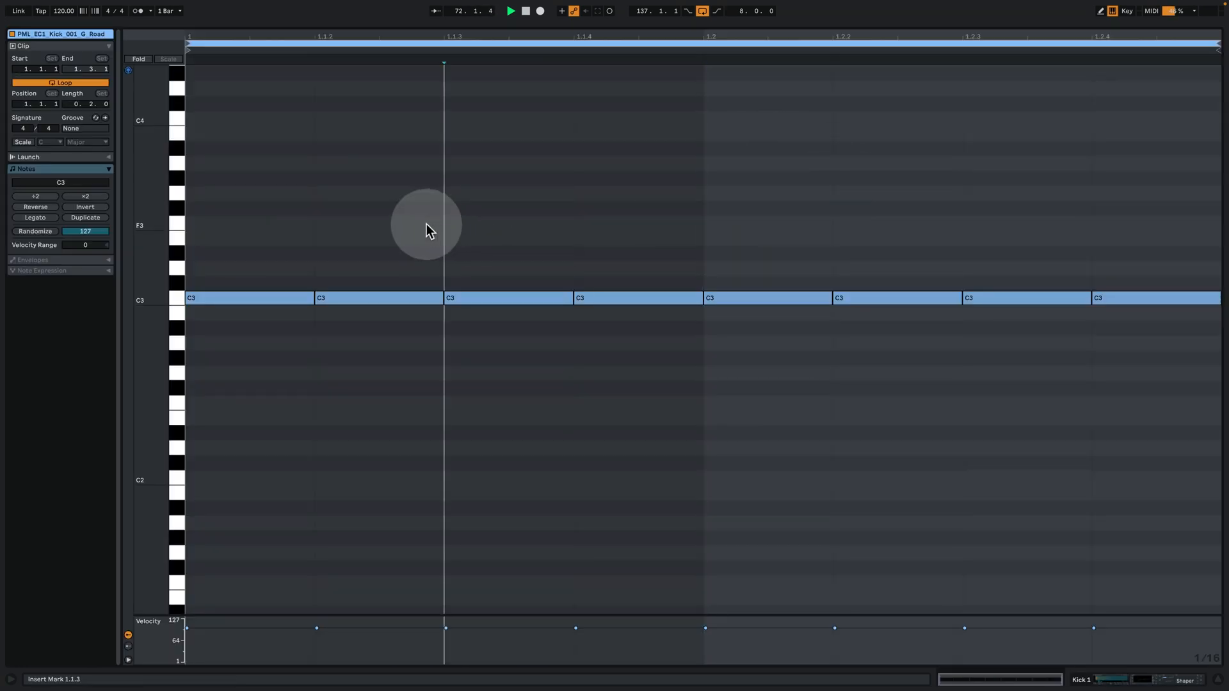
left_click(1126, 678)
key("w")
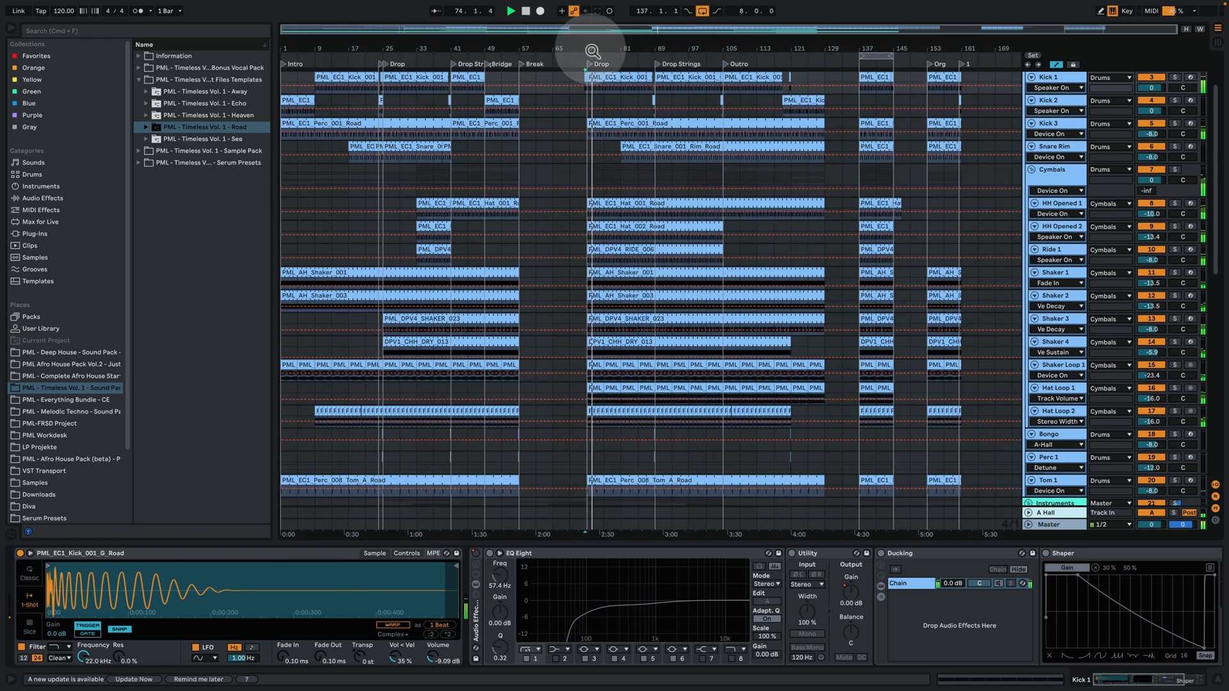
Turn on the Sidechain device on the Instruments group and hide the device view.
scroll(825, 327, "down", 5)
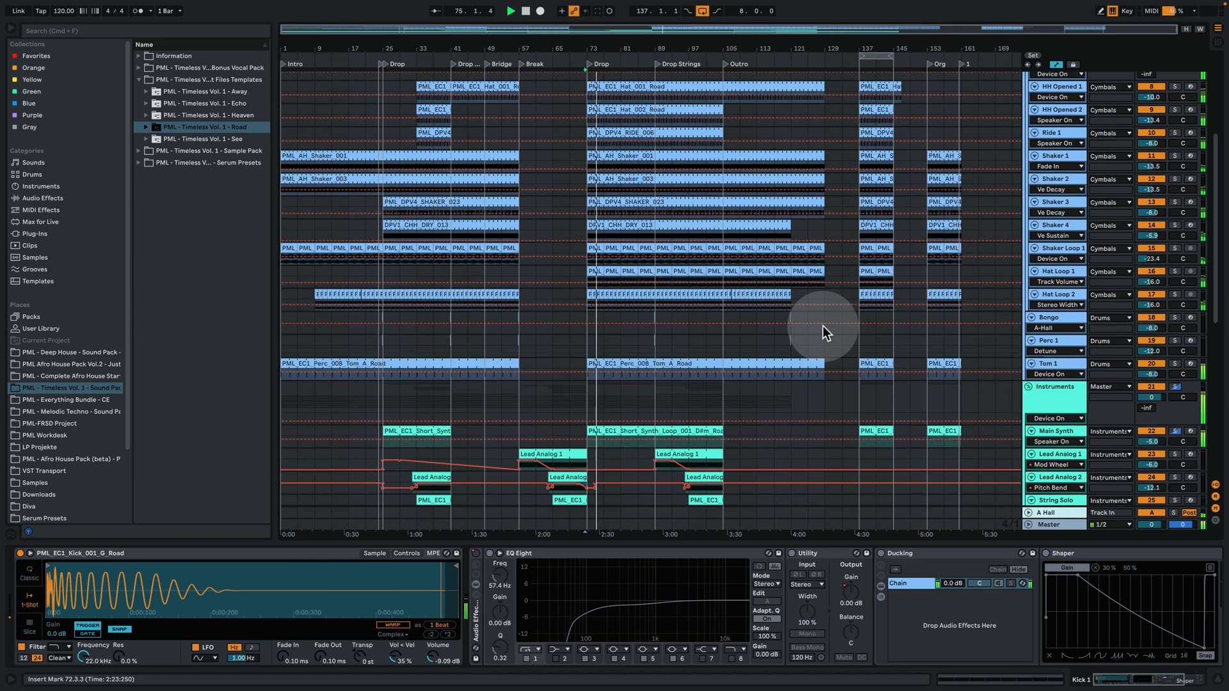
left_click(1046, 347)
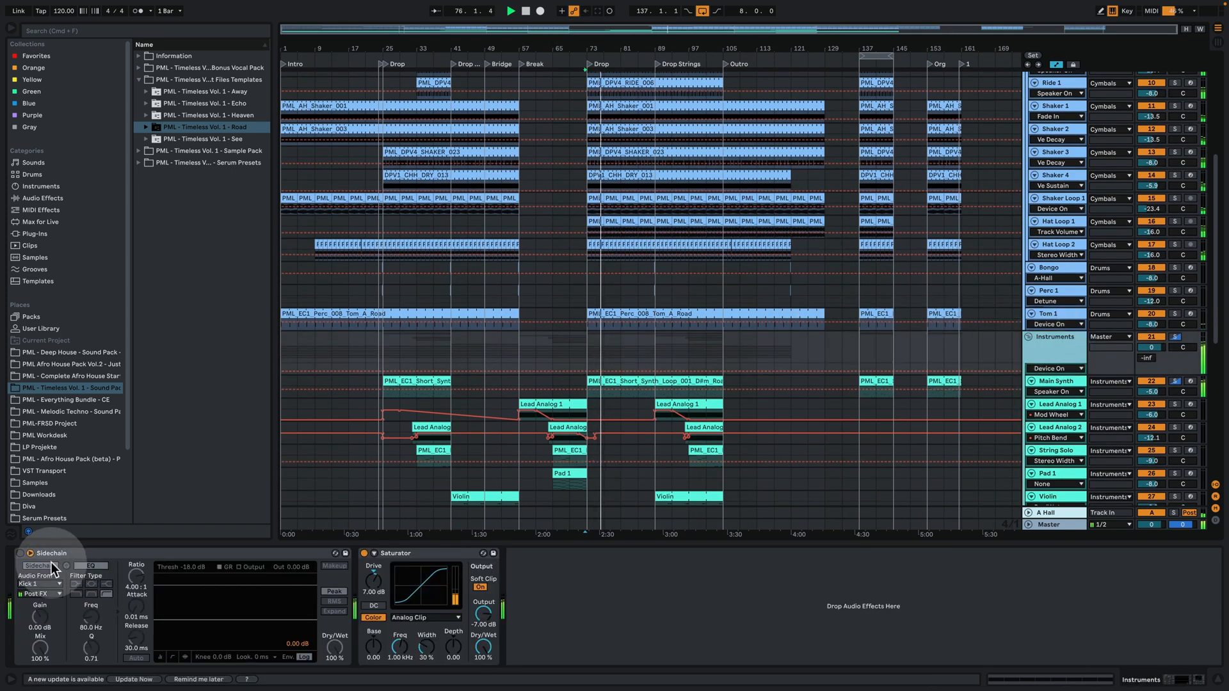
left_click(20, 554)
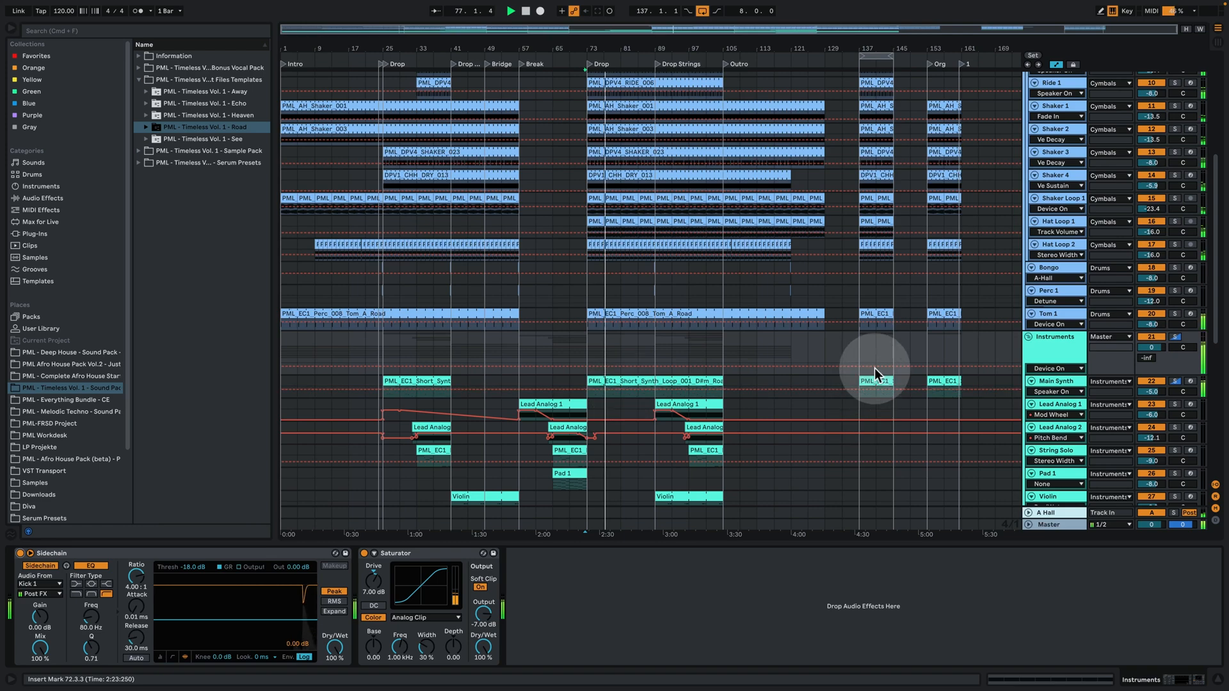
left_click(1218, 681)
Examine the MIDI notes of the Main Synth's short synth loop at the second Drop, and return to the arrangement with its devices shown.
left_click(584, 142)
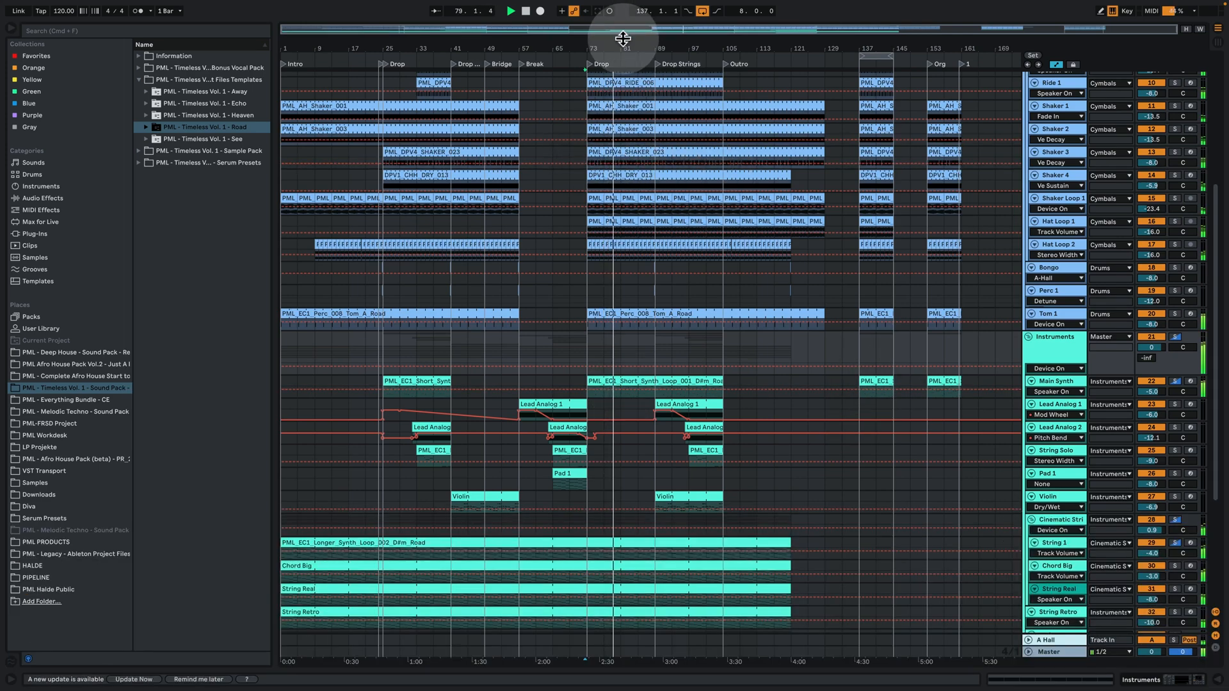
left_click_drag(621, 46, 586, 45)
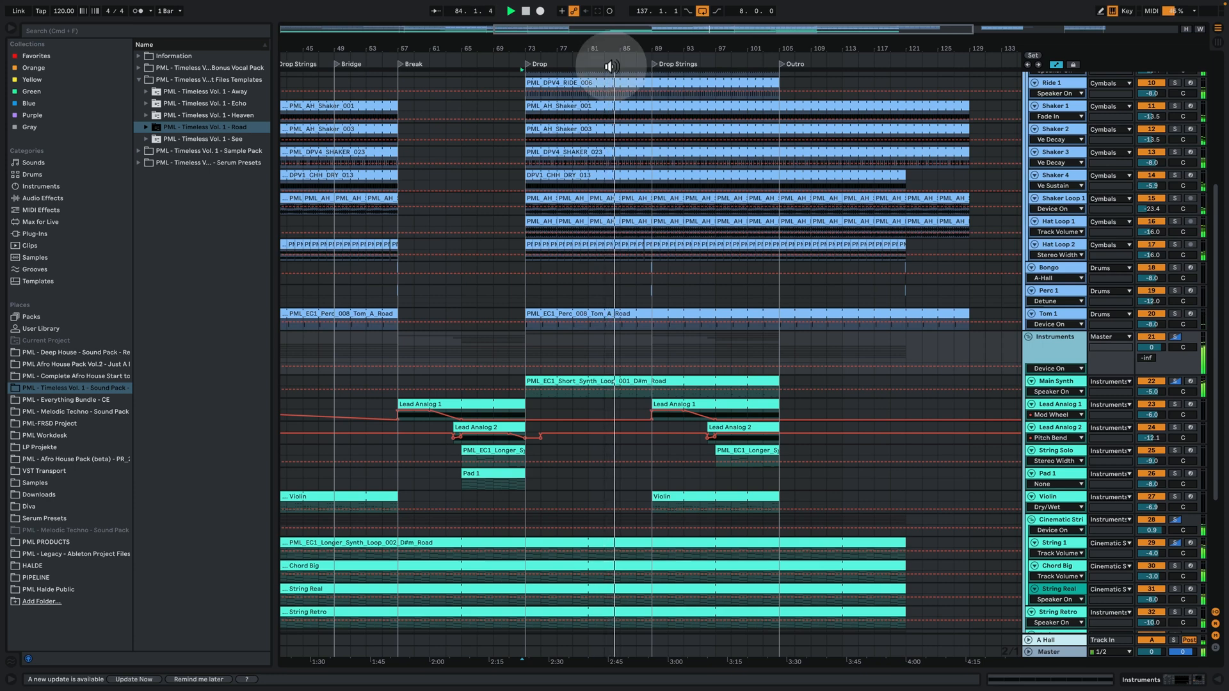
left_click(734, 380)
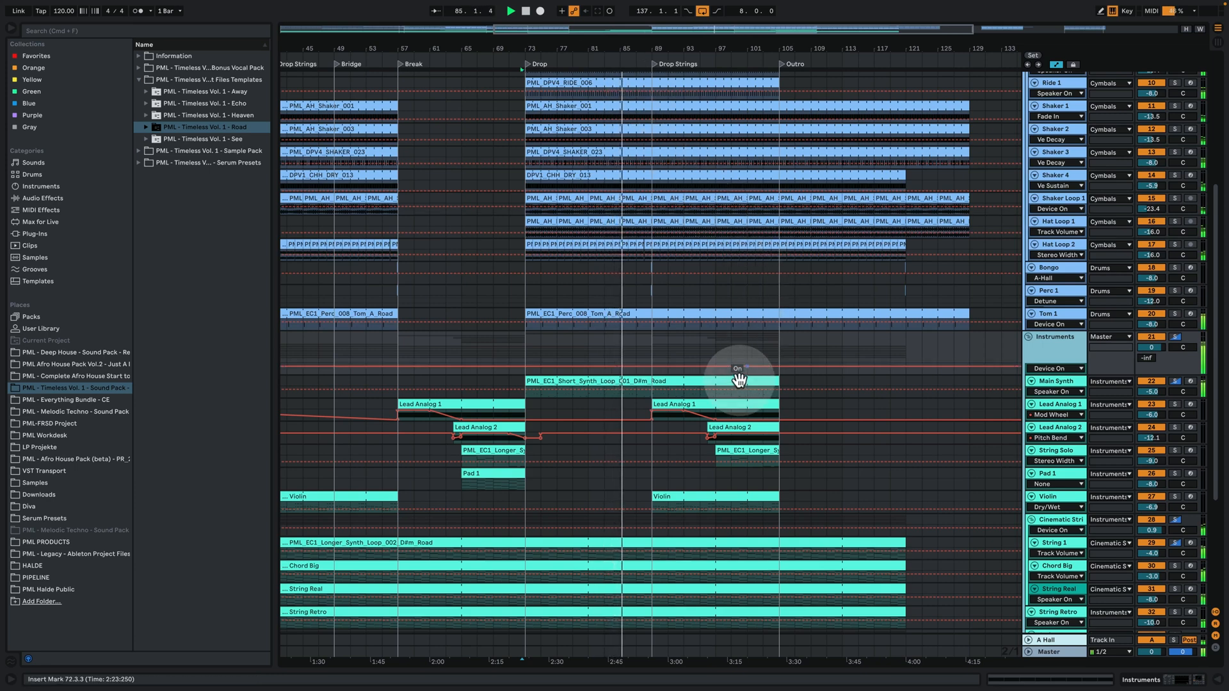
double_click(726, 382)
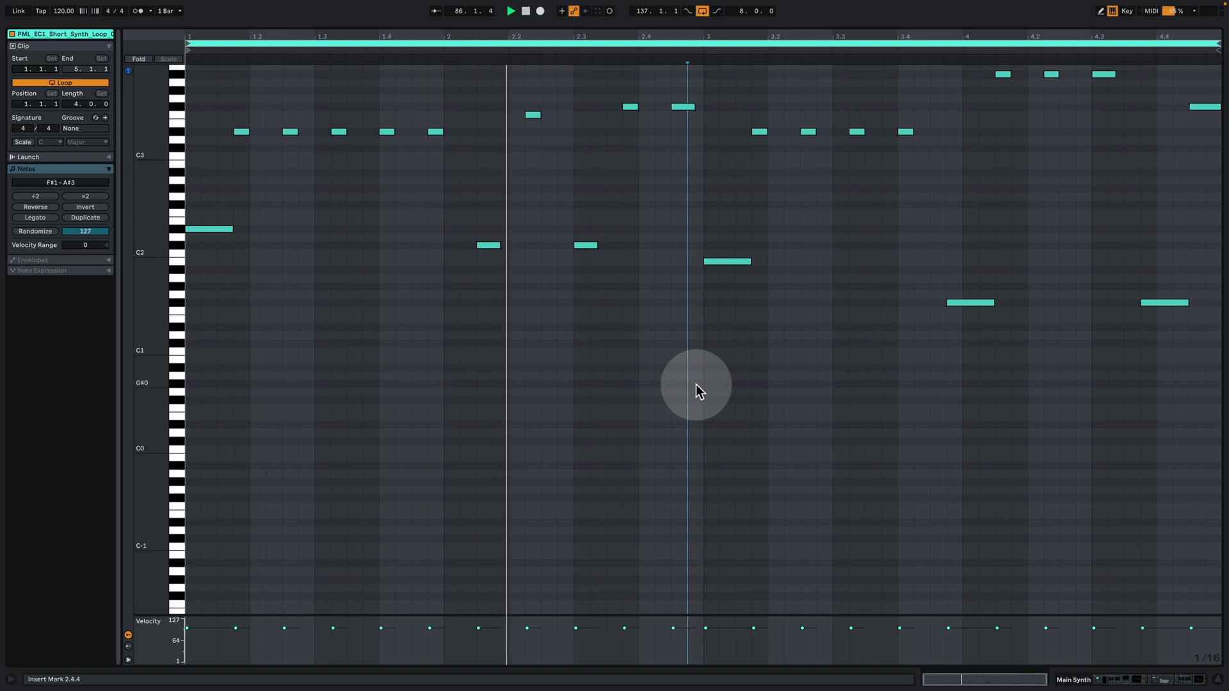
scroll(704, 384, "up", 2)
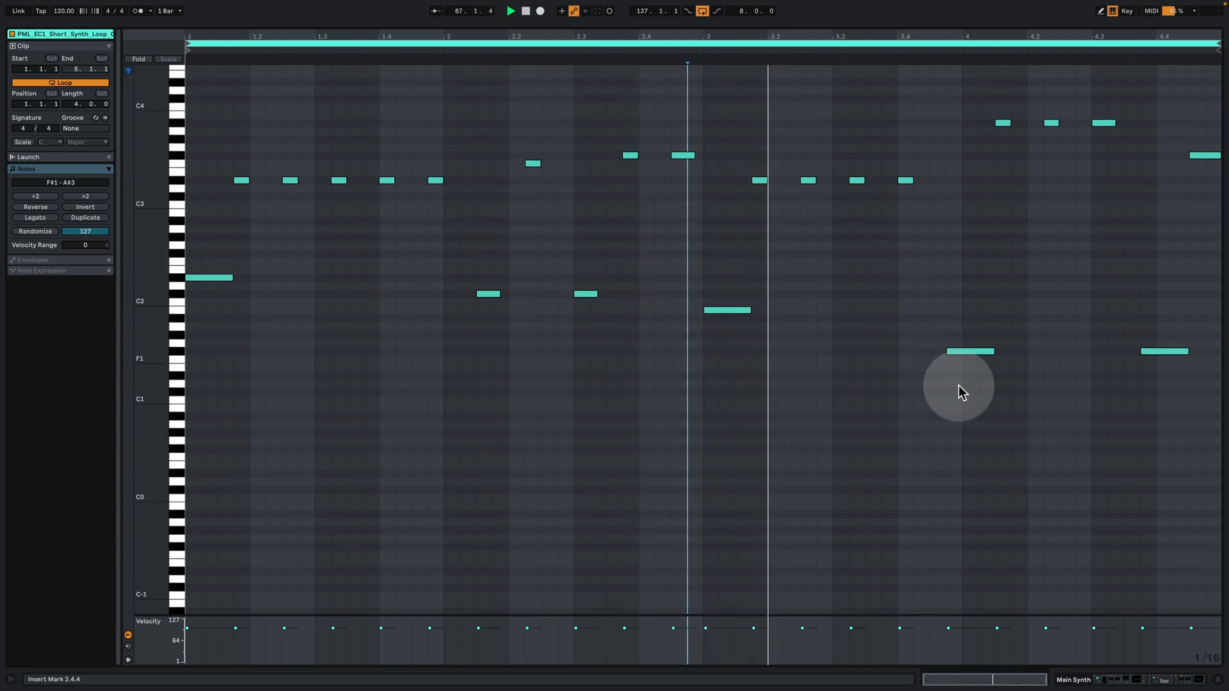
left_click(1124, 678)
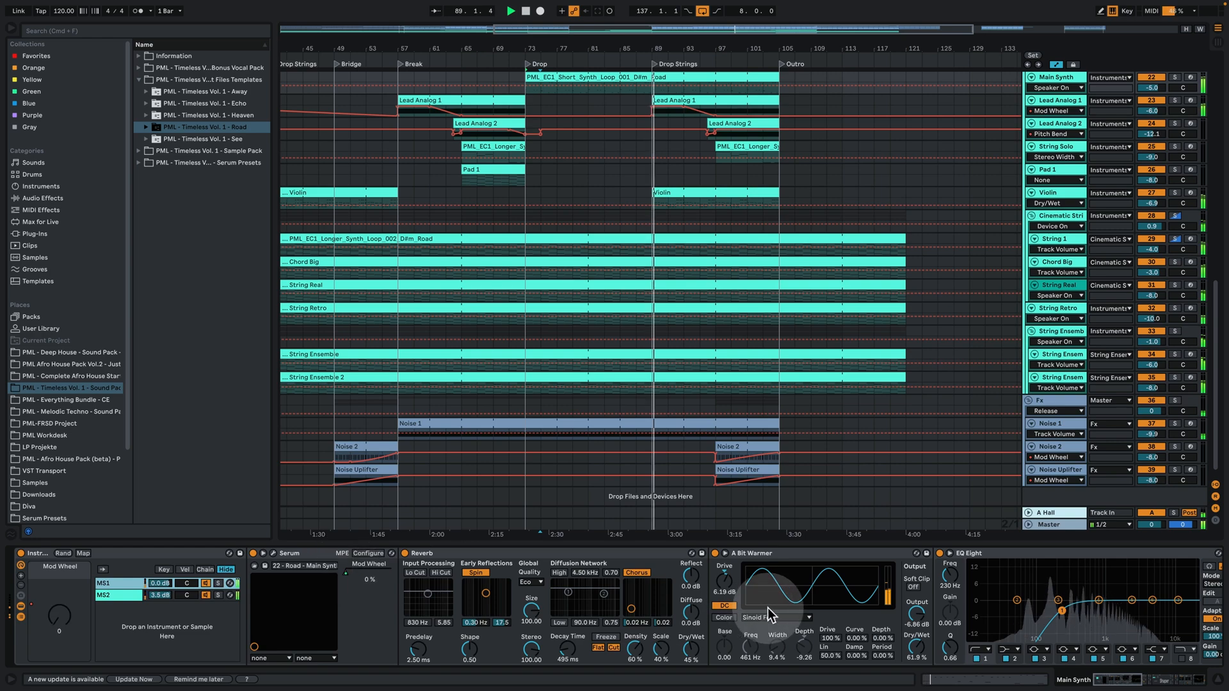
Inspect the Serum patches in the Main Synth rack's MS1 and MS2 chains, and close both plug-in windows.
left_click(1141, 679)
left_click(1103, 680)
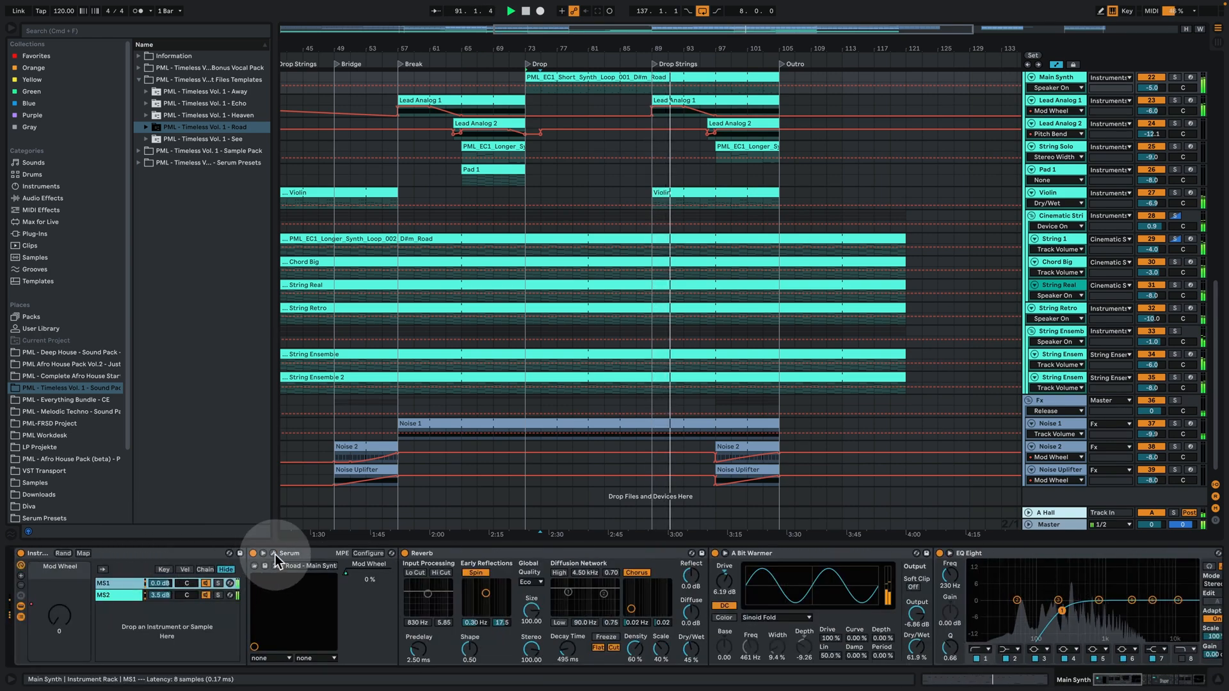
left_click(273, 553)
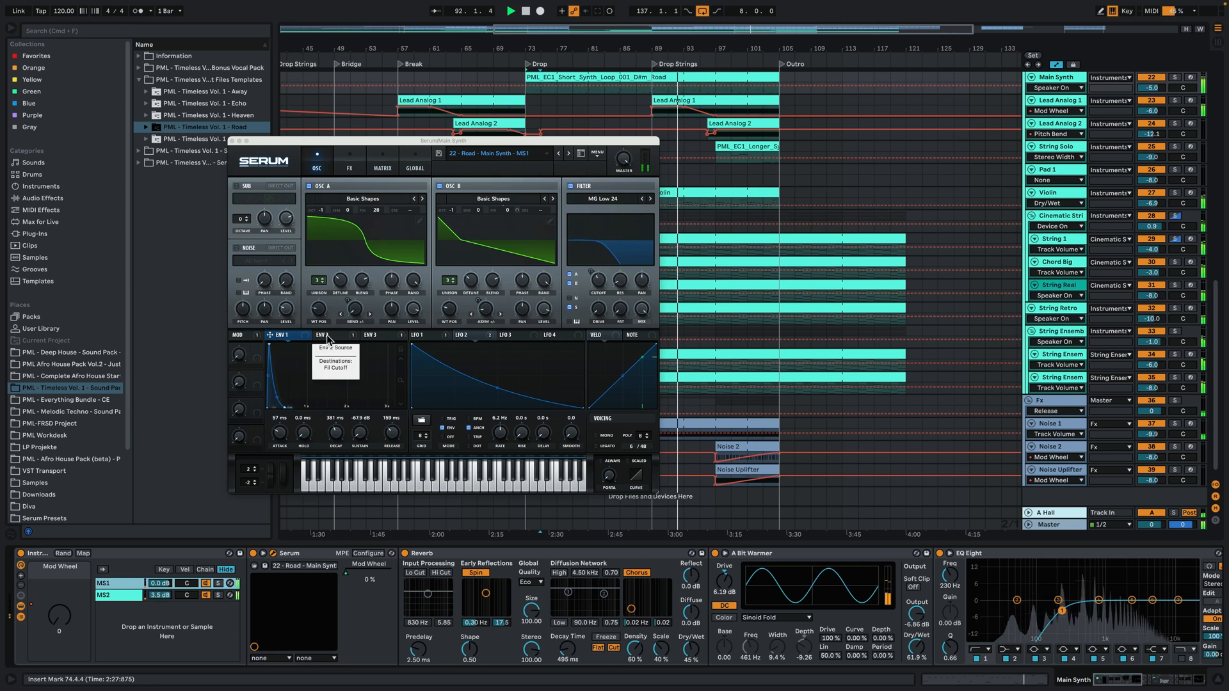
left_click(119, 595)
left_click(274, 554)
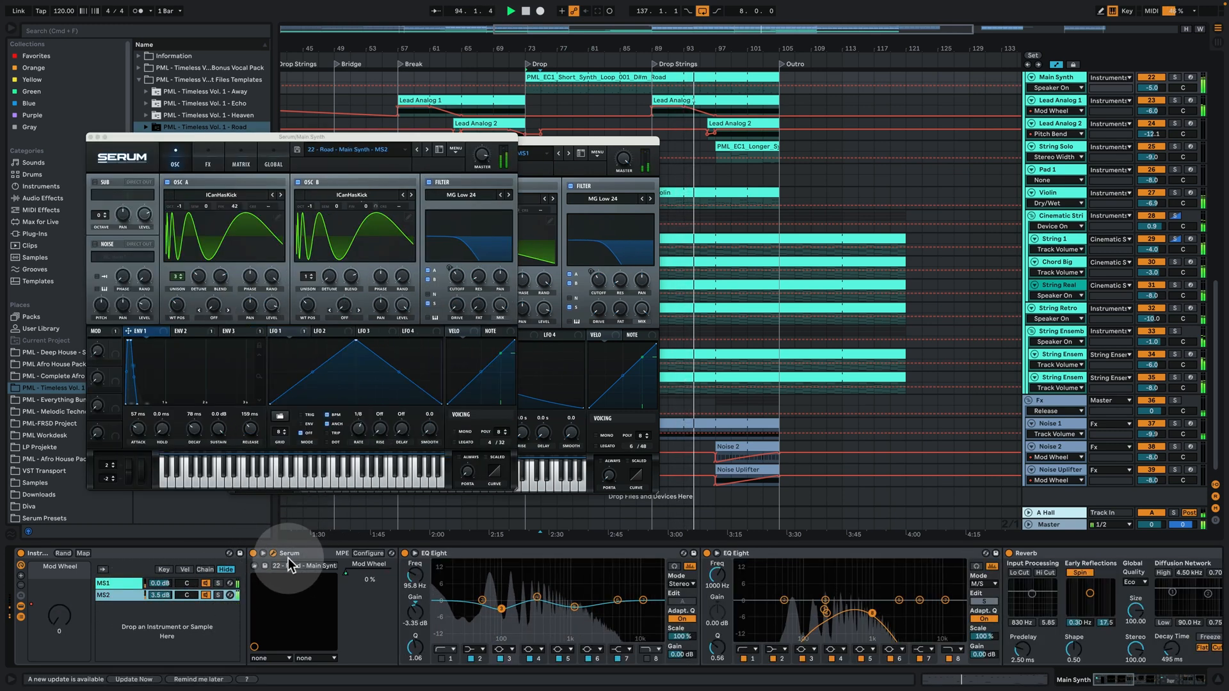
left_click(89, 137)
left_click(232, 141)
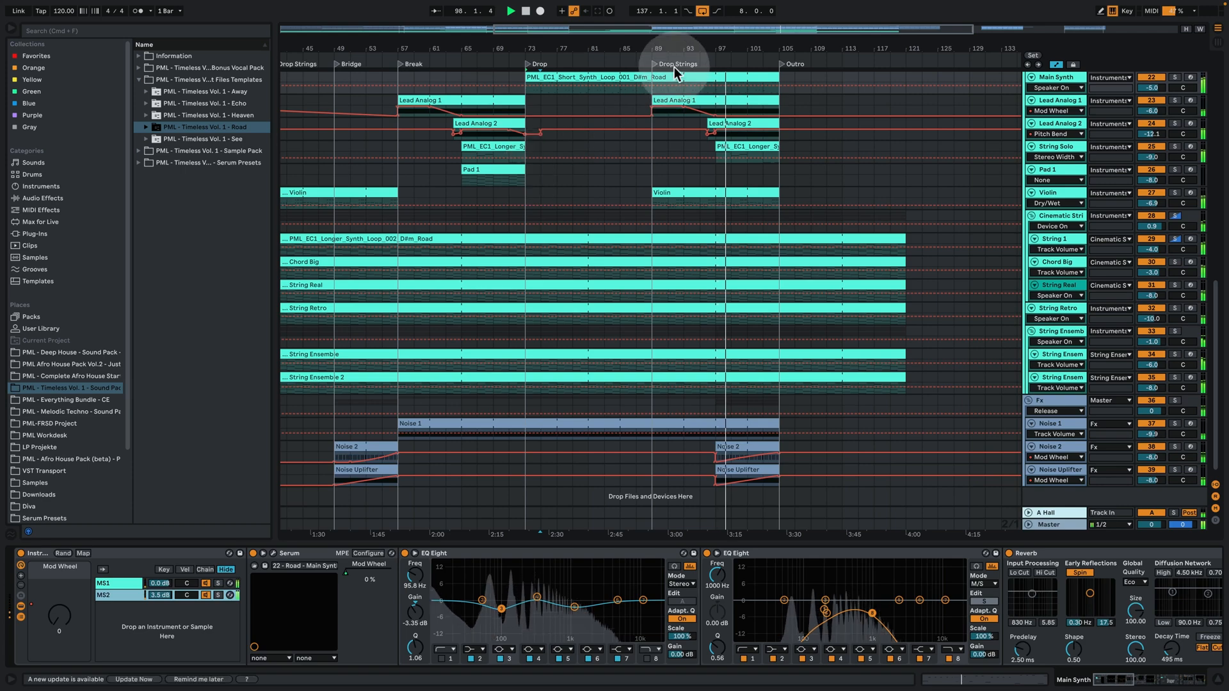
Review the instrument and drum tracks across the arrangement as playback moves from the second Drop Strings section through the Outro.
left_click_drag(669, 44, 723, 83)
left_click_drag(535, 83, 709, 32)
left_click_drag(820, 61, 811, 7)
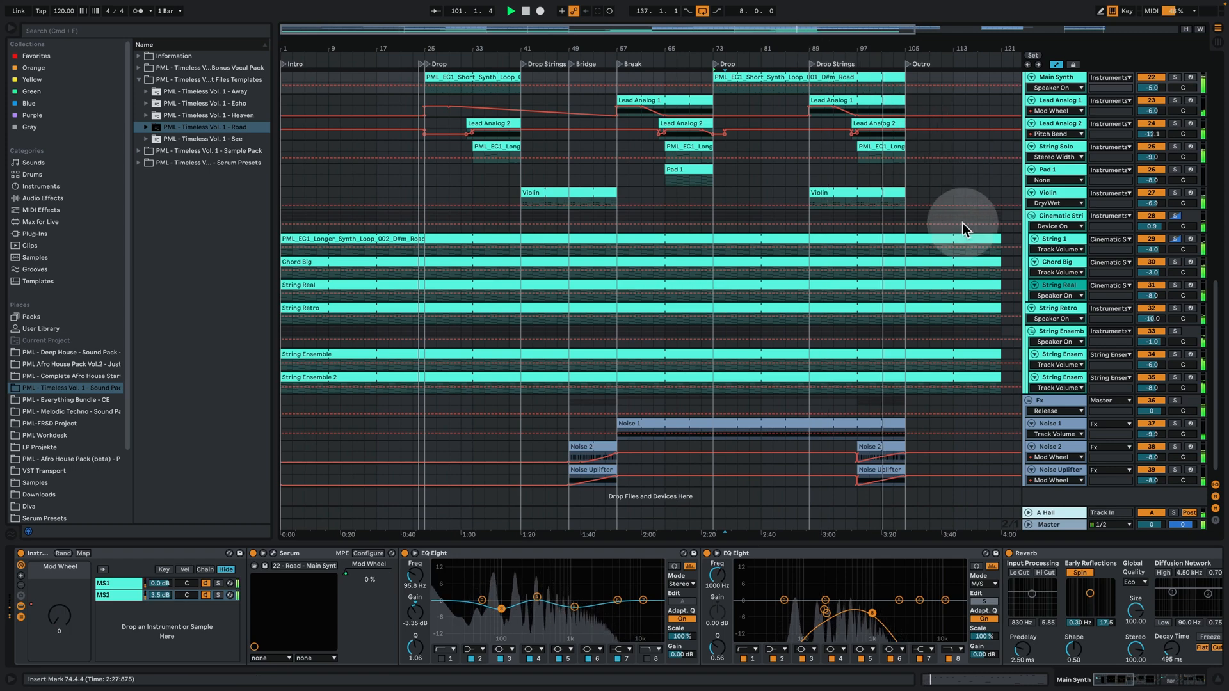
scroll(928, 293, "up", 10)
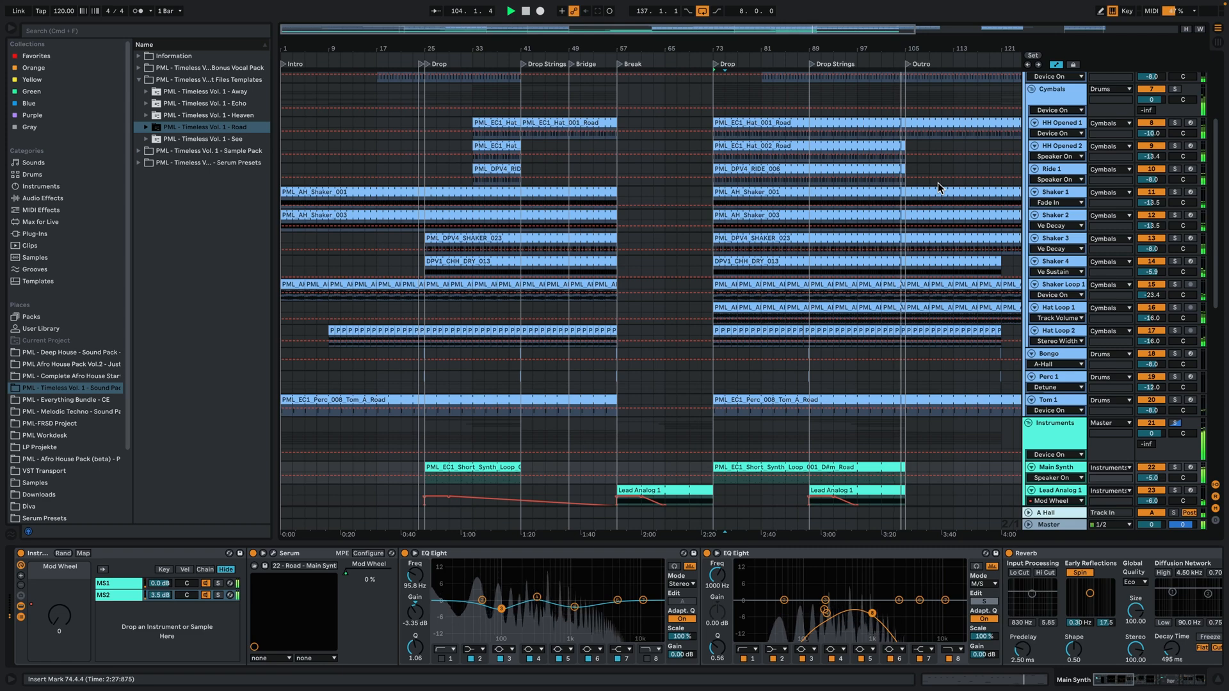
left_click_drag(908, 40, 907, 26)
left_click(800, 46)
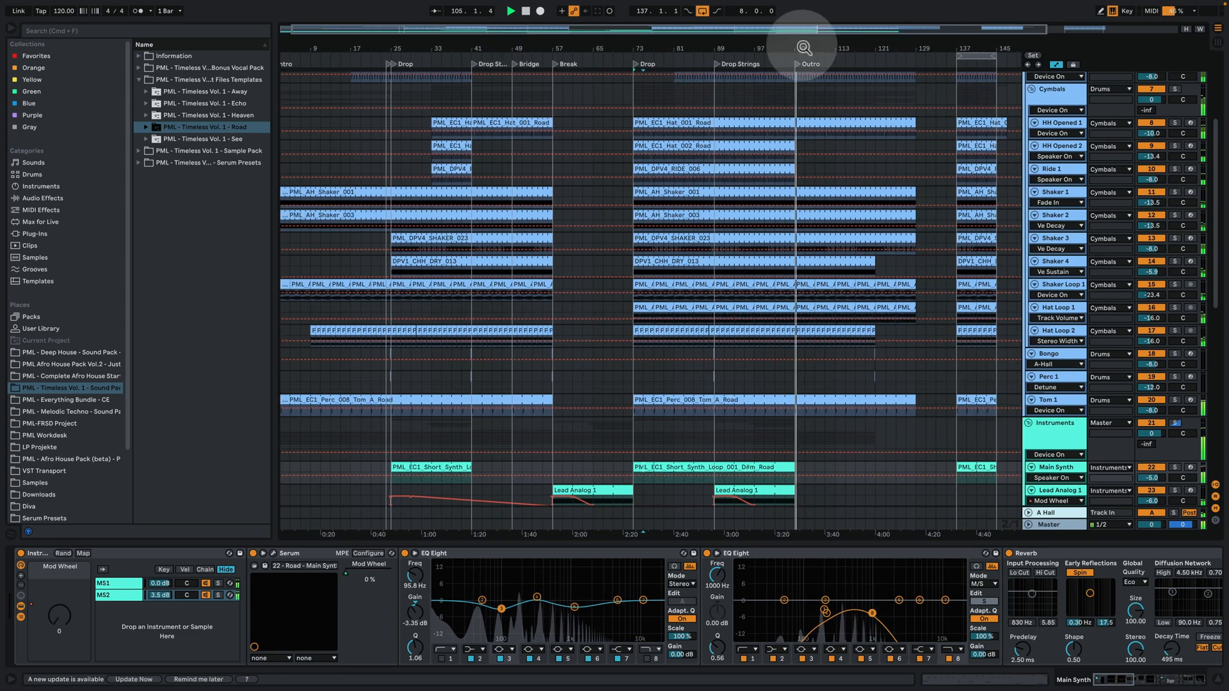
left_click_drag(810, 46, 844, 50)
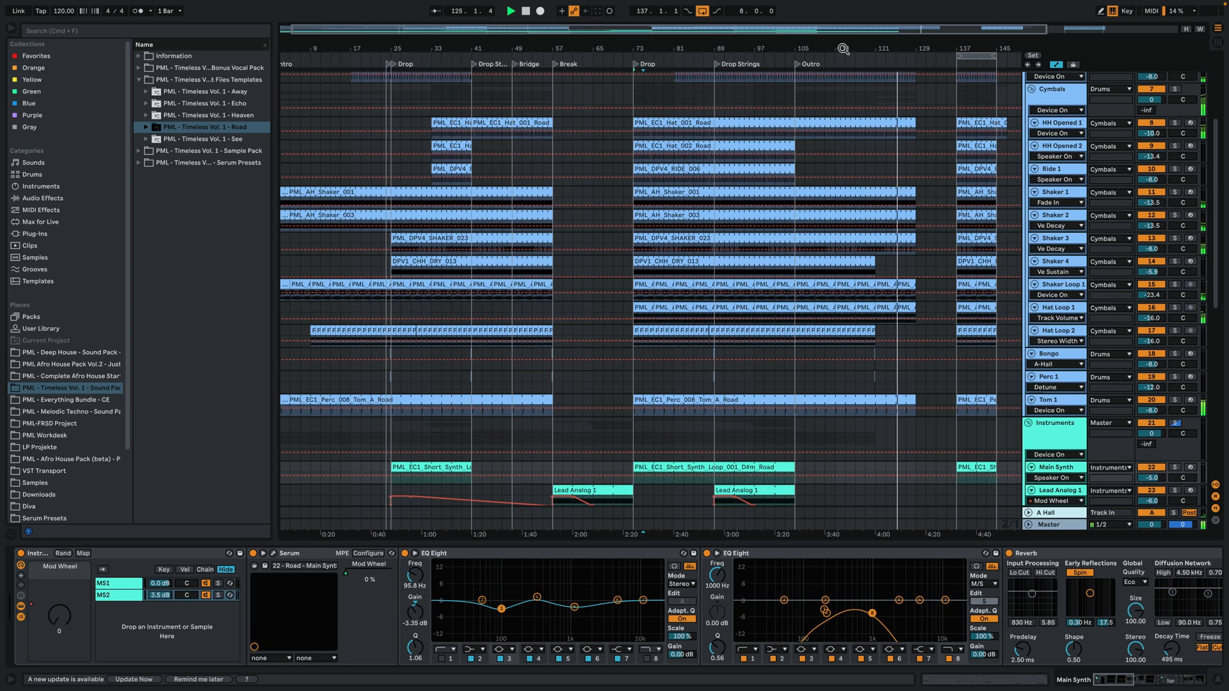
Hide the automation lanes in the arrangement and collapse the Cymbals and Instruments groups.
left_click(1056, 65)
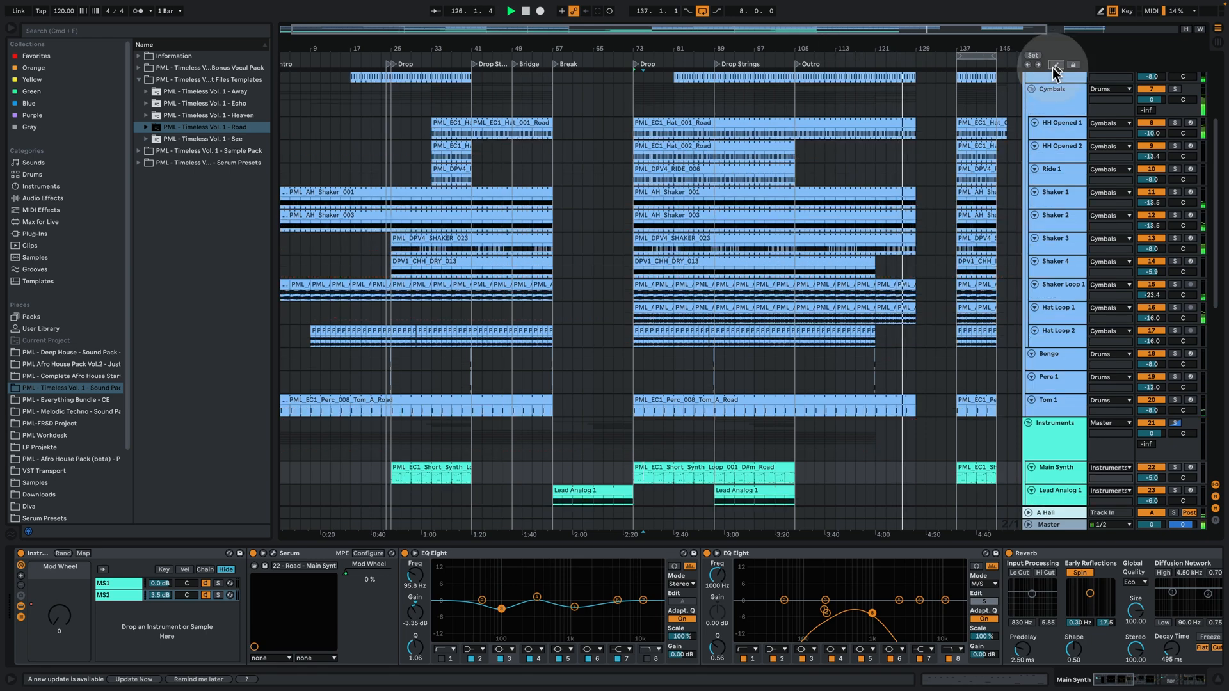
left_click(1031, 89)
scroll(992, 256, "up", 4)
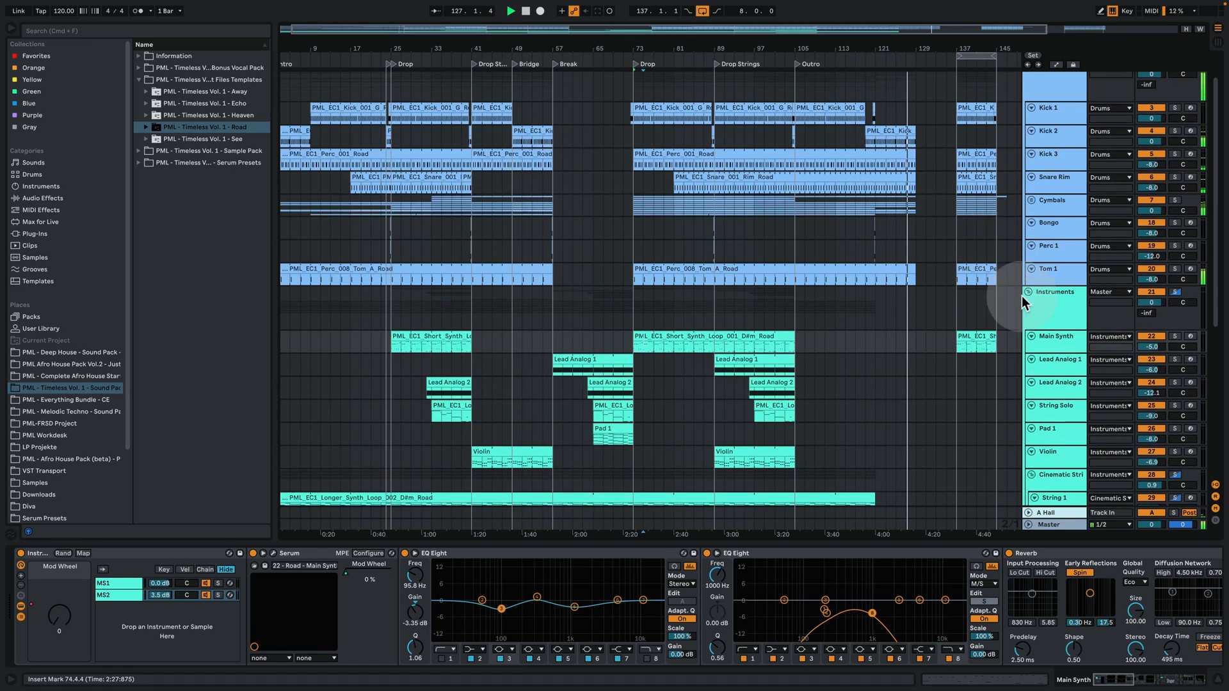
left_click(1029, 294)
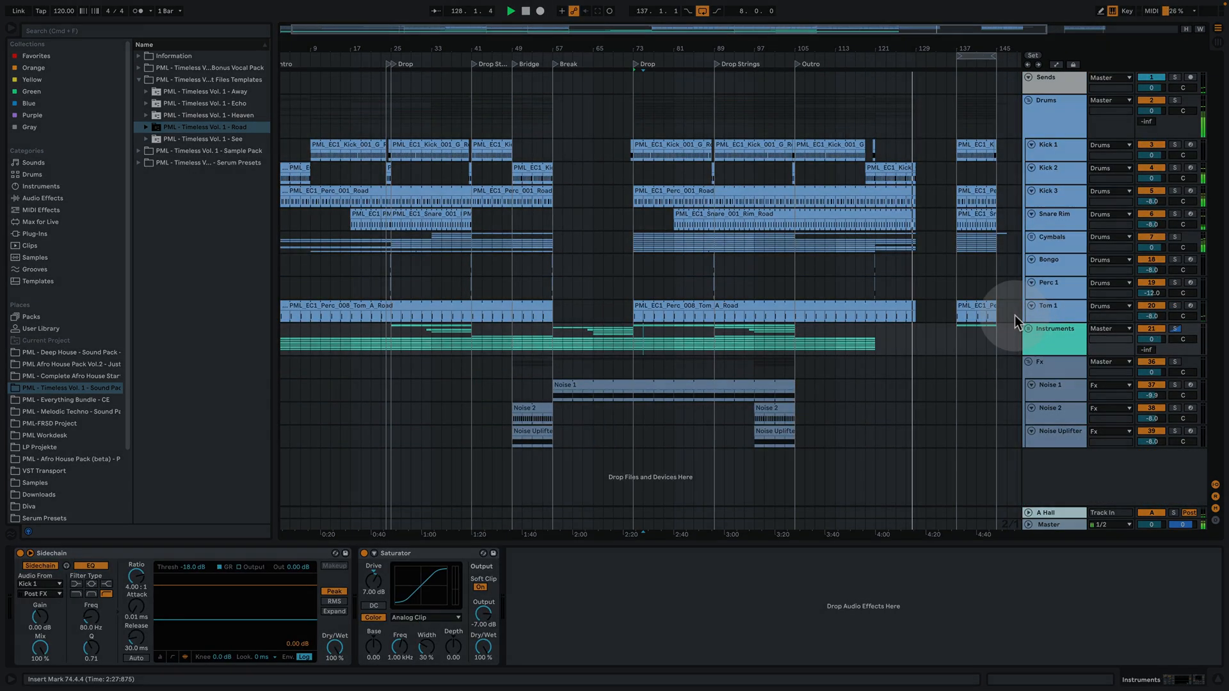